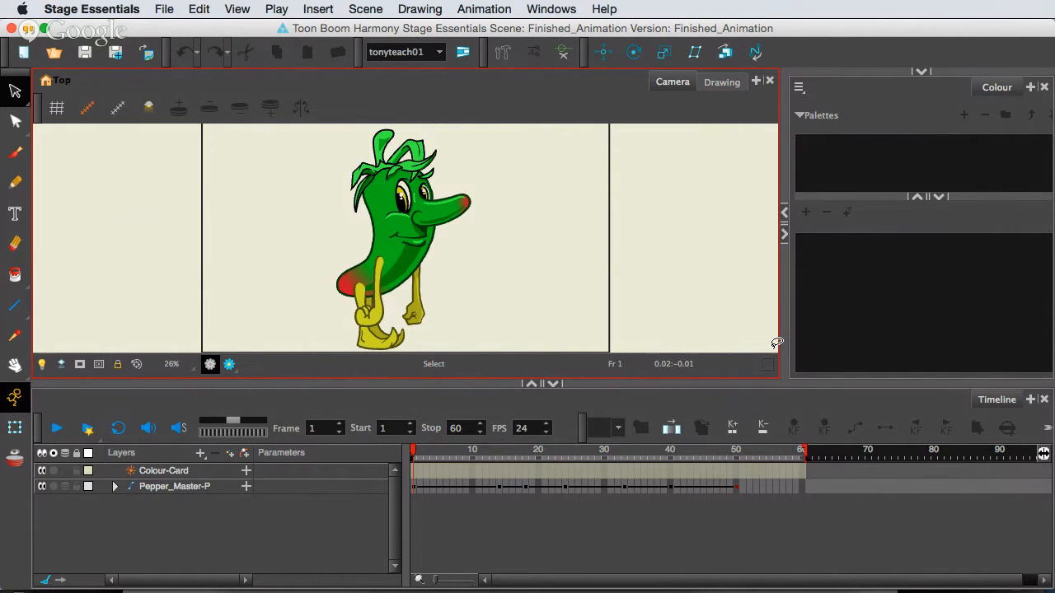
# Inspect the Pepper_Master-P hierarchy down to the Rt_leg drawing layer under Rt_Leg-Bone, and collapse it again.
pyautogui.click(439, 487)
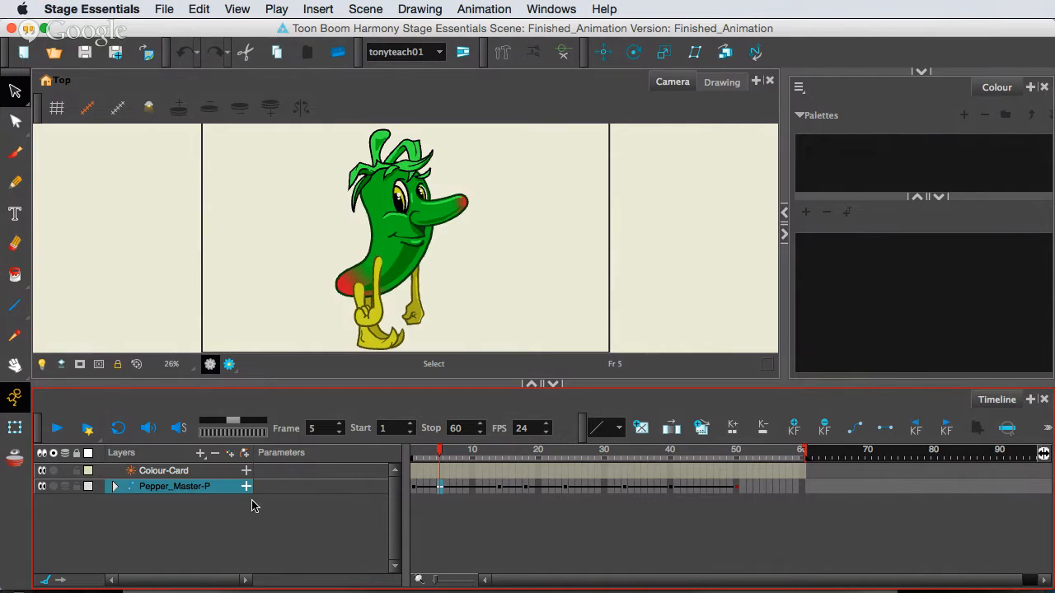
pyautogui.click(114, 487)
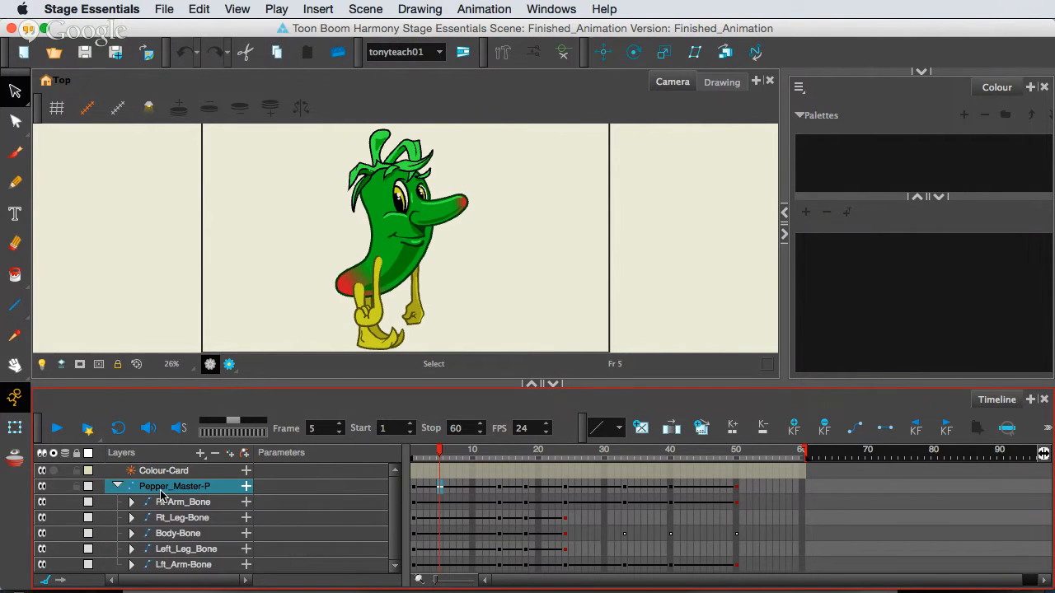
pyautogui.click(413, 517)
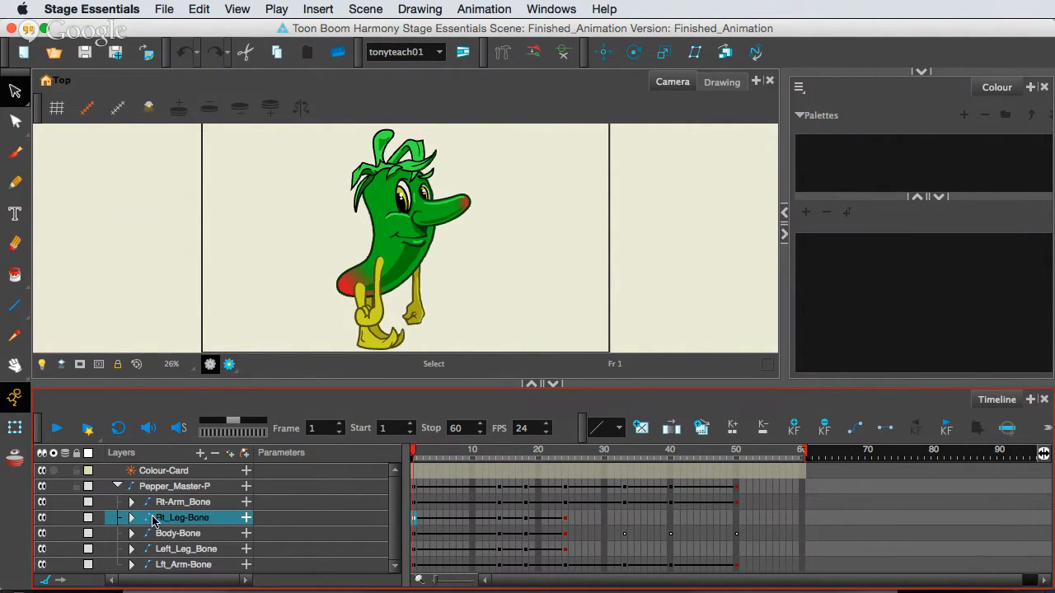
pyautogui.click(133, 518)
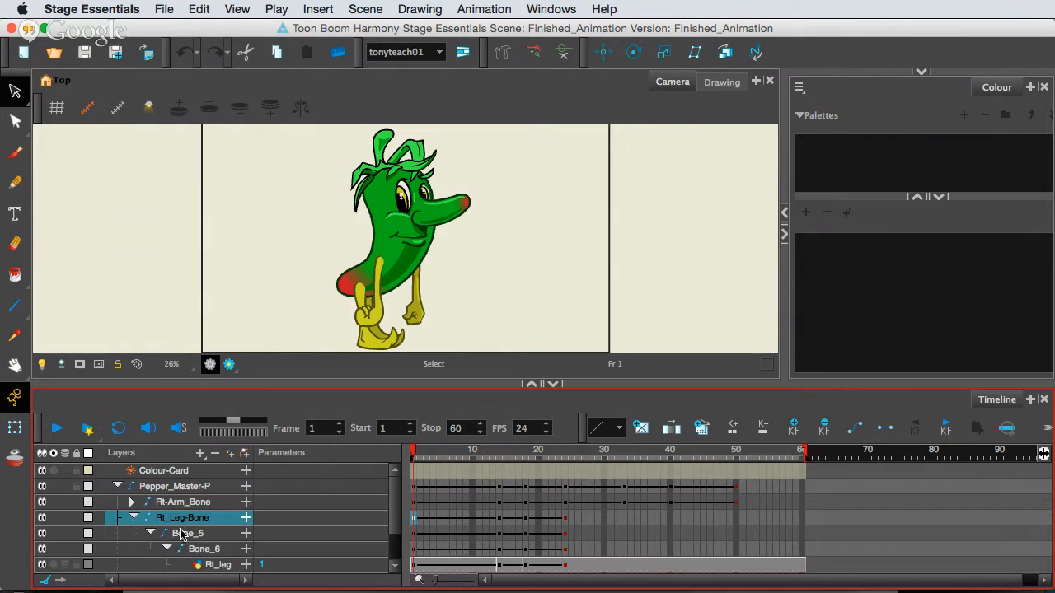
pyautogui.click(284, 570)
pyautogui.click(909, 155)
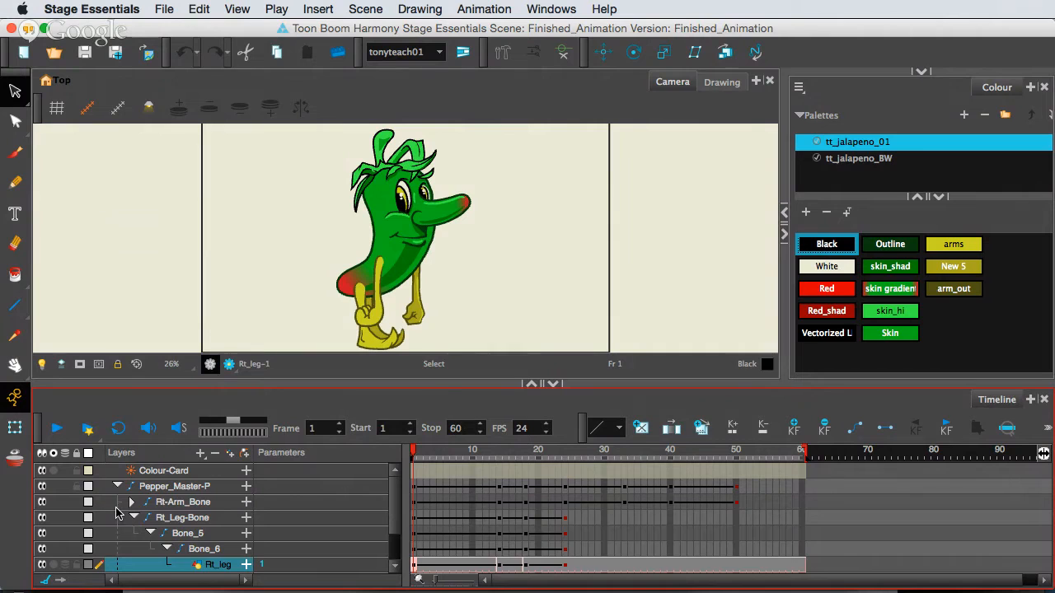
pyautogui.click(117, 486)
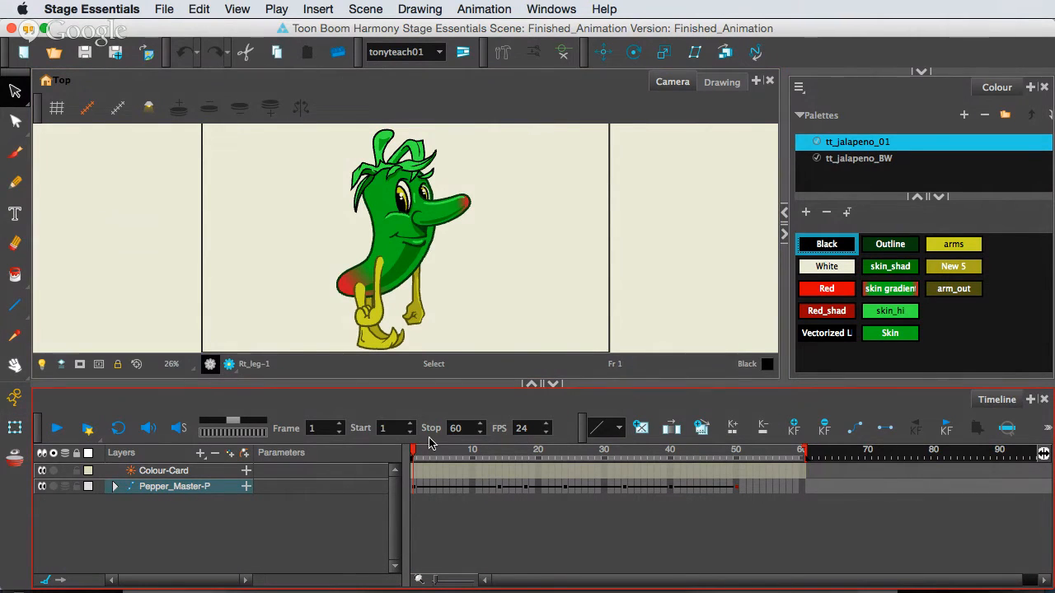
# Scrub the pepper animation back and forth between frames 1 and 50, stopping at frame 27.
pyautogui.moveTo(413, 452); pyautogui.dragTo(348, 454)
pyautogui.click(423, 457)
pyautogui.moveTo(423, 457); pyautogui.dragTo(406, 439)
pyautogui.moveTo(418, 456); pyautogui.dragTo(626, 467)
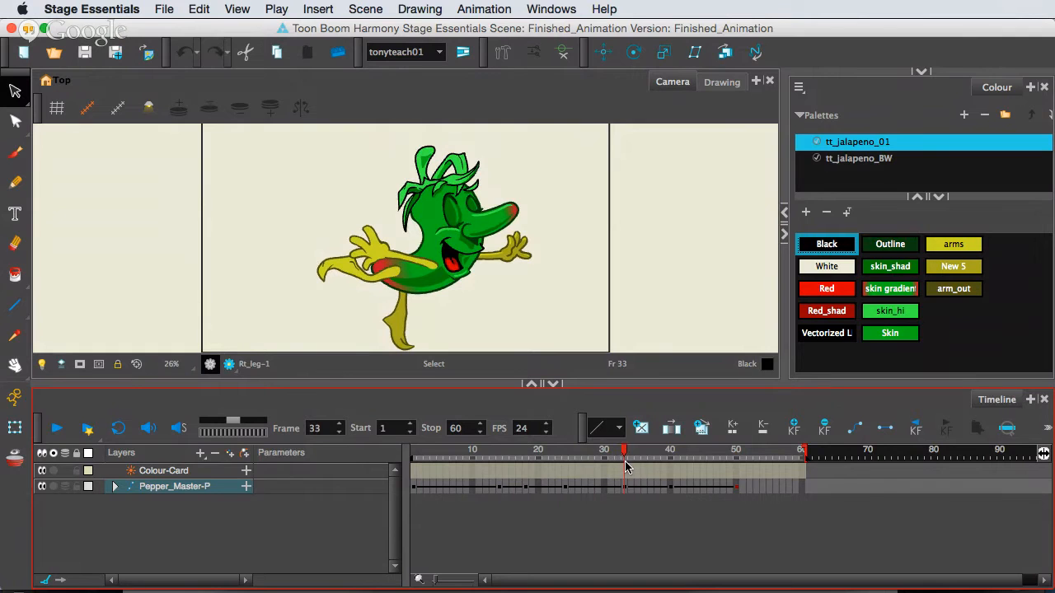
pyautogui.click(736, 456)
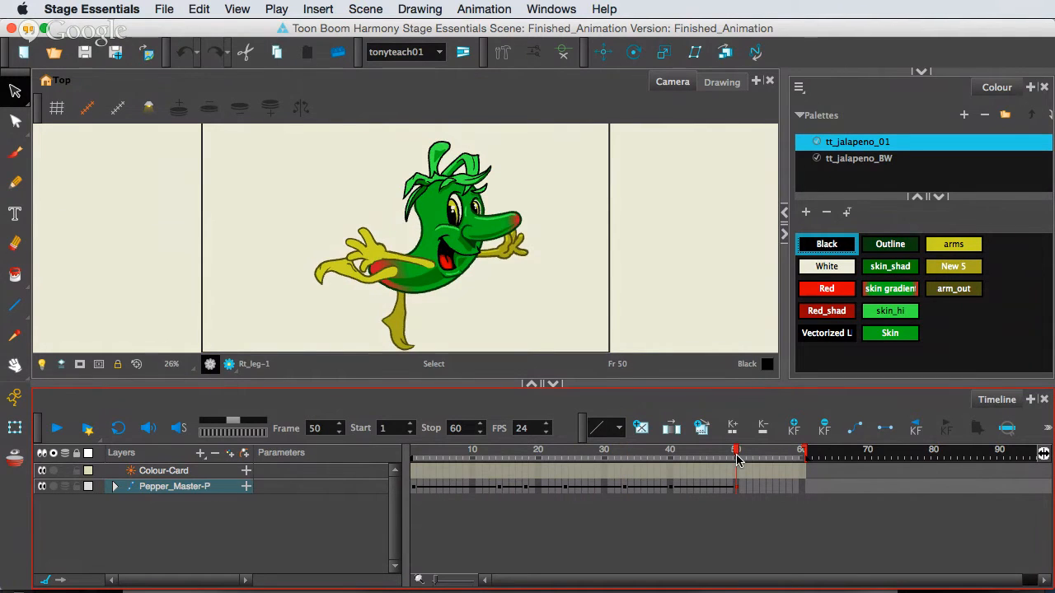
pyautogui.moveTo(737, 456); pyautogui.dragTo(415, 449)
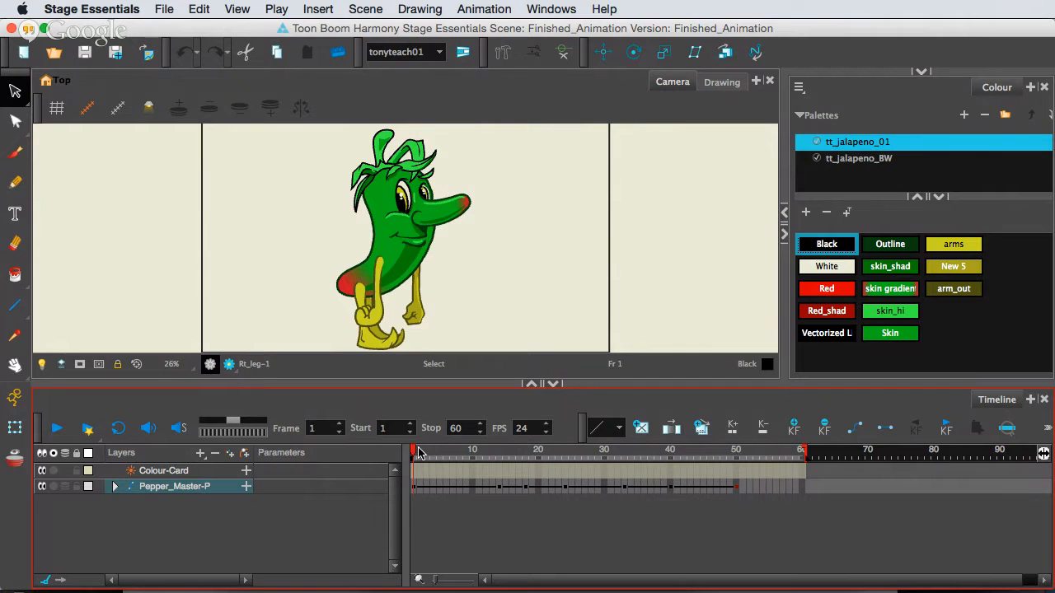
pyautogui.moveTo(417, 452); pyautogui.dragTo(497, 463)
pyautogui.moveTo(410, 453); pyautogui.dragTo(583, 470)
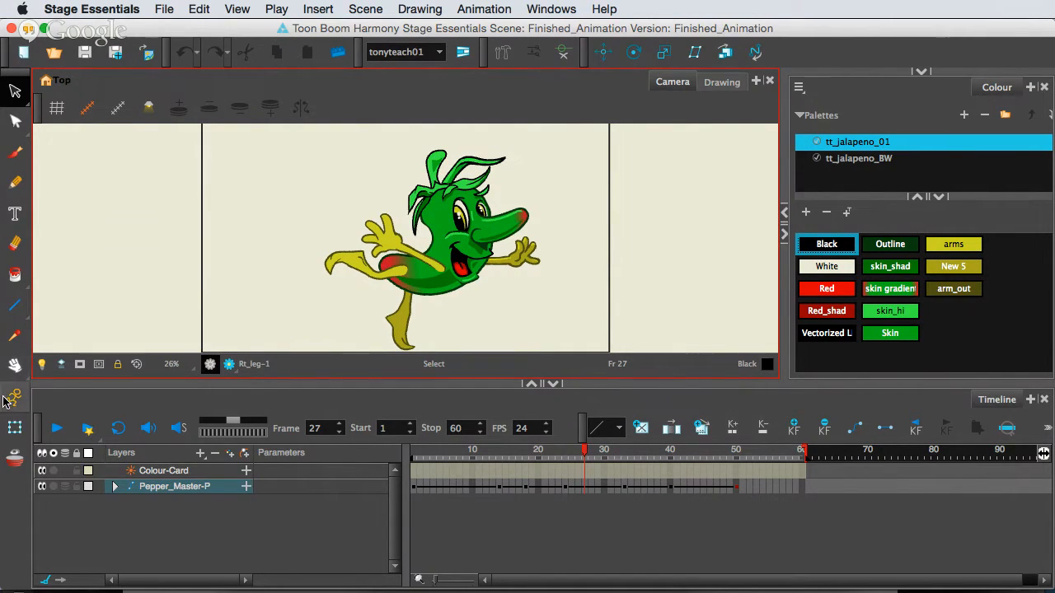
# Select the curved hair piece with the Transform tool at frame 27 and cycle its drawing substitutions, returning to Hair_piece-3.
pyautogui.click(15, 429)
pyautogui.click(355, 262)
pyautogui.click(482, 169)
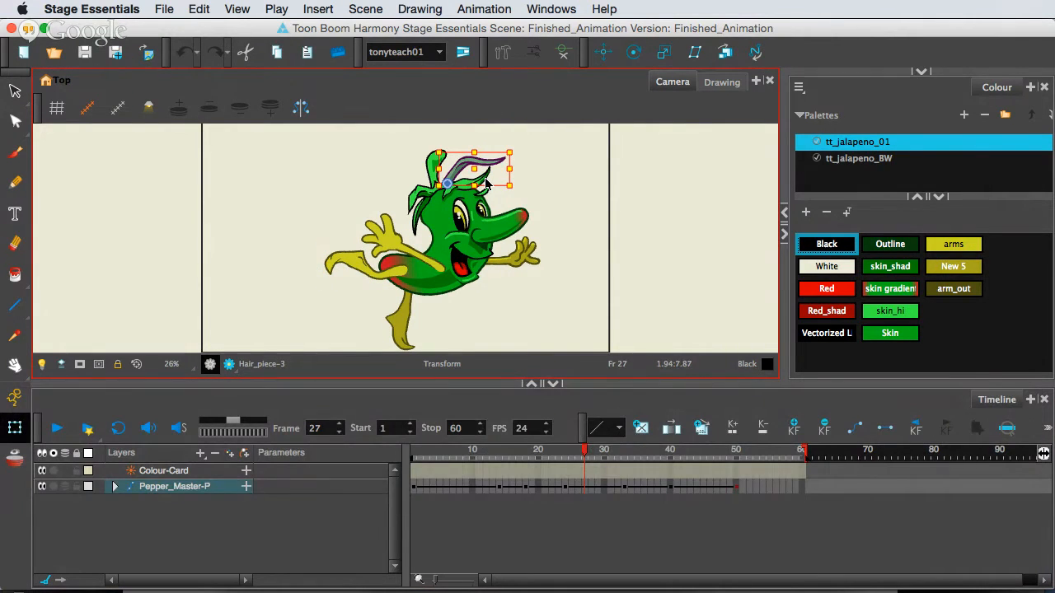
pyautogui.click(489, 182)
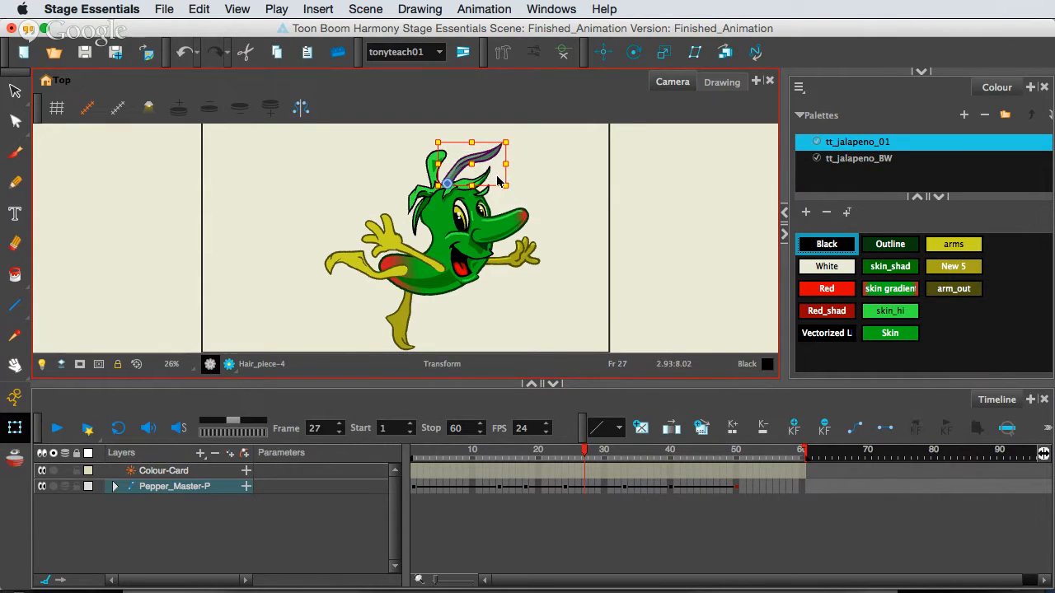
pyautogui.click(497, 182)
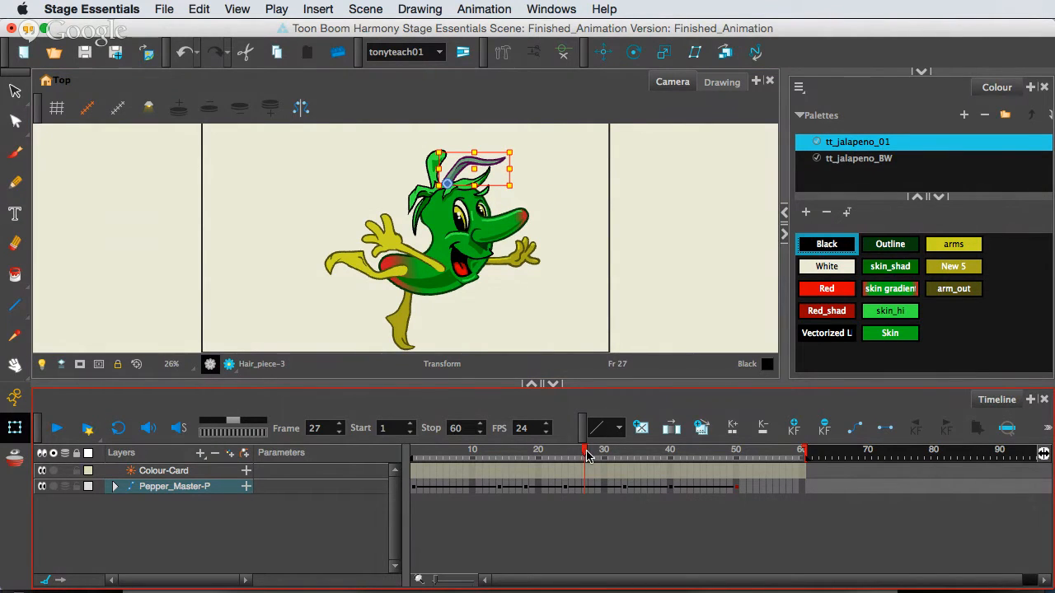
# At frame 23, select the mouth and cycle through its drawing substitutions, settling on mouth-6.
pyautogui.moveTo(587, 456); pyautogui.dragTo(557, 462)
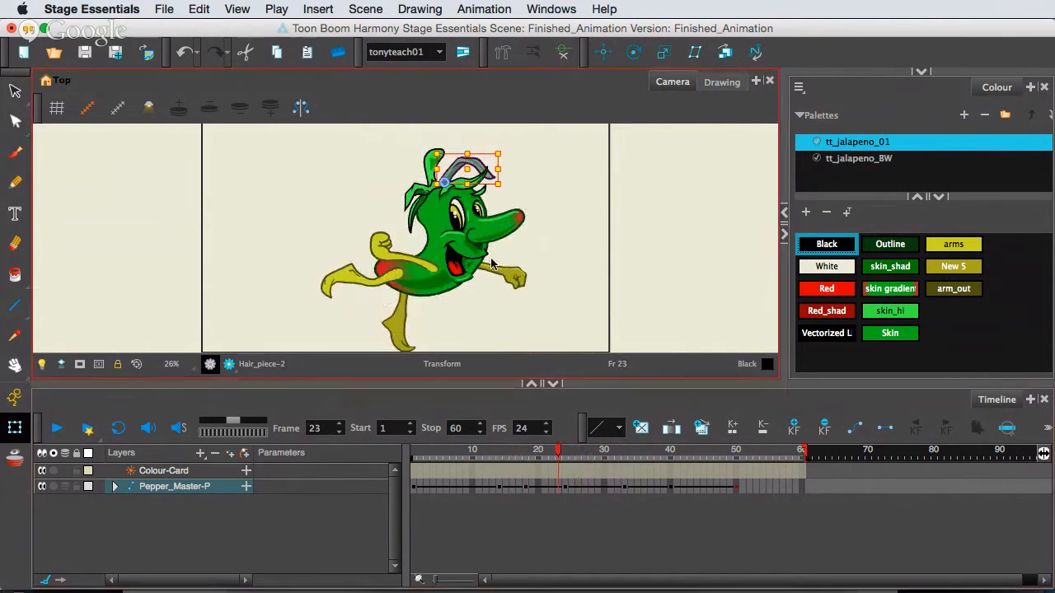
pyautogui.click(467, 265)
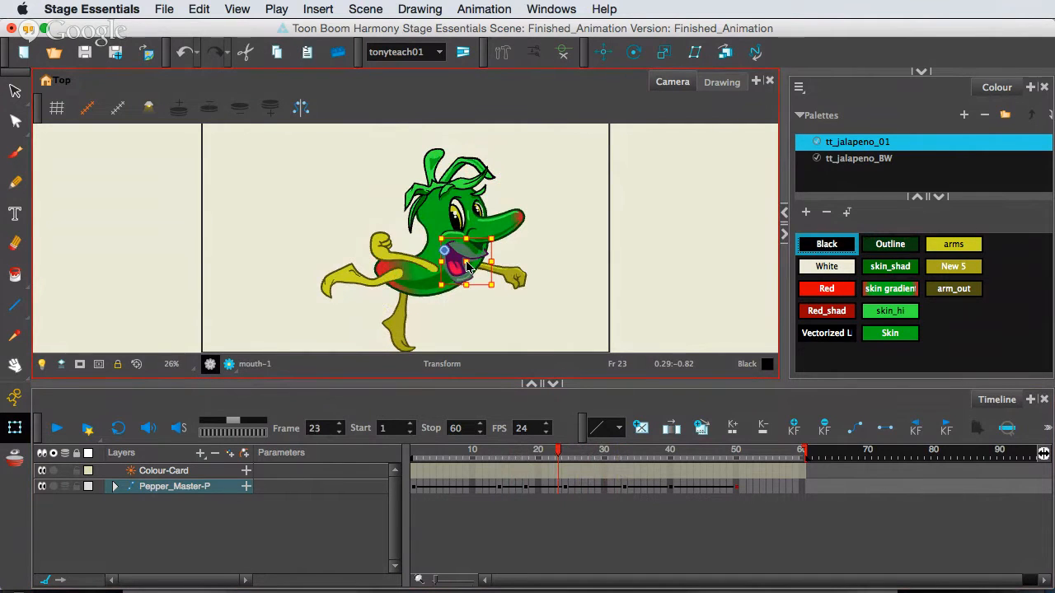
pyautogui.press(']')
pyautogui.press(']')
pyautogui.press(']')
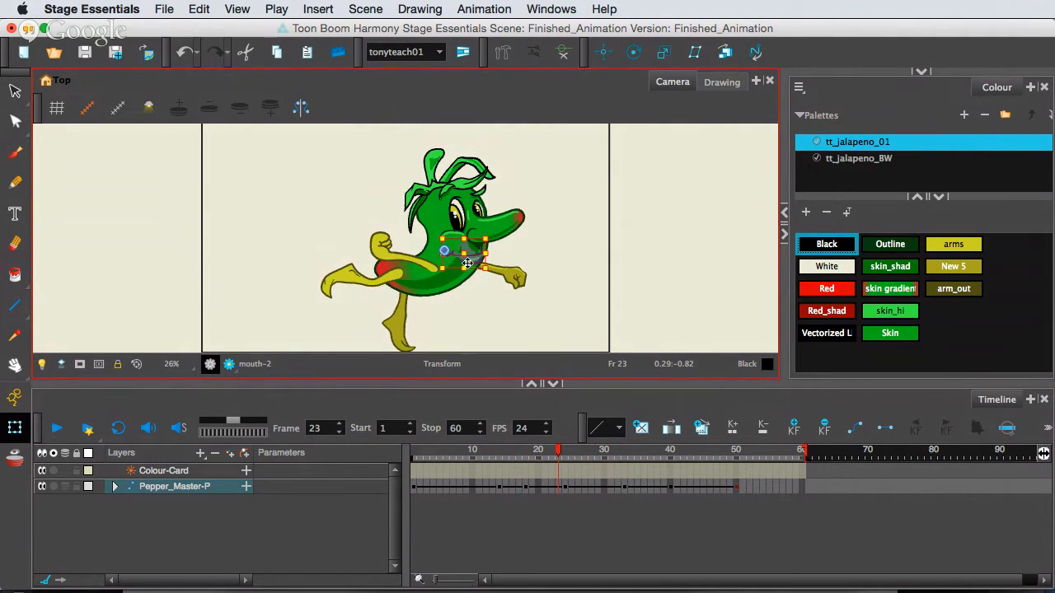
pyautogui.press(']')
pyautogui.press(']')
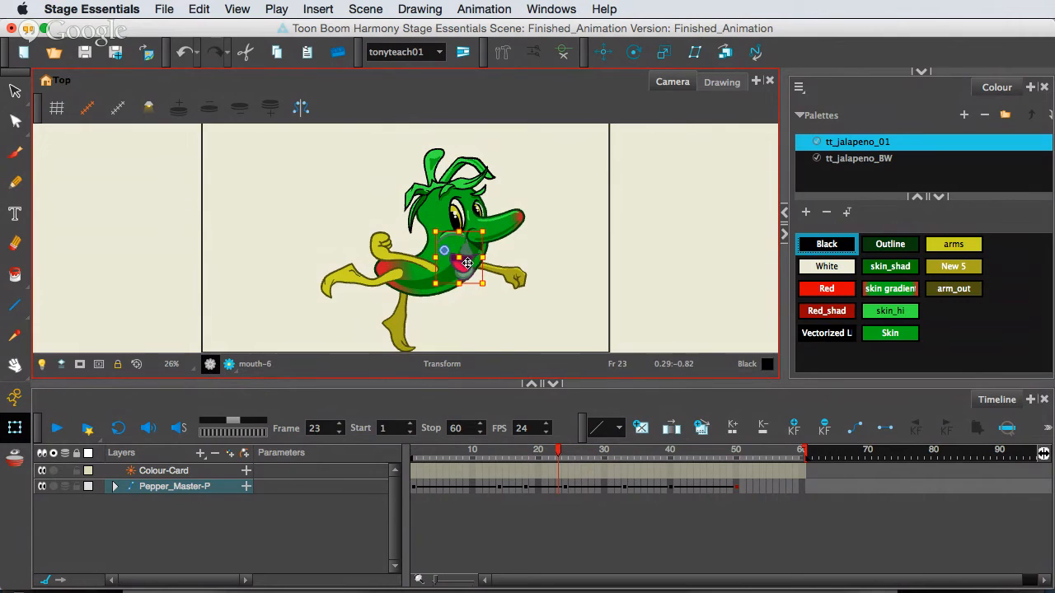
pyautogui.press('[')
pyautogui.press('[')
pyautogui.press(']')
pyautogui.press(']')
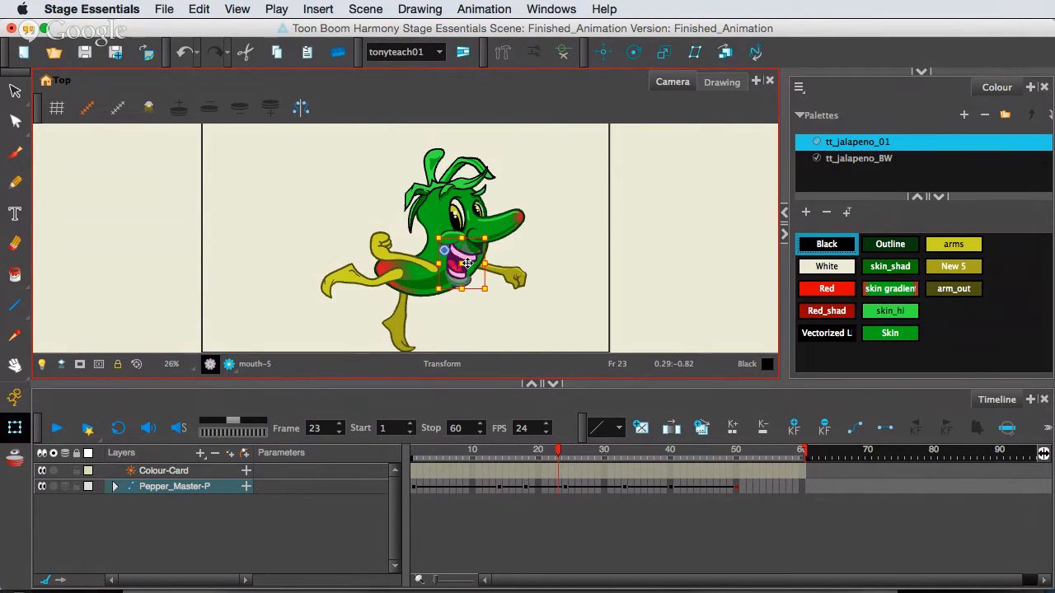
pyautogui.press('[')
pyautogui.press('[')
pyautogui.press(']')
pyautogui.press(']')
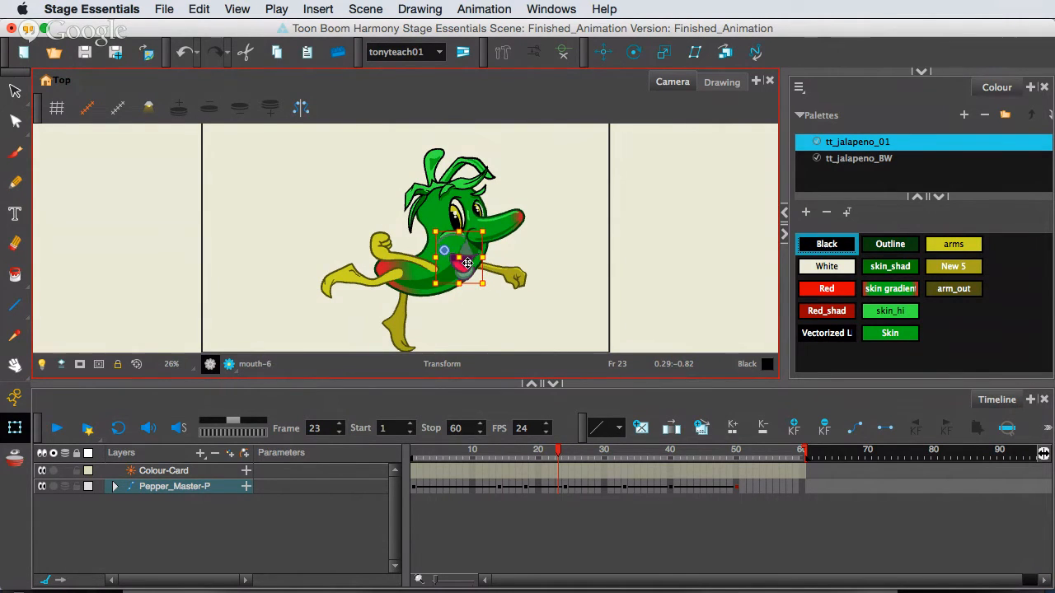
pyautogui.press('[')
pyautogui.press('[')
pyautogui.press(']')
pyautogui.press(']')
# Scrub to frame 50 and enlarge the timeline to examine the arm and hand layers under Rt-Arm_Bone, collapsing Pepper_Master-P again.
pyautogui.moveTo(448, 455); pyautogui.dragTo(735, 477)
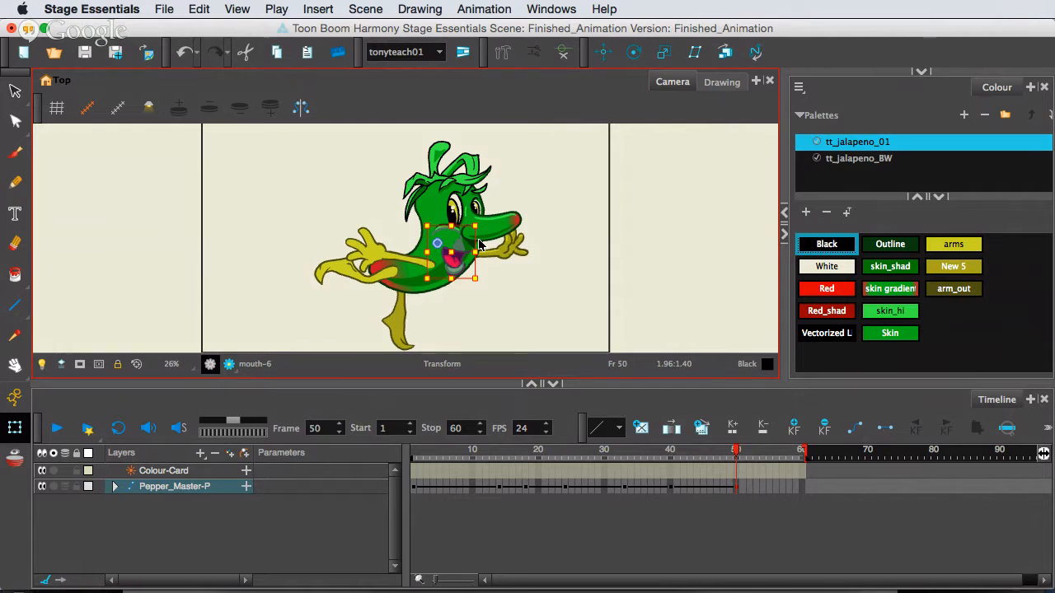
pyautogui.click(384, 401)
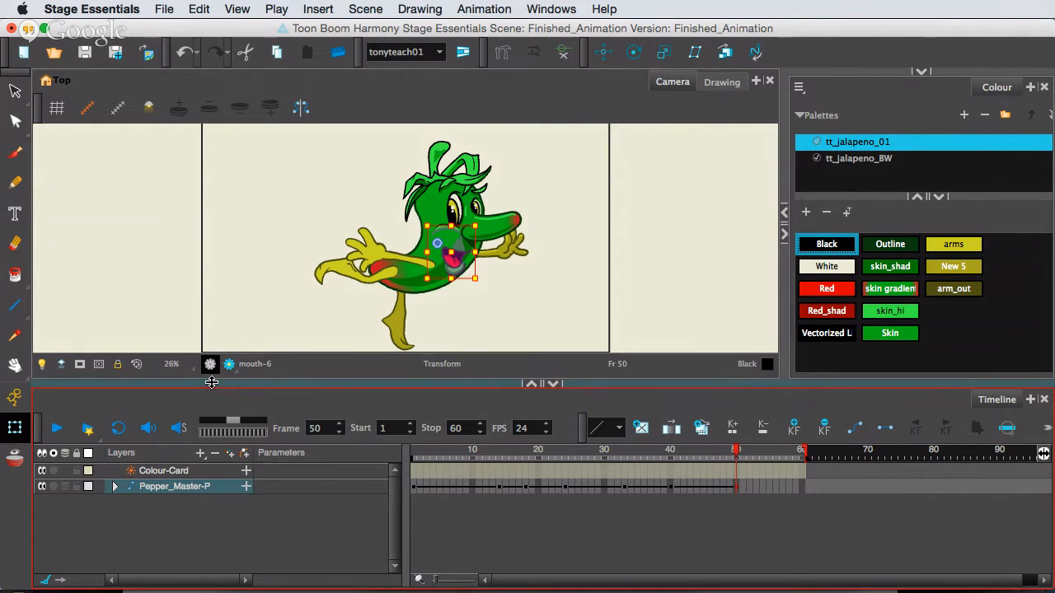
pyautogui.moveTo(211, 382); pyautogui.dragTo(215, 319)
pyautogui.click(116, 423)
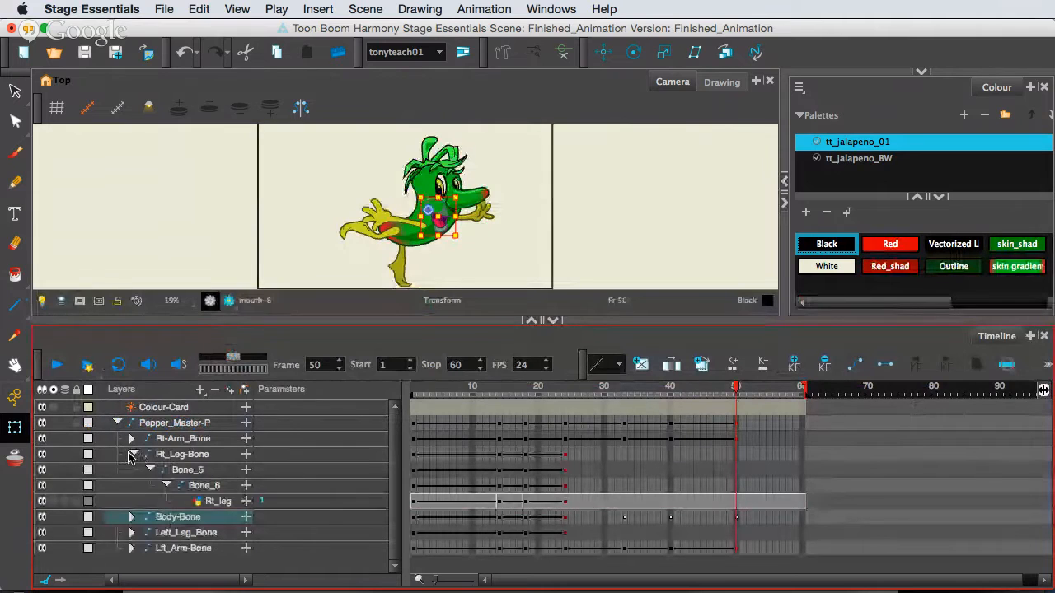
pyautogui.click(132, 455)
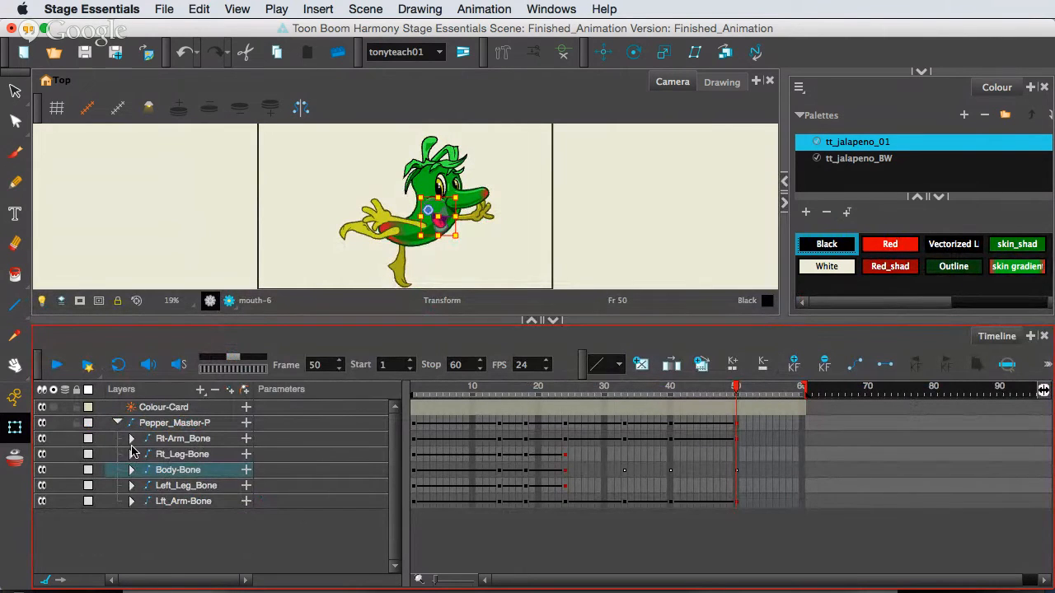
pyautogui.click(131, 439)
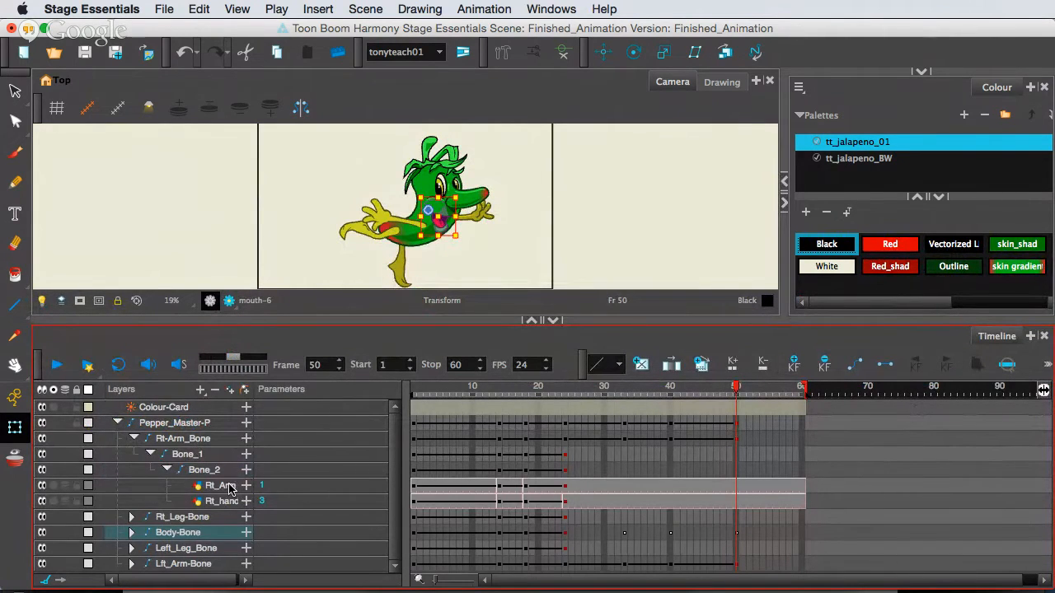
pyautogui.click(118, 423)
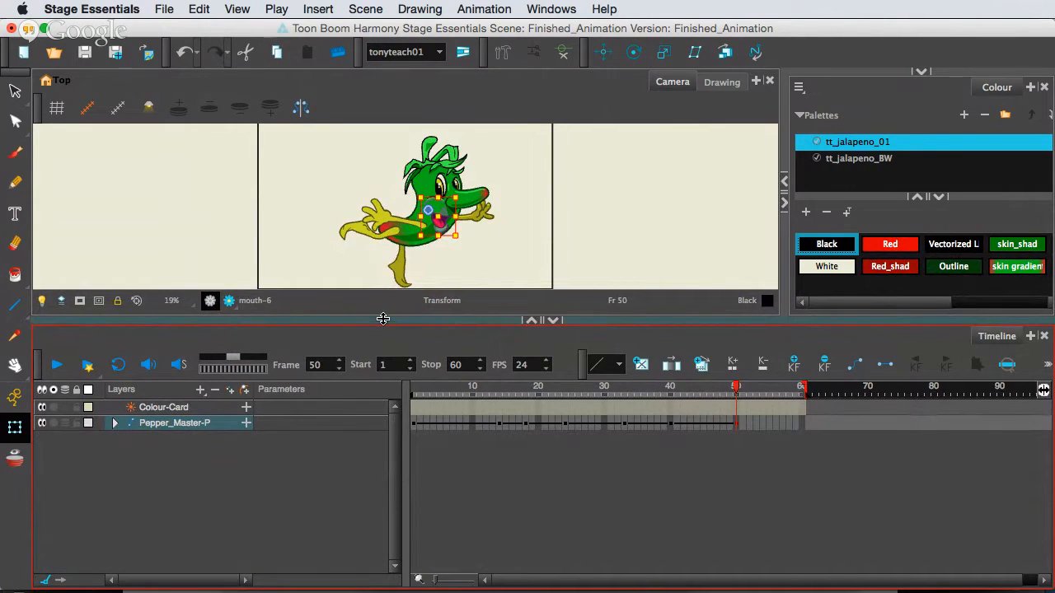
# Enlarge the camera view and scrub the animation from frame 3 to frame 25.
pyautogui.moveTo(382, 319); pyautogui.dragTo(381, 453)
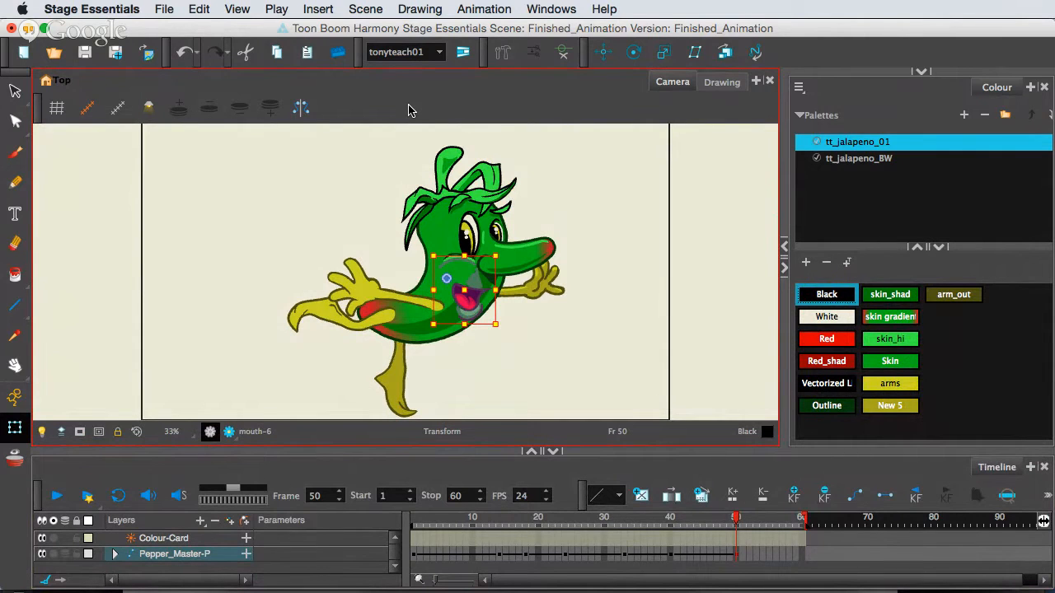
pyautogui.click(425, 525)
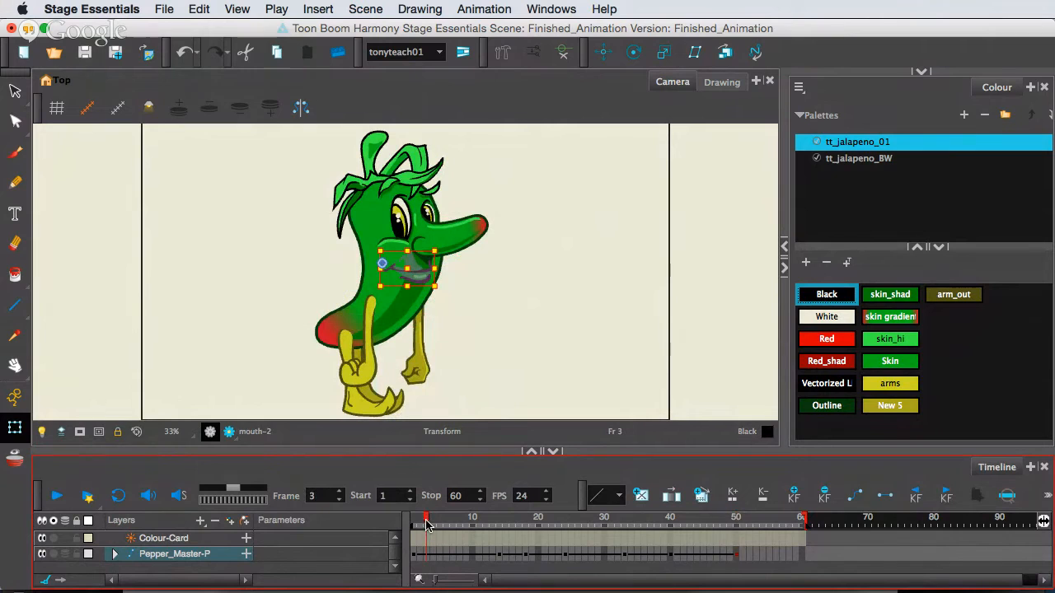
pyautogui.moveTo(426, 525); pyautogui.dragTo(572, 537)
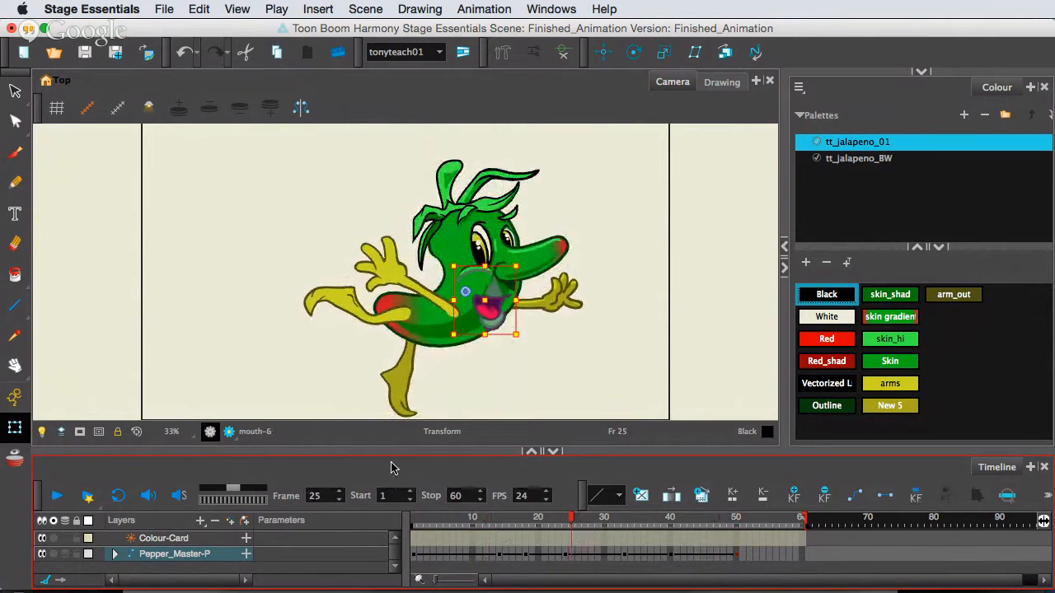
pyautogui.moveTo(377, 449); pyautogui.dragTo(378, 421)
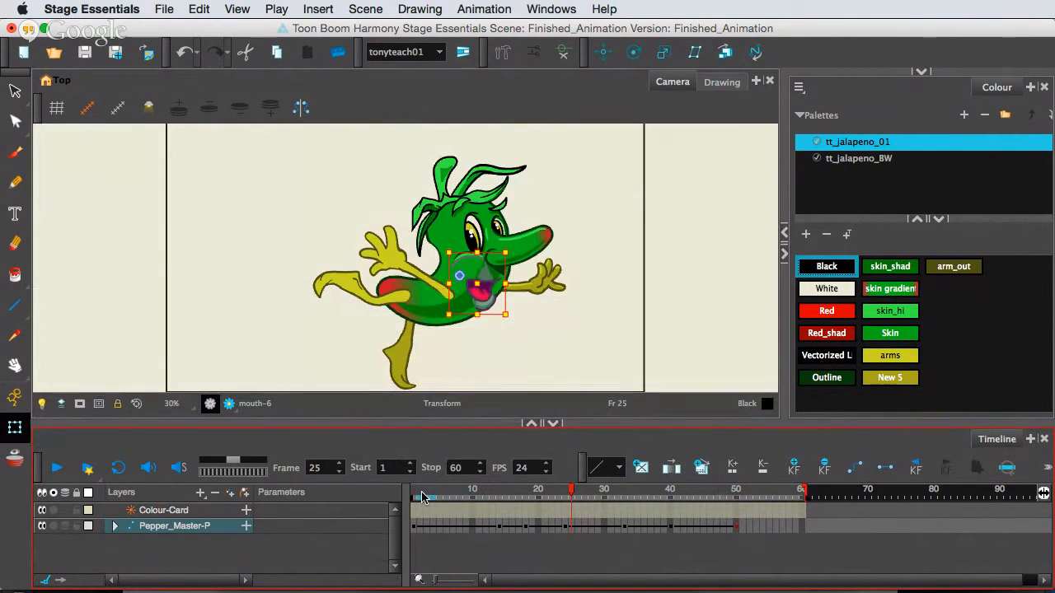
# Return to frame 1, enable looping, and play the animation before stopping it.
pyautogui.click(416, 494)
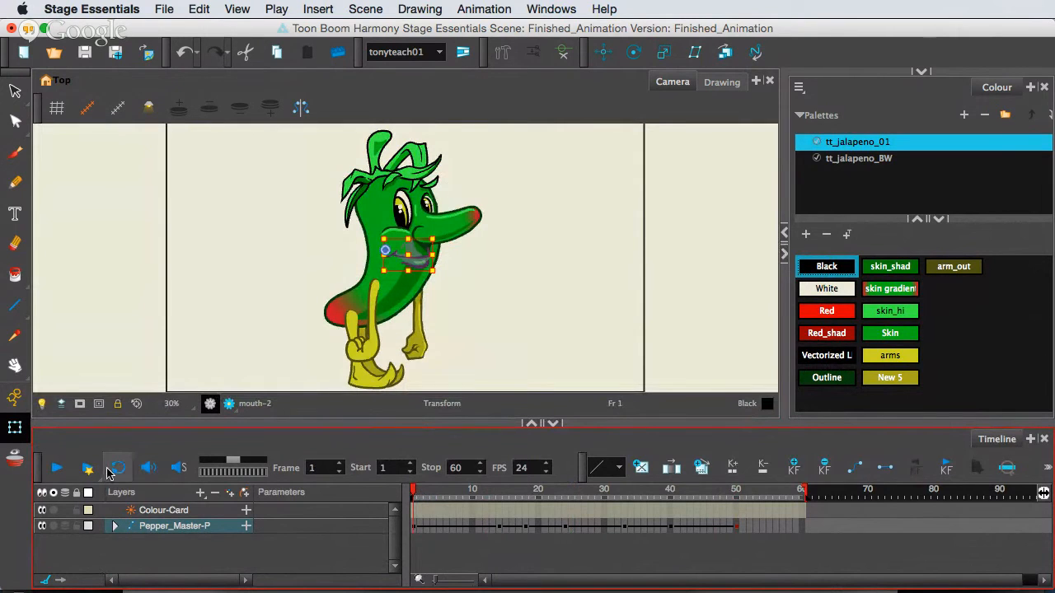
pyautogui.click(117, 468)
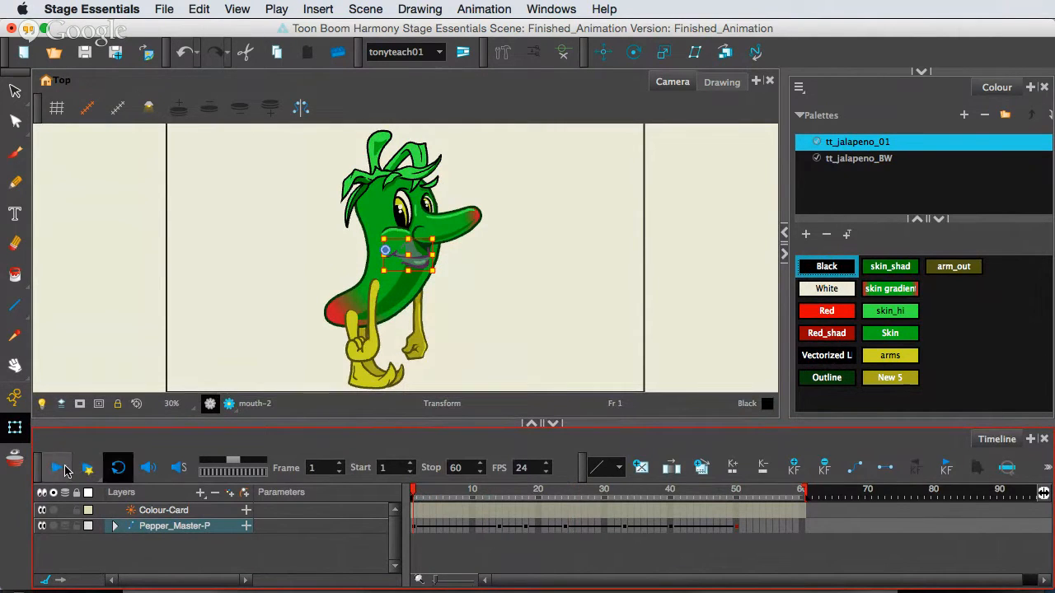
pyautogui.click(58, 468)
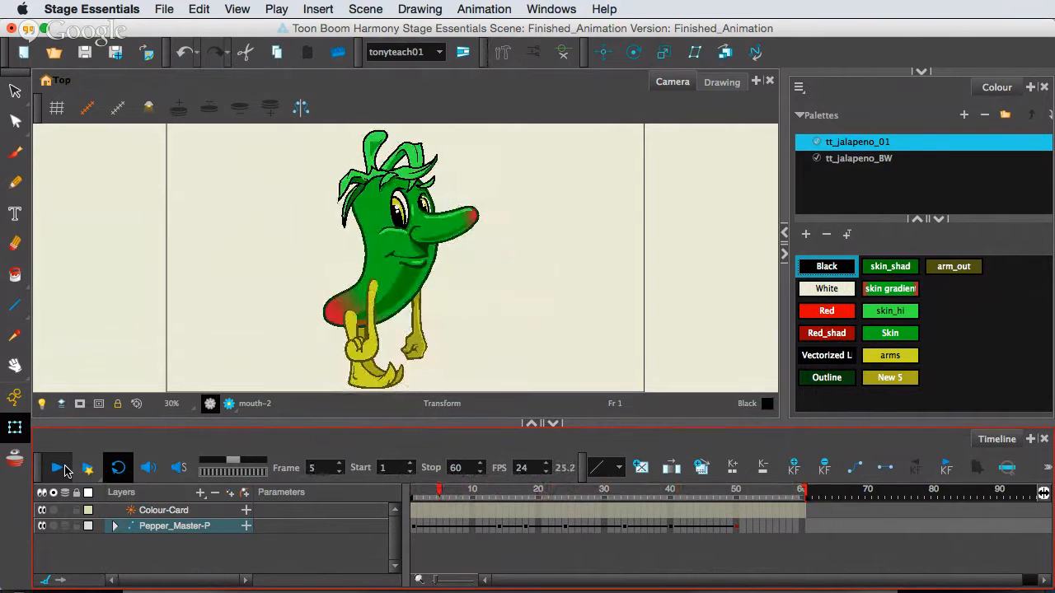
pyautogui.click(60, 470)
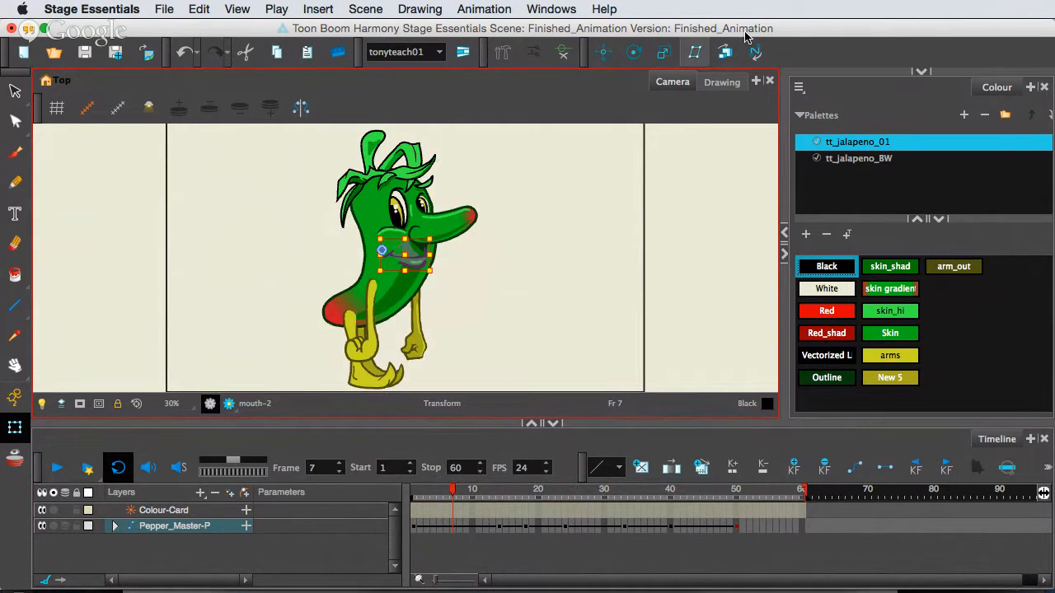
pyautogui.click(165, 10)
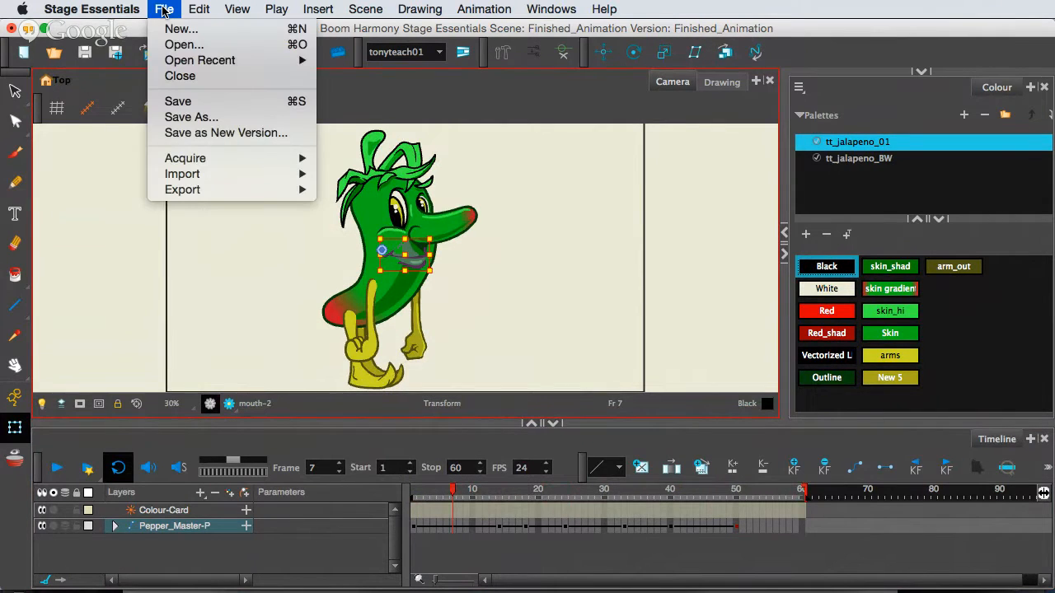
pyautogui.click(161, 9)
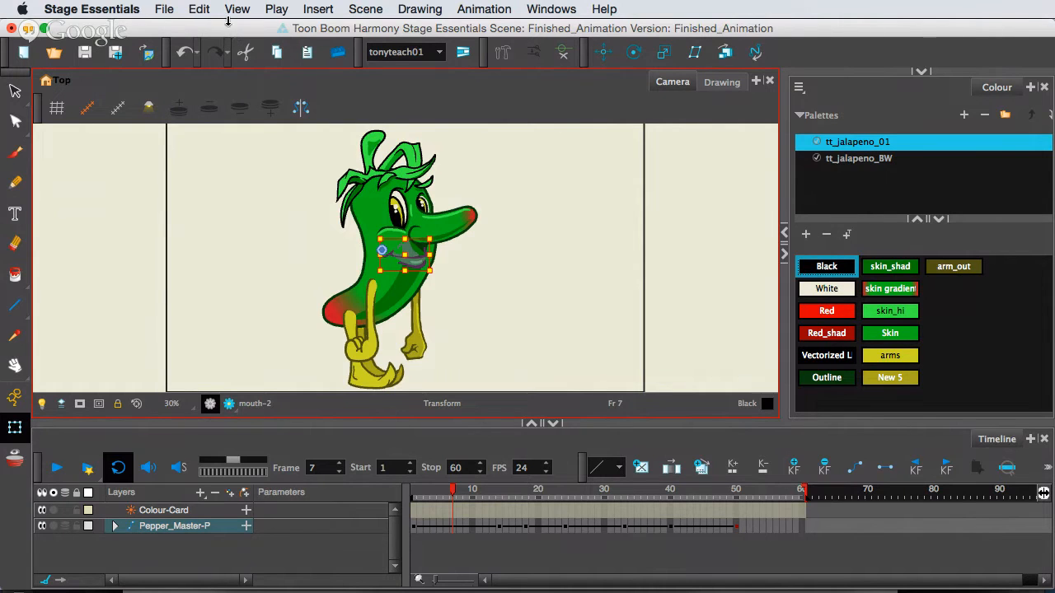
# Open the recent scene The_Pepper.xstage and discard the unsaved changes in Finished_Animation.
pyautogui.click(162, 10)
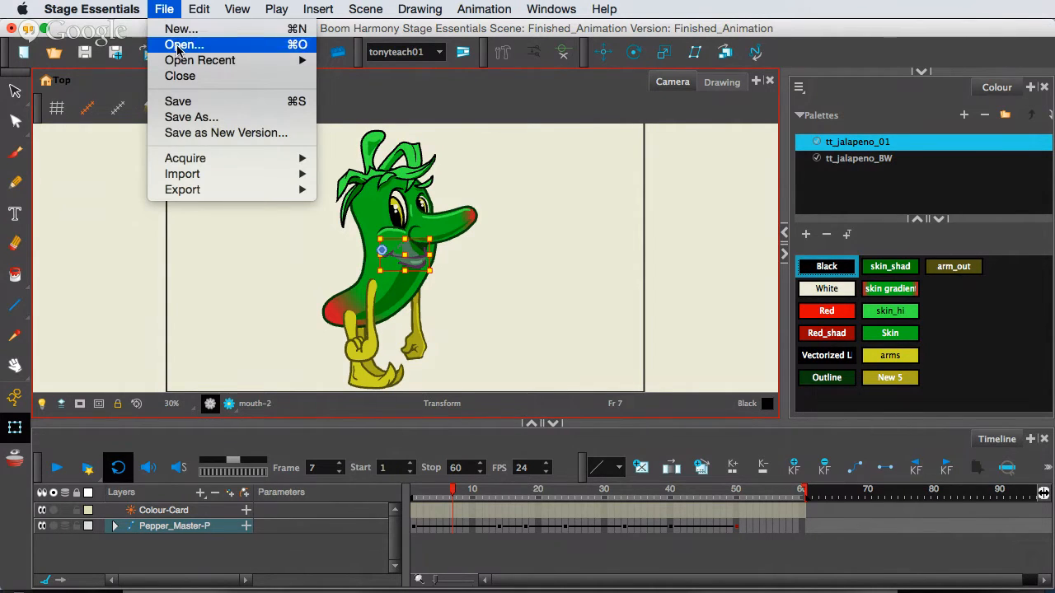
pyautogui.moveTo(183, 63)
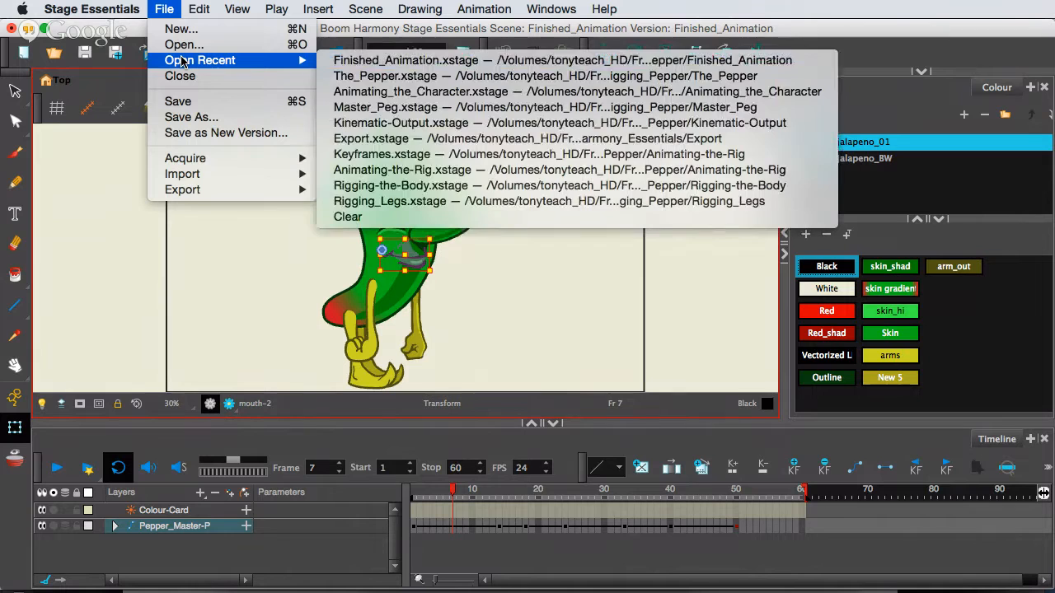
pyautogui.click(389, 76)
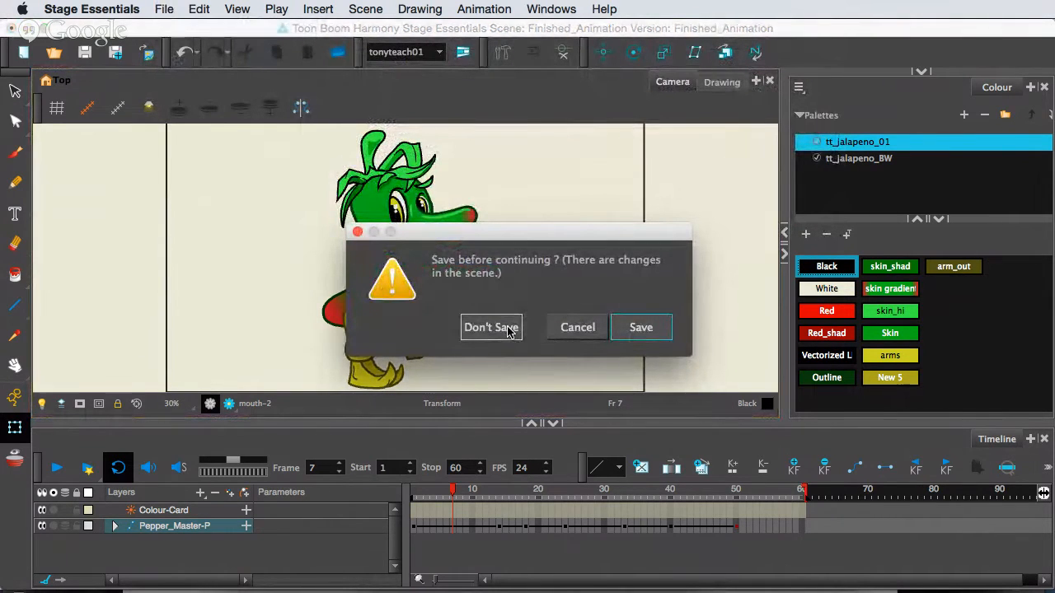
pyautogui.click(508, 328)
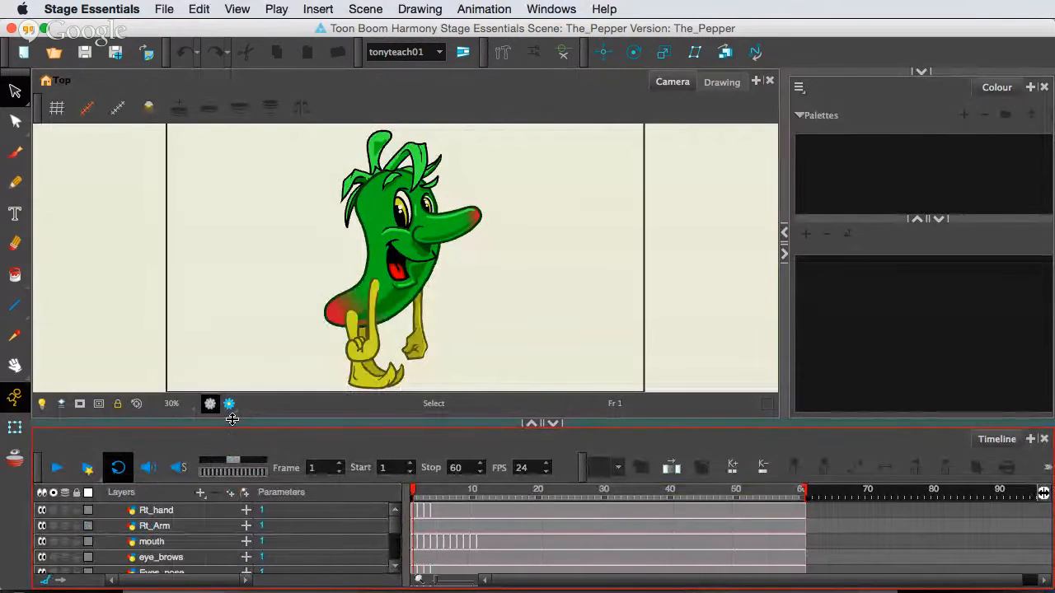
# Enlarge the timeline so that the pepper's layers from Rt_hand down to body fit in it.
pyautogui.moveTo(232, 426); pyautogui.dragTo(234, 406)
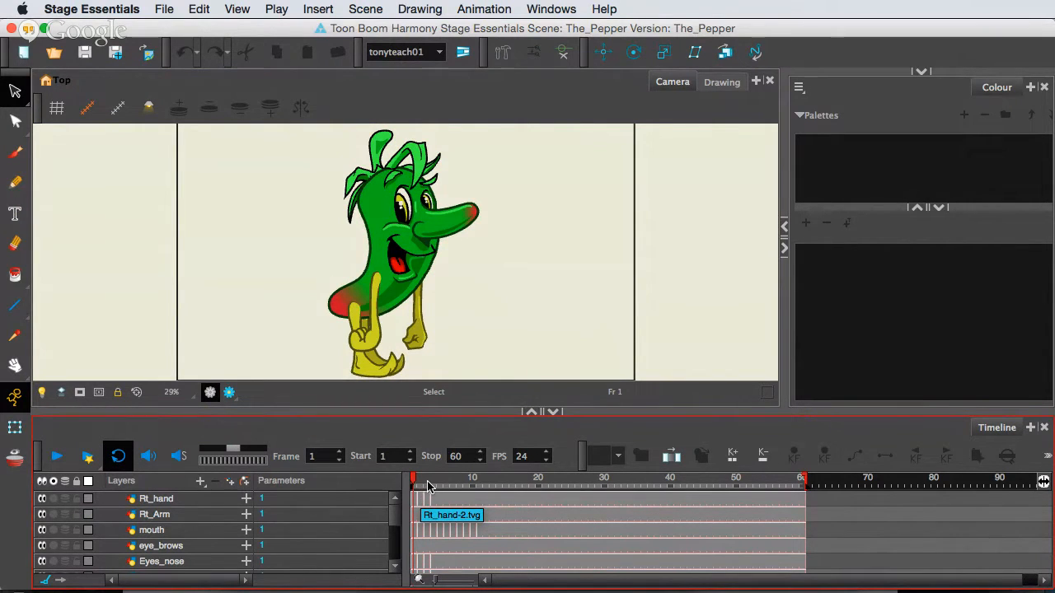
pyautogui.click(322, 406)
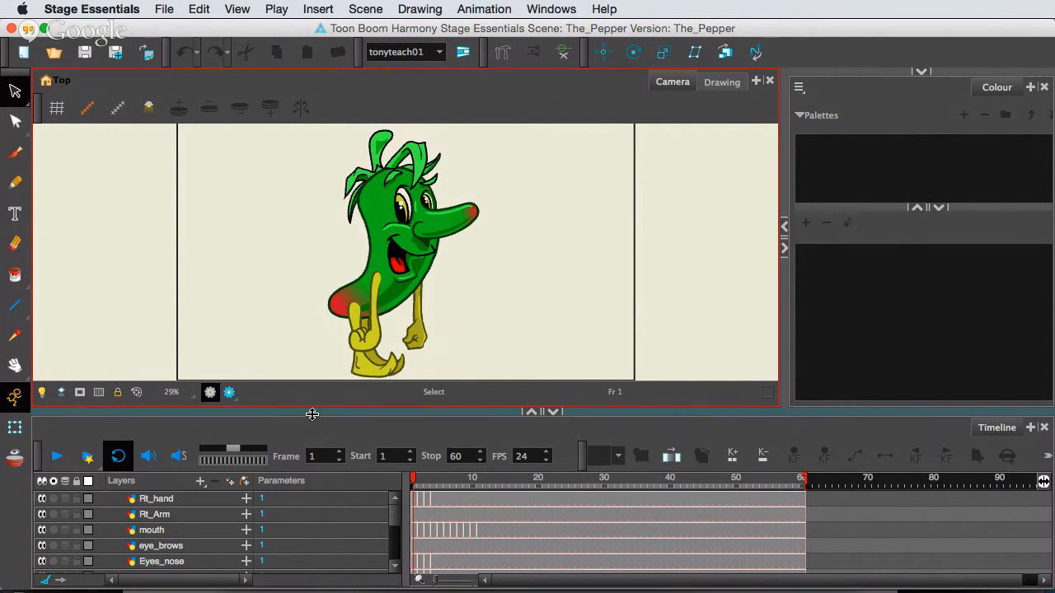
pyautogui.moveTo(312, 414); pyautogui.dragTo(313, 382)
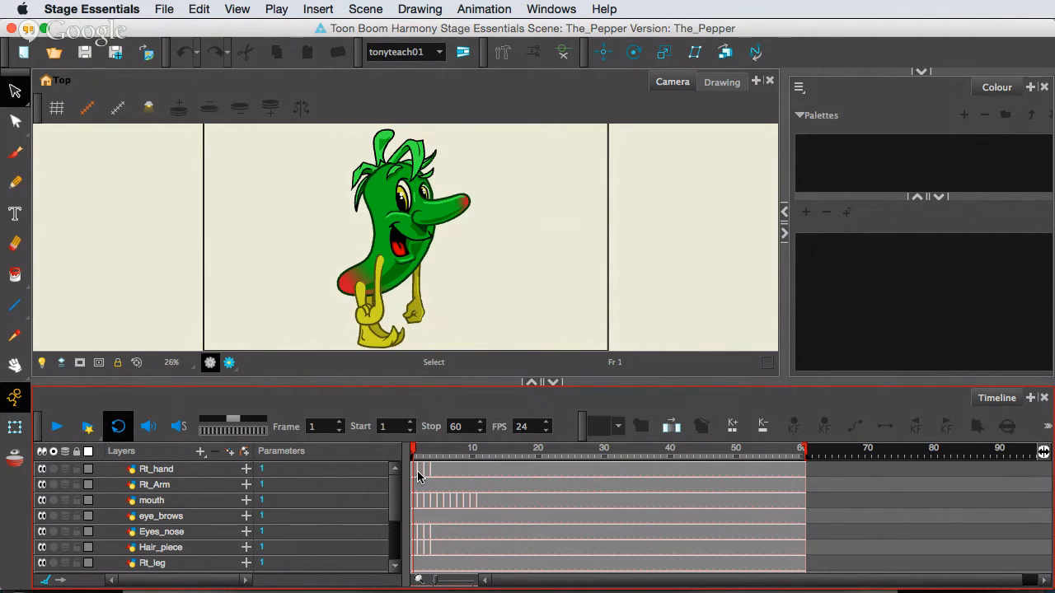
pyautogui.moveTo(363, 383); pyautogui.dragTo(363, 370)
# Select the Rt_hand, Rt_Arm and body layers in turn, and compare the Rt_hand drawing at frame 1 with the mouth drawing at frame 3.
pyautogui.click(175, 457)
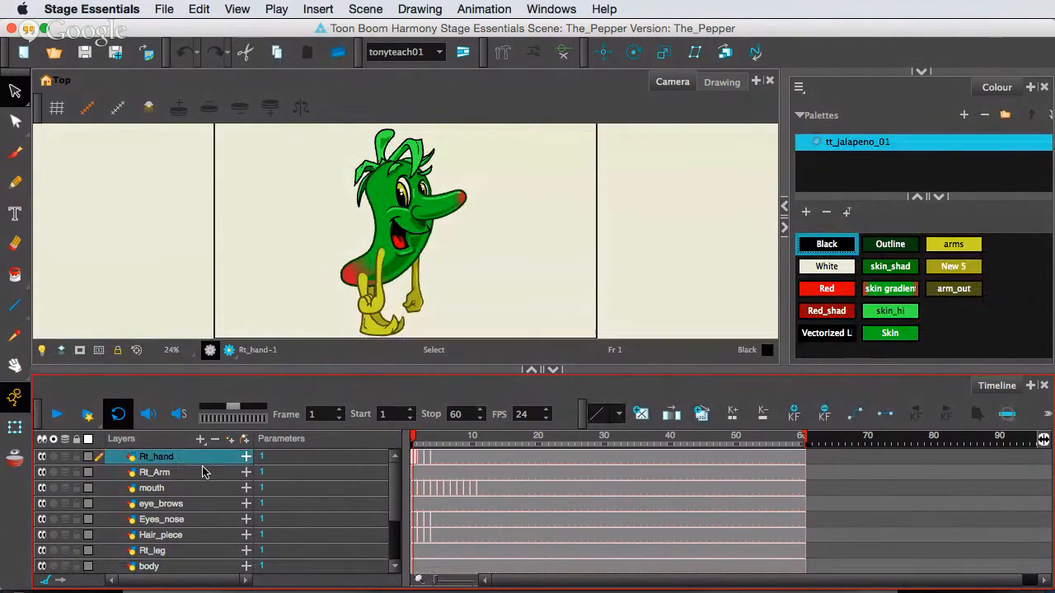
pyautogui.click(173, 476)
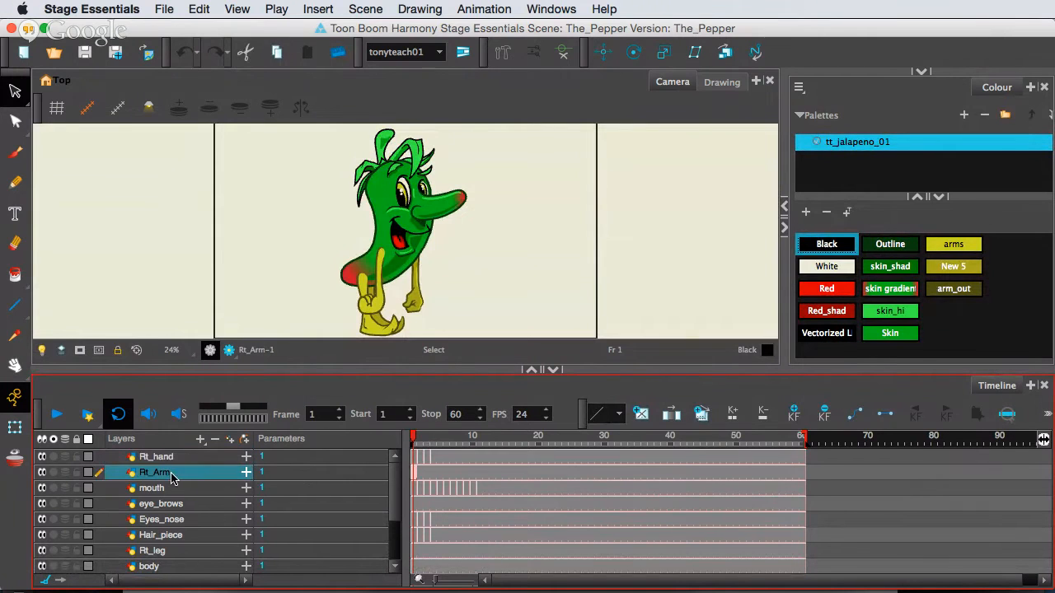
pyautogui.click(169, 568)
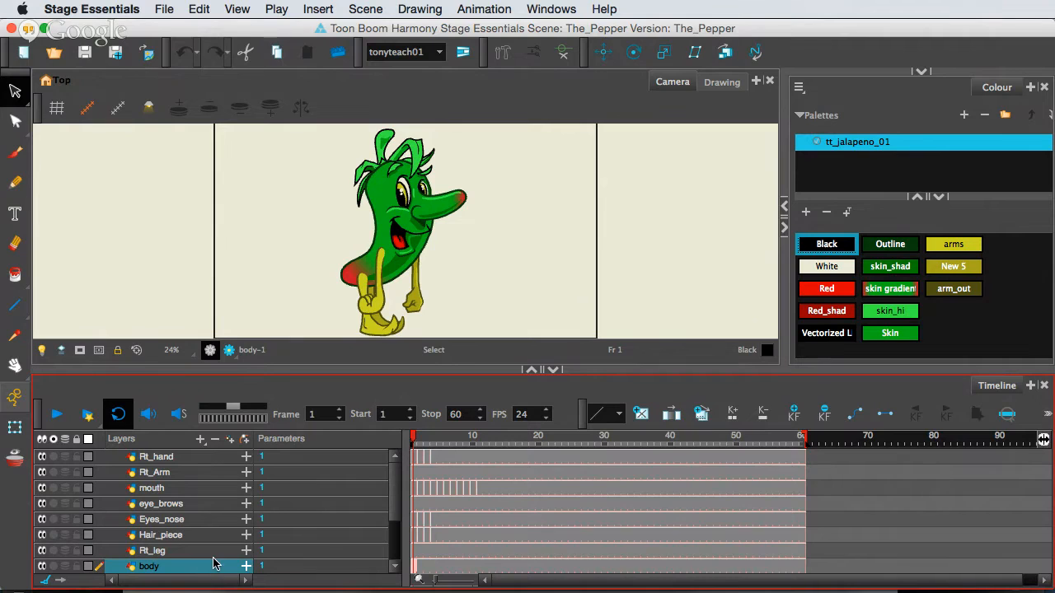
pyautogui.click(416, 461)
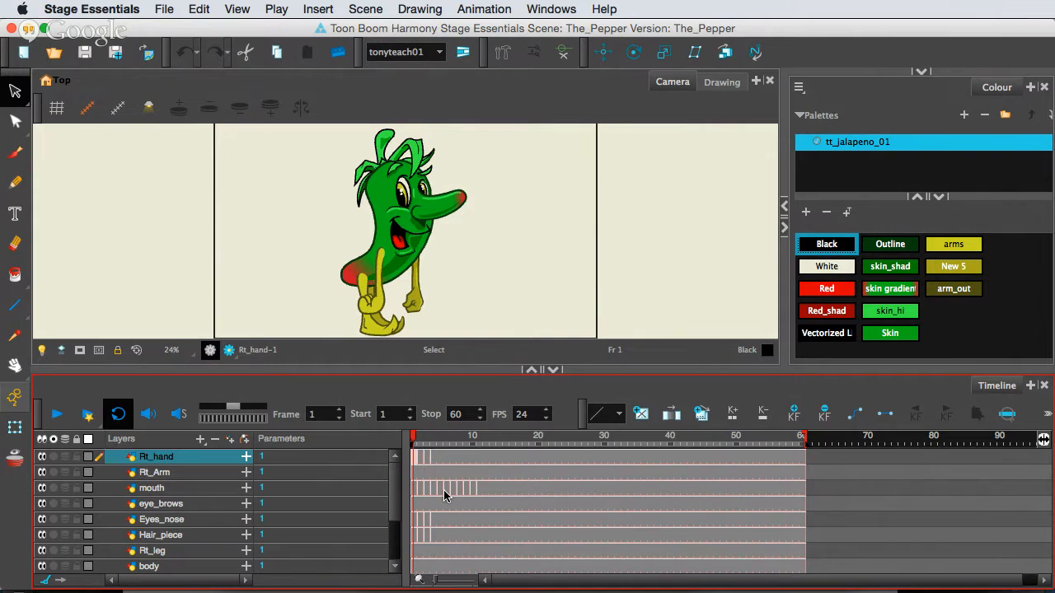
pyautogui.click(428, 492)
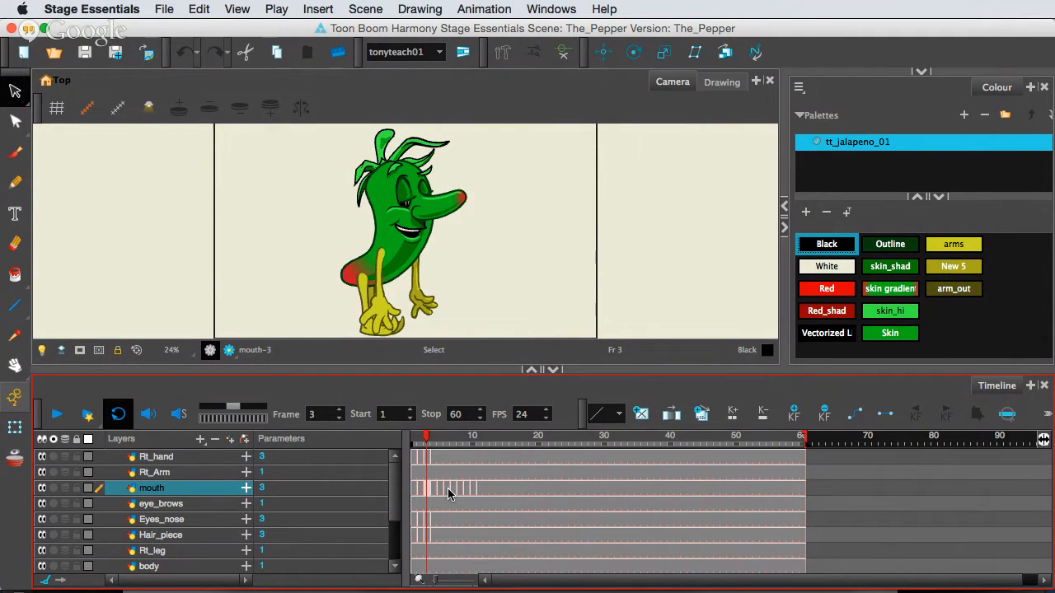
pyautogui.moveTo(449, 492); pyautogui.dragTo(414, 461)
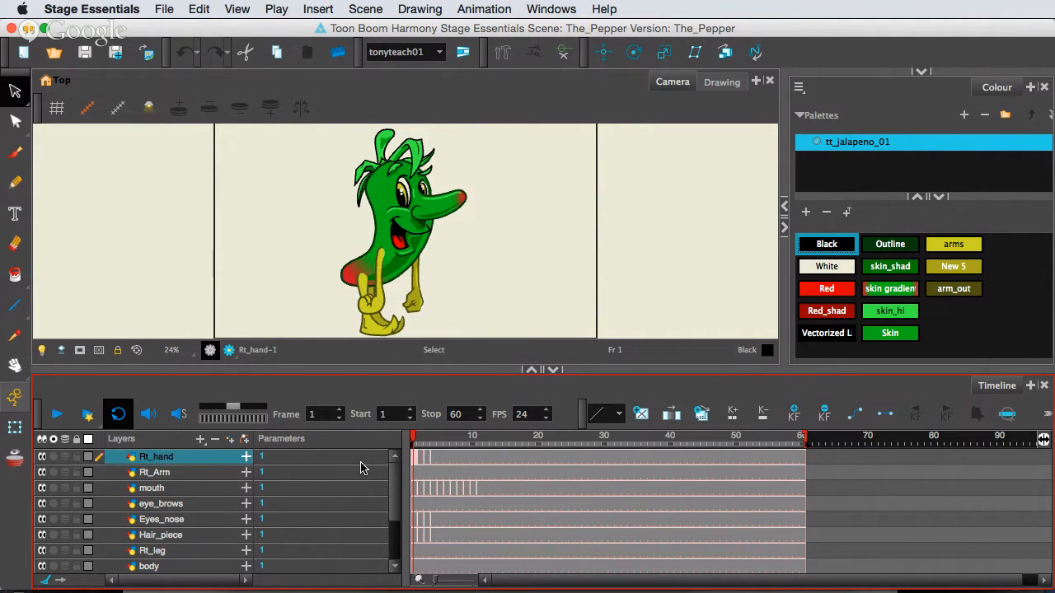
# Go through the Rt_hand layer's drawings on frames 1 to 4, finishing on Rt_hand-4.
pyautogui.click(428, 463)
pyautogui.click(421, 462)
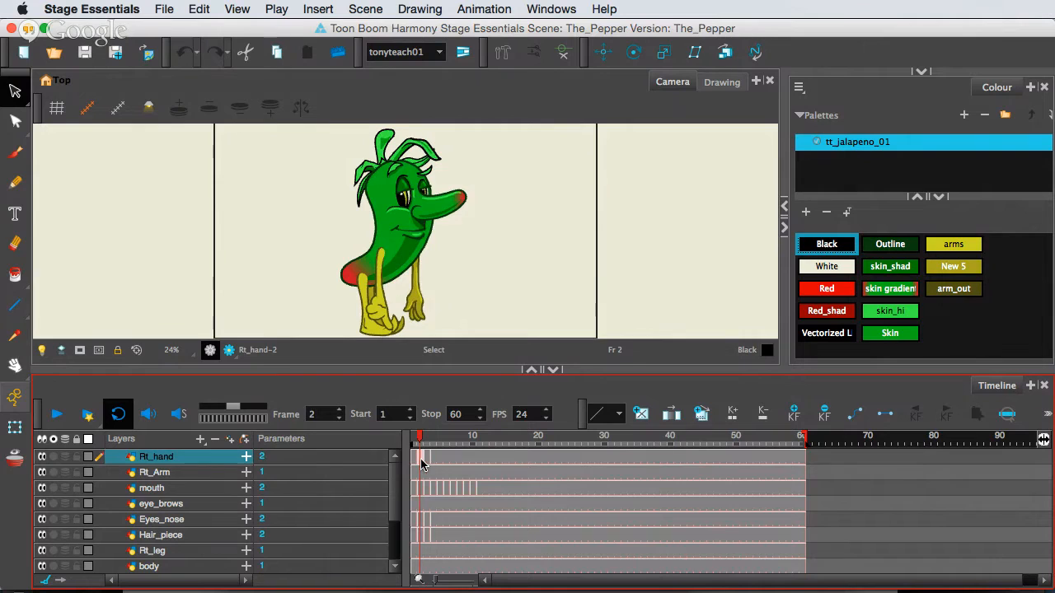
pyautogui.click(415, 459)
pyautogui.click(427, 462)
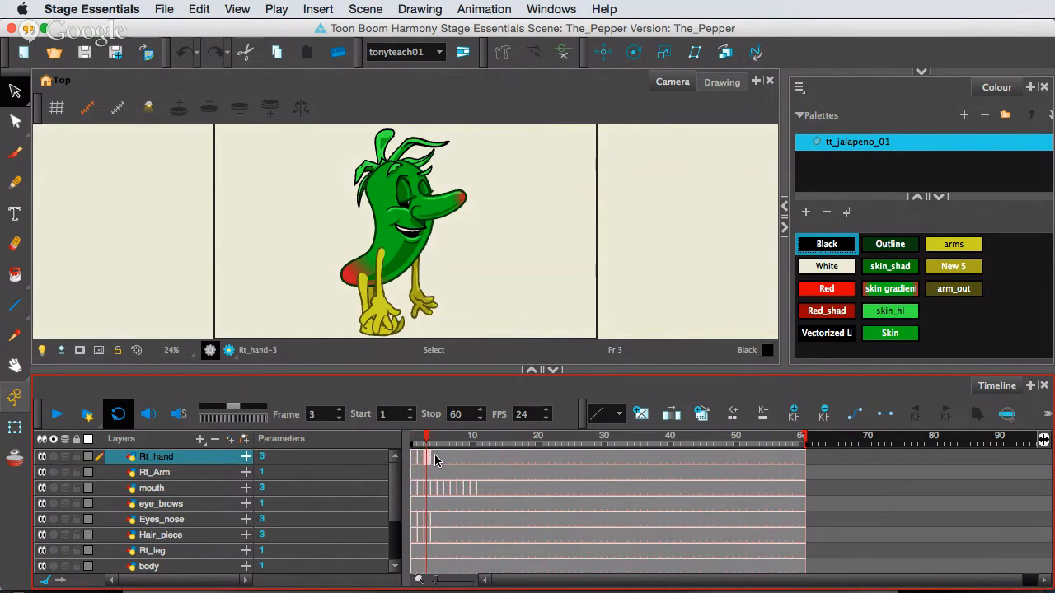
pyautogui.click(435, 462)
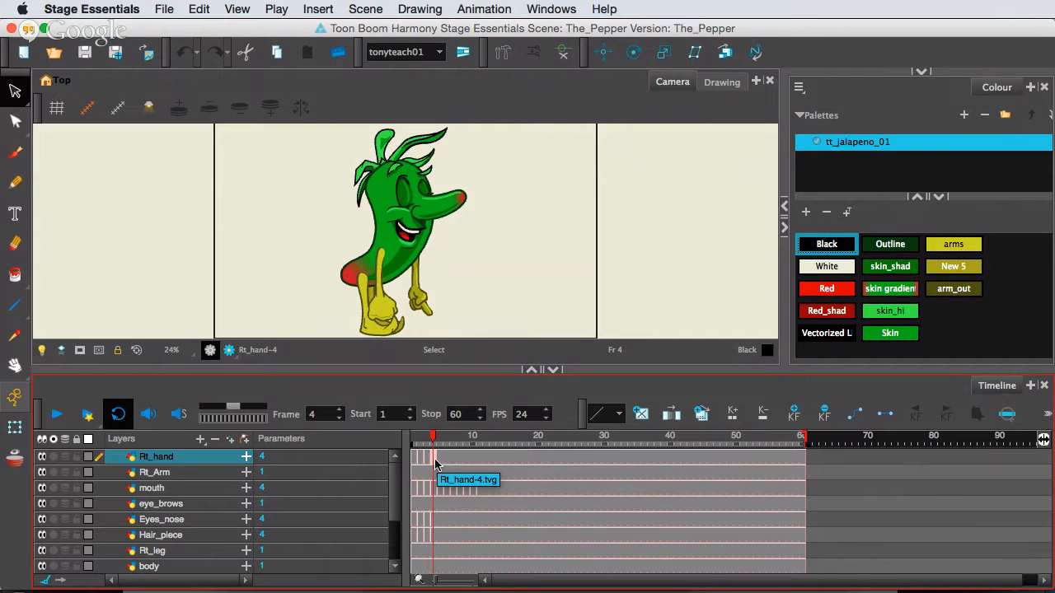
# Solo the Rt_hand layer and bring the hand drawing fully into the camera view at 50% zoom.
pyautogui.scroll(2, 412, 295)
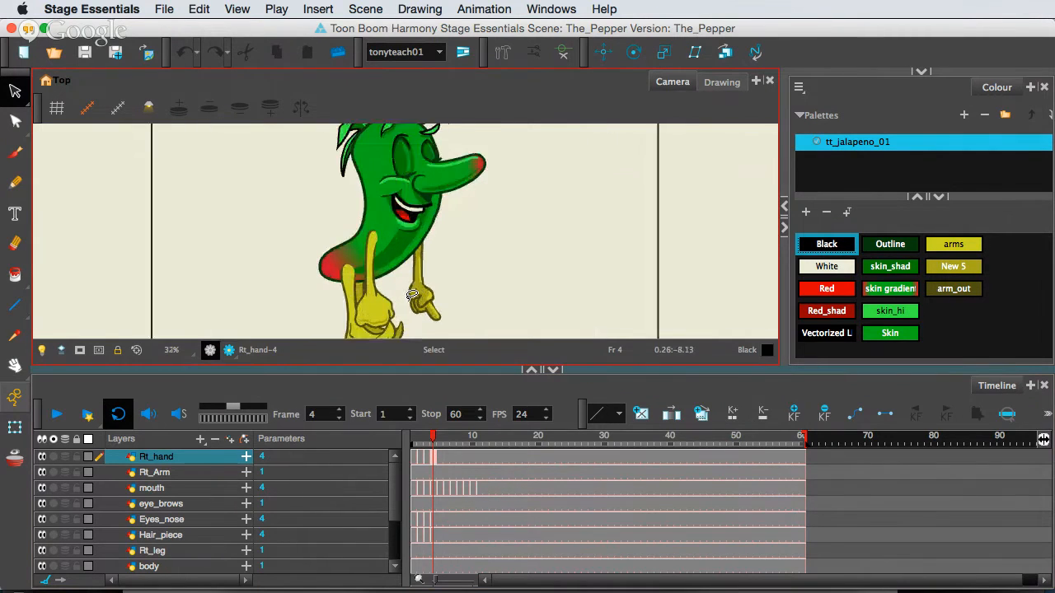
pyautogui.scroll(2, 412, 295)
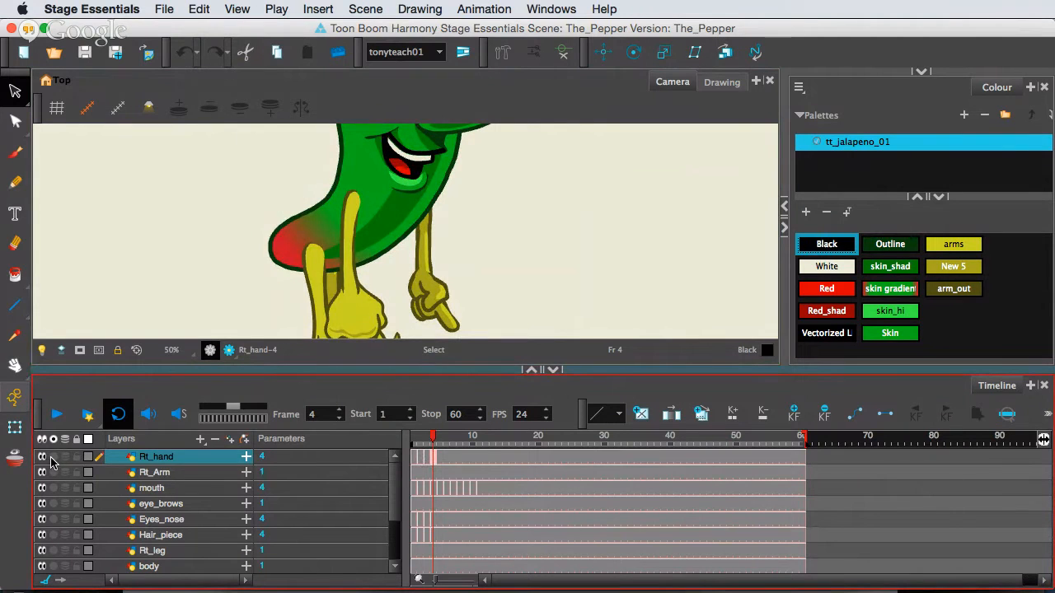
pyautogui.click(53, 458)
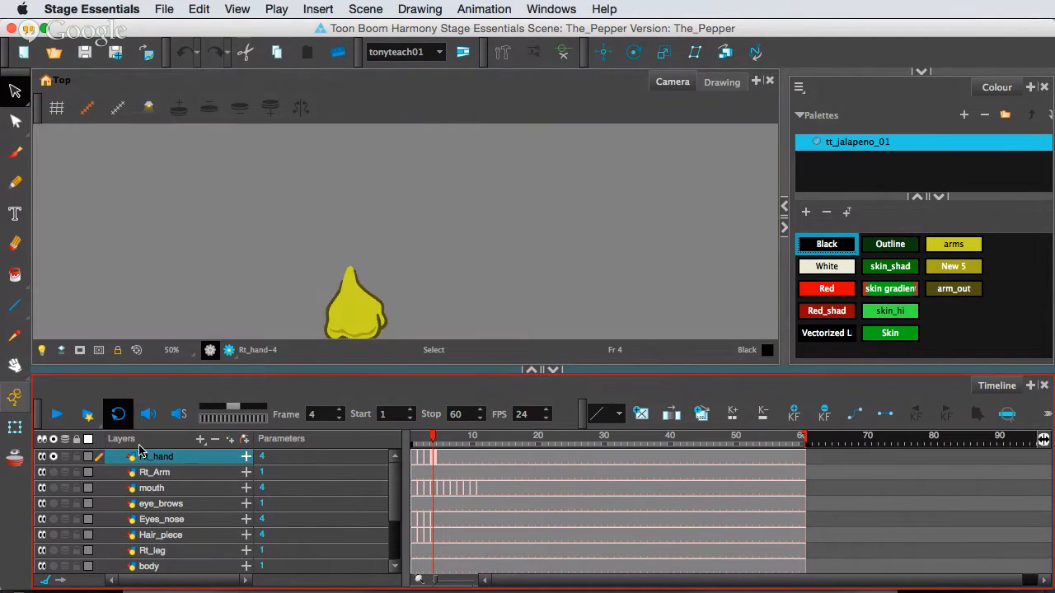
pyautogui.click(420, 281)
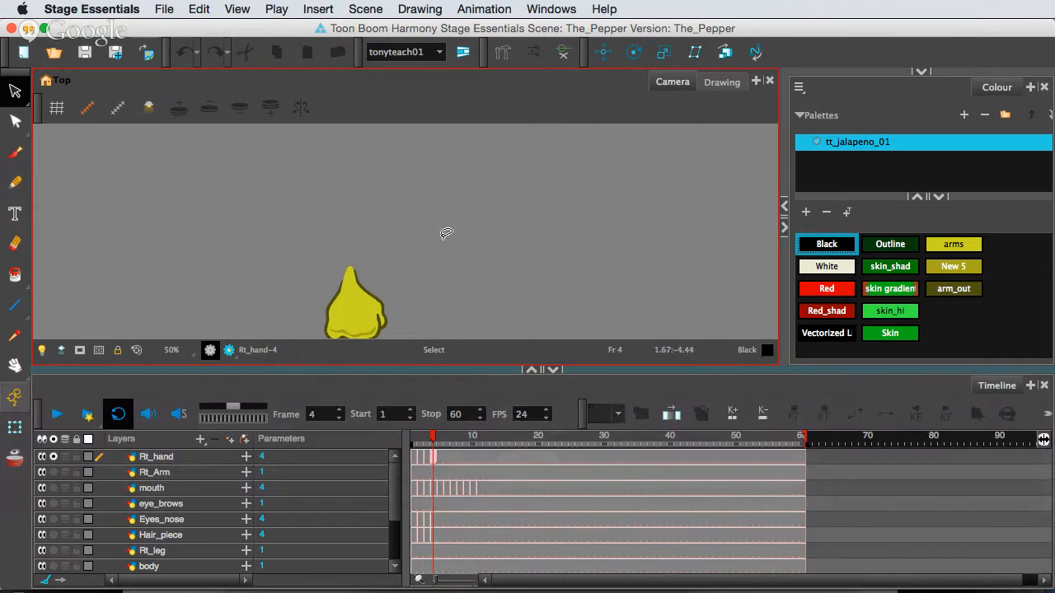
pyautogui.moveTo(446, 220); pyautogui.dragTo(450, 174)
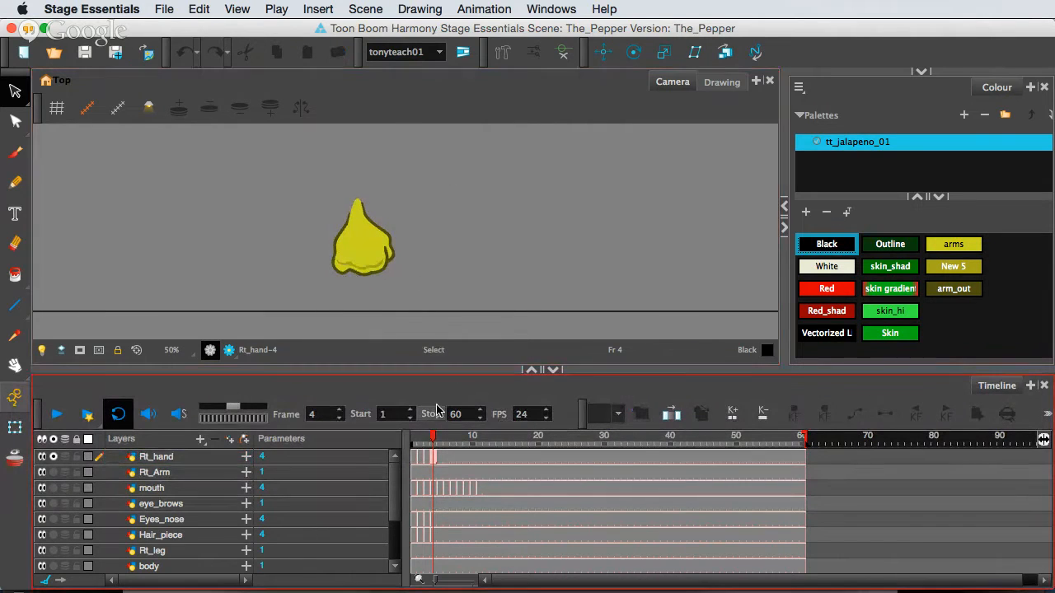
# Reveal and enlarge the Library view, and show the drawing substitution of the Rt_hand cell at frame 5.
pyautogui.moveTo(435, 437)
pyautogui.mouseDown()
pyautogui.moveTo(414, 445)
pyautogui.moveTo(439, 447)
pyautogui.mouseUp()
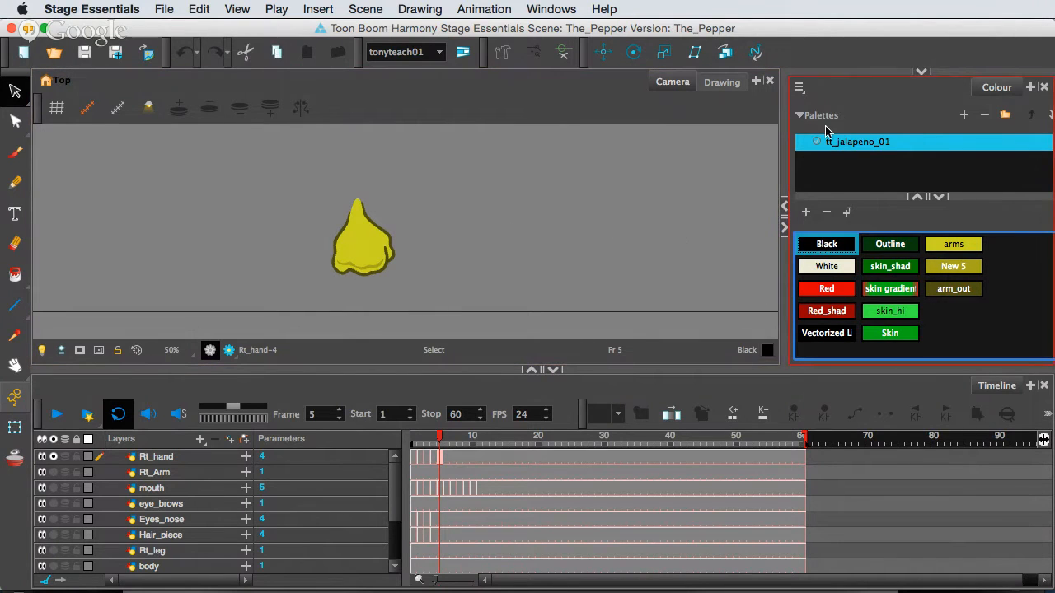
pyautogui.click(919, 72)
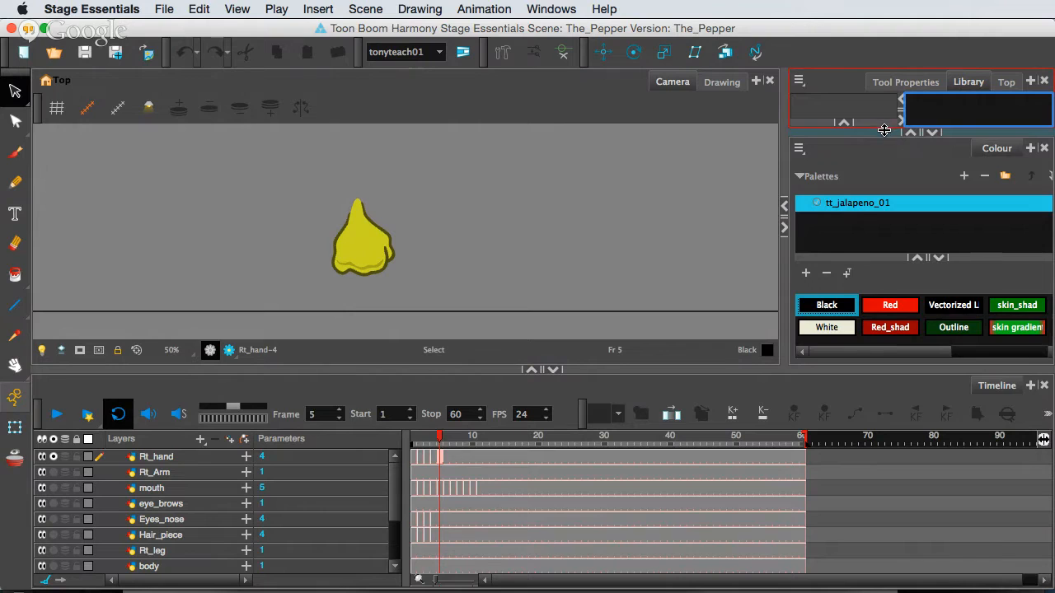
pyautogui.moveTo(884, 129); pyautogui.dragTo(889, 266)
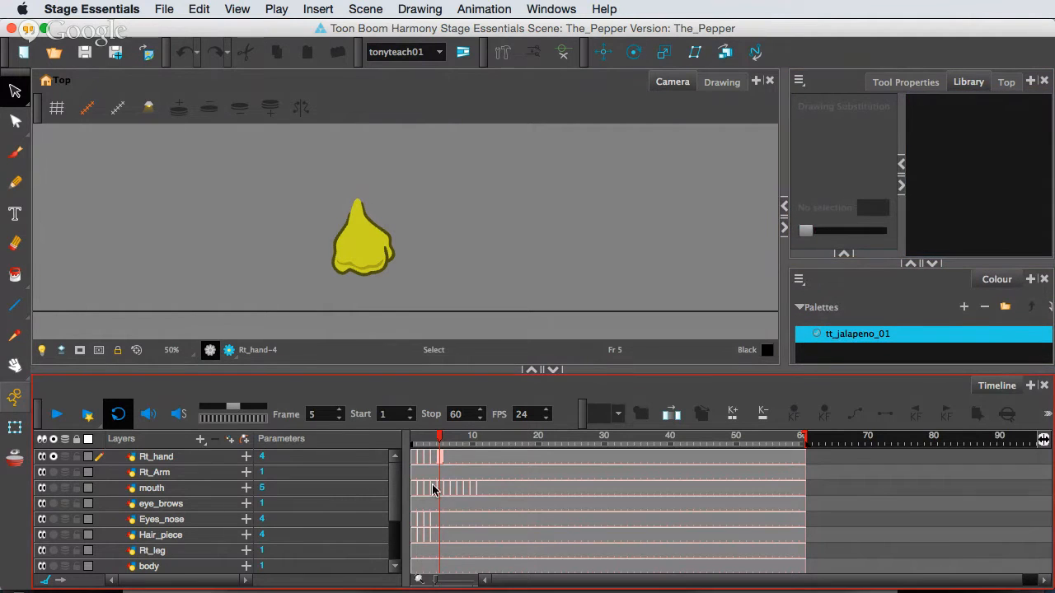
pyautogui.click(438, 458)
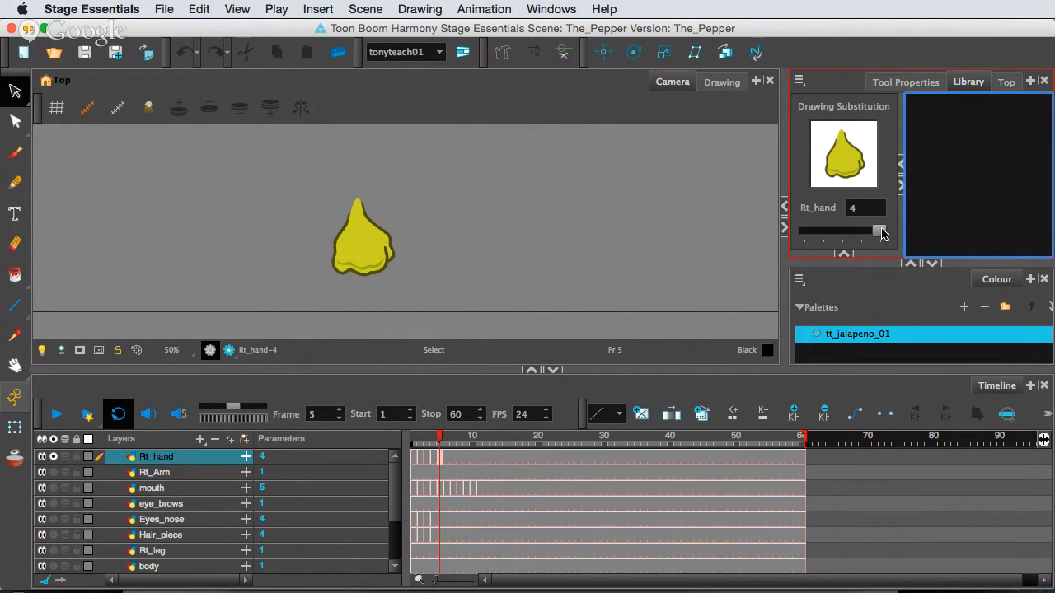
pyautogui.moveTo(880, 231)
pyautogui.mouseDown()
pyautogui.moveTo(823, 234)
pyautogui.moveTo(881, 236)
pyautogui.mouseUp()
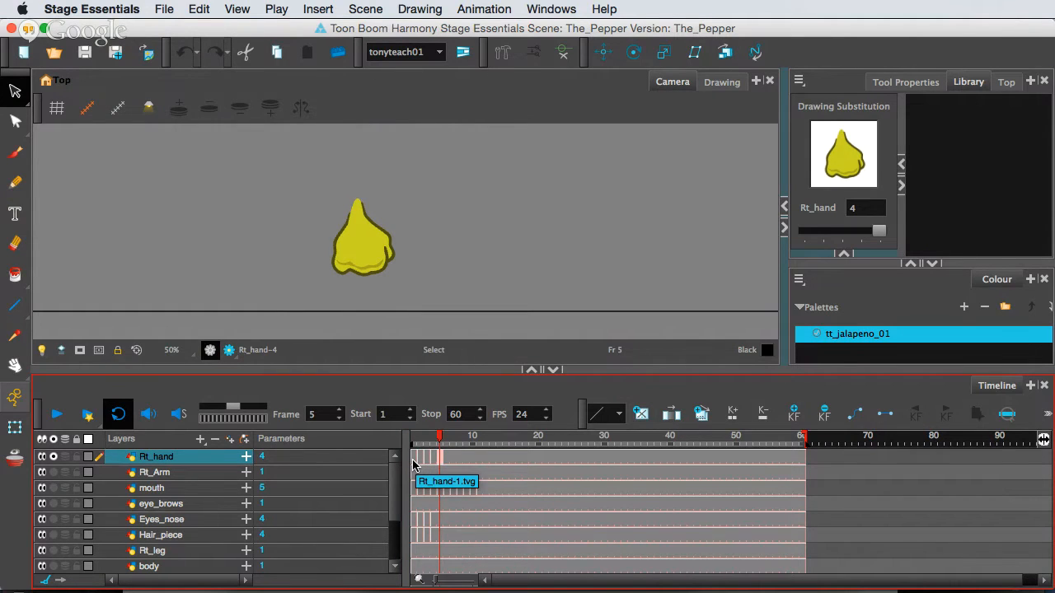
# Delete the Rt_hand layer's separate drawing exposures across frames 2 to 6, starting from the frame 1 drawing.
pyautogui.click(414, 465)
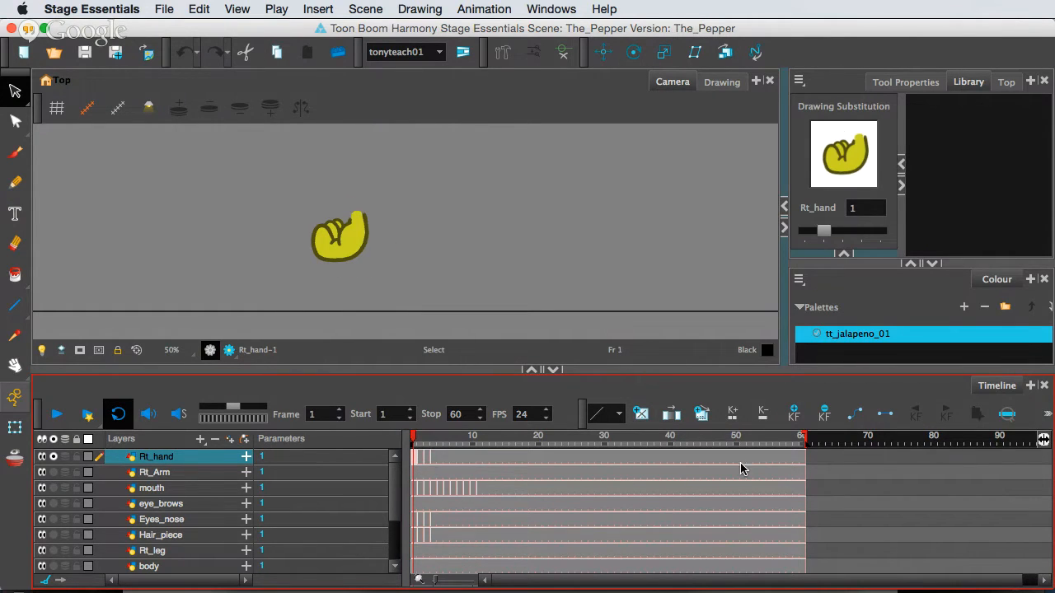
pyautogui.moveTo(418, 458); pyautogui.dragTo(441, 462)
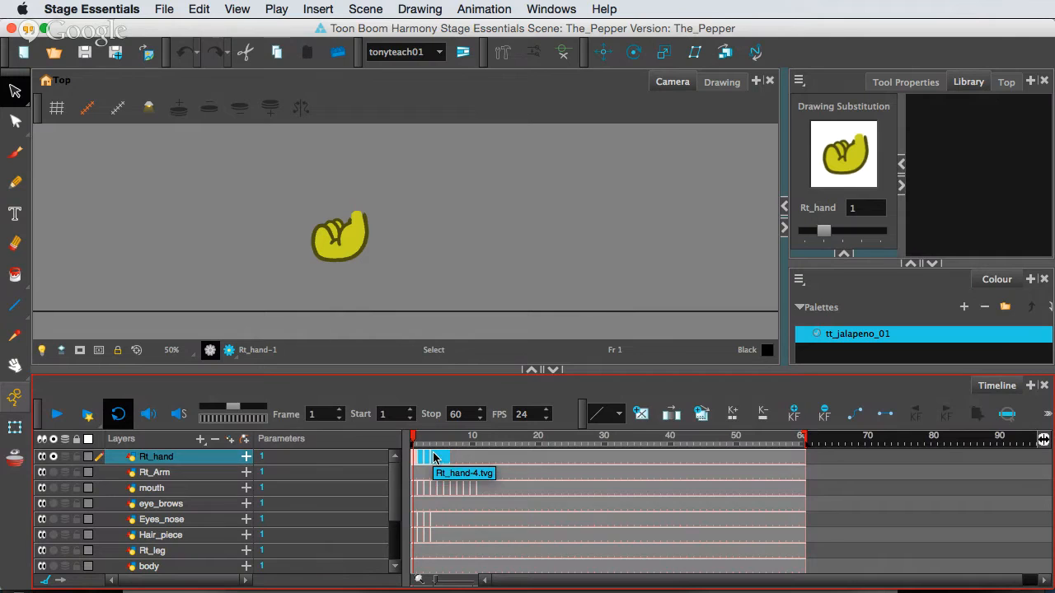
pyautogui.press('Delete')
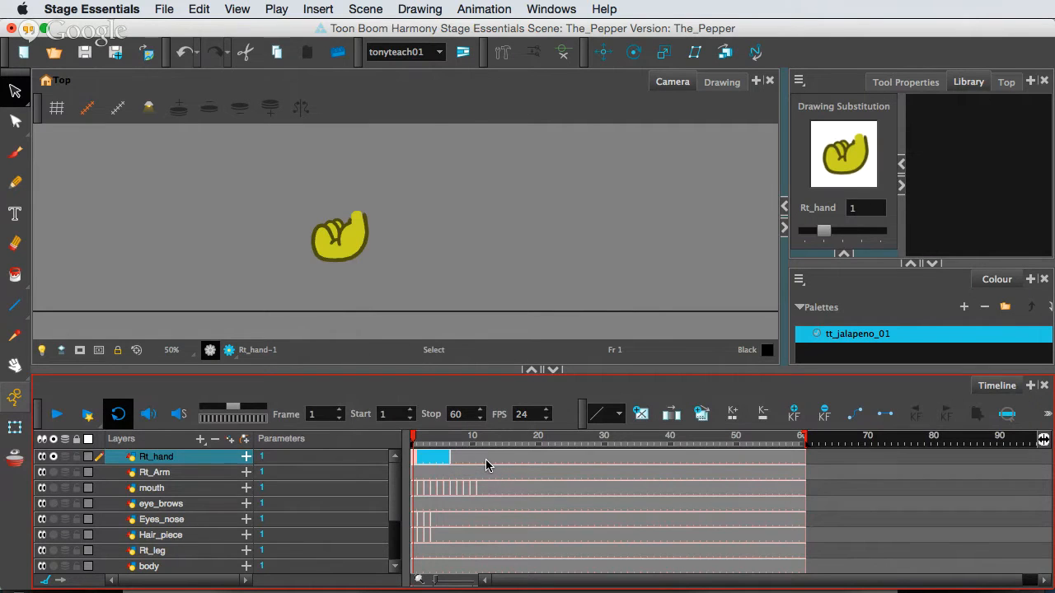
# Switch the Rt_hand drawing substitution at frame 1 to 4, and compare frames 1 and 7.
pyautogui.press('+')
pyautogui.press('+')
pyautogui.press('+')
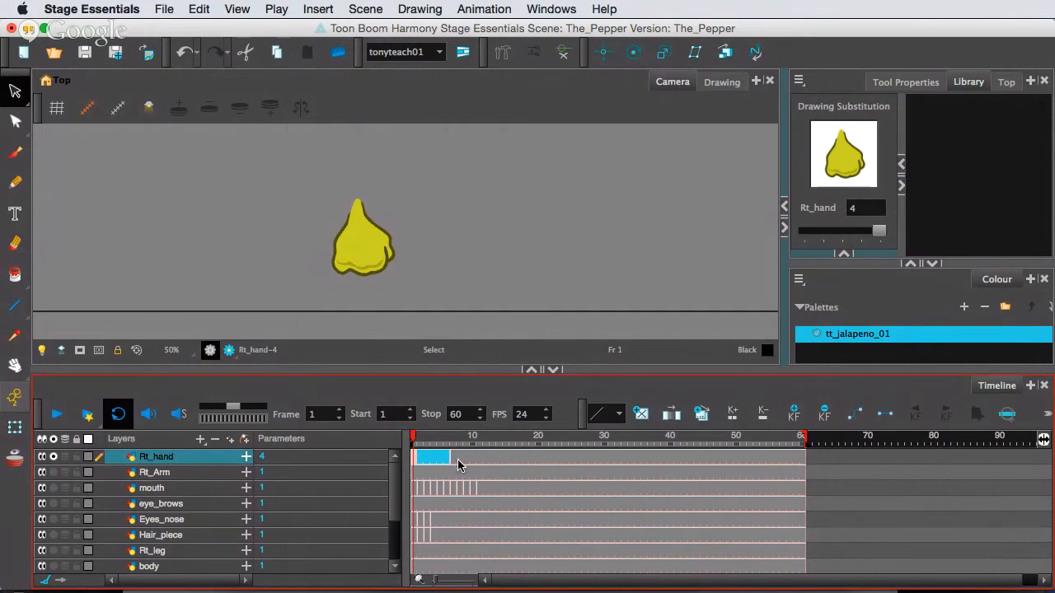
pyautogui.click(453, 458)
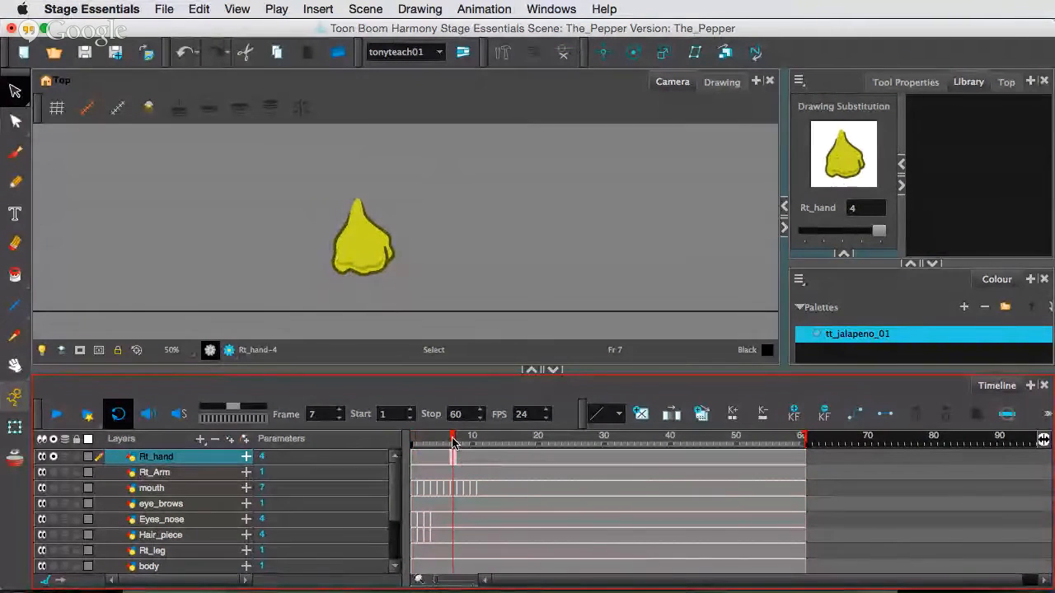
pyautogui.hotkey('shift', ',')
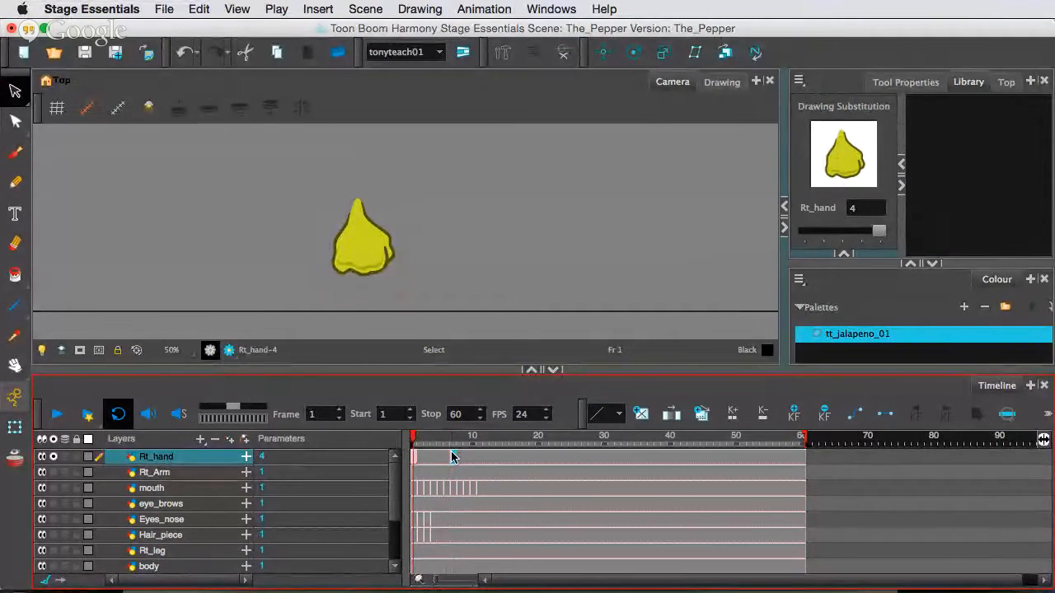
pyautogui.click(454, 458)
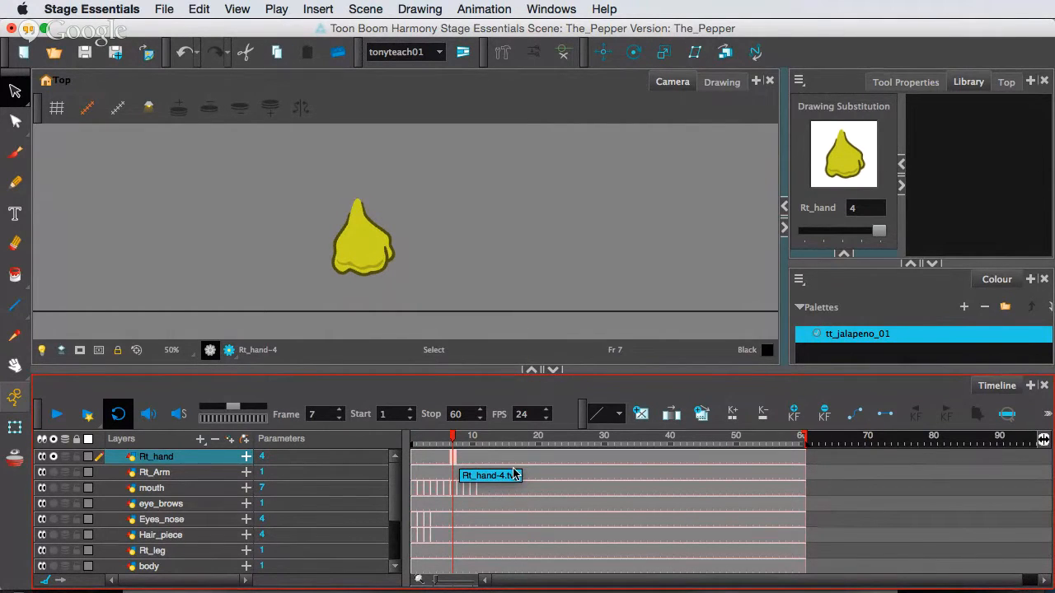
# Go to frame 31 on the Rt_hand layer and switch its drawing substitution to 3.
pyautogui.click(593, 462)
pyautogui.moveTo(473, 444); pyautogui.dragTo(393, 445)
pyautogui.click(611, 458)
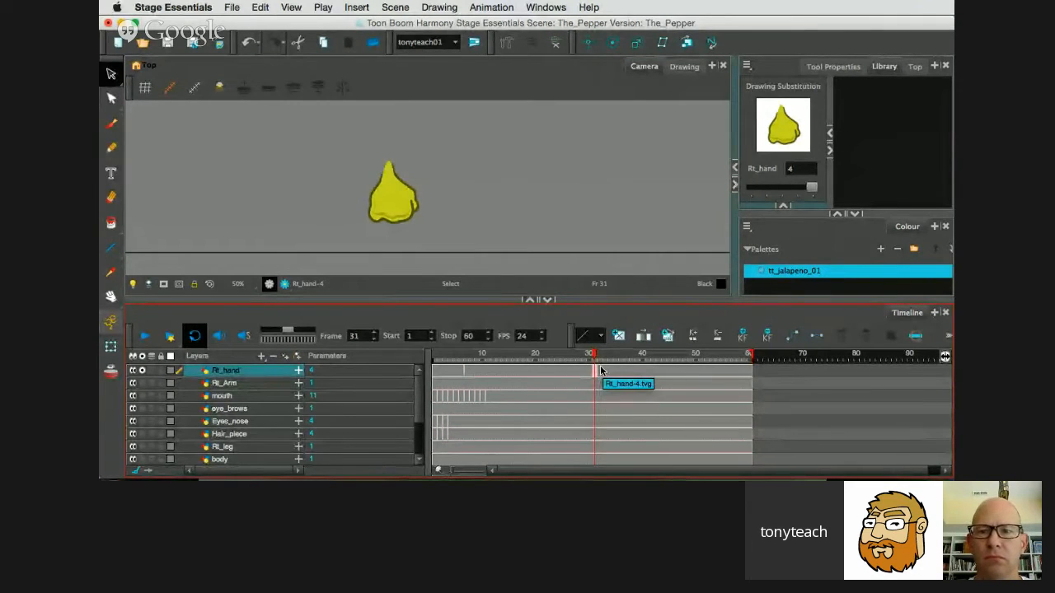
pyautogui.press('-')
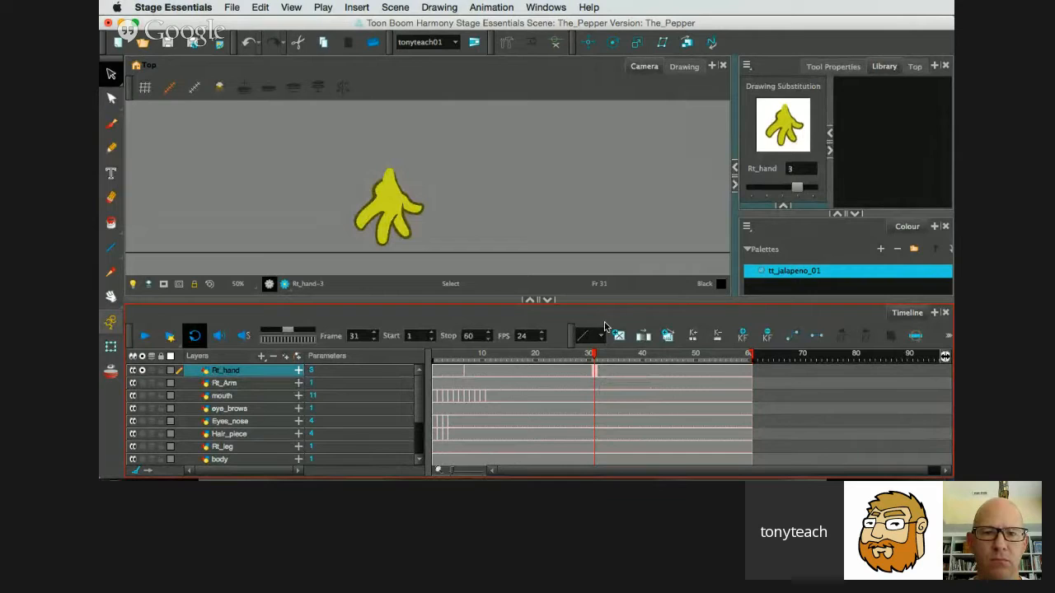
# Compare the Rt_hand drawings exposed at frame 7 and frame 31.
pyautogui.moveTo(592, 356)
pyautogui.mouseDown()
pyautogui.moveTo(522, 356)
pyautogui.moveTo(593, 362)
pyautogui.mouseUp()
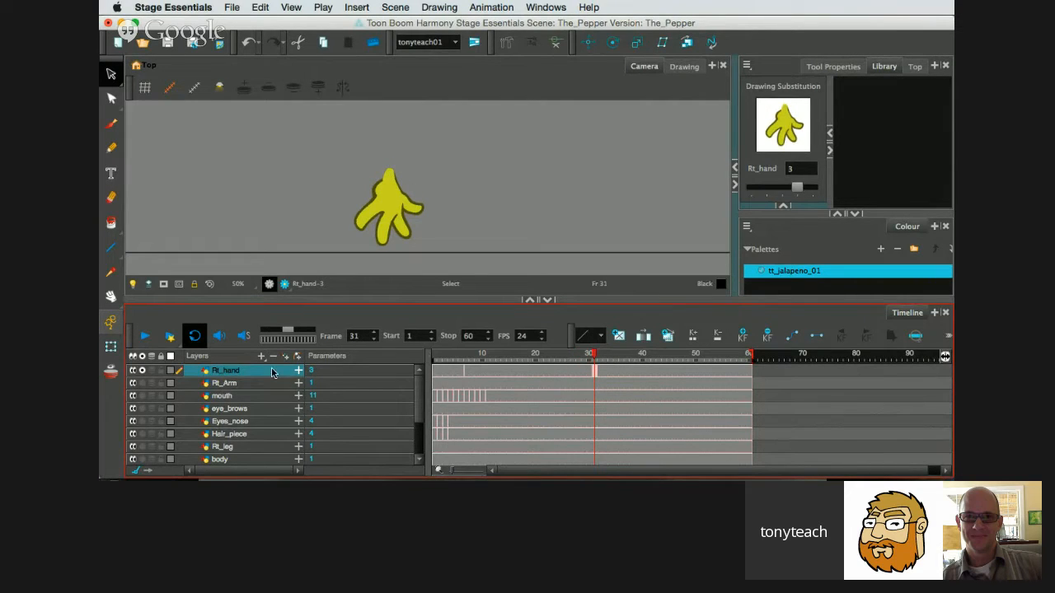
pyautogui.click(466, 369)
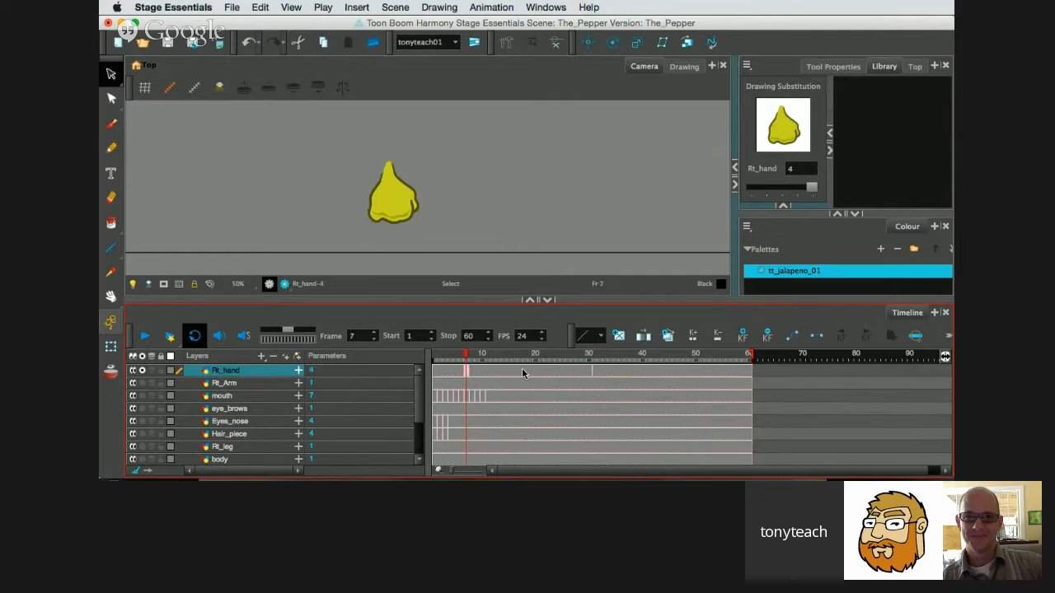
pyautogui.click(595, 371)
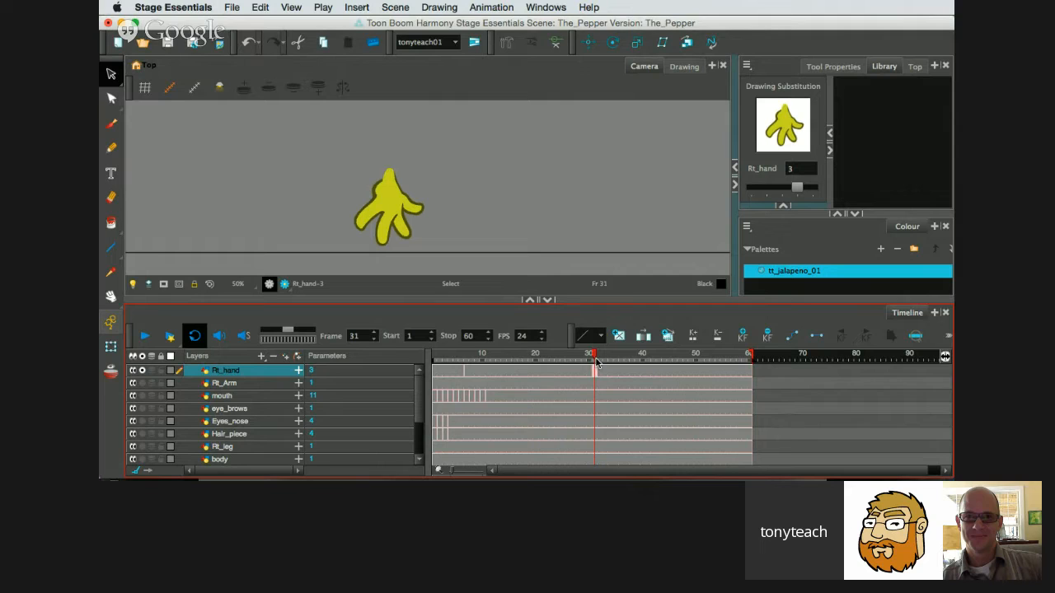
# Inspect and select the frame 31 Rt_hand artwork in the Drawing view, and return to the Camera view.
pyautogui.click(709, 239)
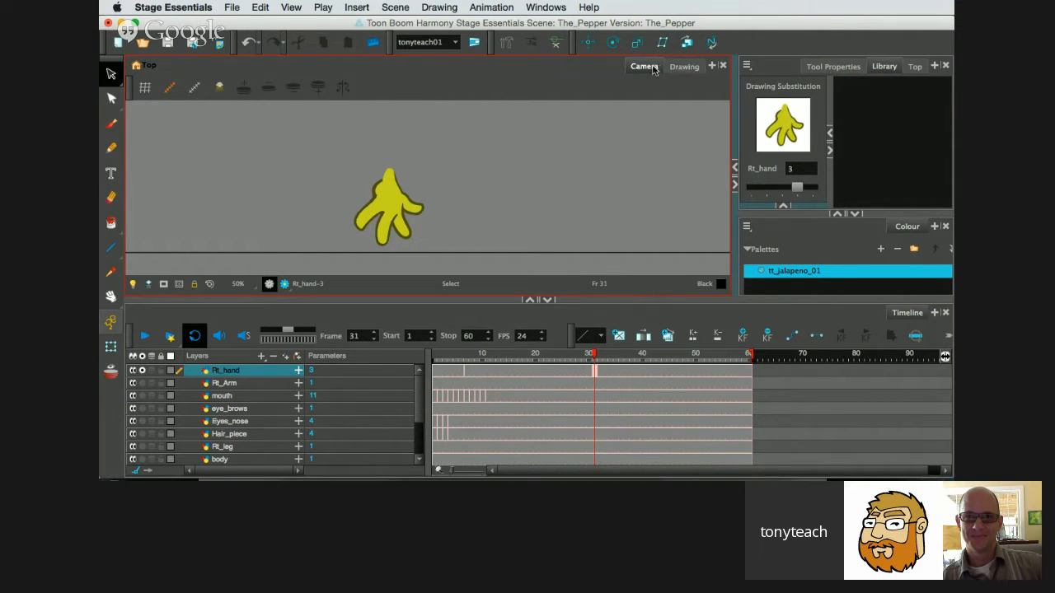
pyautogui.click(682, 69)
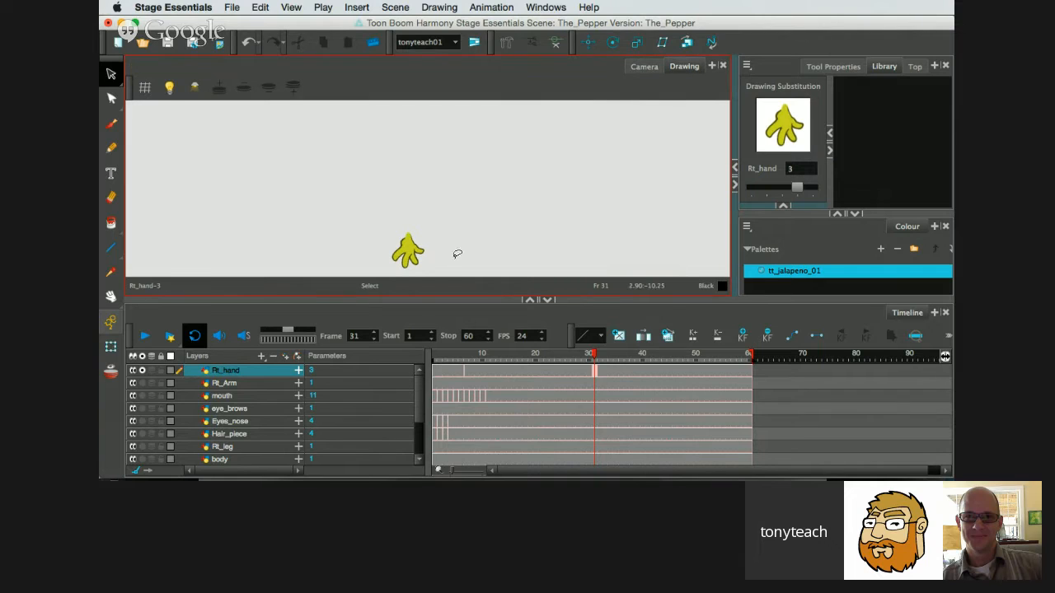
pyautogui.press('space')
pyautogui.moveTo(433, 238)
pyautogui.mouseDown()
pyautogui.moveTo(414, 220)
pyautogui.moveTo(385, 221)
pyautogui.moveTo(379, 248)
pyautogui.moveTo(396, 274)
pyautogui.moveTo(433, 233)
pyautogui.mouseUp()
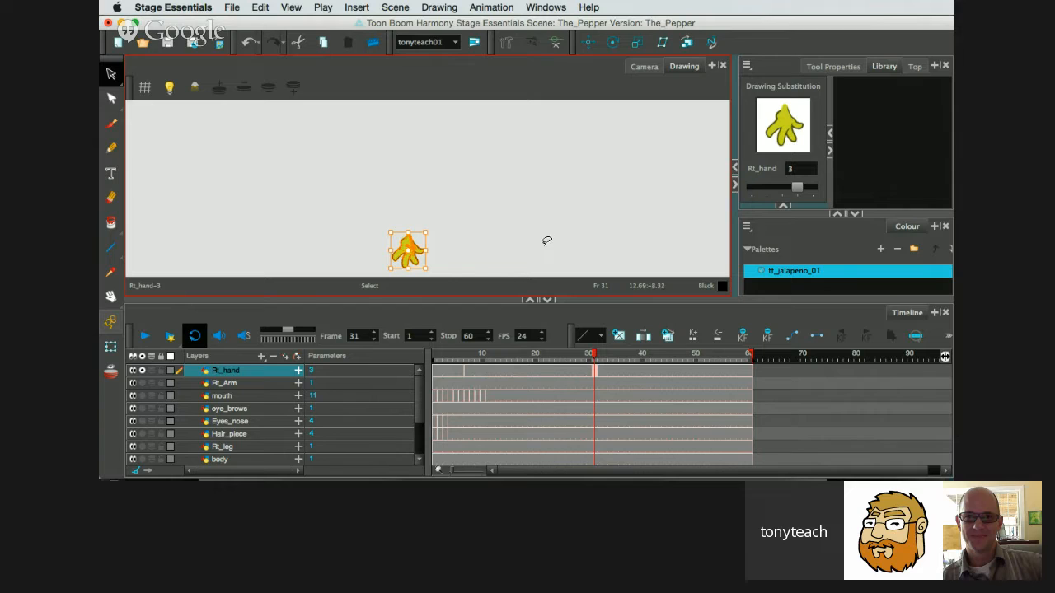
pyautogui.click(644, 66)
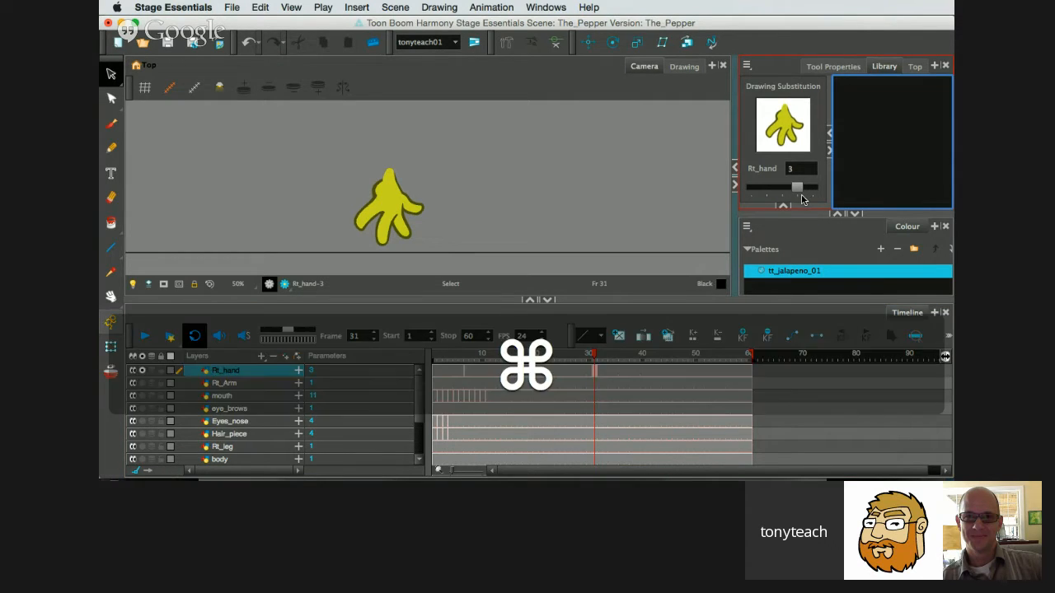
# Open the rename prompt for the Rt_hand drawing at frame 31 and cancel it without renaming.
pyautogui.press('super+d')
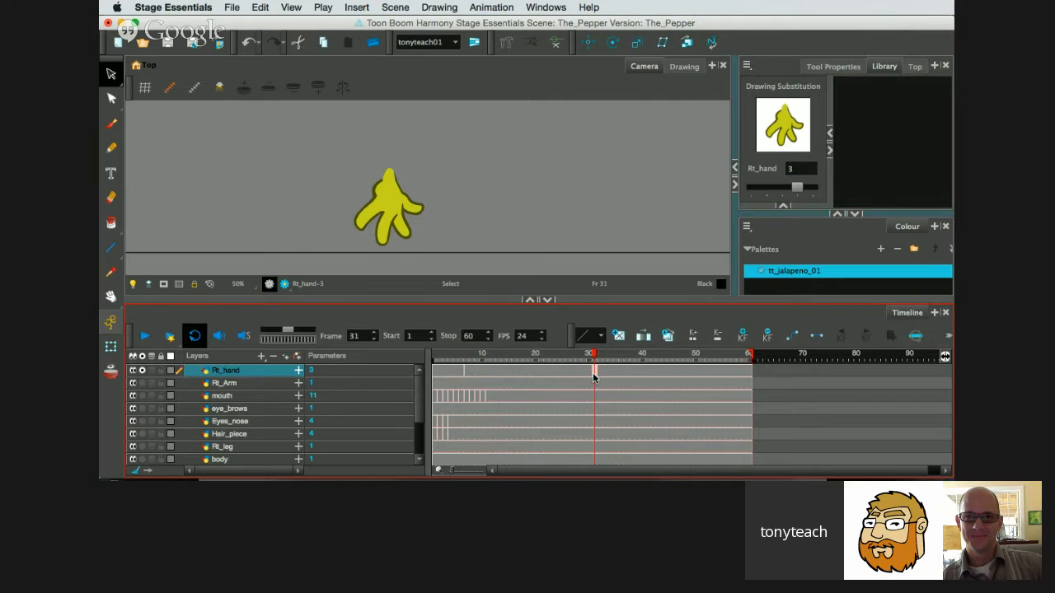
pyautogui.press('super+d')
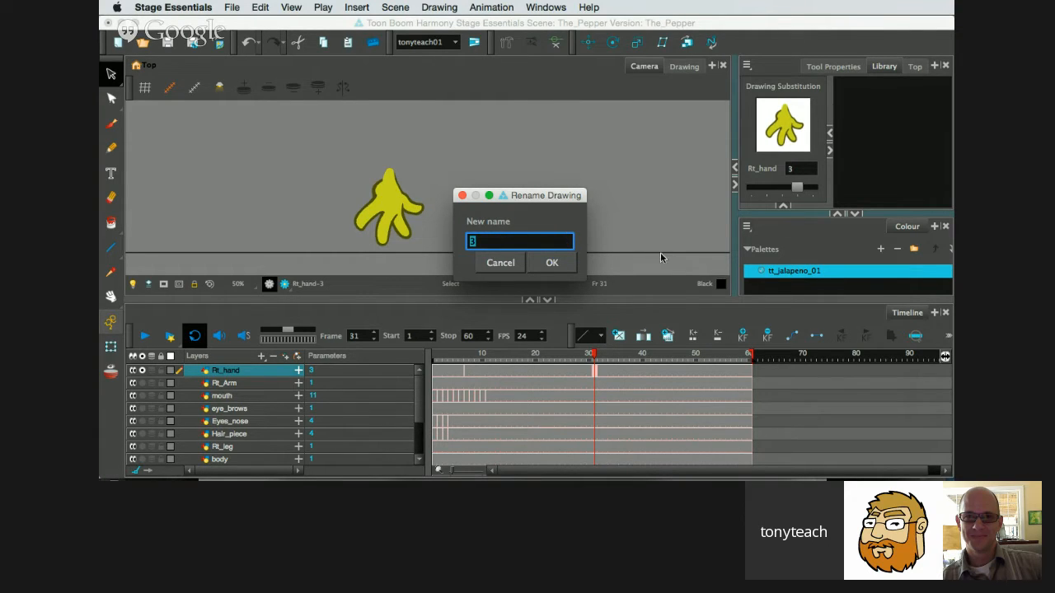
pyautogui.click(500, 263)
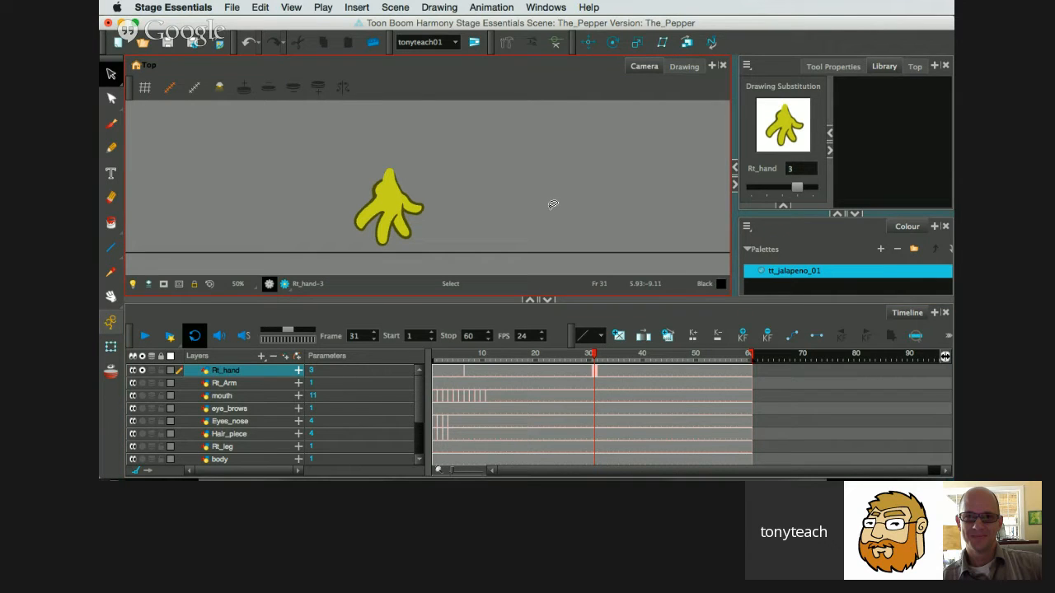
pyautogui.press('super+d')
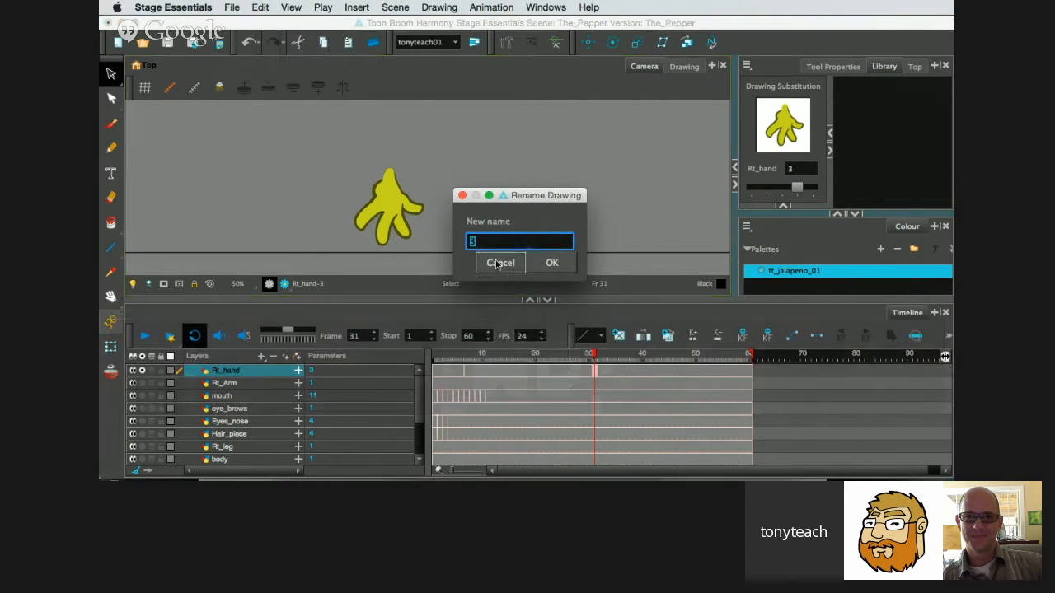
pyautogui.click(497, 264)
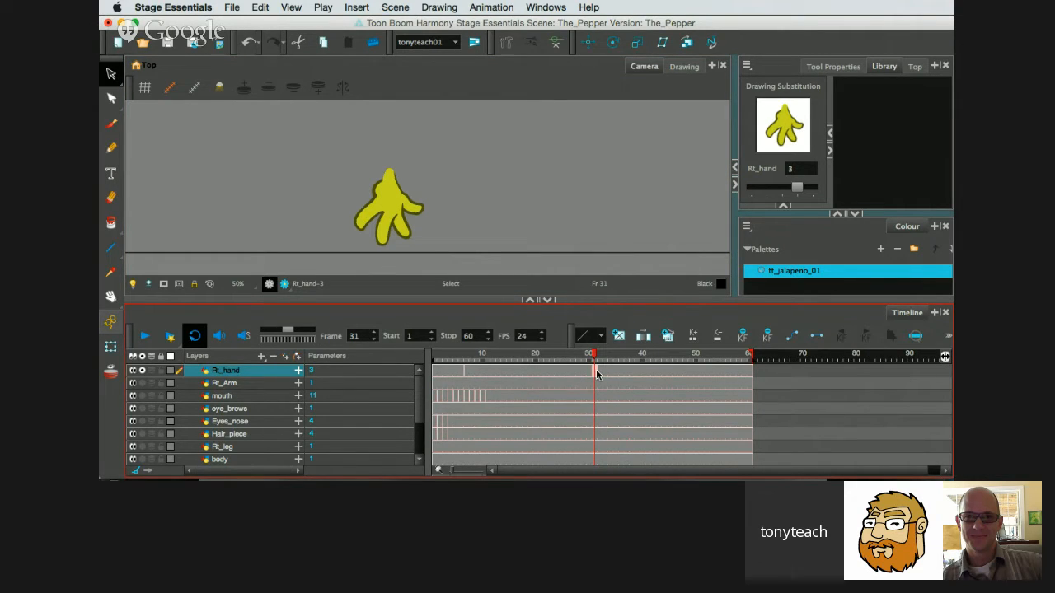
# Cycle back and forth through the available Rt_hand drawing substitutions at frame 31.
pyautogui.press('[')
pyautogui.press('[')
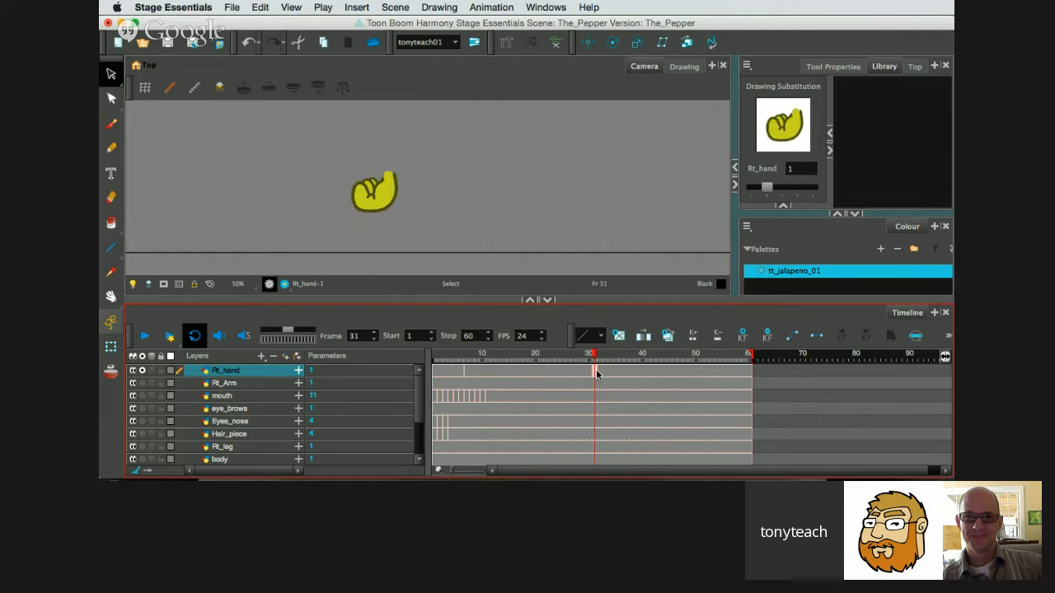
pyautogui.press('[')
pyautogui.press(']')
pyautogui.press(']')
pyautogui.press(']')
pyautogui.press('[')
pyautogui.press('[')
pyautogui.press('[')
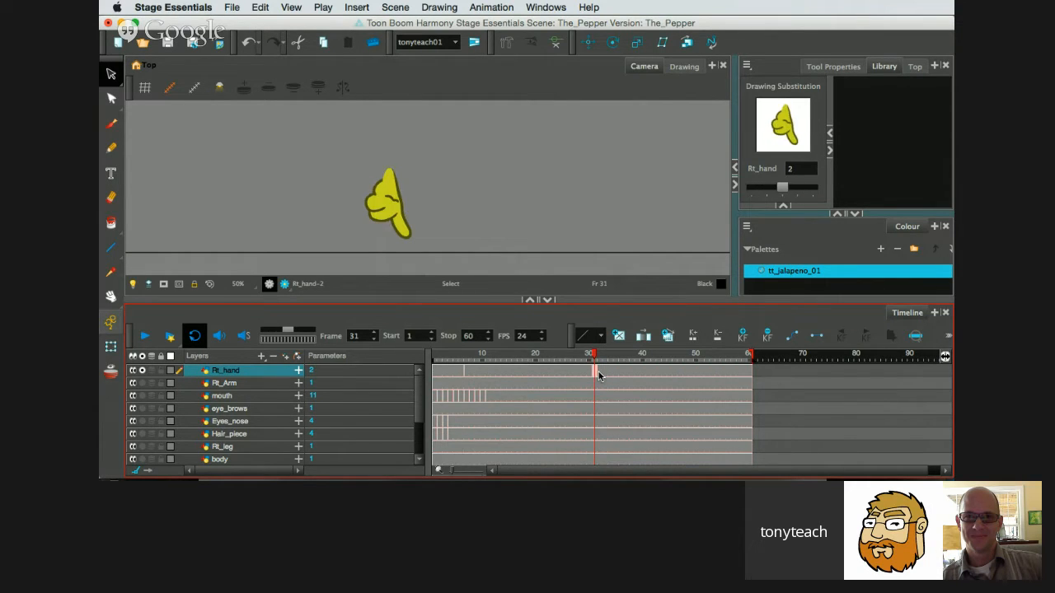
# Try to move the Rt_hand exposure from frame 31 to frame 51, and undo the change.
pyautogui.click(703, 370)
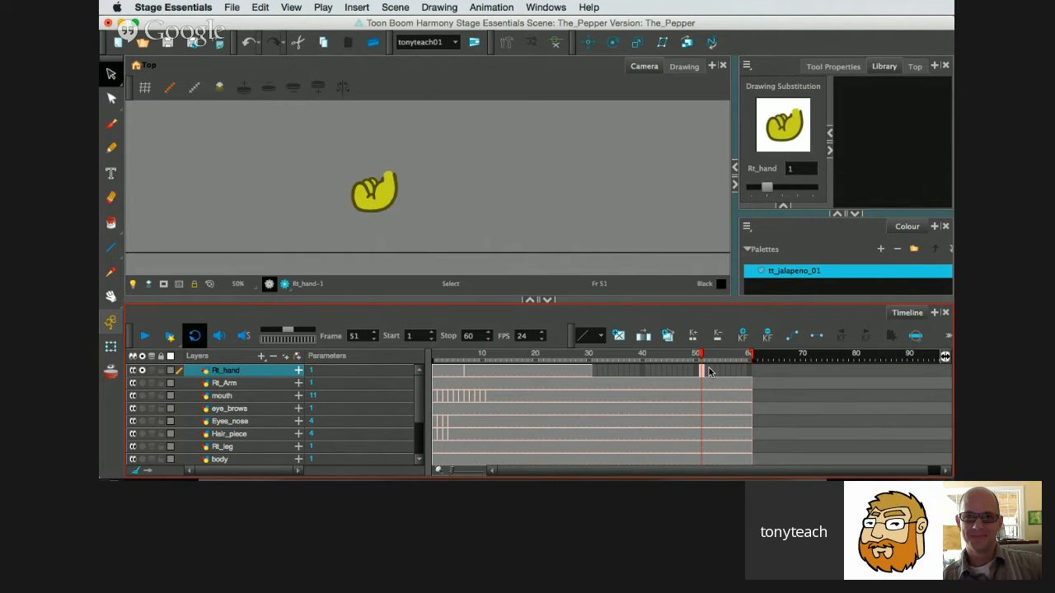
pyautogui.click(702, 371)
pyautogui.moveTo(701, 357)
pyautogui.mouseDown()
pyautogui.moveTo(622, 365)
pyautogui.moveTo(687, 367)
pyautogui.mouseUp()
pyautogui.press('super+z')
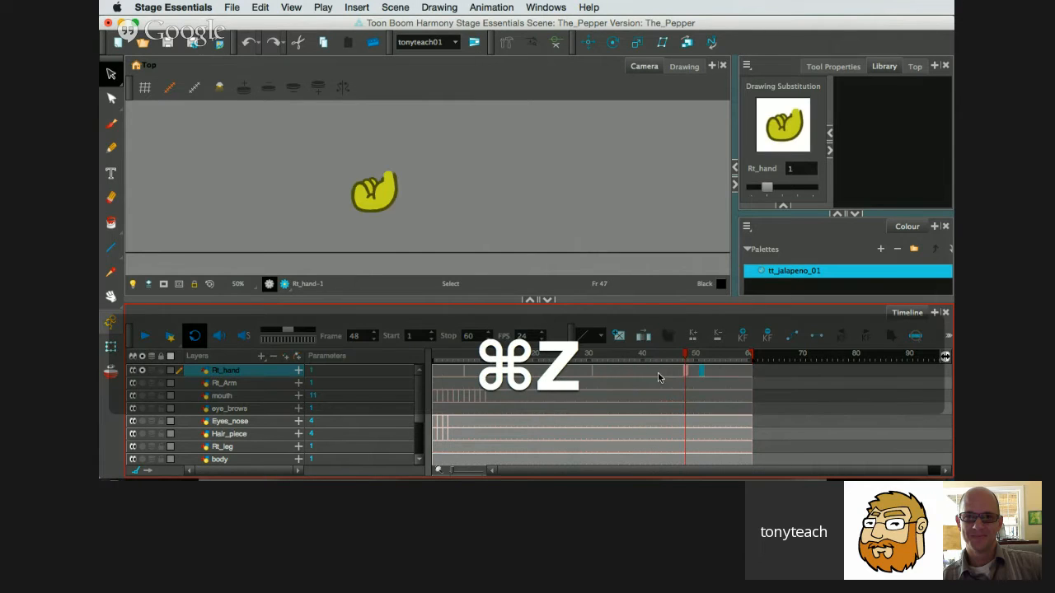
pyautogui.click(701, 371)
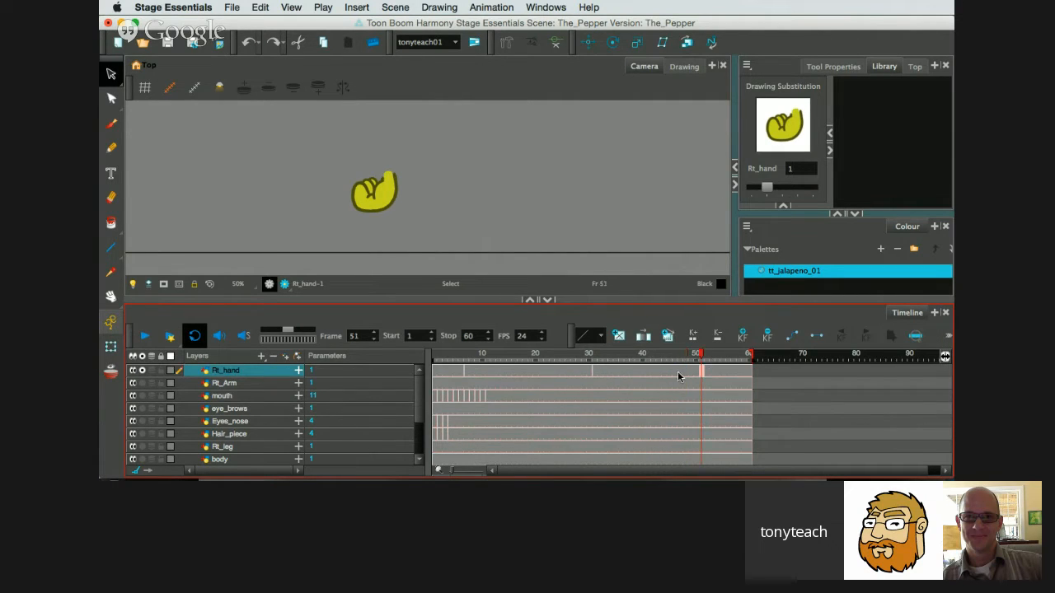
# Switch the Rt_hand drawing substitution at frame 31 to 4, and turn off the layer's solo mode to show the whole character.
pyautogui.click(595, 372)
pyautogui.moveTo(572, 373); pyautogui.dragTo(595, 373)
pyautogui.moveTo(312, 376); pyautogui.dragTo(326, 373)
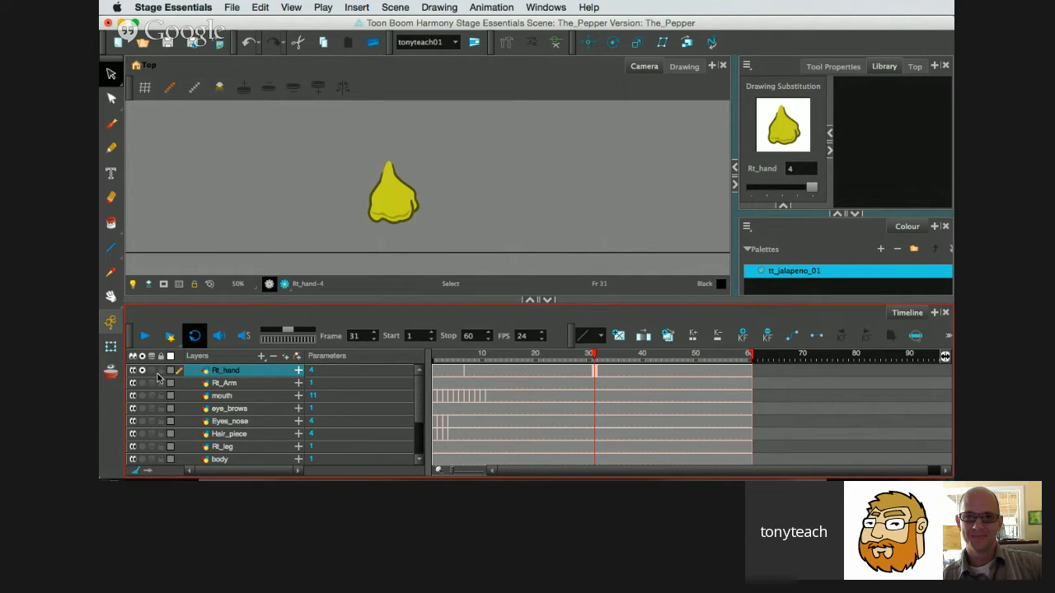
pyautogui.click(141, 372)
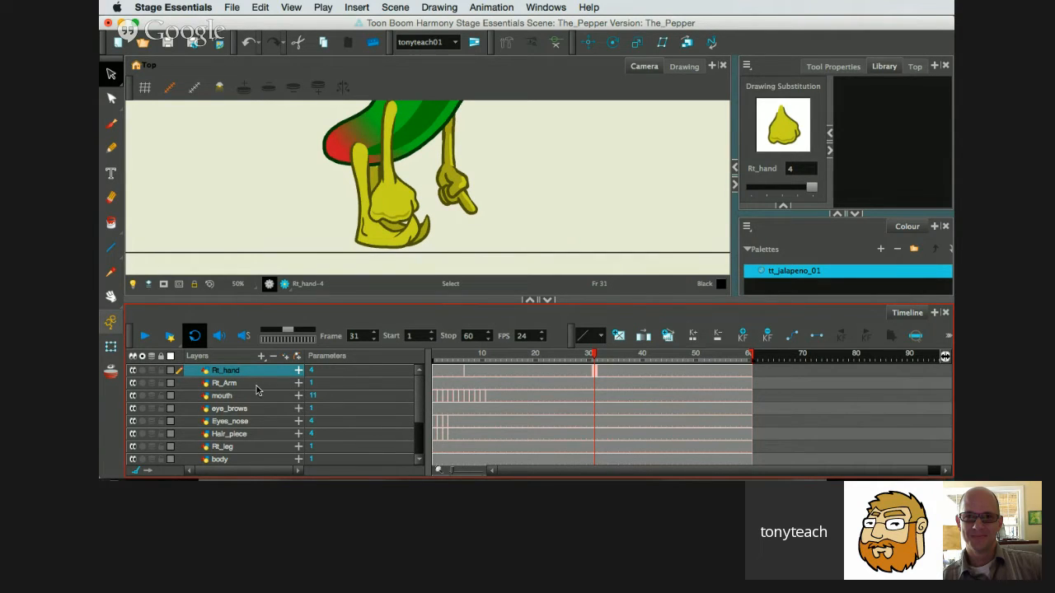
# Select frames 1 to 11 of the mouth layer and set their drawing substitution to 2.
pyautogui.click(436, 401)
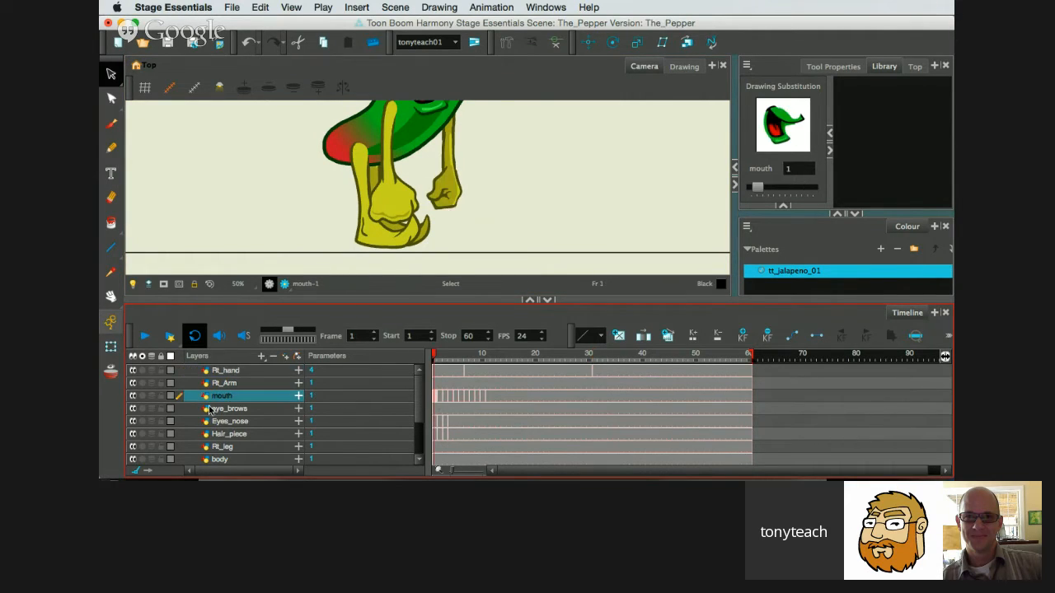
pyautogui.scroll(-2, 338, 186)
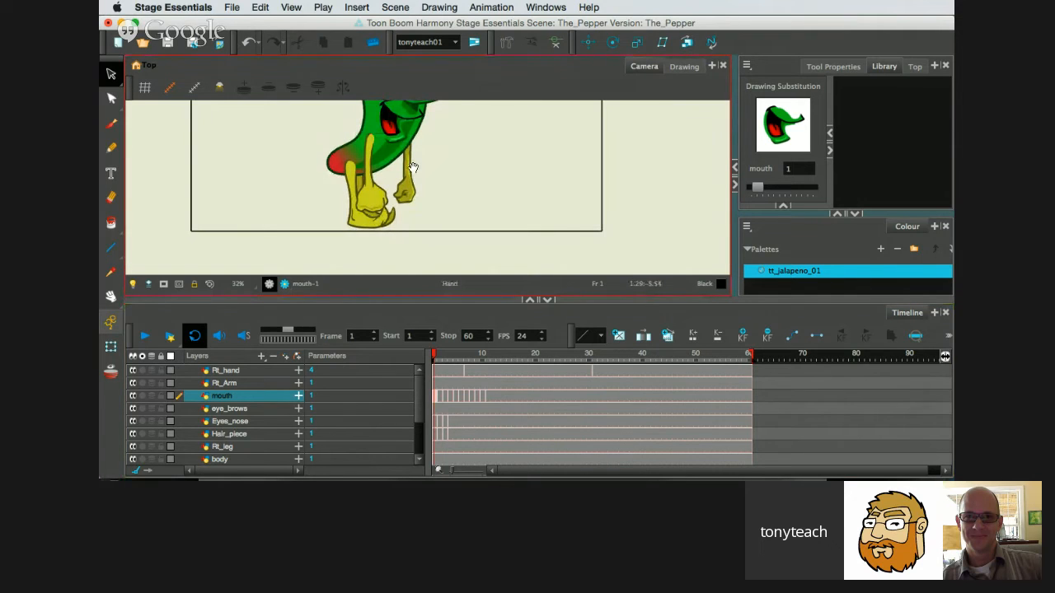
pyautogui.moveTo(413, 167); pyautogui.dragTo(424, 215)
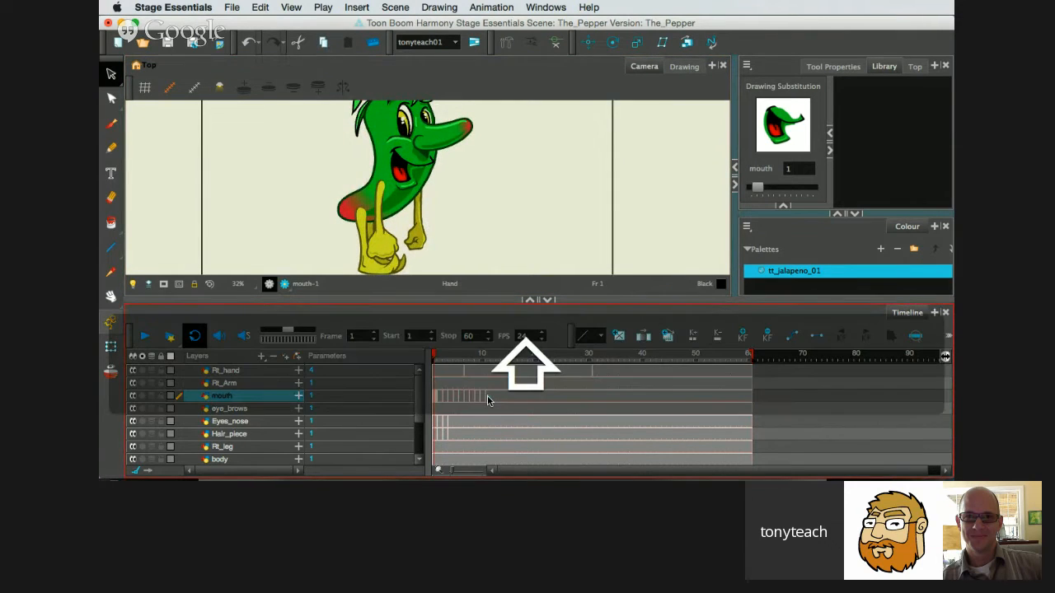
pyautogui.keyDown('shift'); pyautogui.click(486, 396); pyautogui.keyUp('shift')
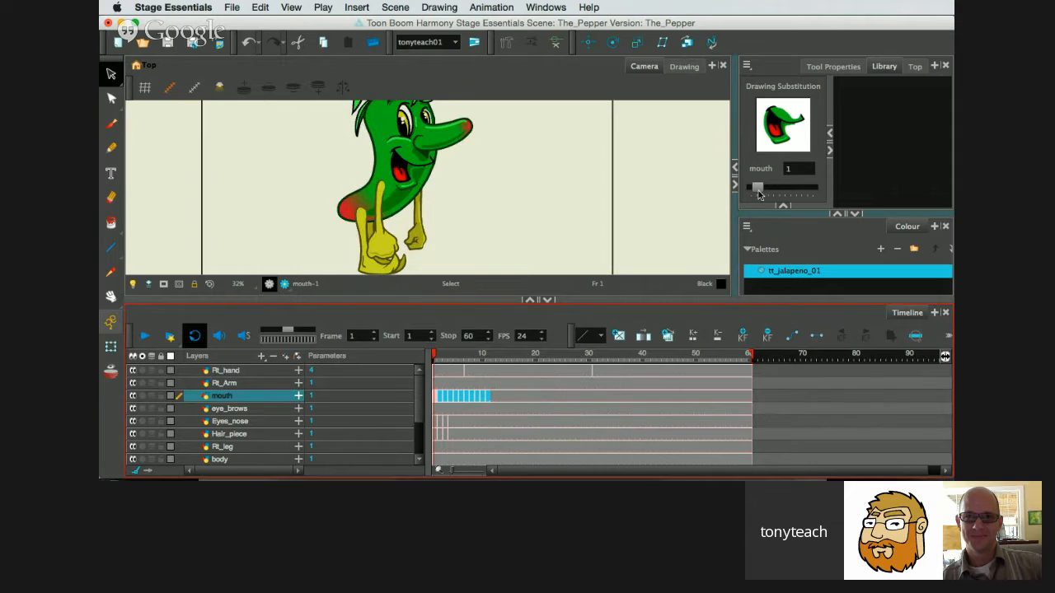
pyautogui.moveTo(757, 189); pyautogui.dragTo(763, 189)
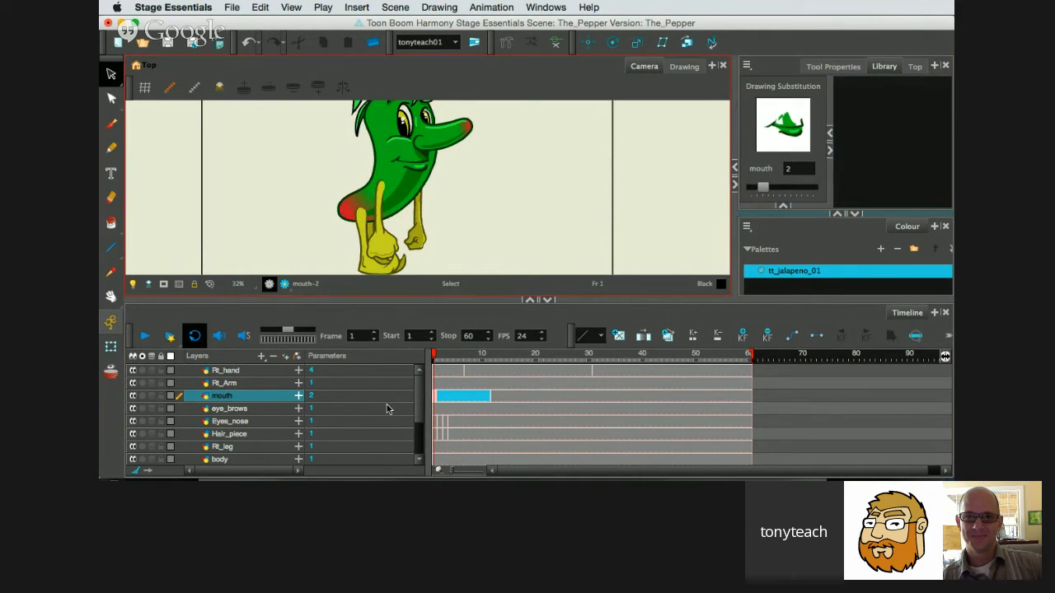
# Set the mouth drawing substitution at frame 12 to 2, and scrub the timeline to check it.
pyautogui.moveTo(435, 356)
pyautogui.mouseDown()
pyautogui.moveTo(524, 363)
pyautogui.moveTo(493, 364)
pyautogui.mouseUp()
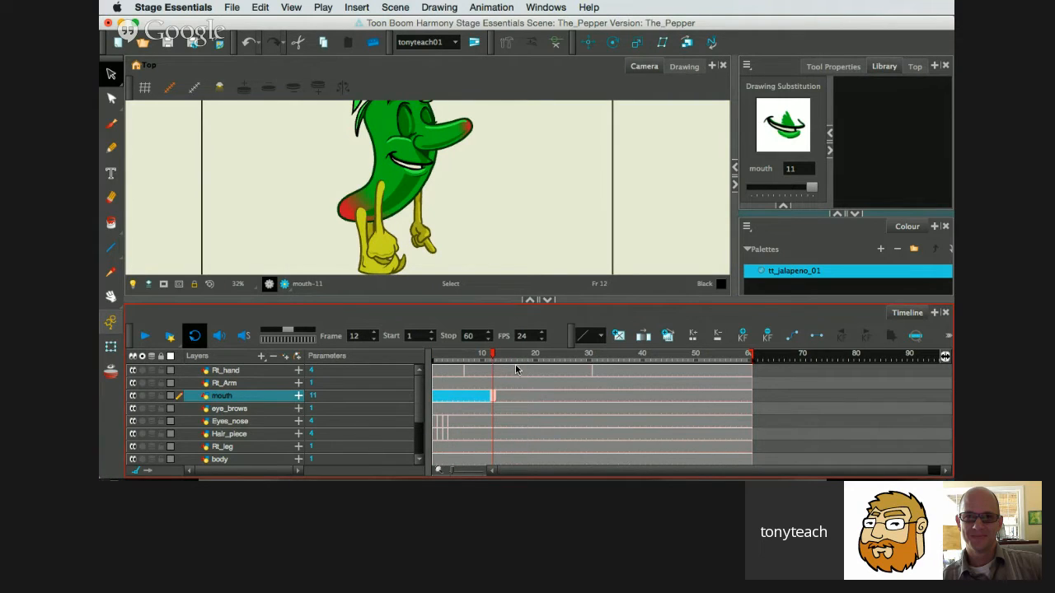
pyautogui.click(807, 189)
pyautogui.moveTo(807, 190)
pyautogui.mouseDown()
pyautogui.moveTo(747, 188)
pyautogui.moveTo(757, 189)
pyautogui.mouseUp()
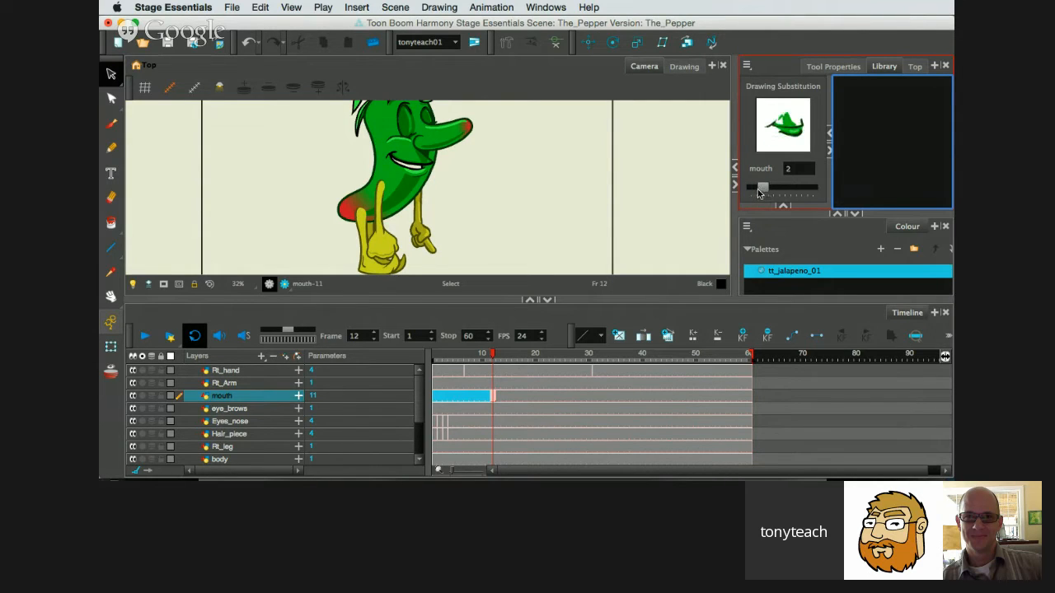
pyautogui.click(523, 389)
pyautogui.click(493, 396)
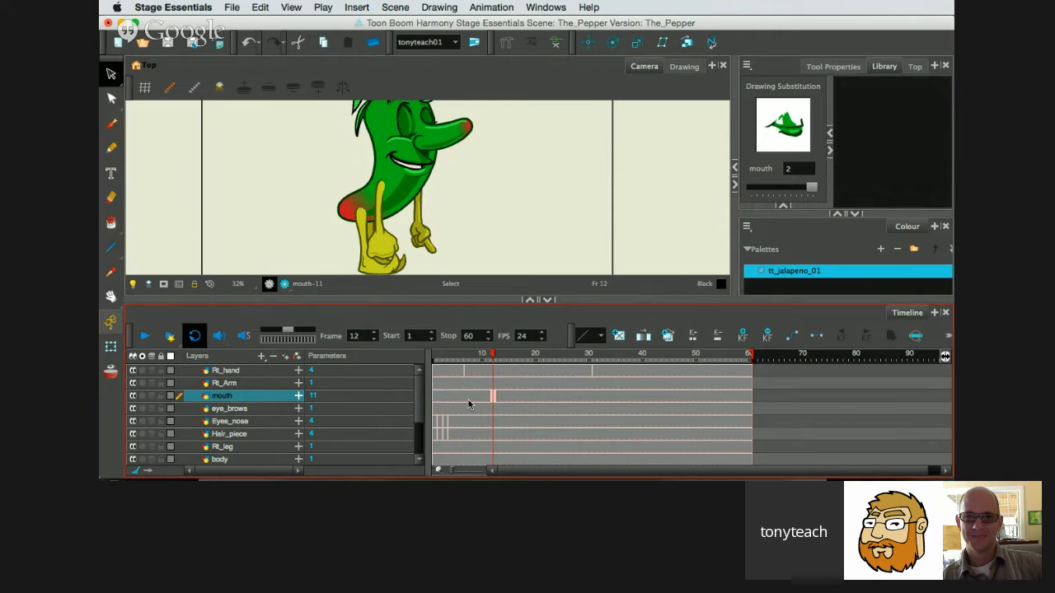
pyautogui.write('10')
pyautogui.press('Return')
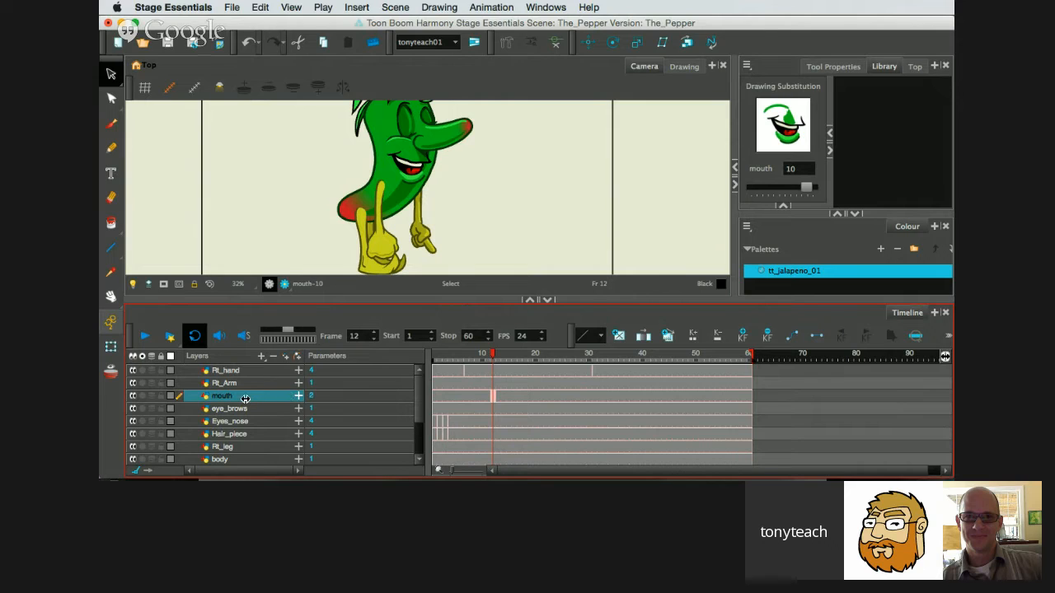
pyautogui.press('super+z')
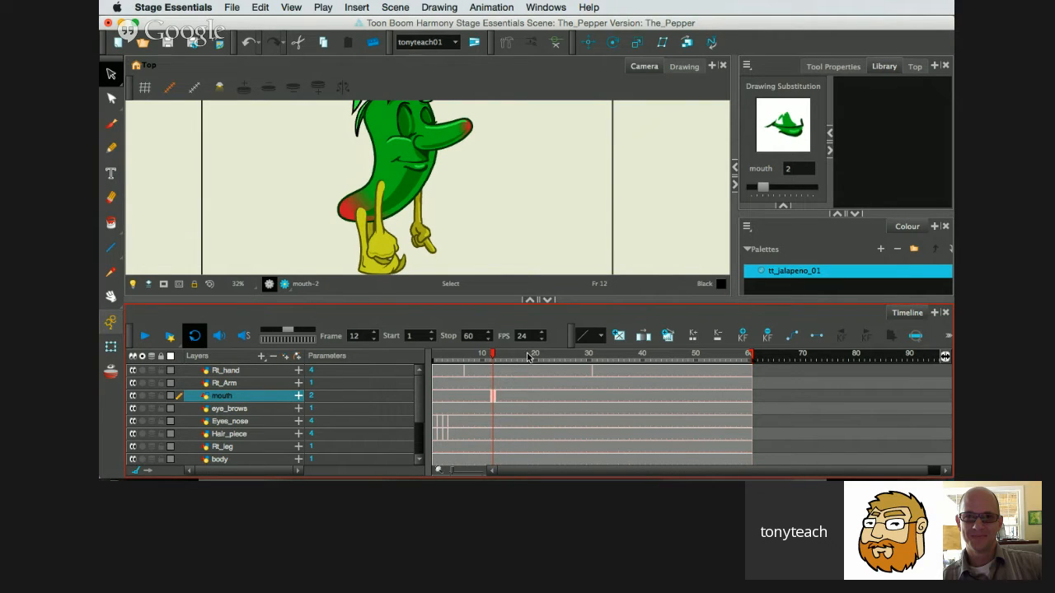
pyautogui.moveTo(487, 354); pyautogui.dragTo(584, 372)
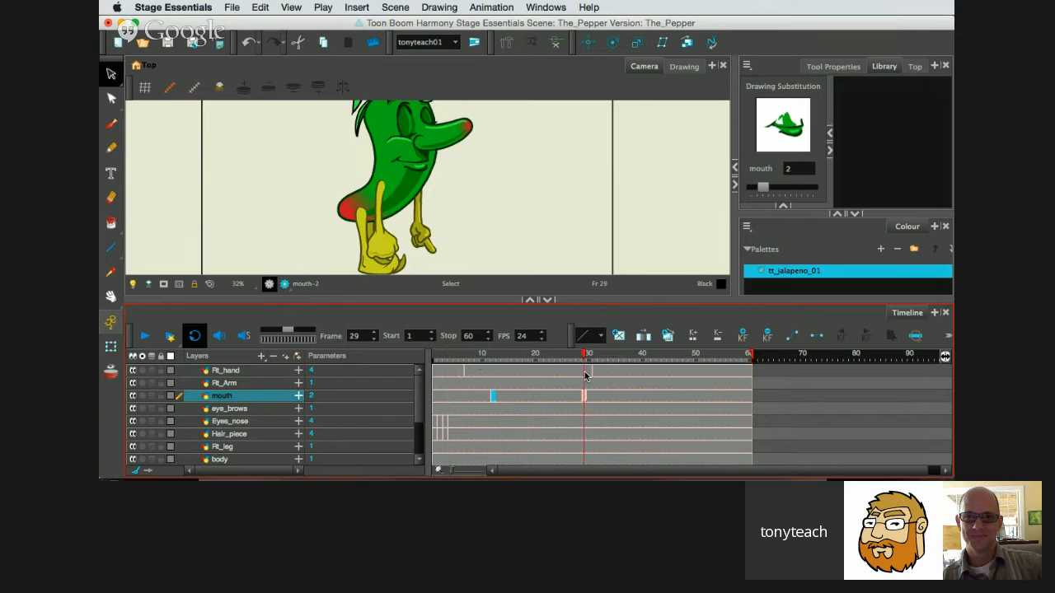
# Set the drawing substitution to 1 across frames 1 to 6 of Eyes_nose and frames 1 to 4 of Hair_piece.
pyautogui.click(435, 423)
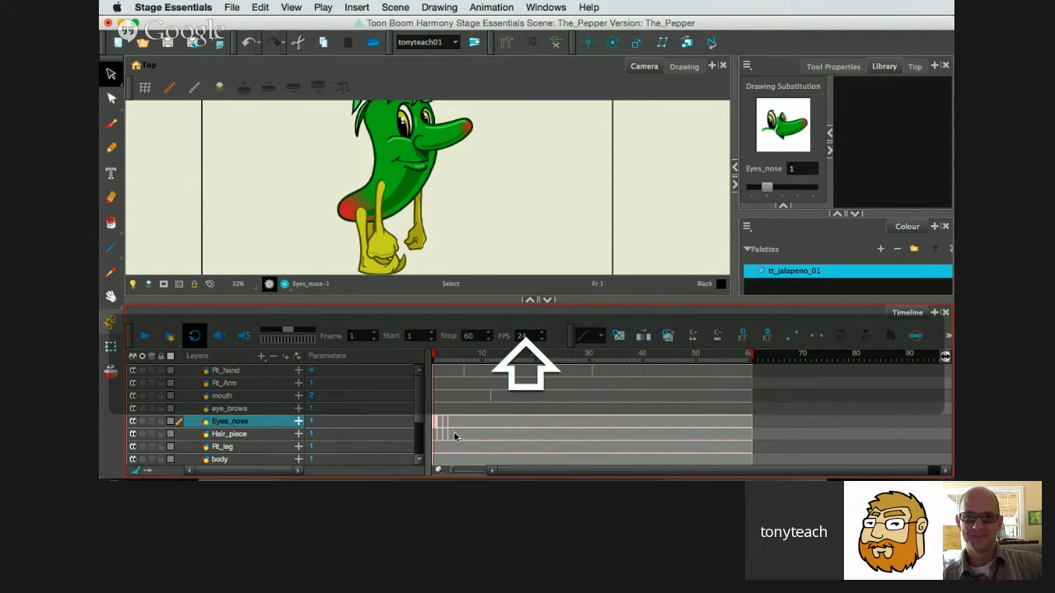
pyautogui.moveTo(459, 429); pyautogui.dragTo(442, 425)
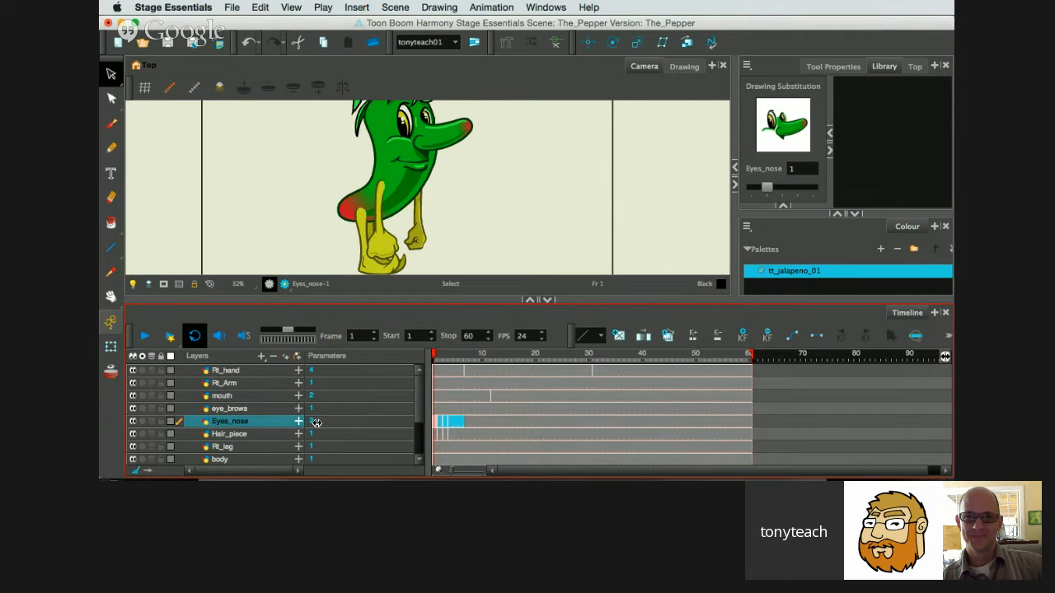
pyautogui.moveTo(293, 422); pyautogui.dragTo(290, 425)
pyautogui.click(440, 436)
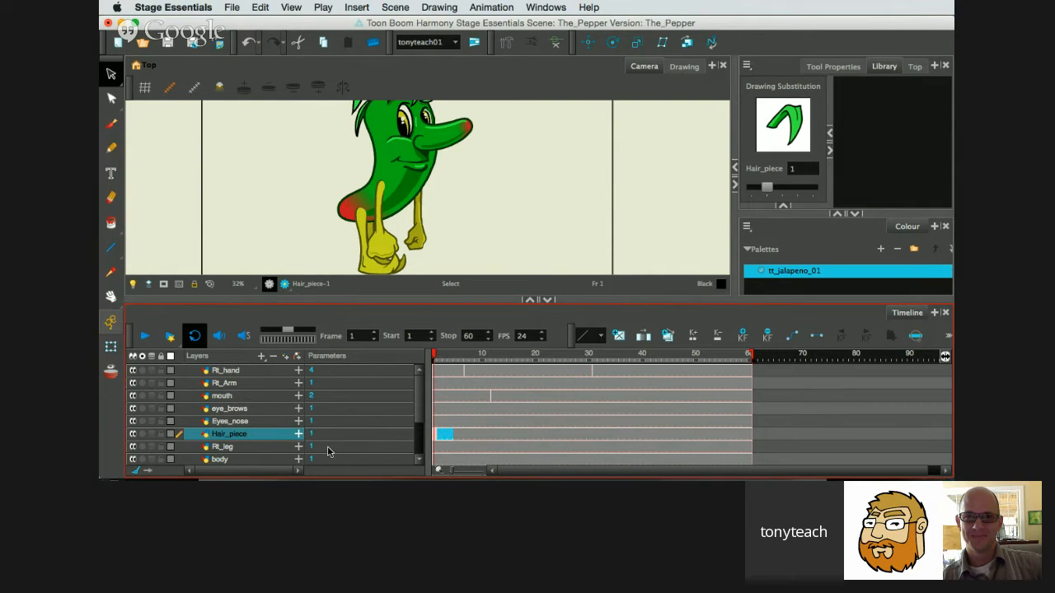
pyautogui.click(328, 447)
# Set the Left_hand drawing substitution across frames 1 to 5 to 1.
pyautogui.scroll(-3, 421, 444)
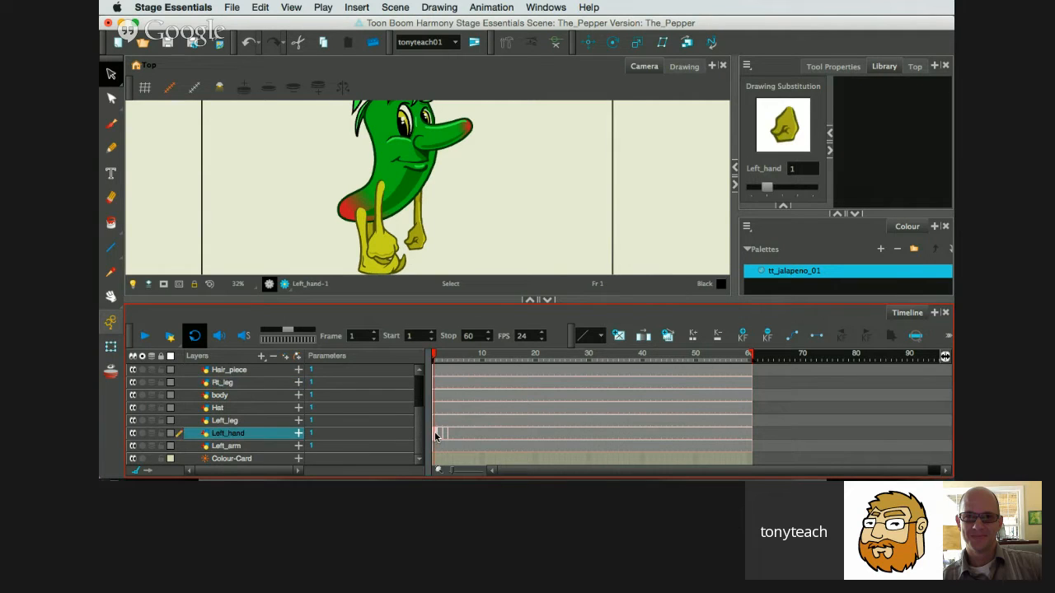
pyautogui.click(400, 435)
pyautogui.moveTo(311, 433); pyautogui.dragTo(326, 433)
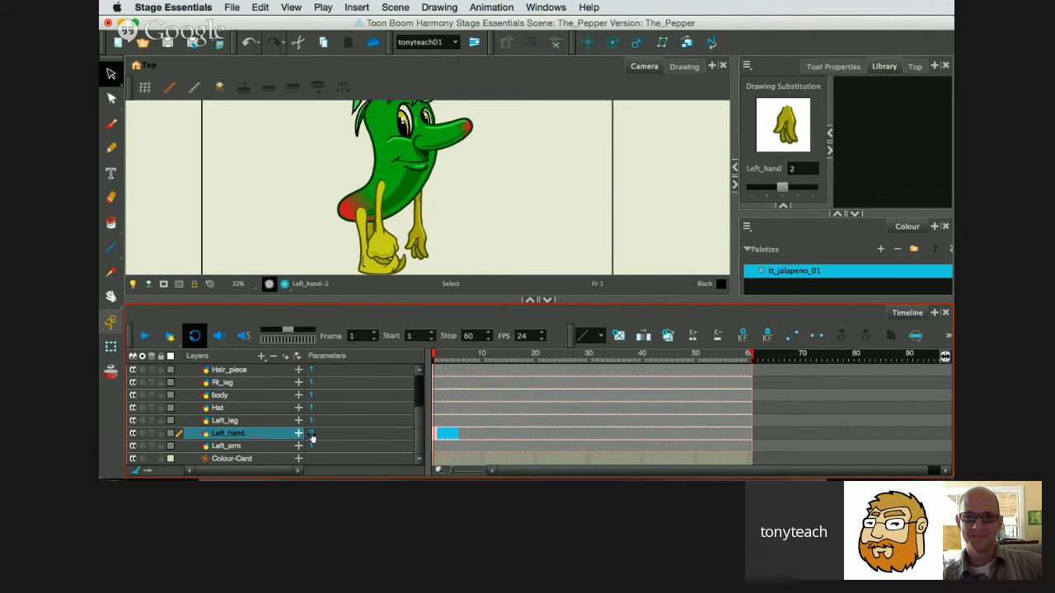
pyautogui.moveTo(304, 434); pyautogui.dragTo(299, 435)
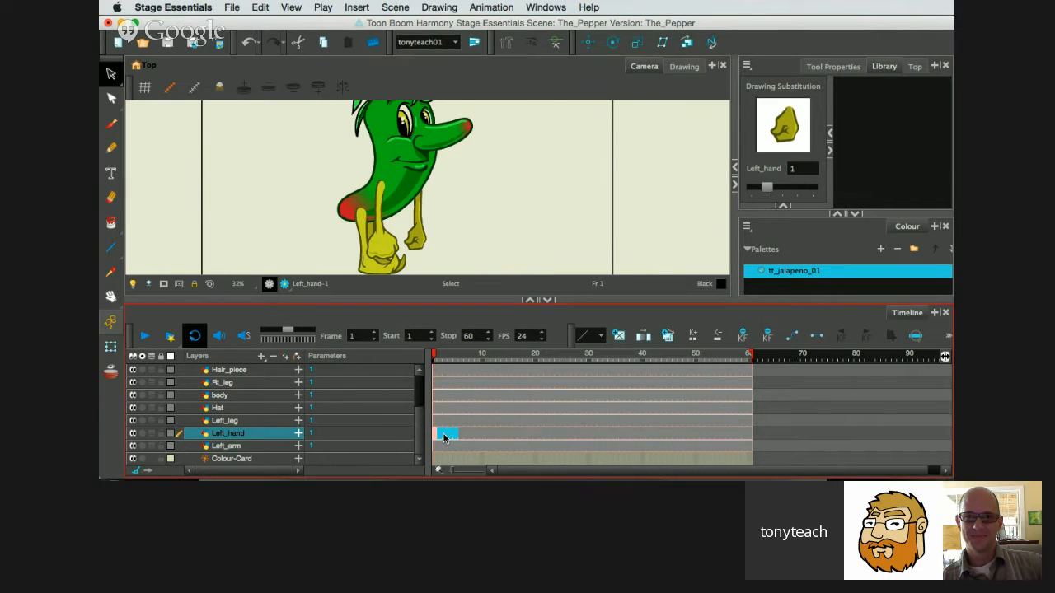
pyautogui.scroll(-2, 445, 266)
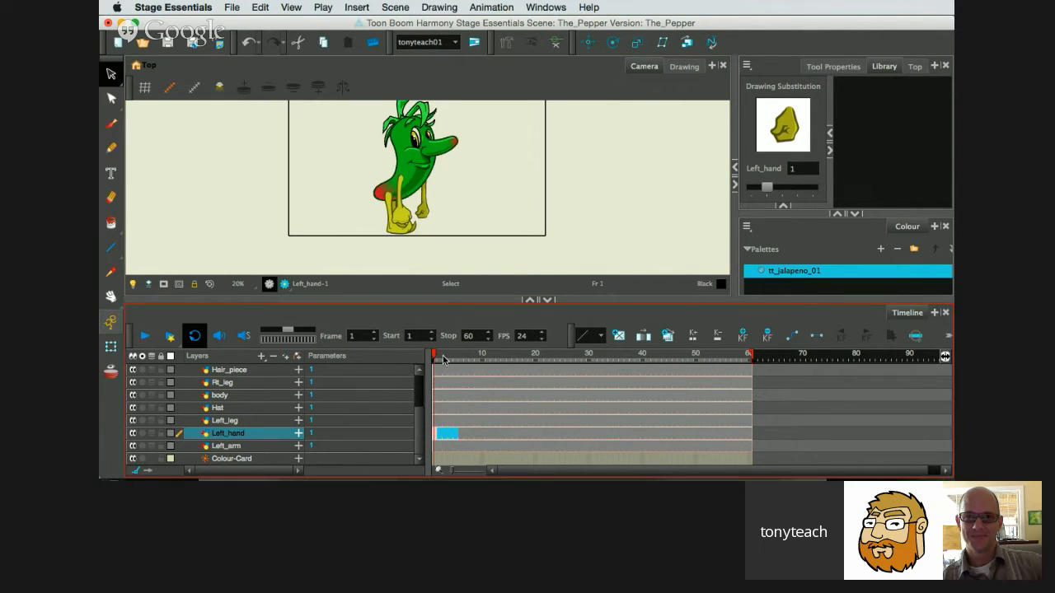
# Return to frame 1, select the Rt_hand layer and activate the Rigging Tool.
pyautogui.moveTo(436, 359); pyautogui.dragTo(410, 354)
pyautogui.moveTo(438, 354)
pyautogui.mouseDown()
pyautogui.moveTo(620, 372)
pyautogui.moveTo(741, 366)
pyautogui.moveTo(430, 358)
pyautogui.mouseUp()
pyautogui.moveTo(420, 415); pyautogui.dragTo(415, 375)
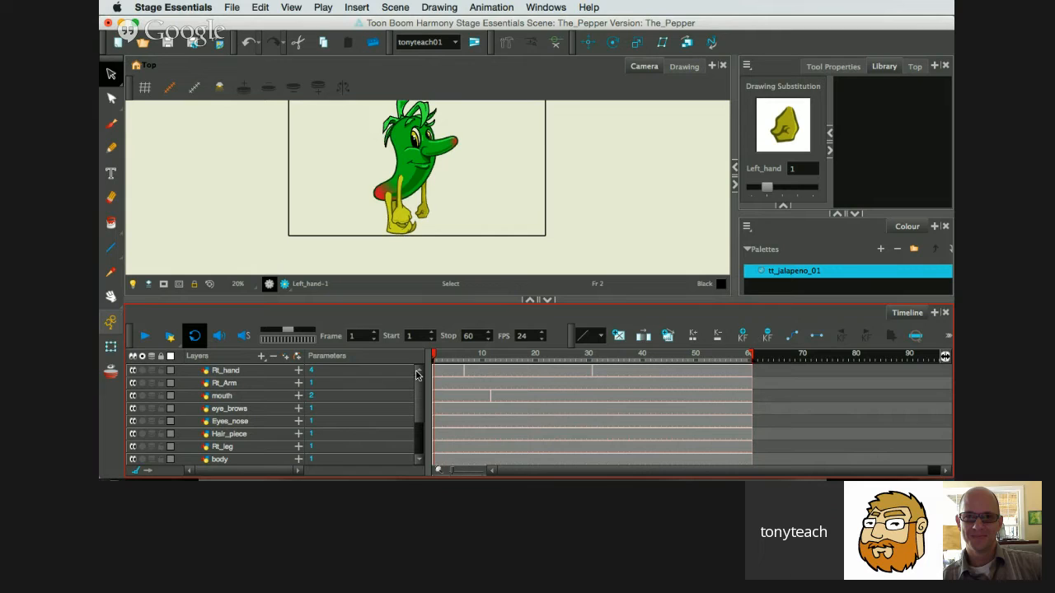
pyautogui.click(239, 372)
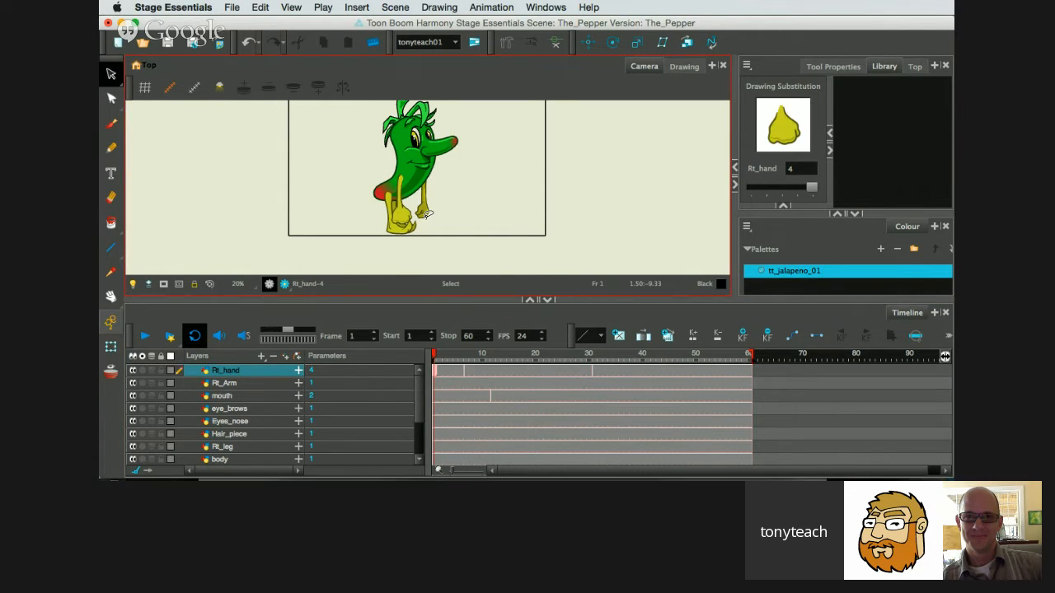
pyautogui.scroll(1, 418, 214)
pyautogui.scroll(2, 418, 214)
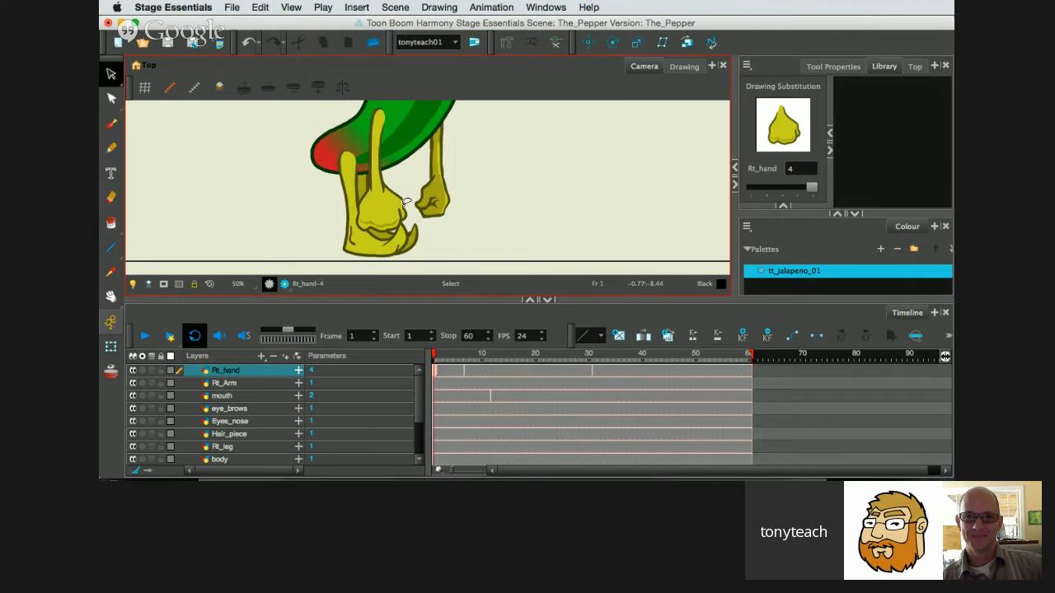
pyautogui.moveTo(492, 192); pyautogui.dragTo(541, 203)
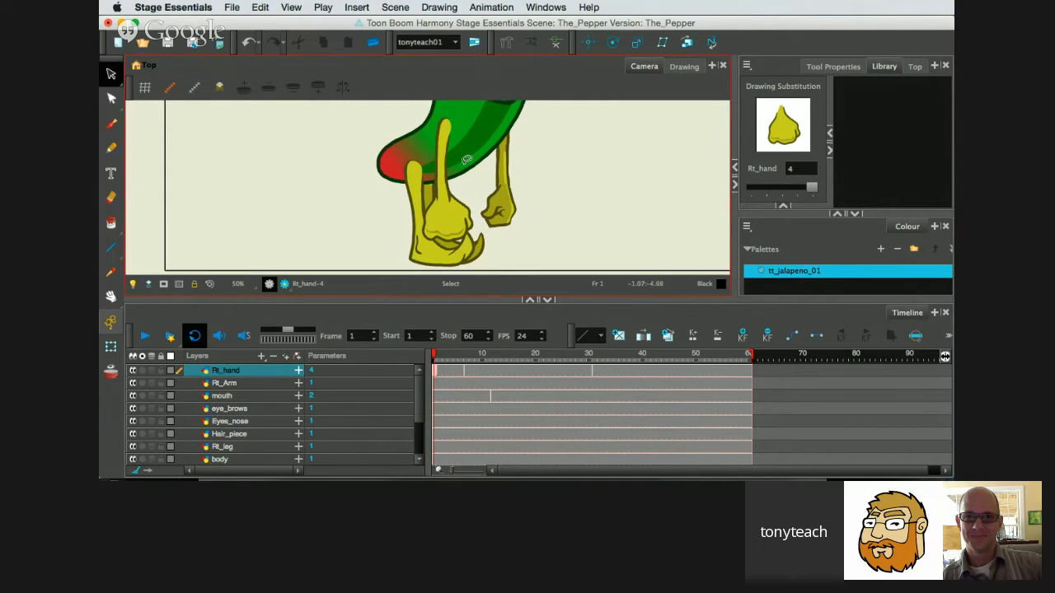
pyautogui.click(259, 356)
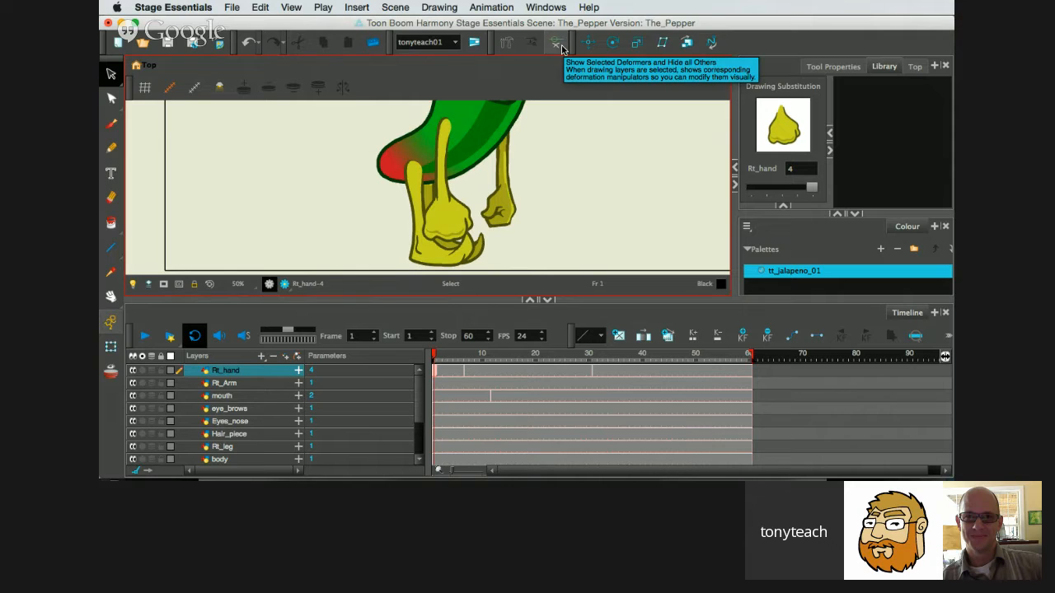
pyautogui.click(504, 48)
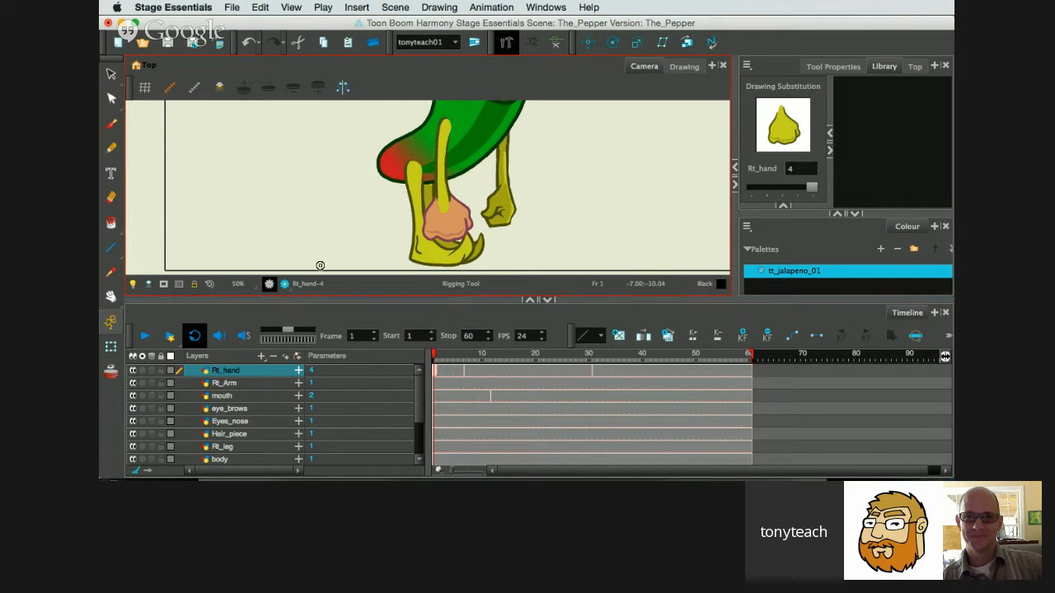
# Rig the Rt_Arm layer with a chain of three bones running from the shoulder through the elbow and wrist into the hand.
pyautogui.click(252, 384)
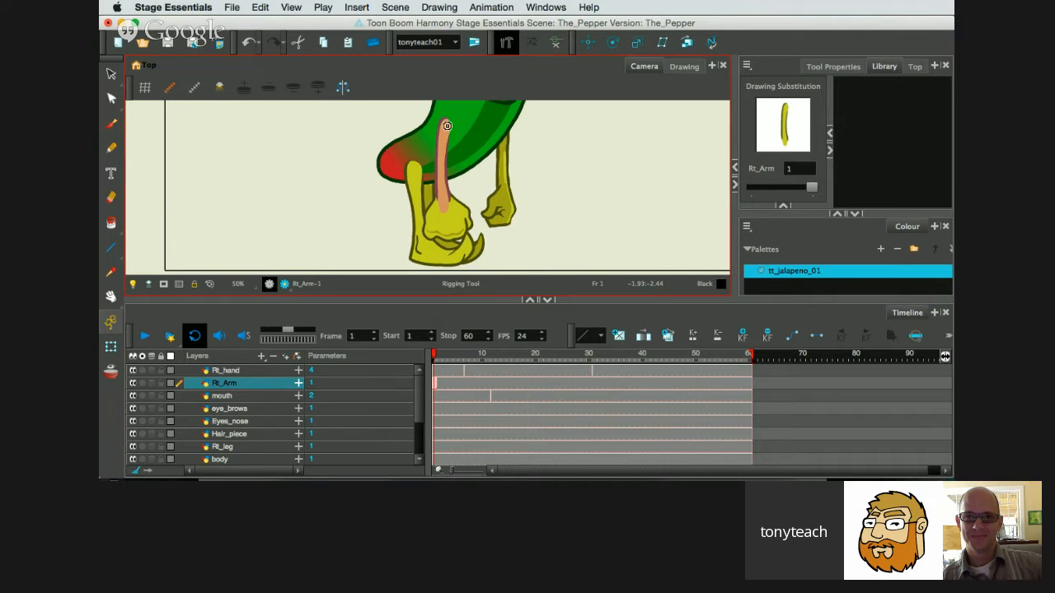
pyautogui.scroll(1, 458, 154)
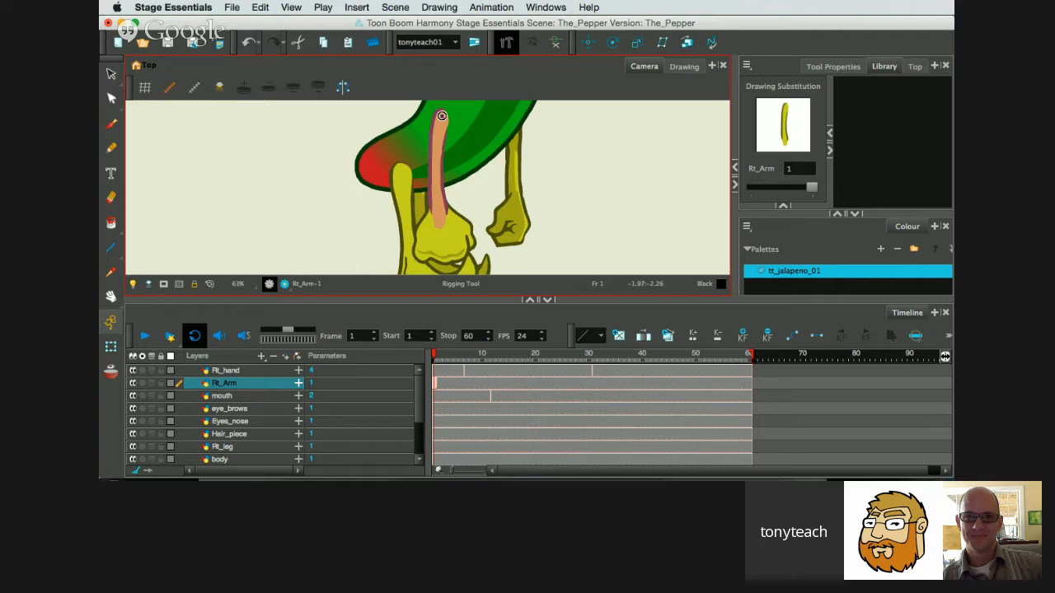
pyautogui.click(442, 117)
pyautogui.click(436, 167)
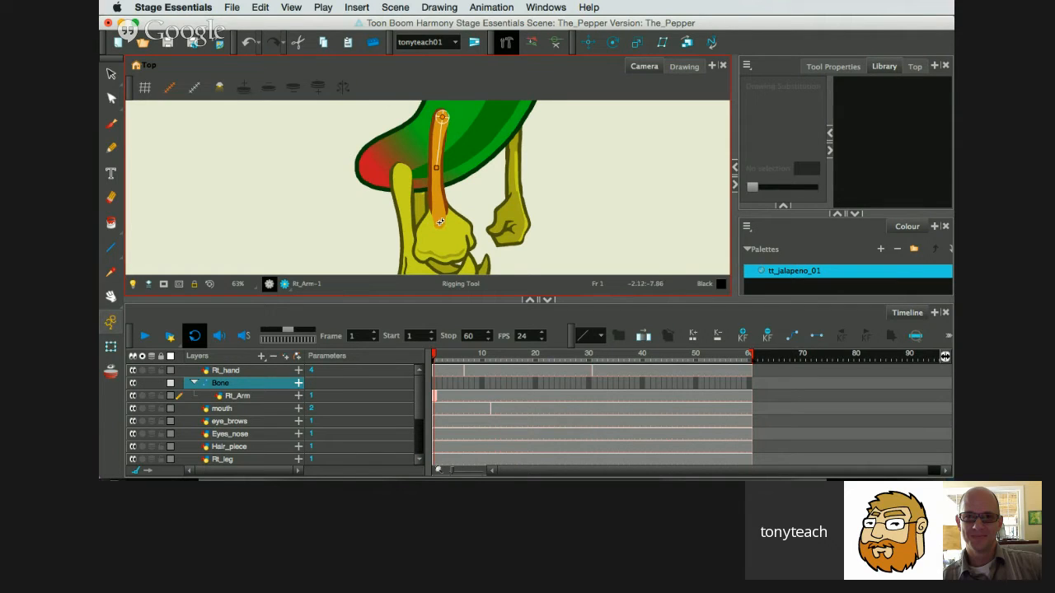
pyautogui.click(440, 217)
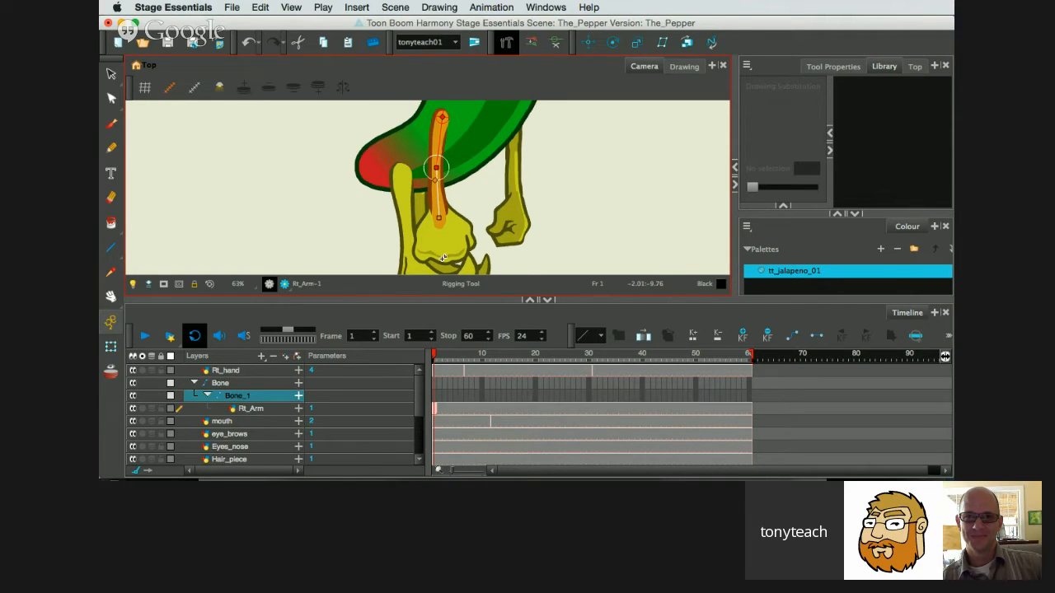
pyautogui.click(442, 250)
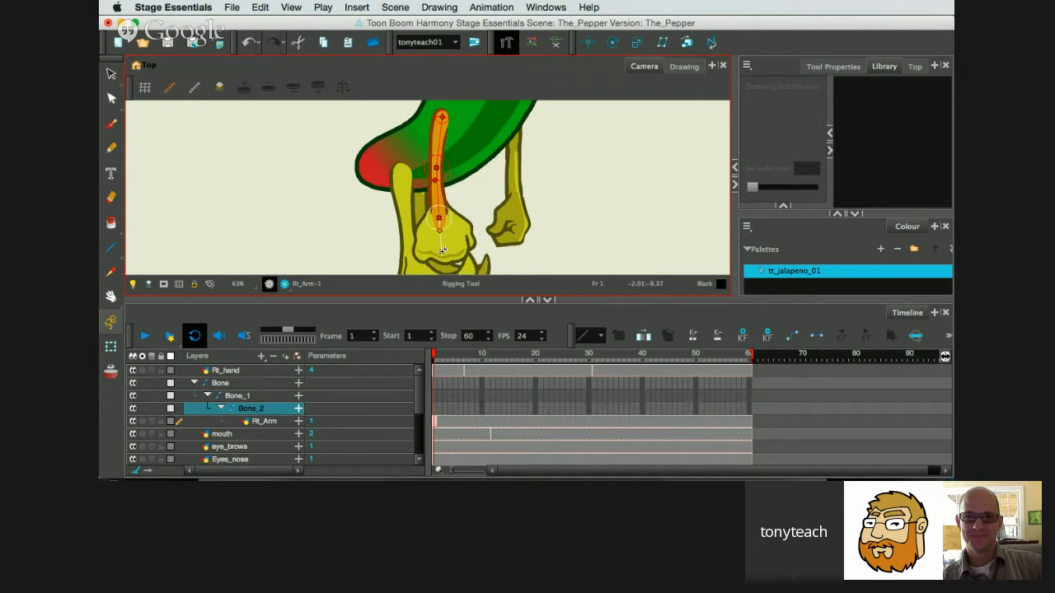
# Solo the Rt_Arm layer to view its bones, turn solo off and examine the elbow joint up close.
pyautogui.click(142, 421)
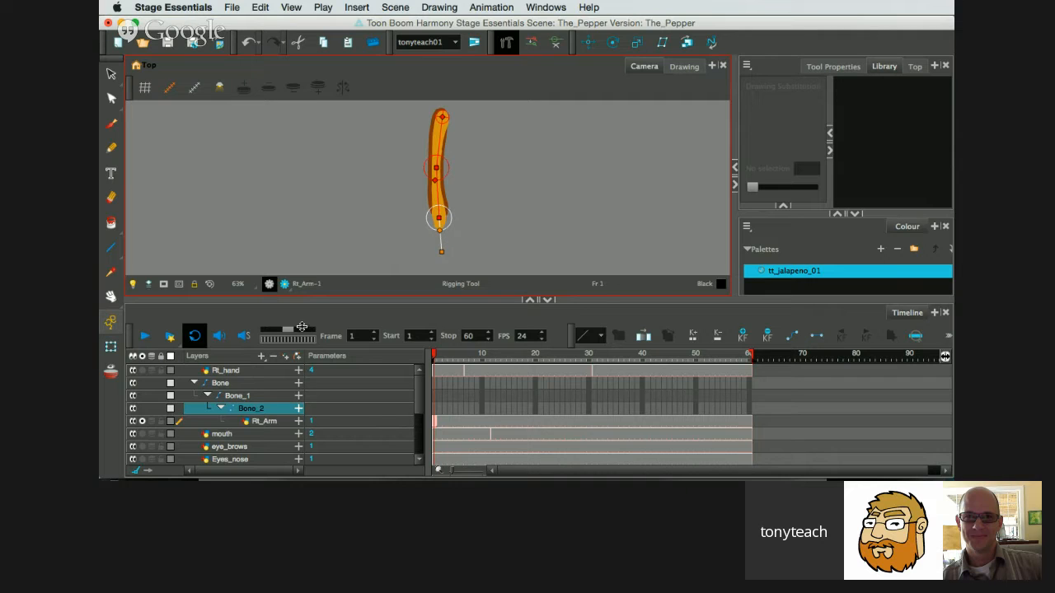
pyautogui.click(143, 421)
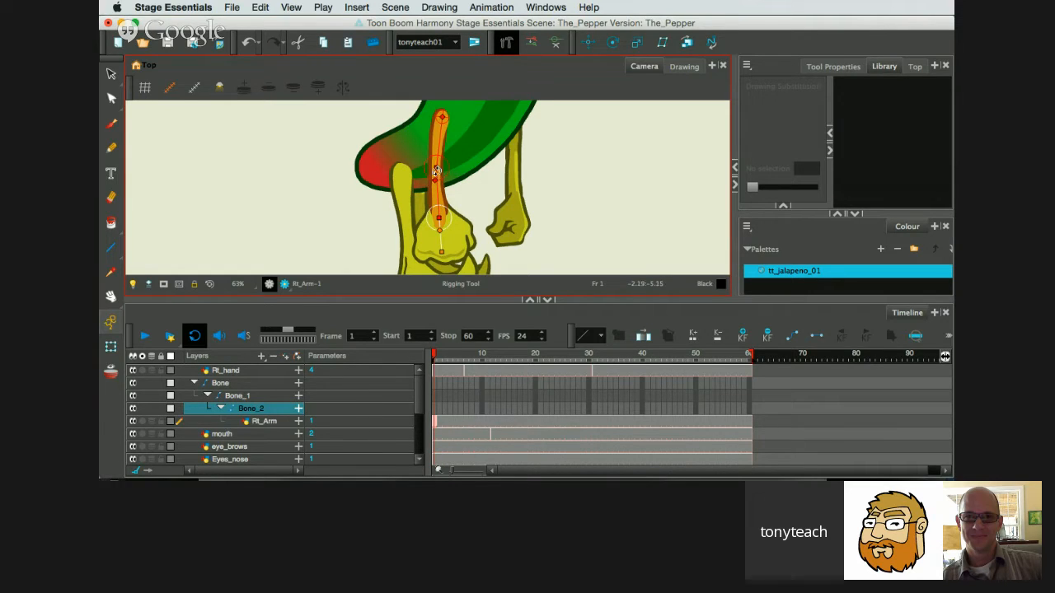
pyautogui.scroll(4, 435, 171)
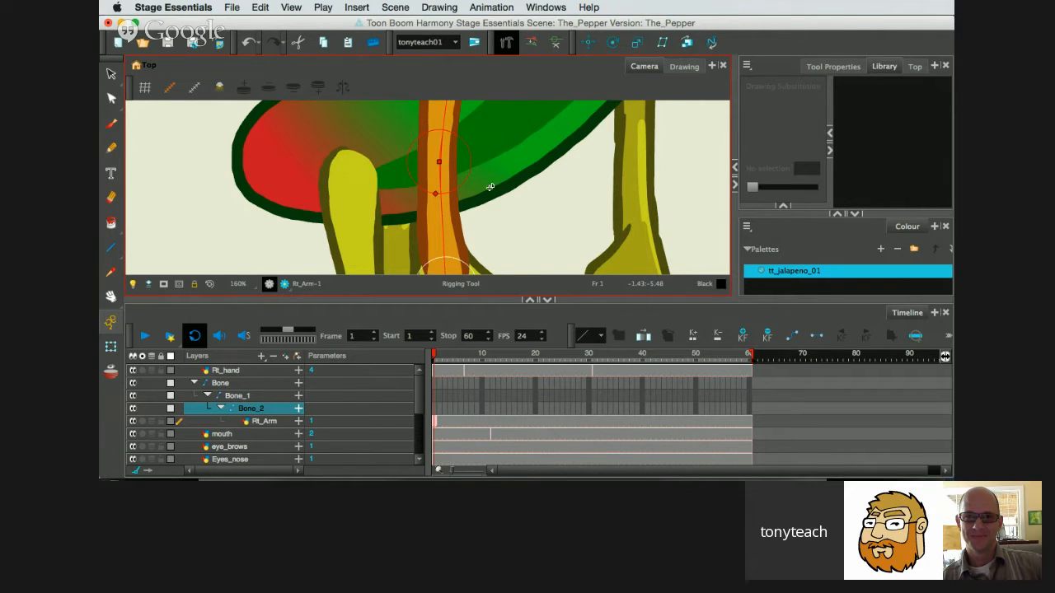
pyautogui.scroll(-3, 490, 188)
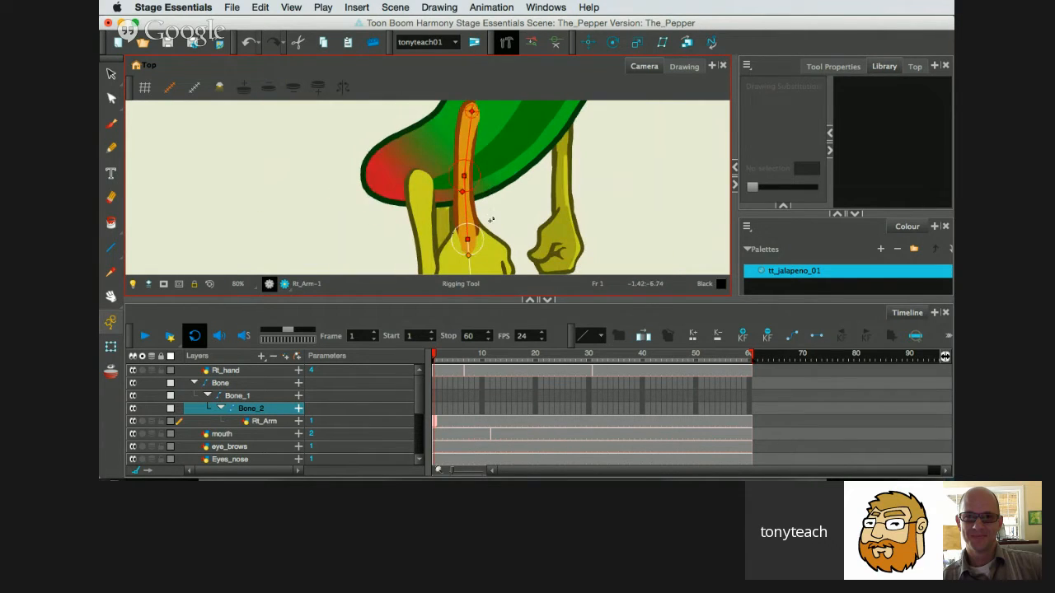
pyautogui.scroll(-1, 490, 219)
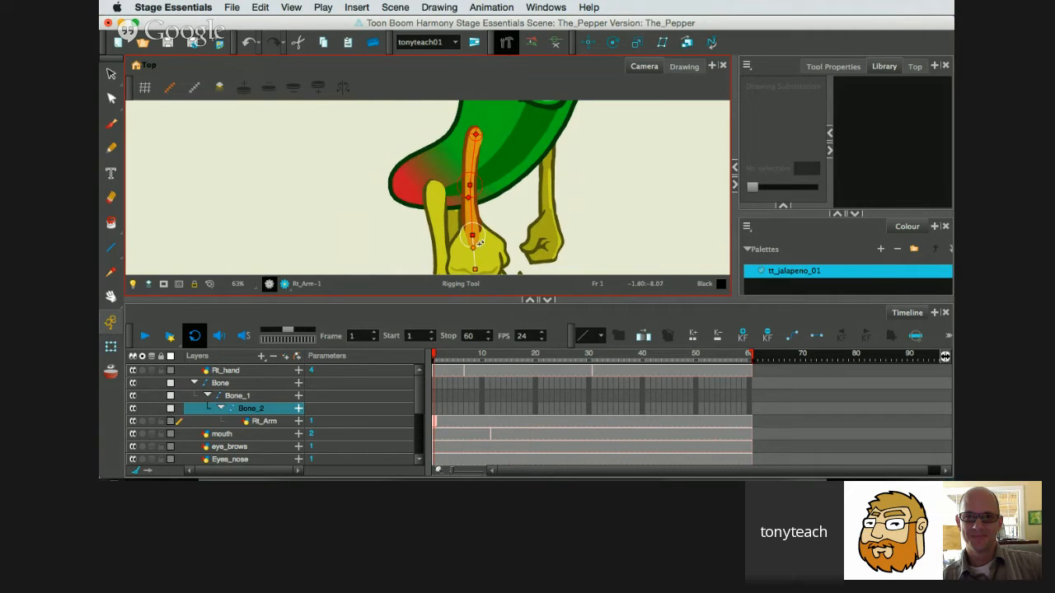
# Move the wrist joint of the right arm's bone chain slightly up the arm and select the last bone.
pyautogui.click(473, 231)
pyautogui.moveTo(472, 228); pyautogui.dragTo(472, 226)
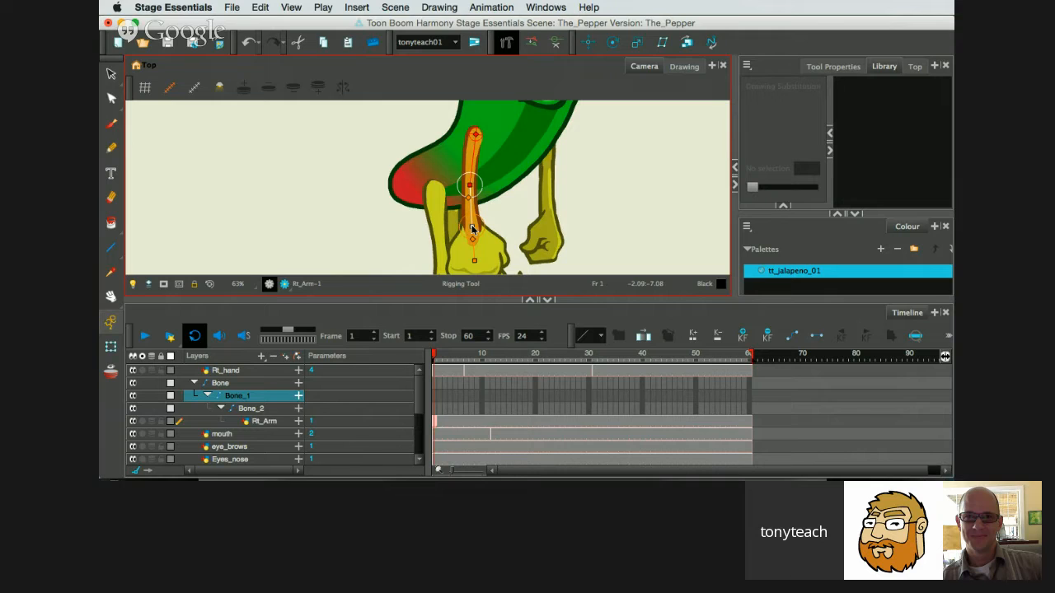
pyautogui.click(473, 239)
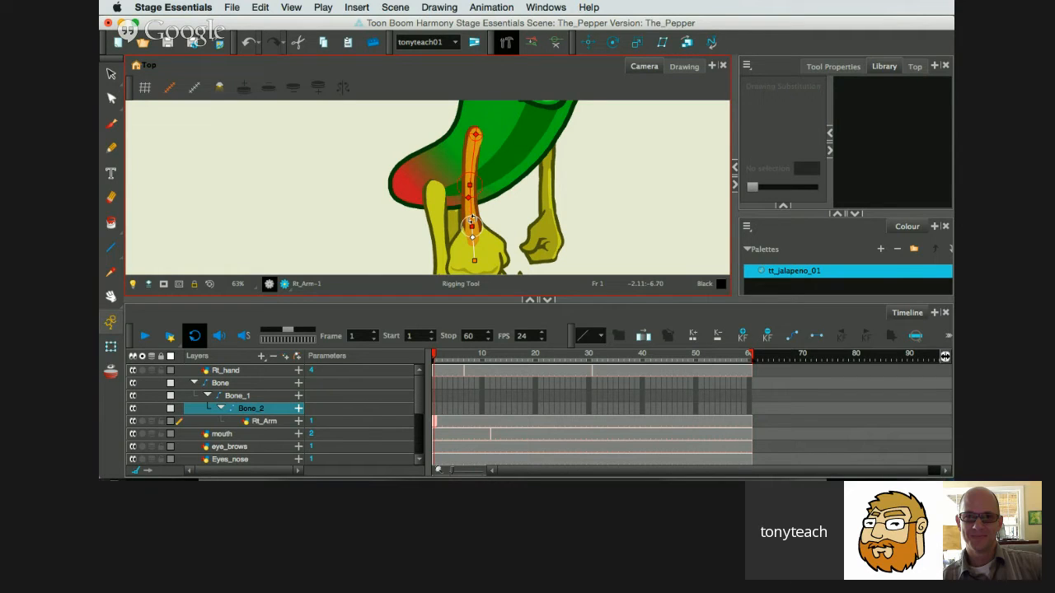
# Try rotating the forearm and upper-arm bones with the Transform tool, and undo the upper-arm rotation.
pyautogui.click(110, 352)
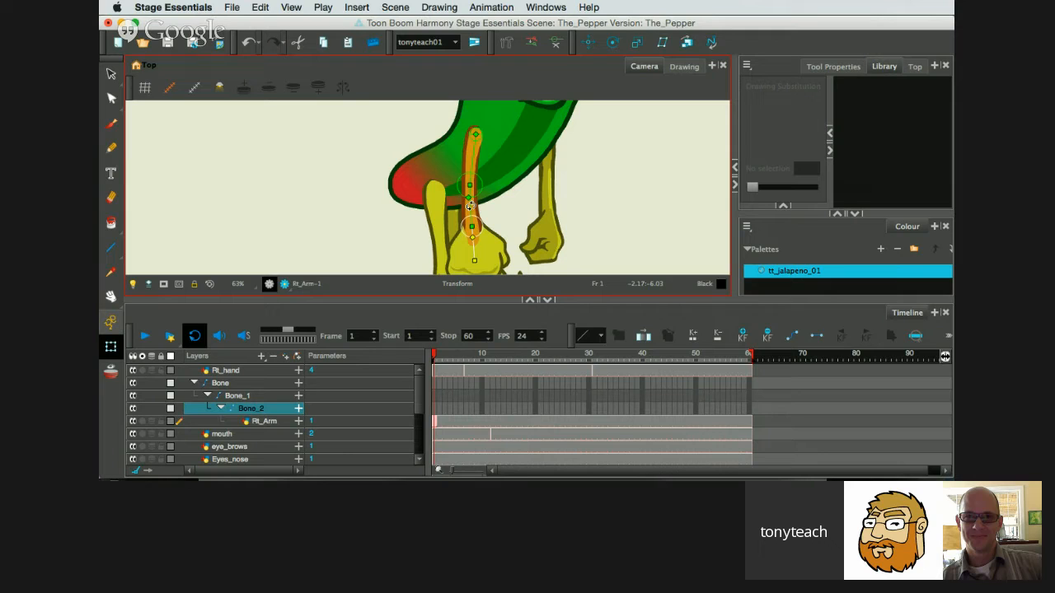
pyautogui.moveTo(468, 206)
pyautogui.mouseDown()
pyautogui.moveTo(531, 183)
pyautogui.moveTo(503, 206)
pyautogui.moveTo(425, 220)
pyautogui.moveTo(466, 239)
pyautogui.moveTo(508, 192)
pyautogui.moveTo(480, 221)
pyautogui.moveTo(475, 213)
pyautogui.moveTo(513, 197)
pyautogui.moveTo(469, 210)
pyautogui.mouseUp()
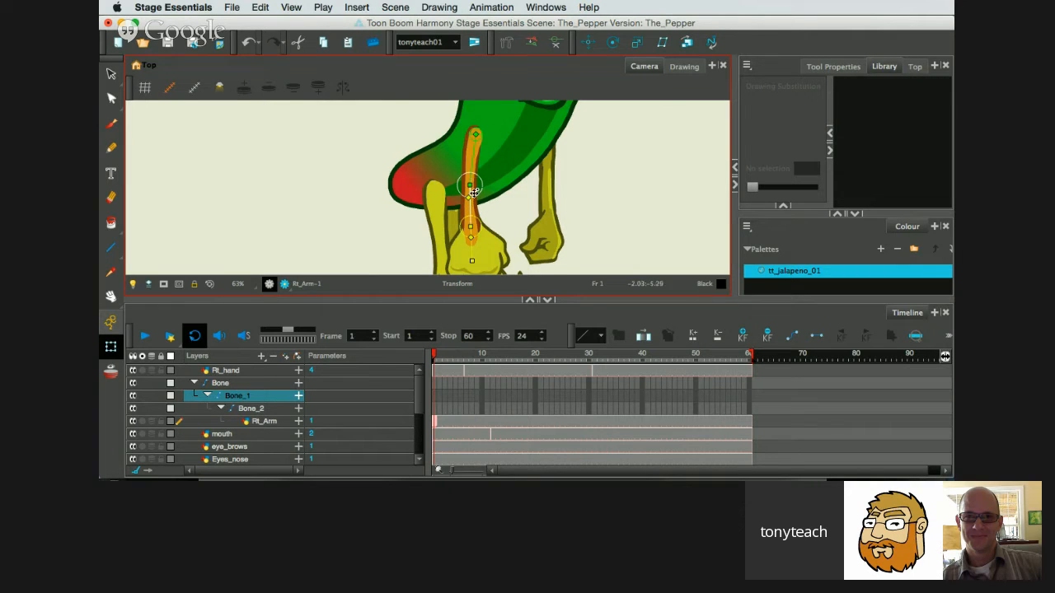
pyautogui.moveTo(471, 210)
pyautogui.mouseDown()
pyautogui.moveTo(511, 186)
pyautogui.moveTo(495, 227)
pyautogui.moveTo(454, 224)
pyautogui.moveTo(475, 215)
pyautogui.mouseUp()
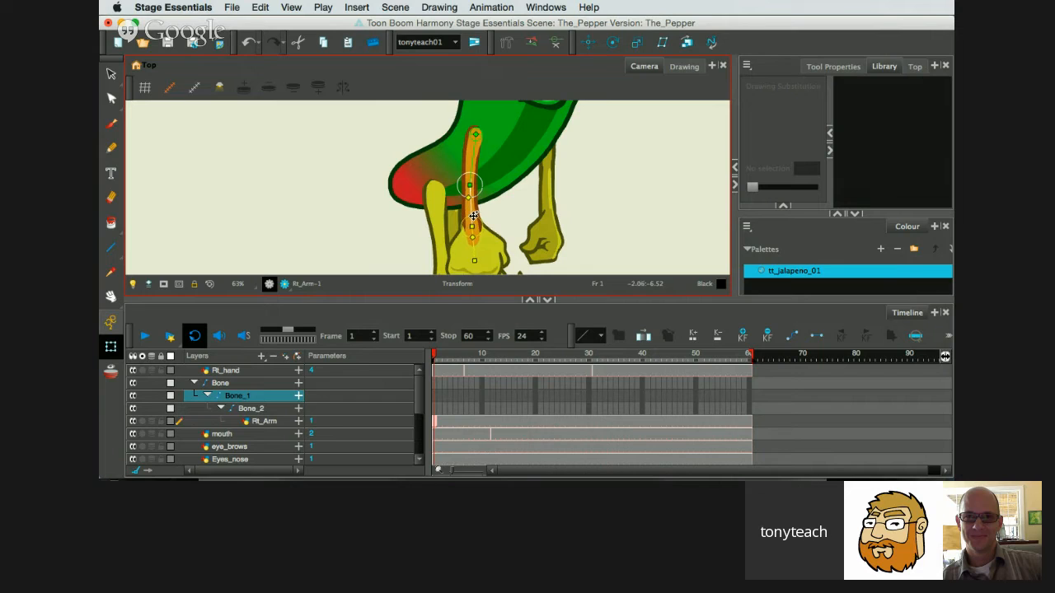
pyautogui.moveTo(477, 160)
pyautogui.mouseDown()
pyautogui.moveTo(504, 144)
pyautogui.moveTo(476, 178)
pyautogui.moveTo(449, 148)
pyautogui.moveTo(472, 179)
pyautogui.mouseUp()
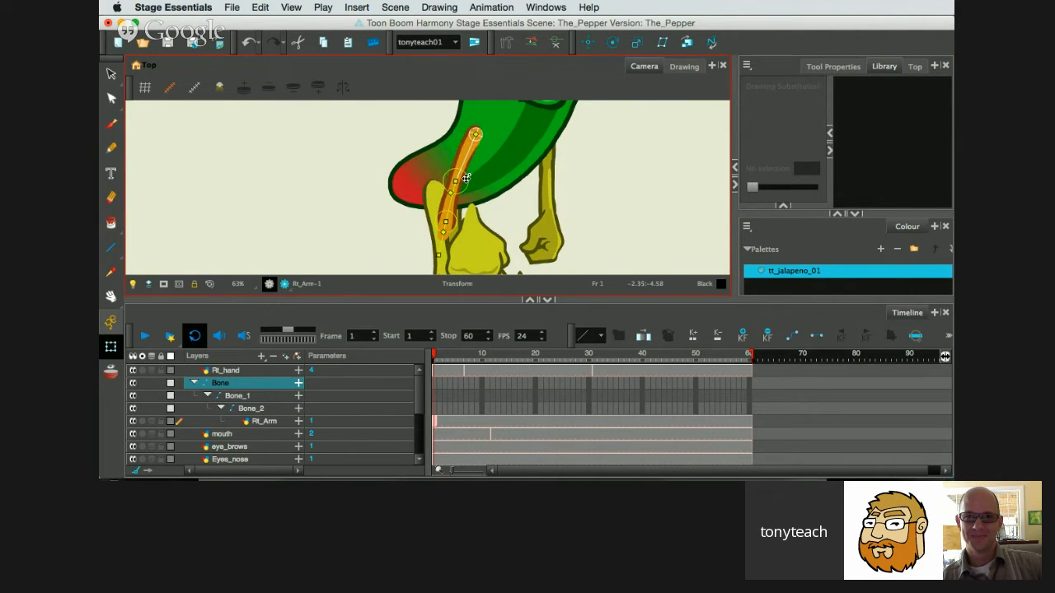
pyautogui.press('super+z')
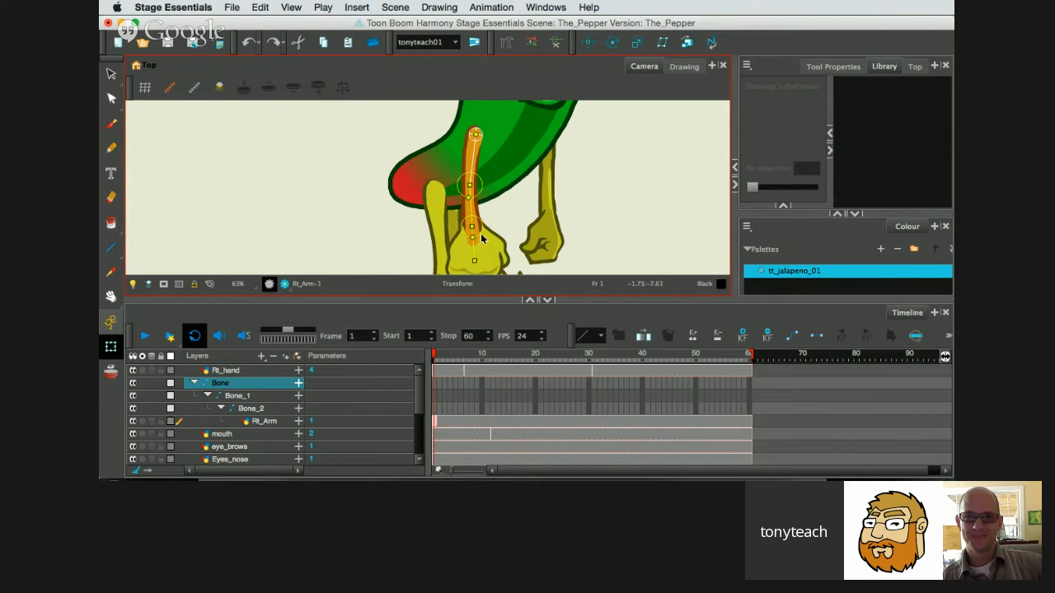
# View the Rt_hand layer in solo mode, turn solo off and parent Rt_hand under Bone_2.
pyautogui.click(143, 372)
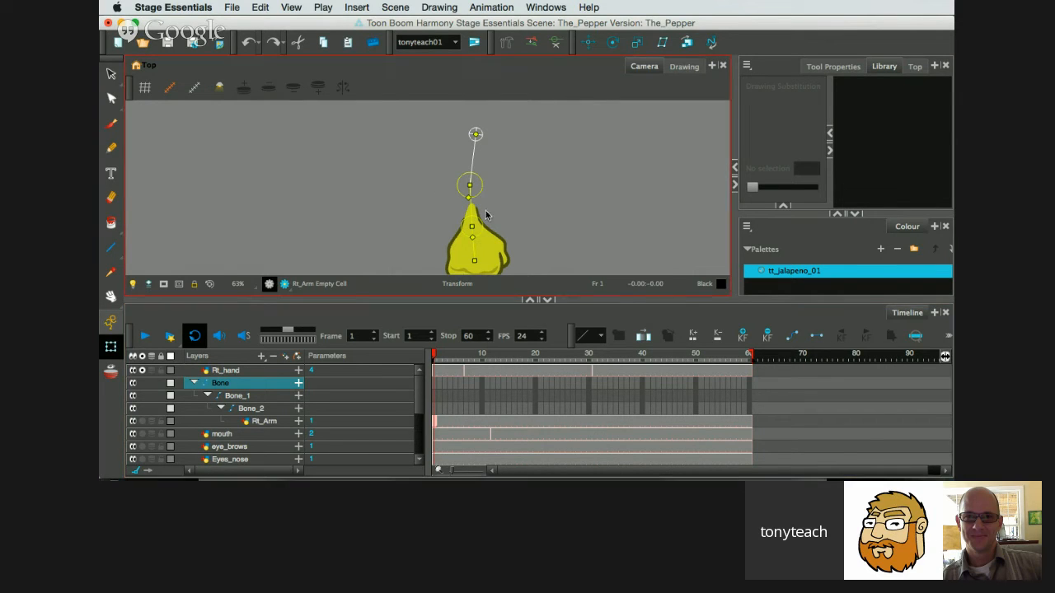
pyautogui.click(143, 371)
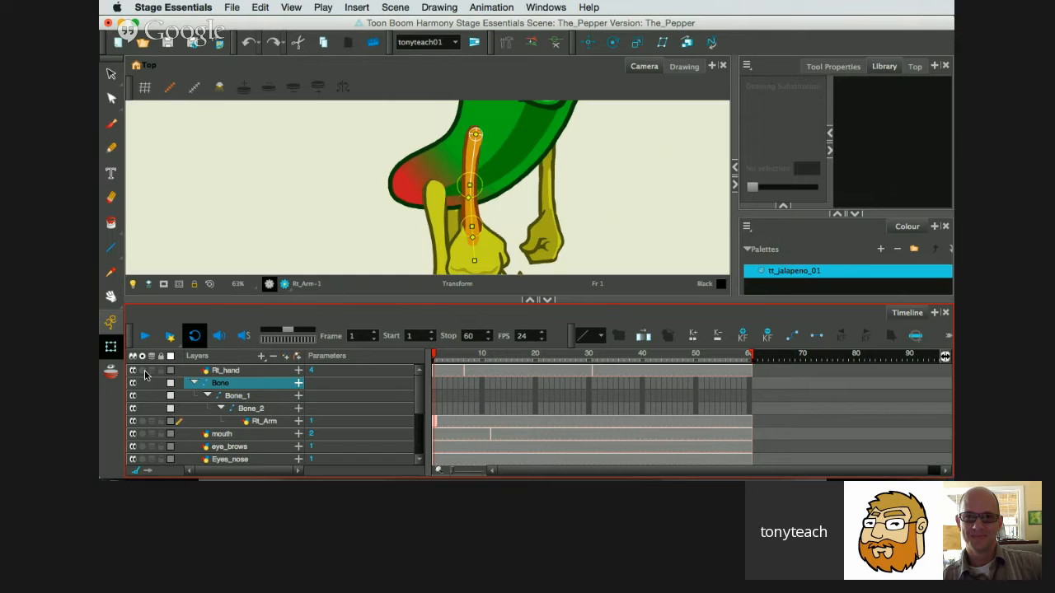
pyautogui.click(248, 371)
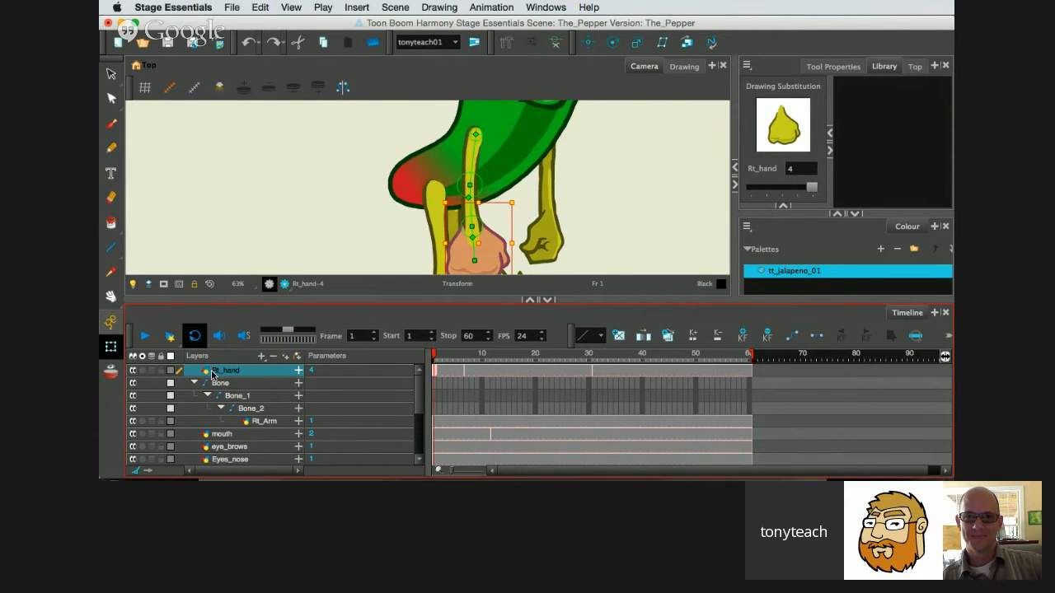
pyautogui.moveTo(211, 374); pyautogui.dragTo(253, 422)
pyautogui.moveTo(253, 422); pyautogui.dragTo(255, 418)
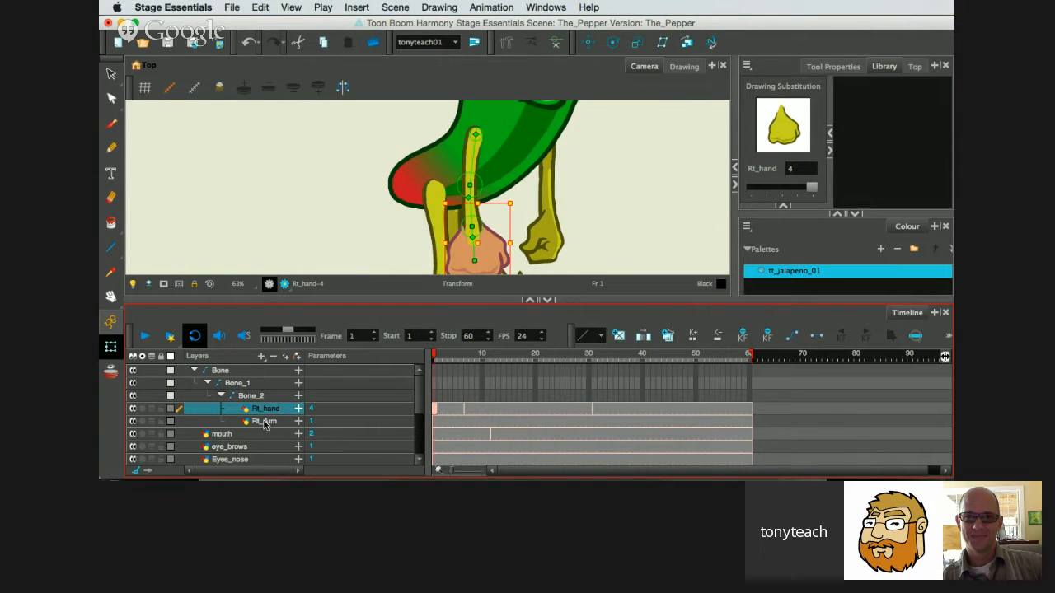
# Reorder the layers under Bone_2 so that Rt_Arm sits above Rt_hand, and select Rt_hand.
pyautogui.click(265, 423)
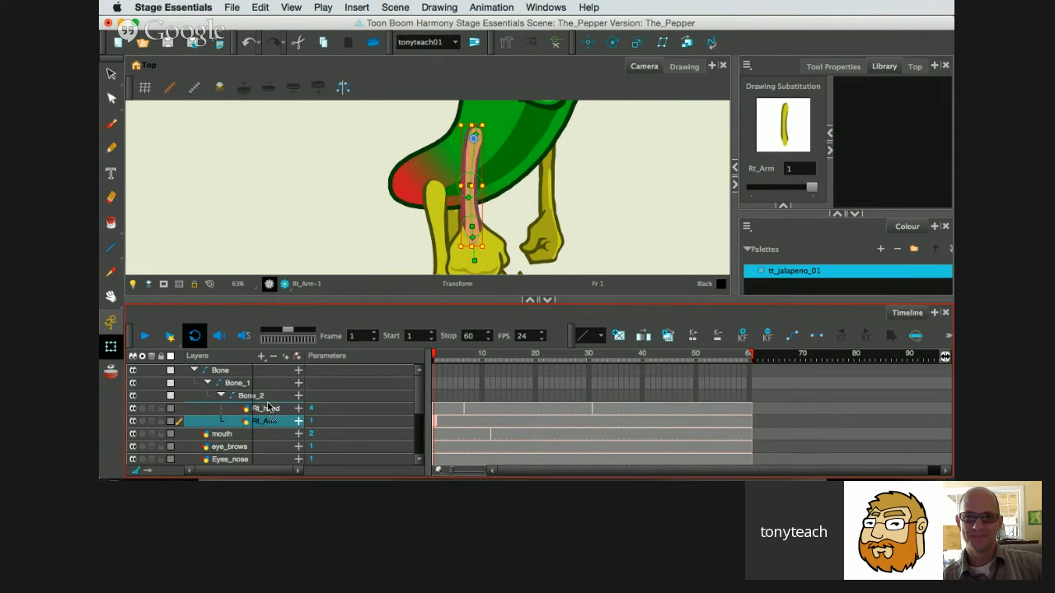
pyautogui.moveTo(268, 405); pyautogui.dragTo(264, 410)
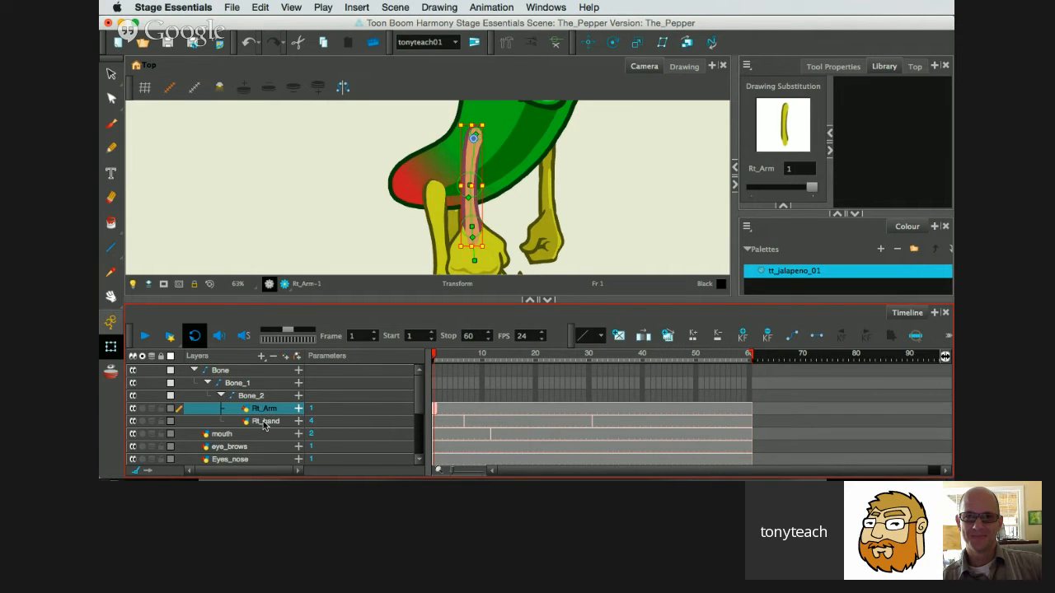
pyautogui.click(265, 425)
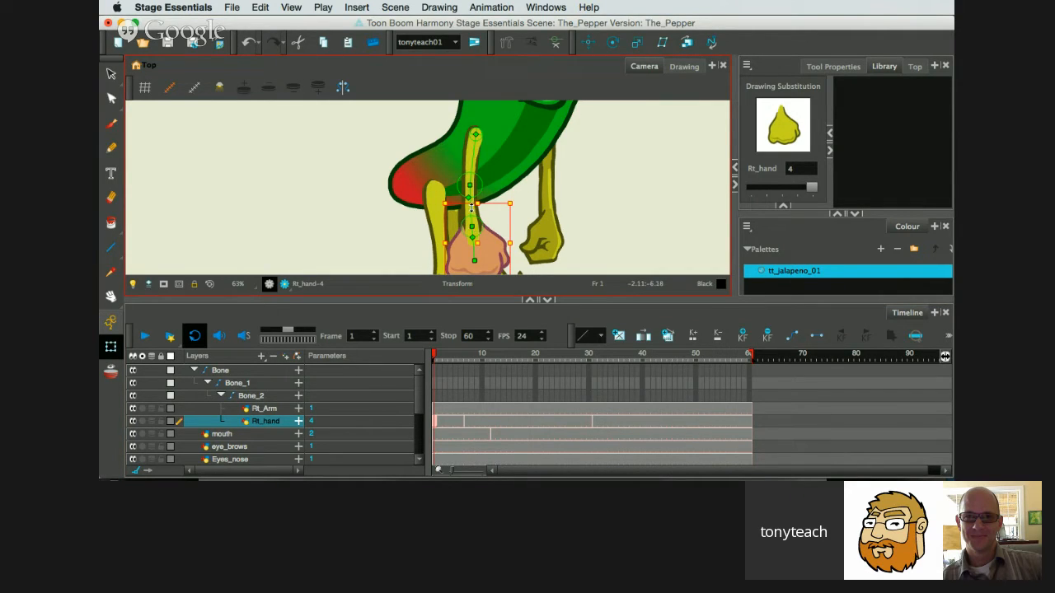
# Bend the right arm at the elbow, swinging the forearm and hand forward to roughly horizontal.
pyautogui.moveTo(471, 211); pyautogui.dragTo(533, 188)
pyautogui.scroll(3, 535, 190)
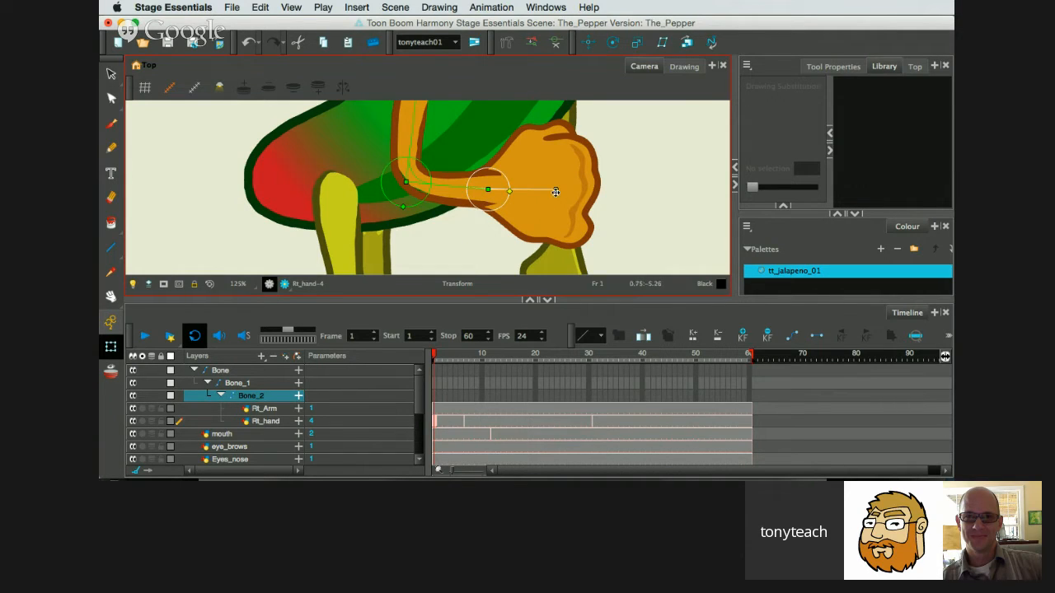
# Select the right hand drawing with the Transform tool and try nudging it backward in depth behind the arm.
pyautogui.click(111, 350)
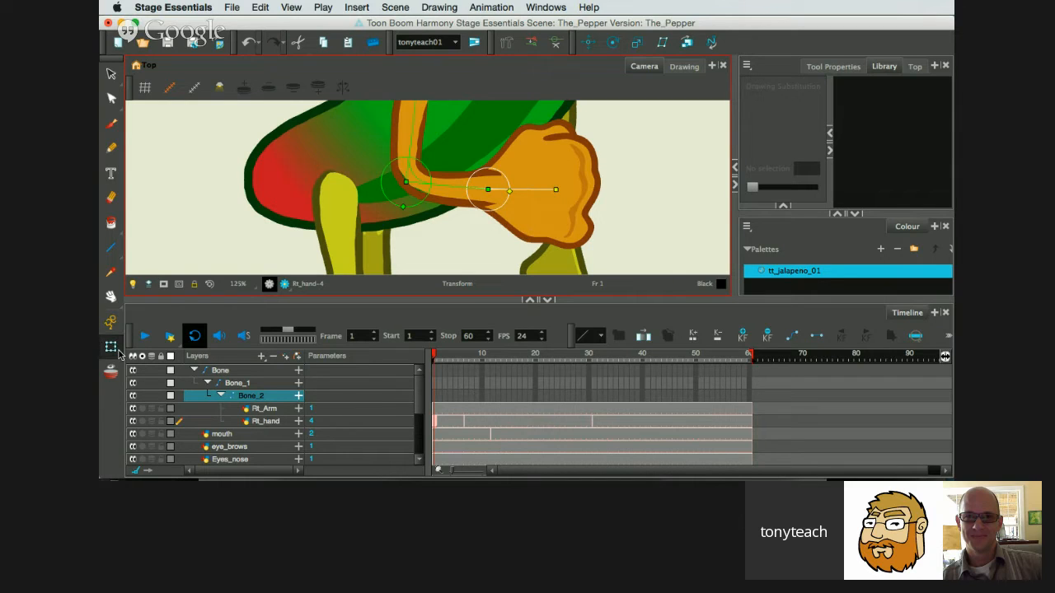
pyautogui.click(585, 221)
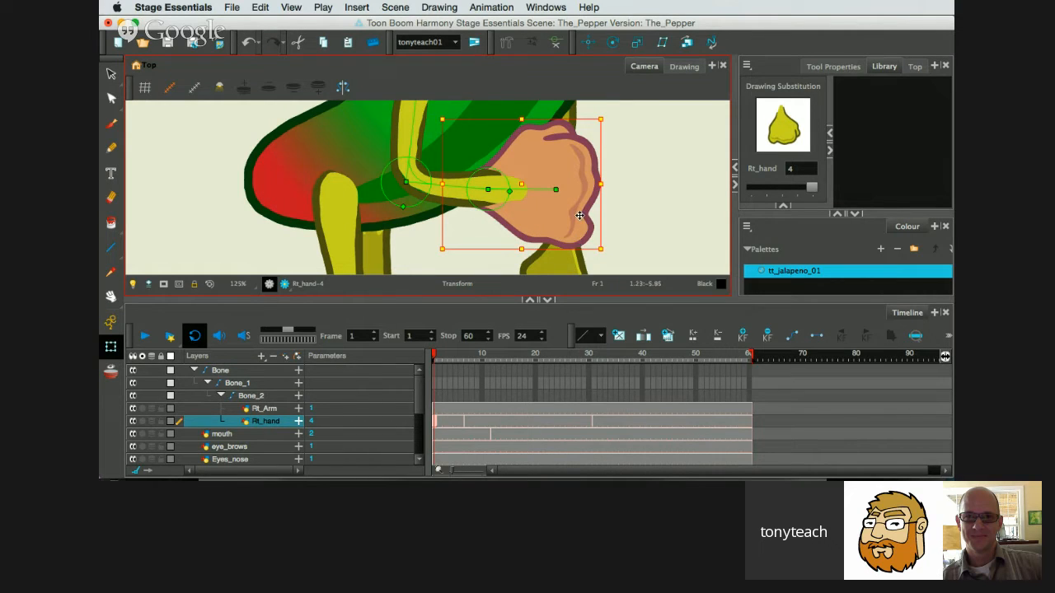
pyautogui.press('alt')
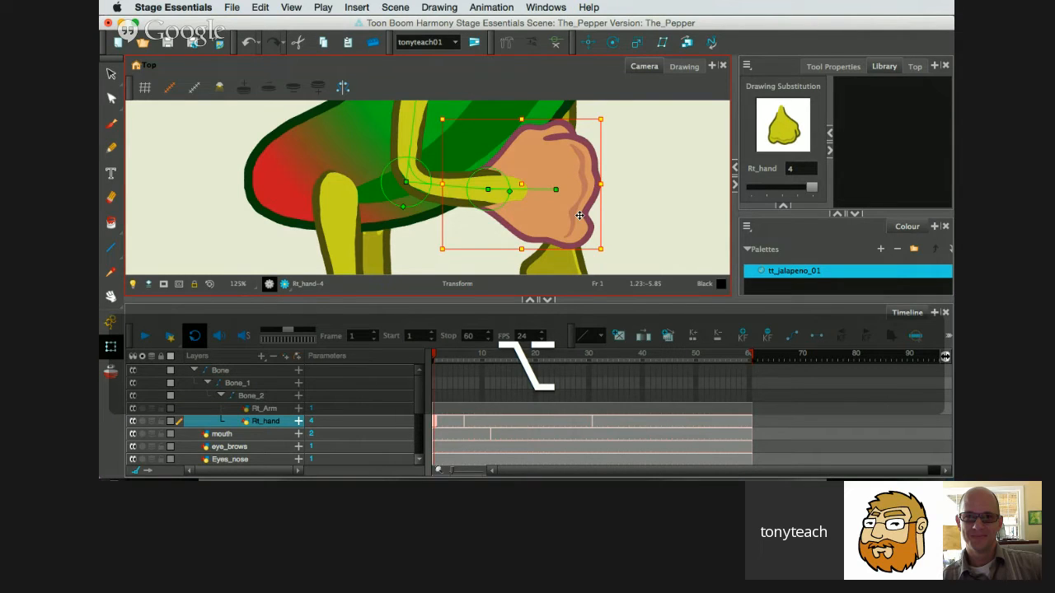
pyautogui.hotkey('alt', 'Down')
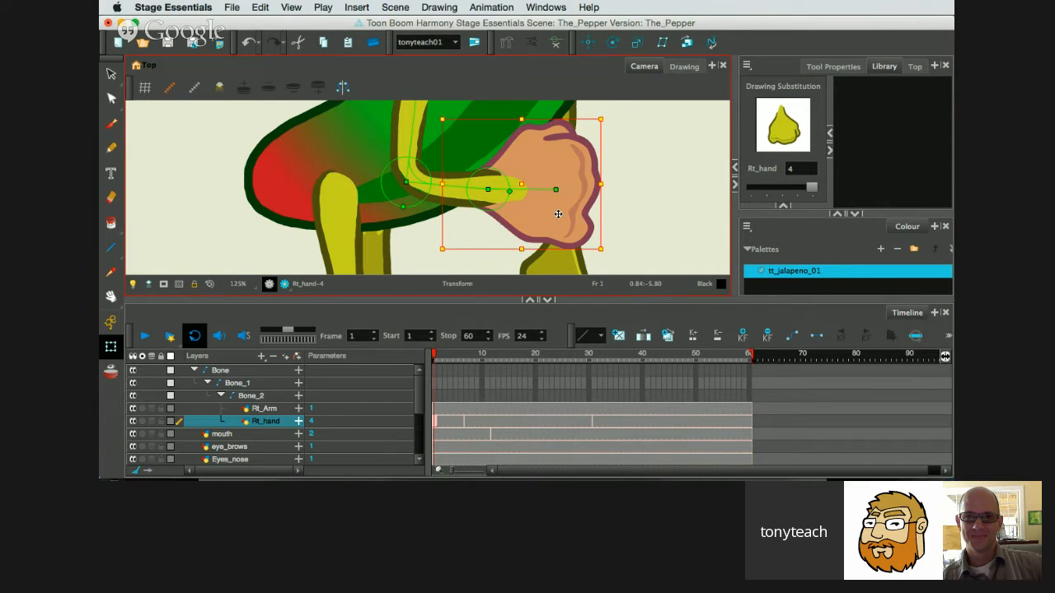
pyautogui.hotkey('alt', 'Down')
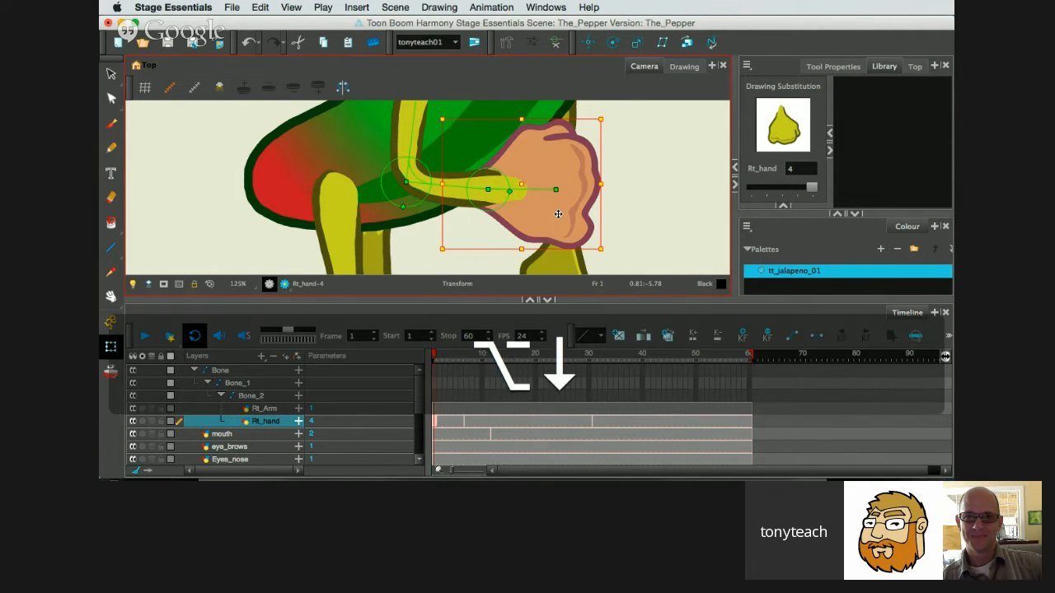
pyautogui.hotkey('alt', 'Down')
pyautogui.click(257, 424)
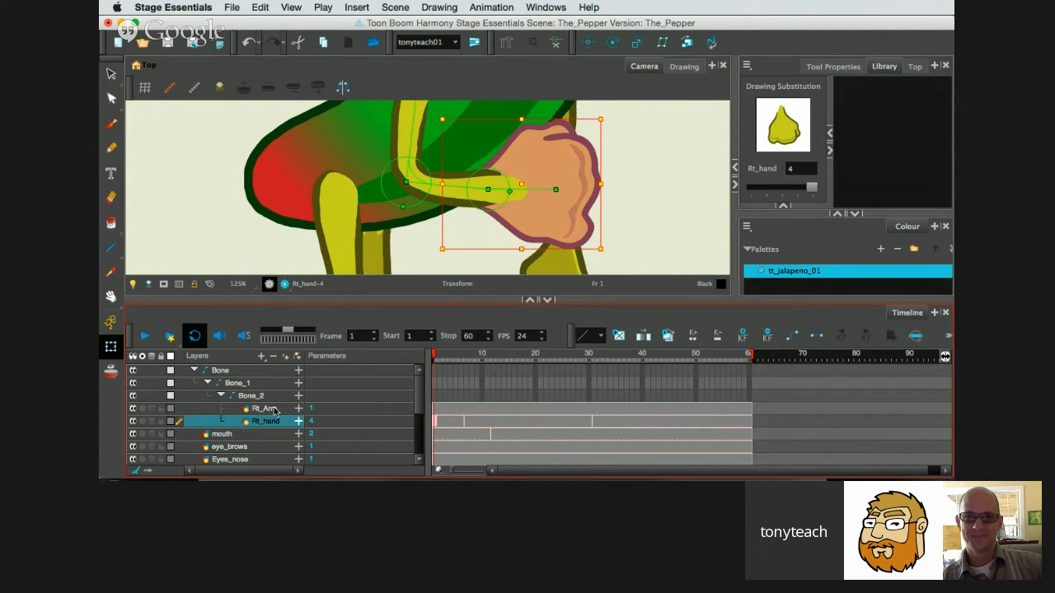
pyautogui.click(542, 207)
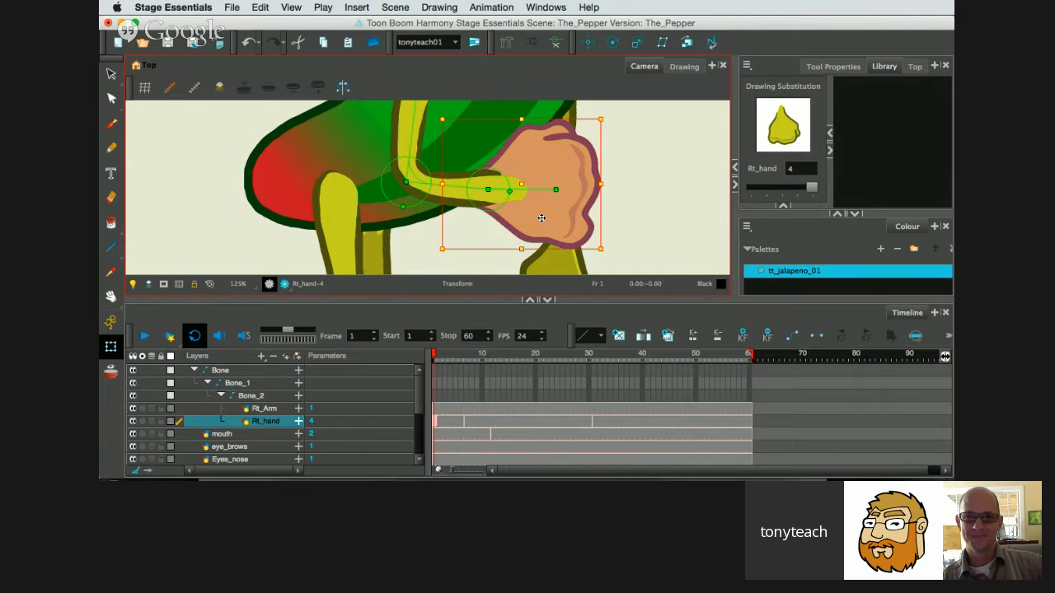
pyautogui.hotkey('alt', 'Down')
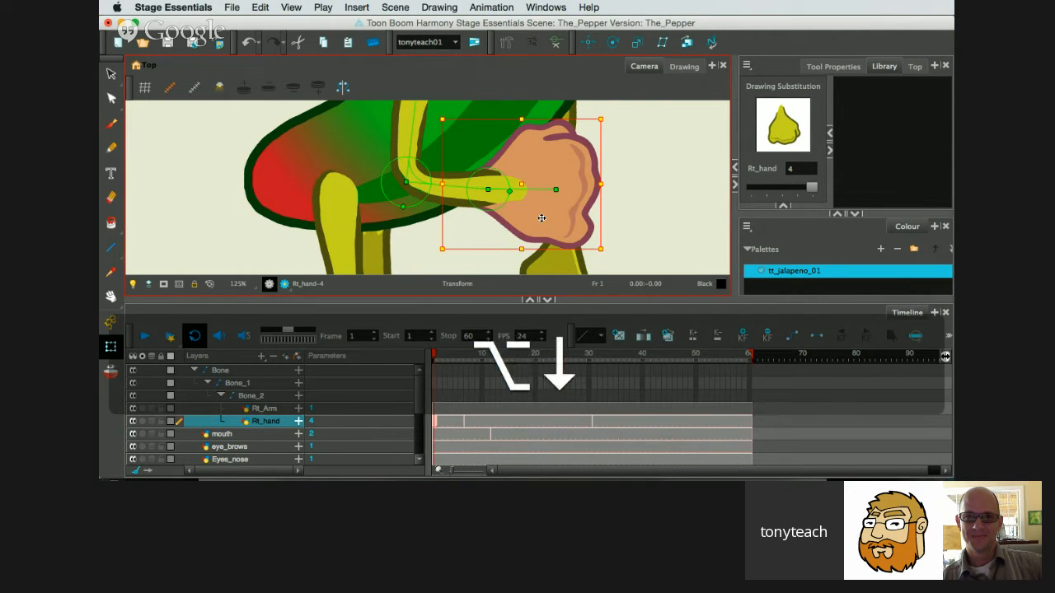
pyautogui.click(614, 192)
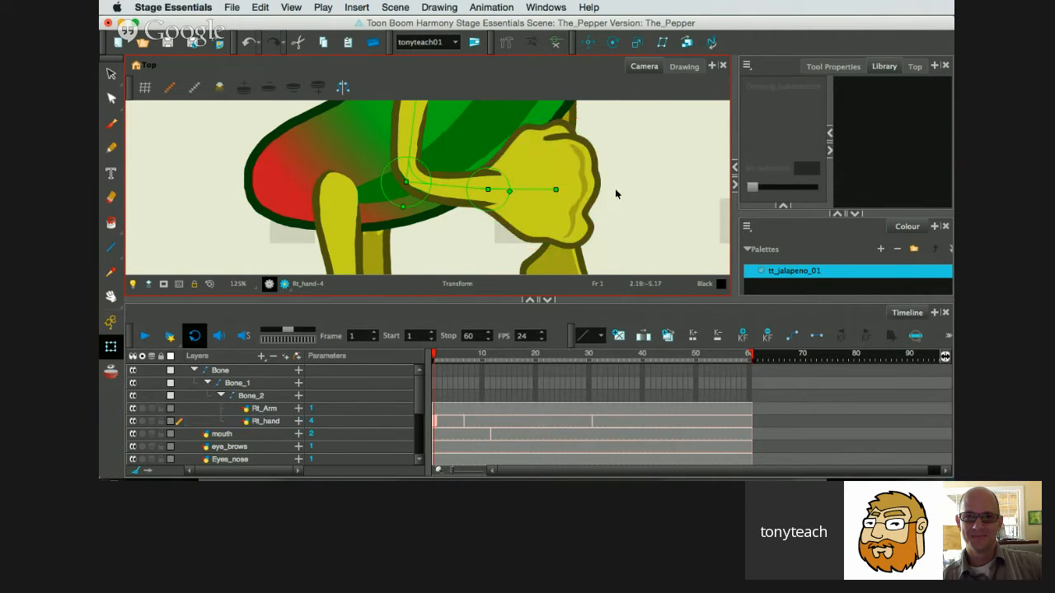
pyautogui.click(543, 168)
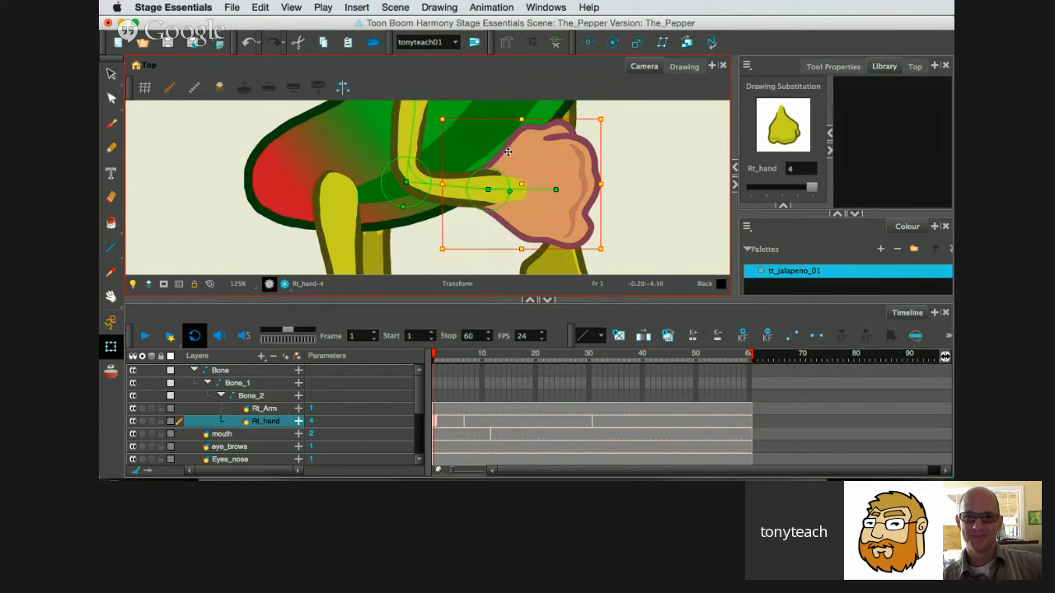
pyautogui.press('alt')
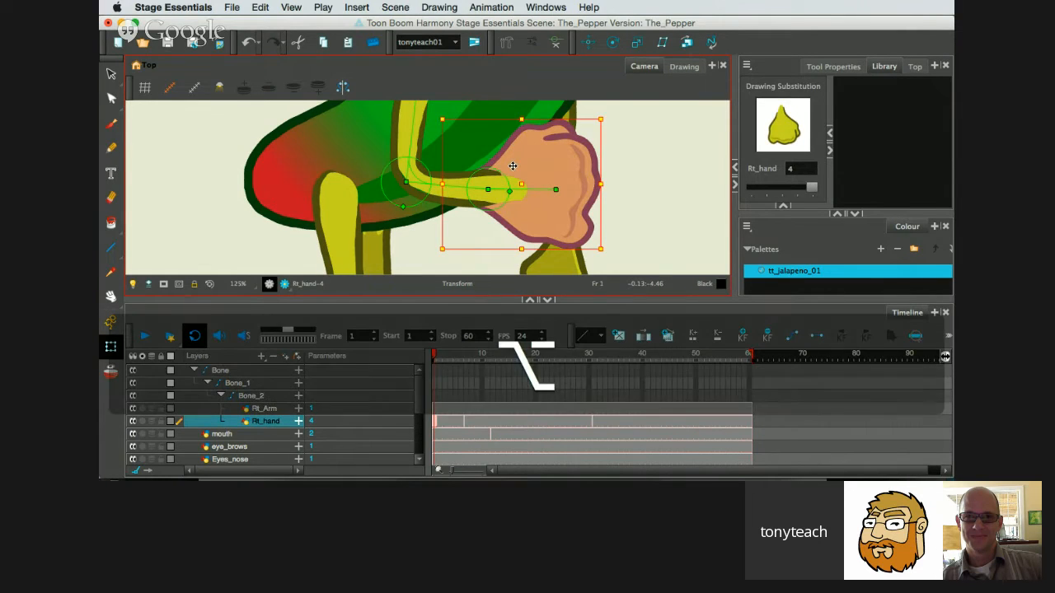
pyautogui.hotkey('alt', 'Down')
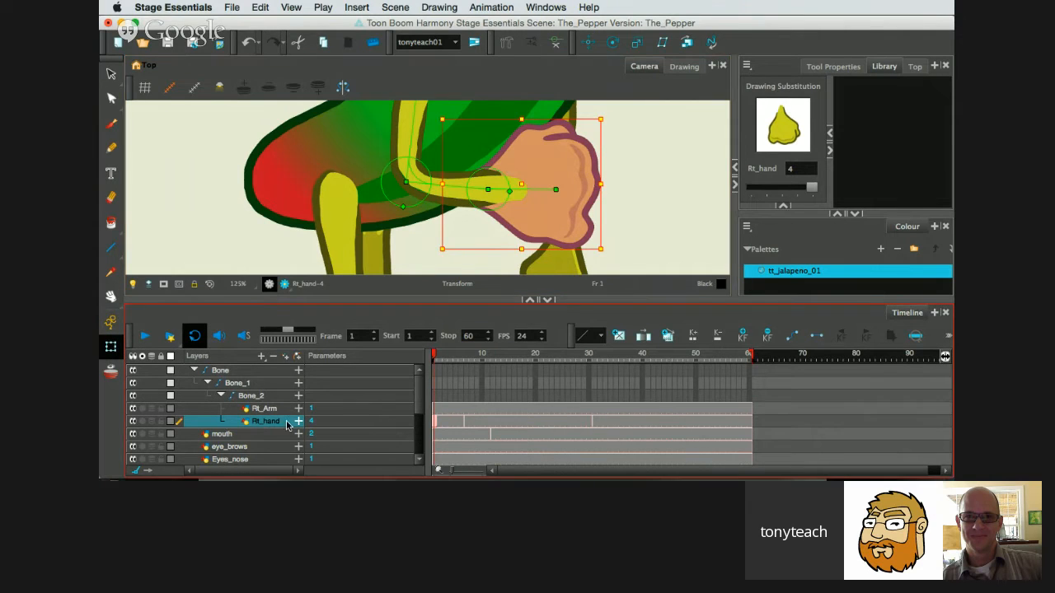
pyautogui.click(633, 190)
pyautogui.click(587, 174)
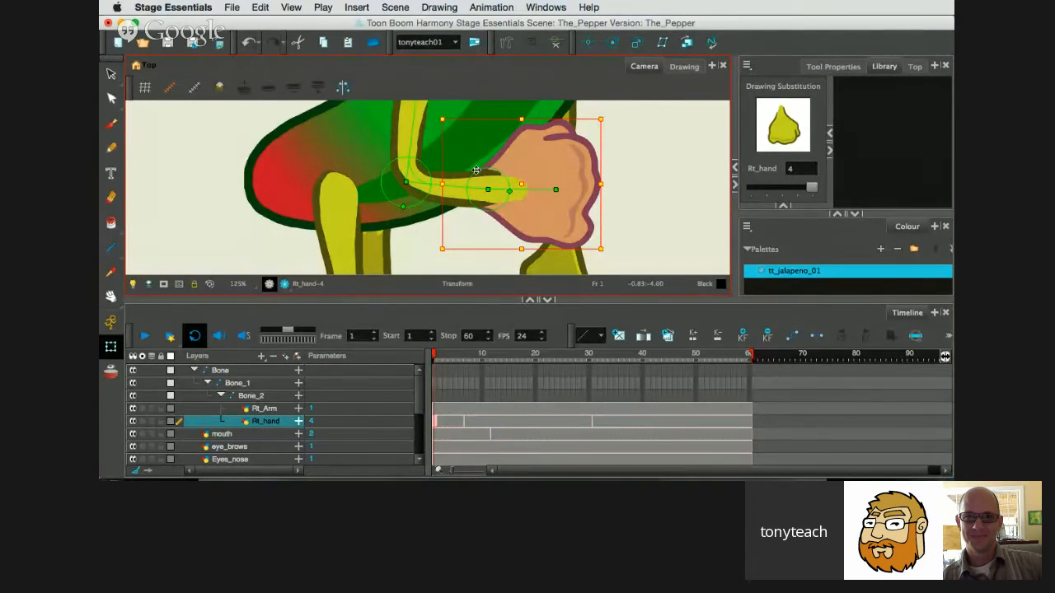
# Rotate the right hand bone slightly downward, view the arm's rest pose with the Rigging tool, and return to the Transform tool.
pyautogui.moveTo(546, 191); pyautogui.dragTo(517, 194)
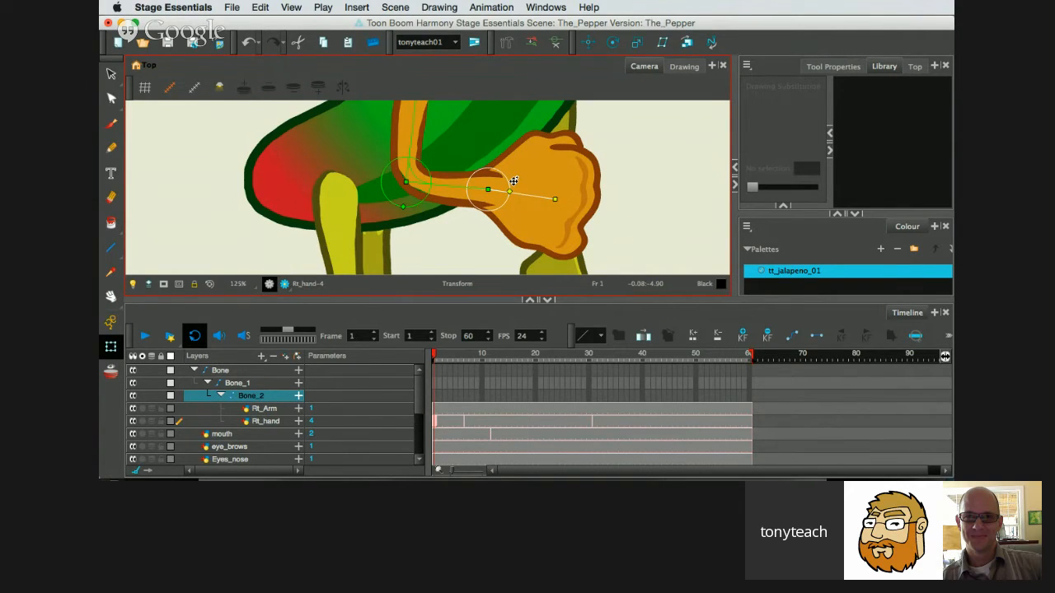
pyautogui.press('F16')
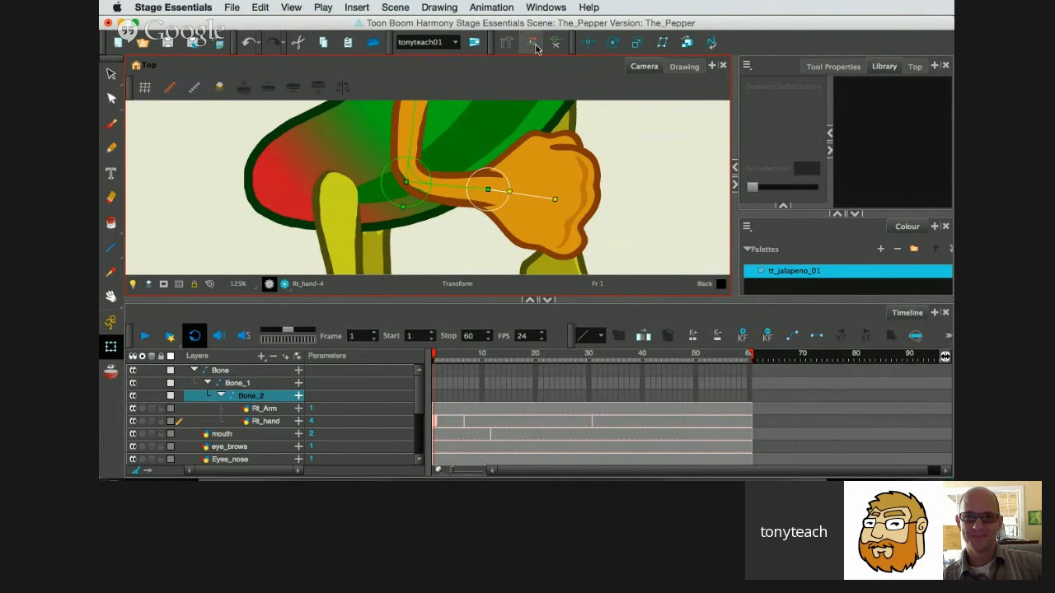
pyautogui.click(507, 44)
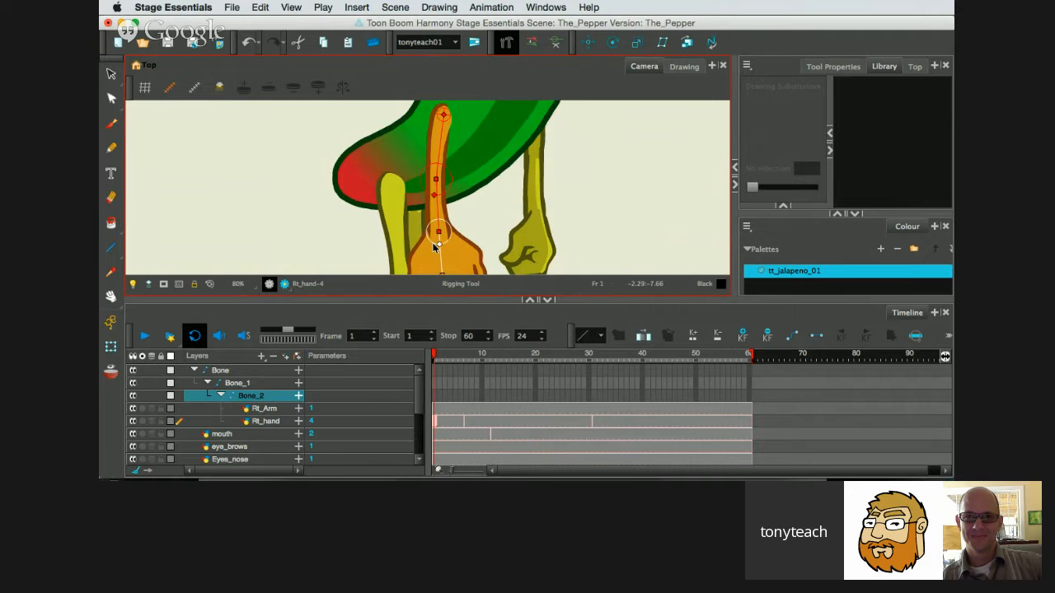
pyautogui.click(274, 421)
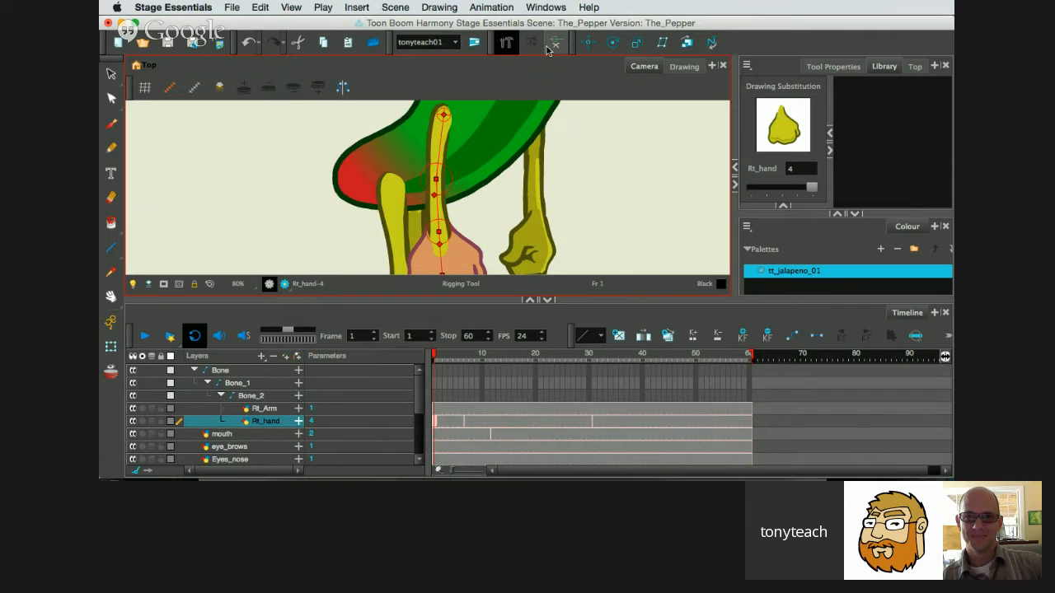
pyautogui.click(516, 47)
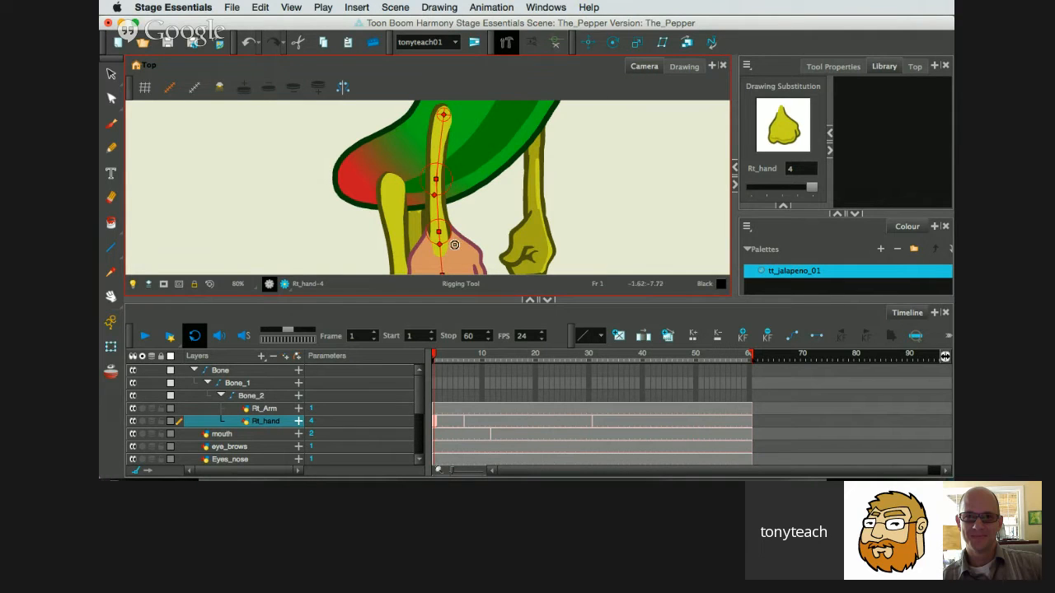
pyautogui.click(111, 346)
# Reselect the right hand in its posed position and try nudging it back behind the forearm again.
pyautogui.click(568, 207)
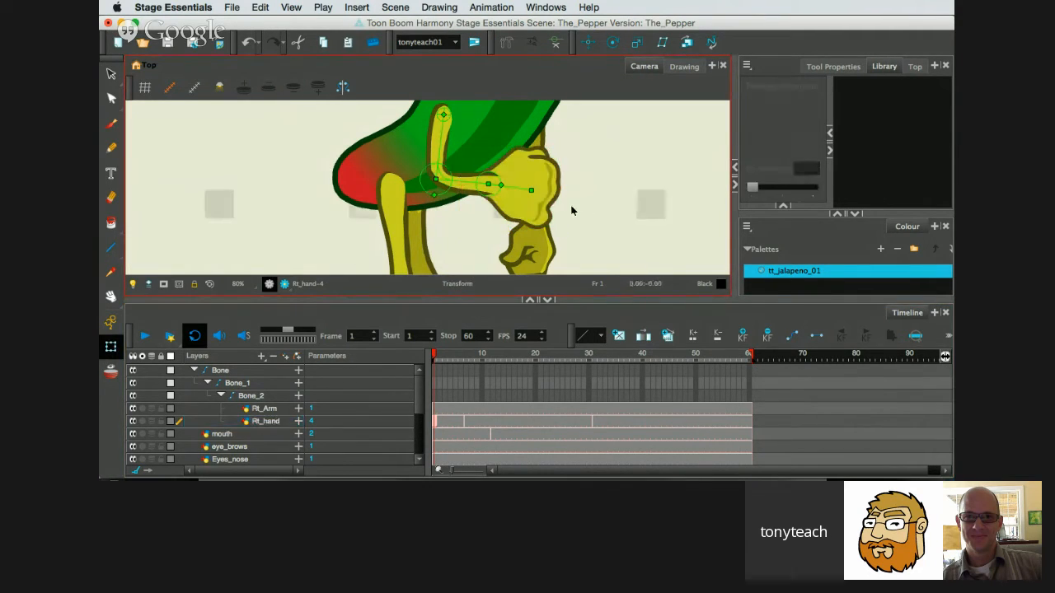
pyautogui.click(548, 188)
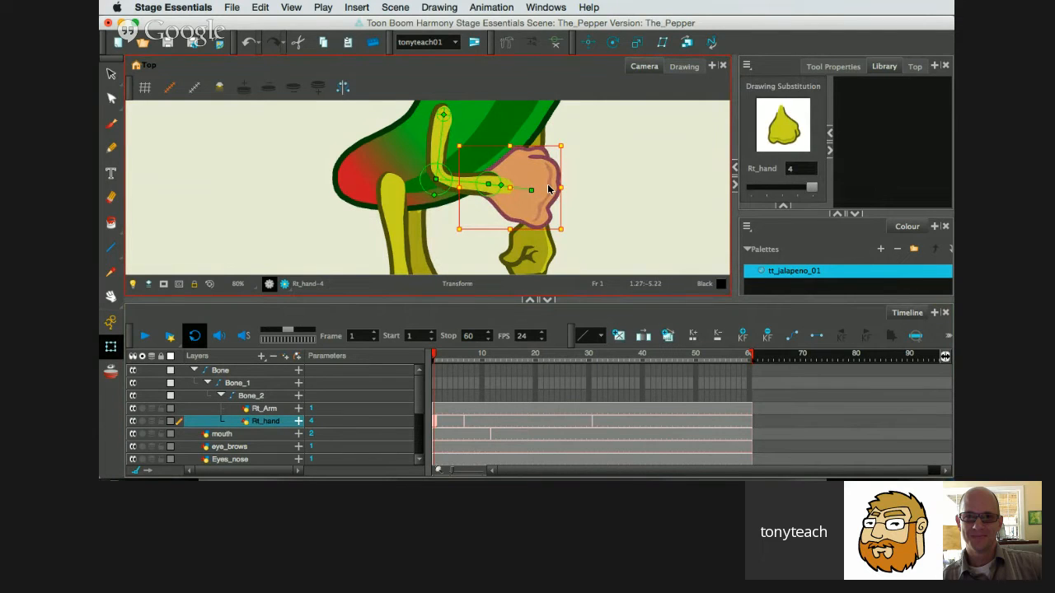
pyautogui.press('alt')
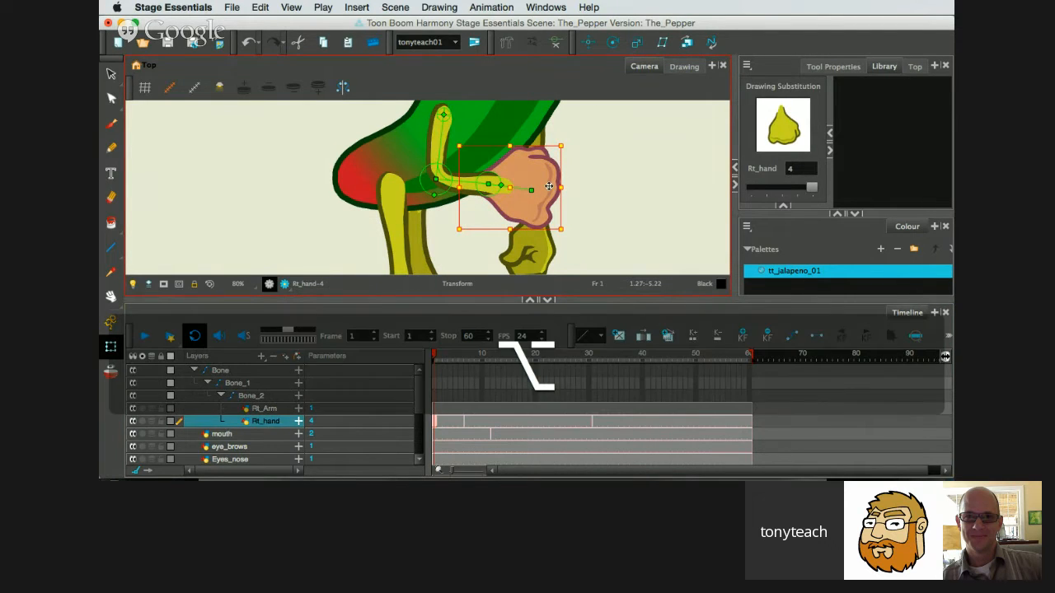
pyautogui.hotkey('alt', 'Down')
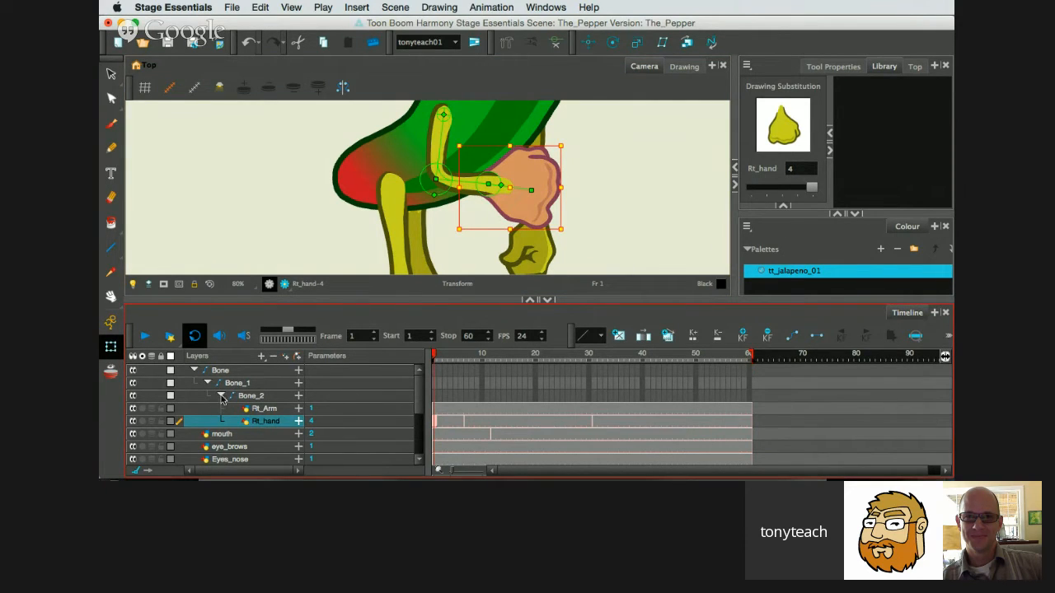
# Rename the top-level Bone layer as Rt_arm-B and collapse its hierarchy.
pyautogui.click(207, 384)
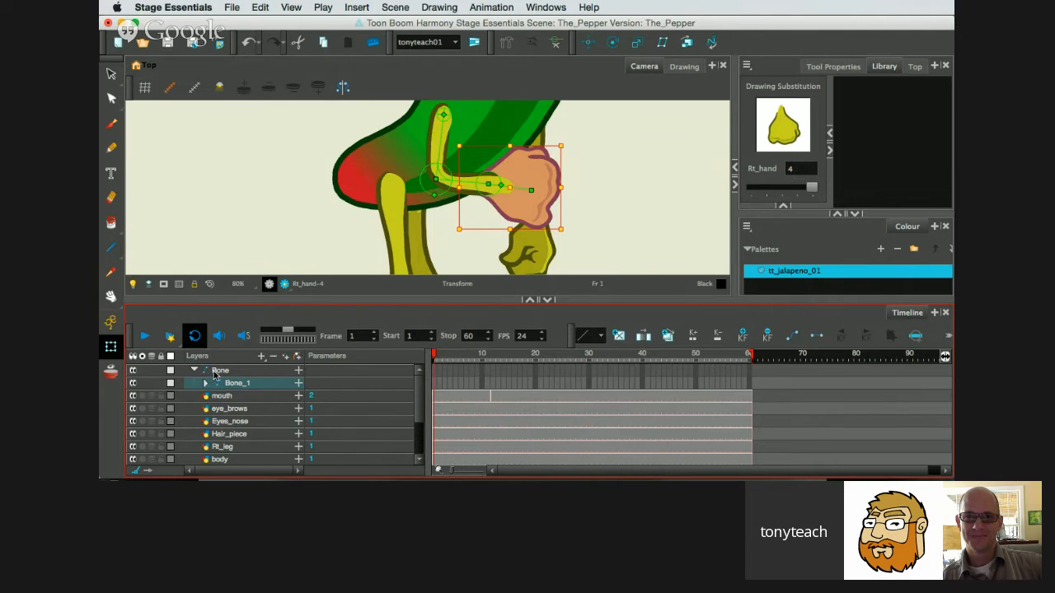
pyautogui.doubleClick(216, 372)
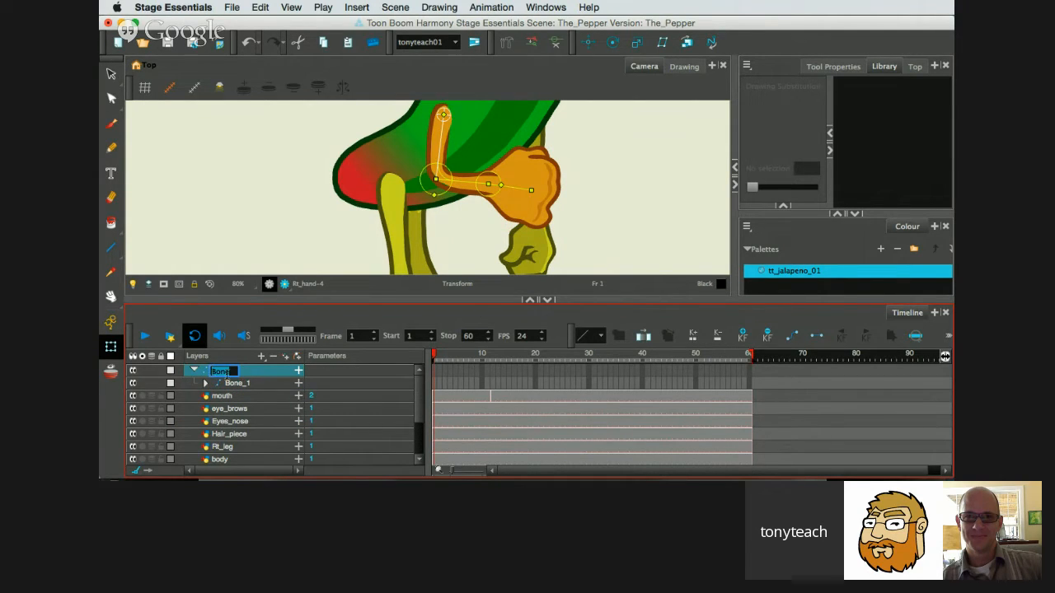
pyautogui.click(206, 384)
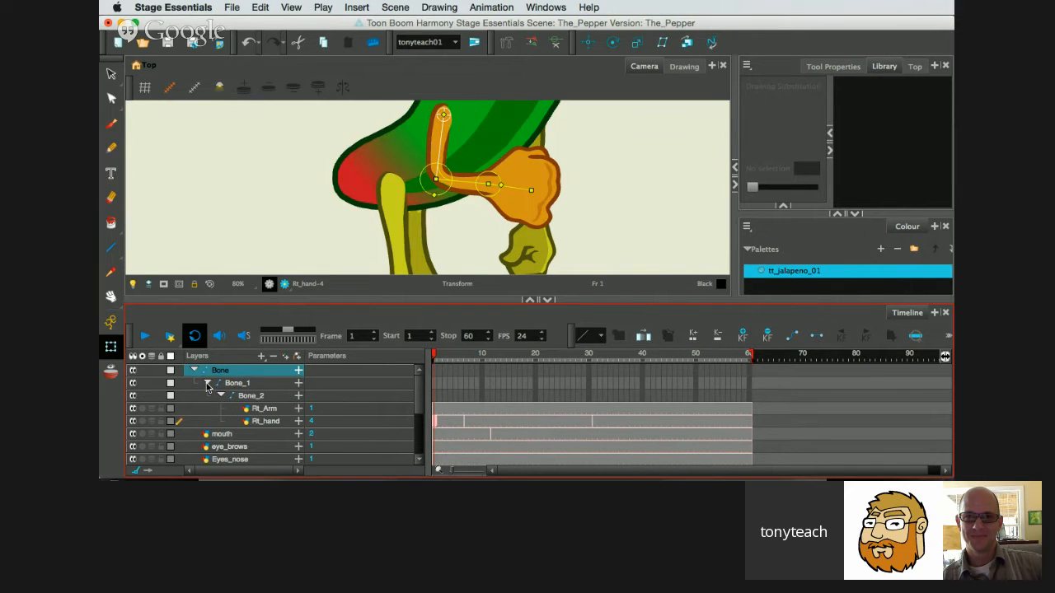
pyautogui.click(207, 384)
pyautogui.doubleClick(216, 372)
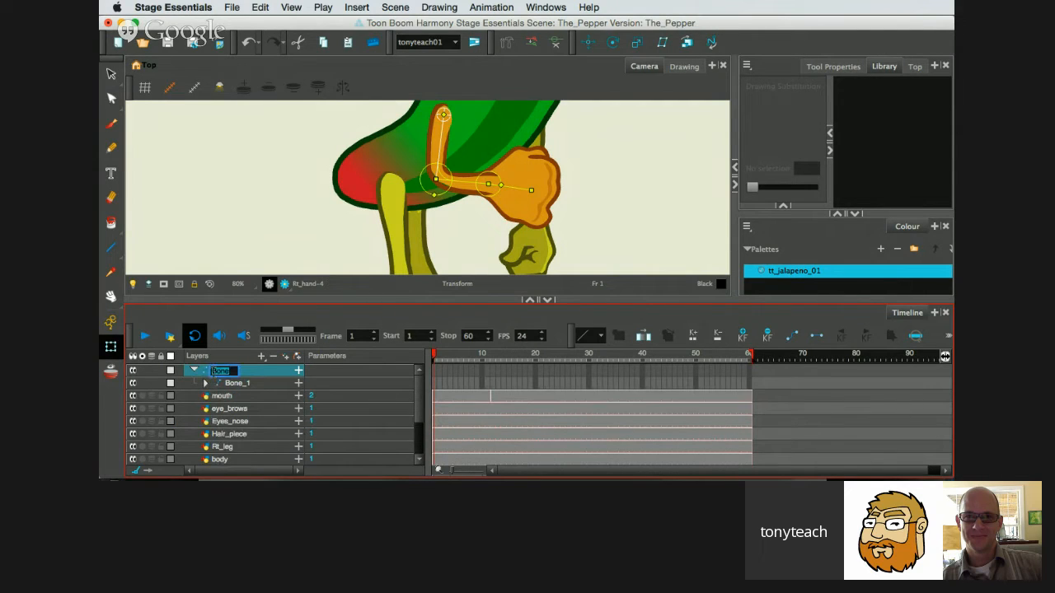
pyautogui.write('Rt_ar')
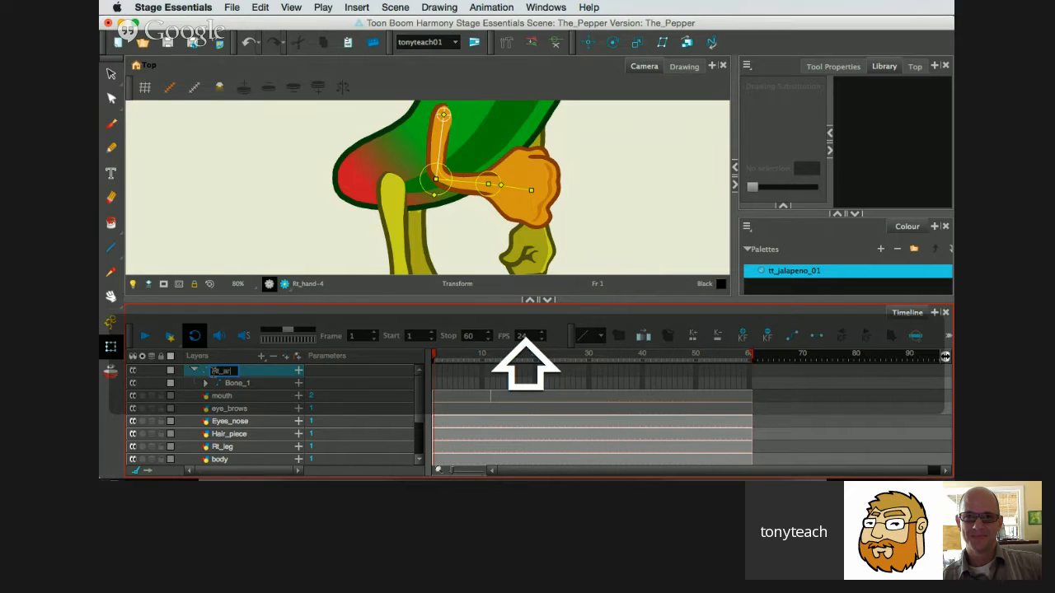
pyautogui.write('m')
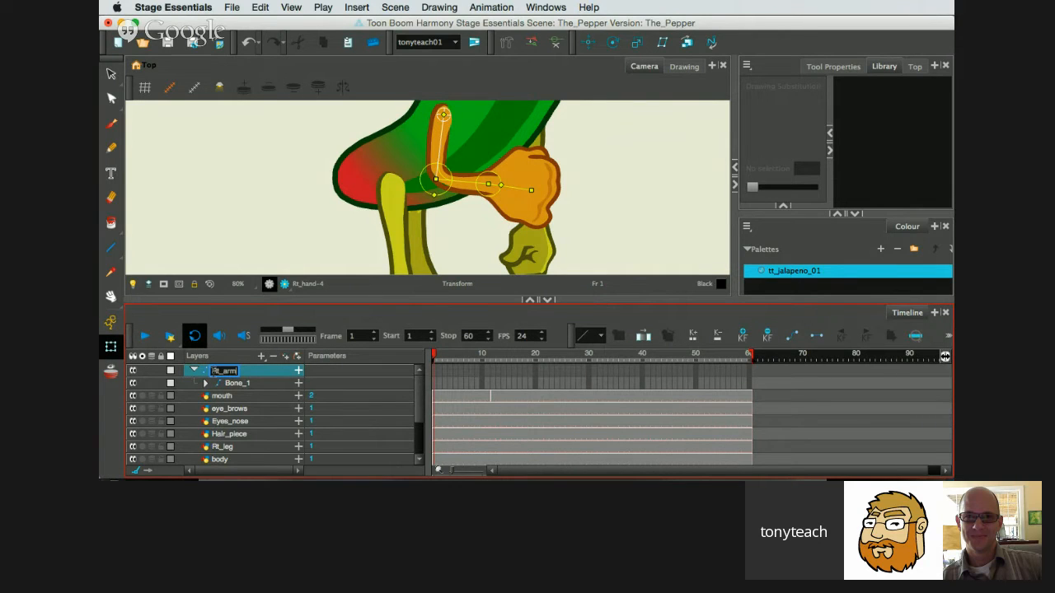
pyautogui.write('-B')
pyautogui.press('Return')
pyautogui.click(194, 372)
# Solo the Left_arm layer and hide the right arm's deformer controls in the Camera view.
pyautogui.scroll(-4, 491, 209)
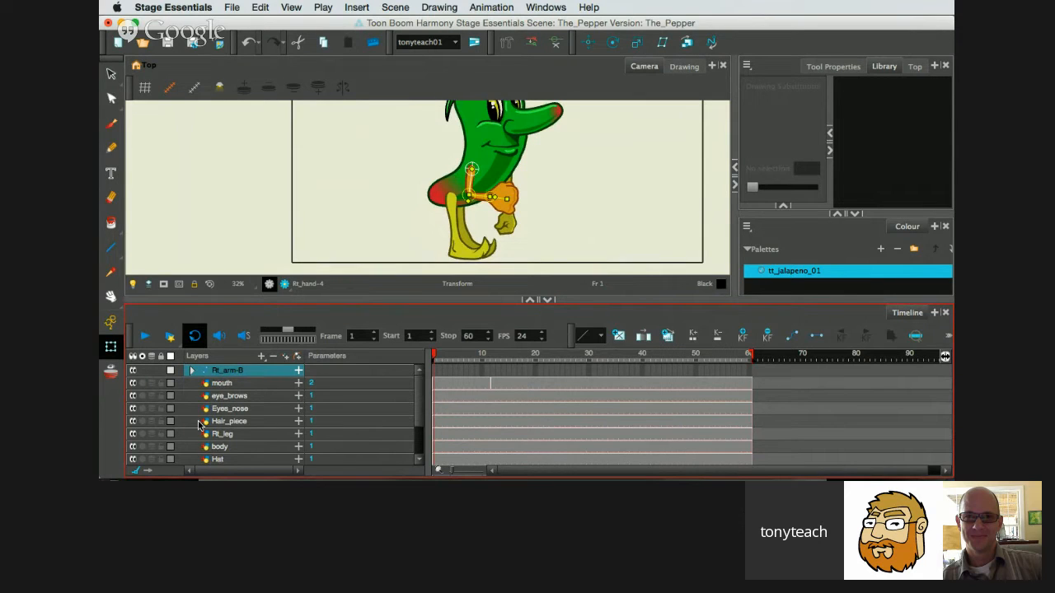
pyautogui.scroll(-2, 203, 420)
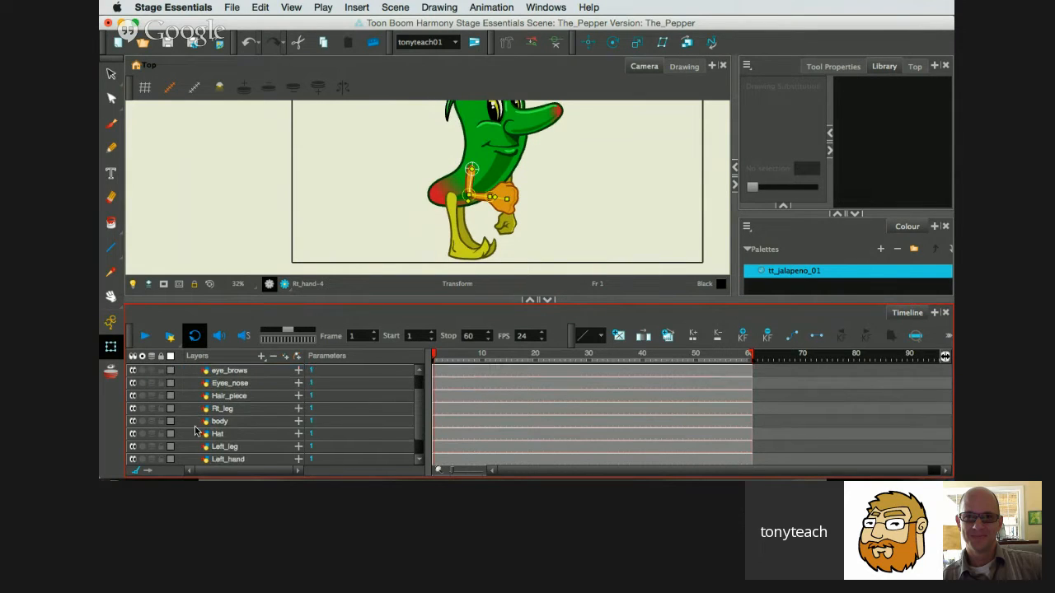
pyautogui.scroll(-2, 187, 445)
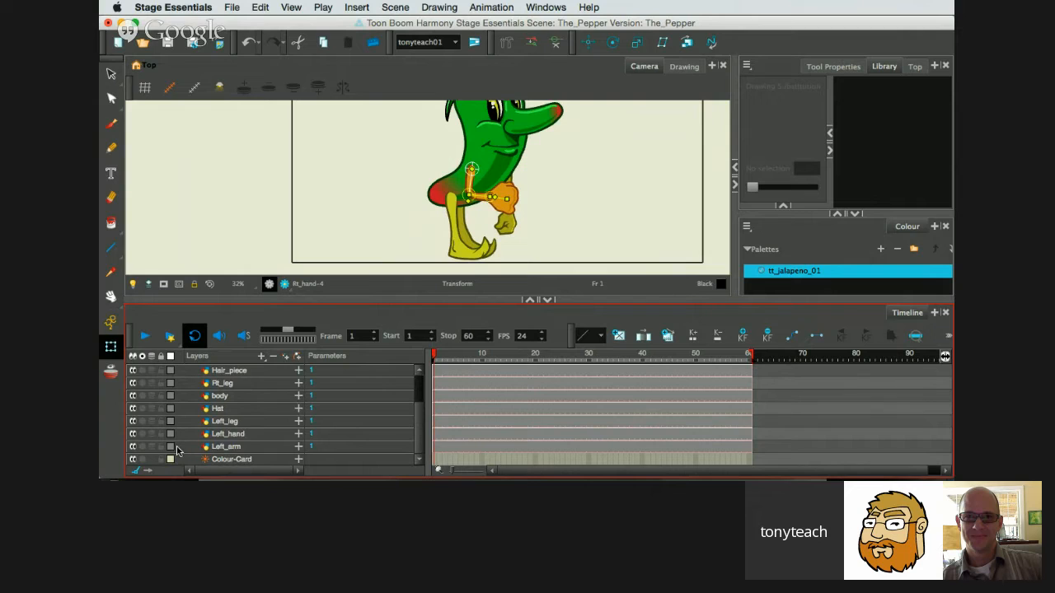
pyautogui.click(188, 446)
pyautogui.click(142, 446)
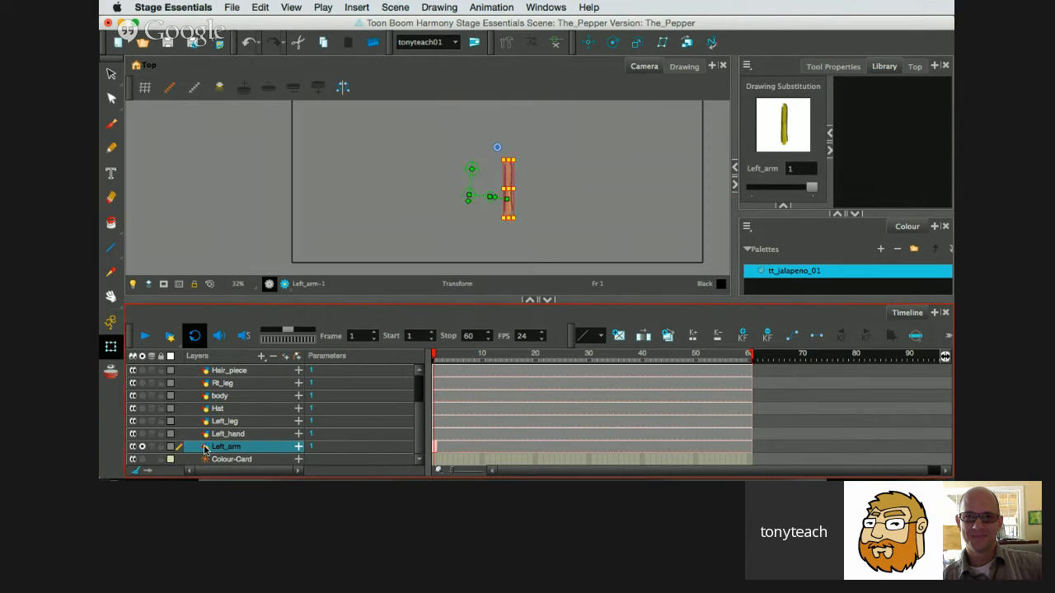
pyautogui.click(565, 202)
pyautogui.scroll(3, 563, 202)
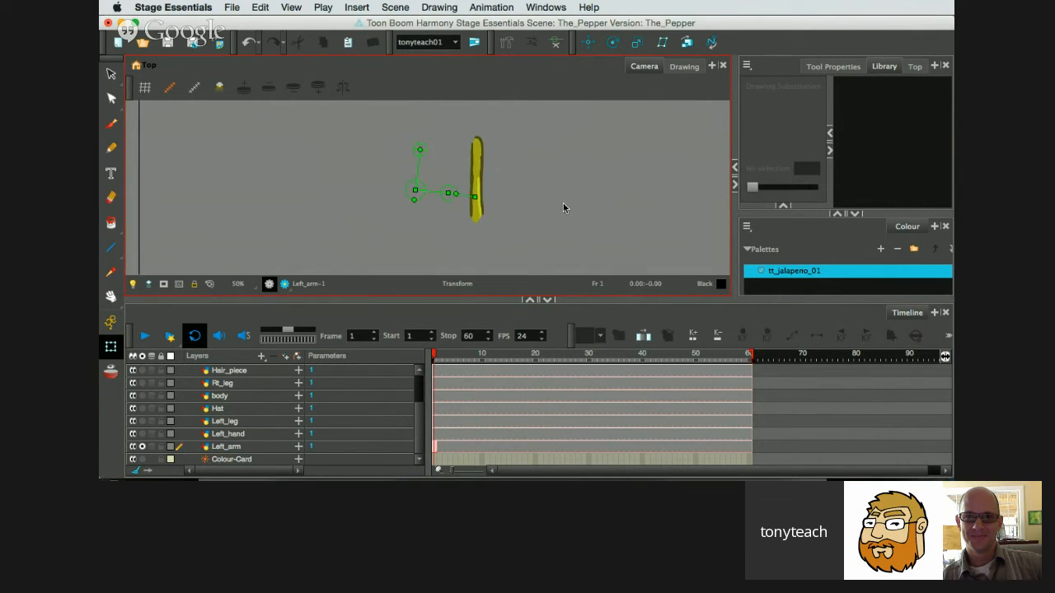
pyautogui.moveTo(450, 210); pyautogui.dragTo(598, 226)
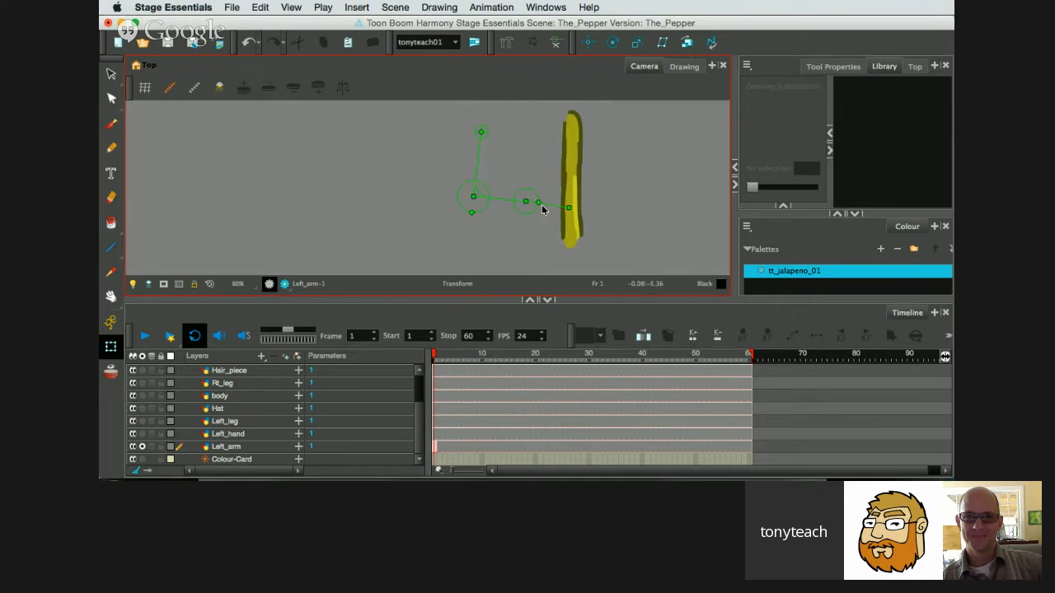
pyautogui.click(556, 47)
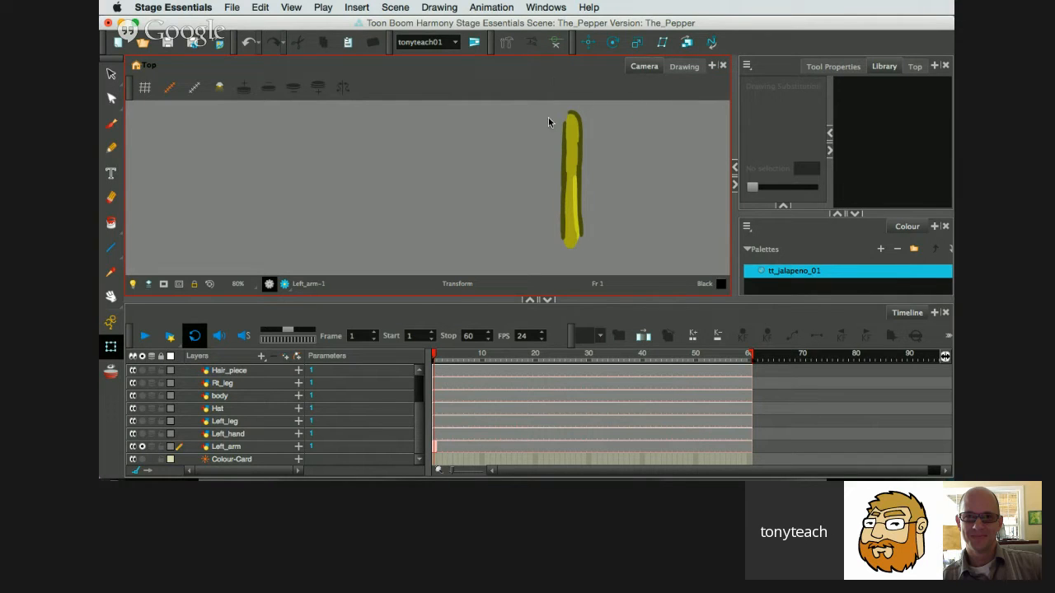
# Use the Rigging tool to build two bones down the left arm, from shoulder to elbow and elbow to wrist.
pyautogui.click(506, 42)
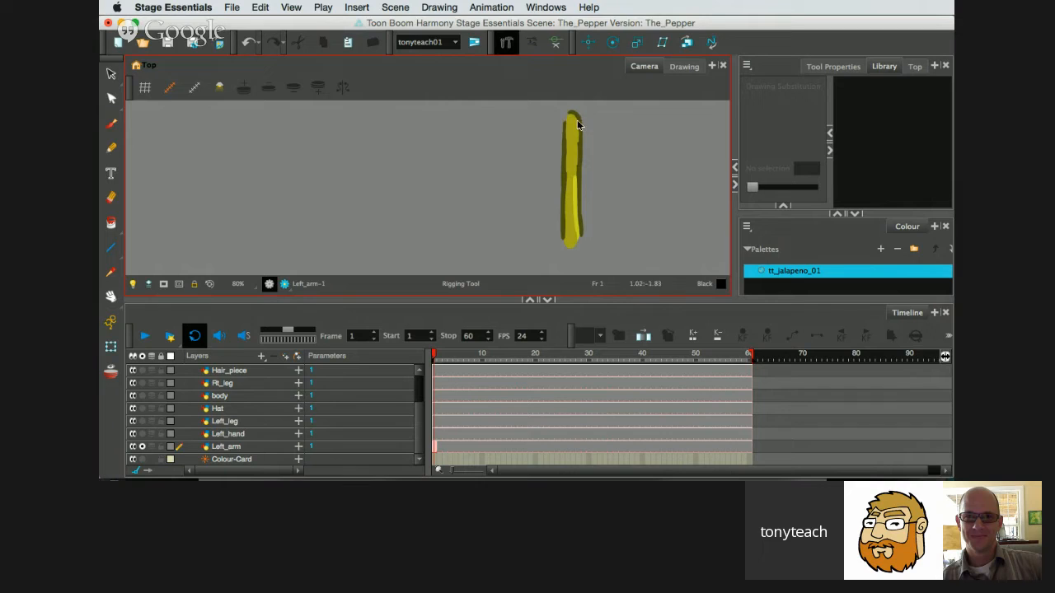
pyautogui.click(572, 121)
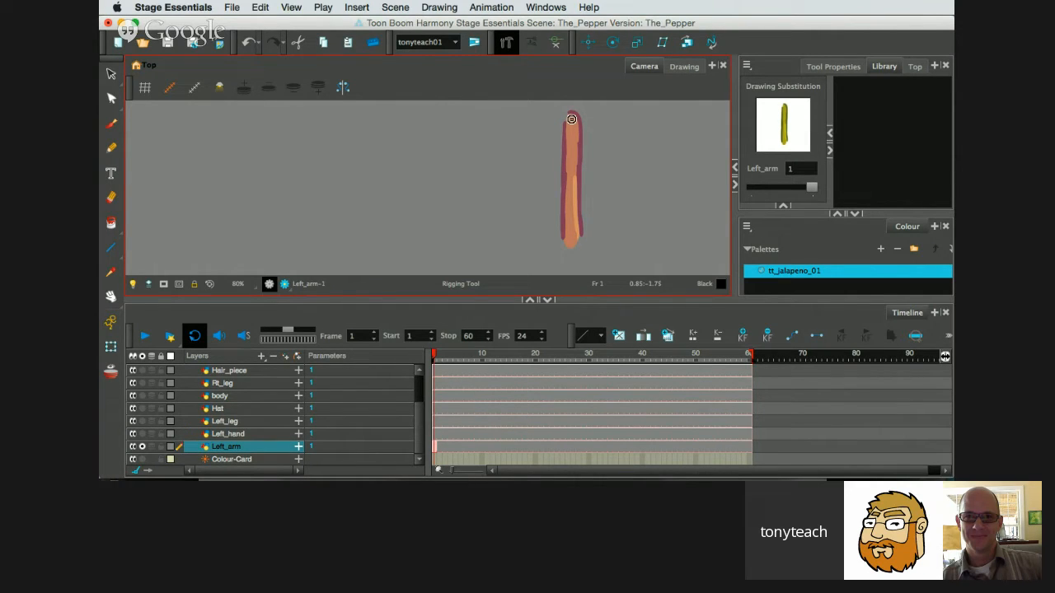
pyautogui.click(571, 176)
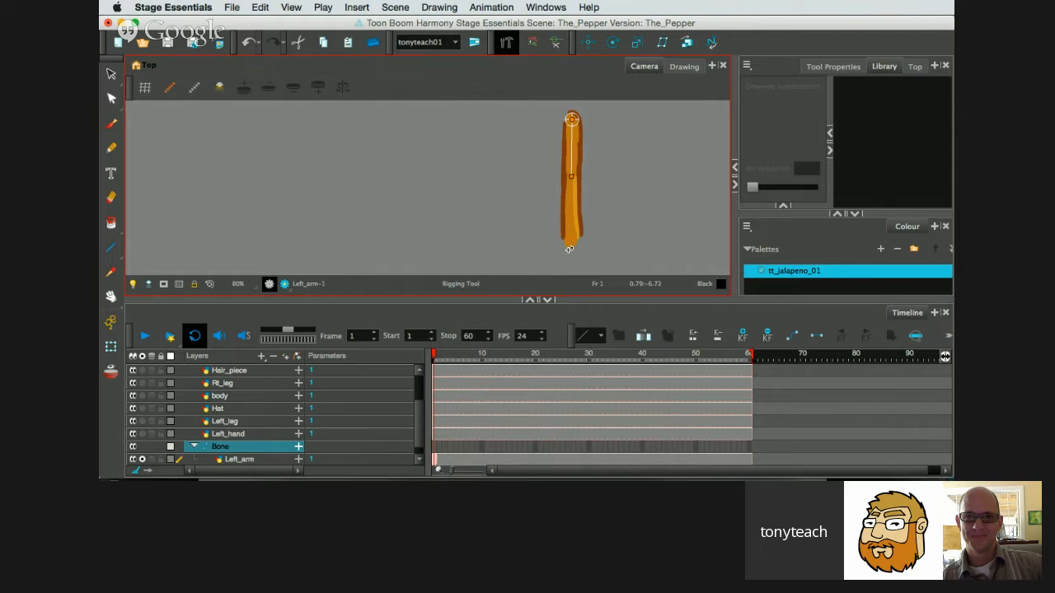
pyautogui.click(569, 233)
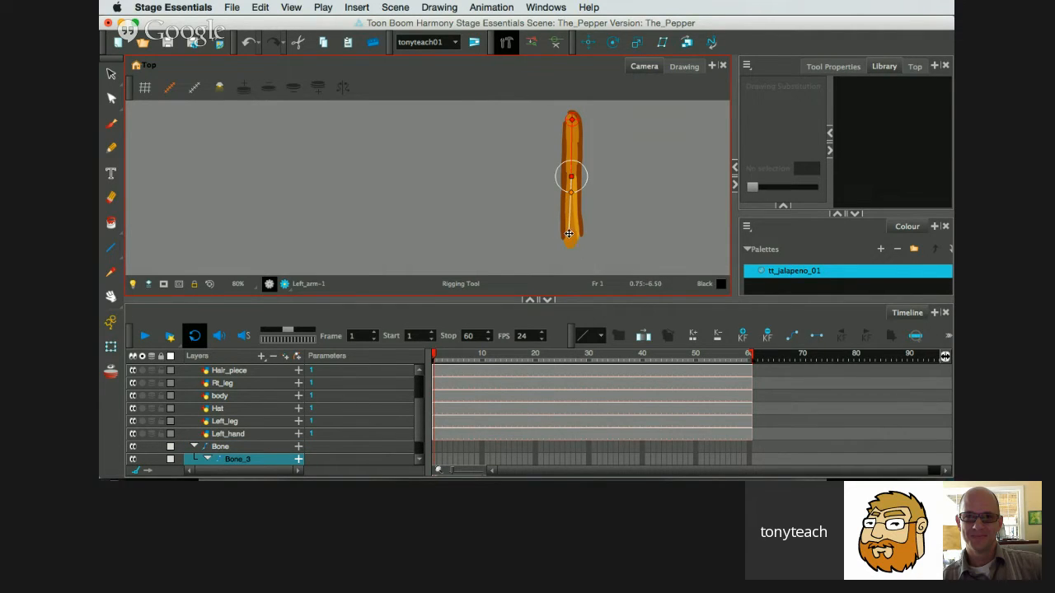
pyautogui.moveTo(568, 233); pyautogui.dragTo(570, 239)
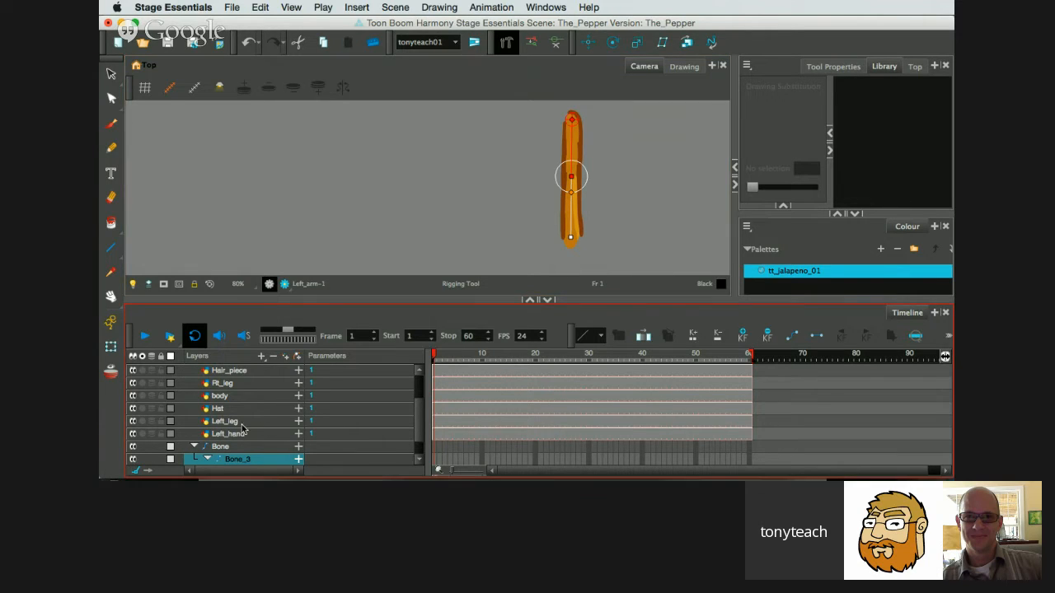
# Show the Left_hand drawing alongside the arm and add a third bone from the wrist into the hand.
pyautogui.scroll(-1, 245, 428)
pyautogui.click(141, 421)
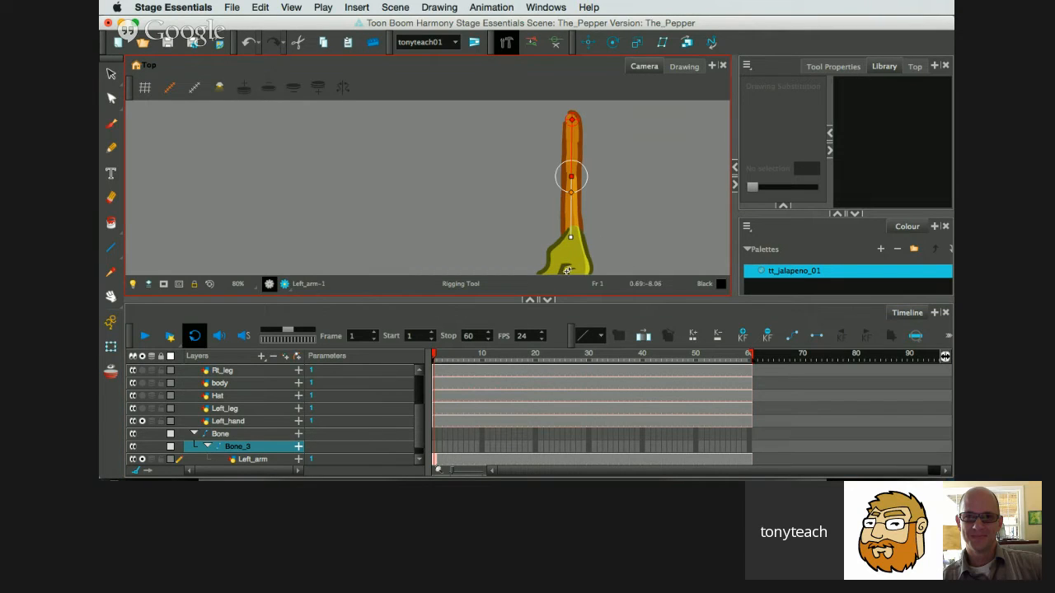
pyautogui.click(570, 266)
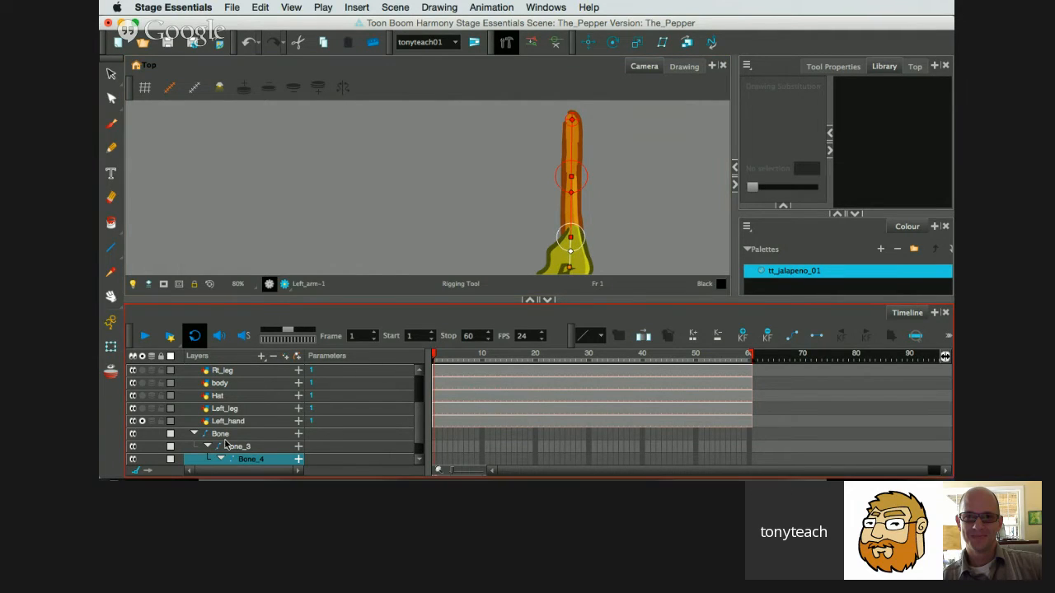
# Rename the left arm's top-level Bone layer as Lft-Arm-B.
pyautogui.click(225, 435)
pyautogui.doubleClick(223, 436)
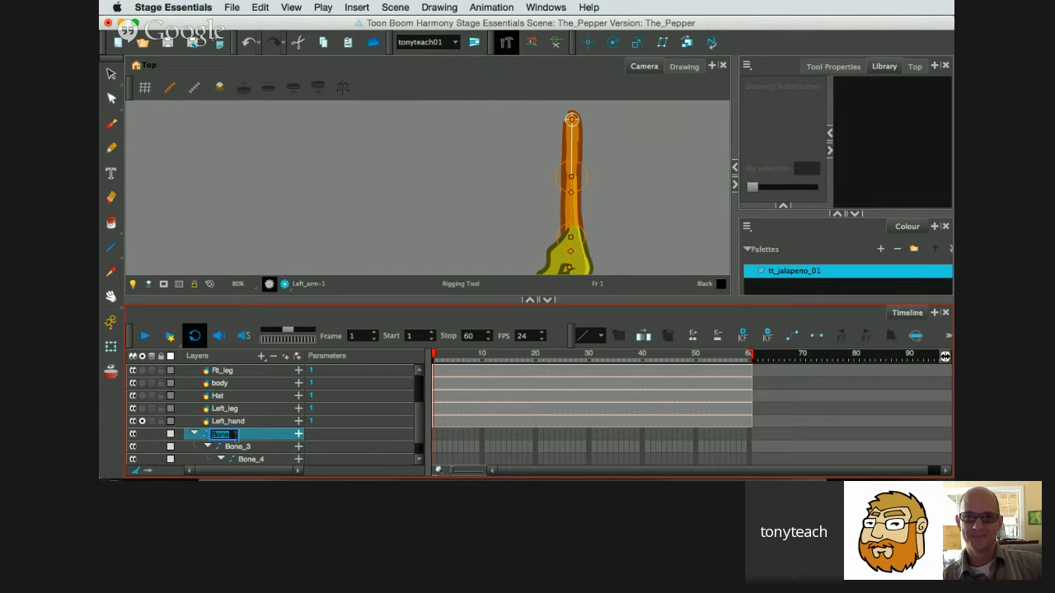
pyautogui.write('Lf')
pyautogui.write('t-')
pyautogui.write('Arm')
pyautogui.write('-B')
pyautogui.press('Return')
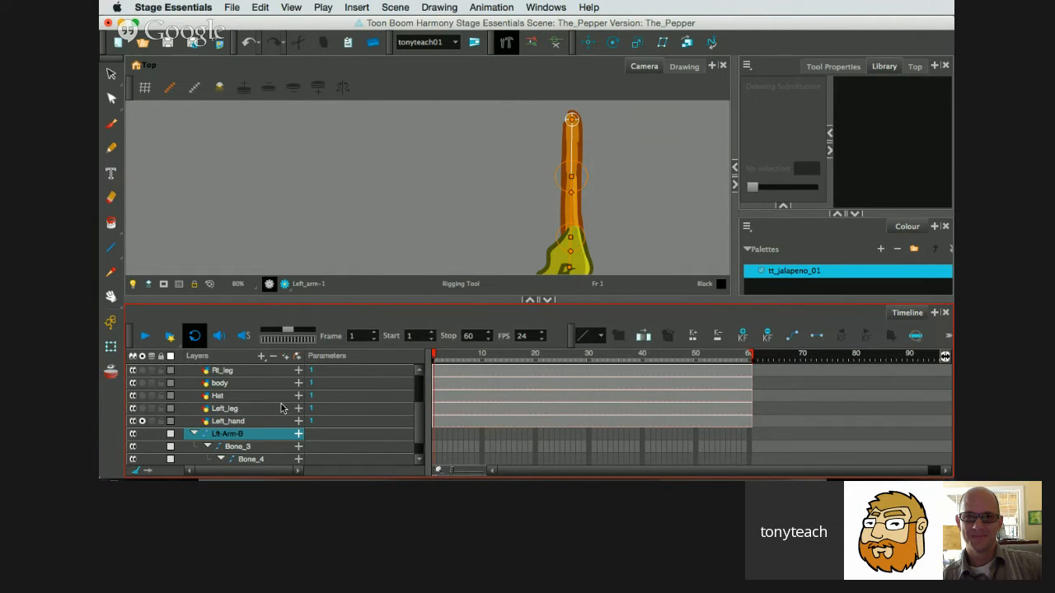
# Parent the Left_hand layer under Bone_4 in the left arm hierarchy.
pyautogui.scroll(-2, 281, 405)
pyautogui.click(239, 399)
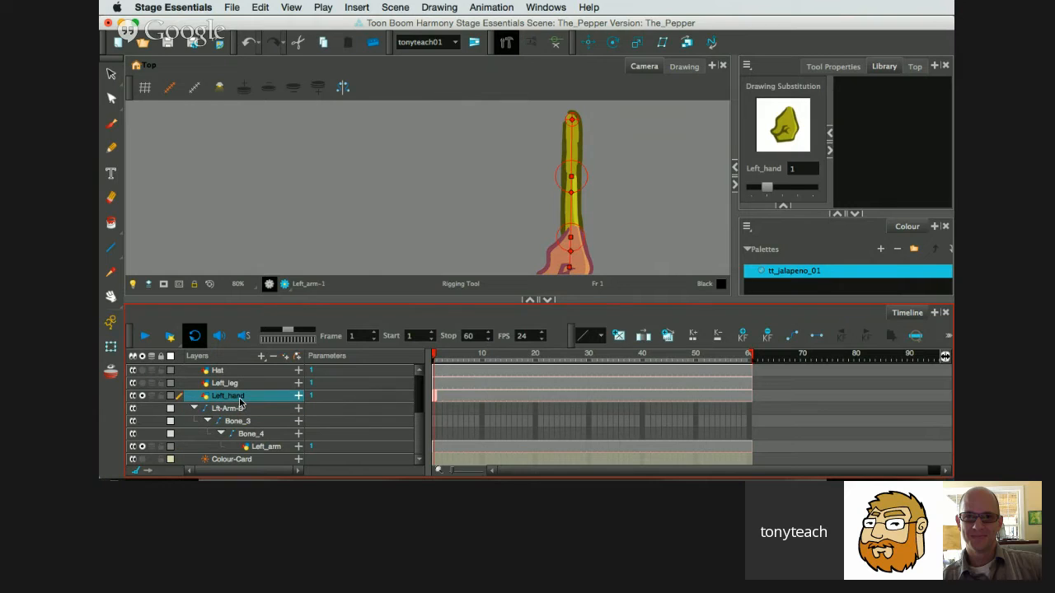
pyautogui.moveTo(240, 402)
pyautogui.mouseDown()
pyautogui.moveTo(249, 449)
pyautogui.moveTo(252, 432)
pyautogui.mouseUp()
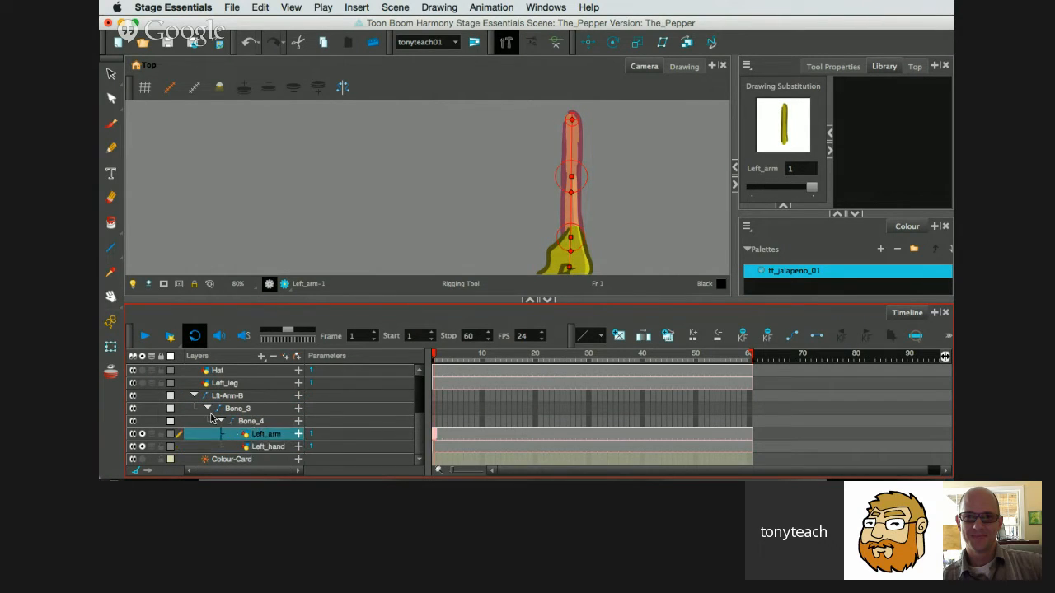
# Turn off solo for the Left_arm and Left_hand layers to bring back the whole character.
pyautogui.click(194, 396)
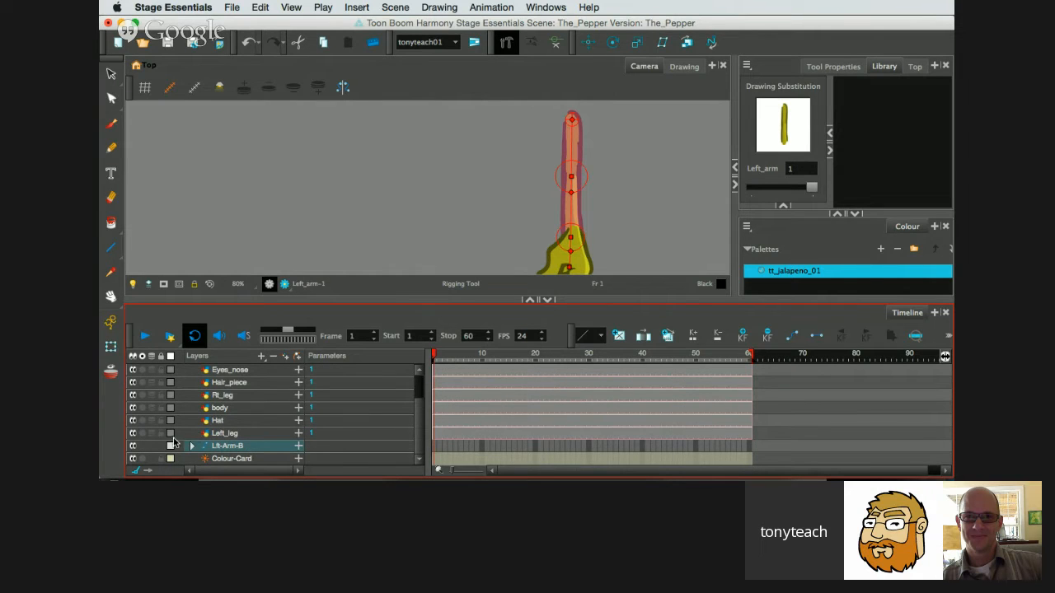
pyautogui.click(191, 445)
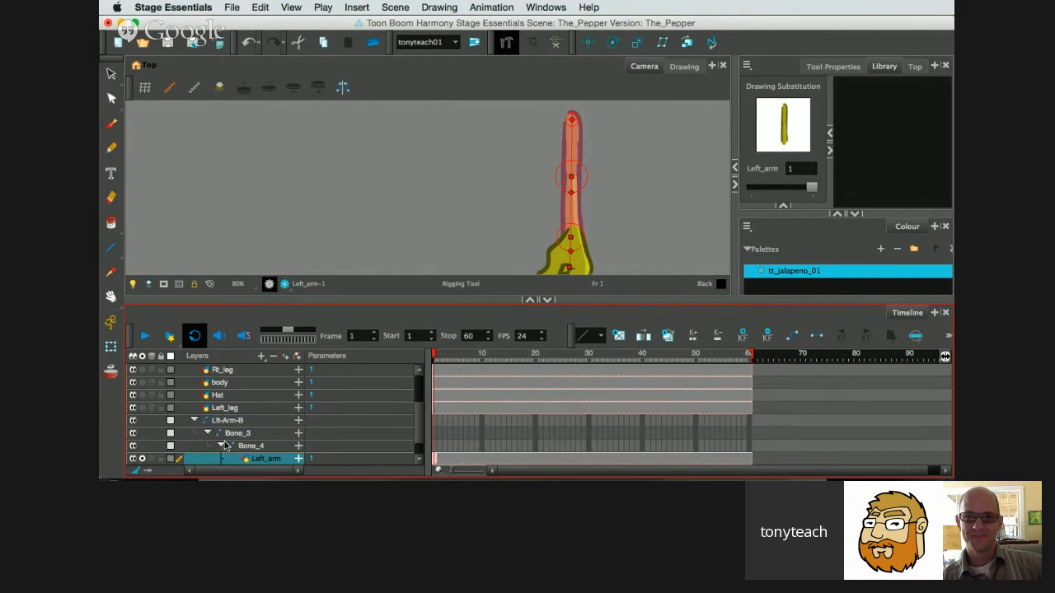
pyautogui.scroll(-1, 225, 448)
pyautogui.click(142, 447)
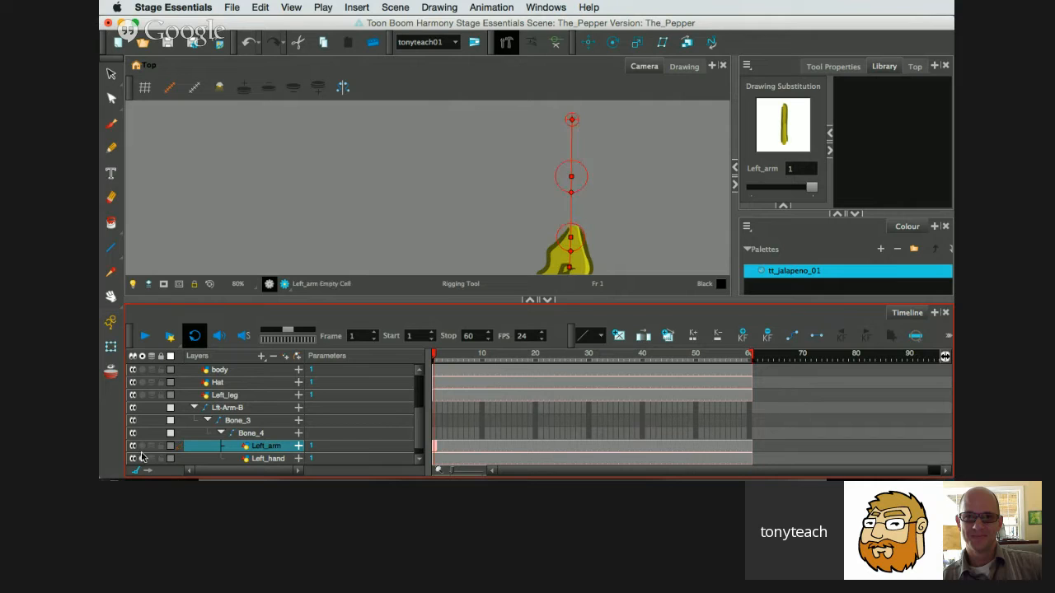
pyautogui.click(141, 459)
pyautogui.scroll(-2, 312, 231)
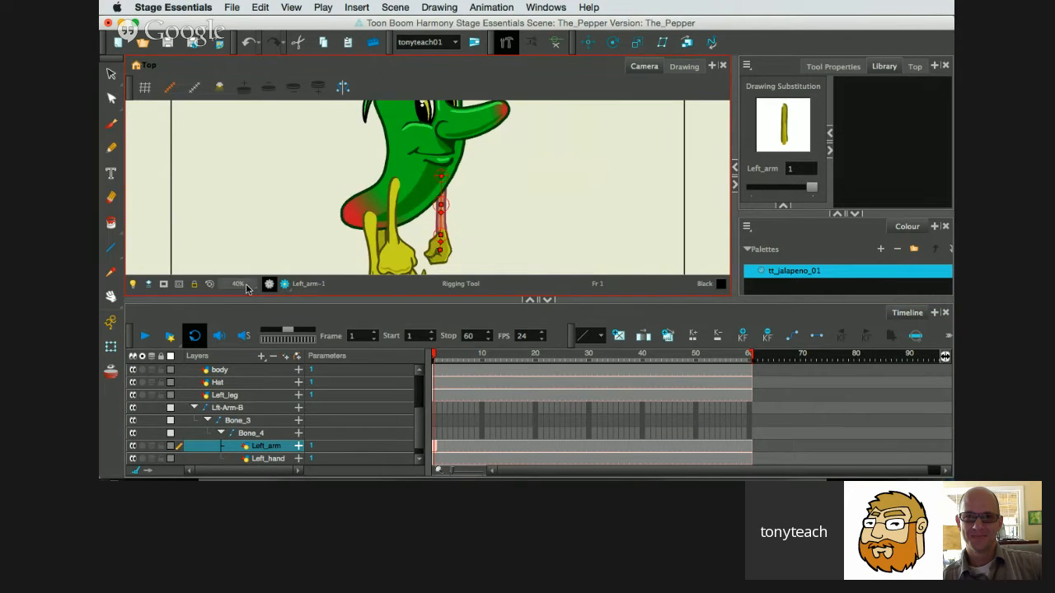
# Pose the left arm with the Transform tool, swinging the forearm up and forward and adjusting the hand, and collapse the Lft-Arm-B hierarchy.
pyautogui.click(110, 346)
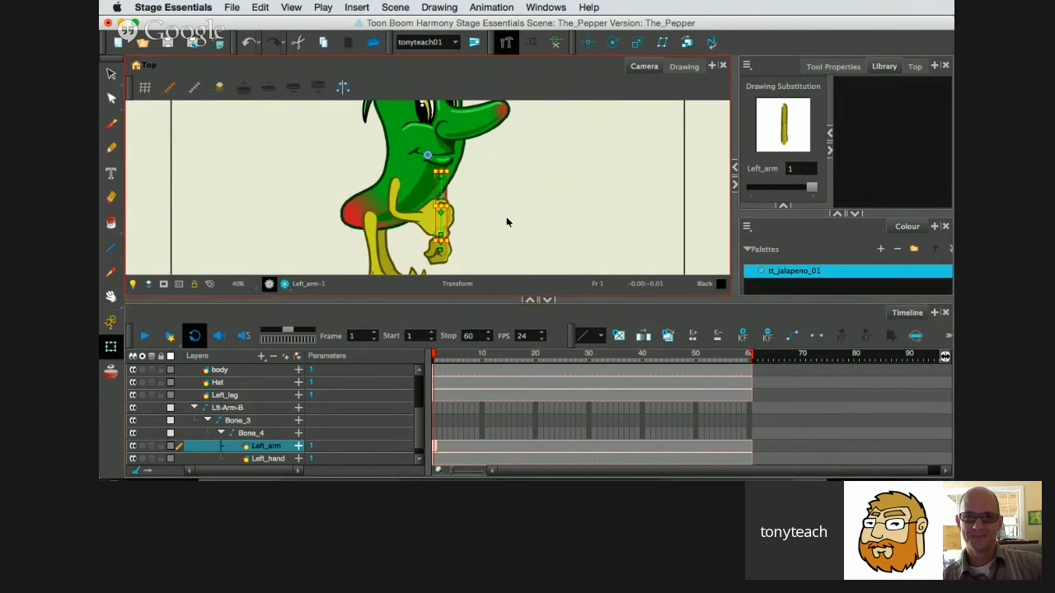
pyautogui.moveTo(458, 215); pyautogui.dragTo(483, 198)
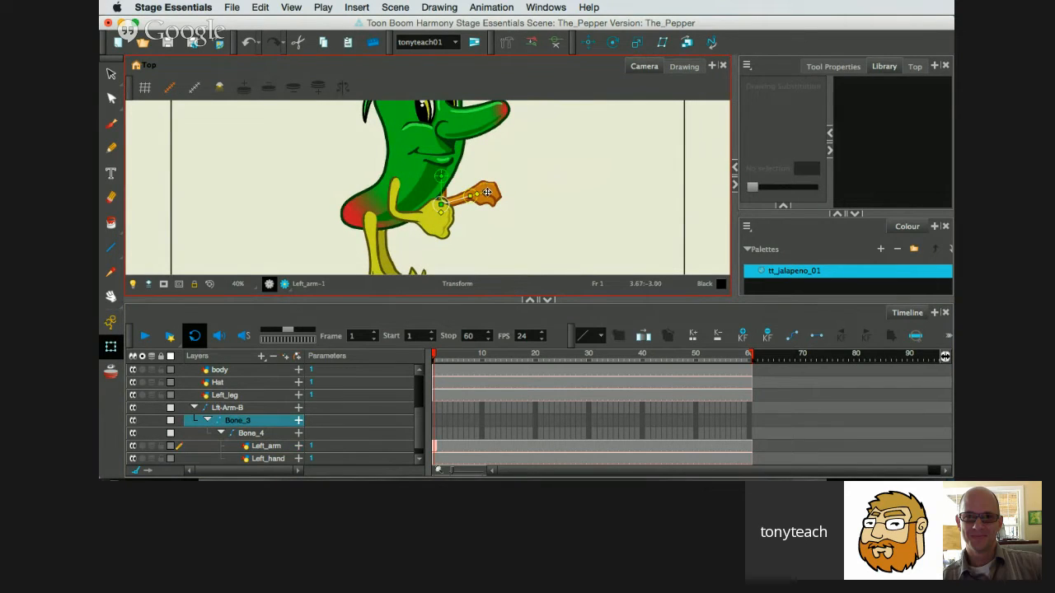
pyautogui.moveTo(481, 192); pyautogui.dragTo(485, 198)
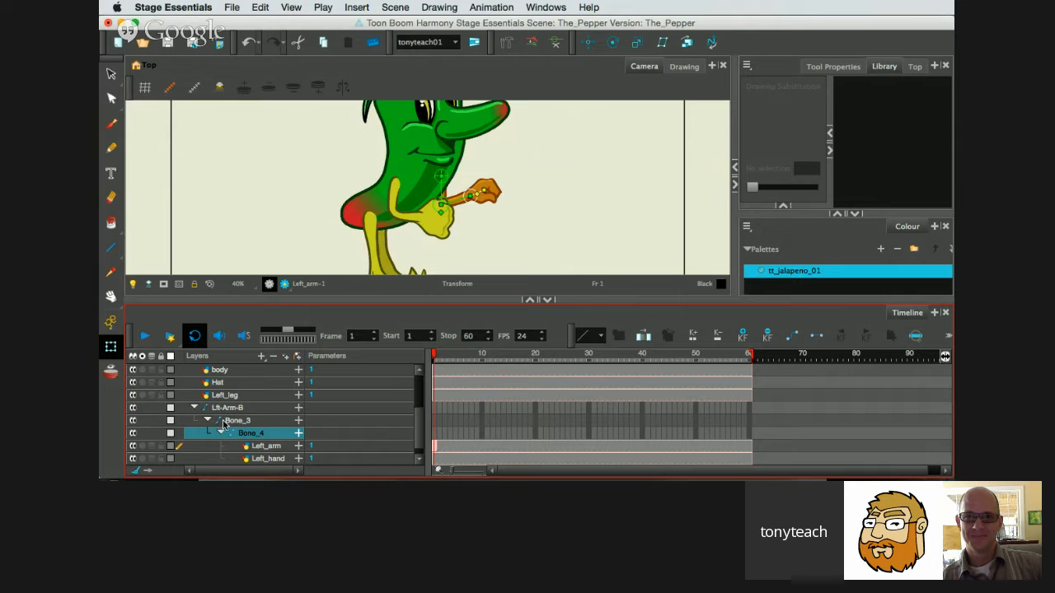
pyautogui.click(194, 409)
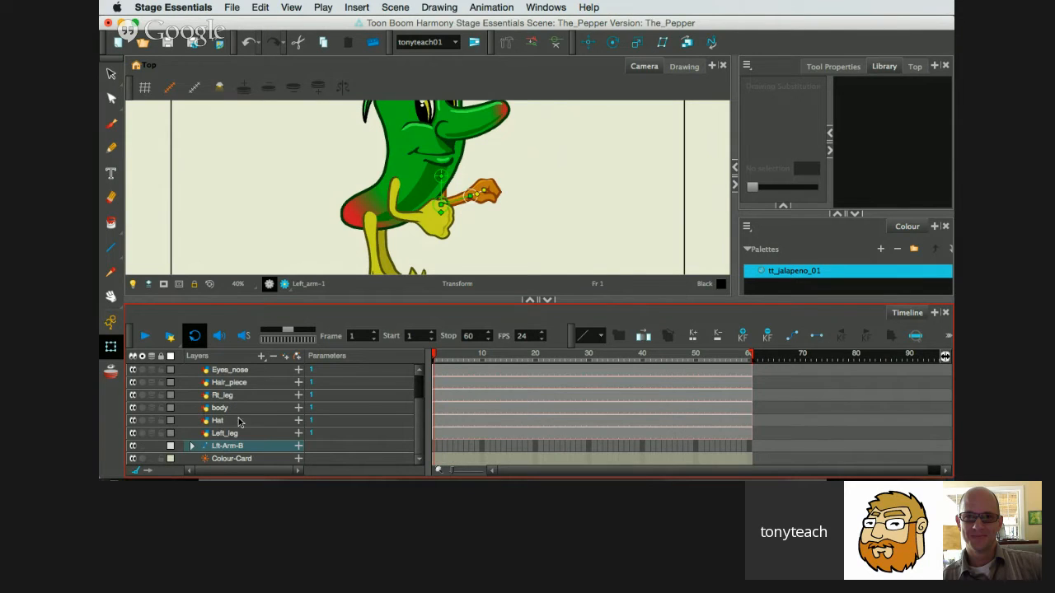
# Select the Rt_leg drawing, activate the Rigging tool and solo the leg's layer.
pyautogui.moveTo(464, 239); pyautogui.dragTo(527, 191)
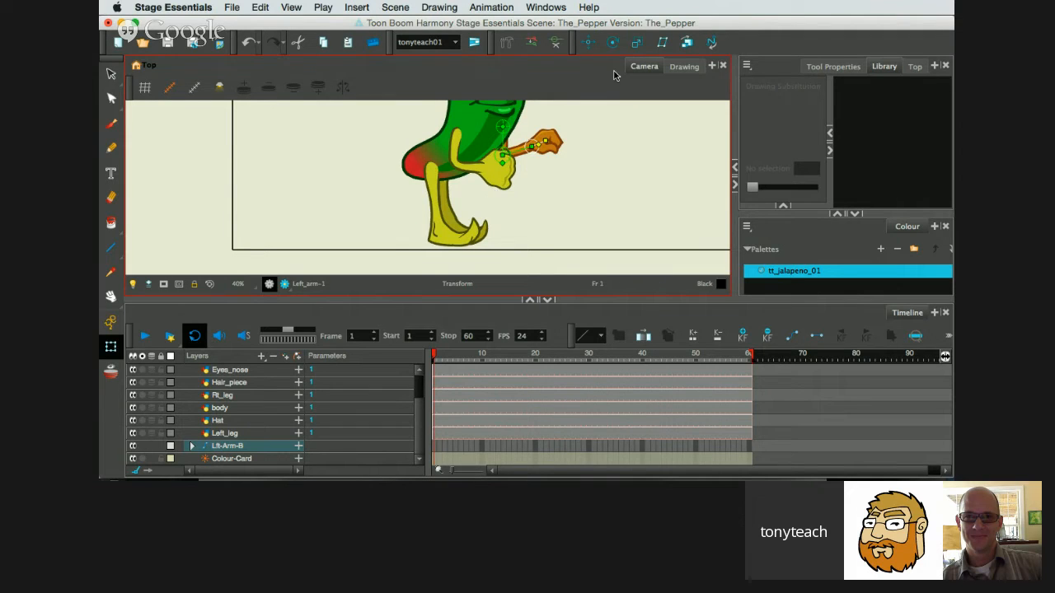
pyautogui.click(233, 399)
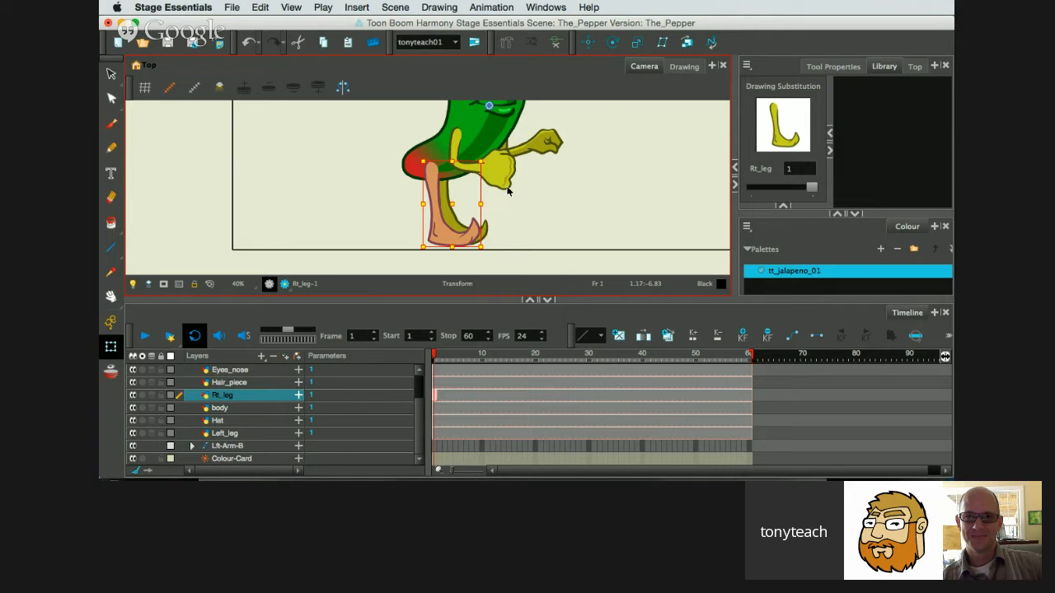
pyautogui.press('space')
pyautogui.moveTo(533, 175); pyautogui.dragTo(535, 205)
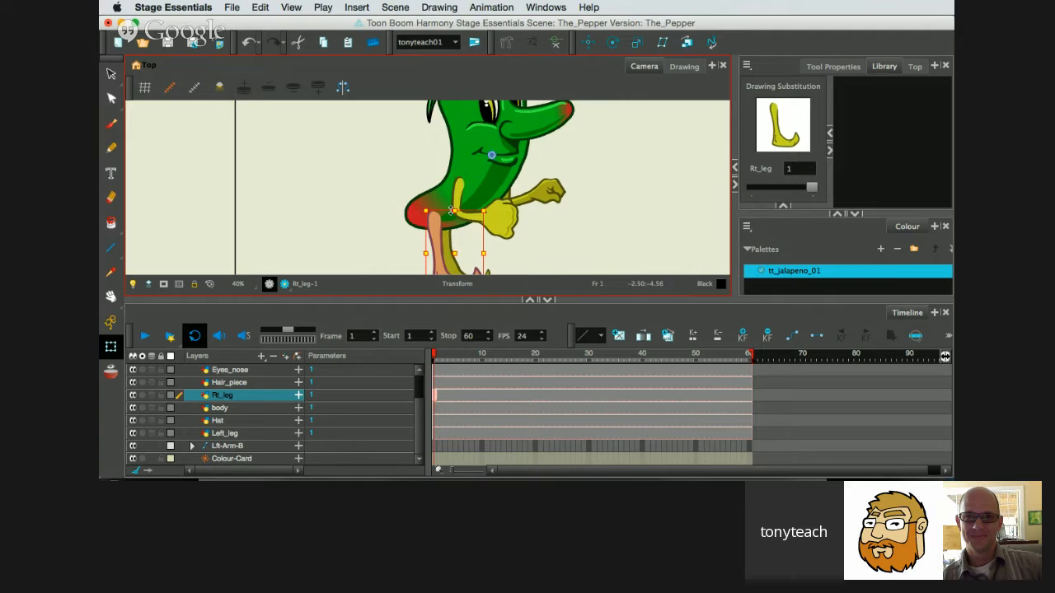
pyautogui.press('space')
pyautogui.moveTo(533, 223); pyautogui.dragTo(536, 177)
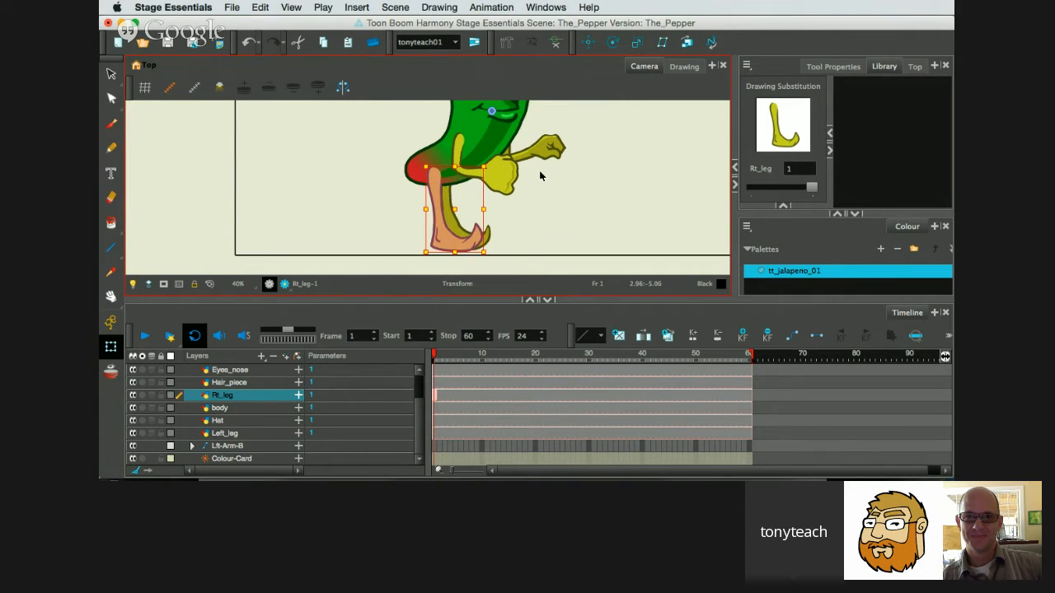
pyautogui.click(509, 45)
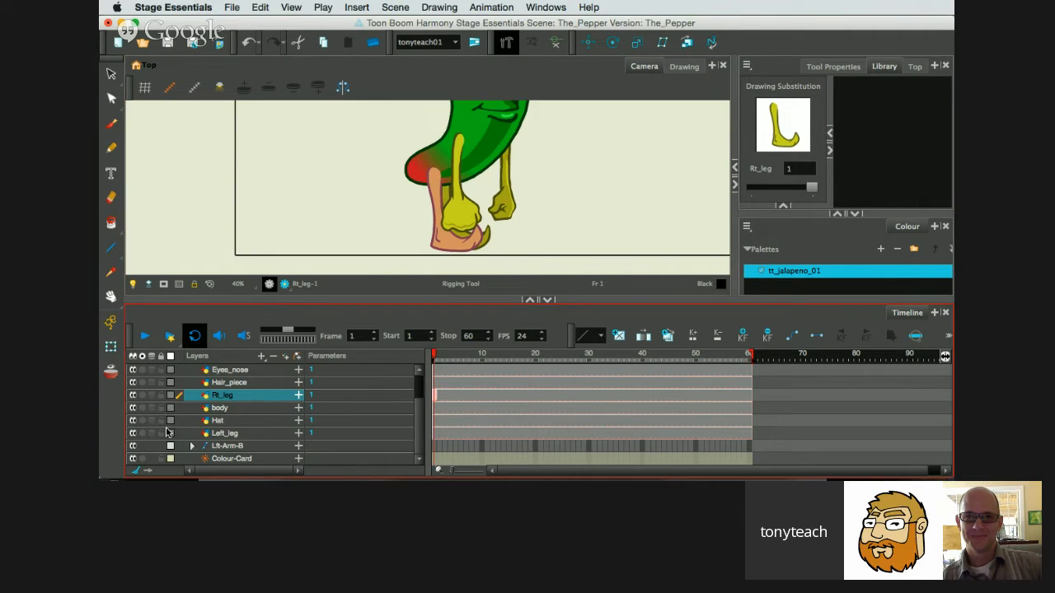
pyautogui.click(142, 396)
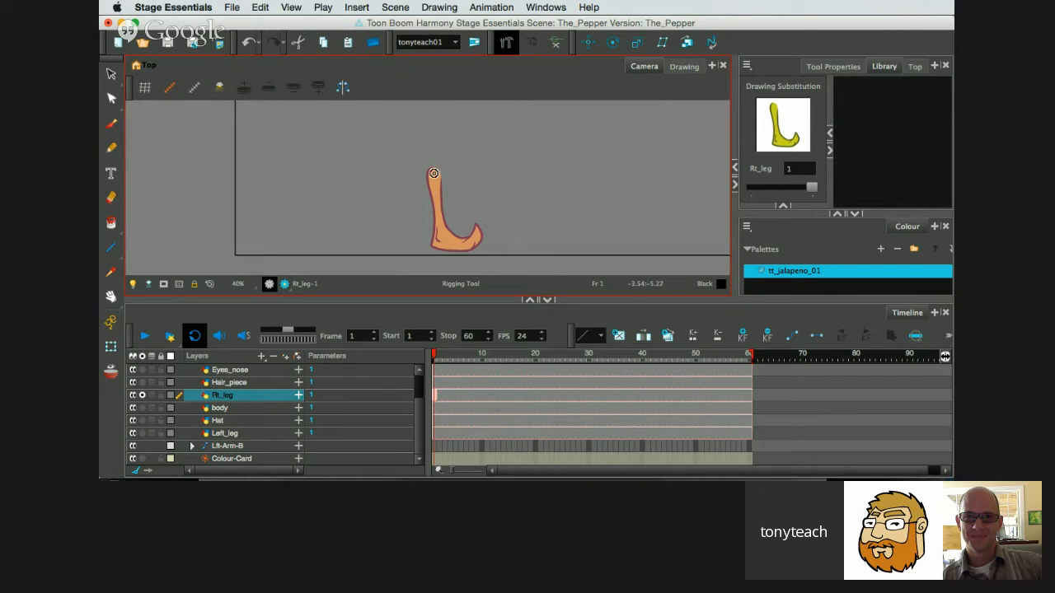
# Build a three-bone chain on the right leg: hip to knee, knee to ankle, and ankle to toe.
pyautogui.moveTo(433, 174)
pyautogui.mouseDown()
pyautogui.moveTo(437, 226)
pyautogui.moveTo(440, 207)
pyautogui.mouseUp()
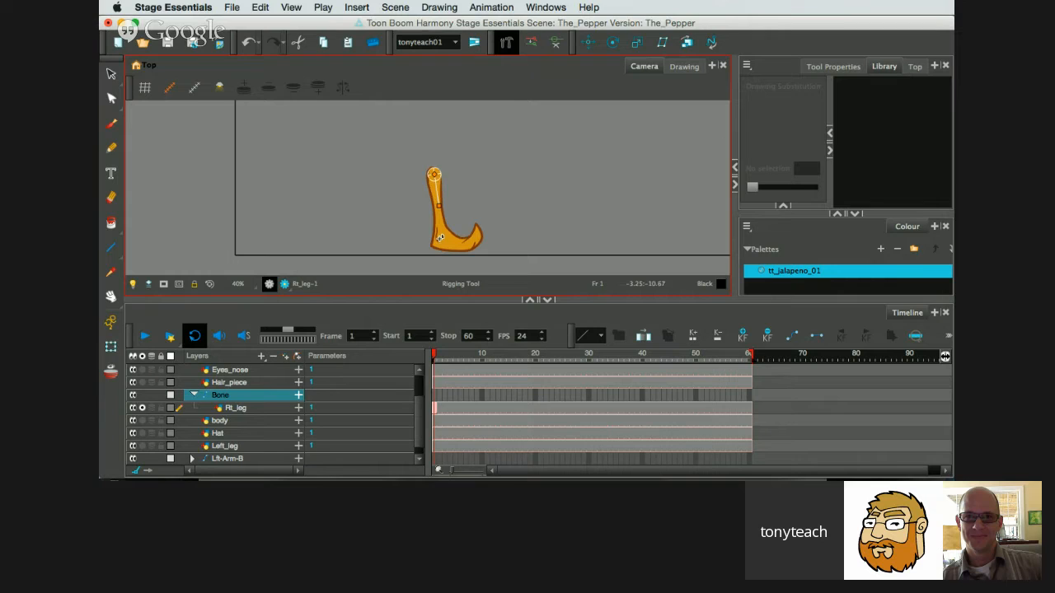
pyautogui.click(439, 238)
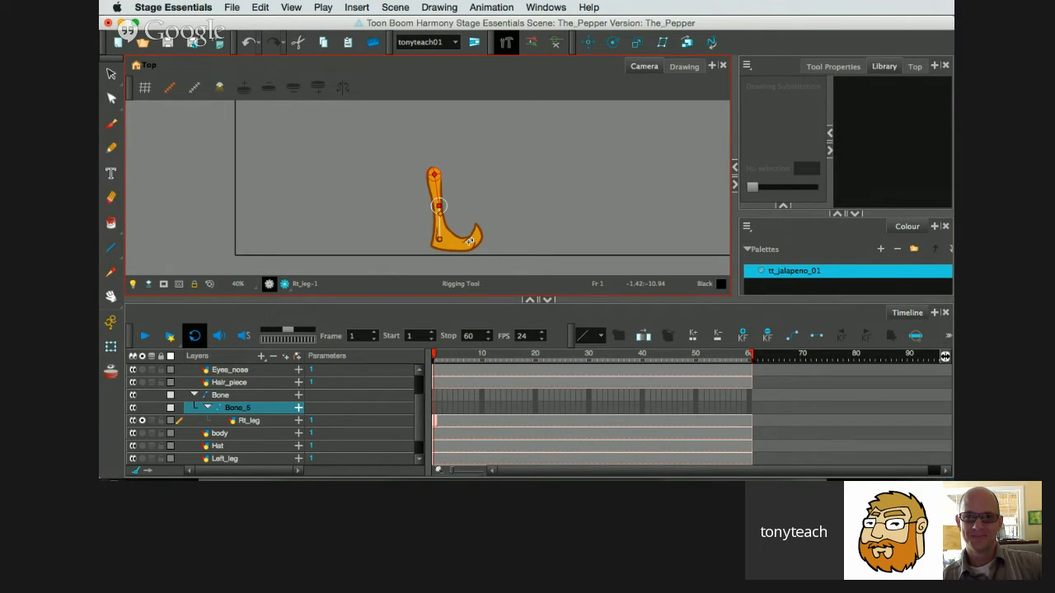
pyautogui.click(439, 238)
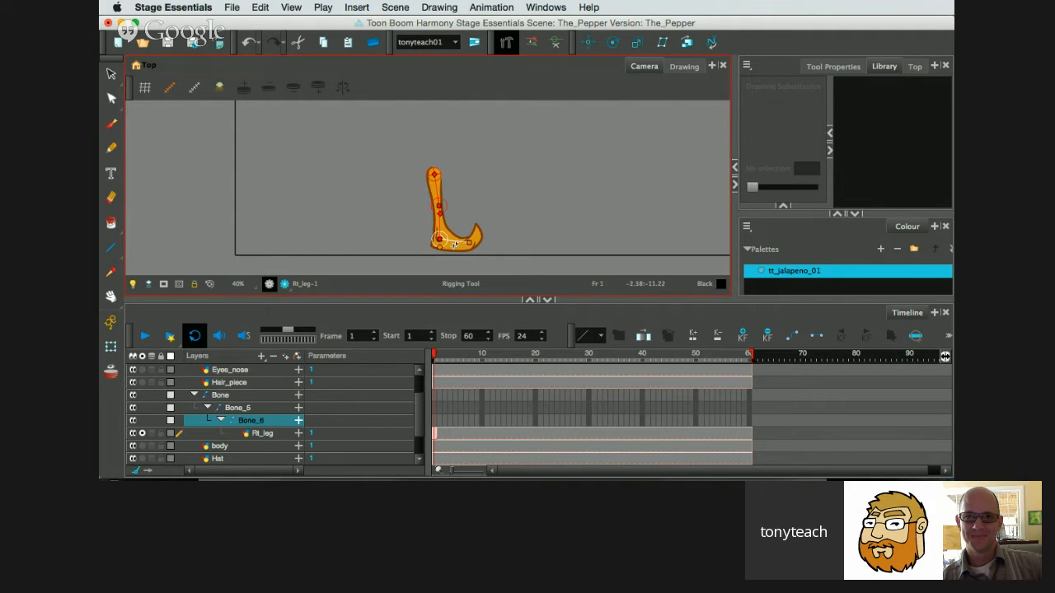
# Reposition the right leg's ankle joint slightly up and forward and lower the foot bone's end point.
pyautogui.moveTo(439, 240); pyautogui.dragTo(443, 238)
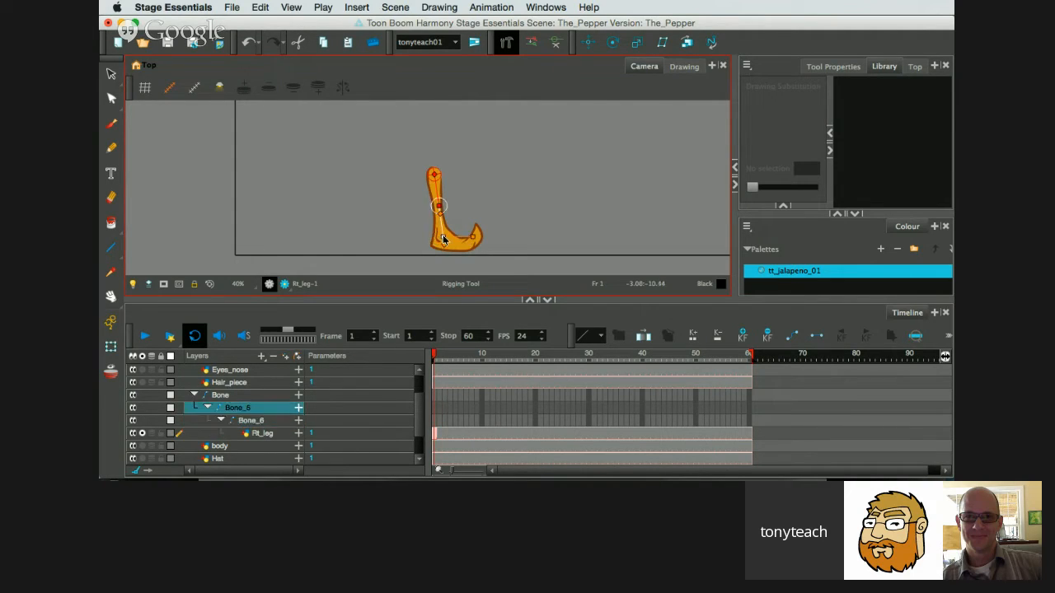
pyautogui.click(469, 247)
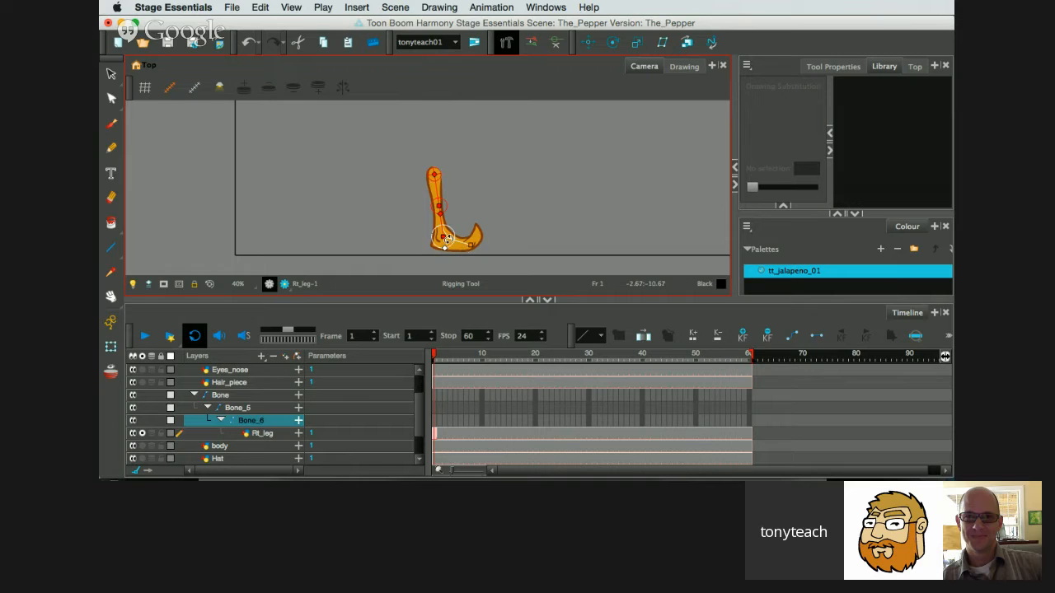
pyautogui.scroll(3, 451, 238)
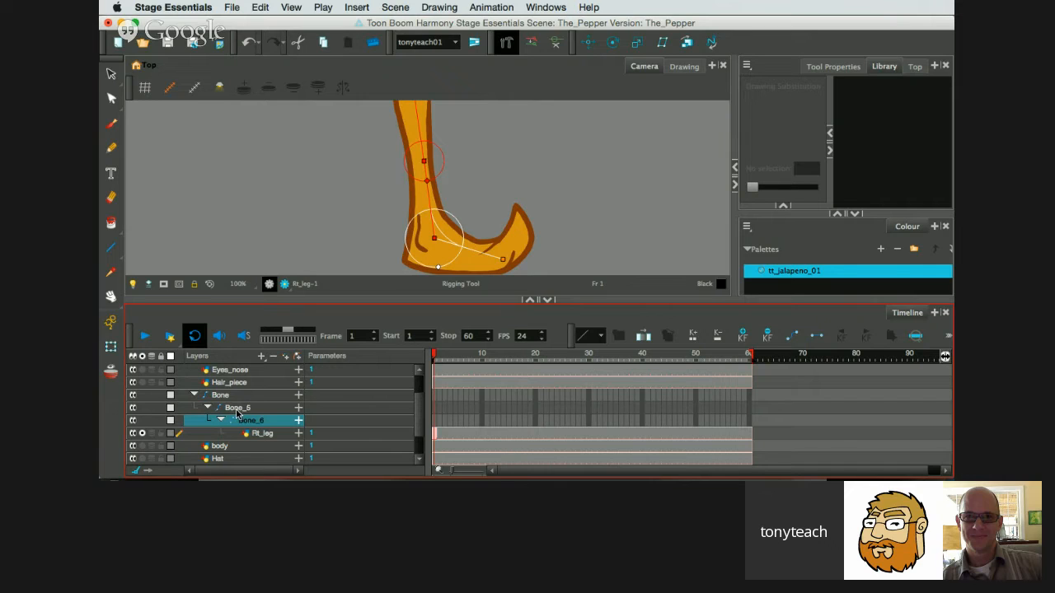
# Rotate the right leg's lower bone slightly backward with the Transform tool.
pyautogui.click(109, 347)
pyautogui.scroll(-2, 435, 212)
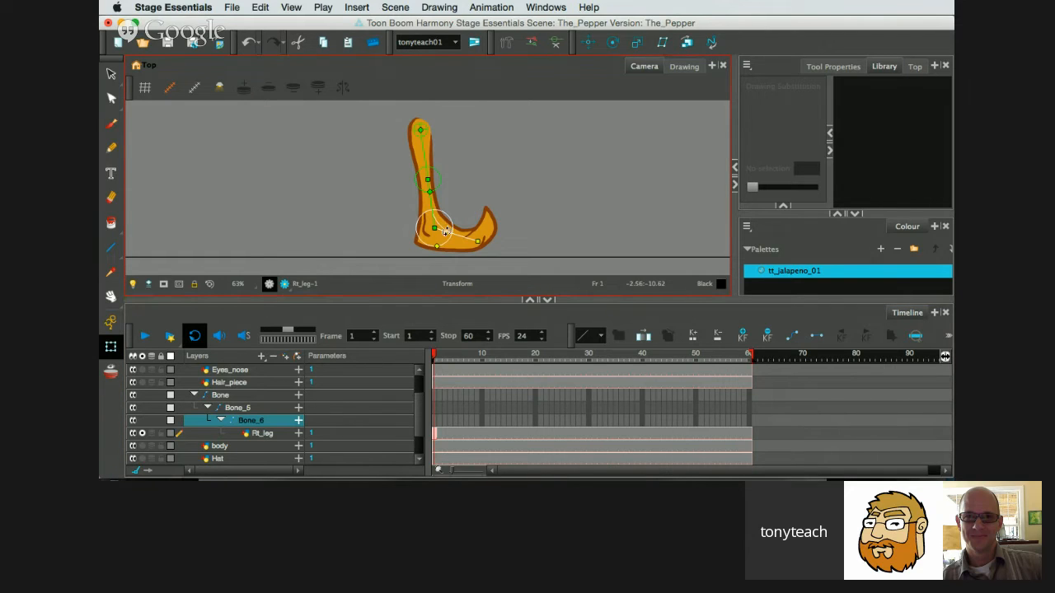
pyautogui.moveTo(445, 231); pyautogui.dragTo(426, 219)
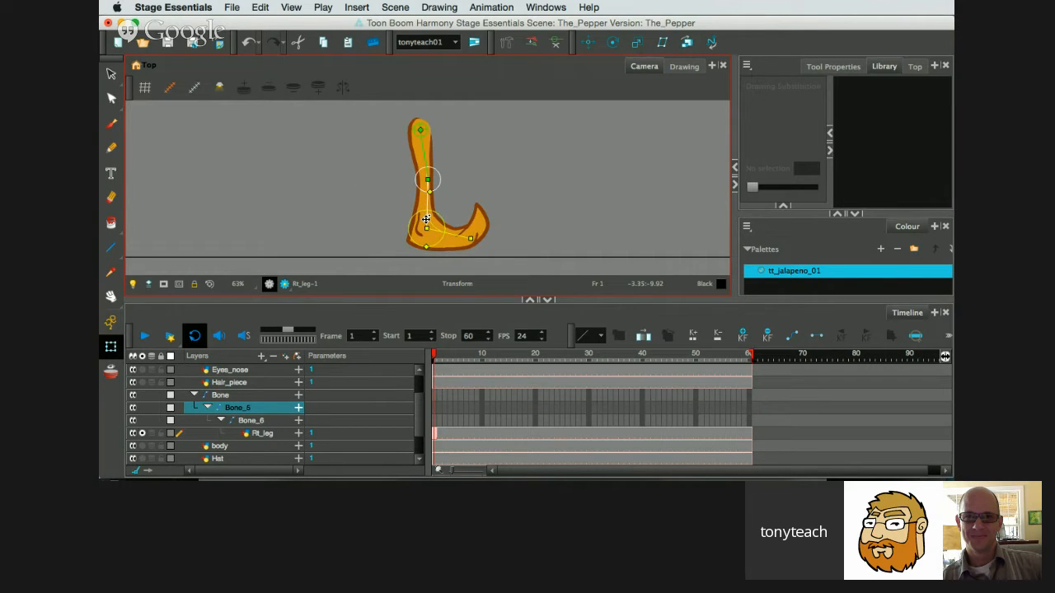
pyautogui.press('super')
# Rename the right leg's top bone layer as Rt-Leg-B and collapse its bone hierarchy.
pyautogui.click(222, 397)
pyautogui.doubleClick(231, 397)
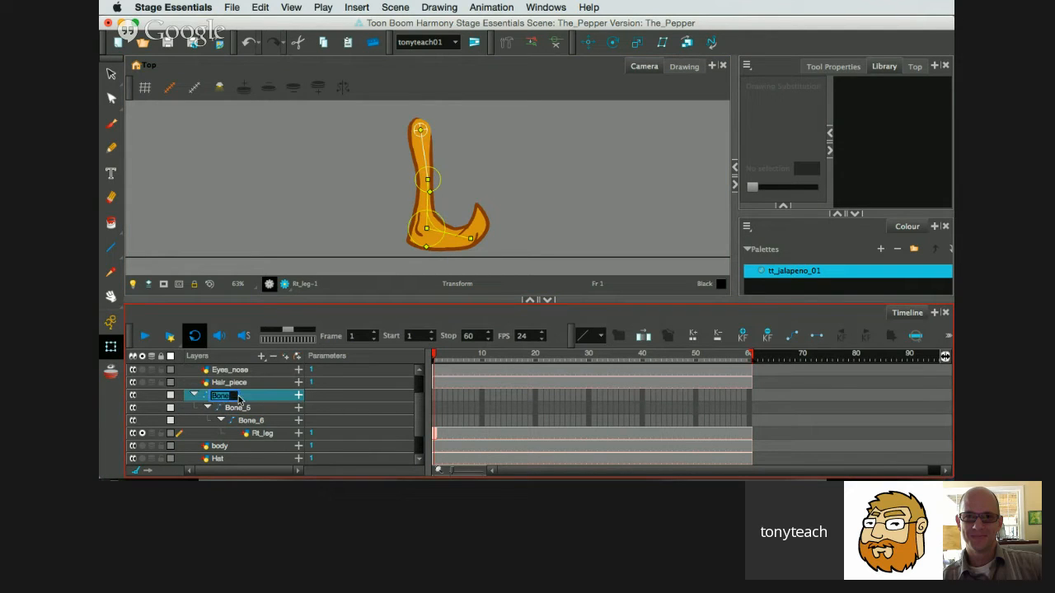
pyautogui.write('Rt-Leg')
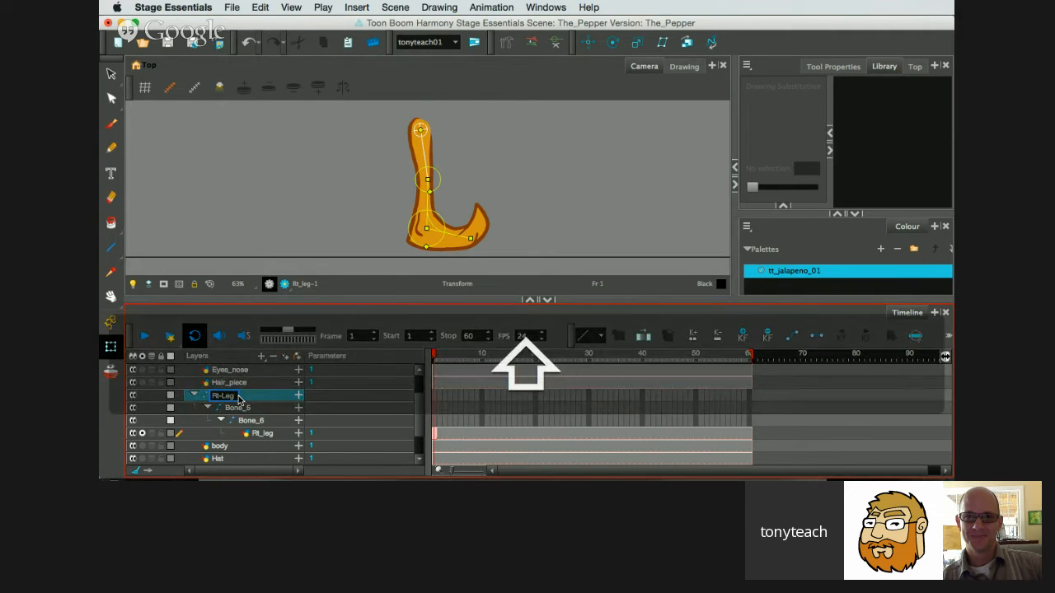
pyautogui.write('_')
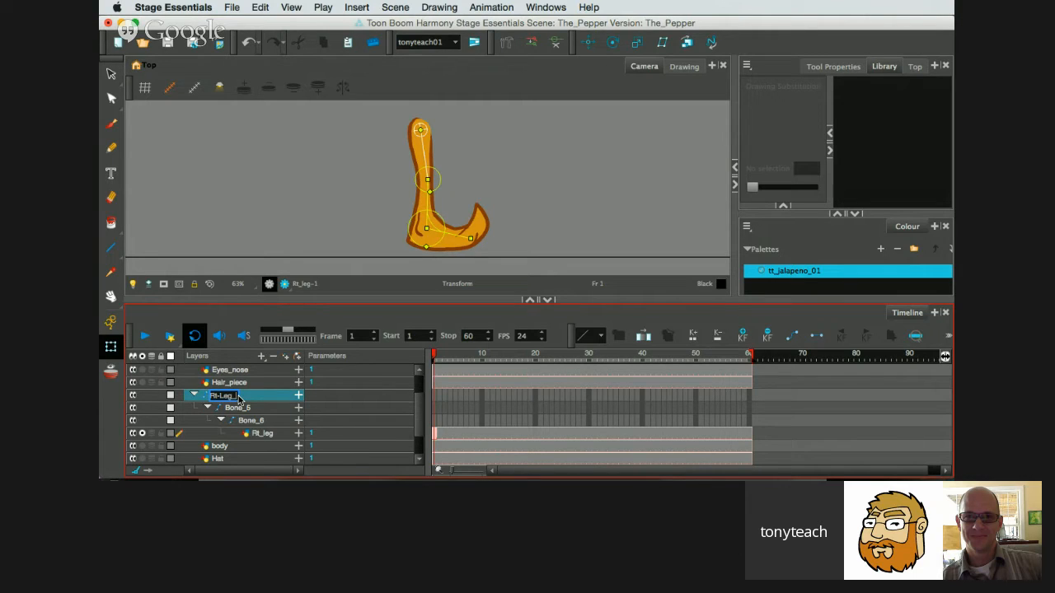
pyautogui.press('BackSpace')
pyautogui.press('Return')
pyautogui.click(193, 395)
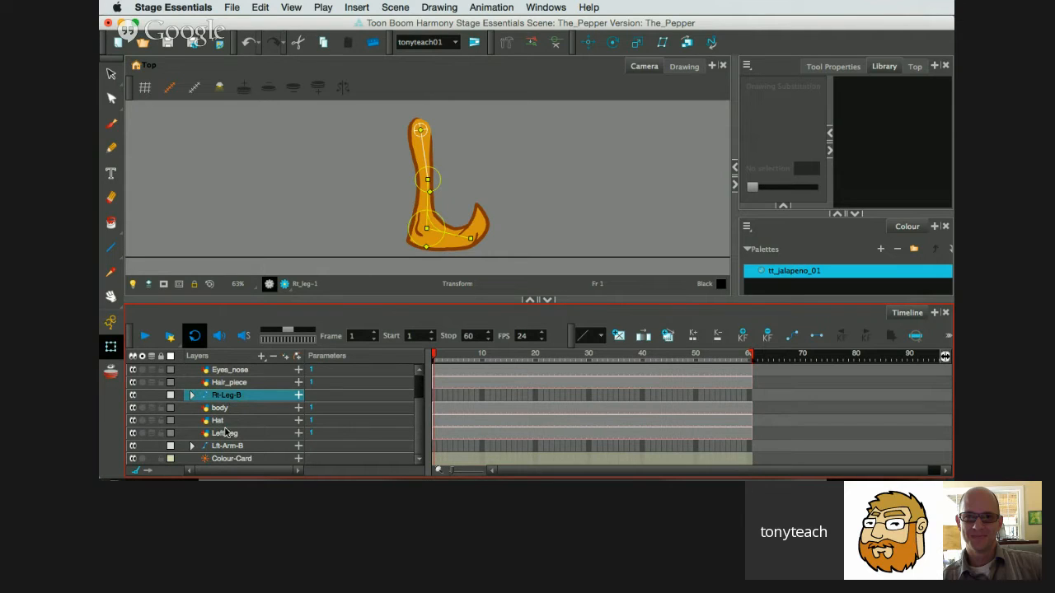
# Switch the solo view from the Rt_leg drawing to Left_leg, leaving Rt-Leg-B collapsed and the Left_leg layer selected.
pyautogui.click(251, 436)
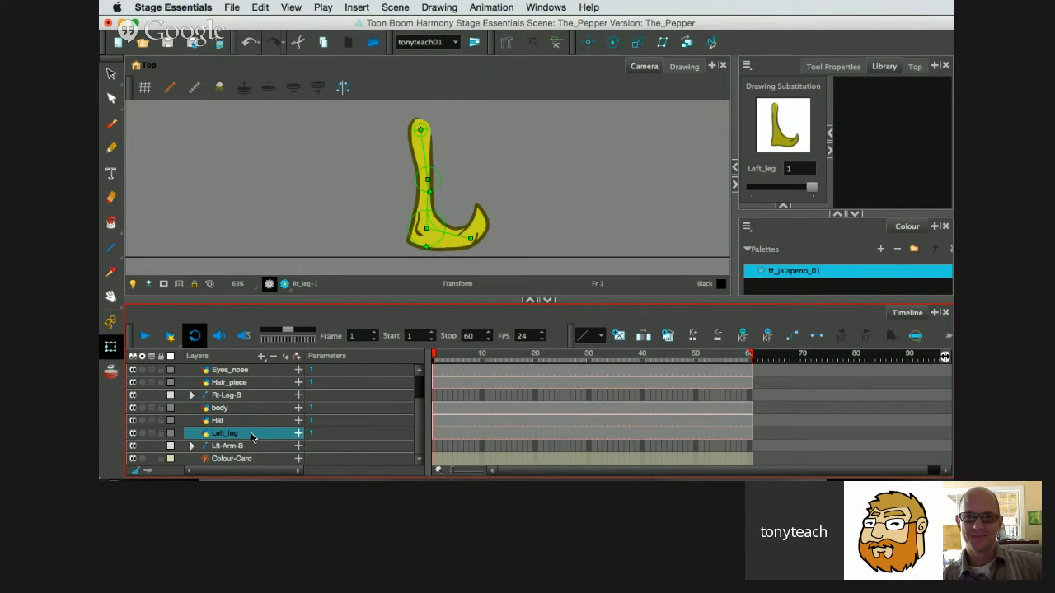
pyautogui.click(144, 434)
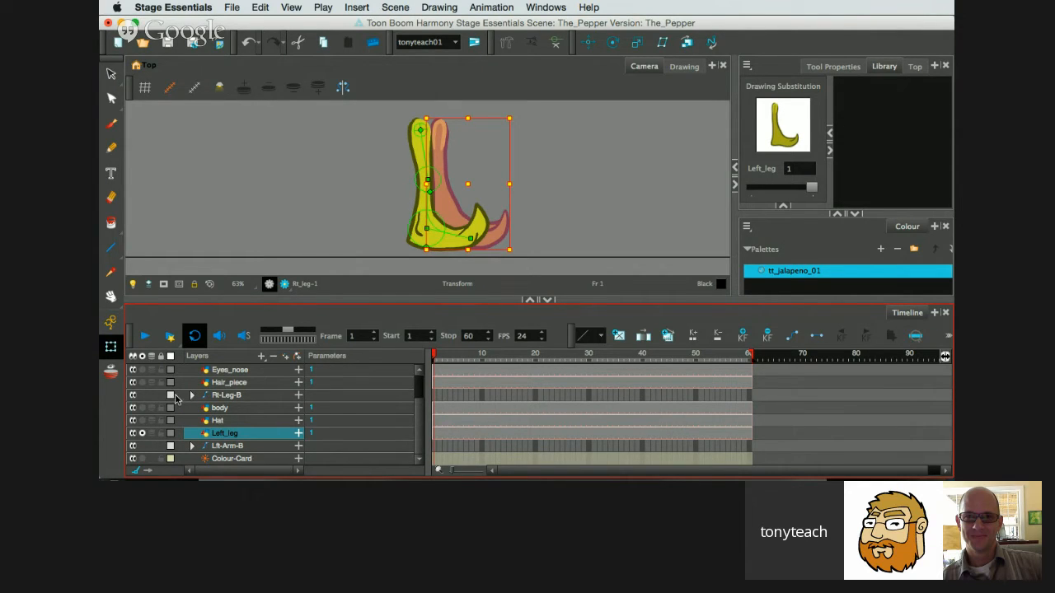
pyautogui.click(193, 395)
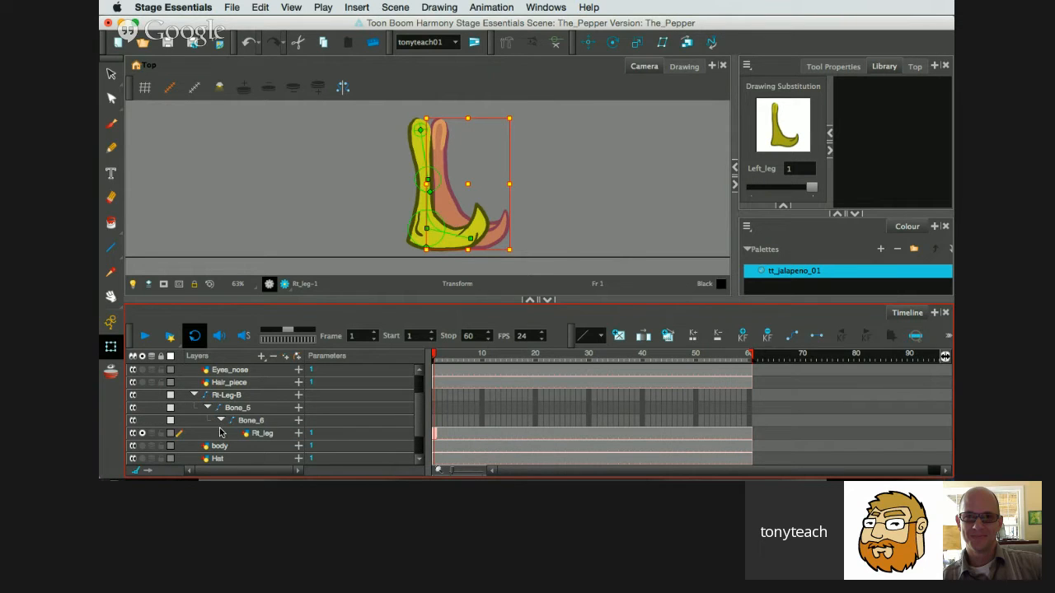
pyautogui.click(247, 433)
pyautogui.click(143, 433)
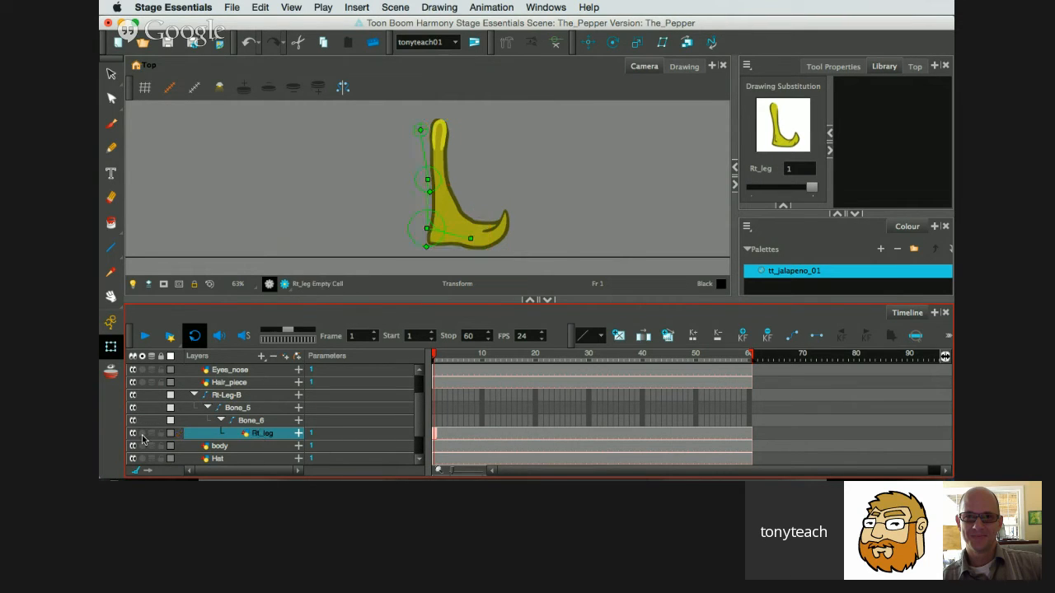
pyautogui.click(194, 396)
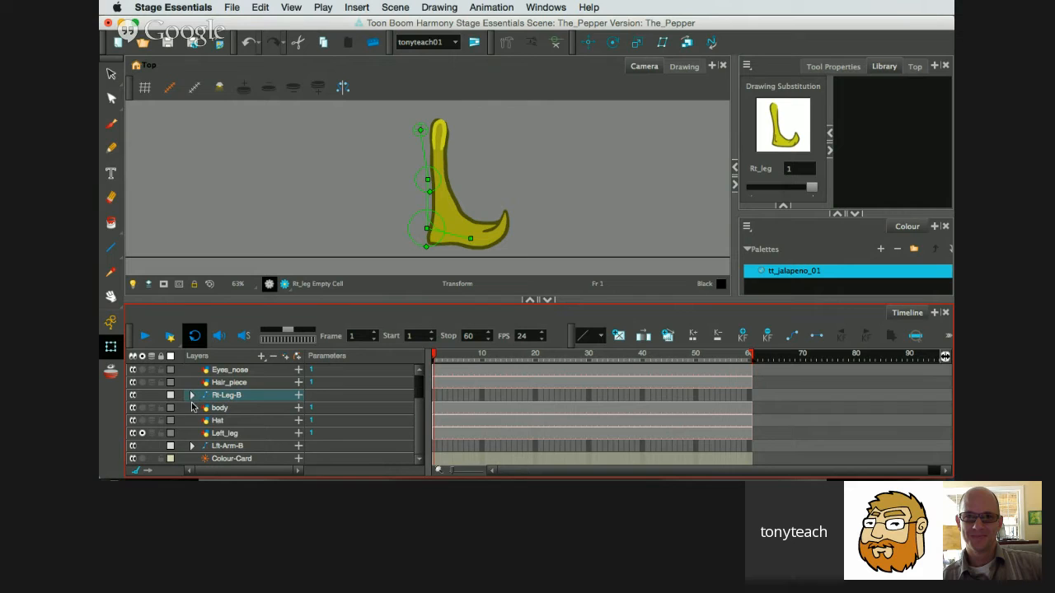
pyautogui.click(252, 434)
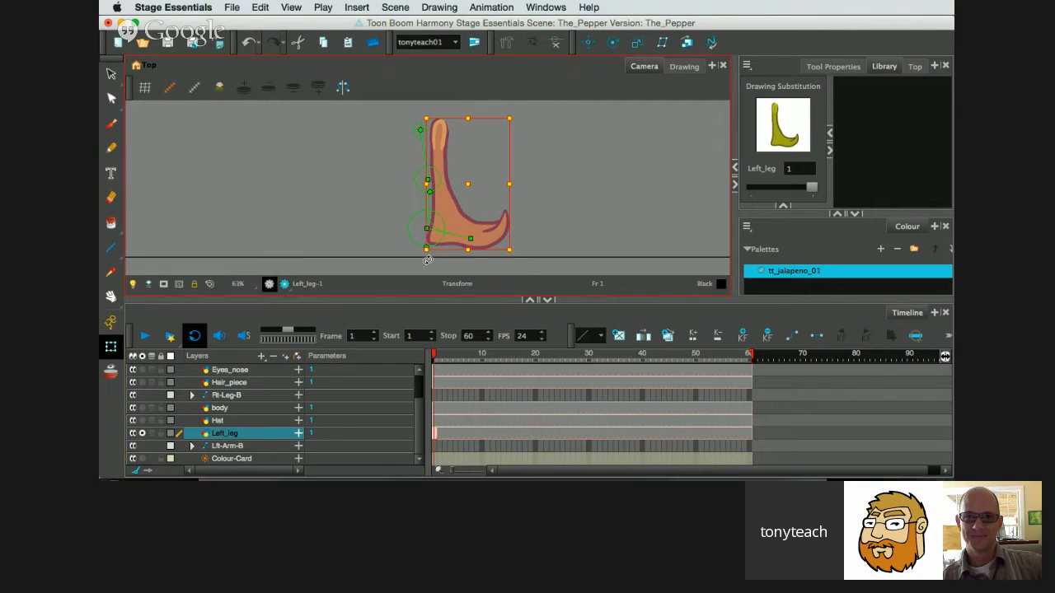
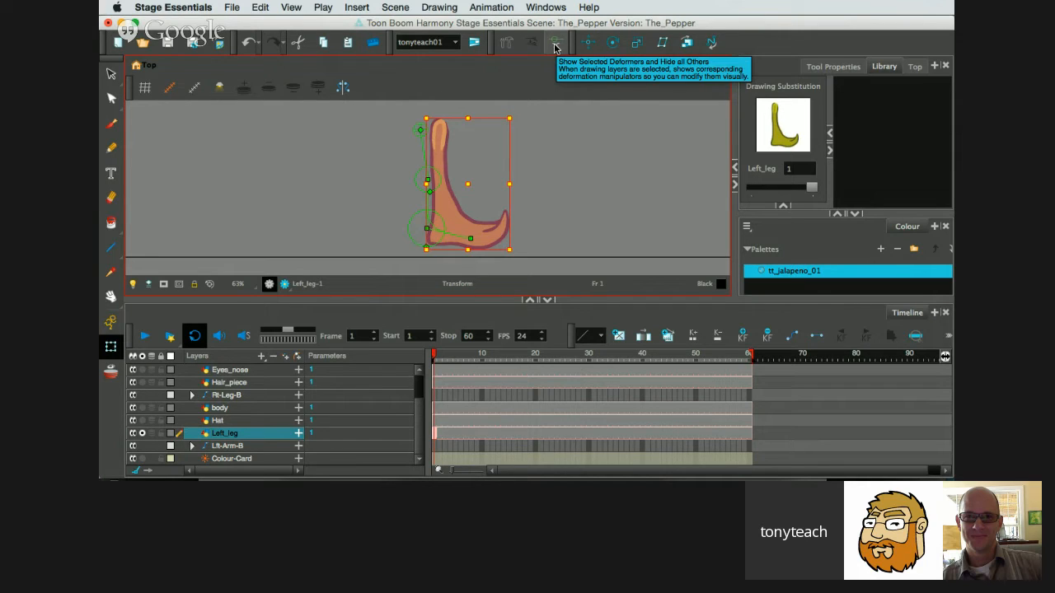
# Hide the right leg's deformation controls and build a three-bone chain through the left leg's hip, knee, ankle and toe with the Rigging tool.
pyautogui.click(554, 45)
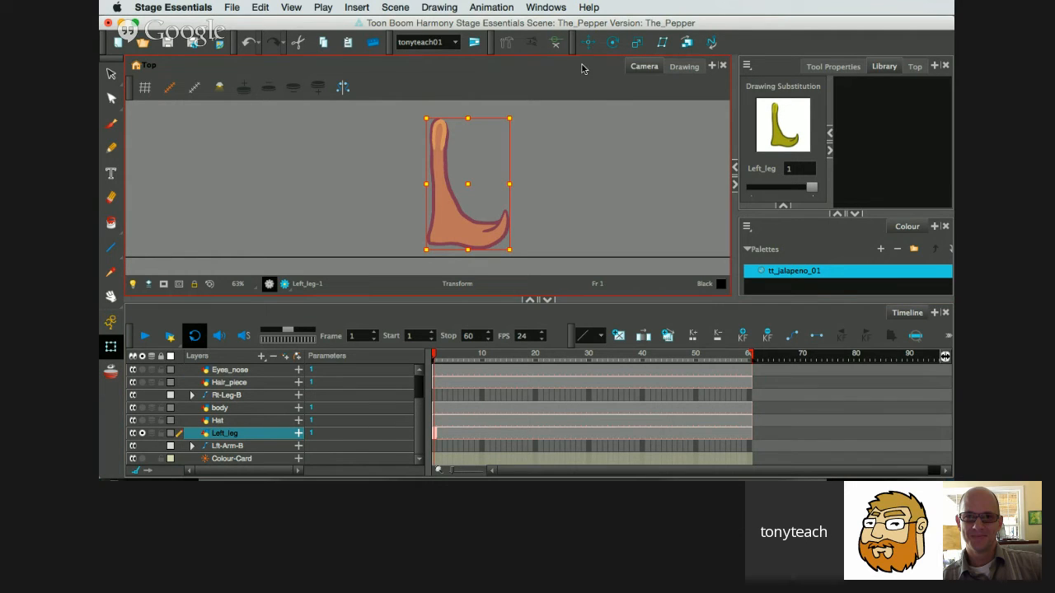
pyautogui.click(505, 44)
pyautogui.click(505, 43)
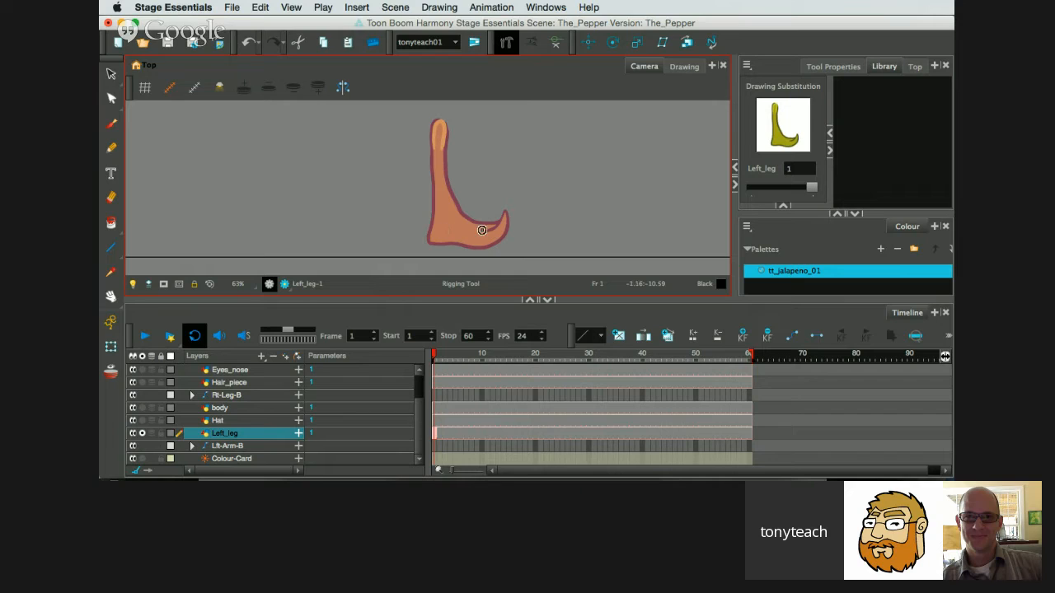
pyautogui.click(438, 124)
pyautogui.click(438, 183)
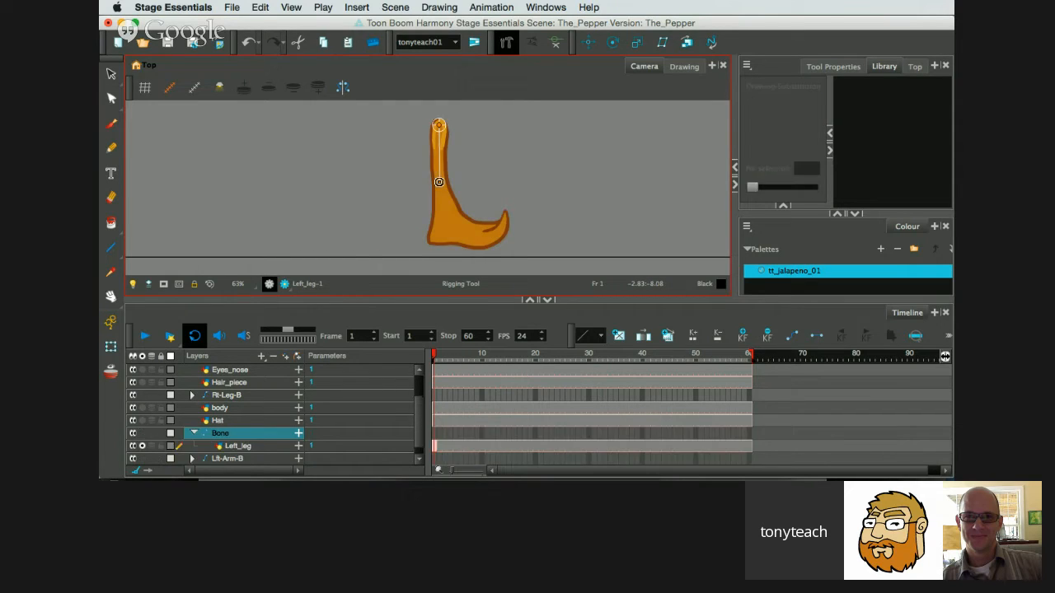
pyautogui.click(442, 231)
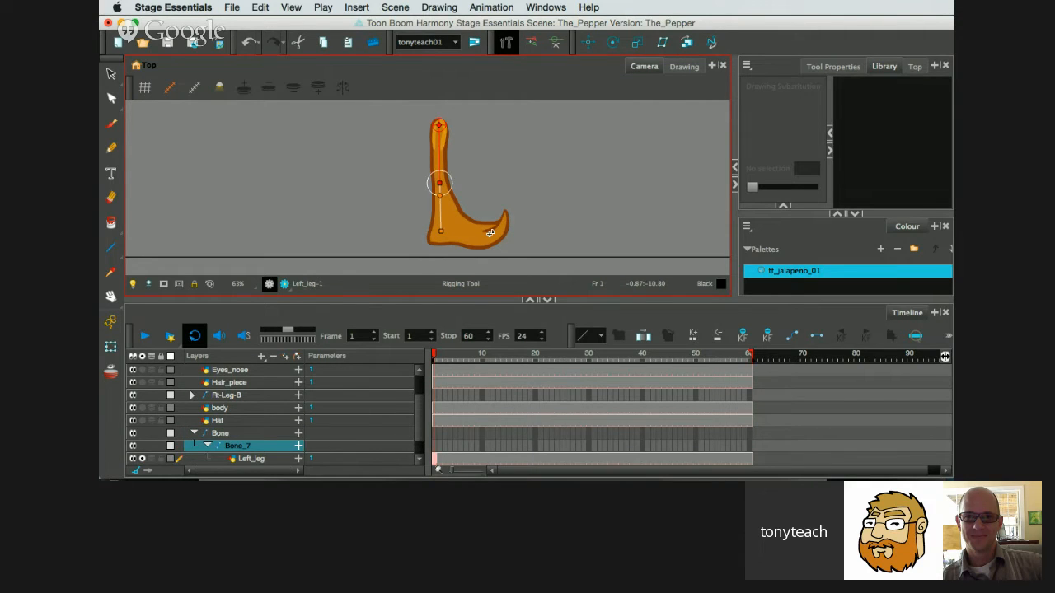
pyautogui.click(490, 233)
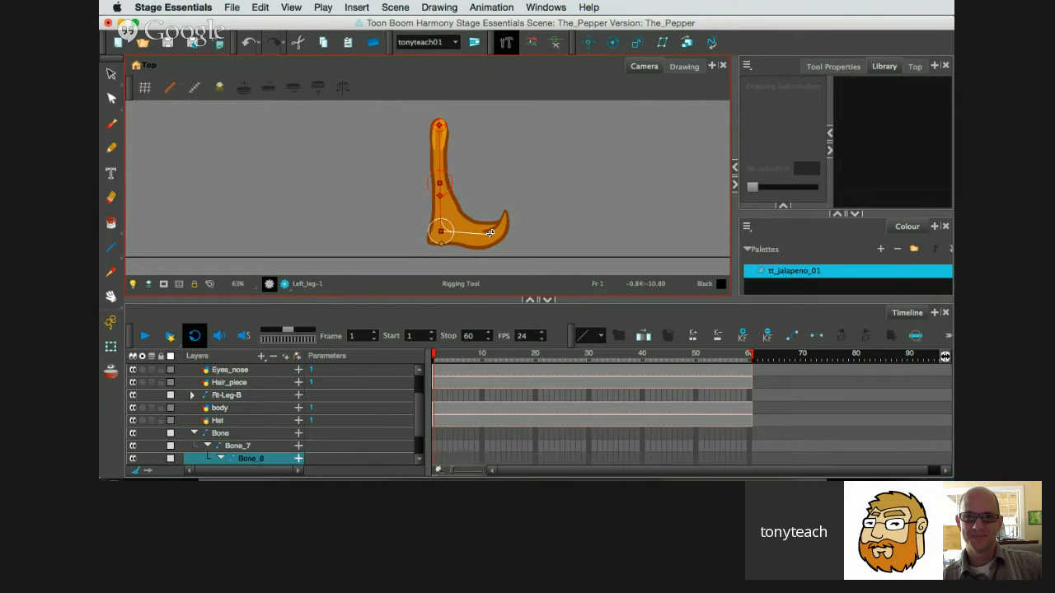
# Move the left leg's ankle joint slightly up and forward, lower the foot bone's end point, and enlarge the ankle joint's radius.
pyautogui.click(441, 229)
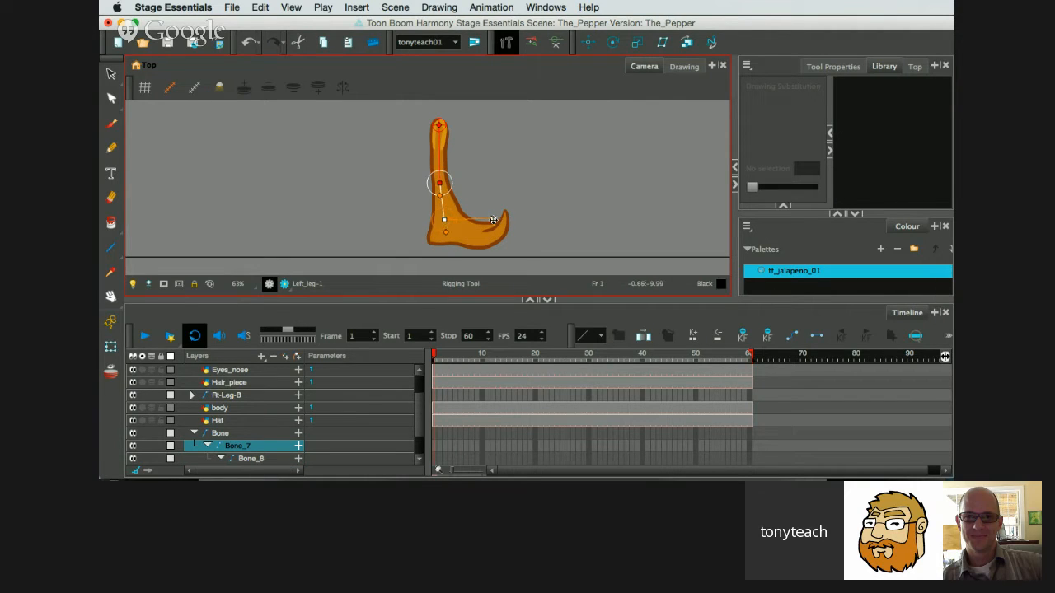
pyautogui.moveTo(492, 220); pyautogui.dragTo(492, 240)
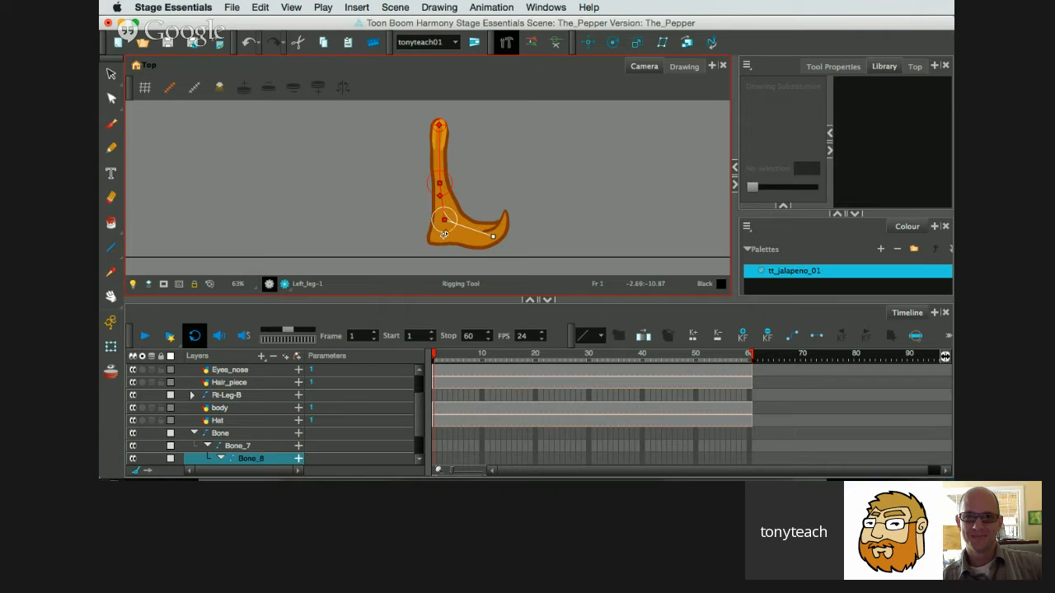
pyautogui.moveTo(447, 233); pyautogui.dragTo(465, 238)
# Rotate the left leg's foot bone and lower leg bone slightly with the Transform tool.
pyautogui.click(112, 347)
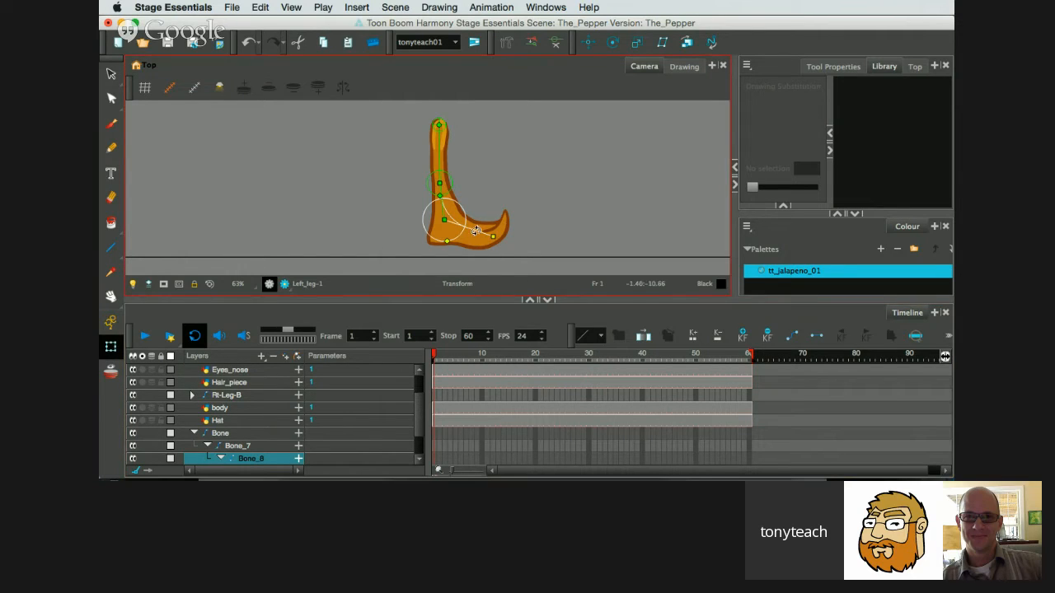
pyautogui.moveTo(475, 230)
pyautogui.mouseDown()
pyautogui.moveTo(462, 242)
pyautogui.moveTo(469, 232)
pyautogui.mouseUp()
pyautogui.click(435, 202)
pyautogui.moveTo(436, 202)
pyautogui.mouseDown()
pyautogui.moveTo(419, 196)
pyautogui.moveTo(462, 205)
pyautogui.moveTo(441, 211)
pyautogui.mouseUp()
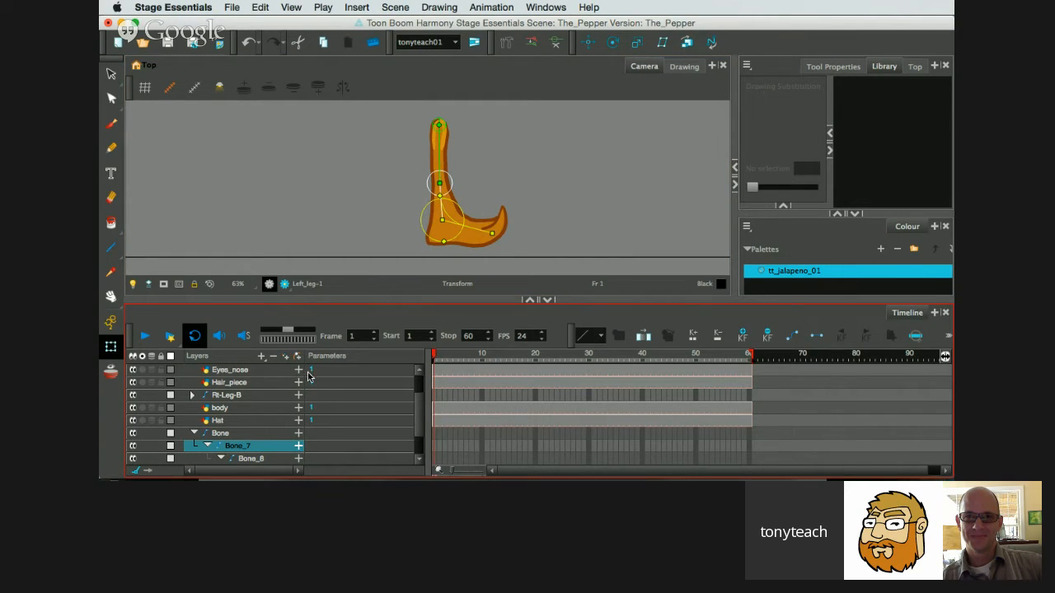
# Rename the left leg's top bone layer as Left-lg-B and collapse its bone hierarchy.
pyautogui.scroll(-2, 235, 437)
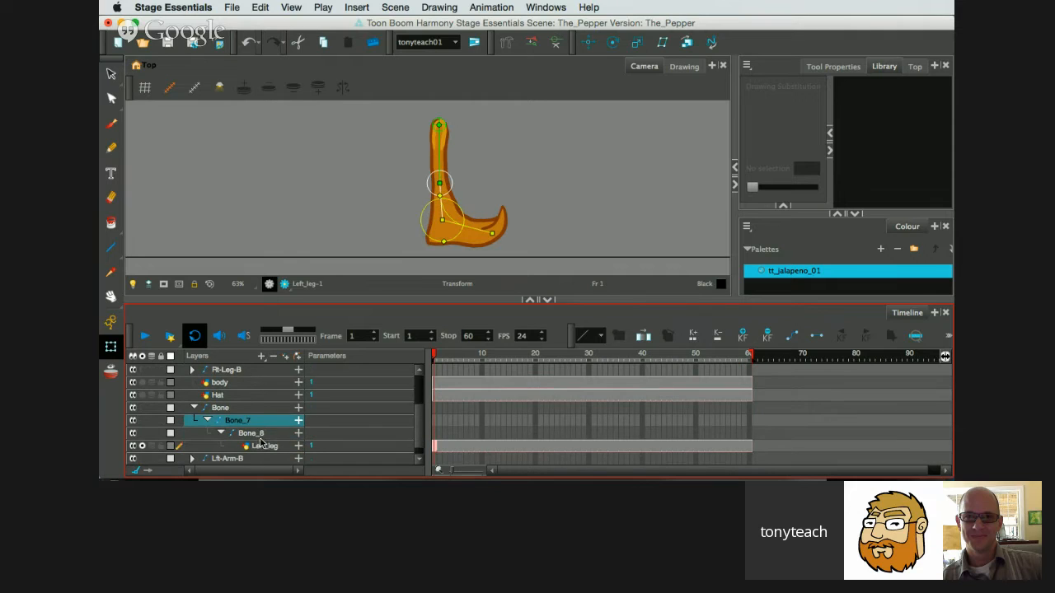
pyautogui.click(230, 409)
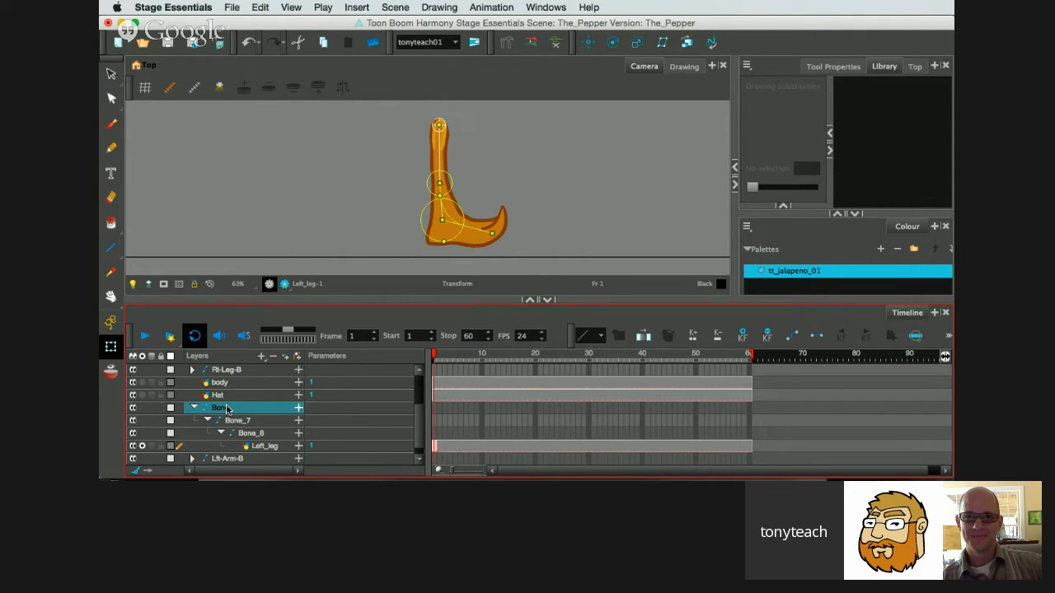
pyautogui.doubleClick(227, 409)
pyautogui.write('Left-')
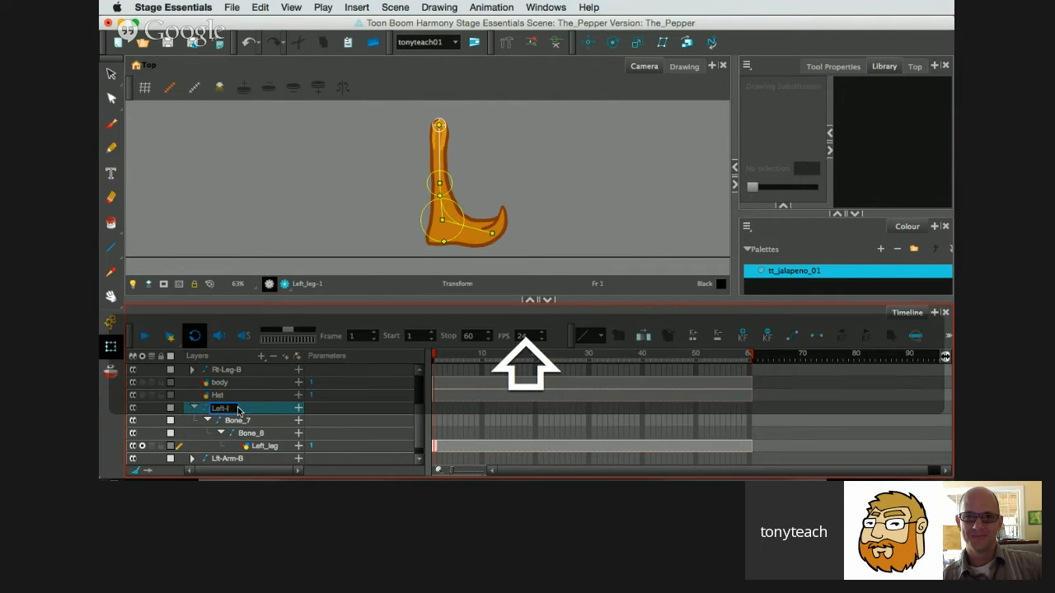
pyautogui.write('leg-B')
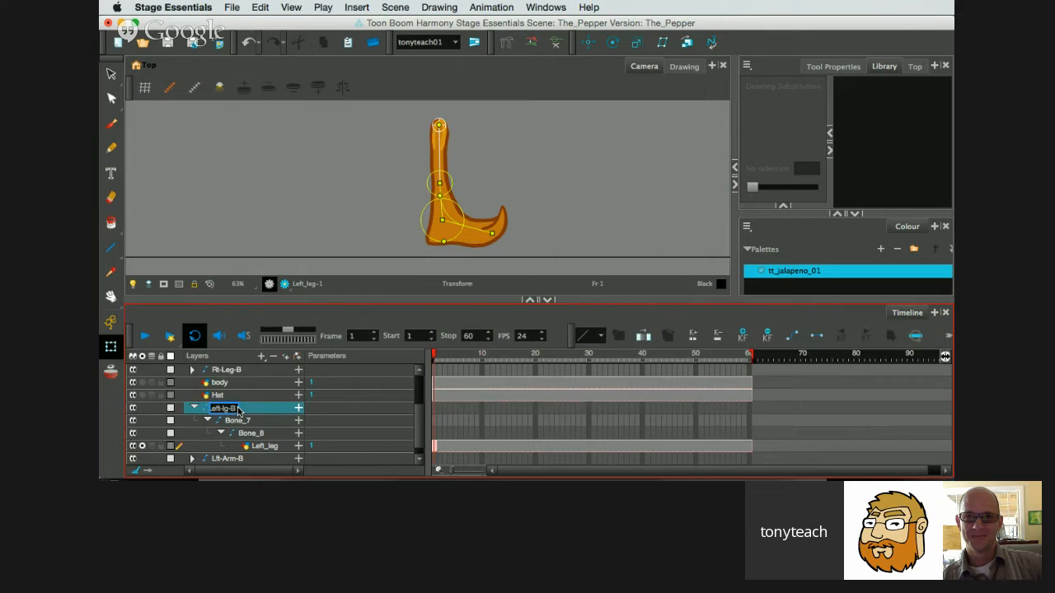
pyautogui.press('Return')
pyautogui.click(195, 408)
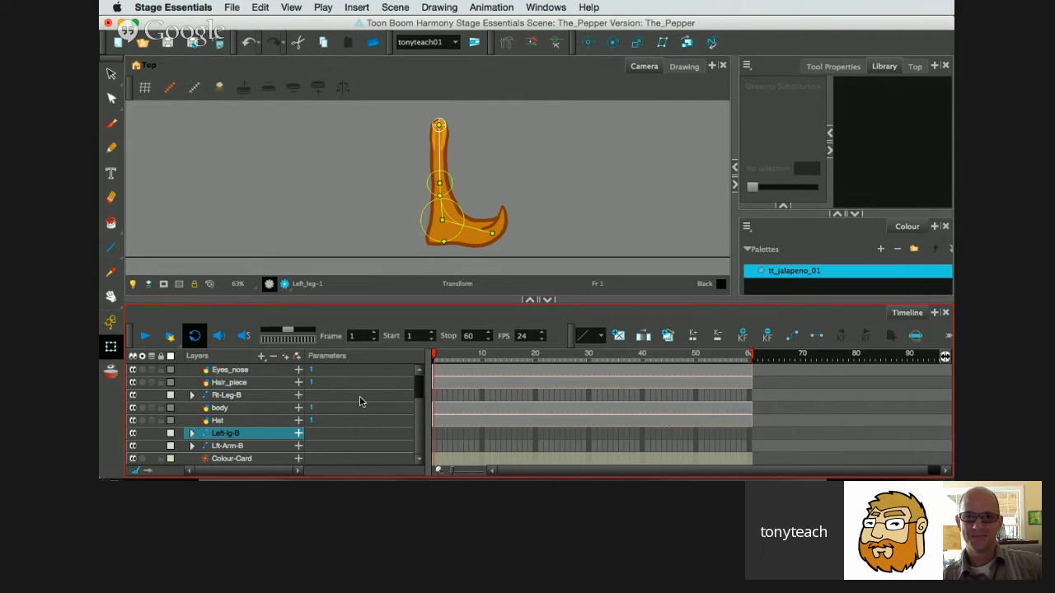
# Turn off the solo view of the Left_leg drawing, leaving its bone hierarchy collapsed.
pyautogui.scroll(3, 356, 402)
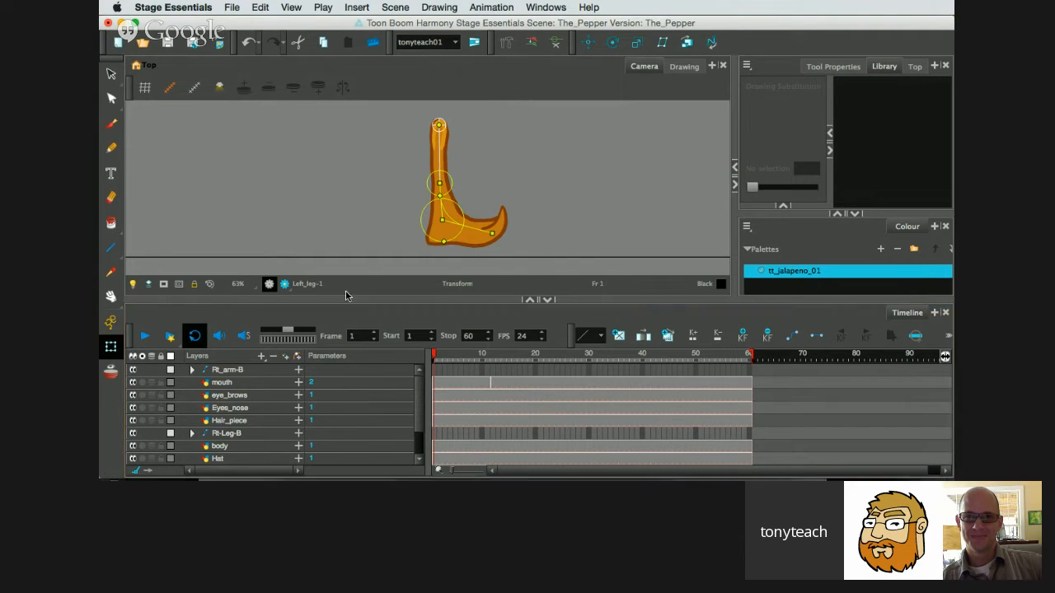
pyautogui.scroll(-3, 371, 412)
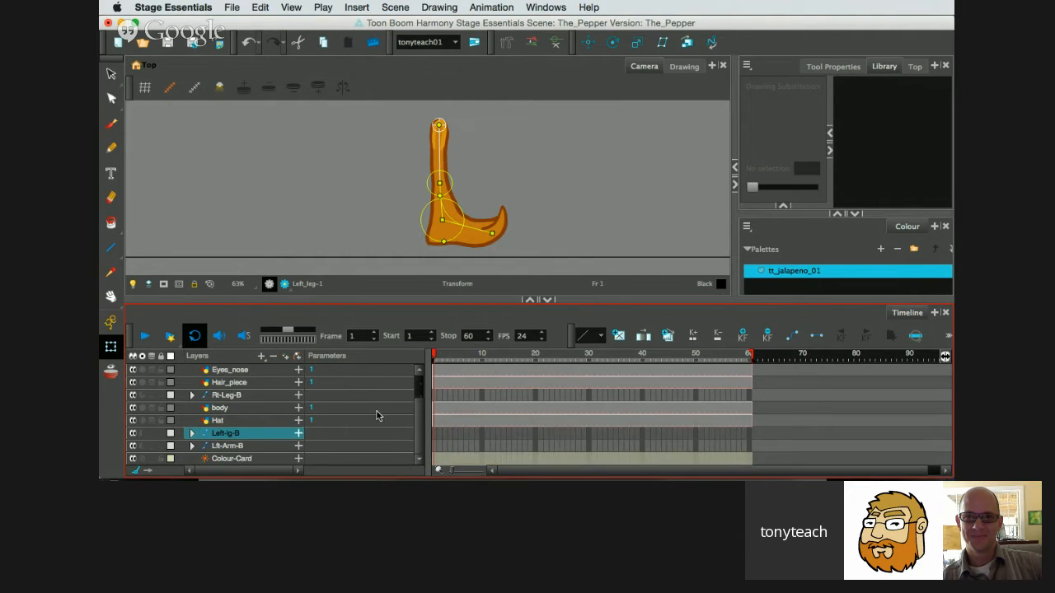
pyautogui.click(192, 435)
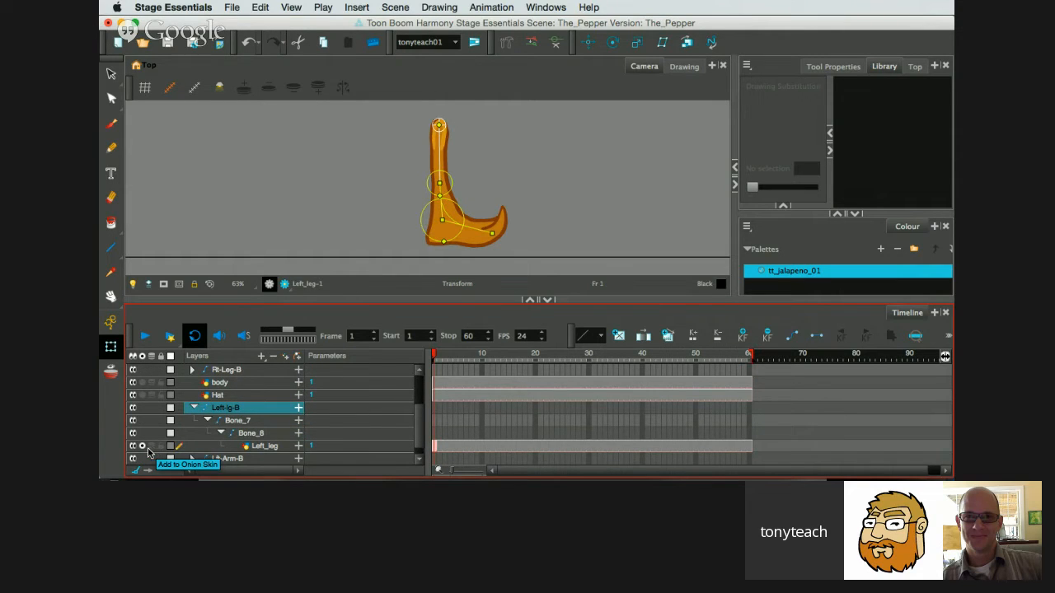
pyautogui.click(142, 446)
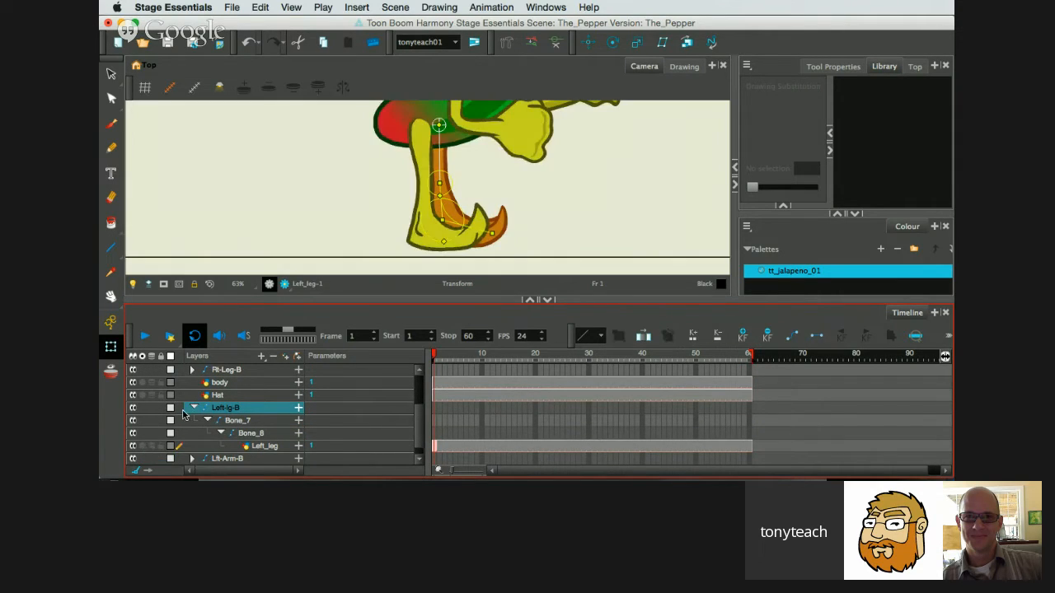
pyautogui.click(193, 408)
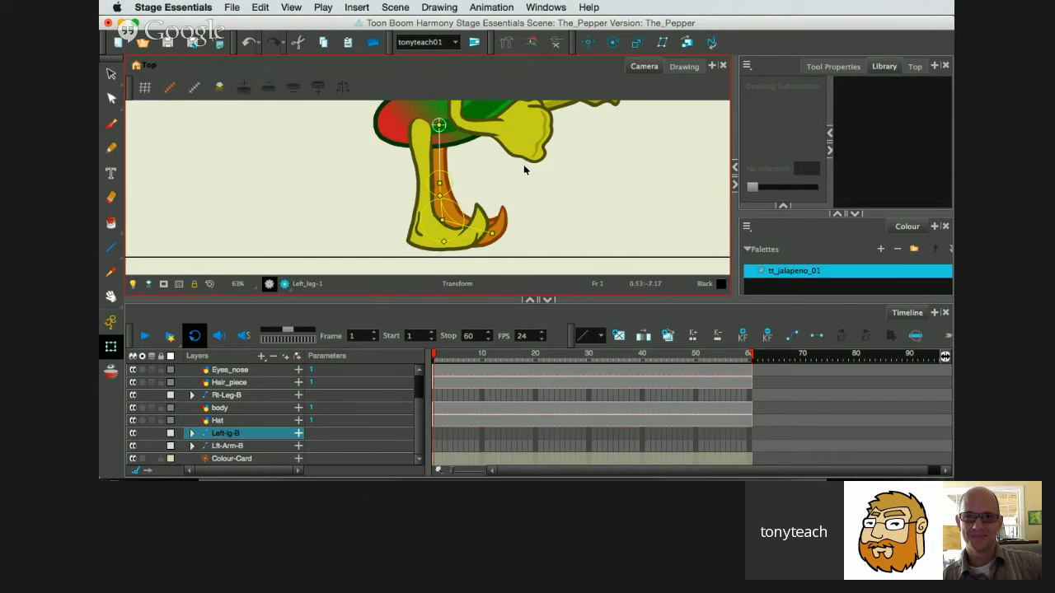
# Try to hide the left leg's deformation controls while its bone layer is still selected.
pyautogui.press('1')
pyautogui.press('space')
pyautogui.moveTo(547, 162); pyautogui.dragTo(499, 212)
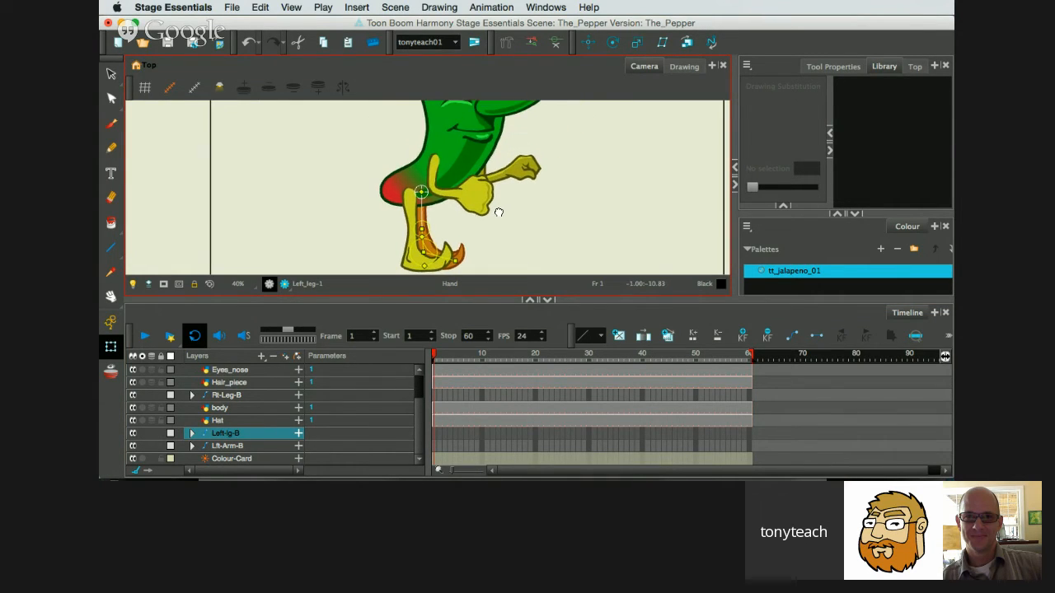
pyautogui.press('1')
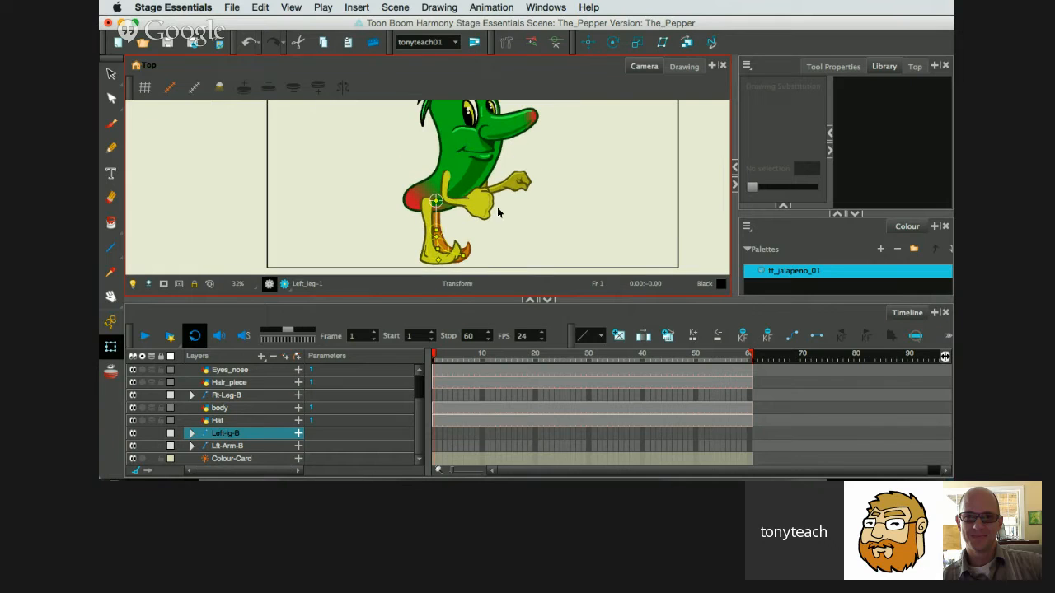
pyautogui.press('space')
pyautogui.moveTo(508, 197); pyautogui.dragTo(492, 203)
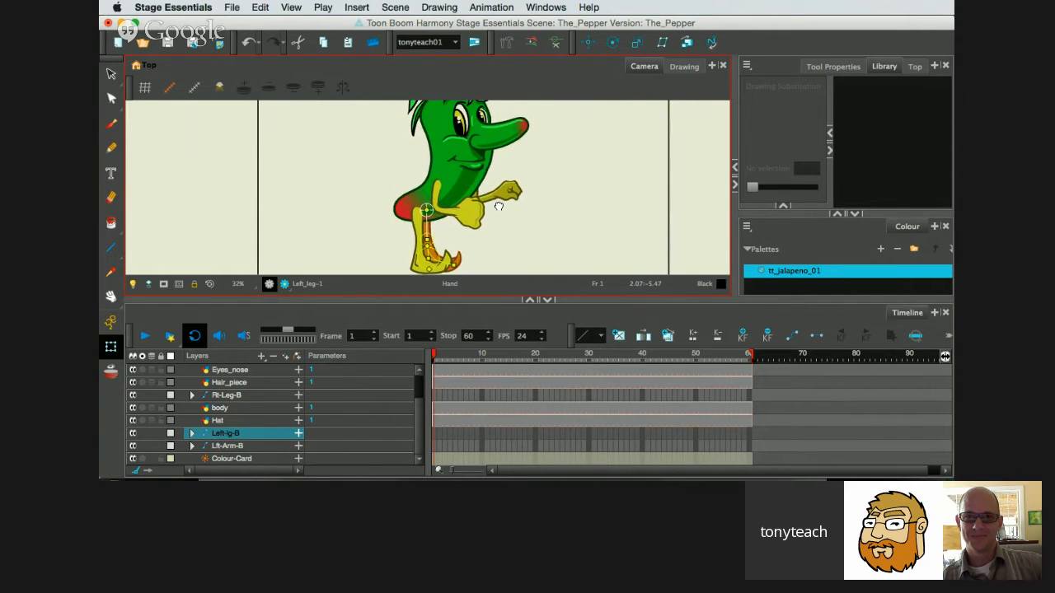
pyautogui.press('1')
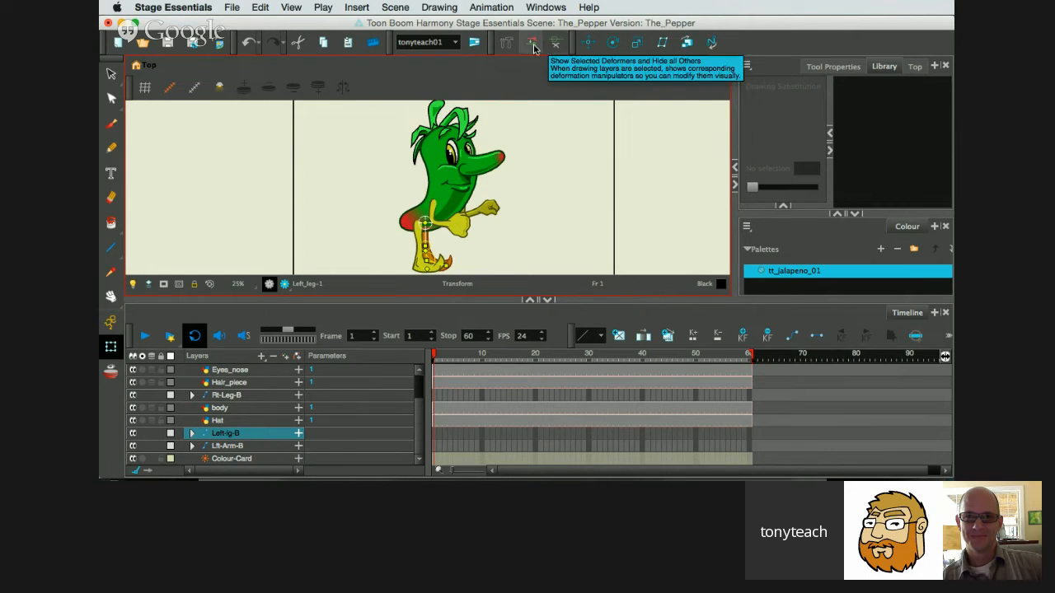
pyautogui.click(553, 44)
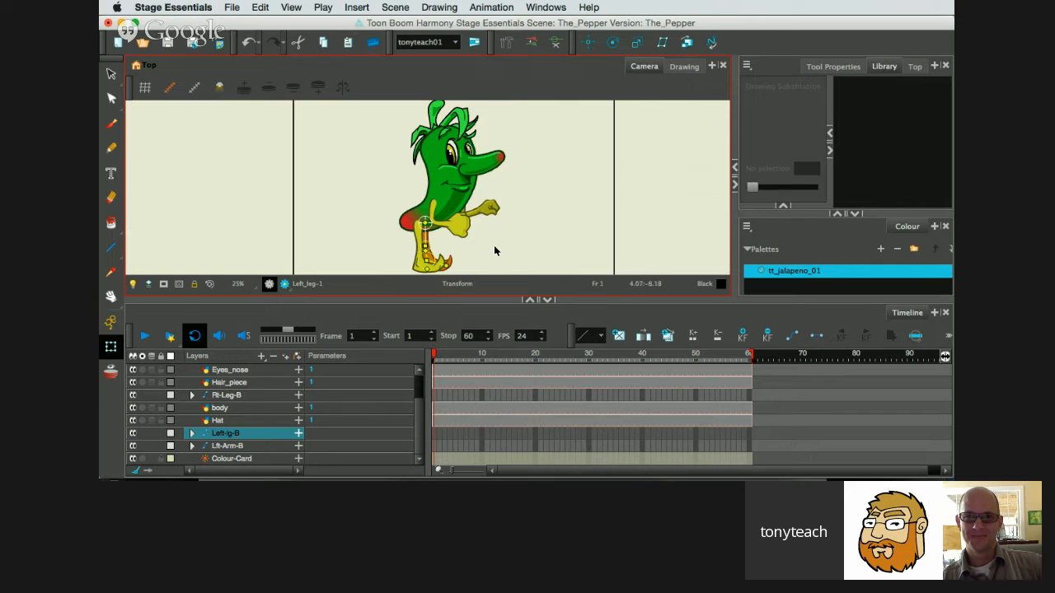
pyautogui.click(494, 247)
pyautogui.click(424, 248)
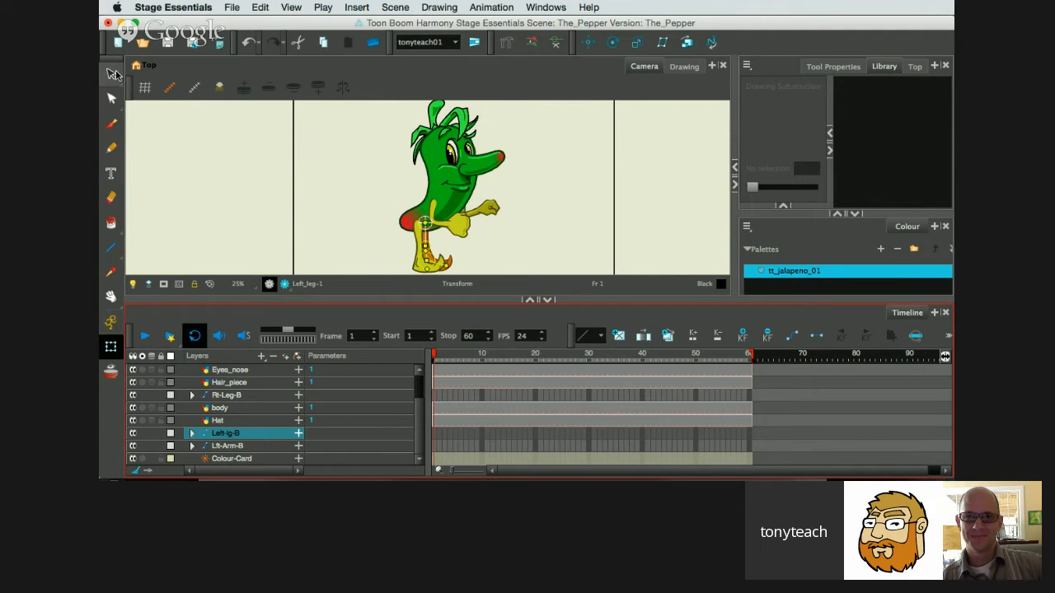
# Deselect all layers with the Select tool and hide all deformation controls on the character.
pyautogui.click(111, 73)
pyautogui.click(379, 148)
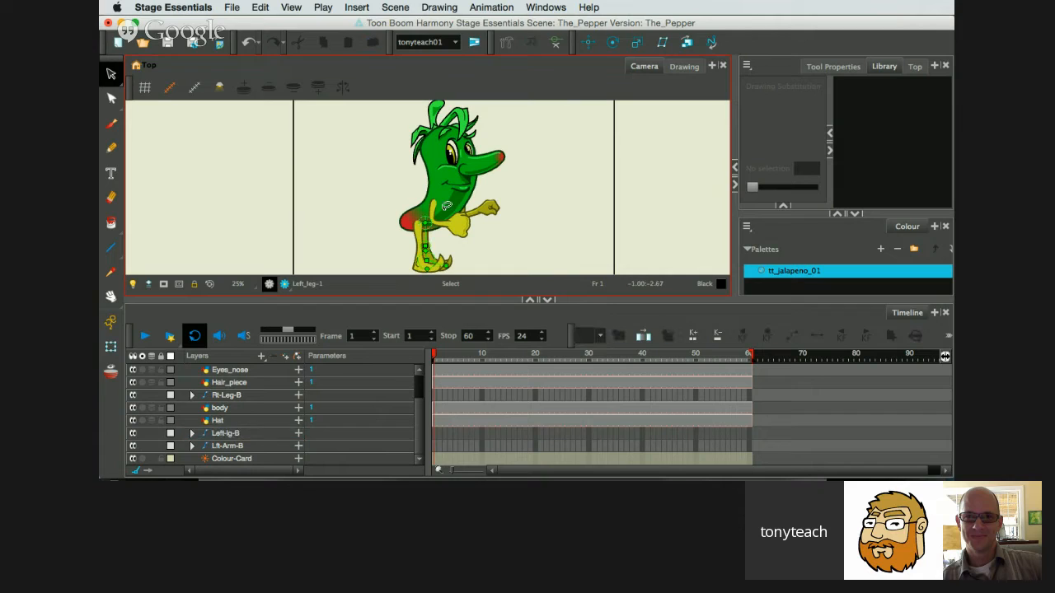
pyautogui.click(556, 44)
pyautogui.click(372, 369)
pyautogui.press('F16')
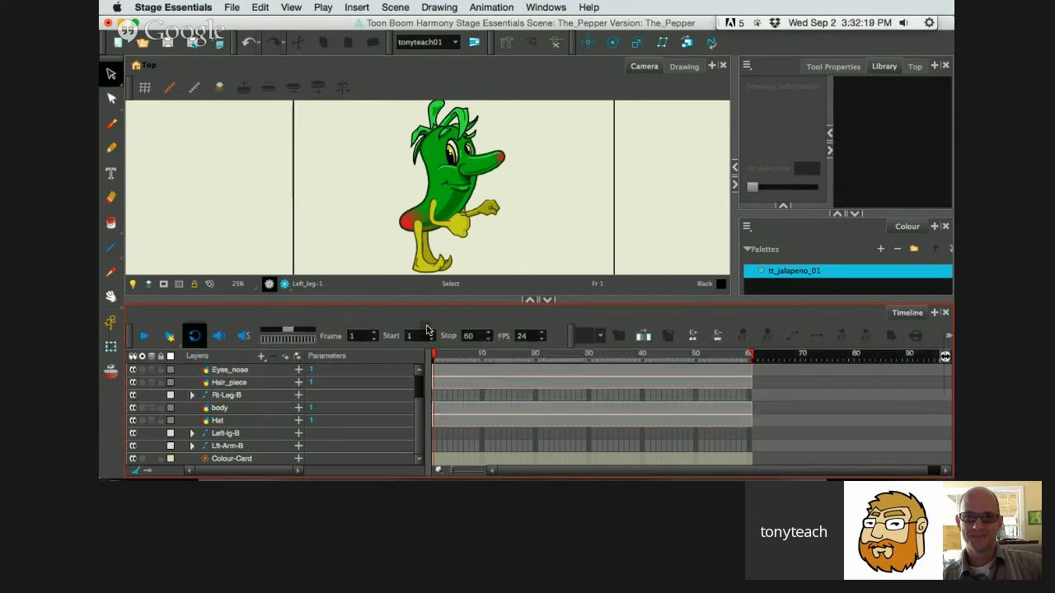
pyautogui.press('F16')
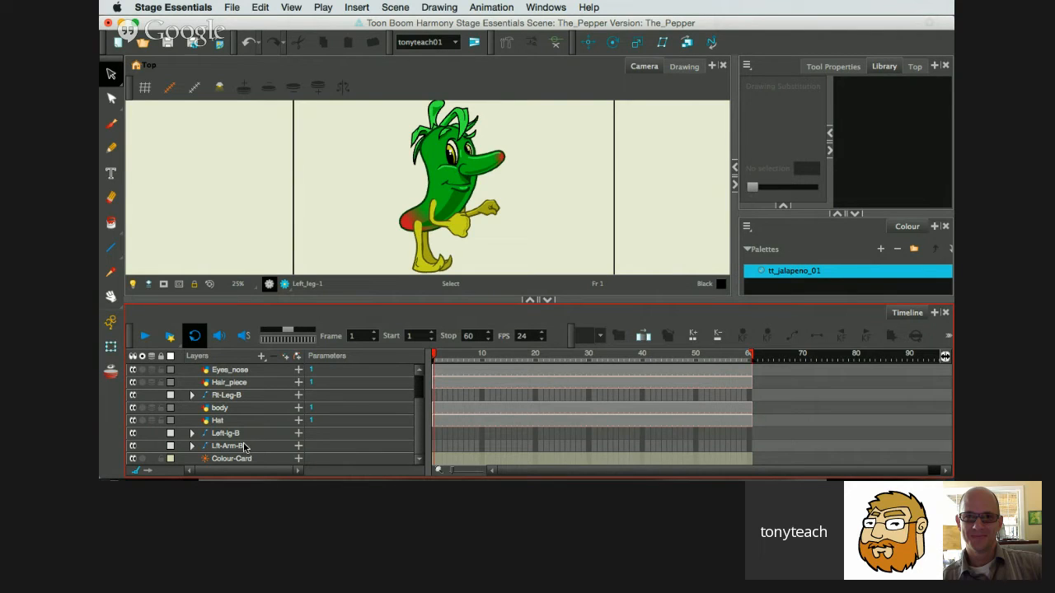
# Select the body drawing layer and show it in solo view.
pyautogui.click(221, 421)
pyautogui.click(226, 408)
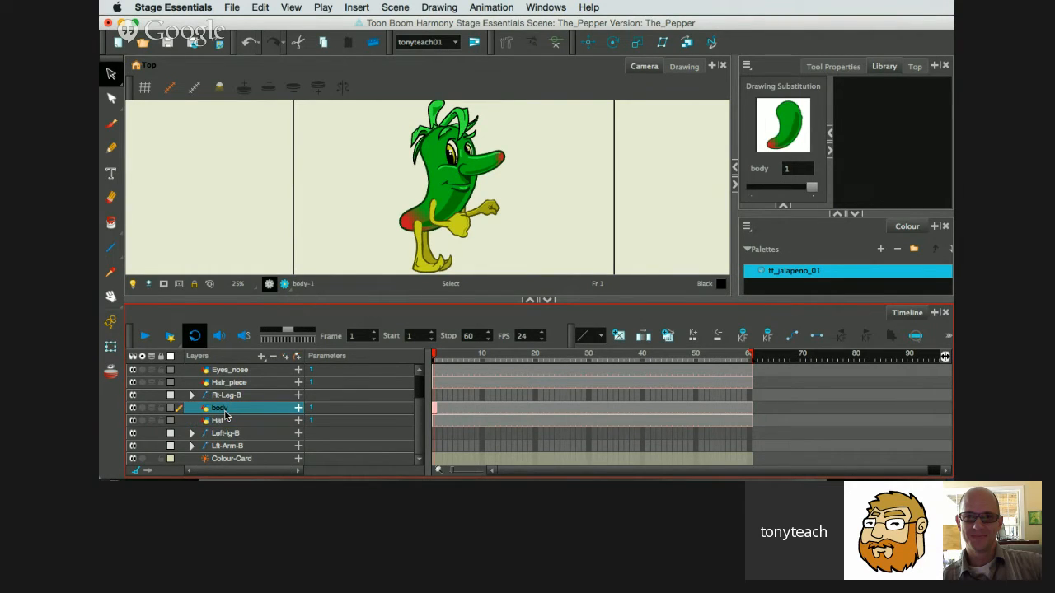
pyautogui.scroll(1, 239, 396)
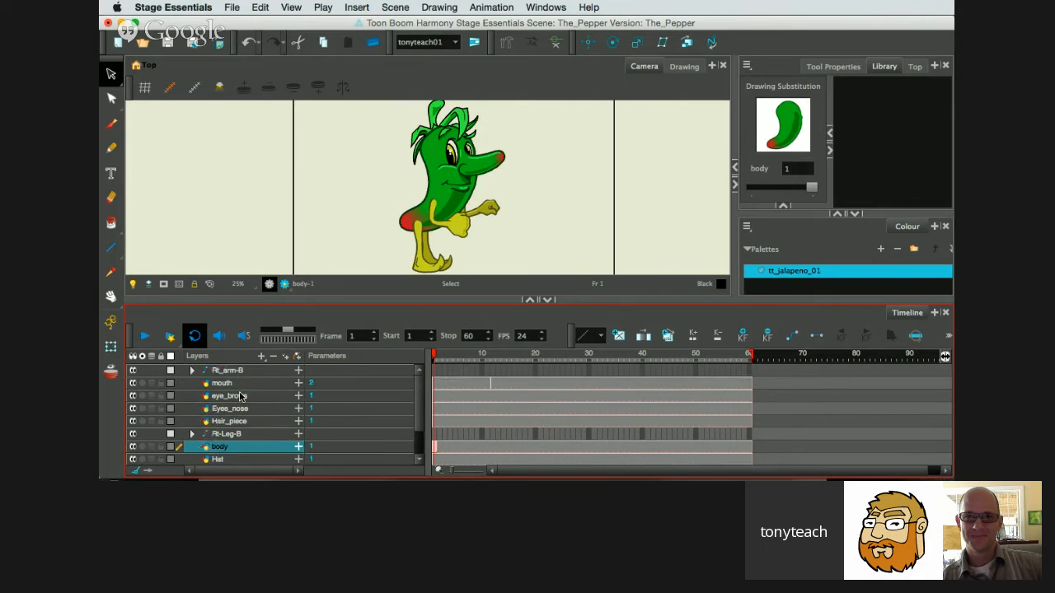
pyautogui.scroll(-2, 241, 396)
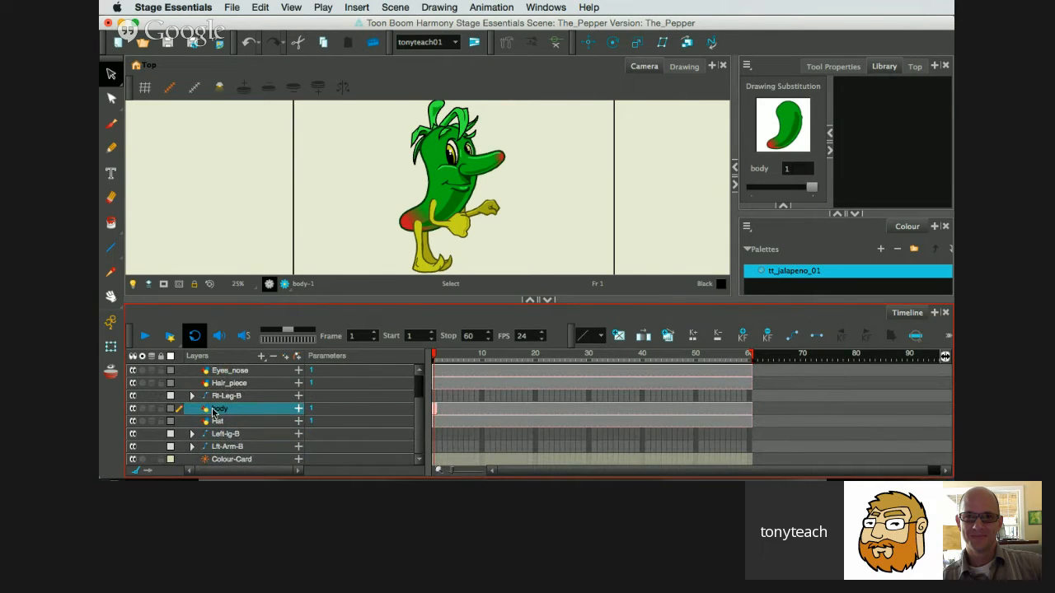
pyautogui.click(142, 408)
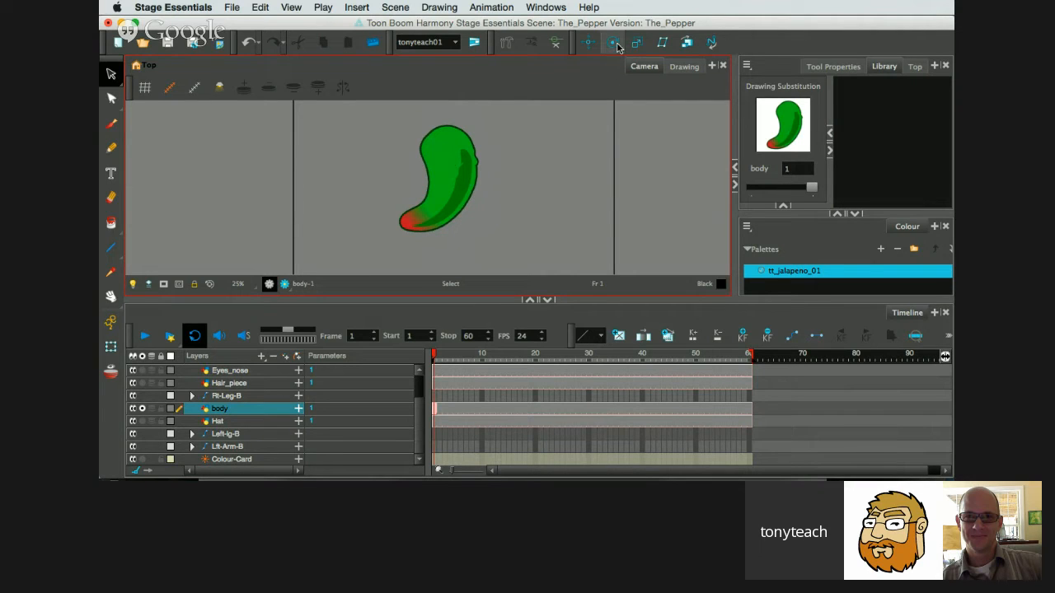
# Build a two-bone chain along the body from the red tip through the middle to the head with the Rigging tool.
pyautogui.click(507, 44)
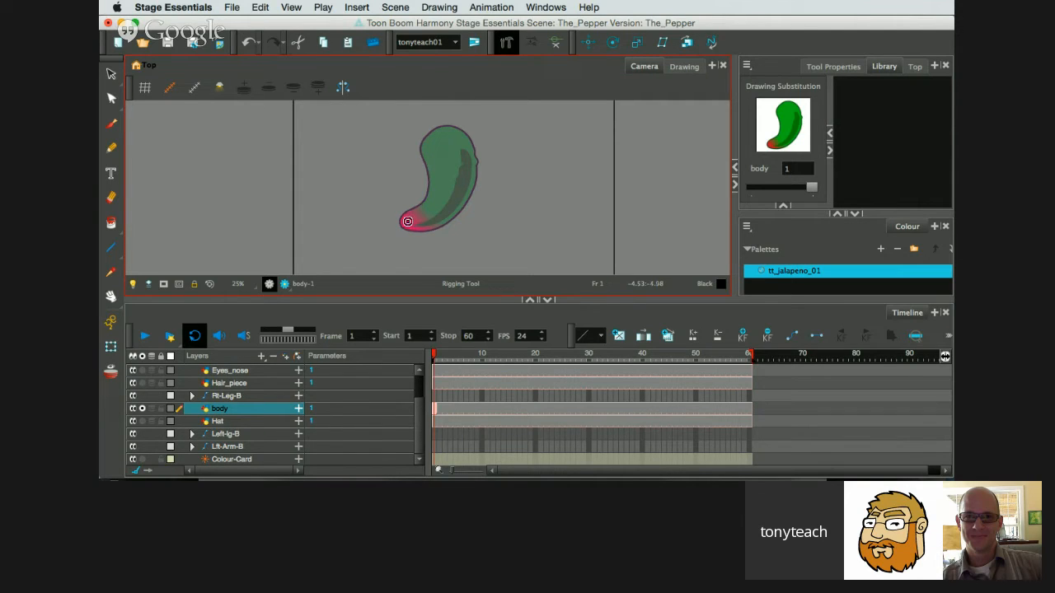
pyautogui.click(453, 176)
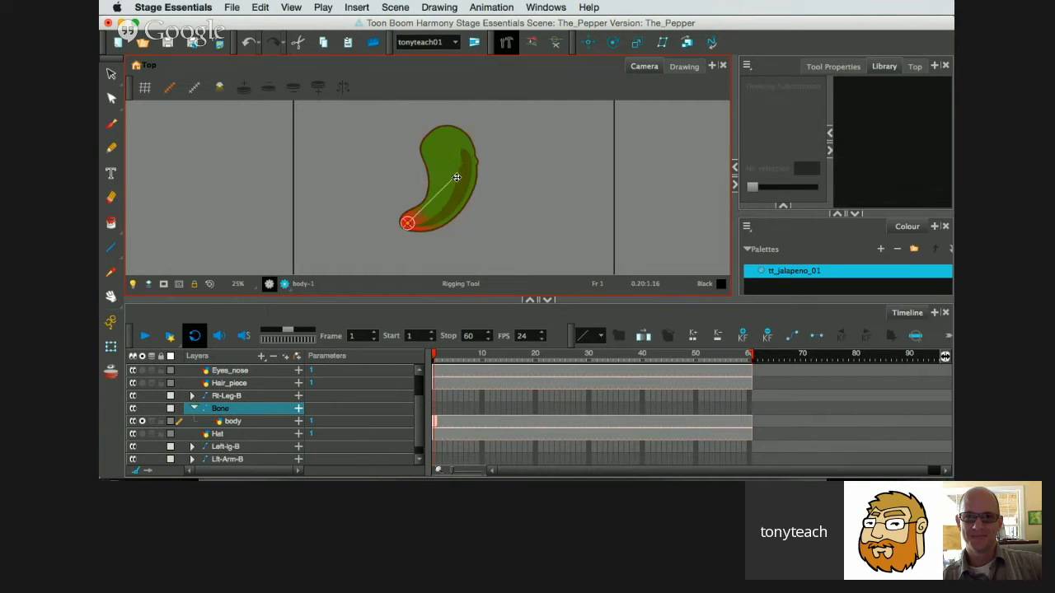
pyautogui.click(444, 130)
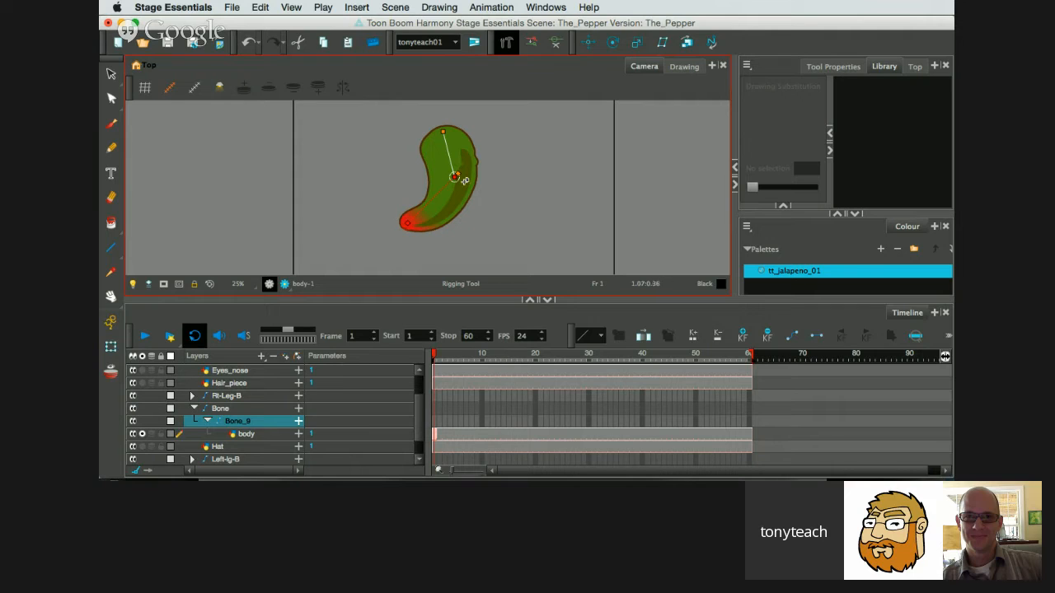
# Widen the bend area around the body's middle joint, test both body bones with the Transform tool, and undo the test pose.
pyautogui.moveTo(457, 175); pyautogui.dragTo(492, 178)
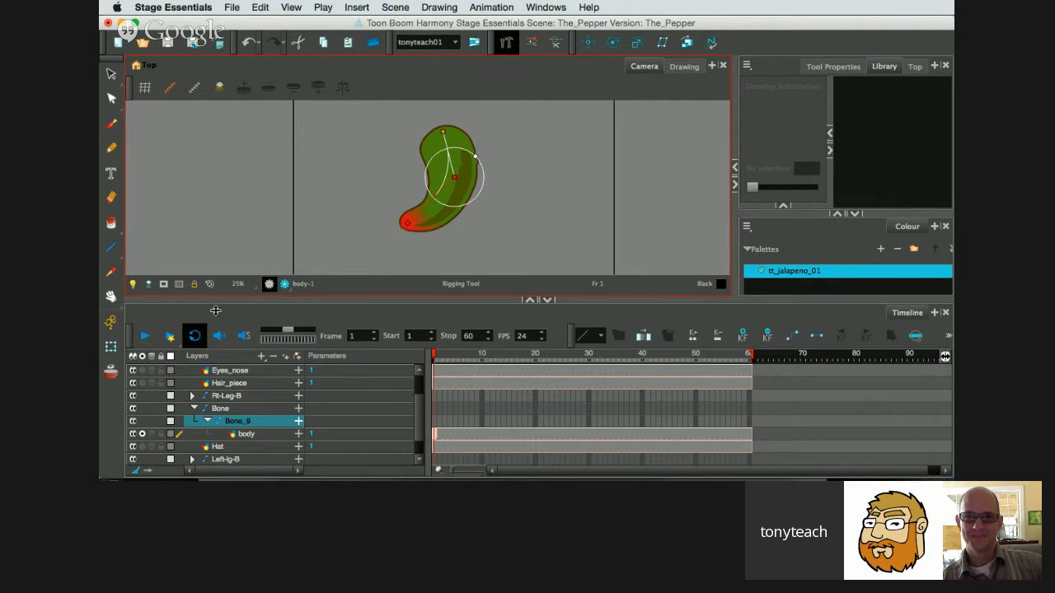
pyautogui.click(111, 348)
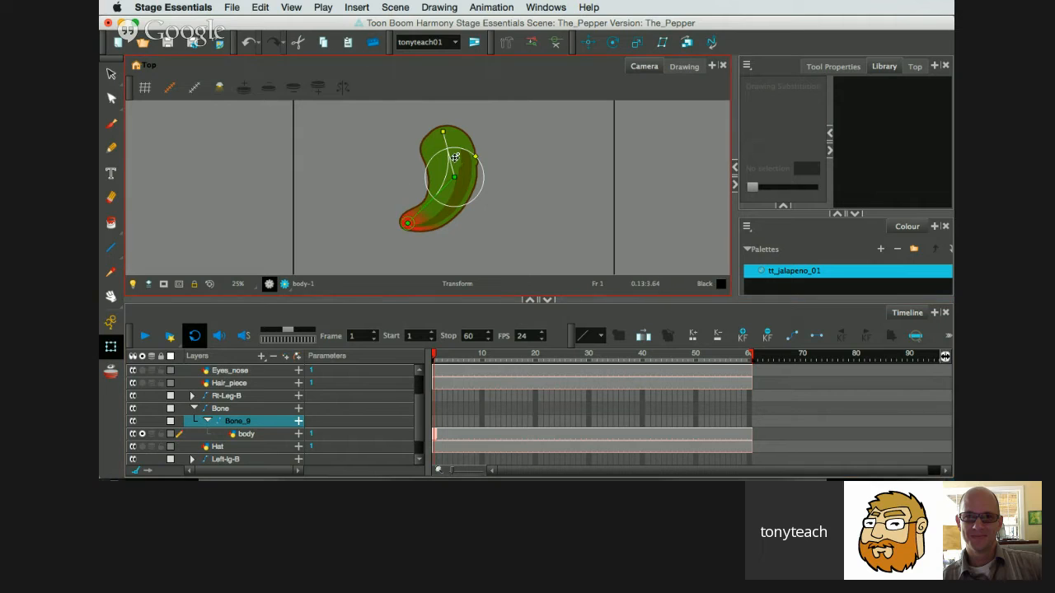
pyautogui.moveTo(453, 157)
pyautogui.mouseDown()
pyautogui.moveTo(471, 165)
pyautogui.moveTo(439, 153)
pyautogui.moveTo(483, 160)
pyautogui.moveTo(449, 152)
pyautogui.mouseUp()
pyautogui.moveTo(432, 194); pyautogui.dragTo(435, 192)
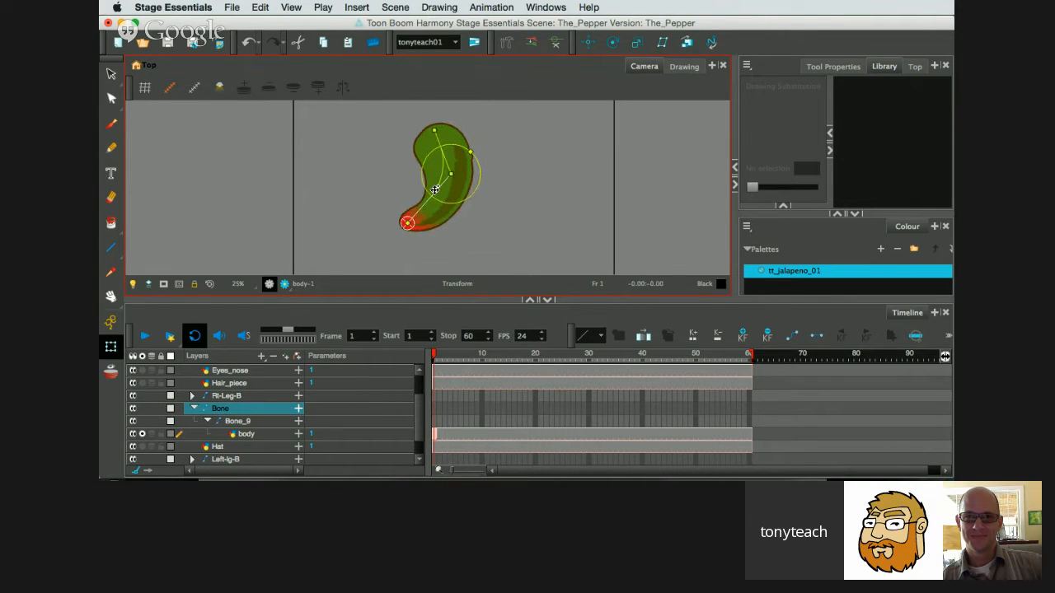
pyautogui.press('super+z')
pyautogui.click(482, 221)
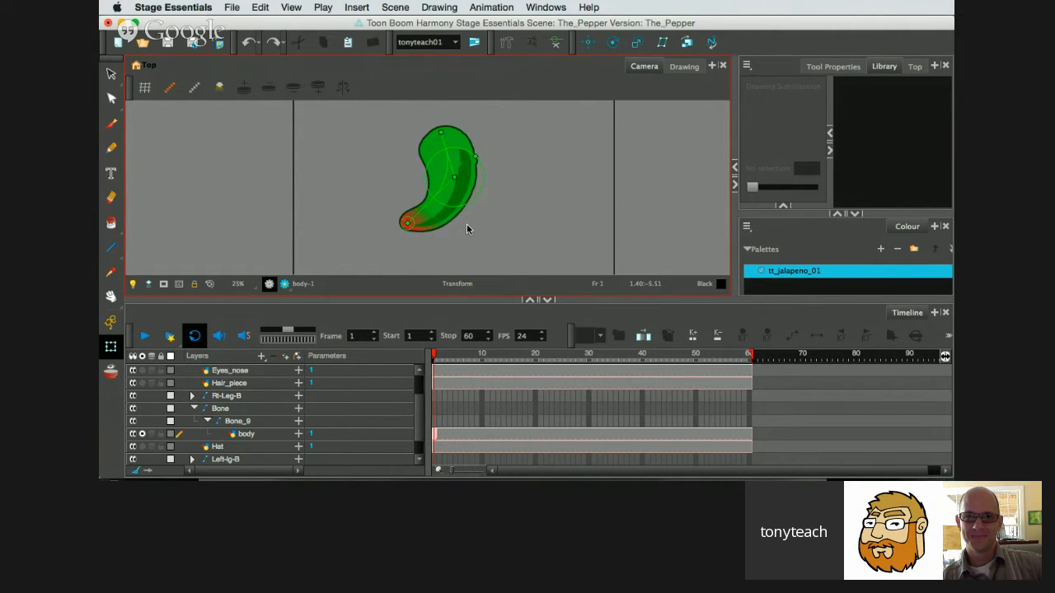
# Rename the body's top bone layer to Body-B and turn off solo view for the body drawing.
pyautogui.click(220, 410)
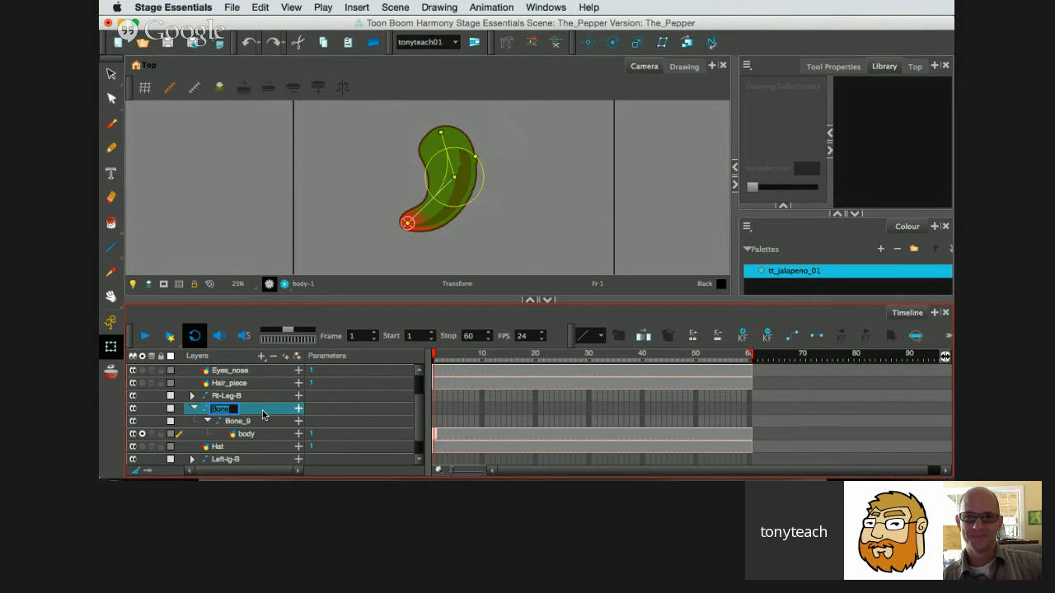
pyautogui.write('Bob')
pyautogui.press('BackSpace')
pyautogui.write('dy-B')
pyautogui.press('Return')
pyautogui.click(142, 434)
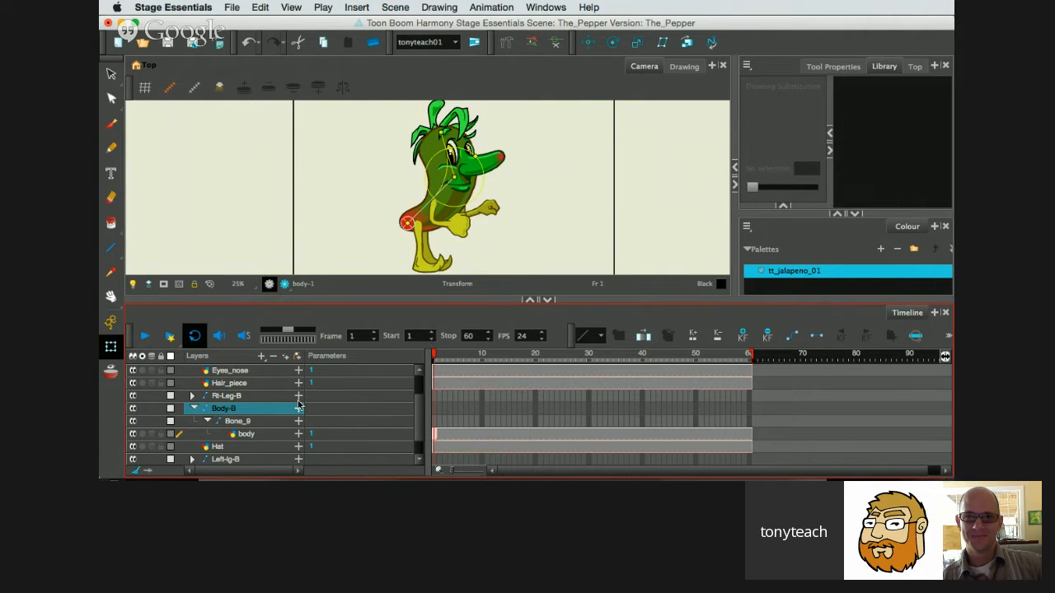
# Parent the mouth, eye_brows, Eyes_nose and Hair_piece layers to Bone_9 under Body-B, above the body layer.
pyautogui.click(258, 421)
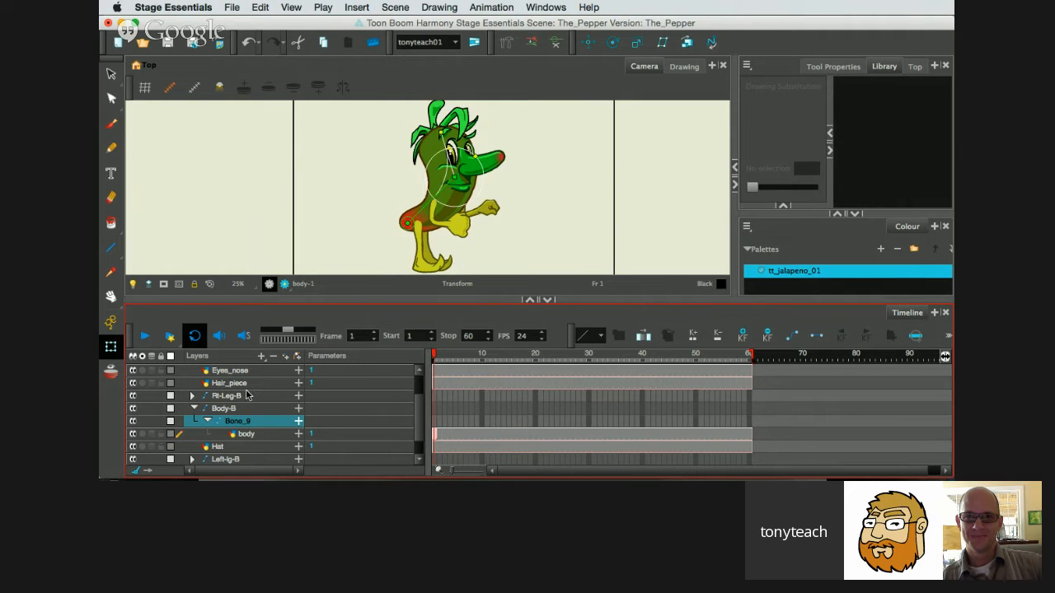
pyautogui.scroll(1, 250, 393)
pyautogui.click(247, 385)
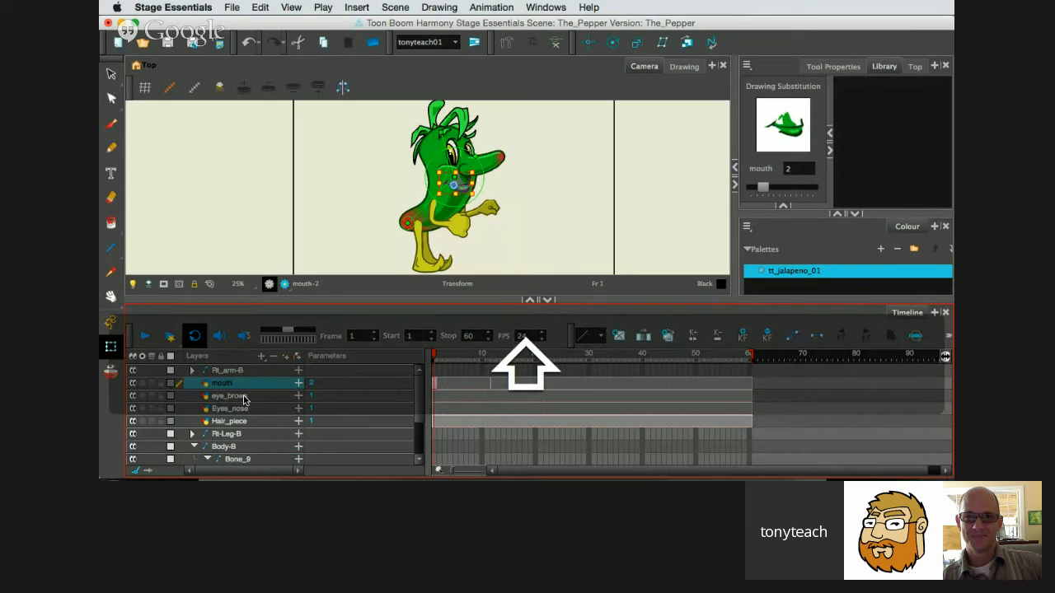
pyautogui.keyDown('shift'); pyautogui.click(247, 397); pyautogui.keyUp('shift')
pyautogui.keyDown('shift'); pyautogui.click(245, 411); pyautogui.keyUp('shift')
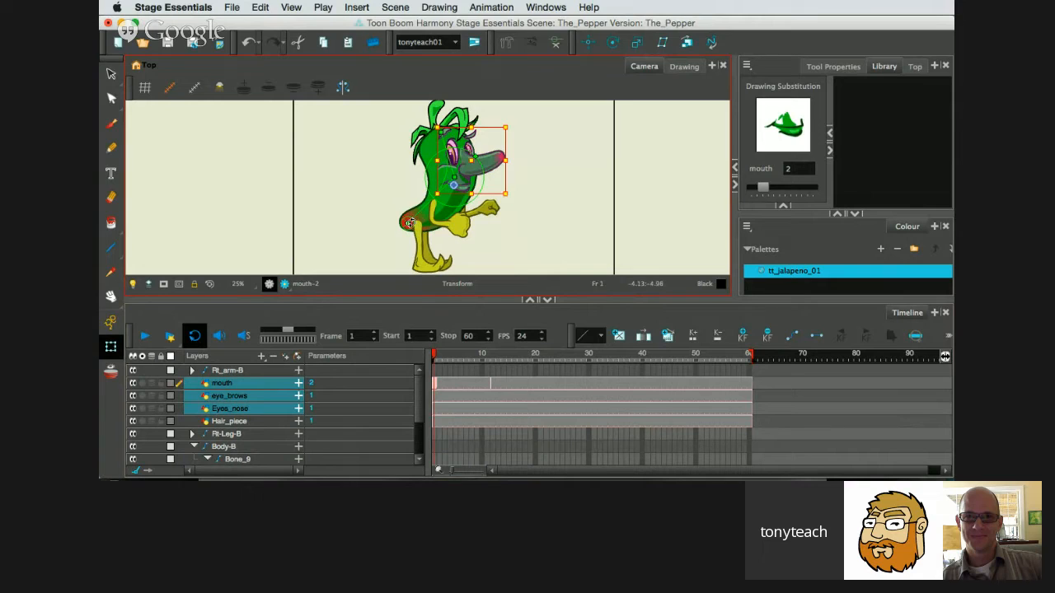
pyautogui.click(336, 327)
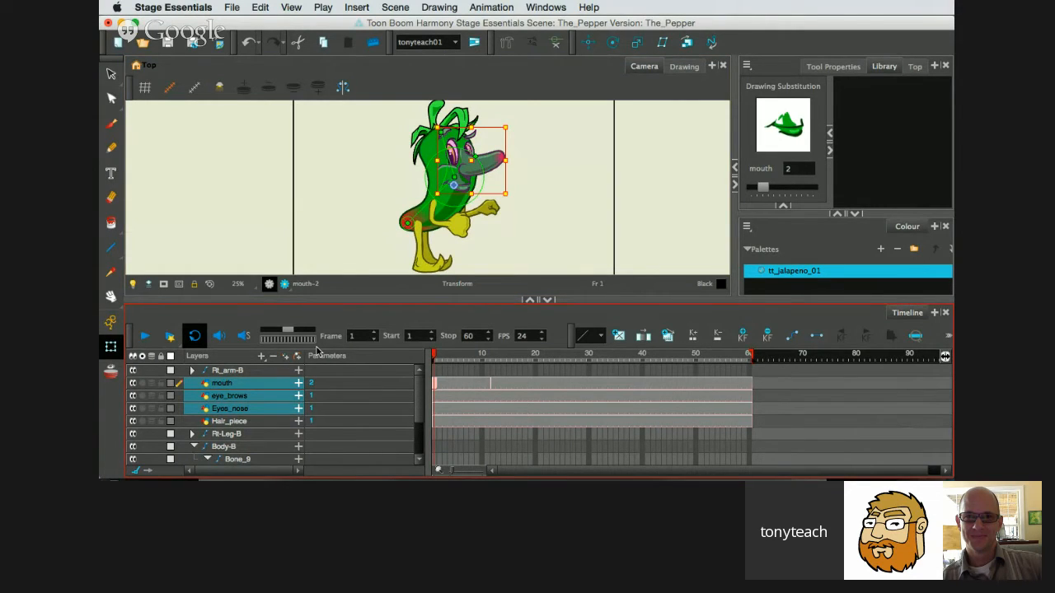
pyautogui.keyDown('shift'); pyautogui.click(252, 421); pyautogui.keyUp('shift')
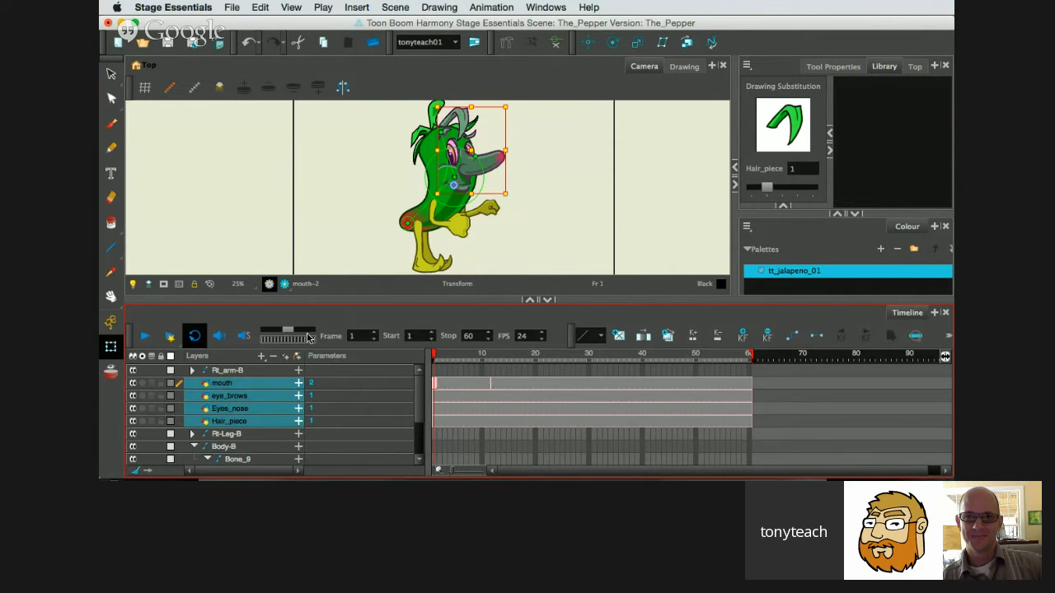
pyautogui.moveTo(305, 300); pyautogui.dragTo(308, 275)
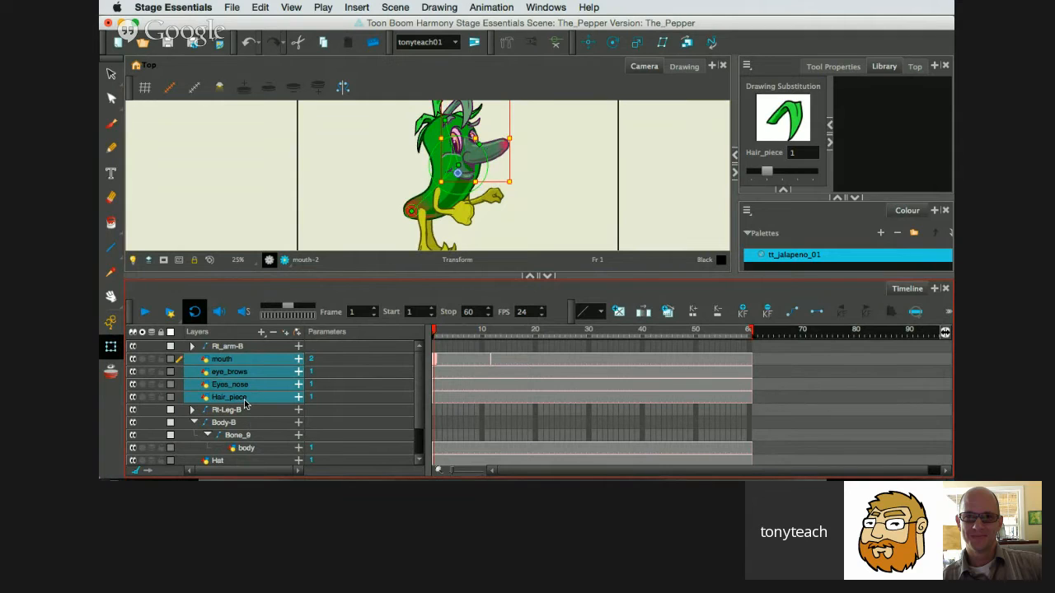
pyautogui.moveTo(244, 409); pyautogui.dragTo(241, 443)
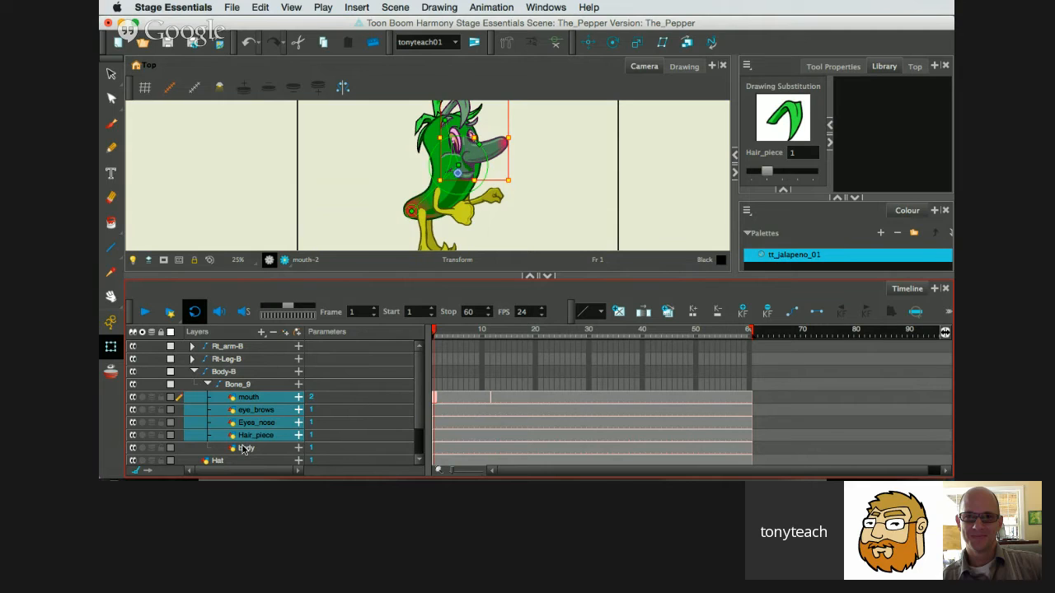
pyautogui.moveTo(243, 449); pyautogui.dragTo(242, 453)
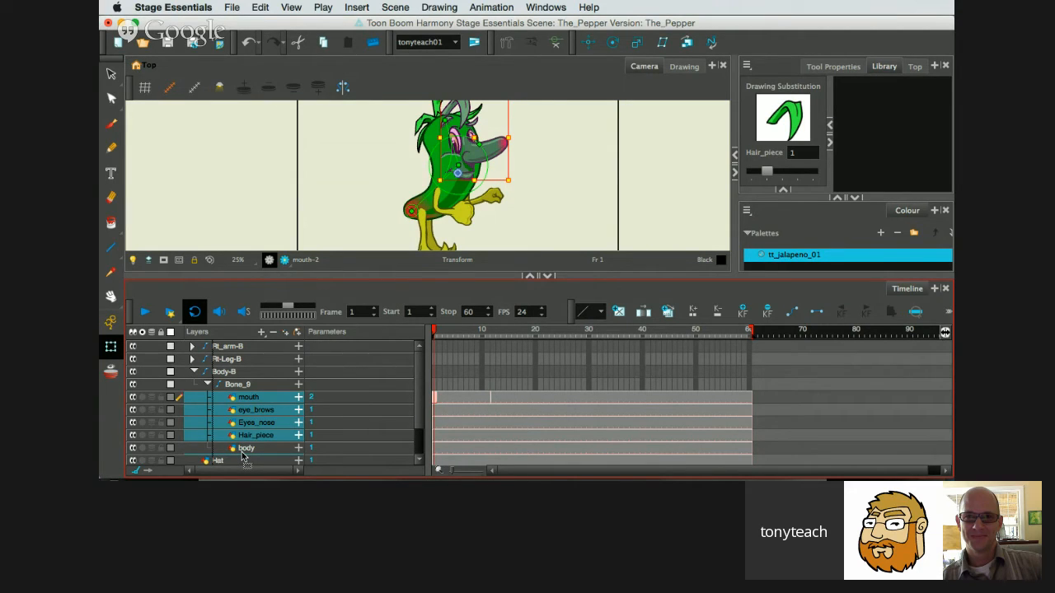
pyautogui.moveTo(242, 455); pyautogui.dragTo(249, 440)
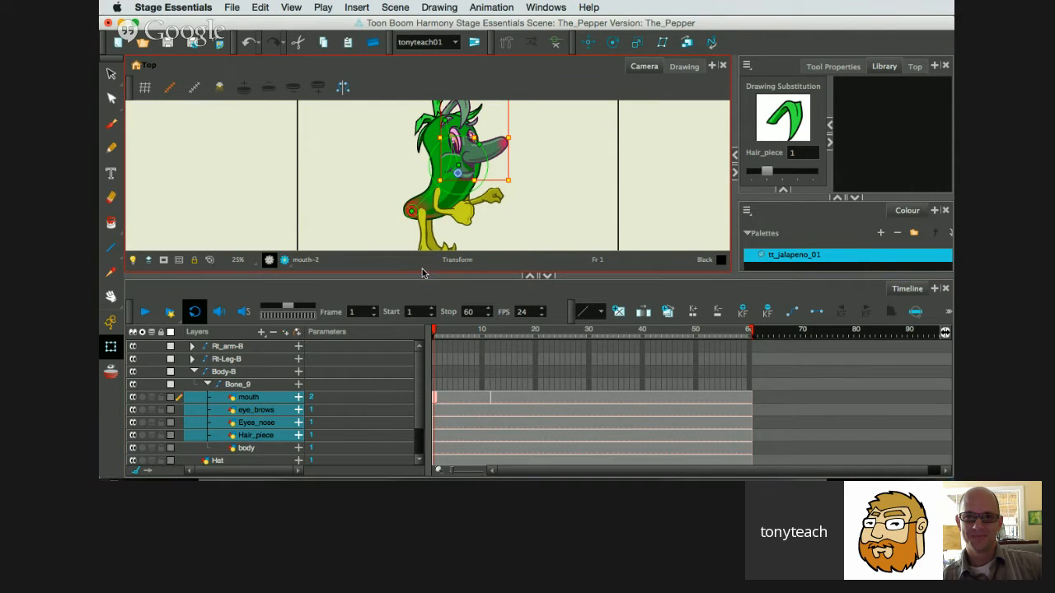
# Test bending the body's upper bone with the facial layers attached, and undo the pose.
pyautogui.moveTo(422, 277); pyautogui.dragTo(423, 321)
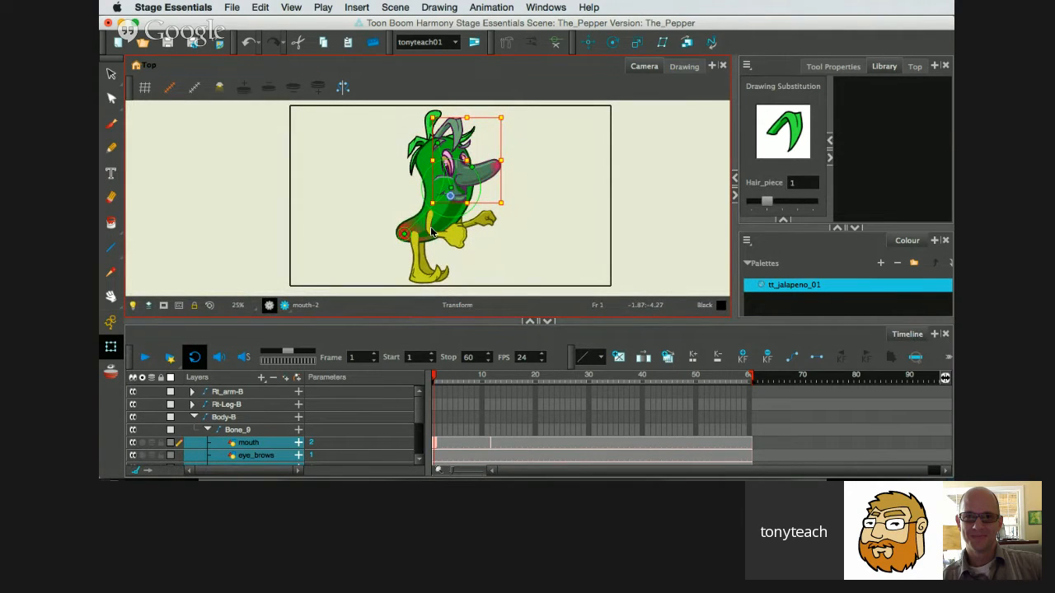
pyautogui.click(435, 378)
pyautogui.click(453, 170)
pyautogui.moveTo(454, 170)
pyautogui.mouseDown()
pyautogui.moveTo(462, 167)
pyautogui.moveTo(444, 169)
pyautogui.mouseUp()
pyautogui.press('super+z')
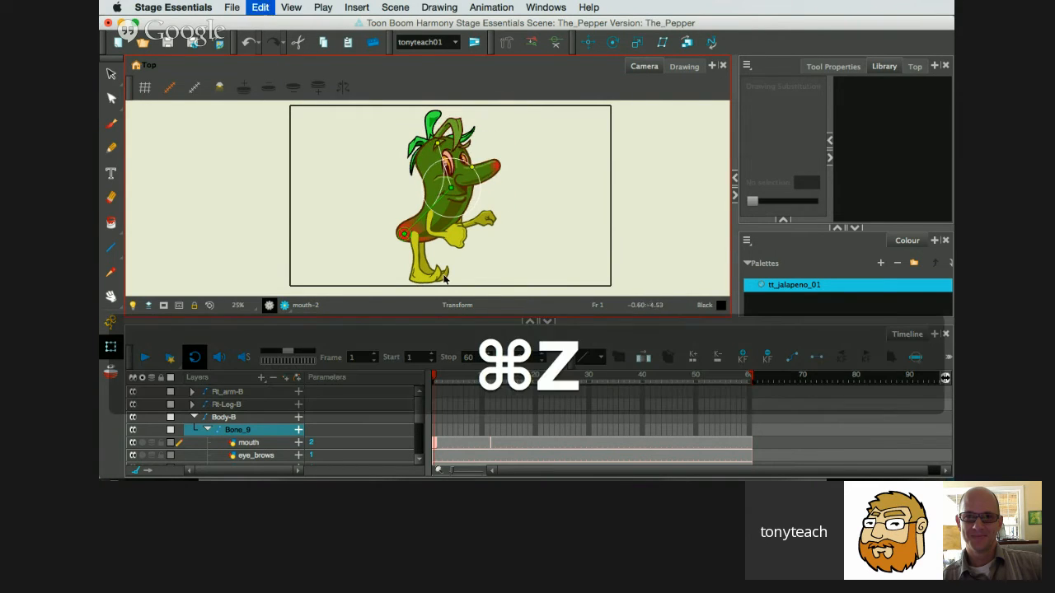
# Move the Hat layer under Bone_9, between the Hair_piece and body layers.
pyautogui.scroll(-1, 310, 423)
pyautogui.scroll(-4, 310, 424)
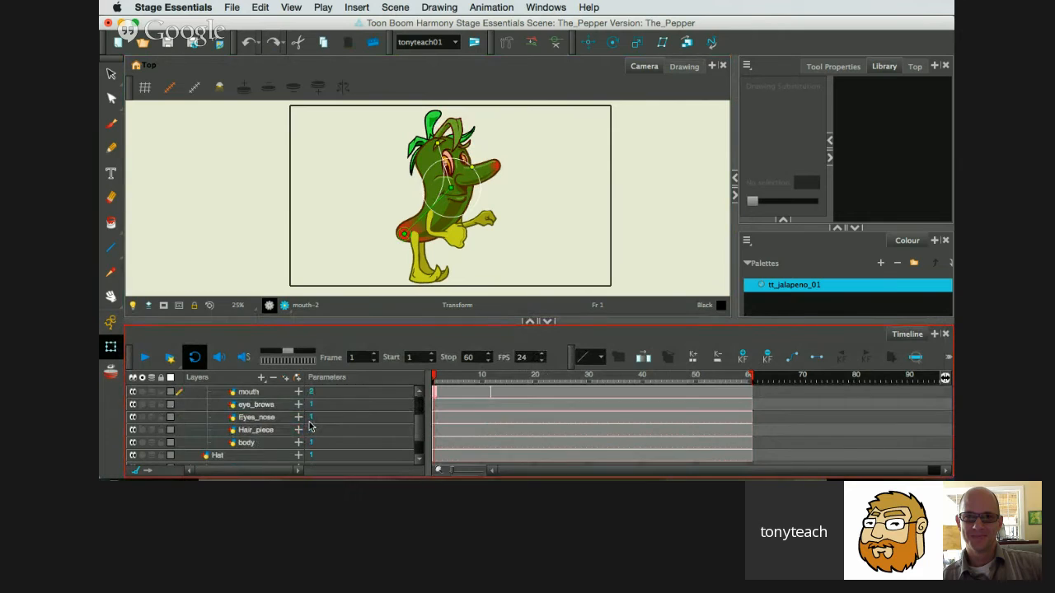
pyautogui.click(233, 444)
pyautogui.moveTo(233, 444); pyautogui.dragTo(242, 423)
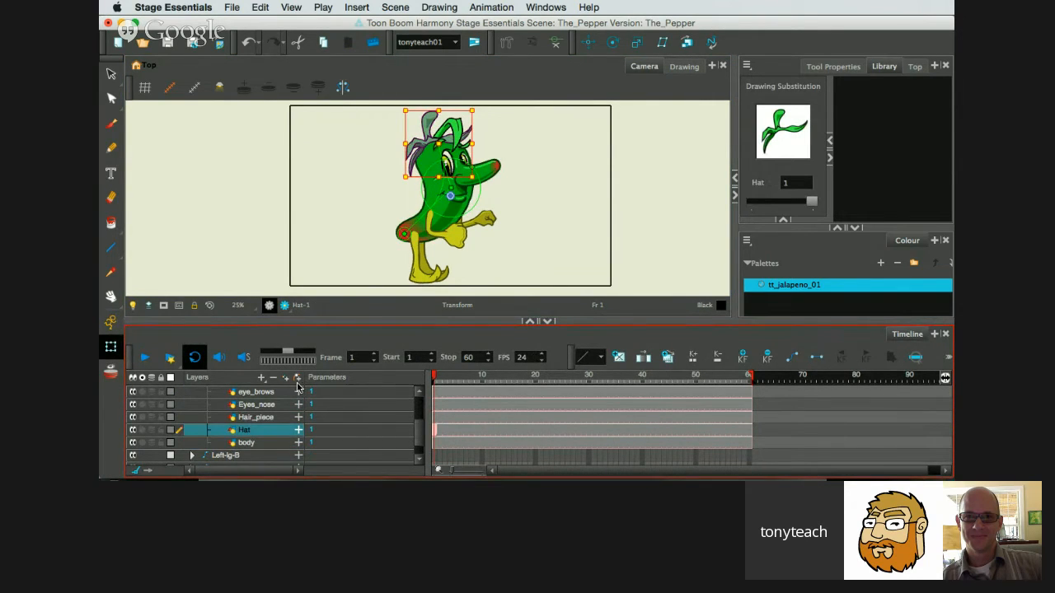
# Bend the upper body bone forward so the head tilts with its hat, hair and facial features.
pyautogui.moveTo(442, 156); pyautogui.dragTo(520, 207)
pyautogui.scroll(2, 491, 182)
pyautogui.press('space')
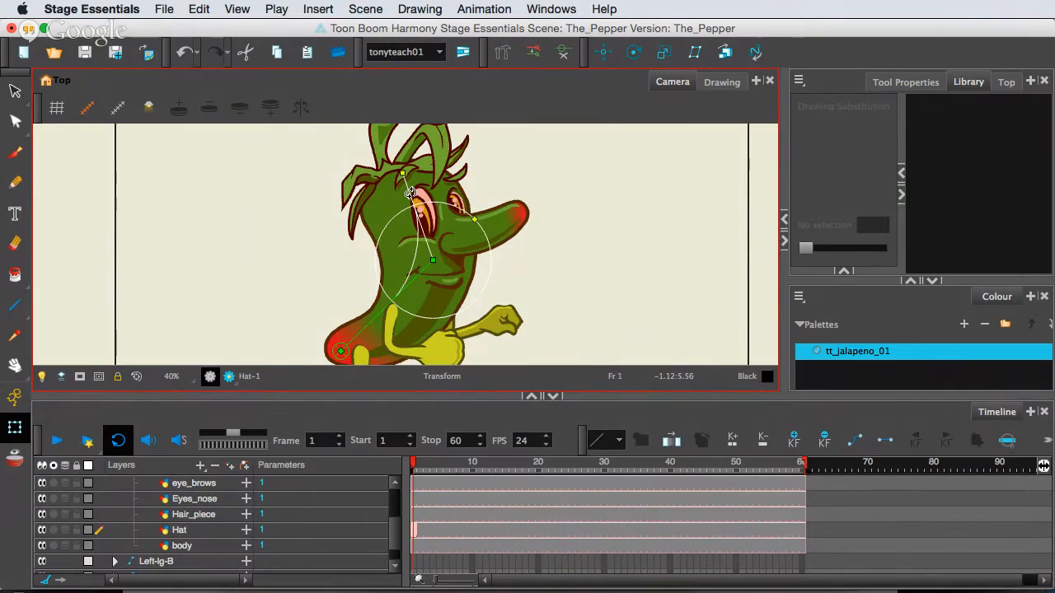
pyautogui.moveTo(410, 193); pyautogui.dragTo(431, 219)
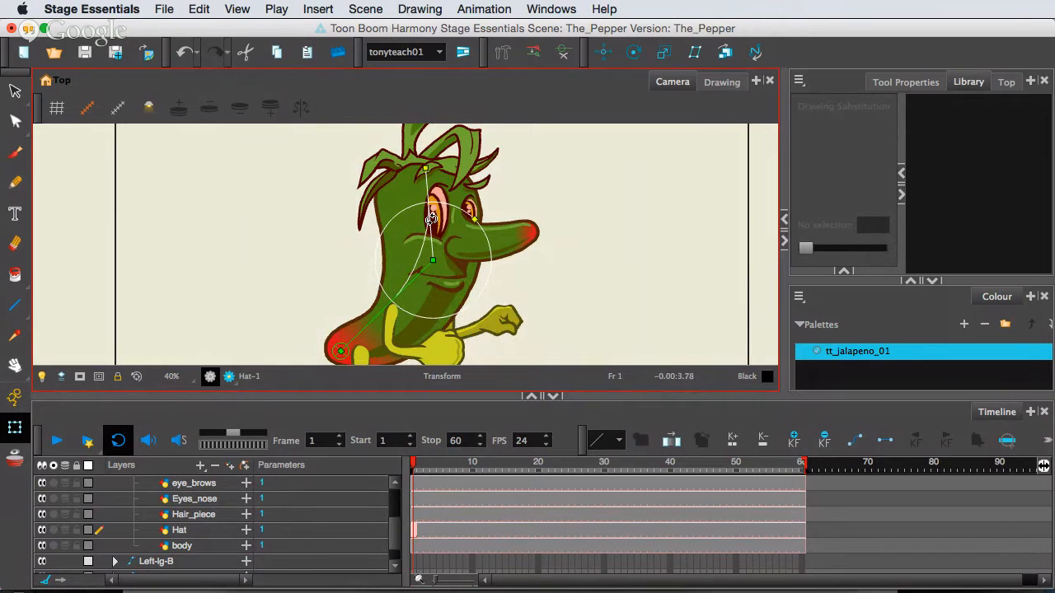
# Move the body layer above the mouth layer within the Bone_9 group.
pyautogui.click(313, 473)
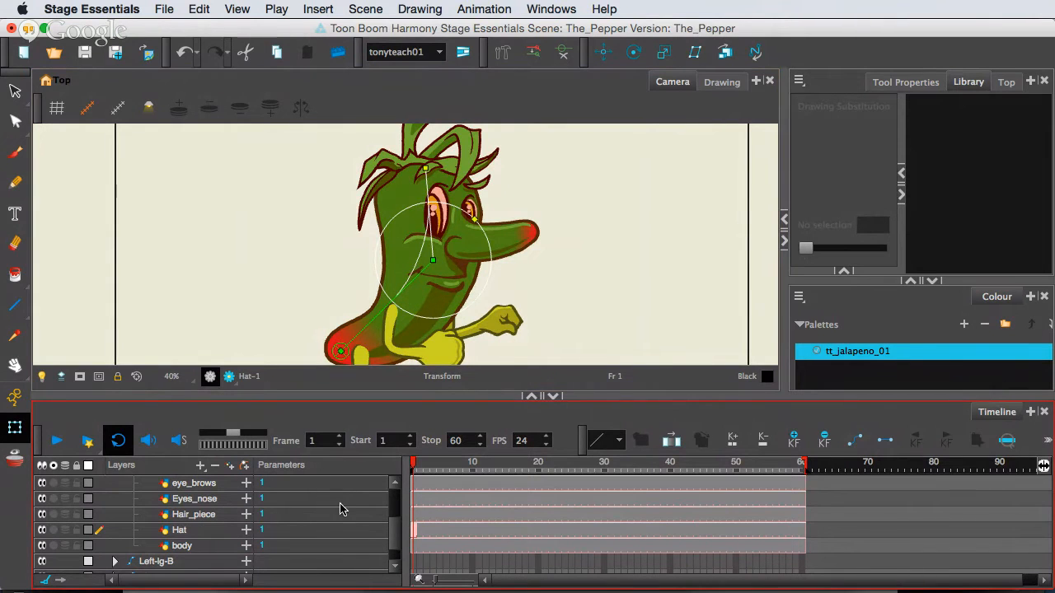
pyautogui.moveTo(321, 398); pyautogui.dragTo(322, 362)
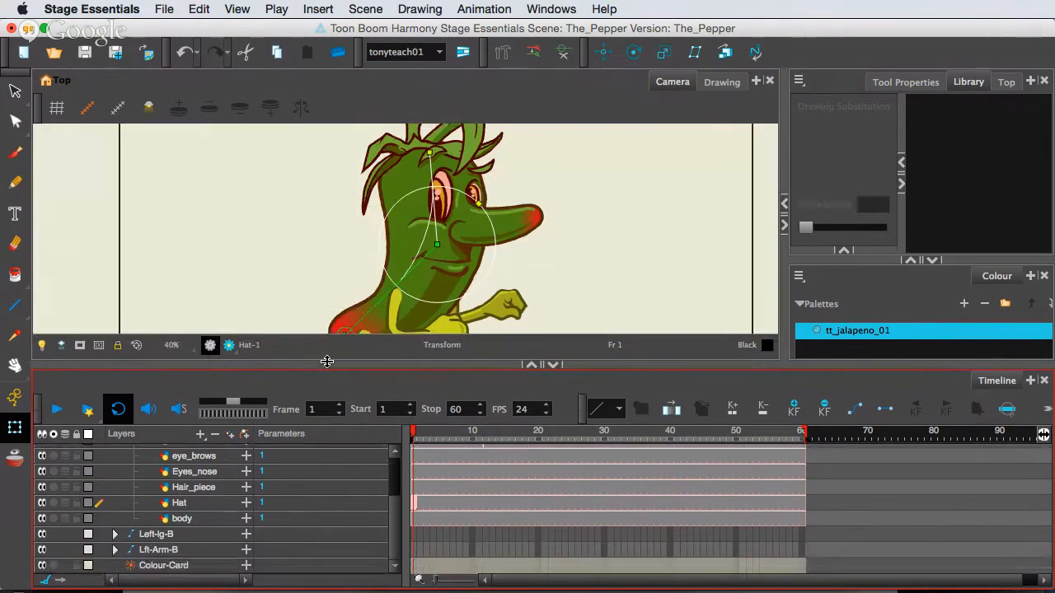
pyautogui.moveTo(397, 517); pyautogui.dragTo(396, 479)
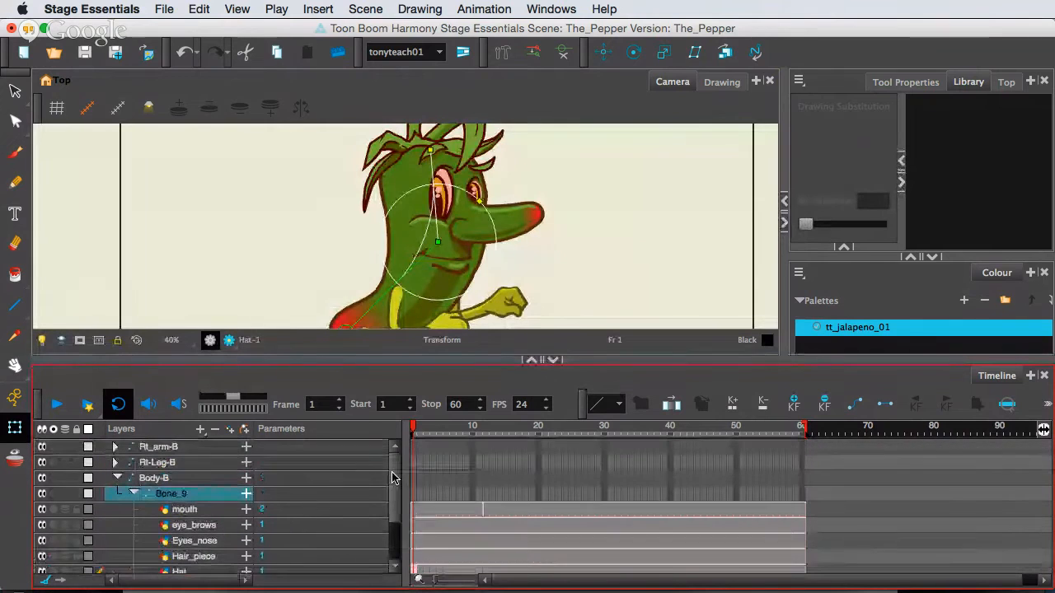
pyautogui.scroll(-1, 185, 529)
pyautogui.scroll(-1, 184, 528)
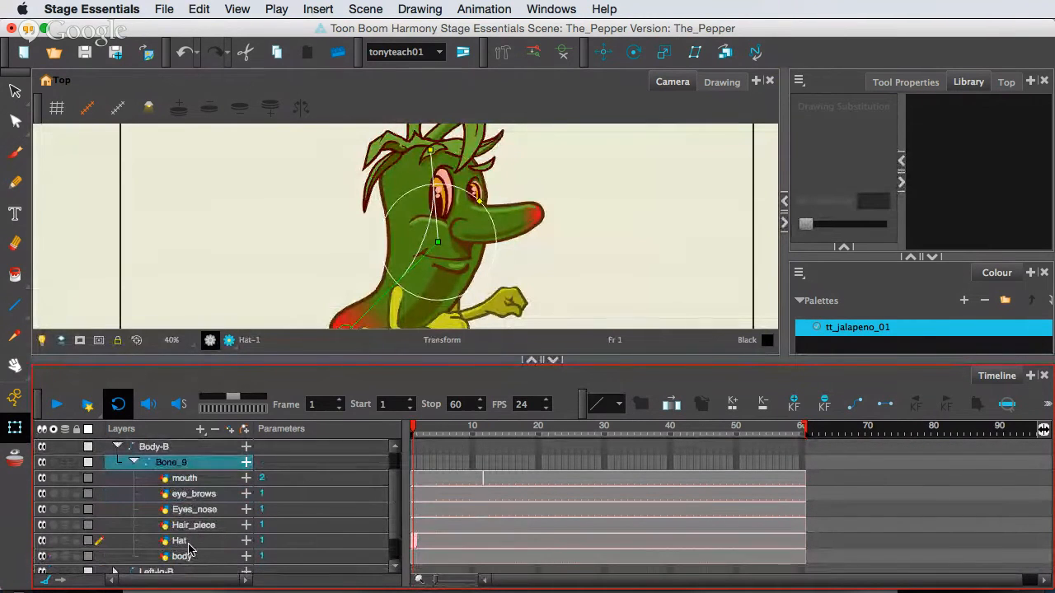
pyautogui.click(193, 542)
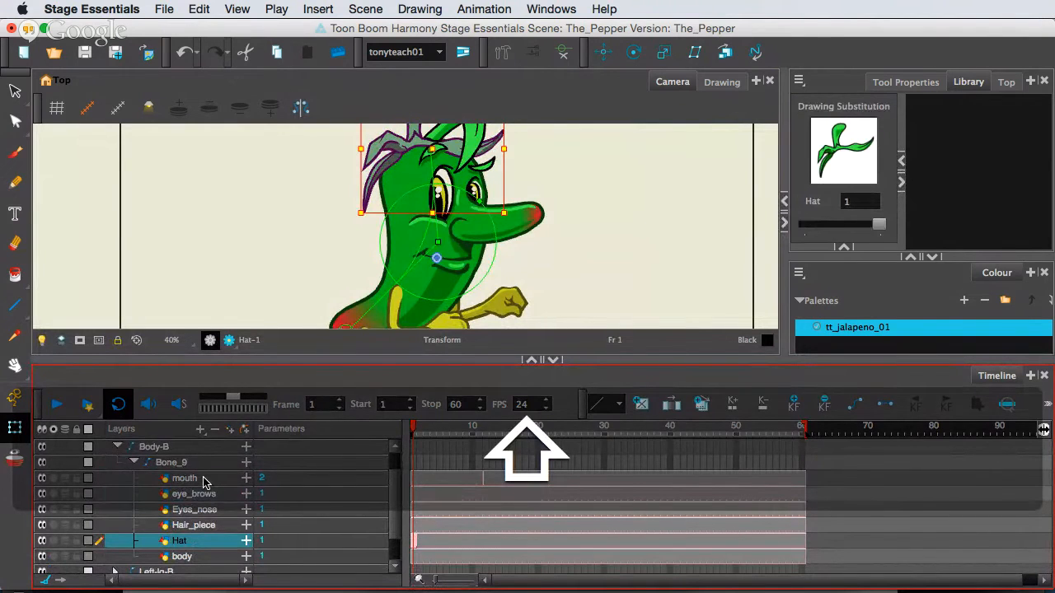
pyautogui.keyDown('shift'); pyautogui.click(203, 482); pyautogui.keyUp('shift')
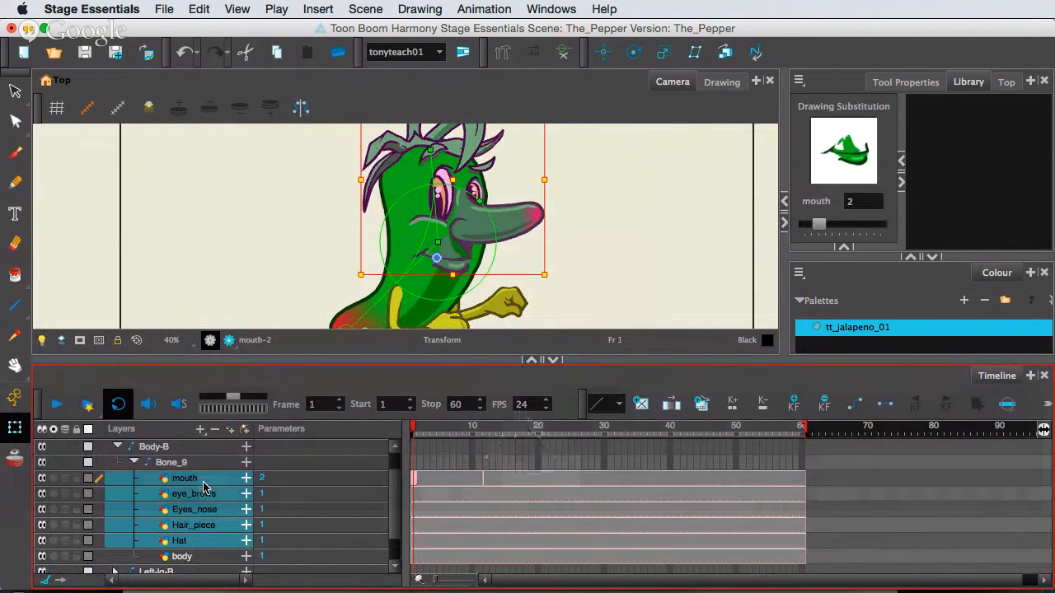
pyautogui.click(183, 558)
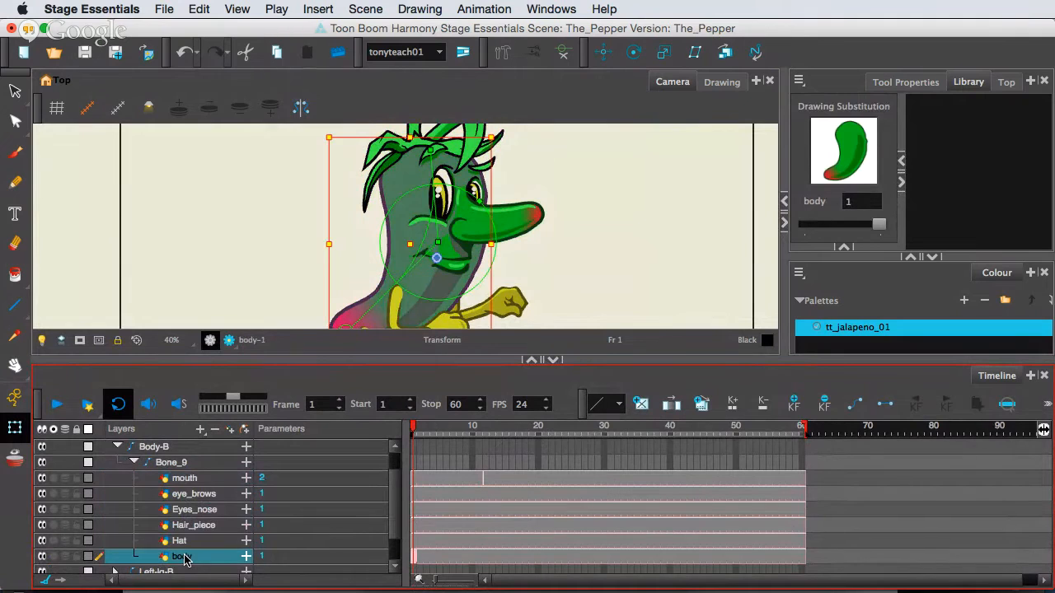
pyautogui.moveTo(190, 478); pyautogui.dragTo(190, 476)
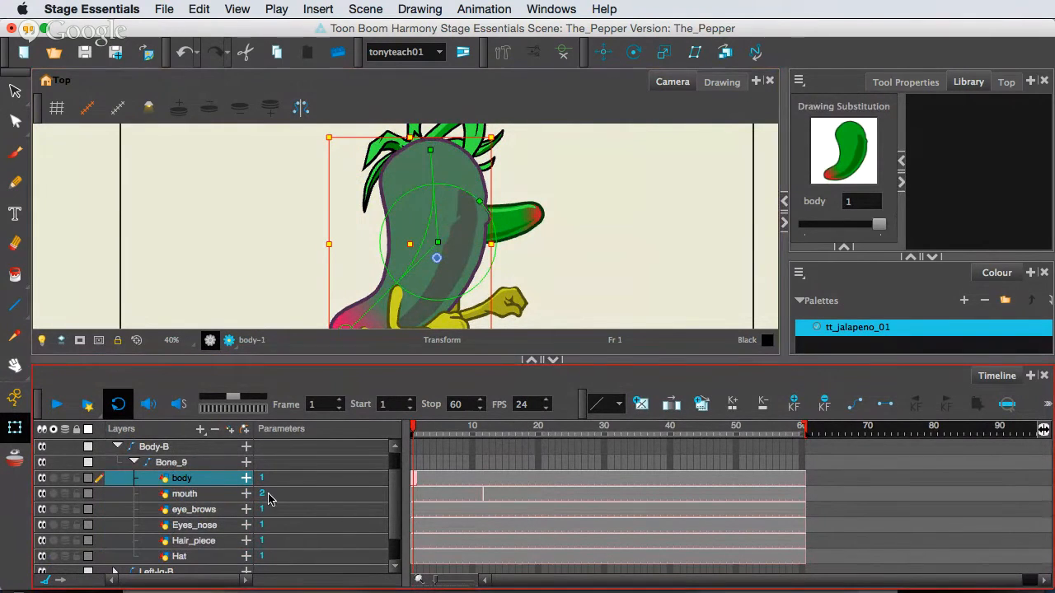
# Select the layers from mouth through Hat and nudge them in front of the body drawing.
pyautogui.click(203, 499)
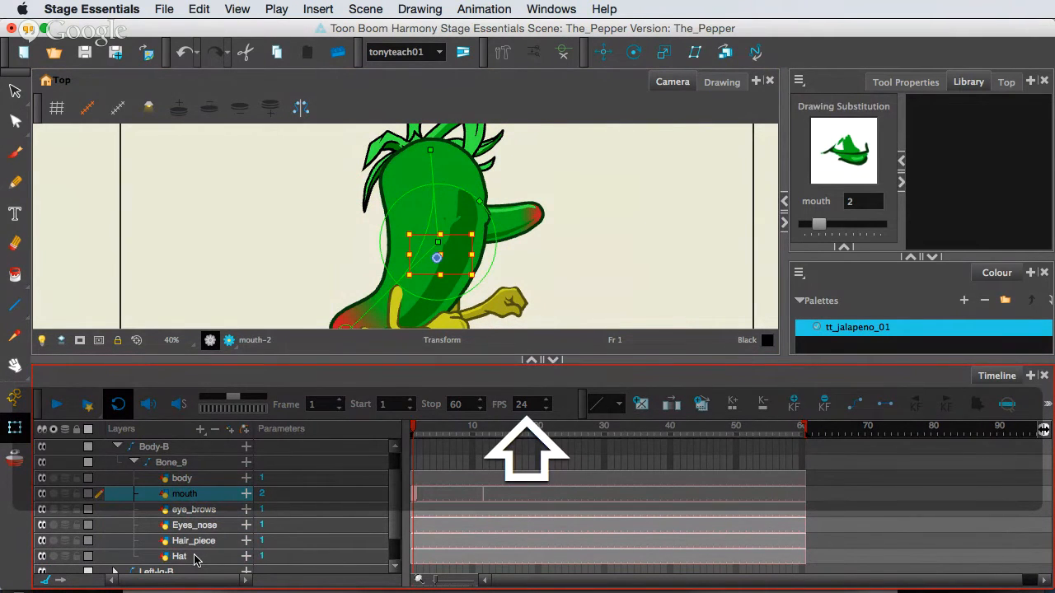
pyautogui.keyDown('shift'); pyautogui.click(196, 558); pyautogui.keyUp('shift')
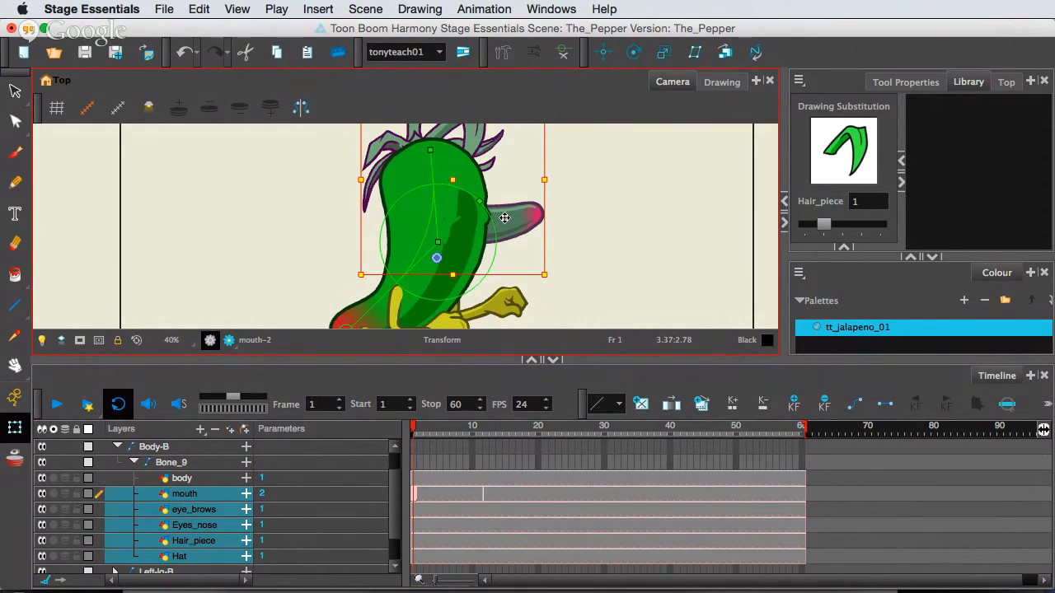
pyautogui.press('alt')
pyautogui.hotkey('alt', 'Down')
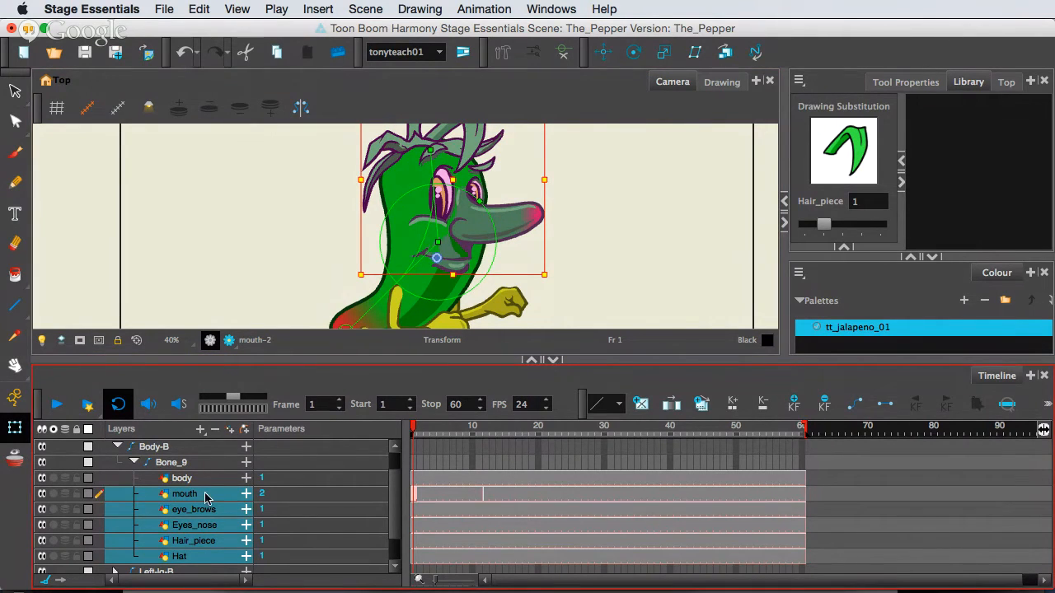
# Try bending the upper body bone to test how the head layers from mouth through Hat follow it.
pyautogui.scroll(-1, 208, 498)
pyautogui.click(196, 464)
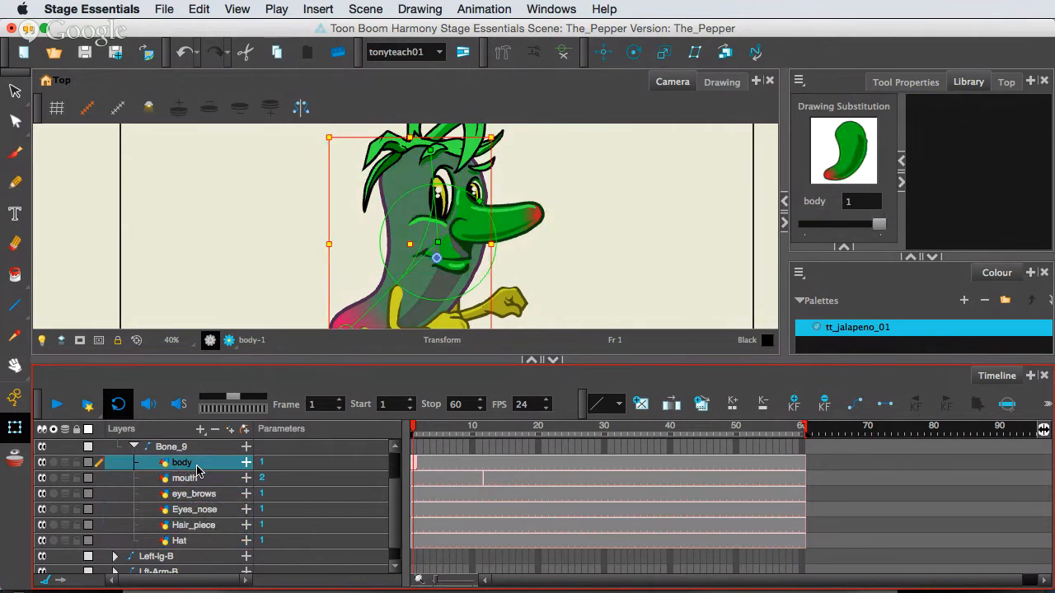
pyautogui.click(196, 478)
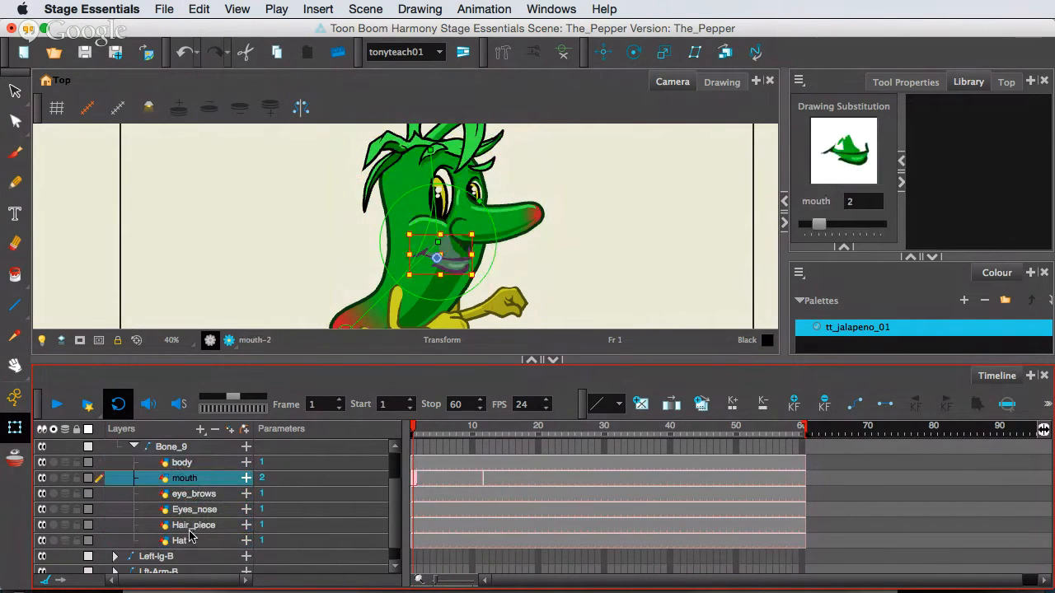
pyautogui.click(186, 540)
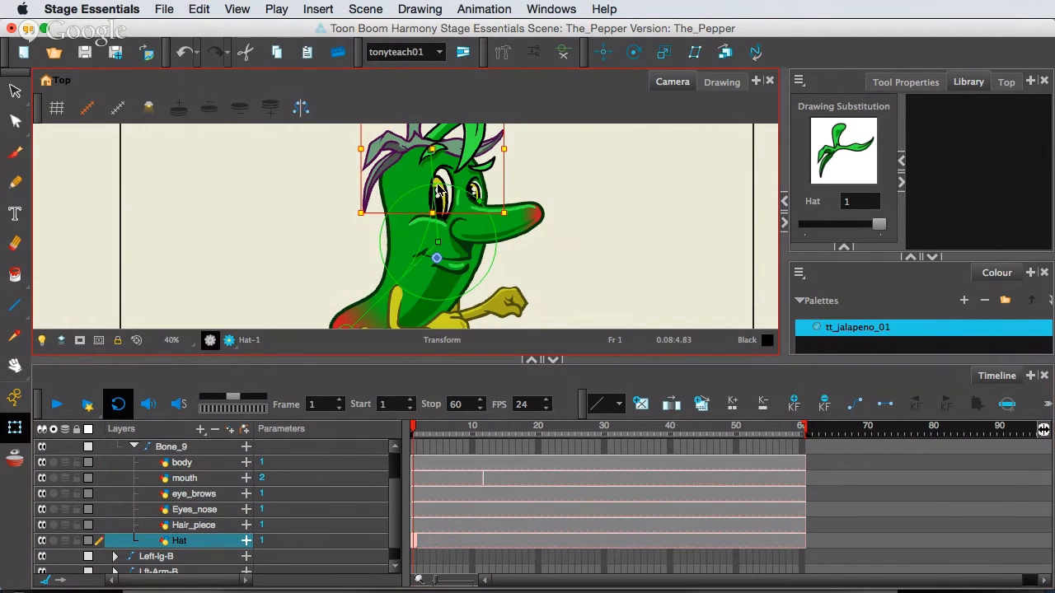
pyautogui.moveTo(435, 179); pyautogui.dragTo(436, 212)
pyautogui.press('super+z')
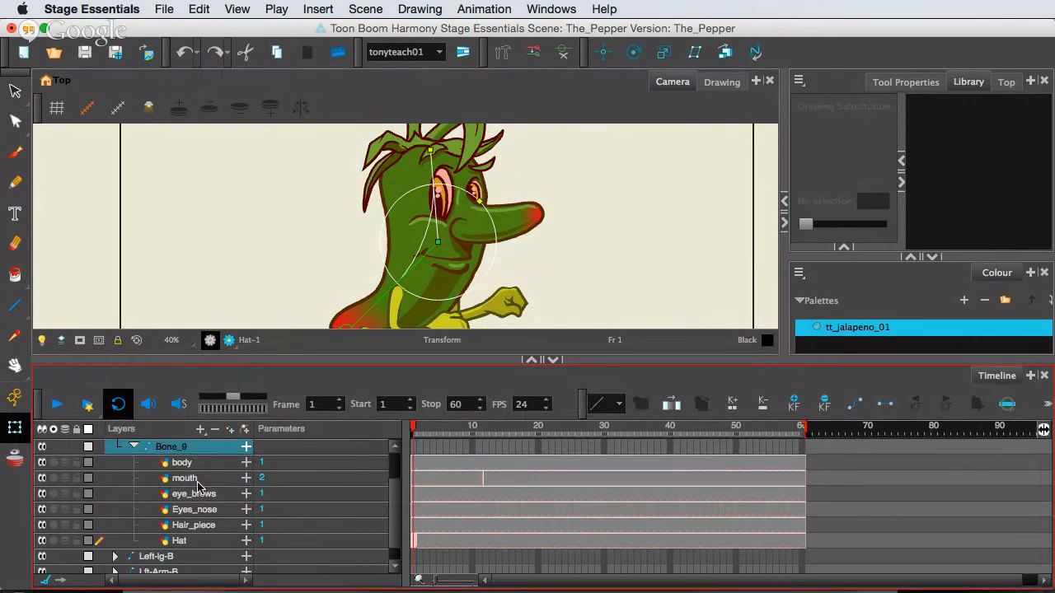
# Add a Kinematic Output above the mouth layer within the Bone_9 group.
pyautogui.click(198, 483)
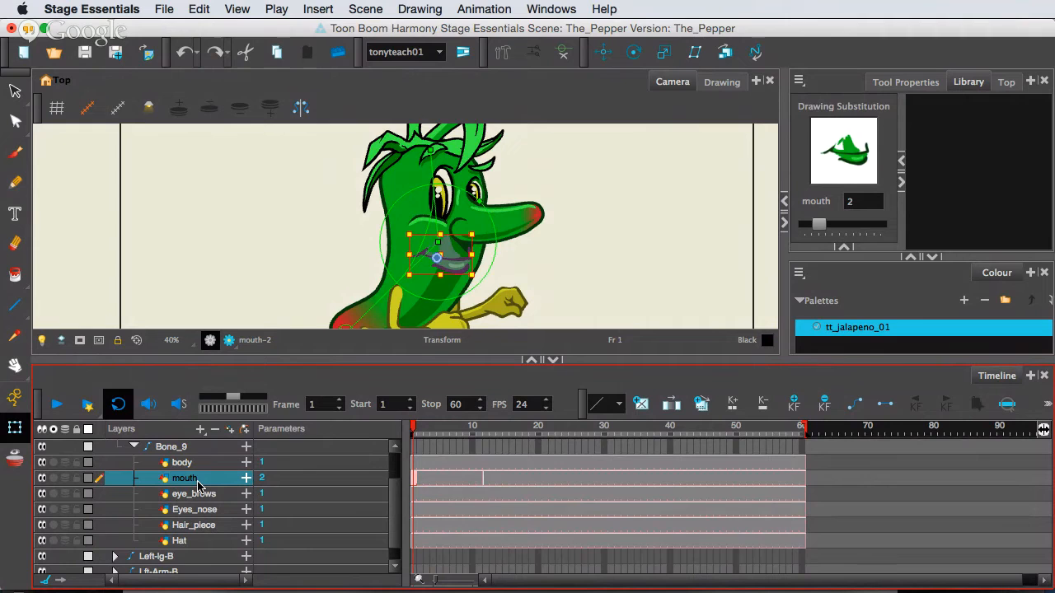
pyautogui.press('F16')
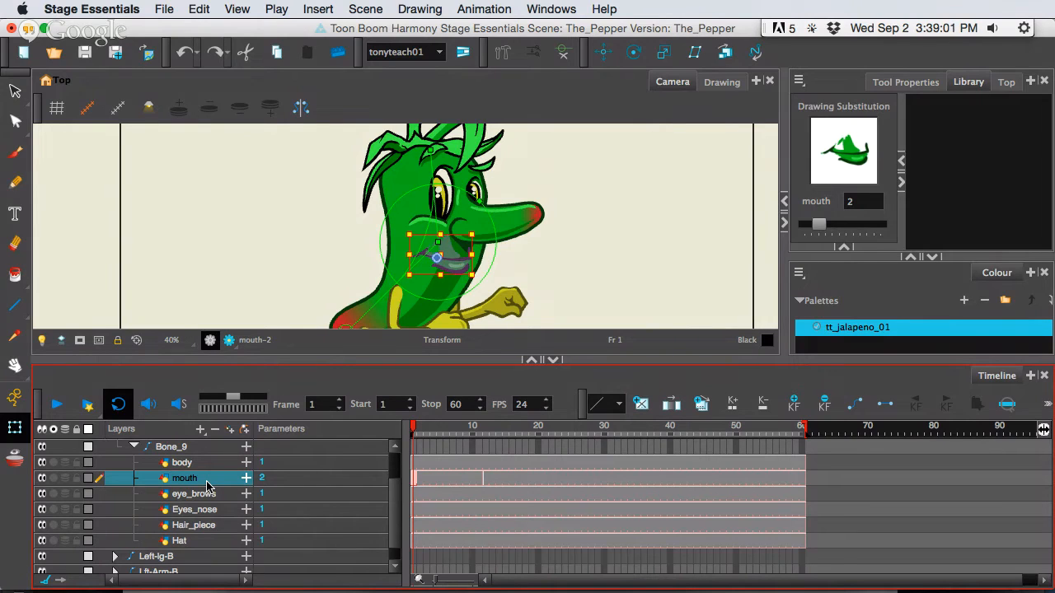
pyautogui.click(201, 430)
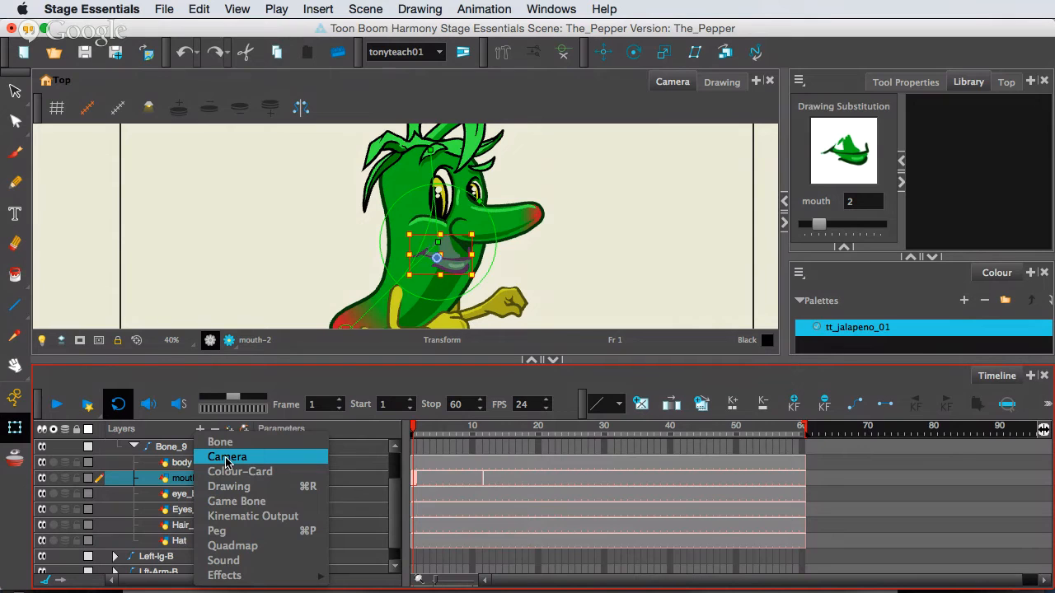
pyautogui.click(275, 522)
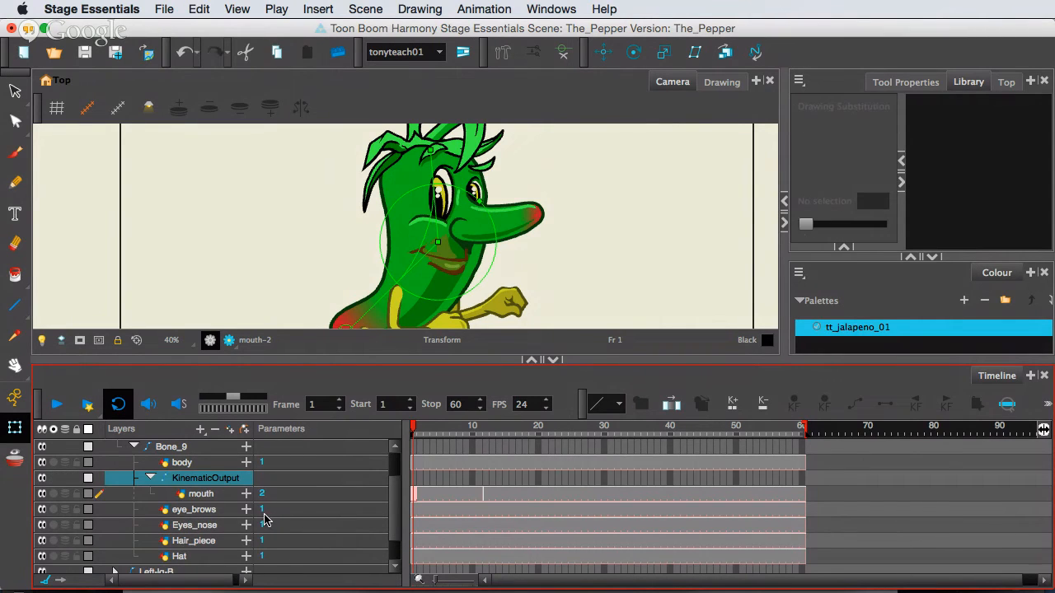
# Move the eye_brows, Eyes_nose, Hair_piece and Hat layers into the KinematicOutput group, keeping mouth as its first layer.
pyautogui.click(191, 513)
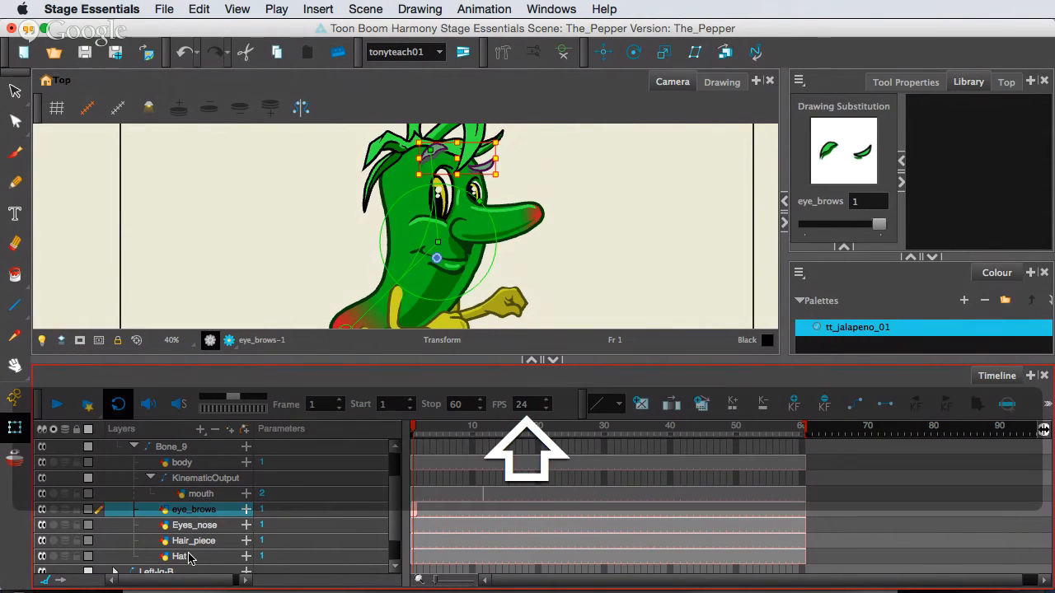
pyautogui.keyDown('shift'); pyautogui.click(189, 558); pyautogui.keyUp('shift')
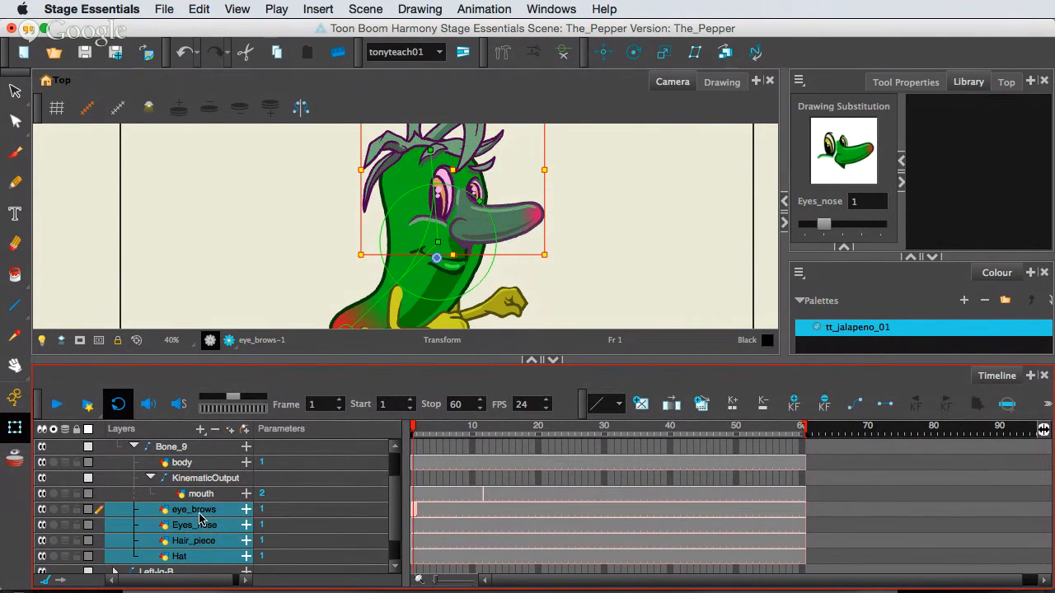
pyautogui.moveTo(200, 503); pyautogui.dragTo(201, 493)
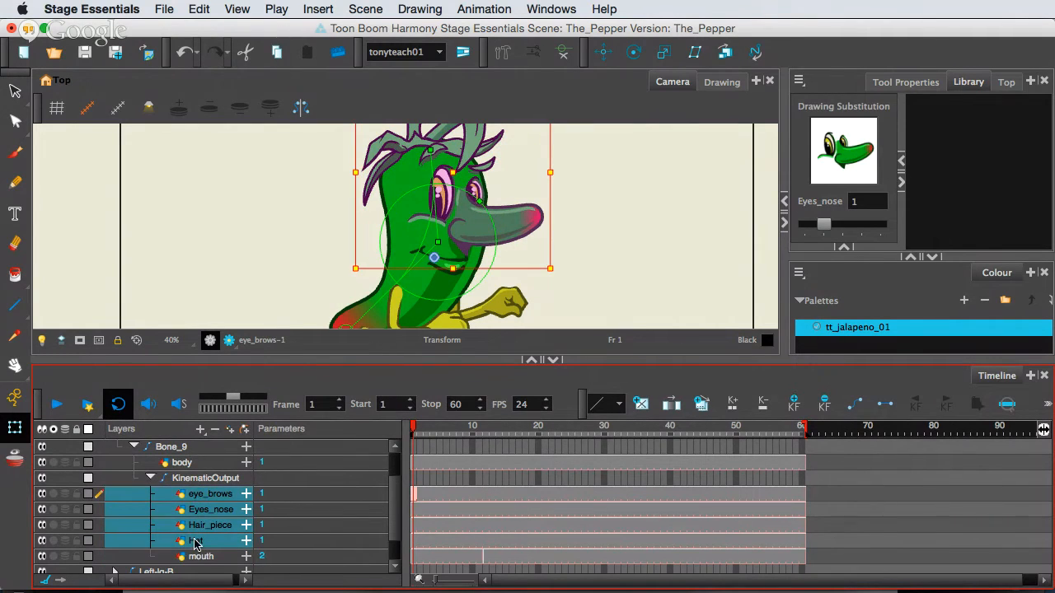
pyautogui.moveTo(195, 558); pyautogui.dragTo(202, 492)
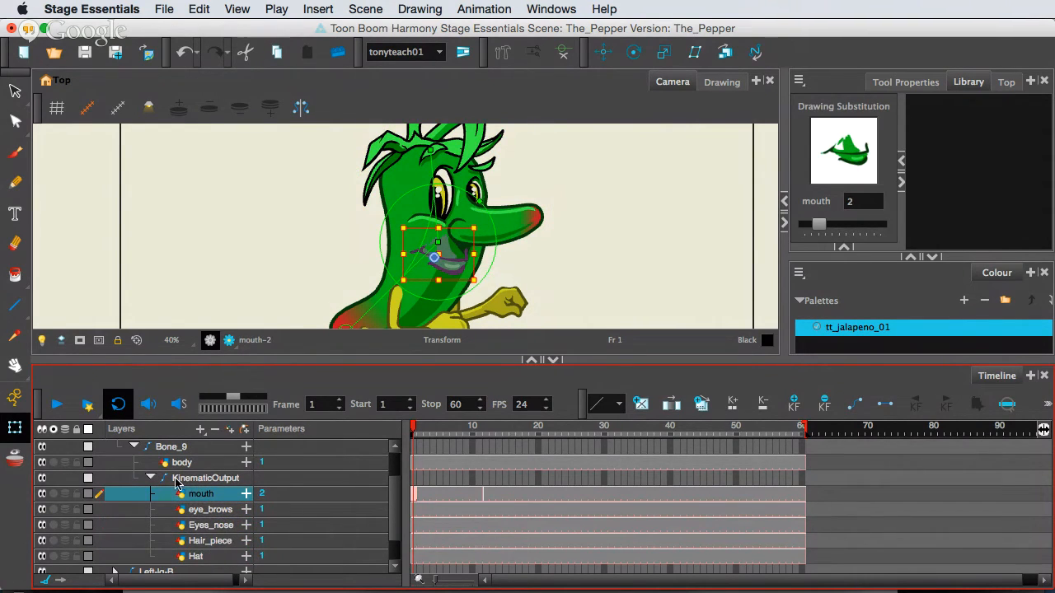
# Collapse the KinematicOutput group and bend the upper body bone backward so the whole head tilts up.
pyautogui.click(149, 479)
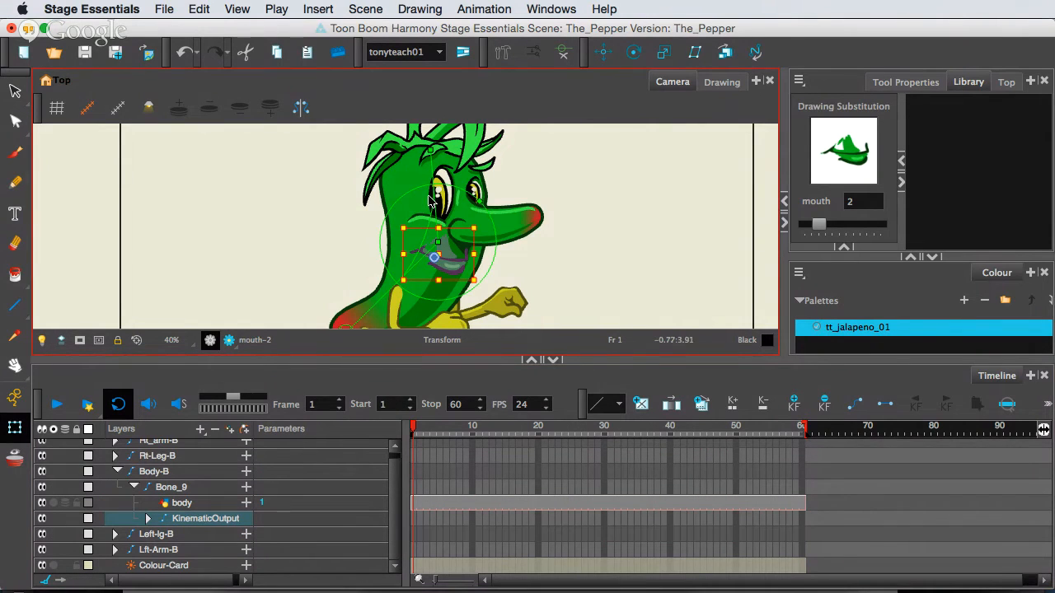
pyautogui.moveTo(433, 193); pyautogui.dragTo(404, 190)
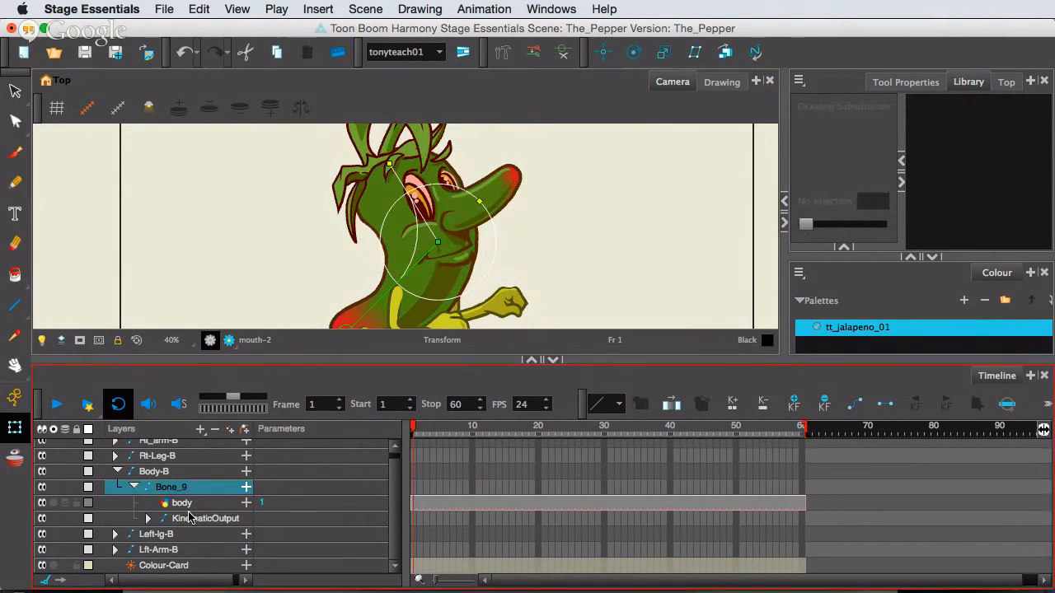
# Try moving the mouth, eye_brows, Eyes_nose, Hair_piece and Hat layers together over the body drawing.
pyautogui.click(149, 519)
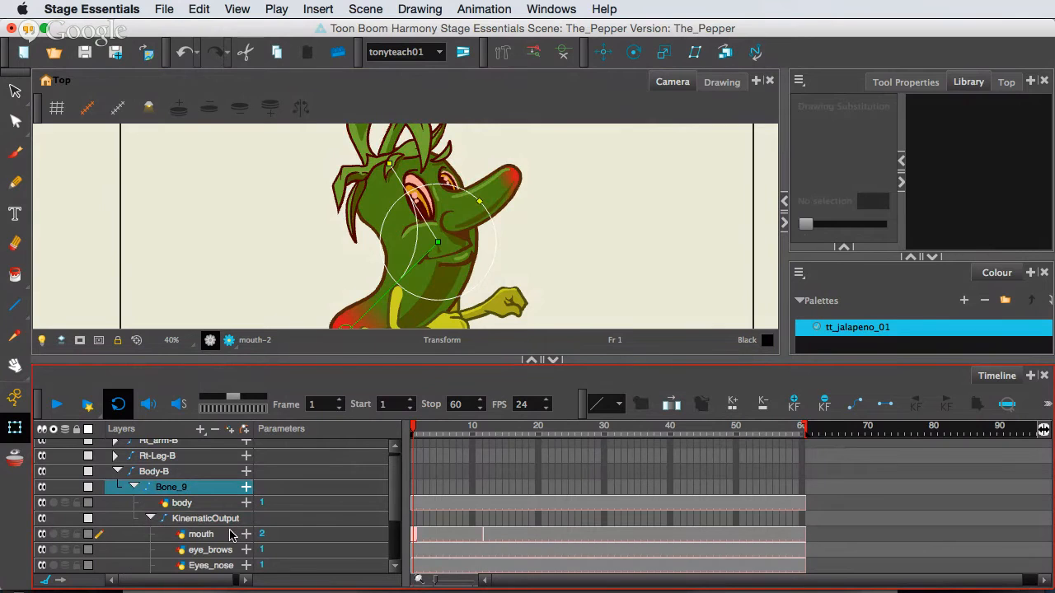
pyautogui.scroll(-2, 232, 531)
pyautogui.click(211, 508)
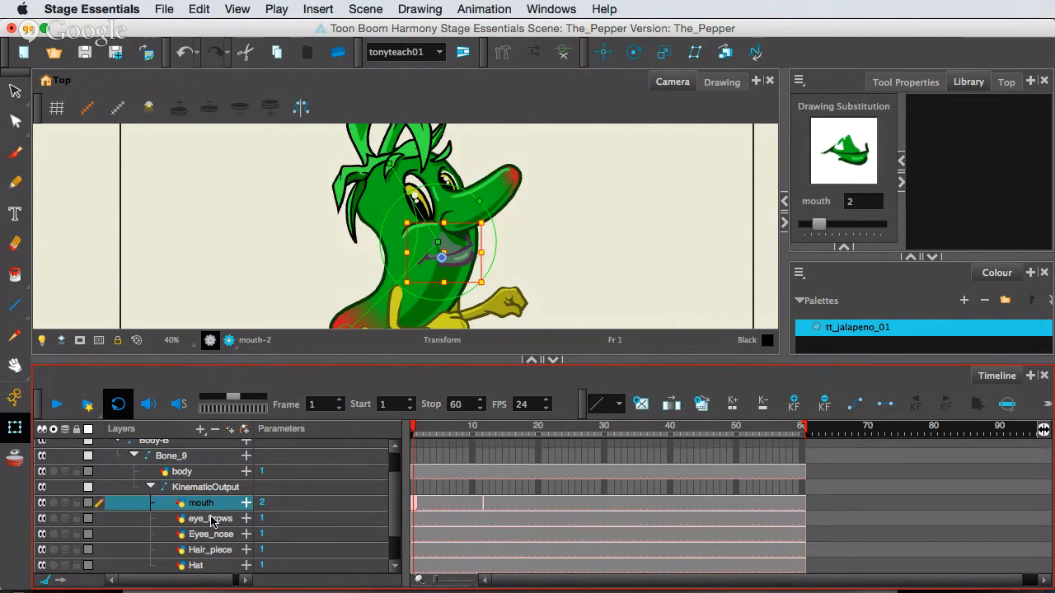
pyautogui.keyDown('shift'); pyautogui.click(202, 565); pyautogui.keyUp('shift')
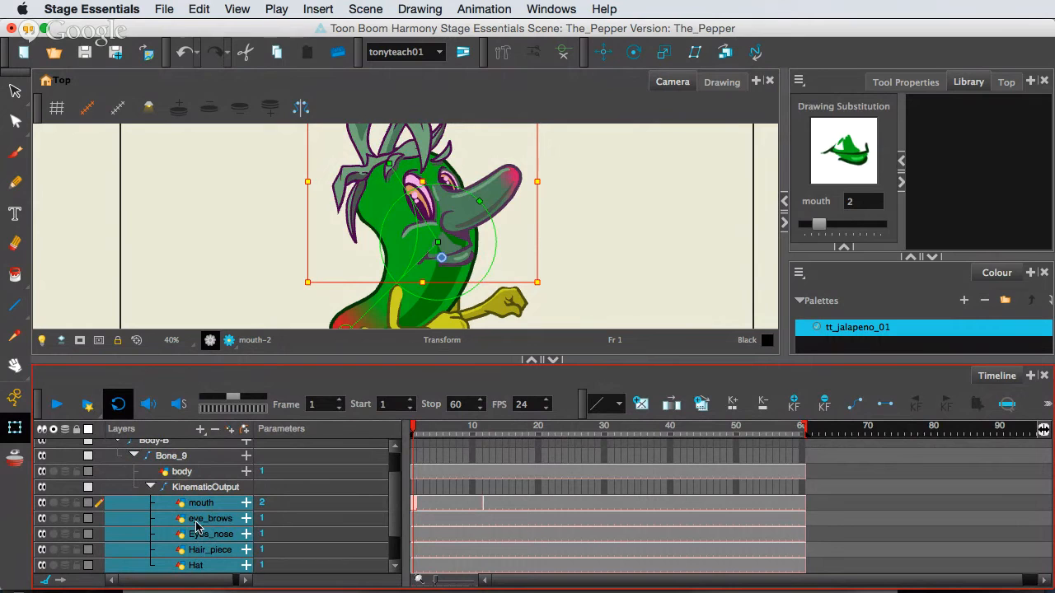
pyautogui.doubleClick(198, 519)
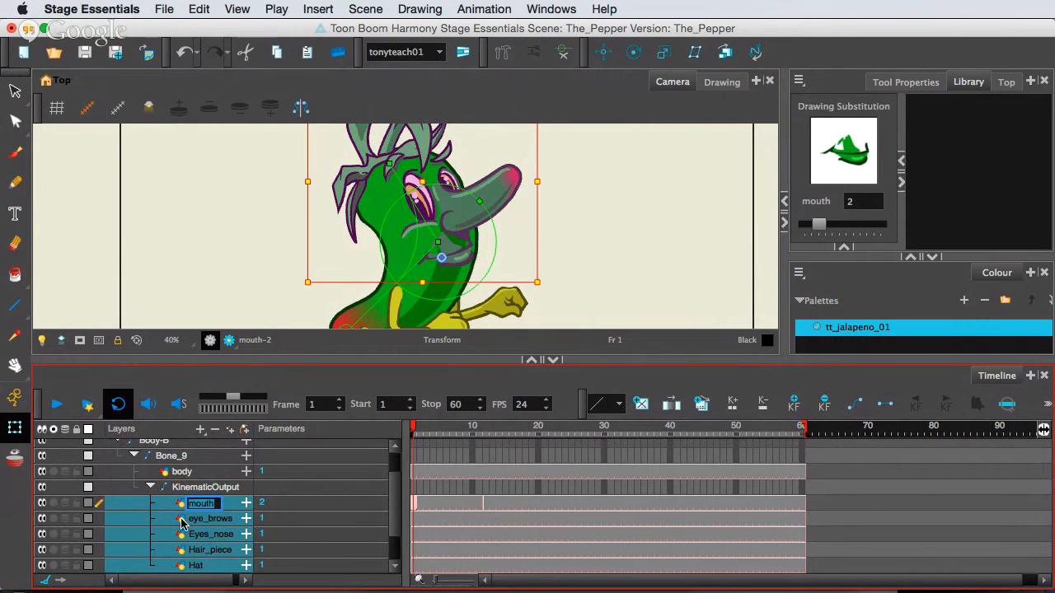
pyautogui.click(181, 525)
pyautogui.click(190, 503)
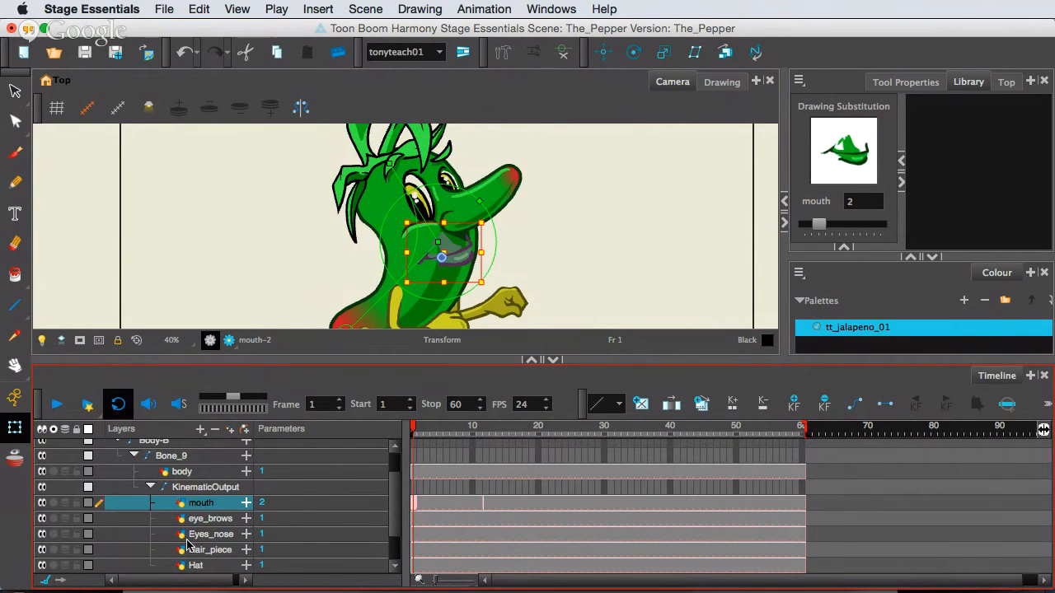
pyautogui.keyDown('shift'); pyautogui.click(188, 566); pyautogui.keyUp('shift')
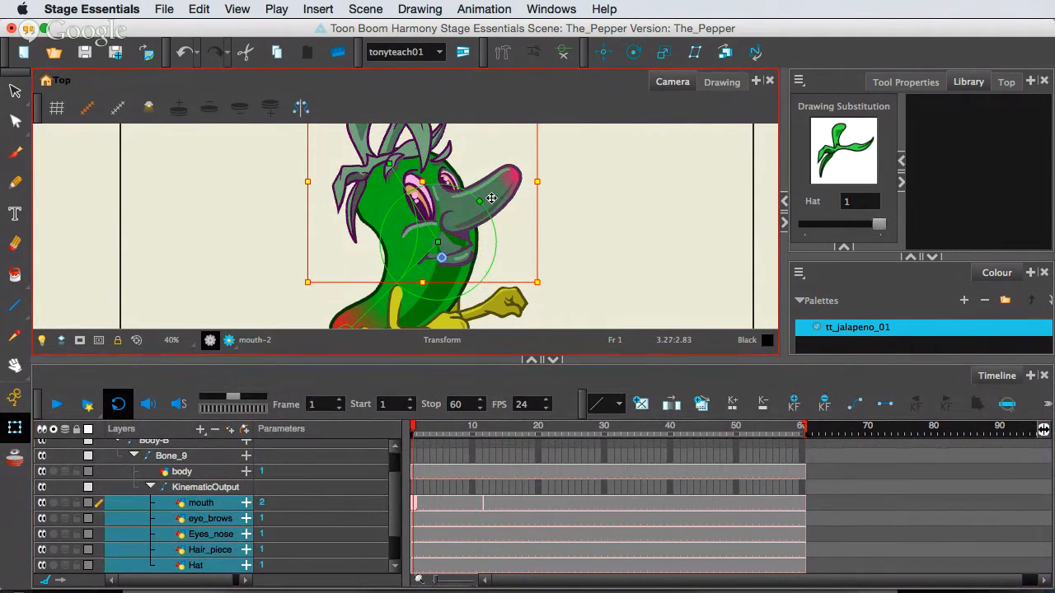
pyautogui.moveTo(491, 198)
pyautogui.mouseDown()
pyautogui.moveTo(495, 211)
pyautogui.moveTo(484, 207)
pyautogui.mouseUp()
pyautogui.press('super+z')
# Try moving only the mouth, eye_brows and Eyes_nose layers together across the face.
pyautogui.doubleClick(214, 547)
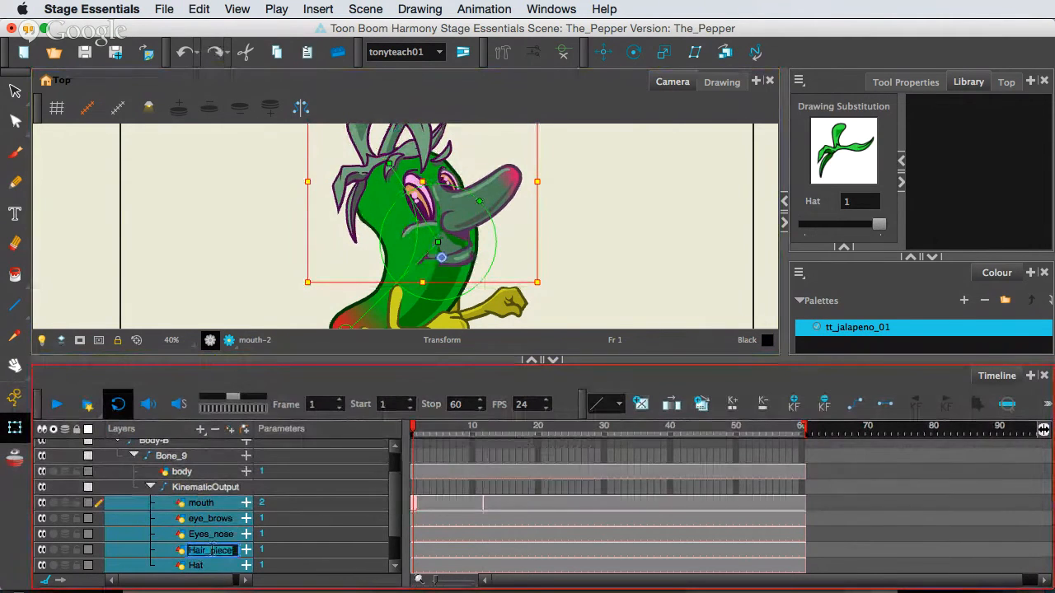
pyautogui.click(220, 506)
pyautogui.keyDown('shift'); pyautogui.click(219, 534); pyautogui.keyUp('shift')
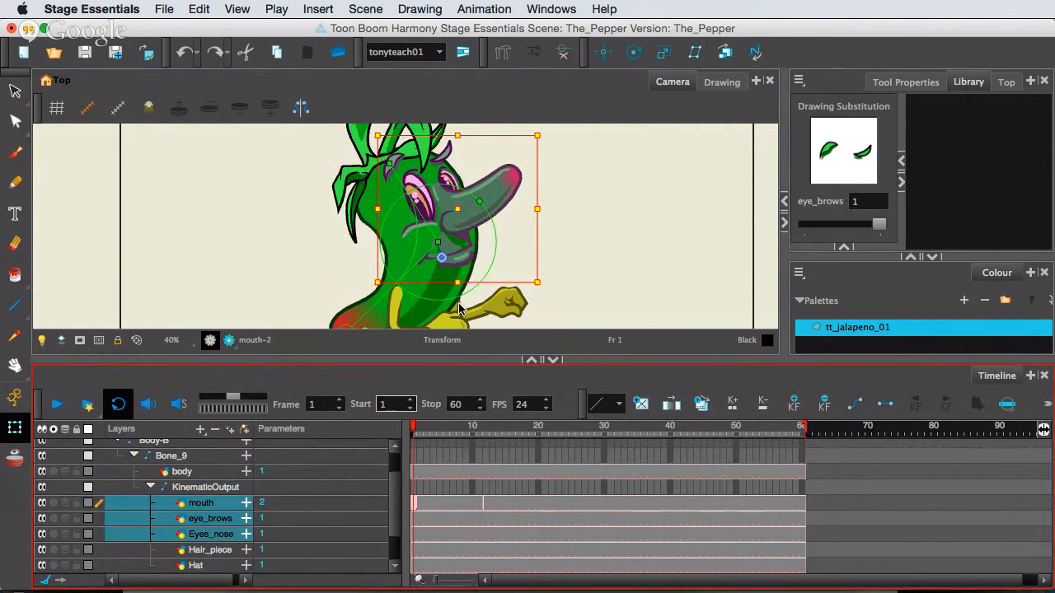
pyautogui.moveTo(423, 198)
pyautogui.mouseDown()
pyautogui.moveTo(438, 207)
pyautogui.moveTo(414, 214)
pyautogui.moveTo(437, 207)
pyautogui.mouseUp()
pyautogui.press('super+z')
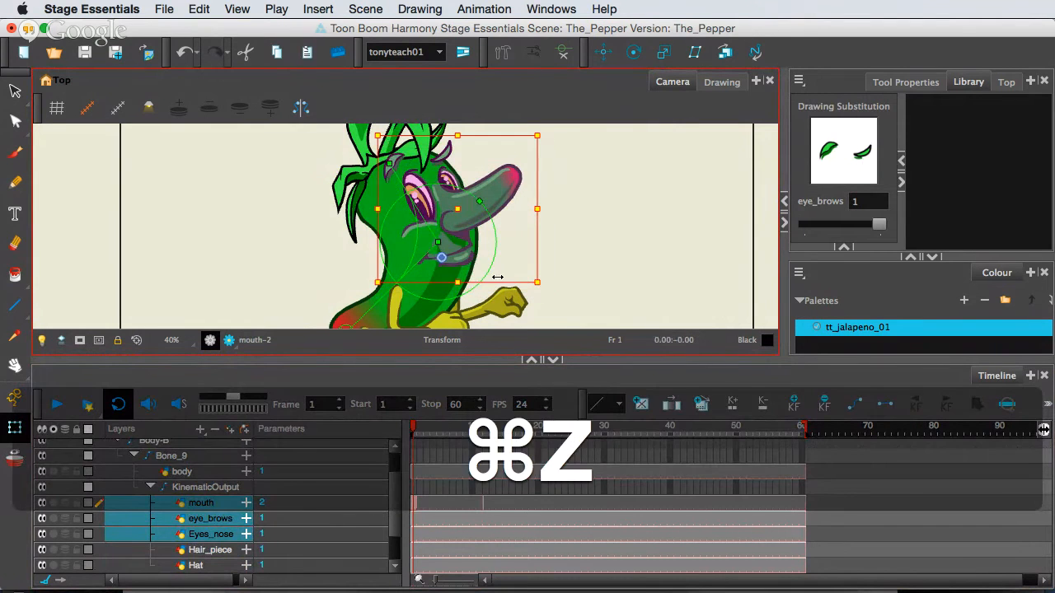
# Rename the KinematicOutput layer as Face_KO.
pyautogui.scroll(-2, 550, 259)
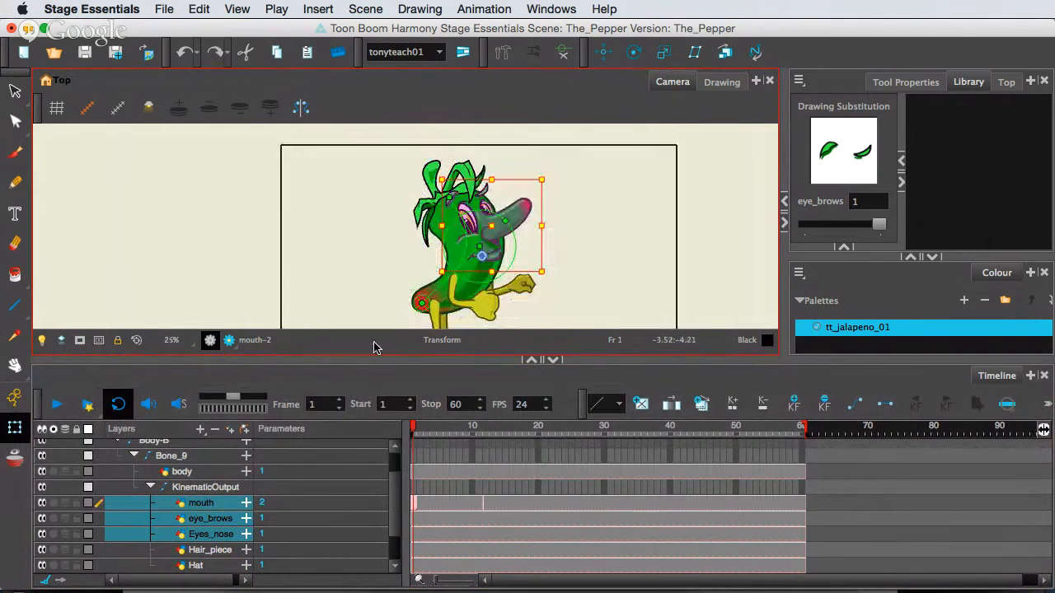
pyautogui.click(178, 490)
pyautogui.click(194, 488)
pyautogui.click(213, 488)
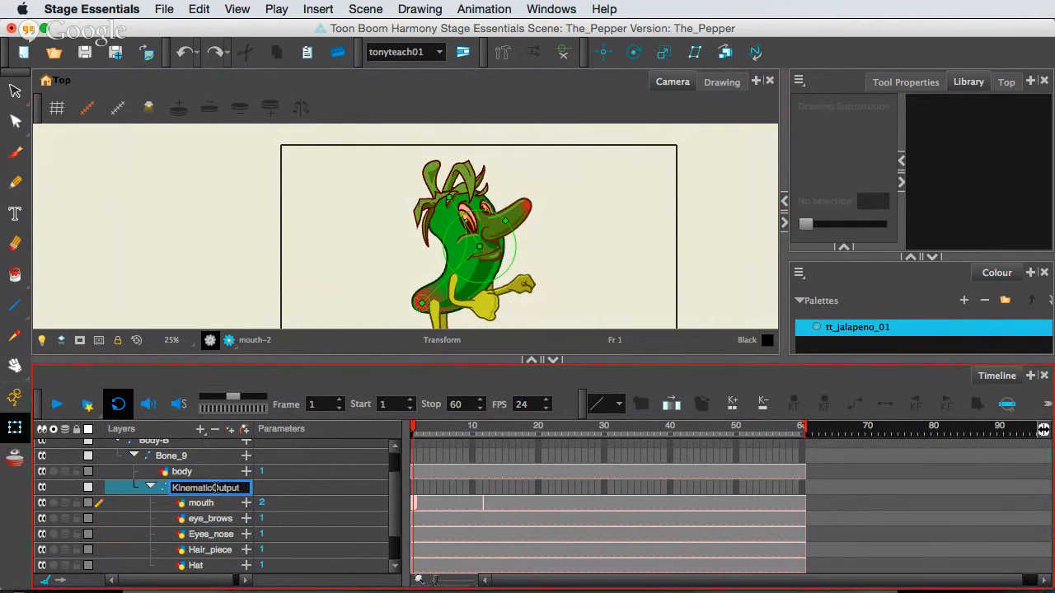
pyautogui.doubleClick(220, 488)
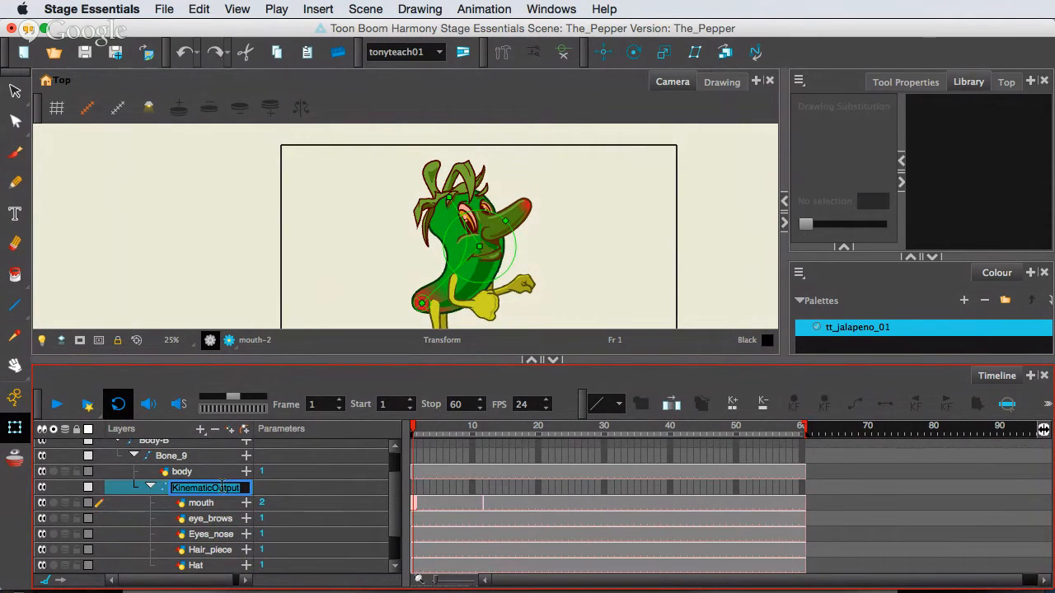
pyautogui.write('Face')
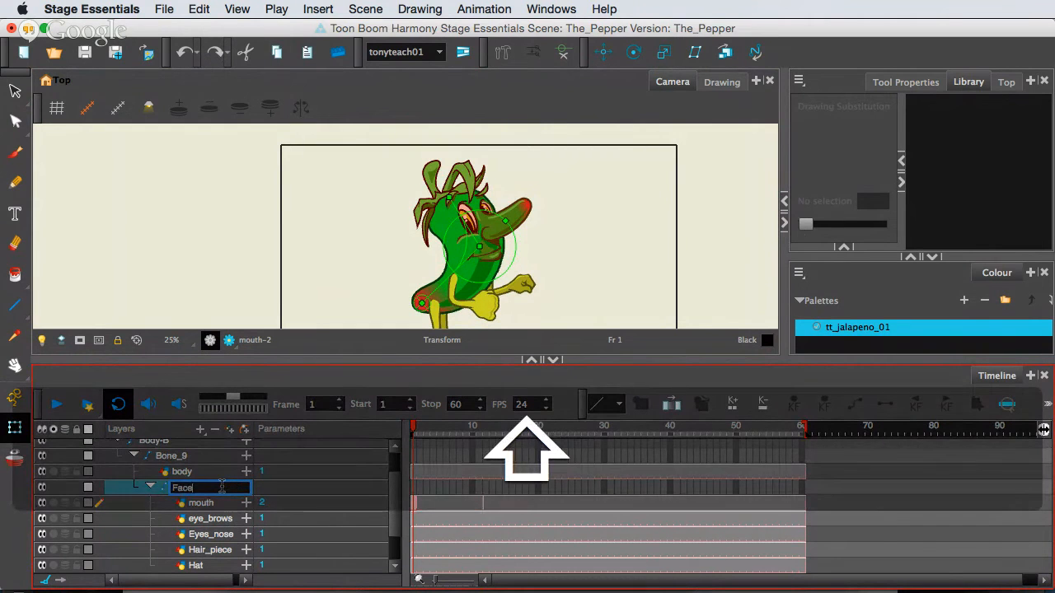
pyautogui.write('_KO')
pyautogui.press('Return')
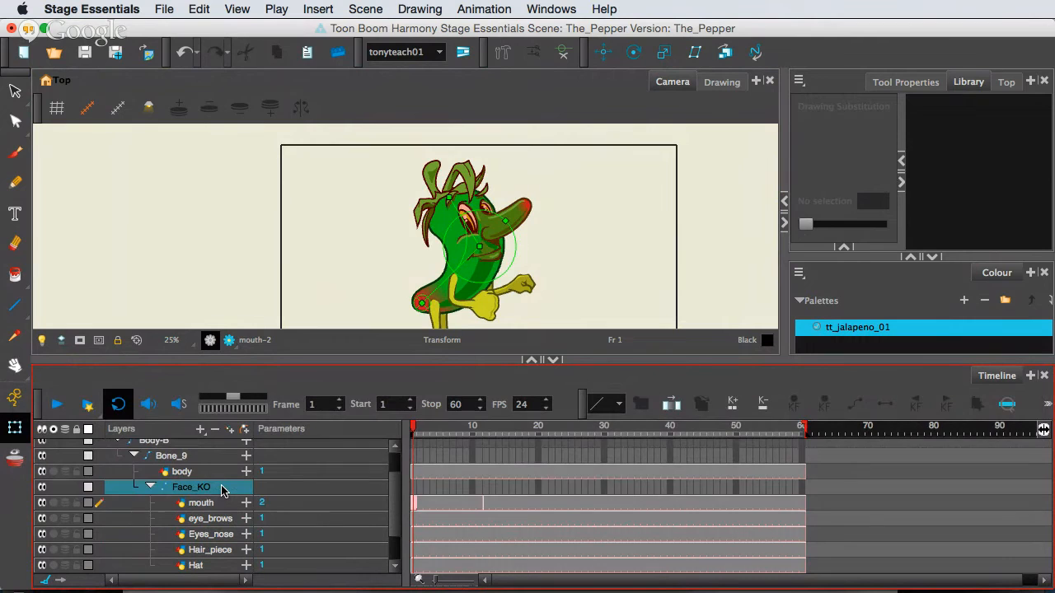
# Collapse the Face_KO and Body-B groups and enlarge the camera view to show the whole character.
pyautogui.click(150, 487)
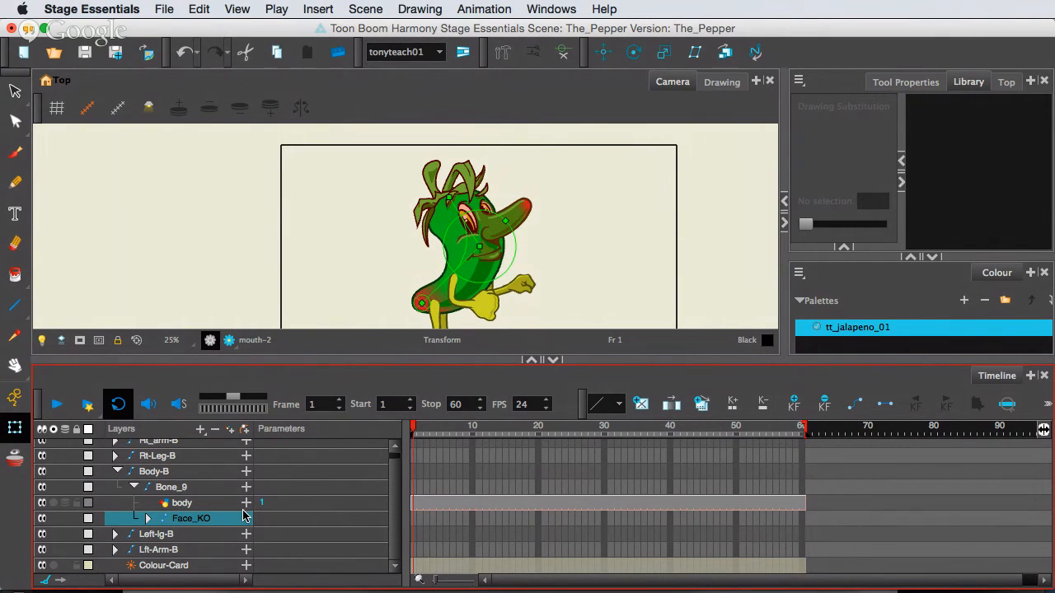
pyautogui.click(118, 471)
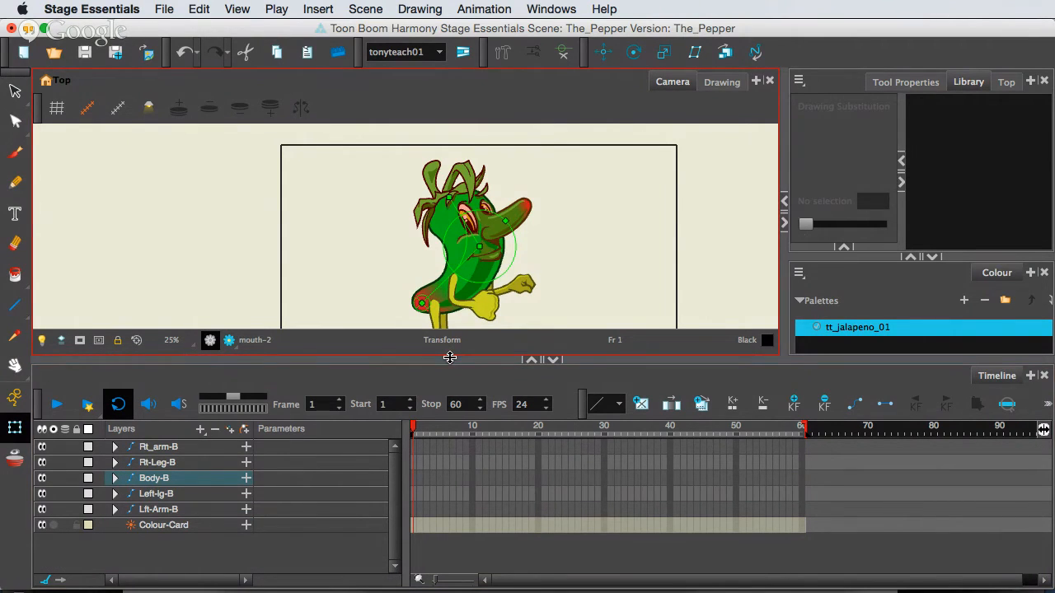
pyautogui.moveTo(449, 357); pyautogui.dragTo(449, 414)
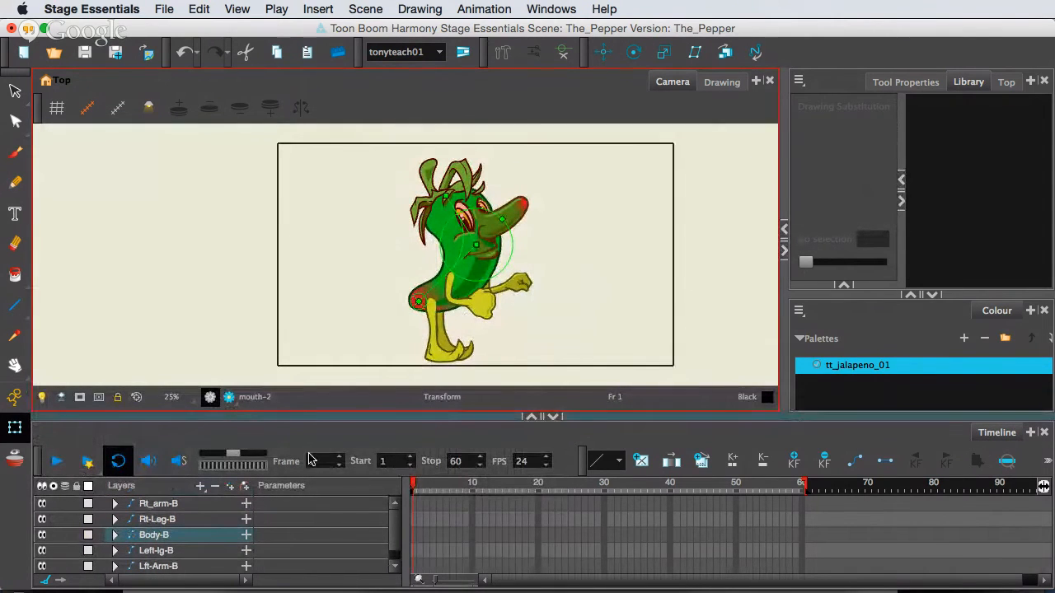
# Select the Rt_leg drawing, scrub the timeline from frame 53 back to frame 1, and restore the timeline's height.
pyautogui.click(438, 314)
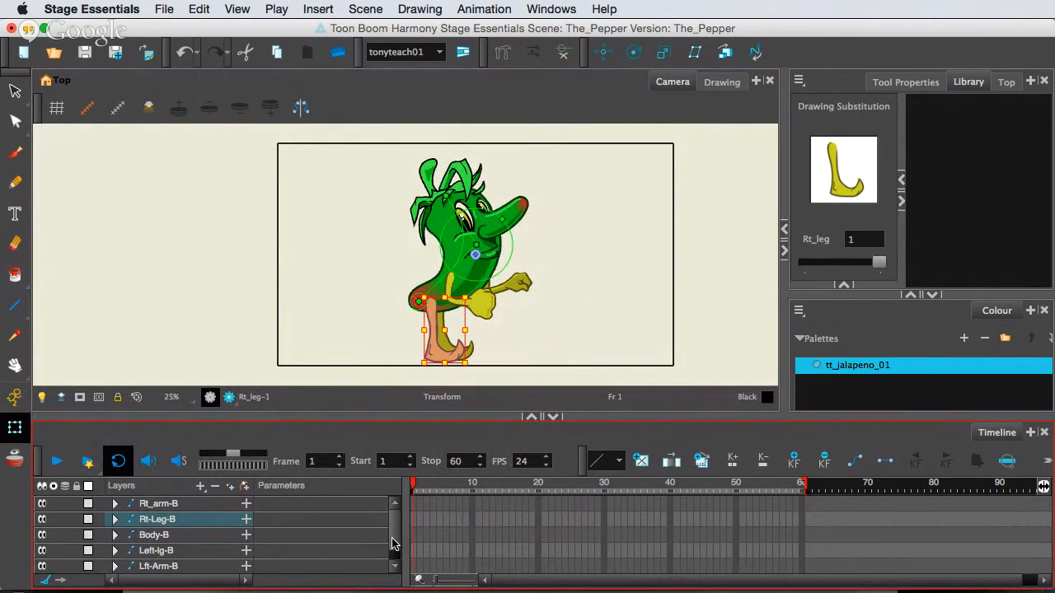
pyautogui.press('F16')
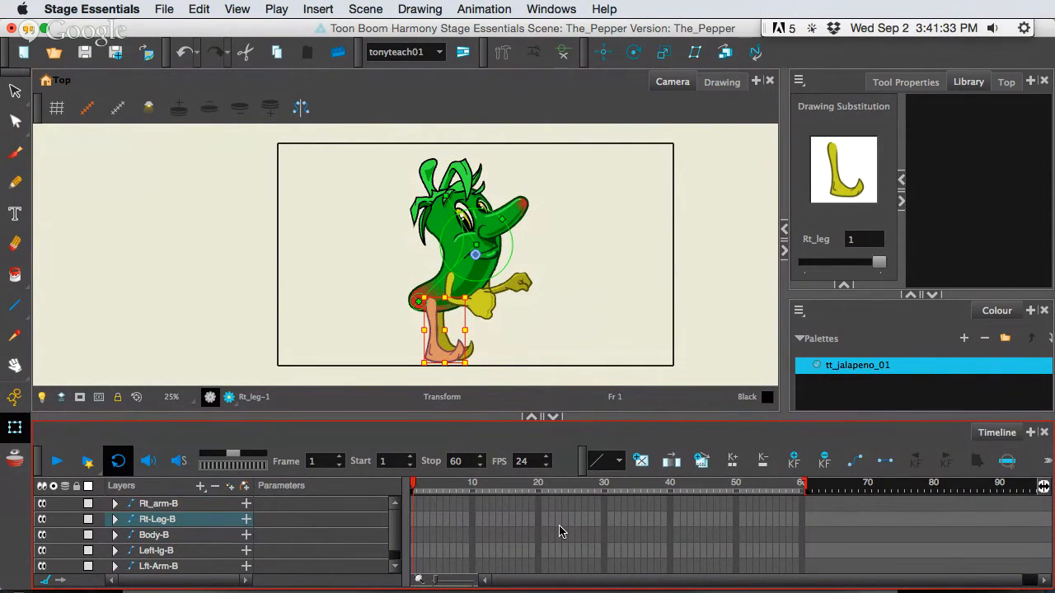
pyautogui.click(757, 485)
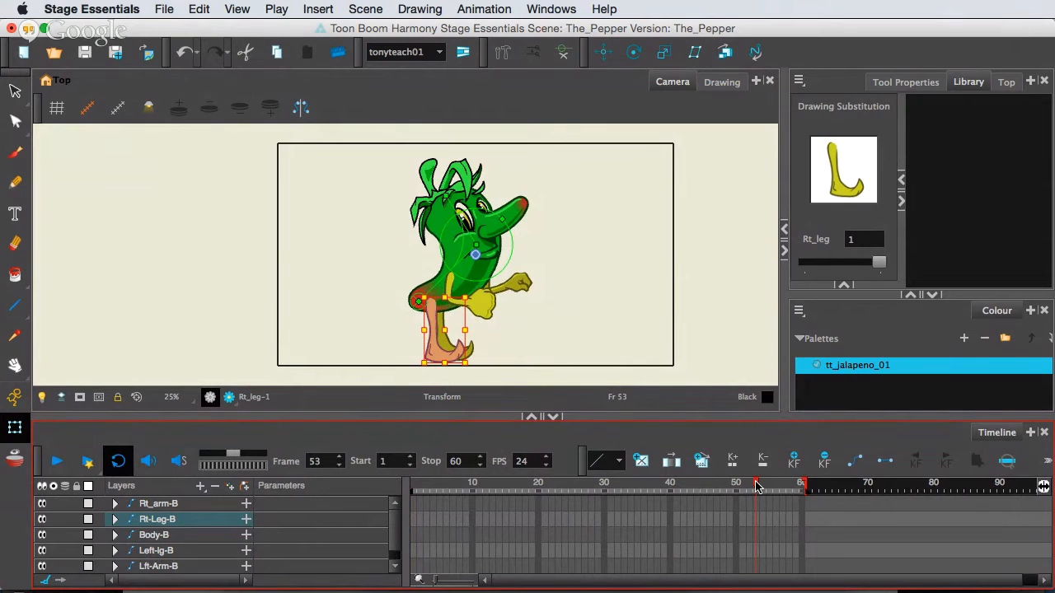
pyautogui.moveTo(748, 485); pyautogui.dragTo(363, 486)
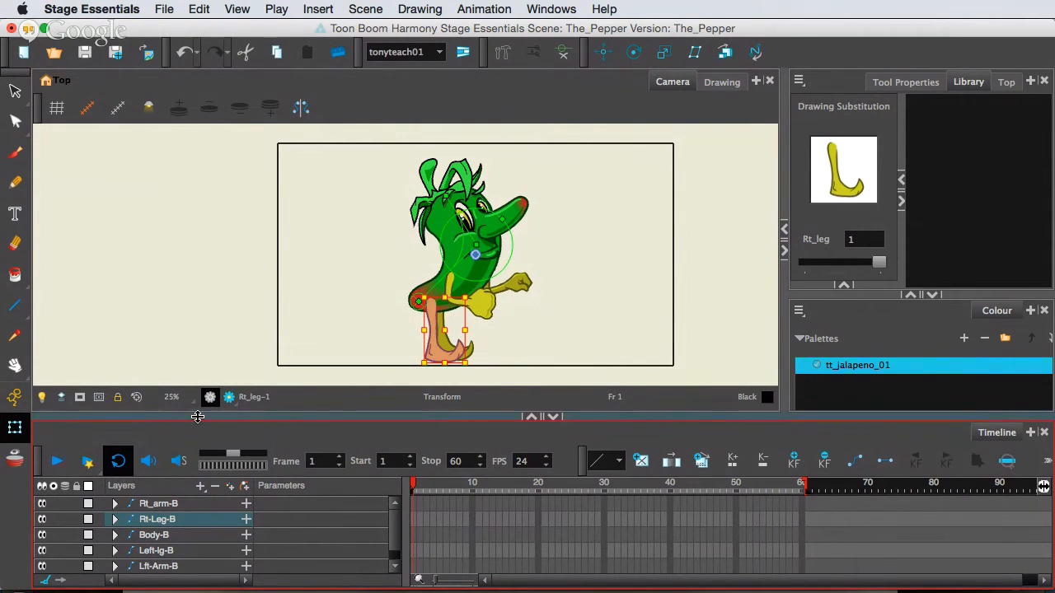
pyautogui.moveTo(198, 417); pyautogui.dragTo(197, 356)
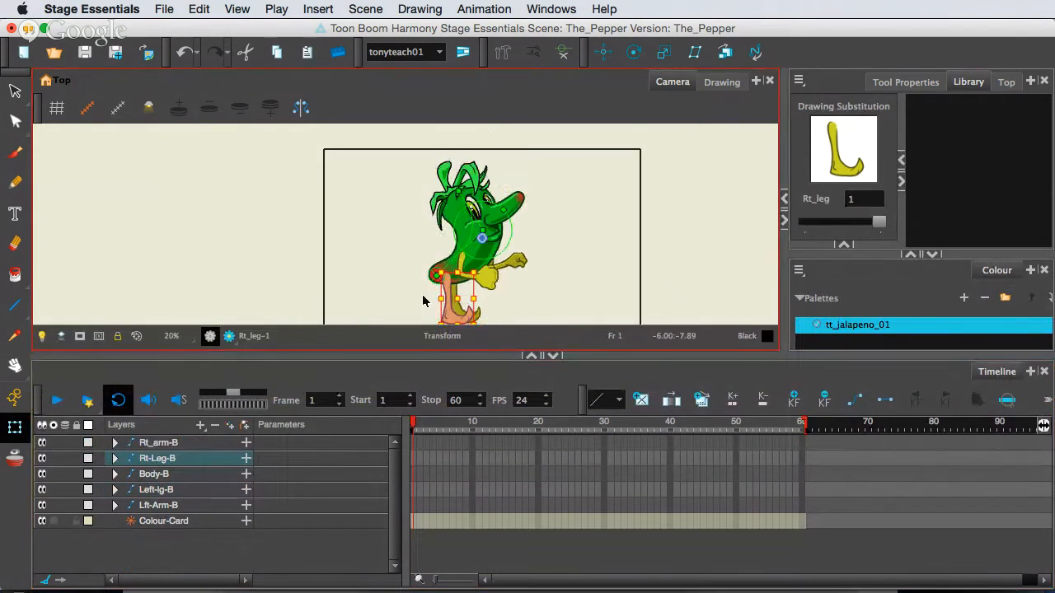
# Try adding a peg while no layer is selected, then undo it.
pyautogui.moveTo(443, 273); pyautogui.dragTo(446, 249)
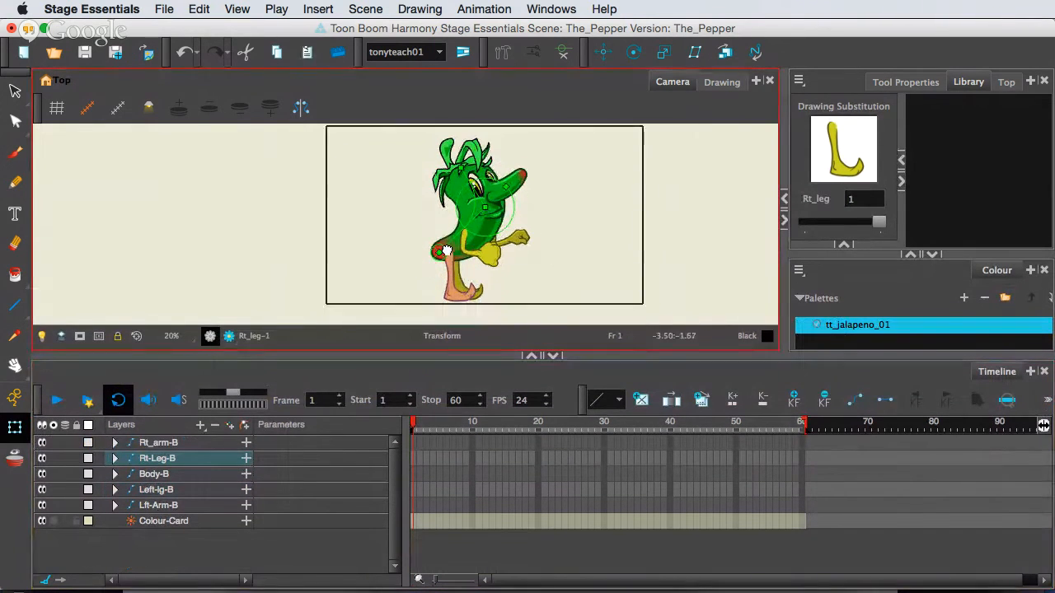
pyautogui.click(152, 447)
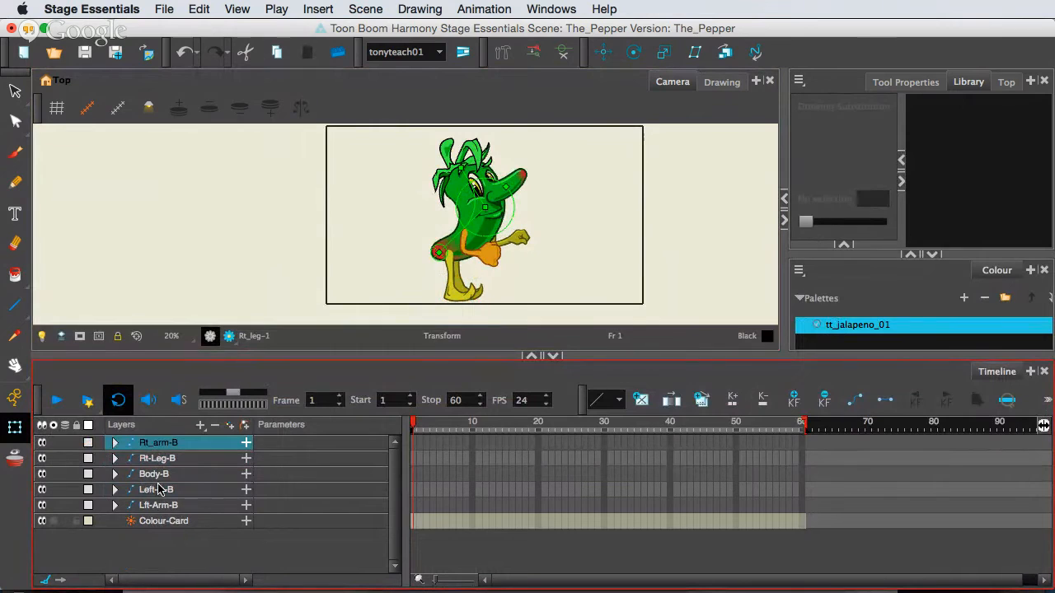
pyautogui.click(160, 504)
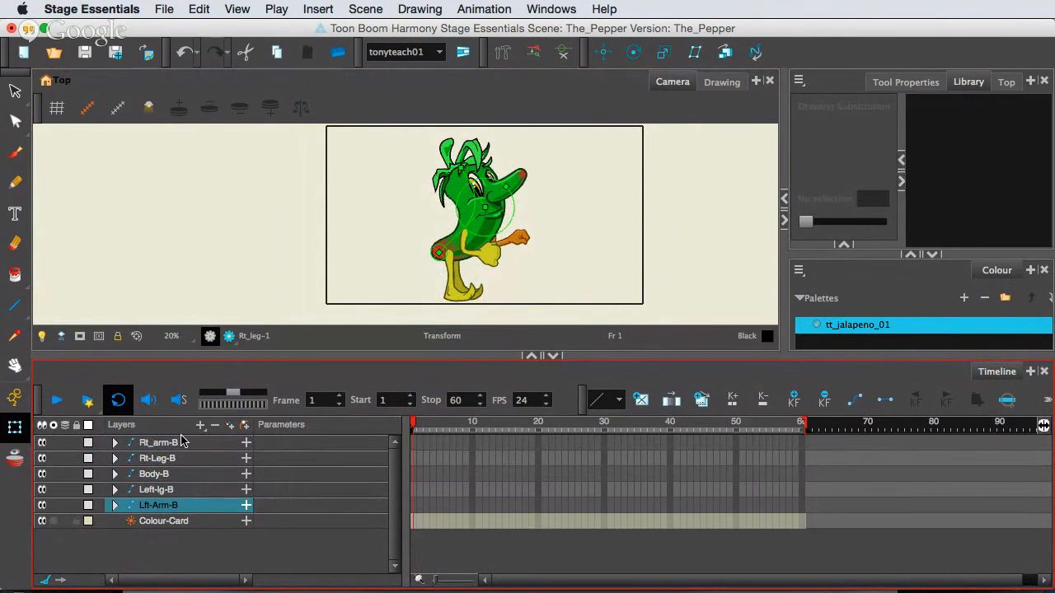
pyautogui.click(136, 555)
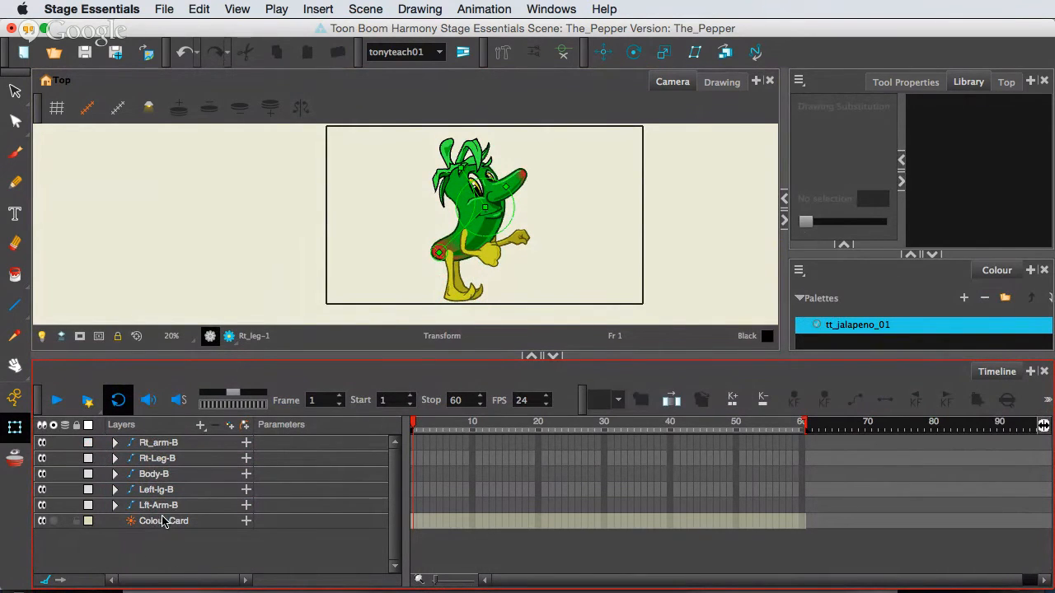
pyautogui.click(244, 426)
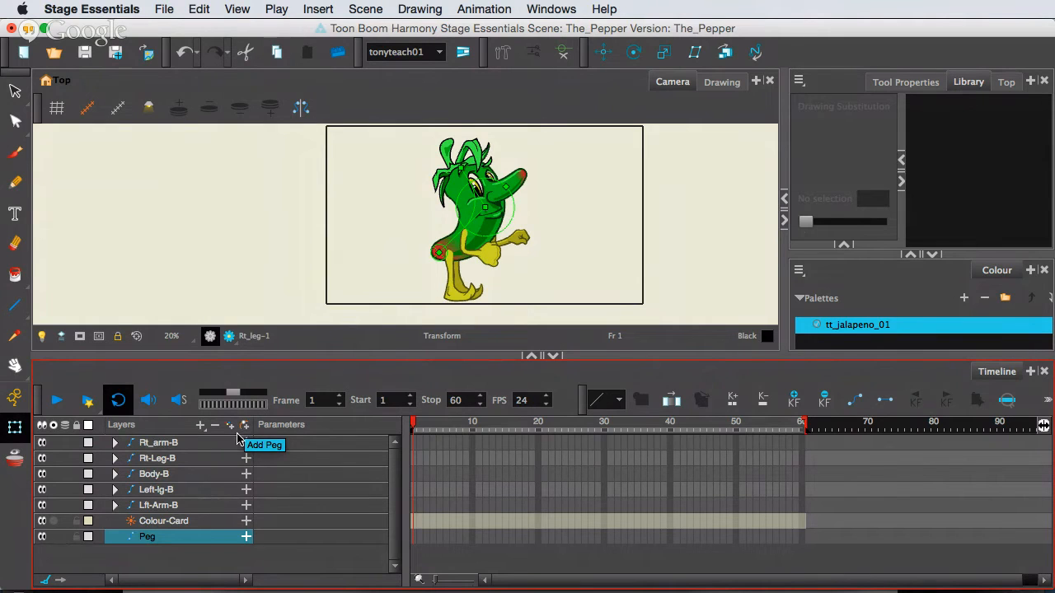
pyautogui.press('super+z')
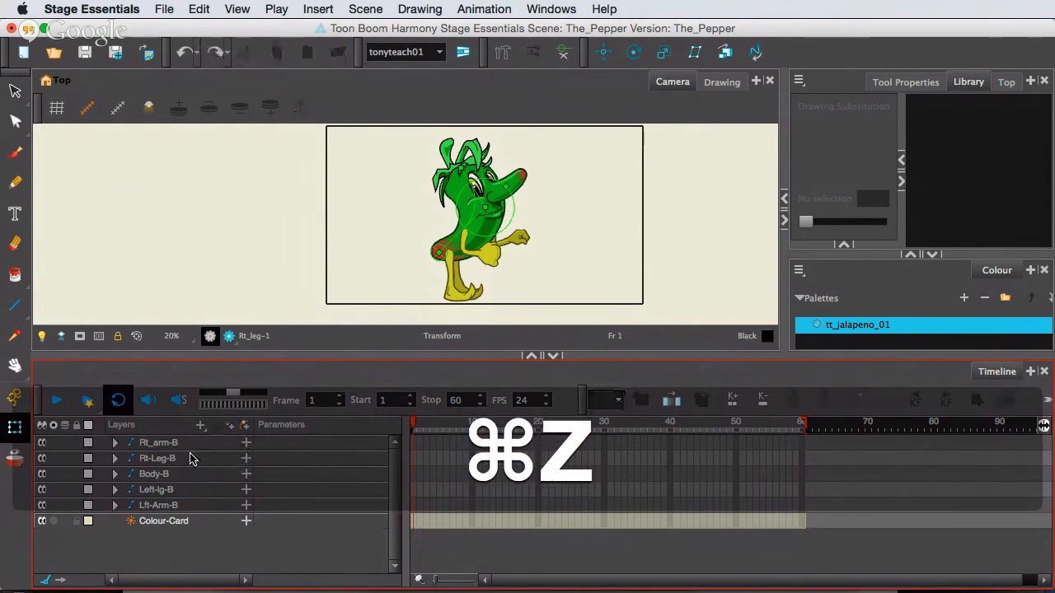
# Try adding a peg to the Rt_arm-B layer alone, then undo it.
pyautogui.click(194, 443)
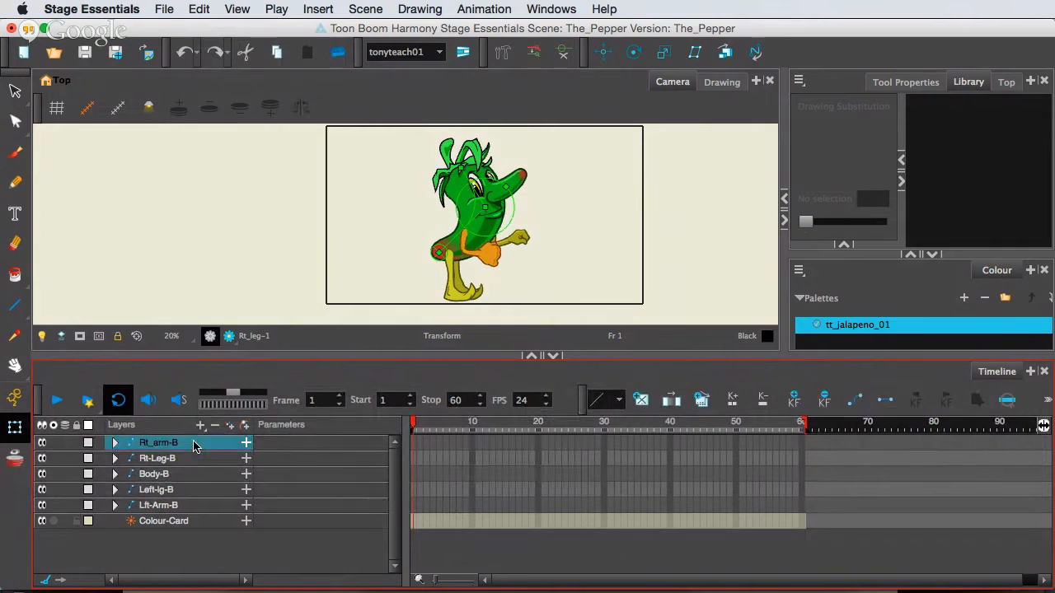
pyautogui.click(244, 425)
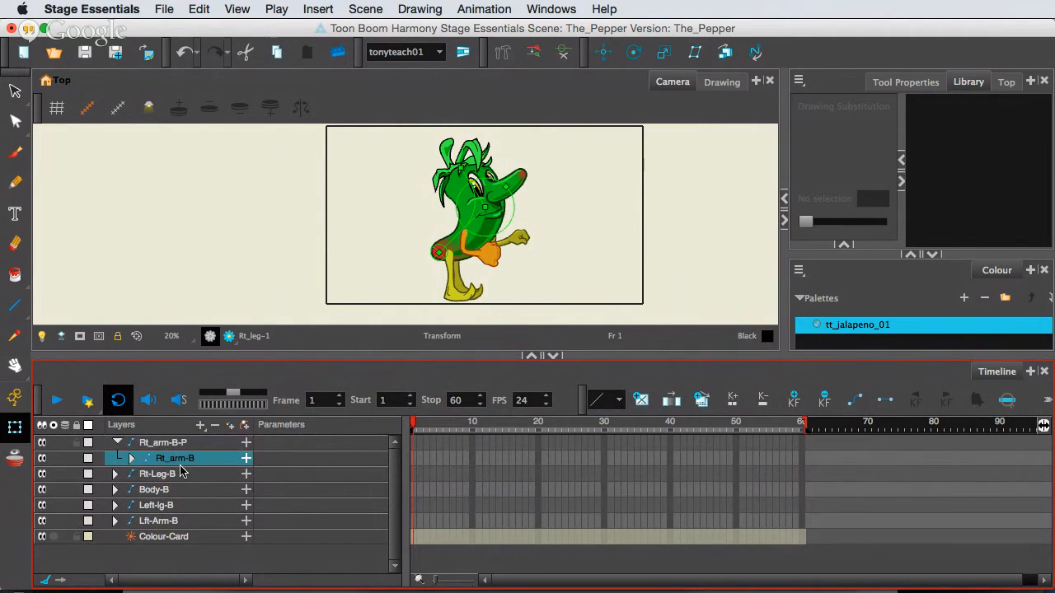
pyautogui.press('super+z')
# Add a standalone peg with no layer selected and rename it Master-Pepper-P.
pyautogui.click(161, 551)
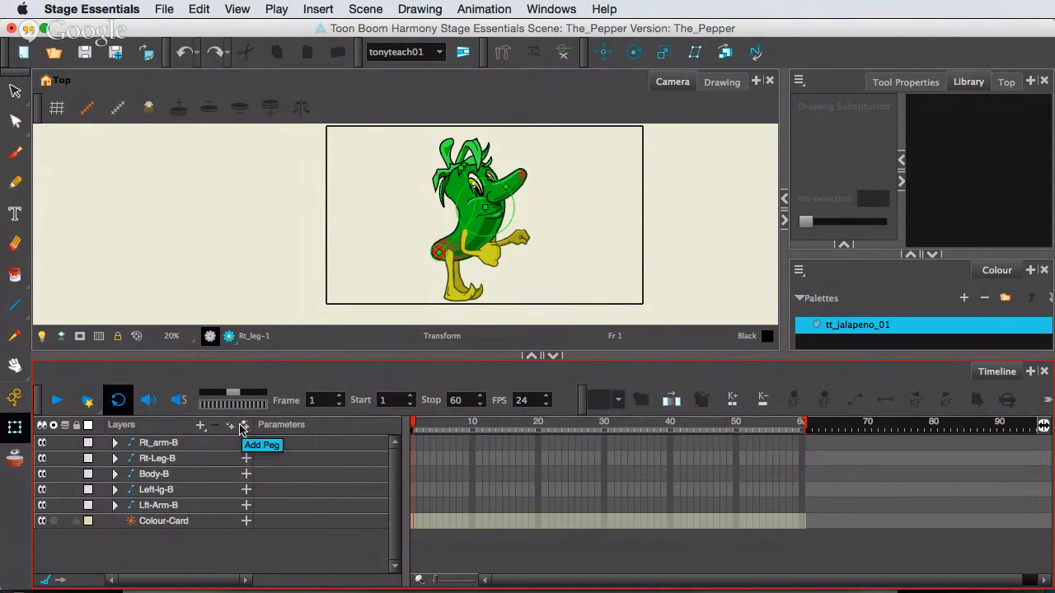
pyautogui.click(200, 426)
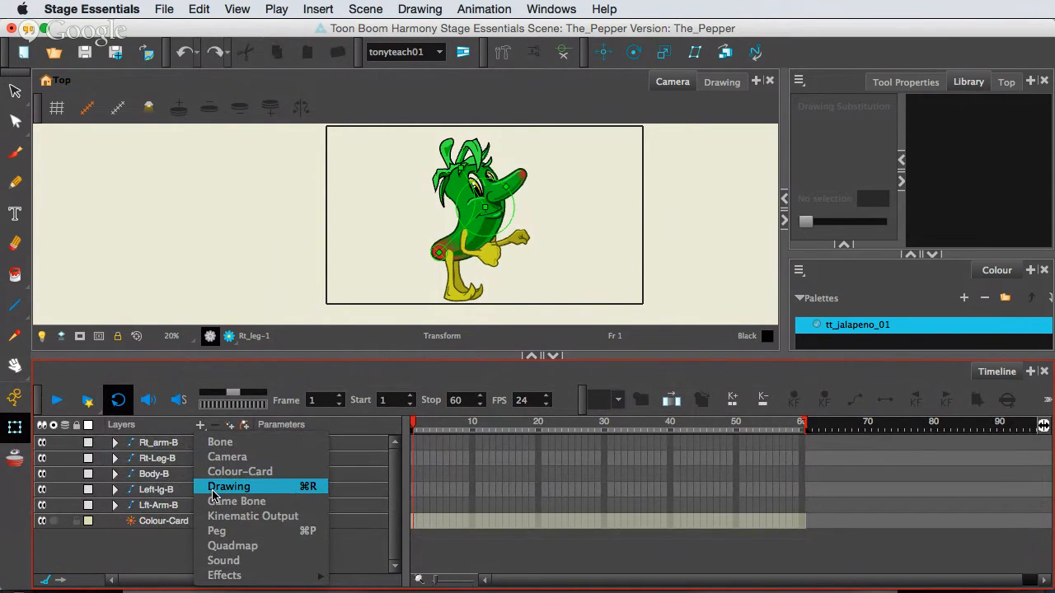
pyautogui.click(235, 532)
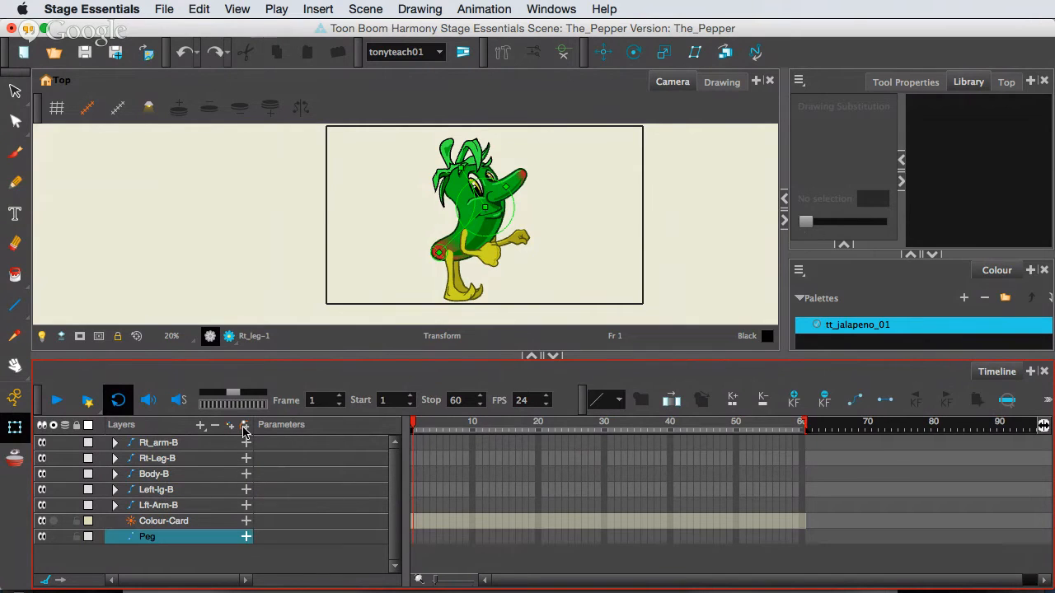
pyautogui.doubleClick(151, 537)
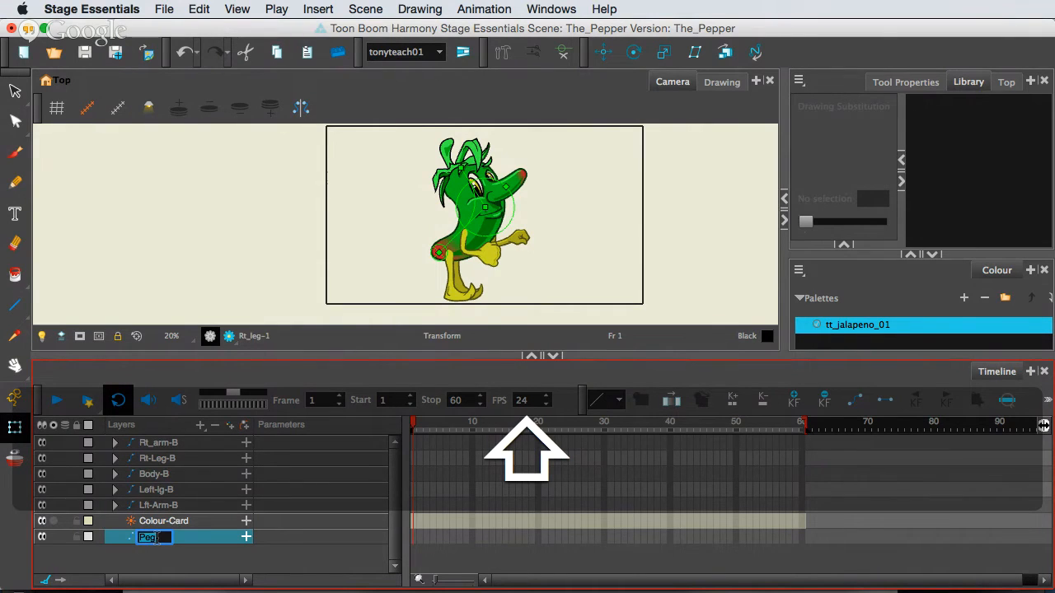
pyautogui.write('Mas')
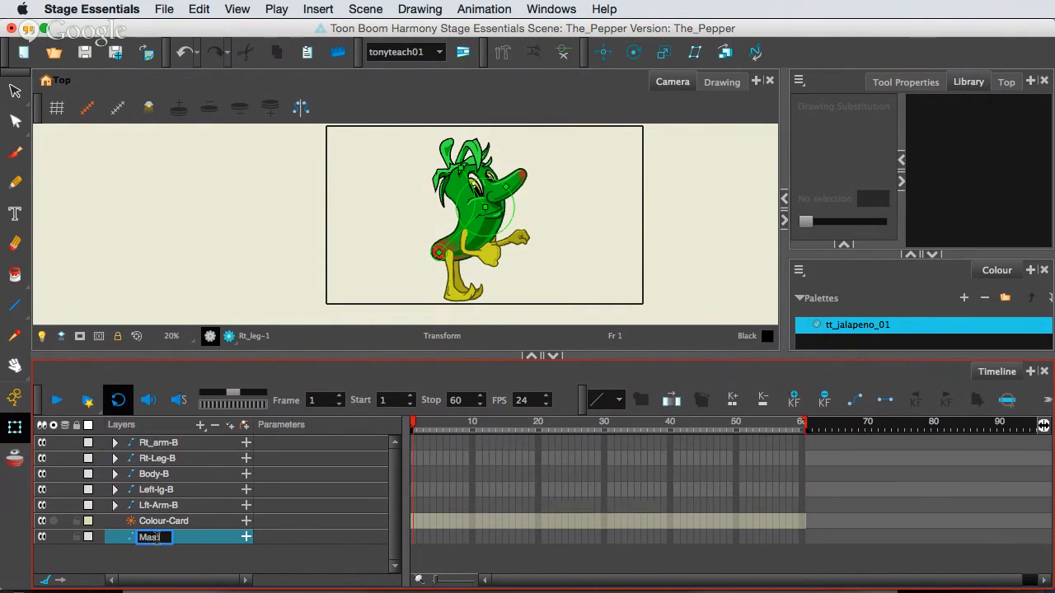
pyautogui.write('ter-')
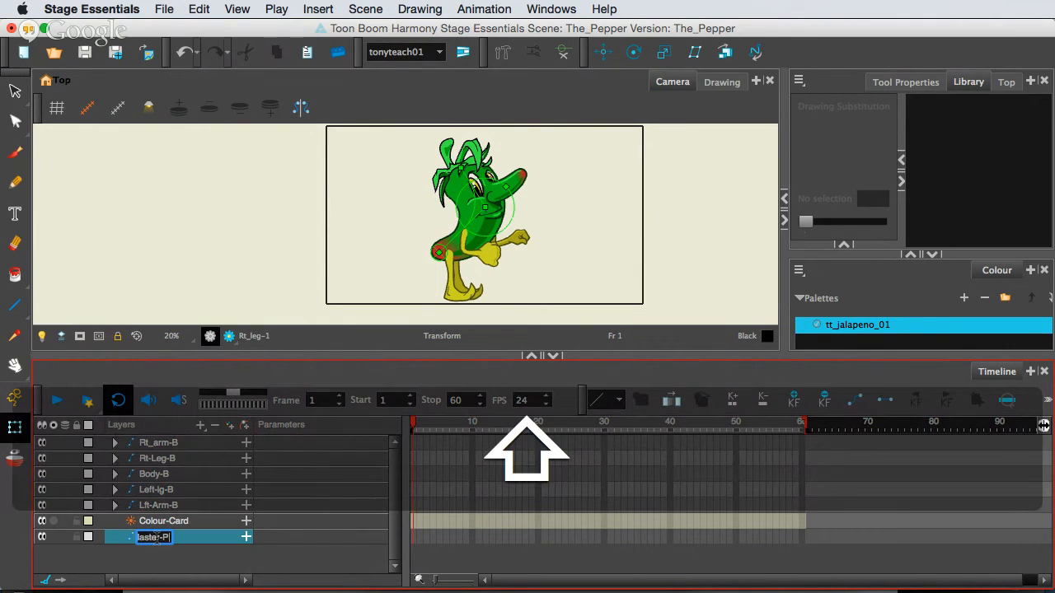
pyautogui.write('Pepper')
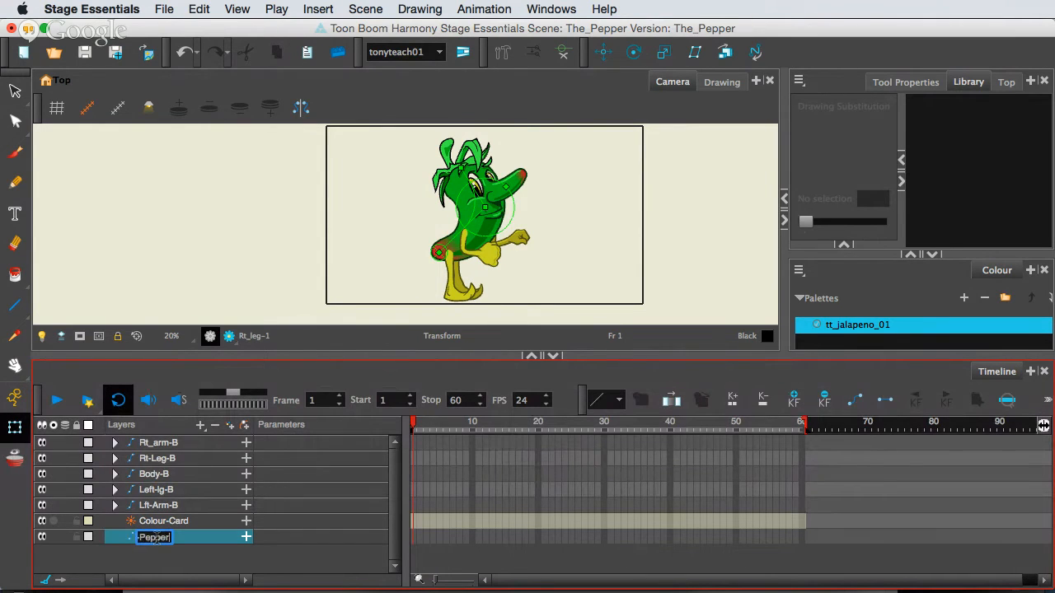
pyautogui.write('-P')
pyautogui.press('Return')
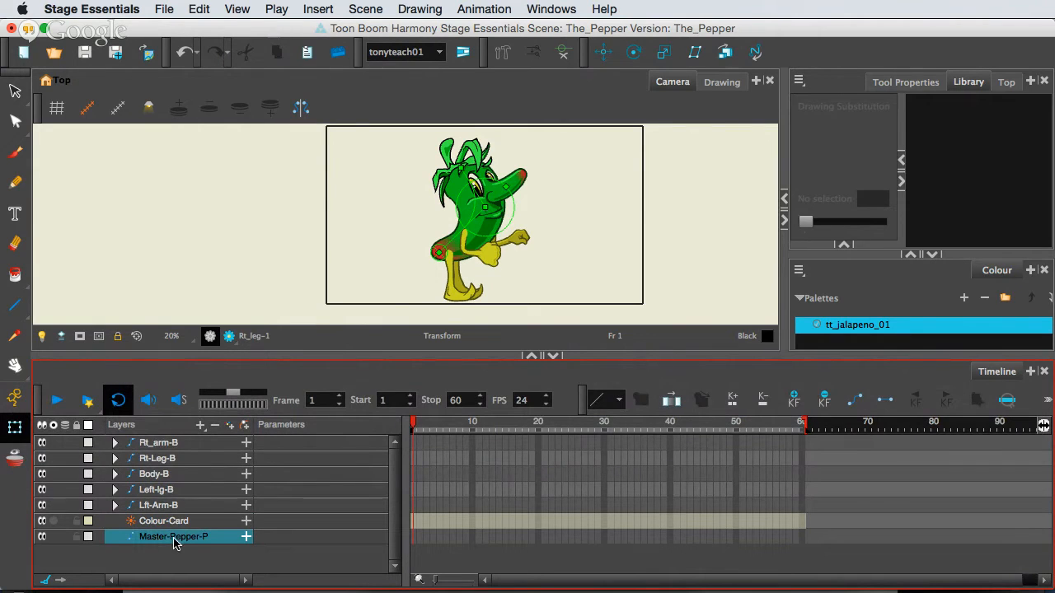
pyautogui.click(166, 563)
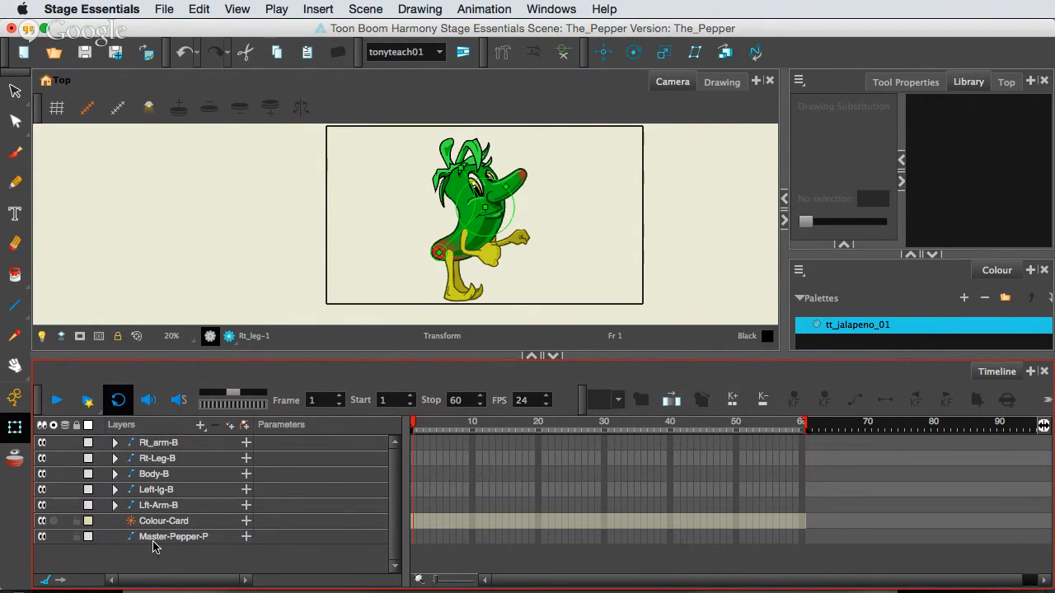
# Parent the Rt_arm-B, Rt-Leg-B, Body-B, Left-lg-B and Lft-Arm-B layers to the Master-Pepper-P peg and collapse the group.
pyautogui.click(152, 540)
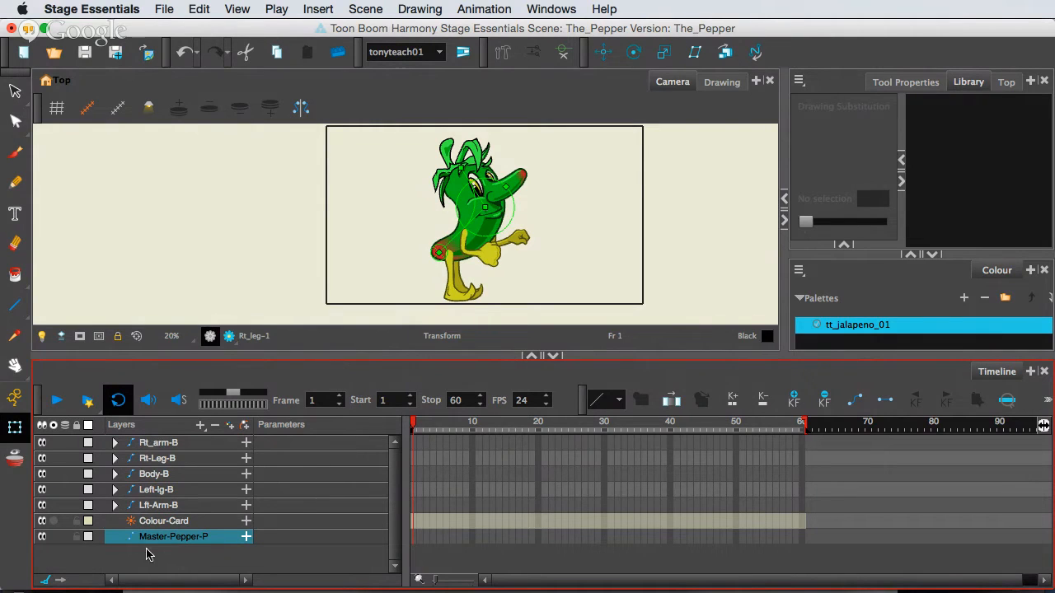
pyautogui.moveTo(146, 539); pyautogui.dragTo(153, 504)
pyautogui.click(157, 506)
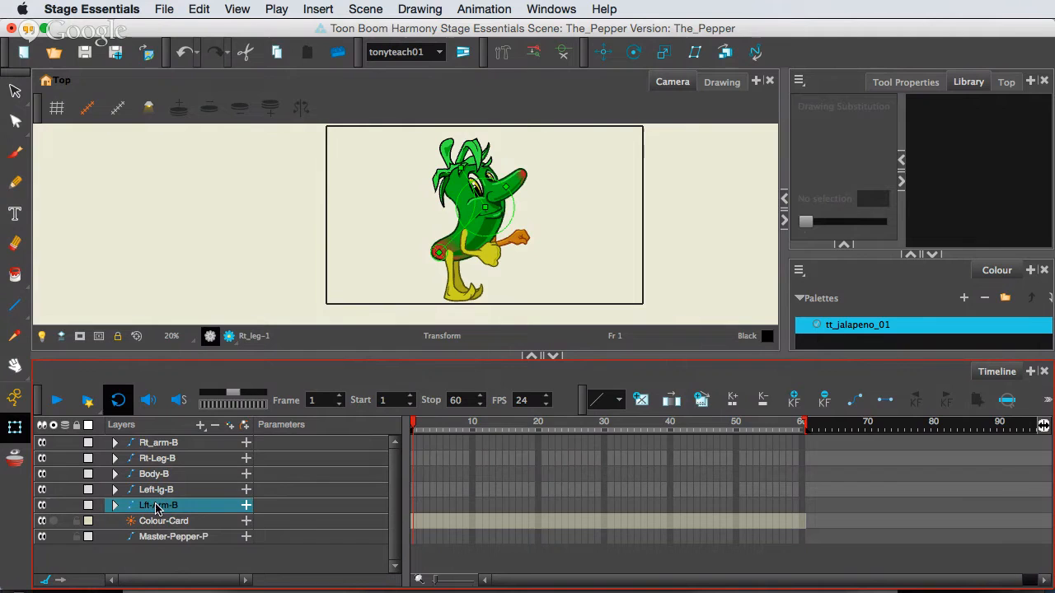
pyautogui.keyDown('shift'); pyautogui.click(170, 445); pyautogui.keyUp('shift')
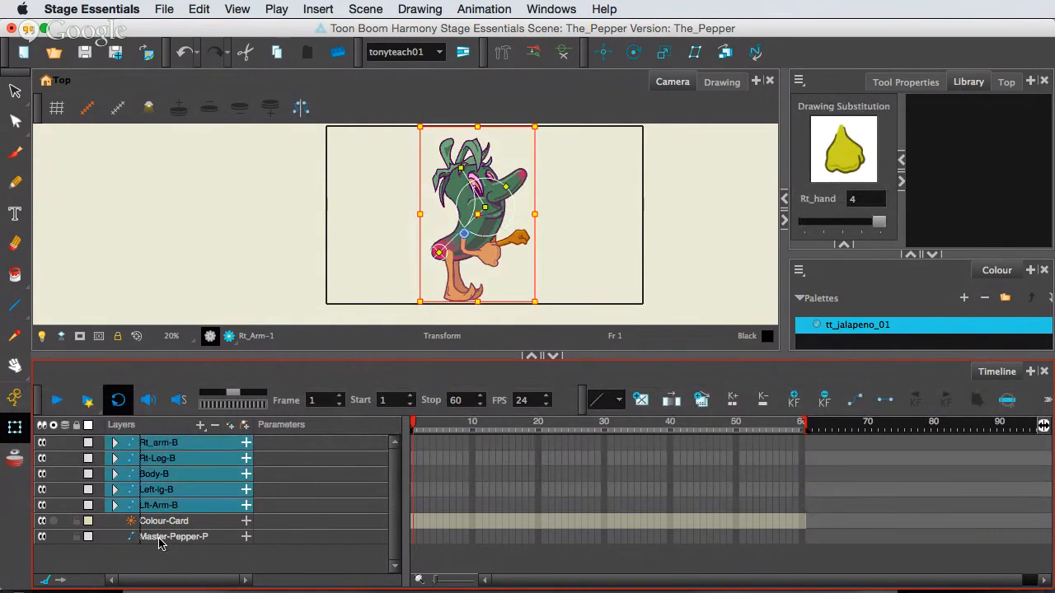
pyautogui.moveTo(159, 542); pyautogui.dragTo(160, 538)
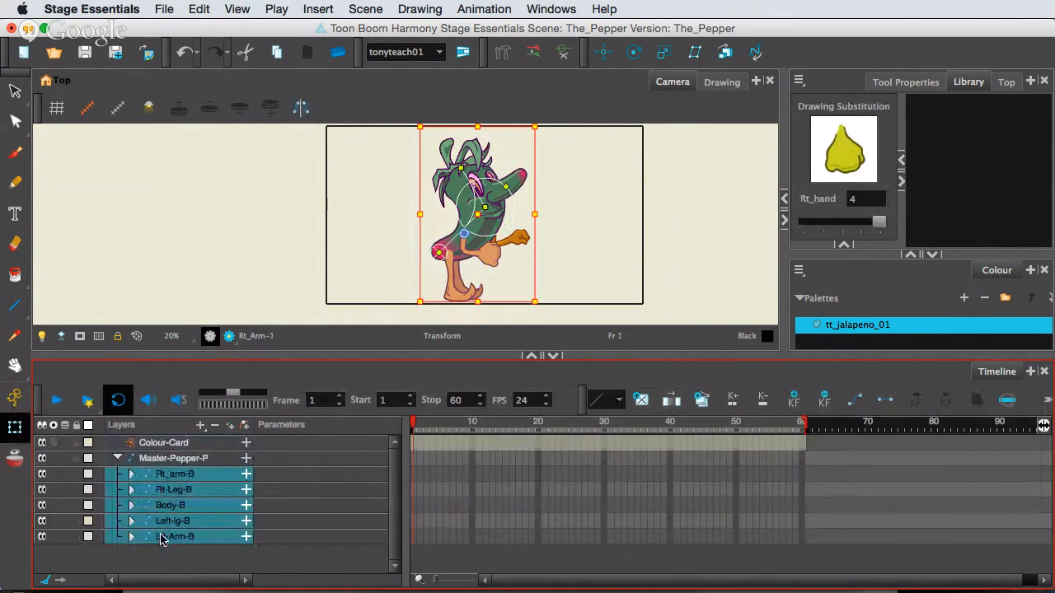
pyautogui.click(117, 460)
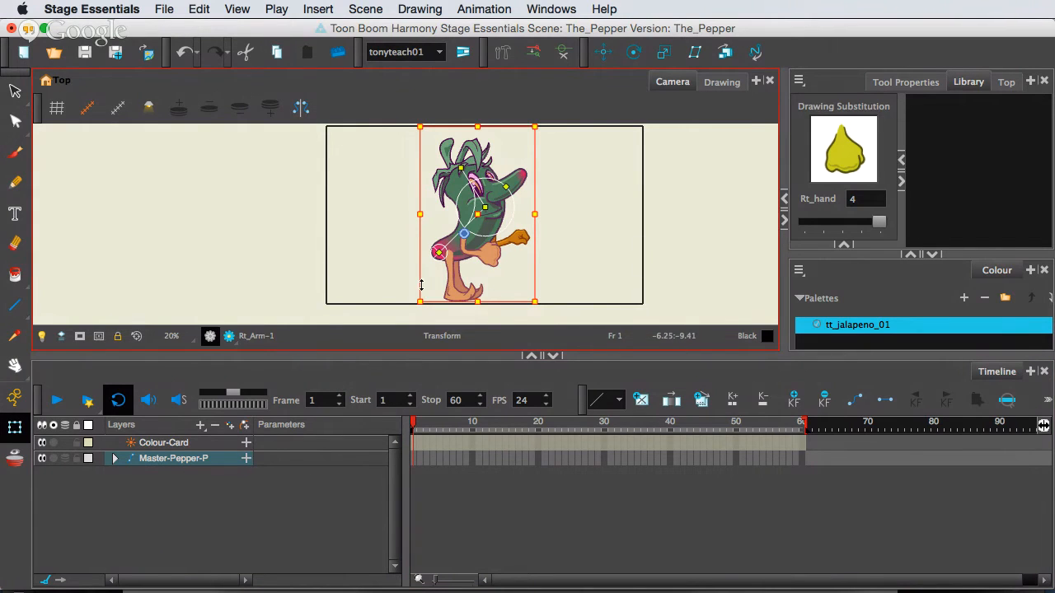
pyautogui.scroll(3, 425, 293)
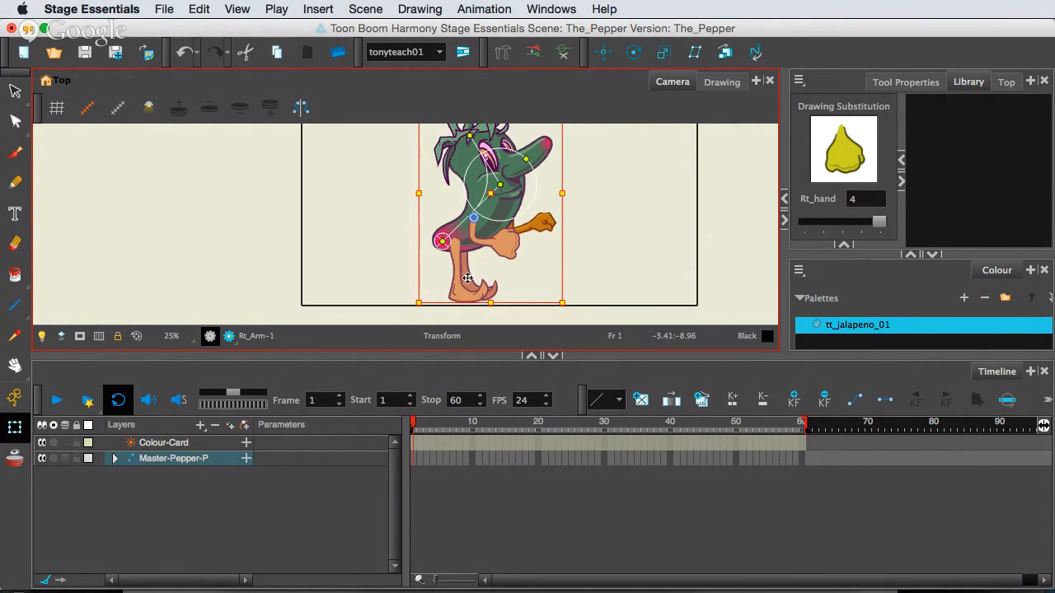
pyautogui.scroll(2, 505, 278)
pyautogui.scroll(-4, 505, 278)
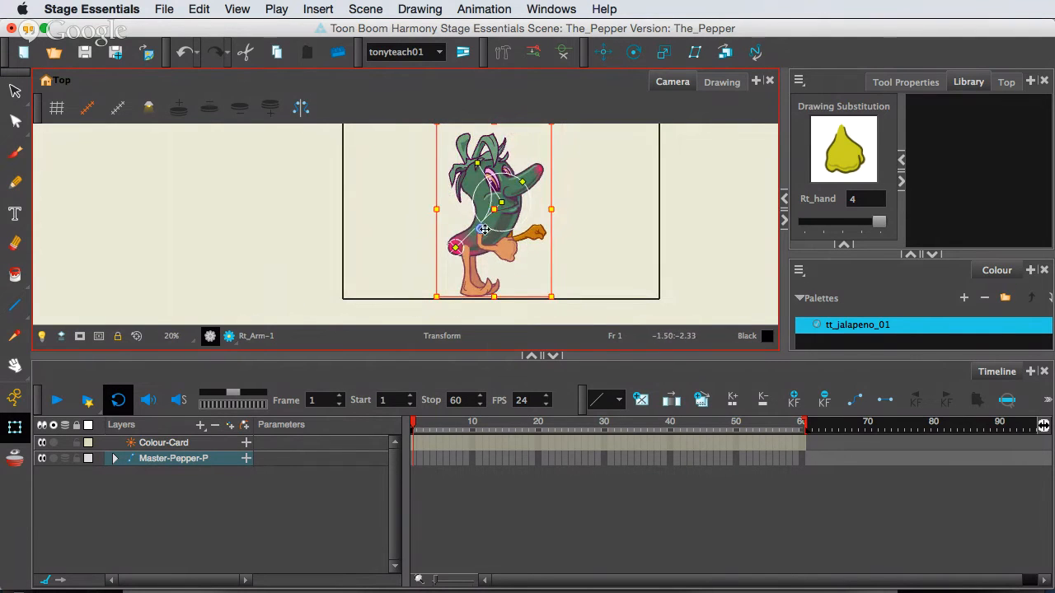
pyautogui.scroll(1, 490, 227)
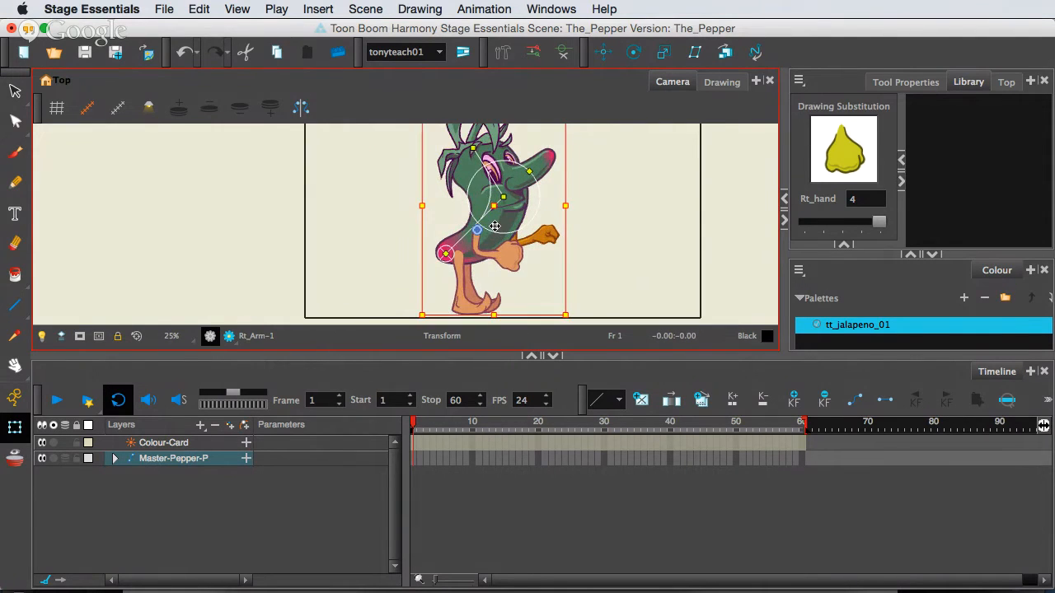
pyautogui.scroll(-2, 494, 226)
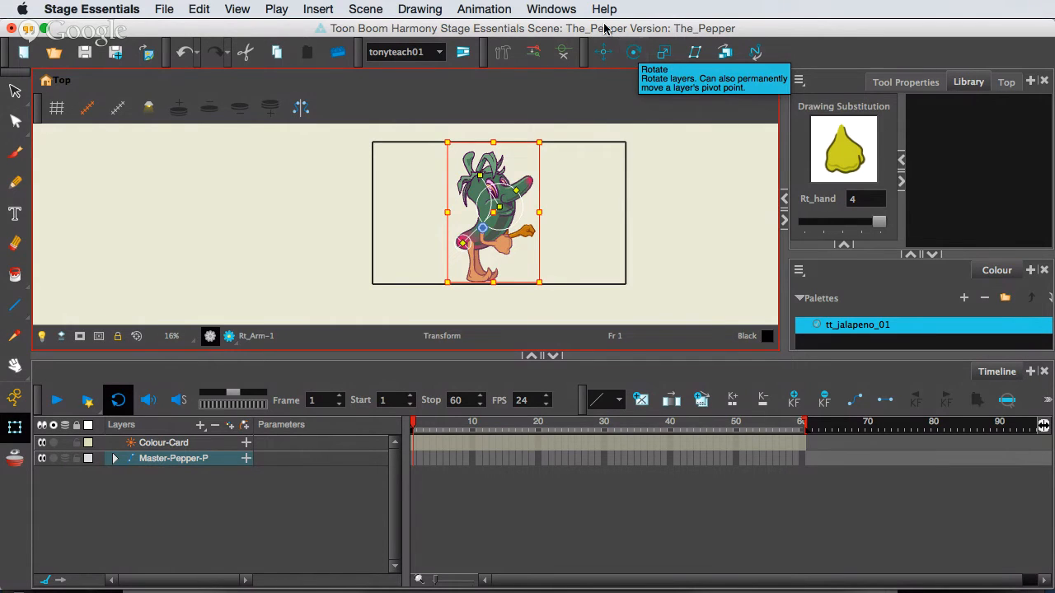
# Check whether the Advanced Animation toolbar is enabled and look through the available workspaces.
pyautogui.click(574, 7)
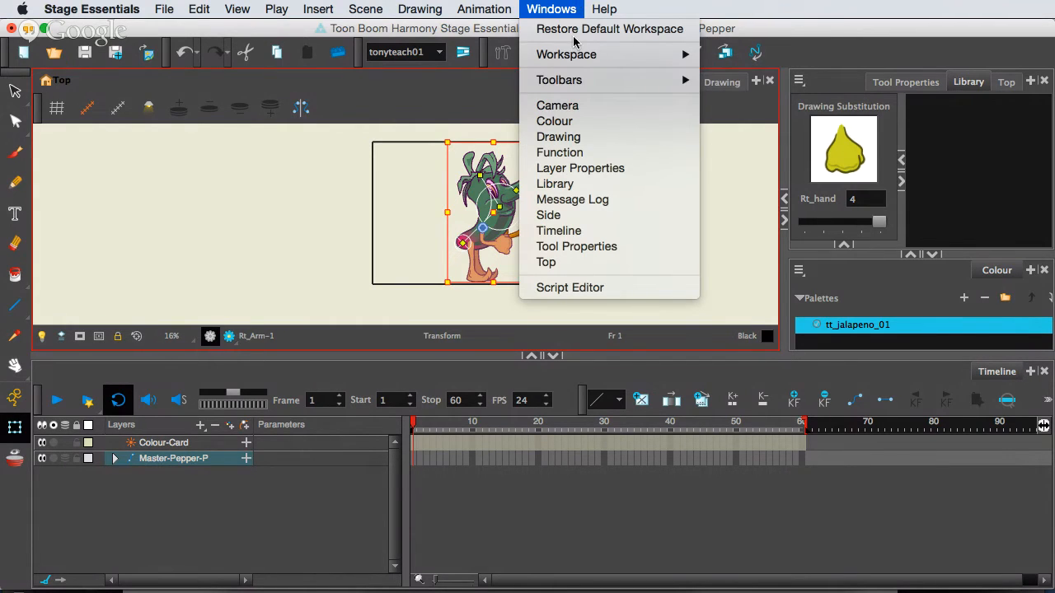
pyautogui.moveTo(576, 80)
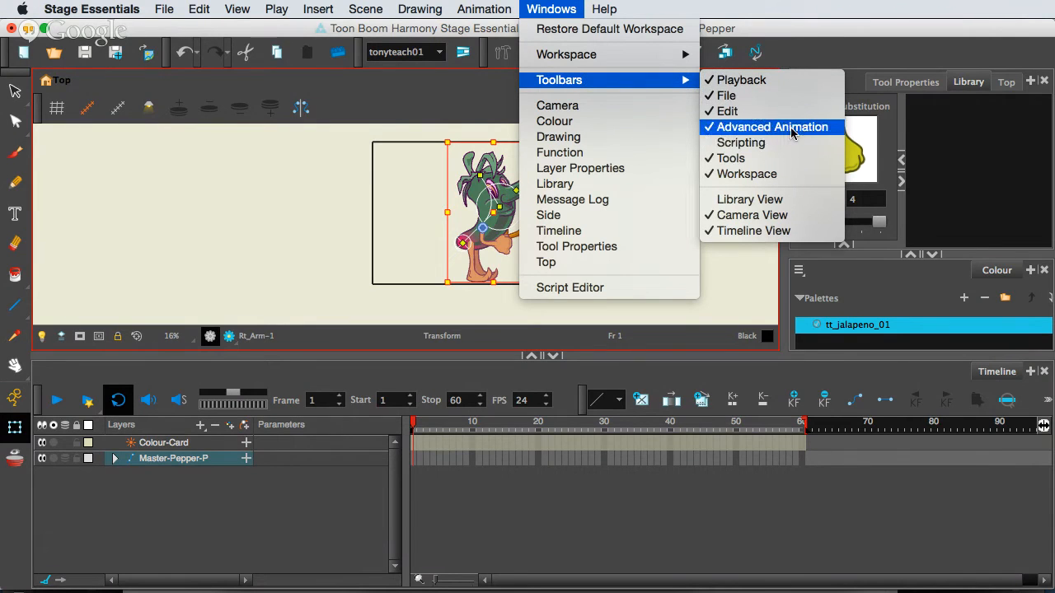
pyautogui.click(371, 115)
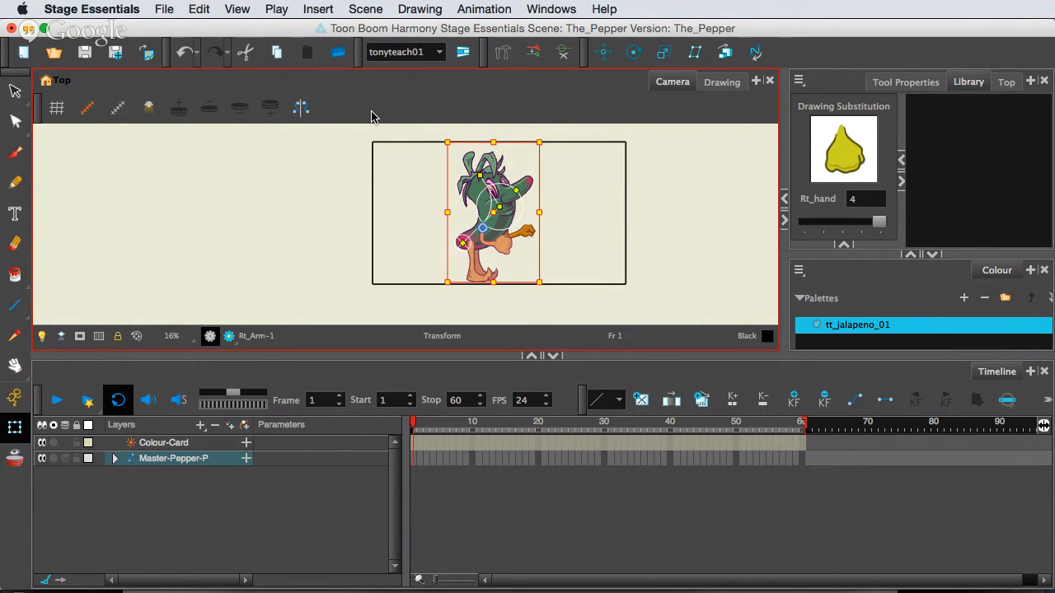
pyautogui.click(439, 52)
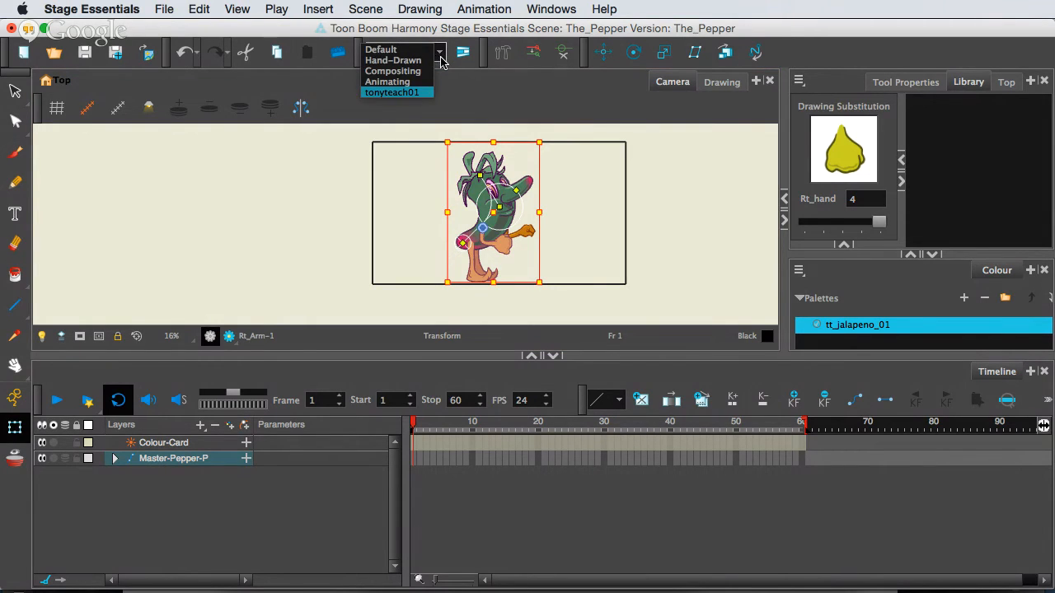
pyautogui.click(438, 109)
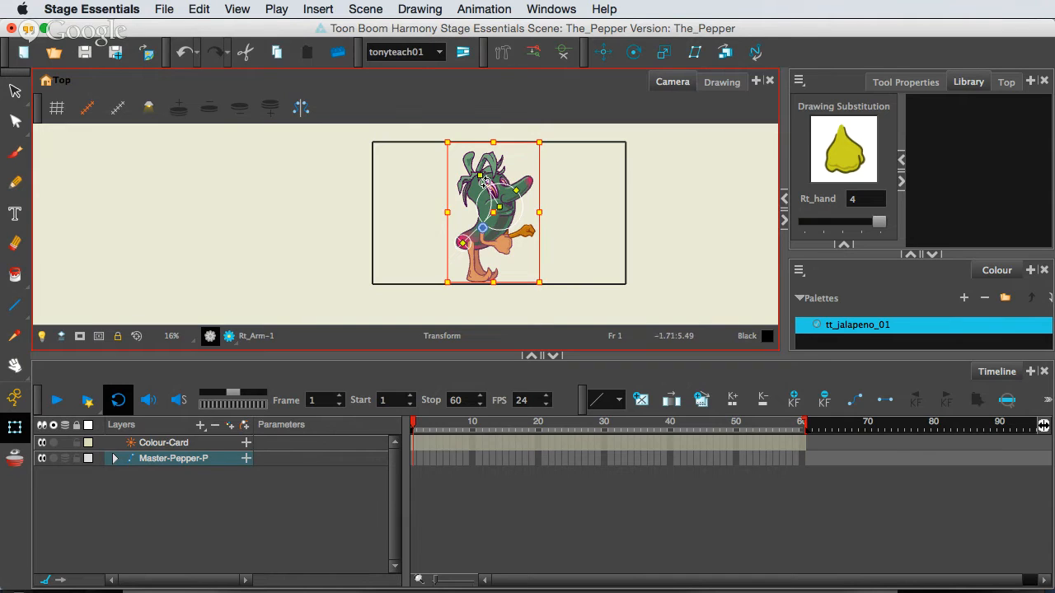
# Activate the Rotate tool and select the Master-Pepper-P peg at frame 1.
pyautogui.click(633, 52)
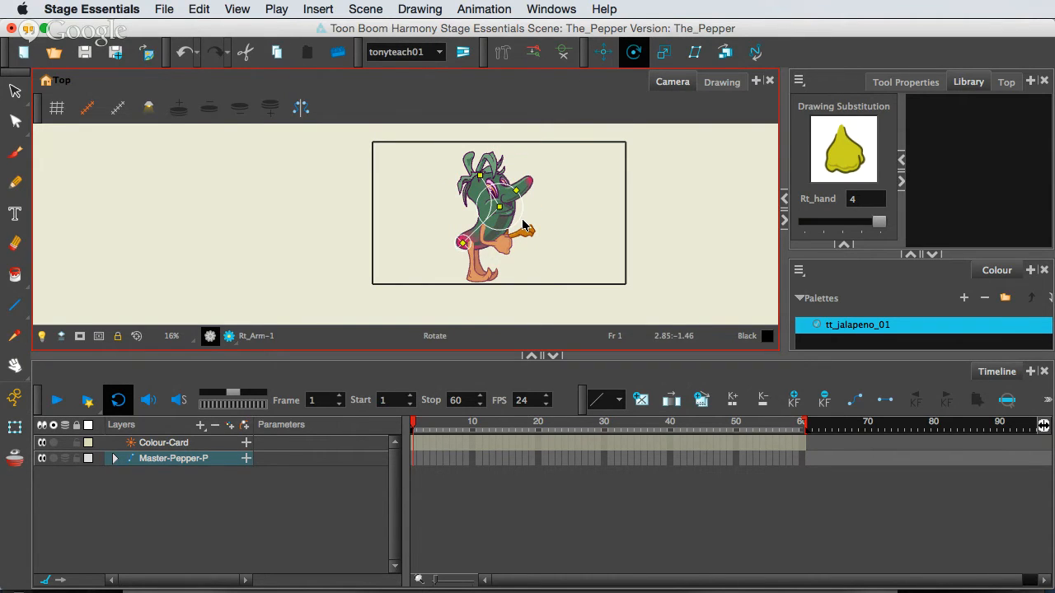
pyautogui.scroll(1, 523, 223)
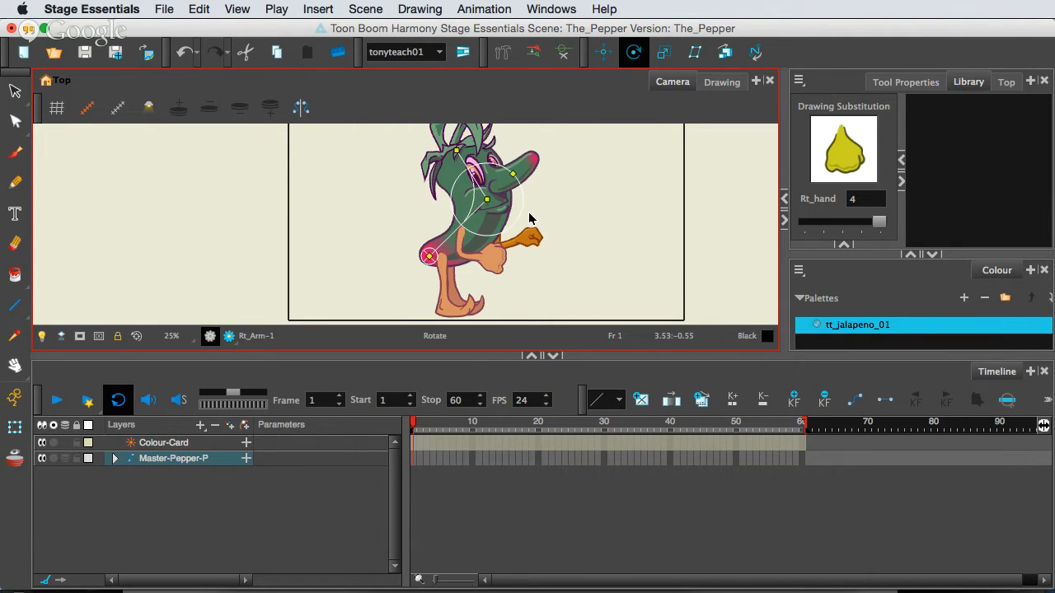
pyautogui.scroll(-1, 528, 212)
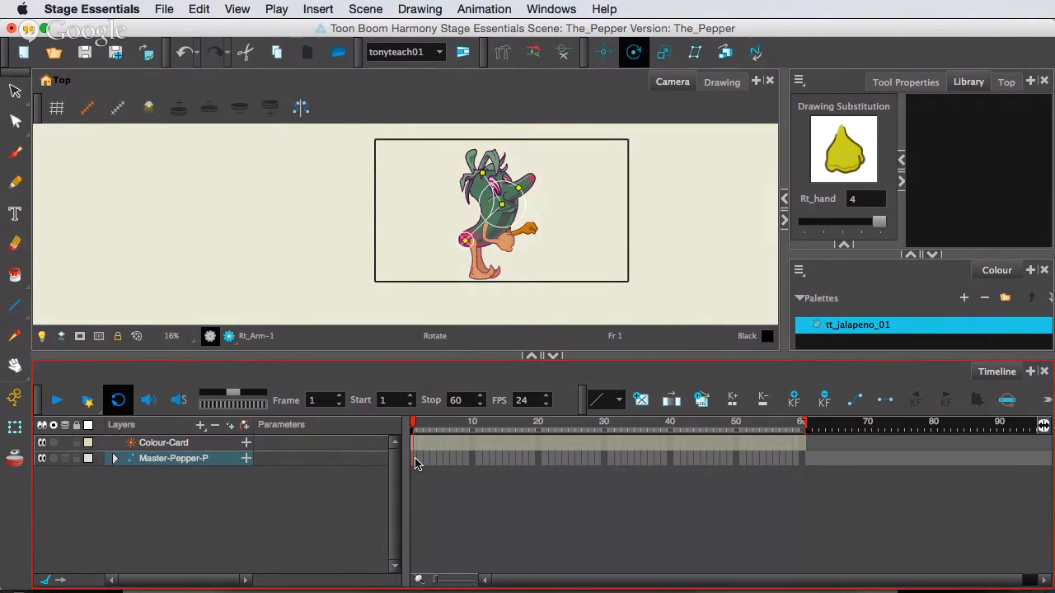
pyautogui.click(416, 461)
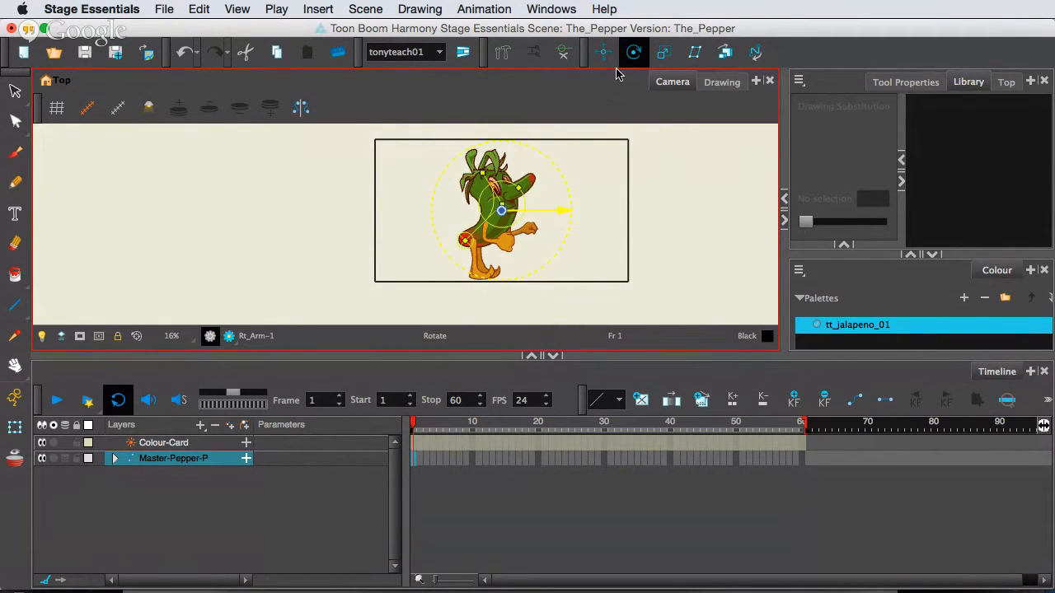
# Switch to the Transform tool and clear all bone deformation controls from the Camera view.
pyautogui.click(15, 426)
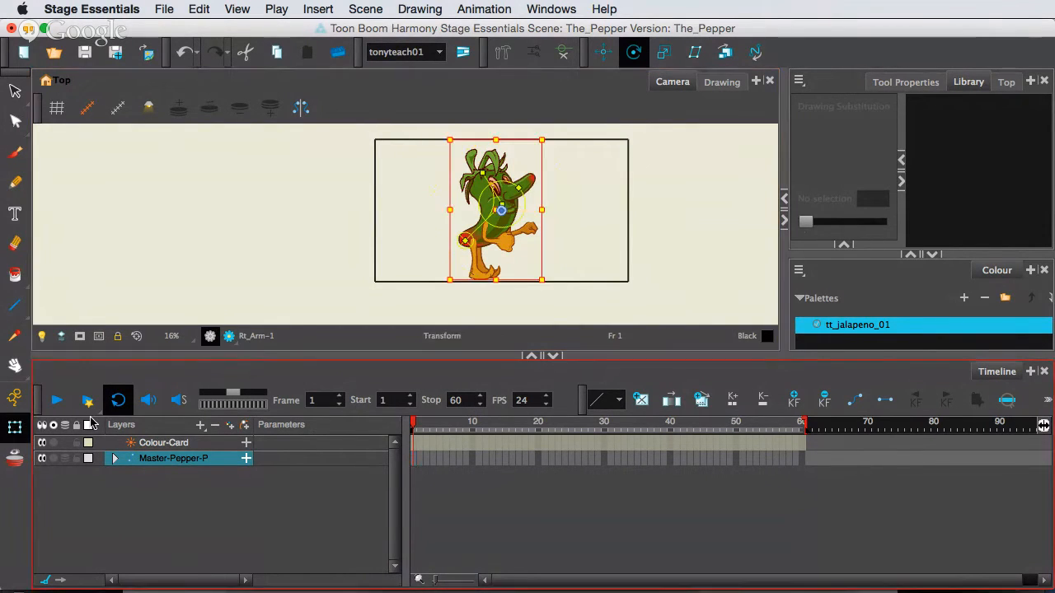
pyautogui.scroll(2, 555, 222)
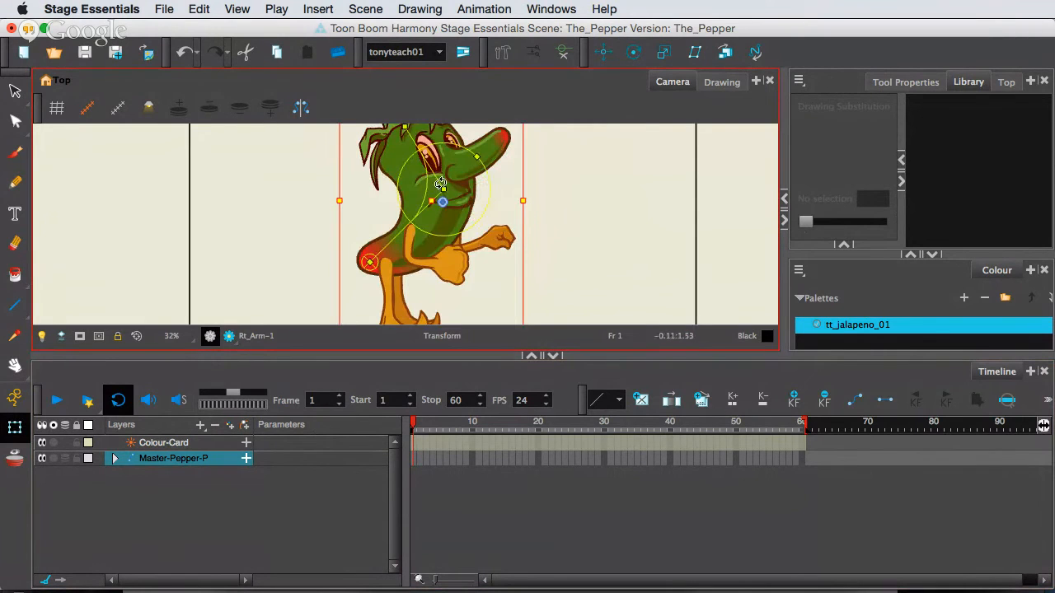
pyautogui.click(564, 58)
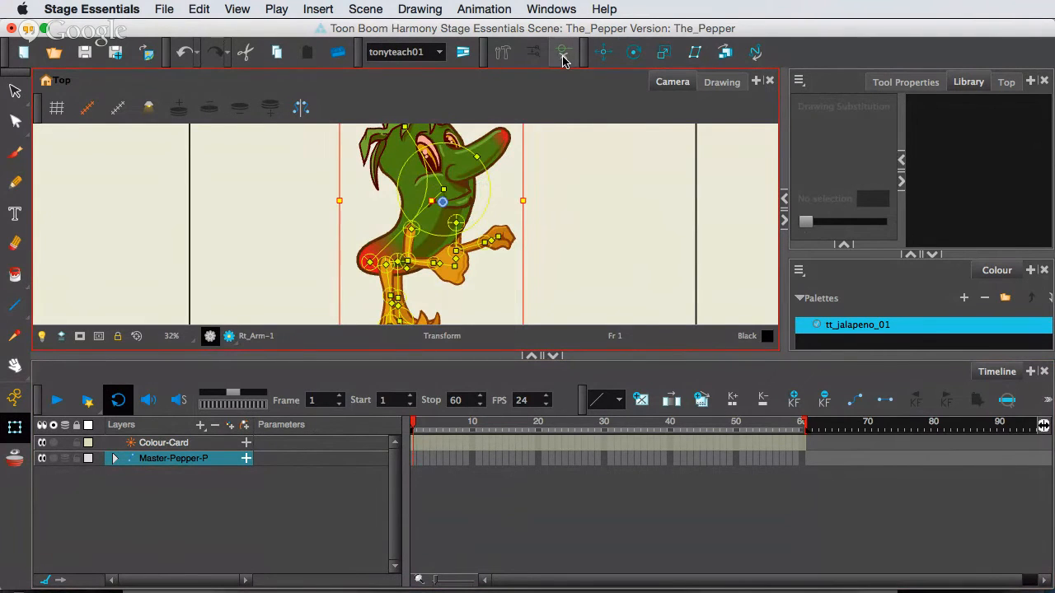
pyautogui.click(506, 241)
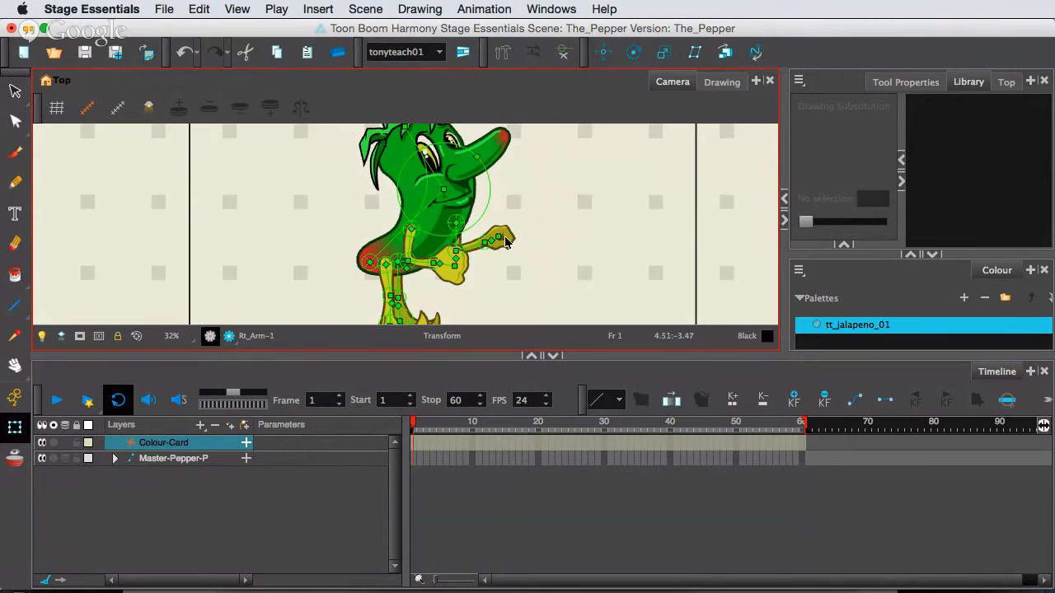
pyautogui.click(560, 53)
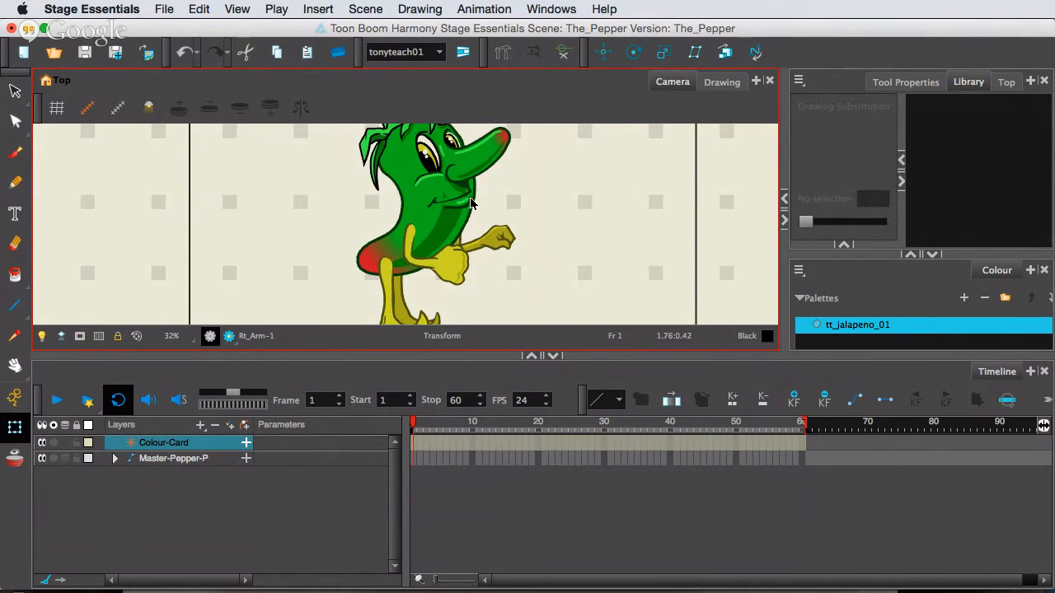
pyautogui.scroll(-2, 429, 239)
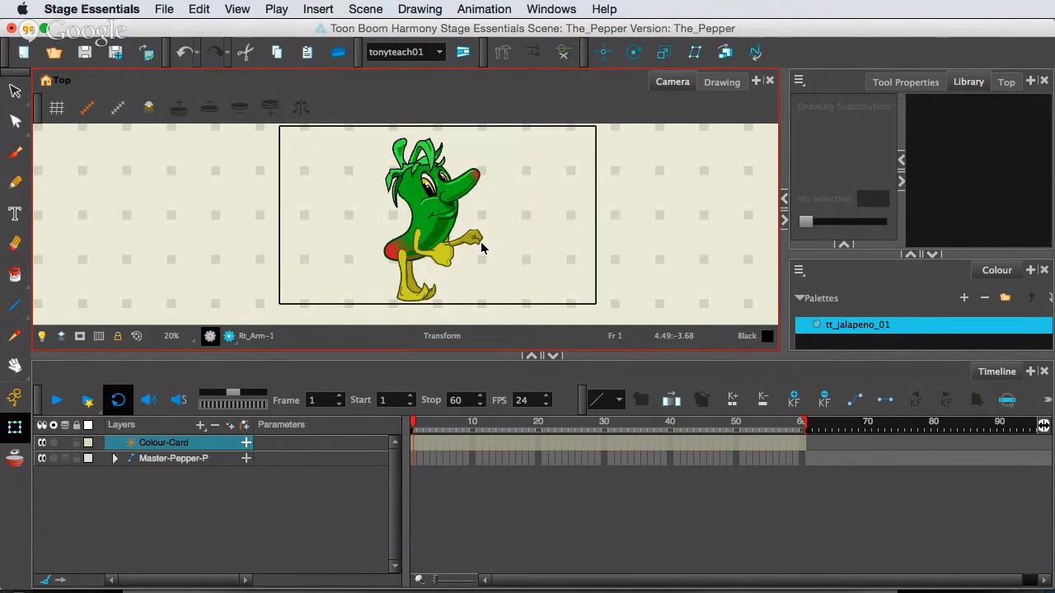
# Move the Master-Pepper-P peg's pivot down to the character's feet with the Rotate tool, and return to the Transform tool.
pyautogui.click(190, 462)
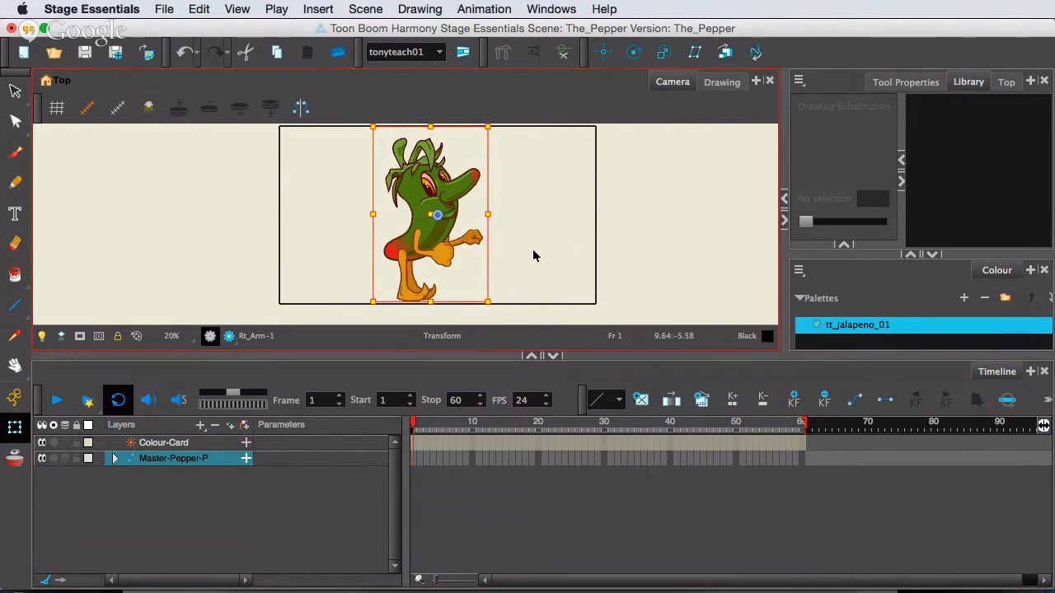
pyautogui.click(633, 55)
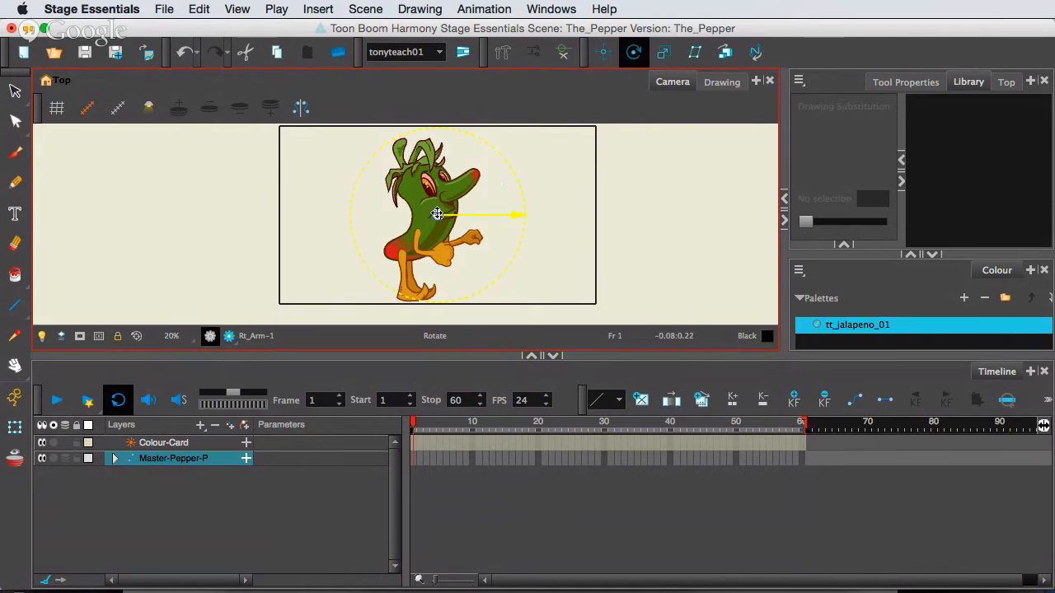
pyautogui.moveTo(436, 213); pyautogui.dragTo(420, 294)
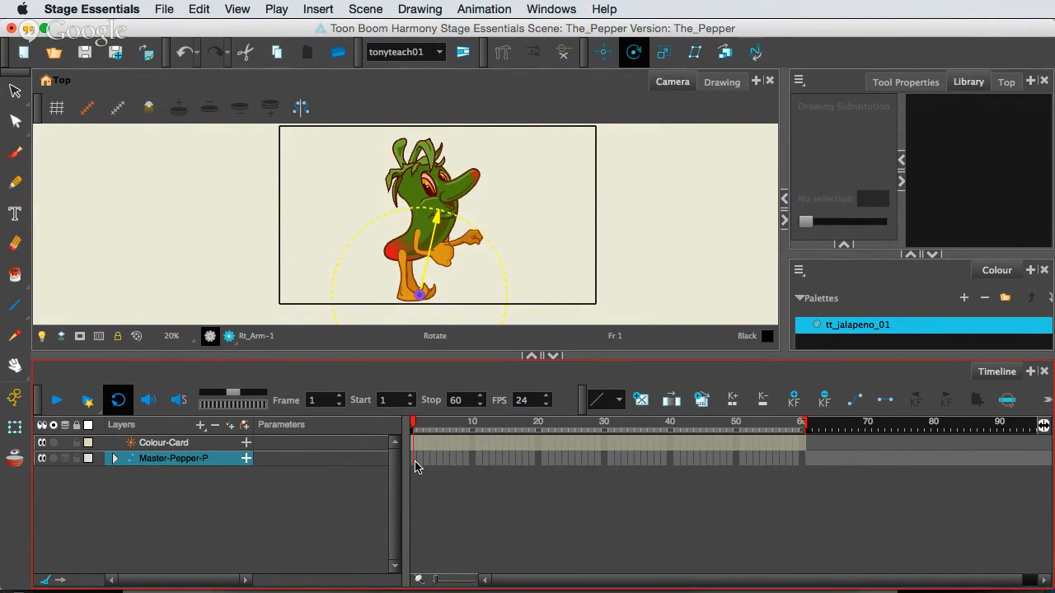
pyautogui.click(14, 428)
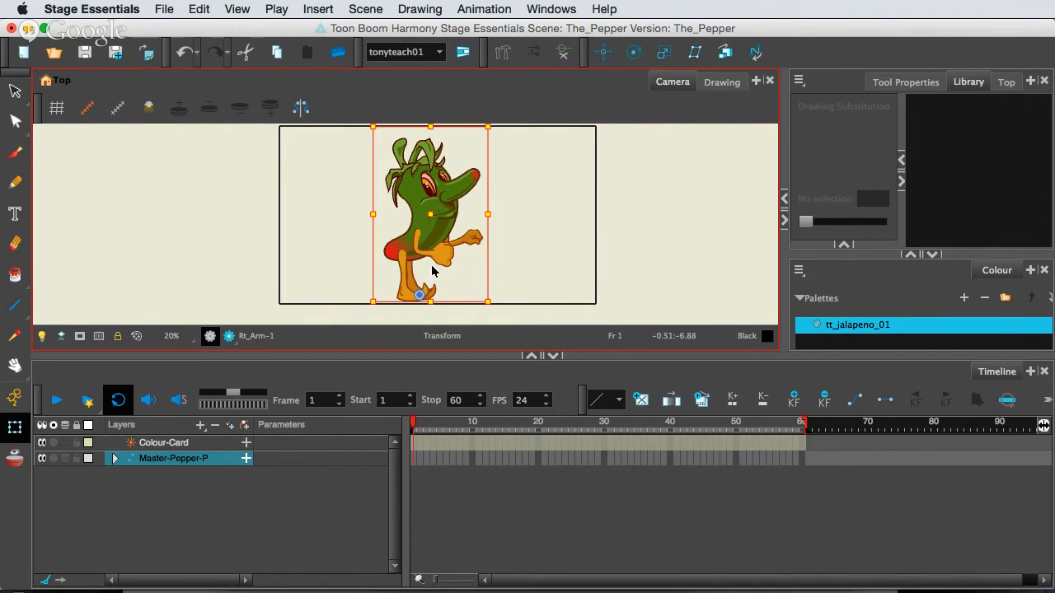
# Try transforming the whole character about its pivot at the feet, and undo the change.
pyautogui.scroll(-1, 511, 258)
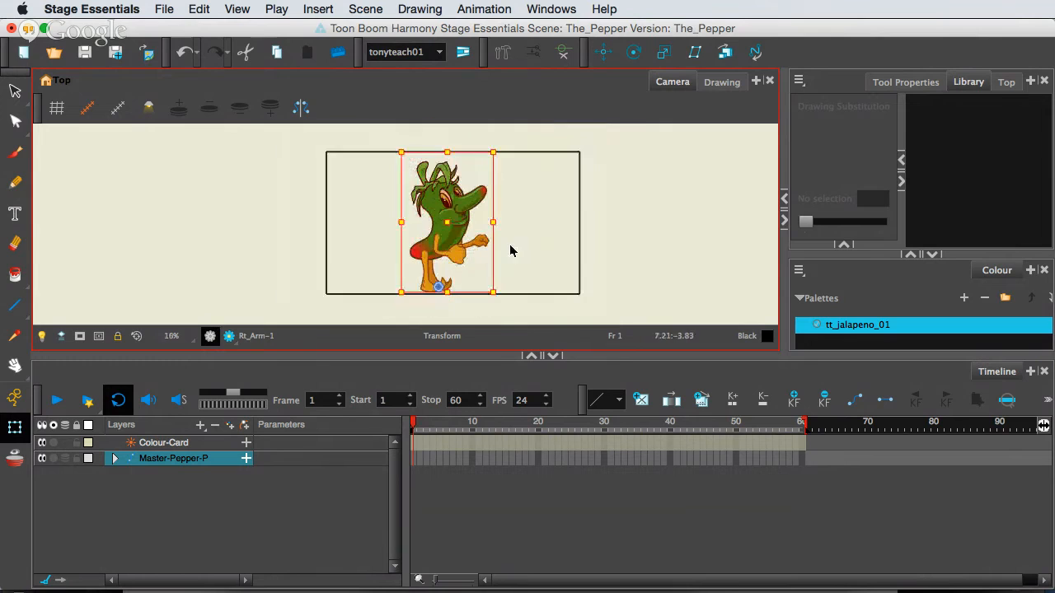
pyautogui.moveTo(460, 153)
pyautogui.mouseDown()
pyautogui.moveTo(449, 154)
pyautogui.moveTo(466, 155)
pyautogui.moveTo(450, 158)
pyautogui.moveTo(457, 162)
pyautogui.mouseUp()
pyautogui.press('super+z')
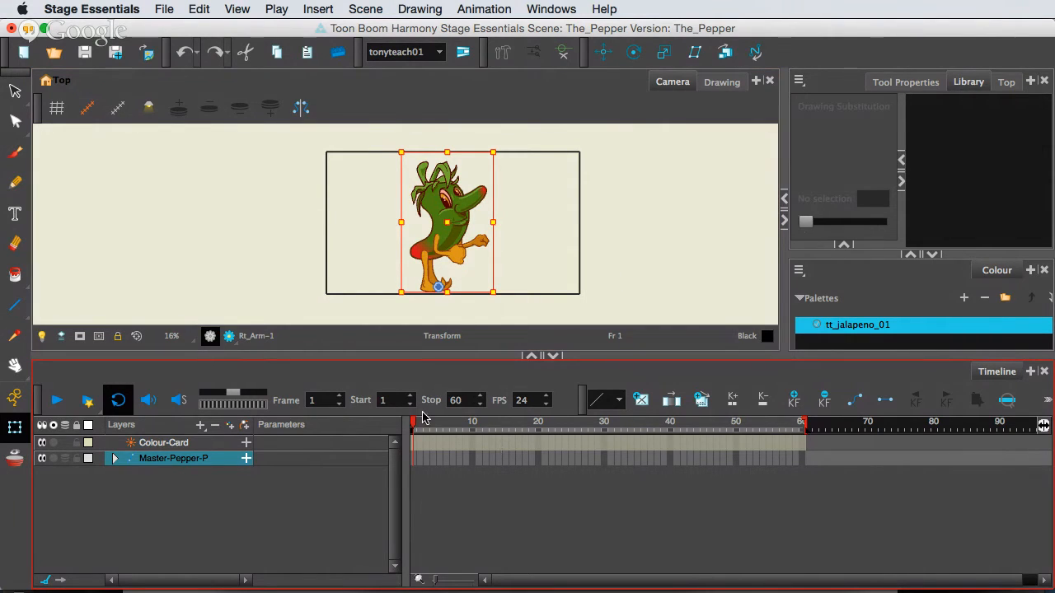
# Turn on Animate mode and add keyframes on the Master-Pepper-P peg at frames 1 and 2.
pyautogui.press('F16')
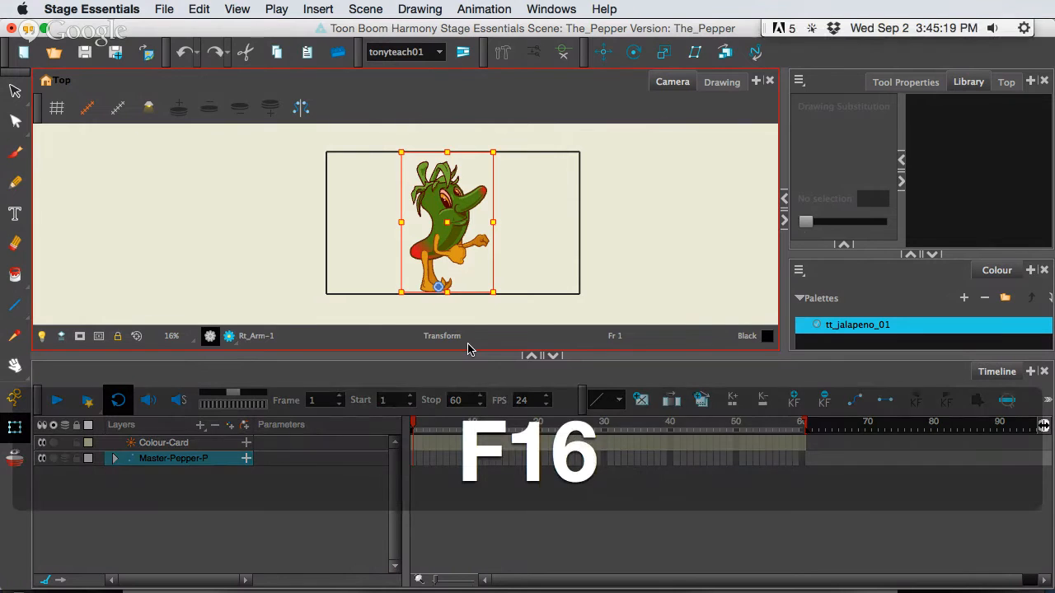
pyautogui.click(14, 400)
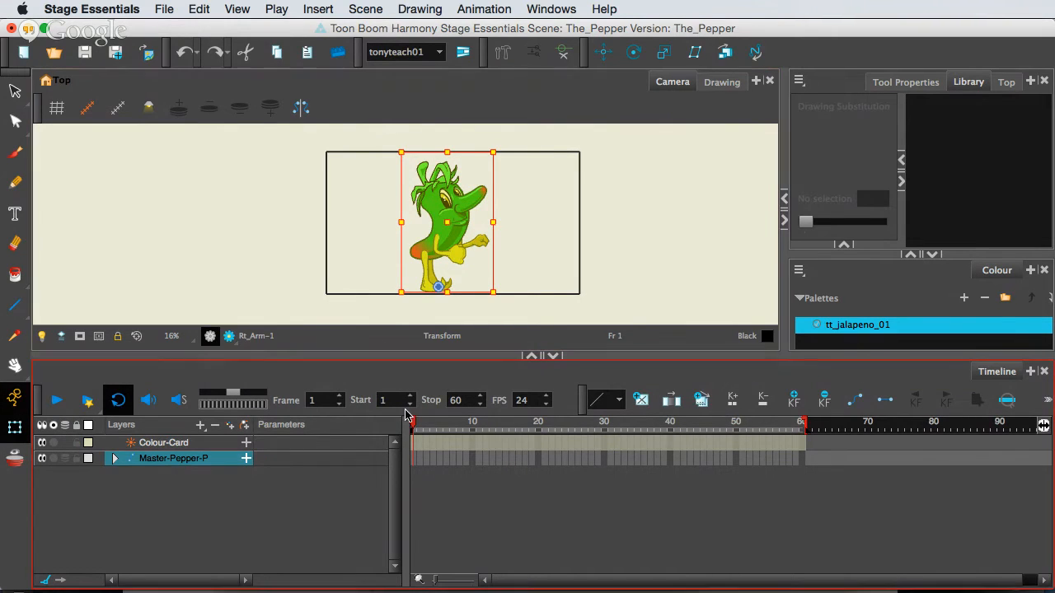
pyautogui.click(412, 460)
pyautogui.press('F6')
pyautogui.click(420, 461)
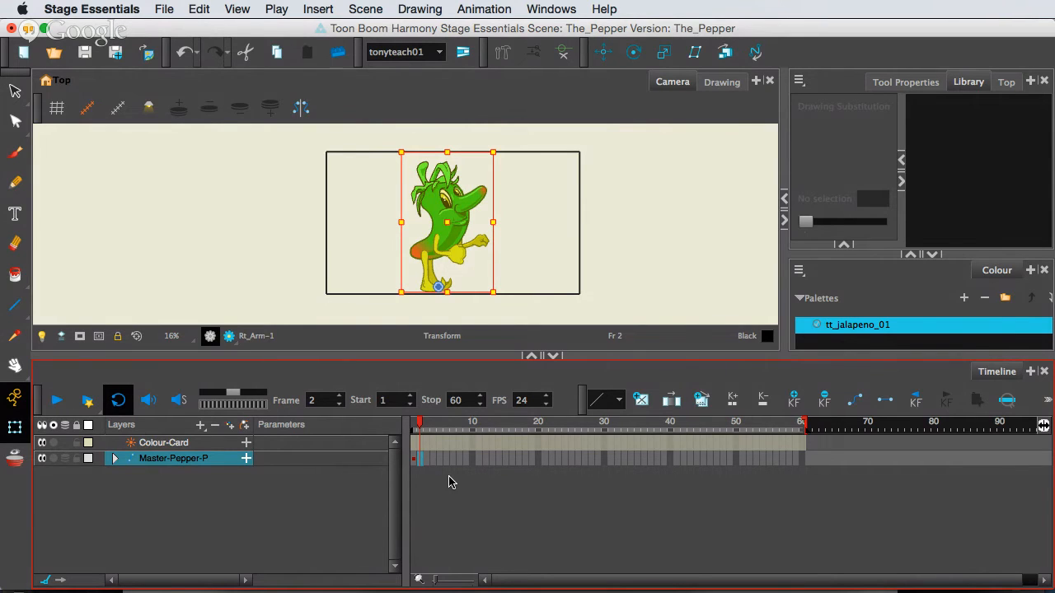
pyautogui.press('F6')
# Select the Rt_Arm drawing on the character at frame 2 and display its bone deformation controls.
pyautogui.scroll(3, 527, 243)
pyautogui.scroll(-1, 527, 245)
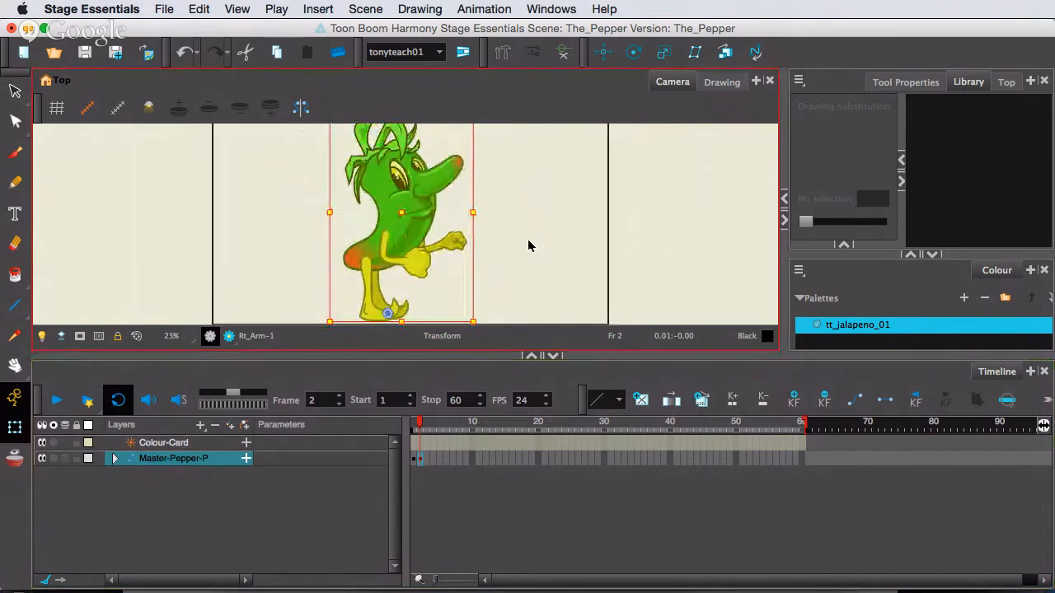
pyautogui.scroll(-1, 530, 242)
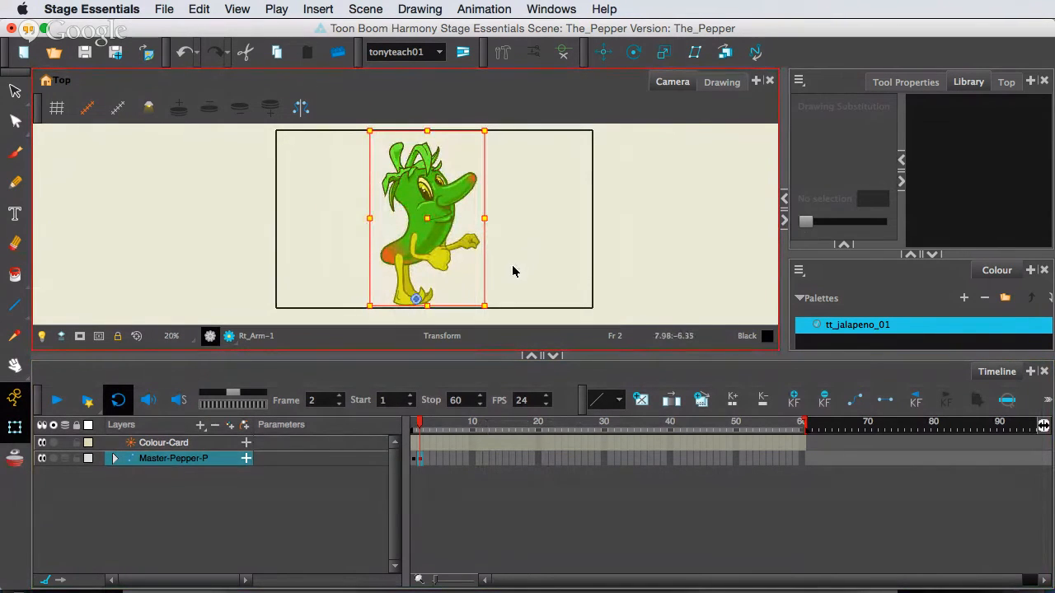
pyautogui.click(445, 260)
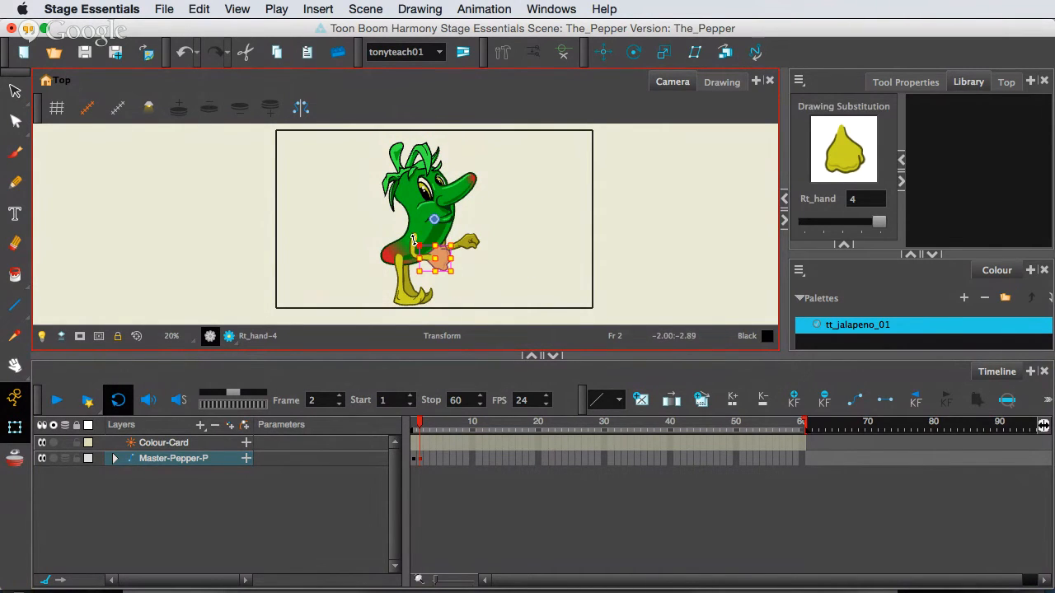
pyautogui.scroll(2, 412, 239)
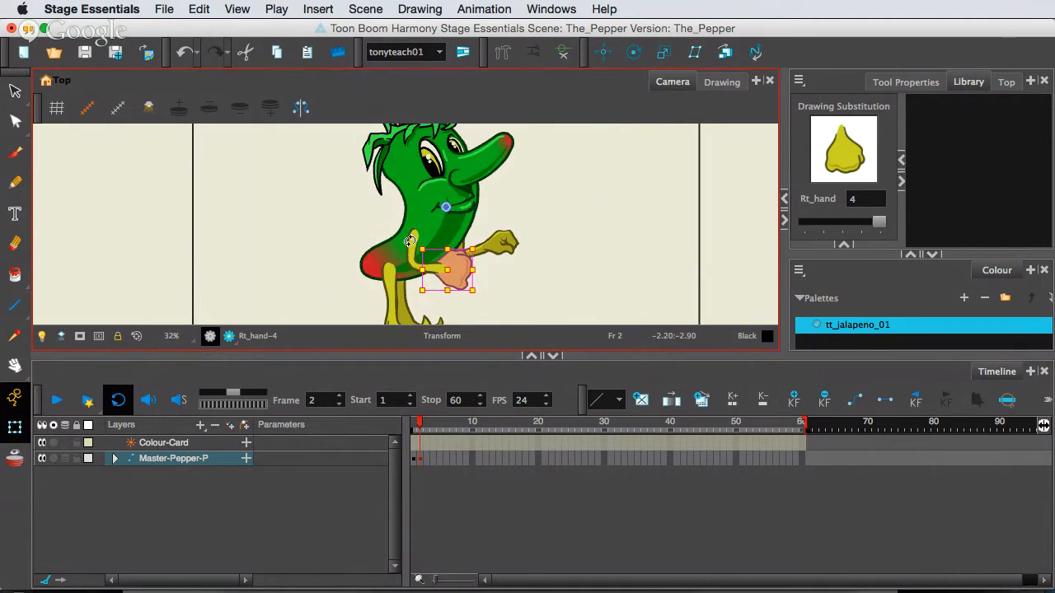
pyautogui.click(541, 262)
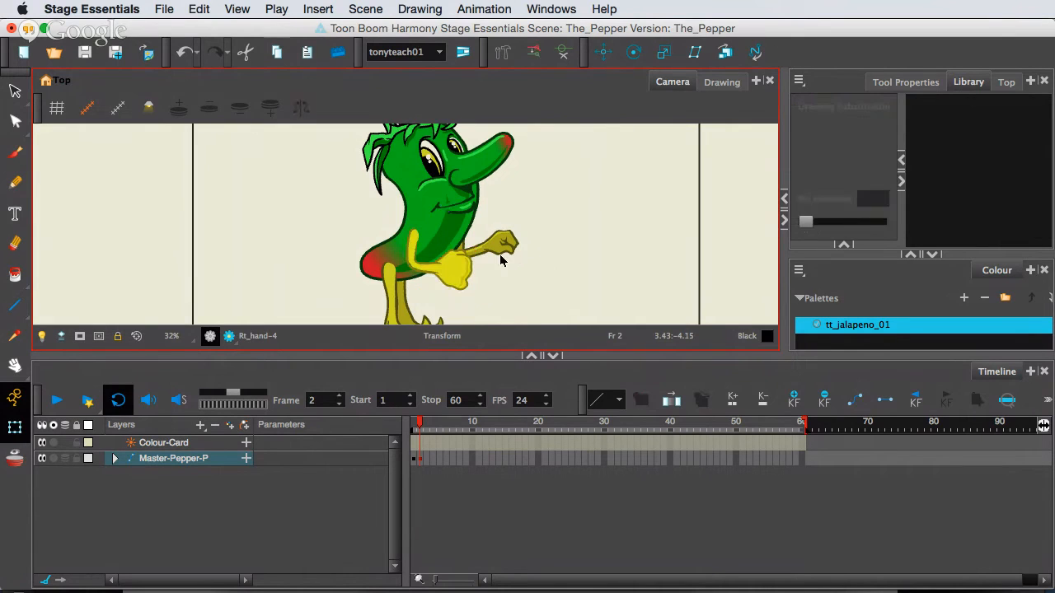
pyautogui.click(463, 262)
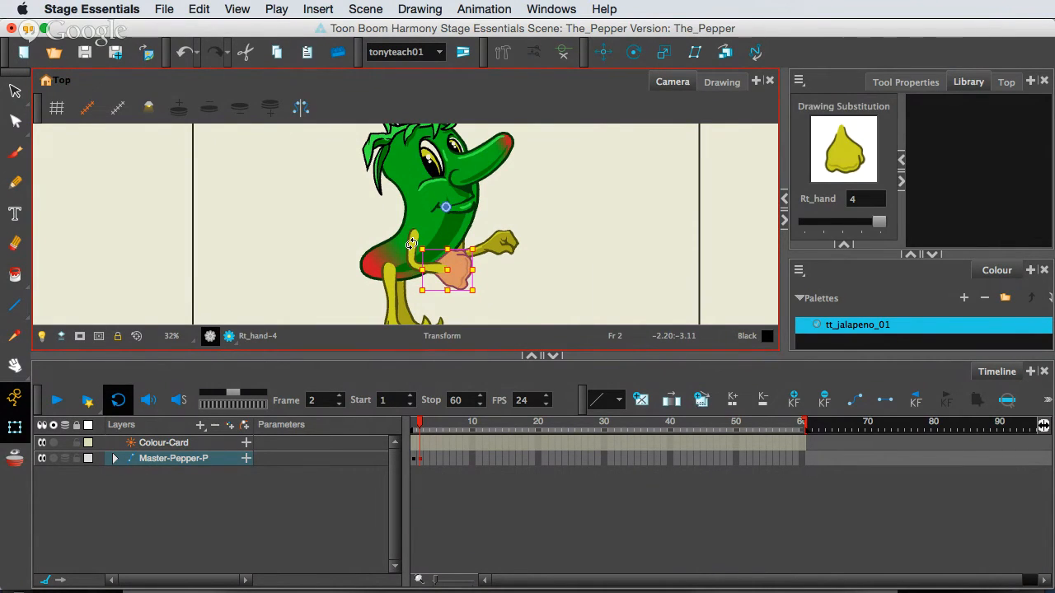
pyautogui.scroll(2, 411, 236)
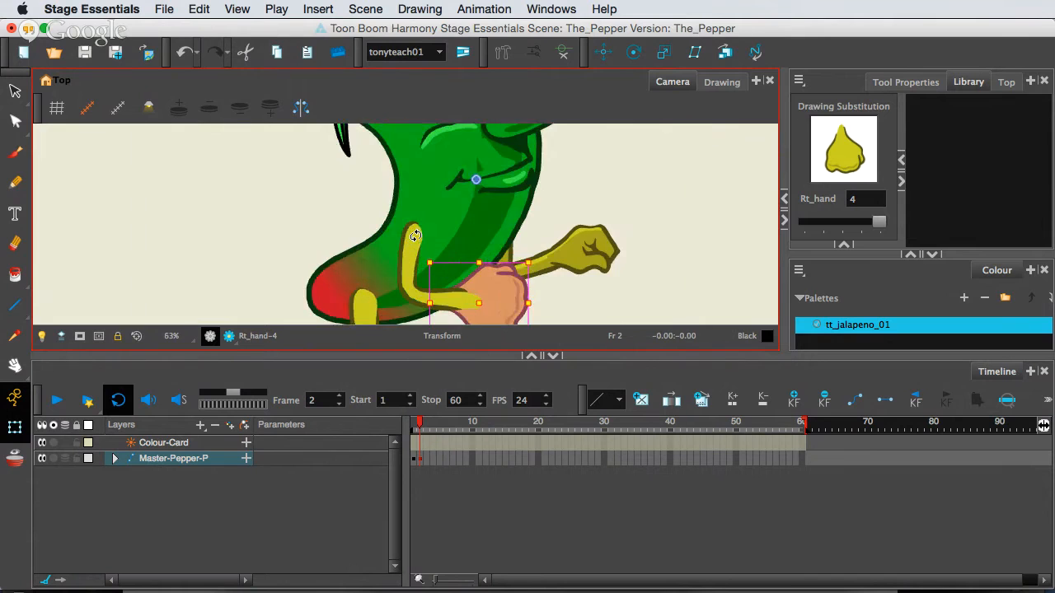
pyautogui.click(414, 237)
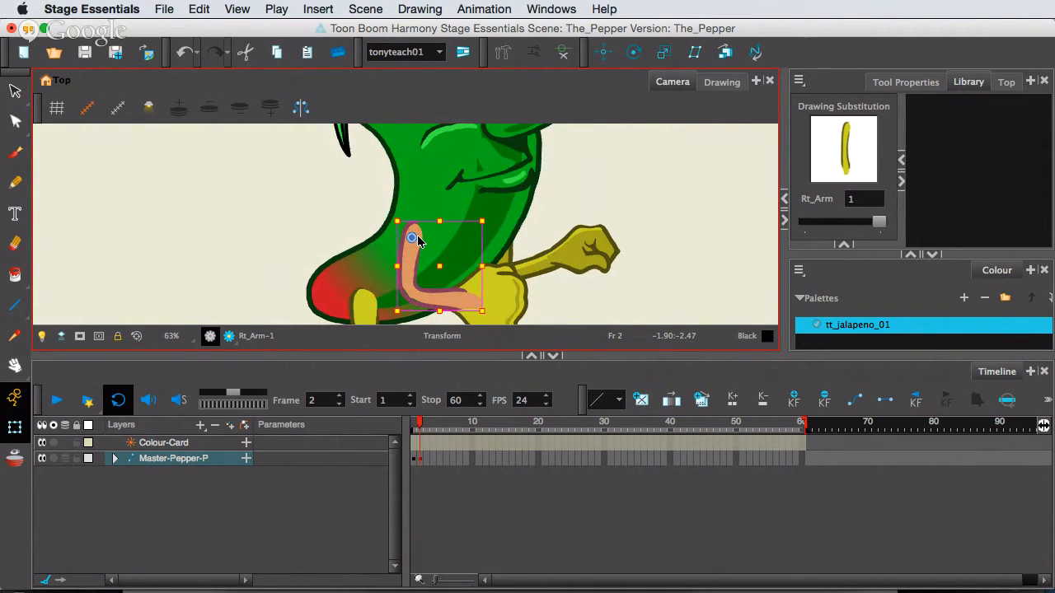
pyautogui.scroll(-4, 425, 240)
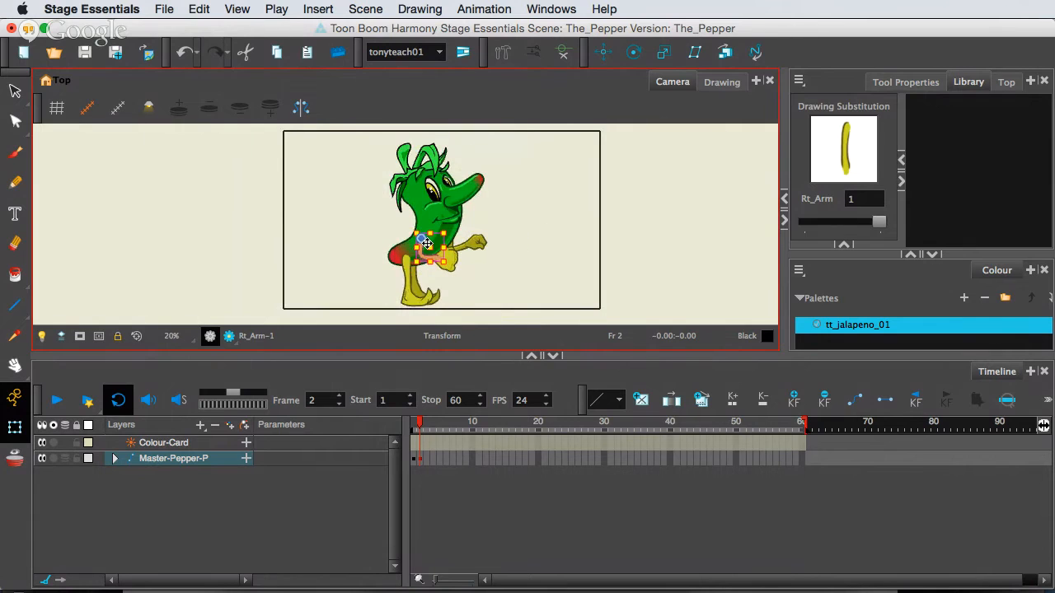
pyautogui.scroll(4, 426, 244)
pyautogui.scroll(-4, 426, 244)
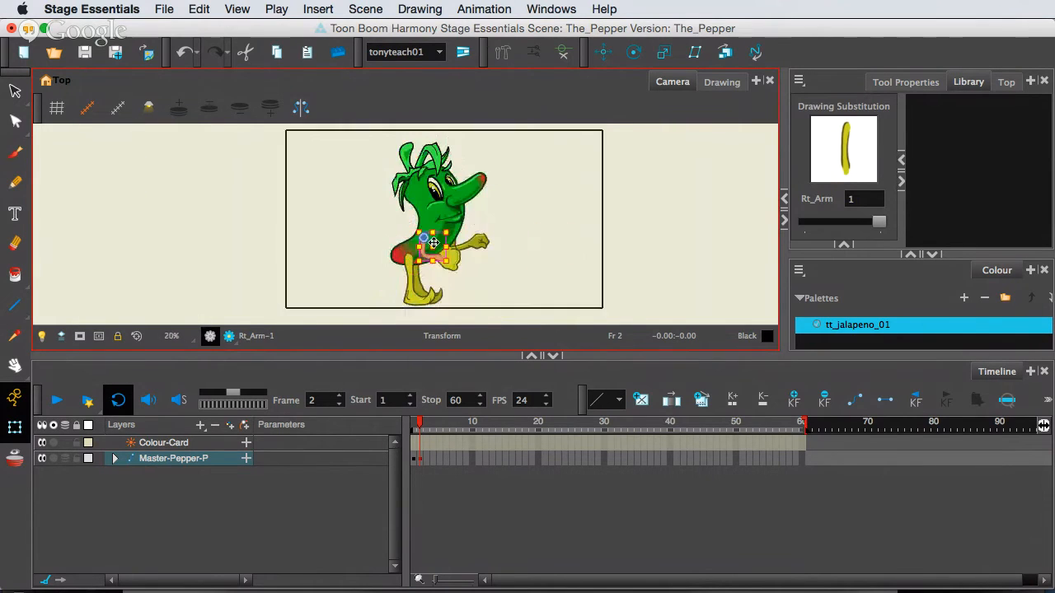
pyautogui.scroll(2, 439, 248)
pyautogui.scroll(-3, 439, 248)
pyautogui.scroll(4, 439, 248)
pyautogui.scroll(-4, 438, 248)
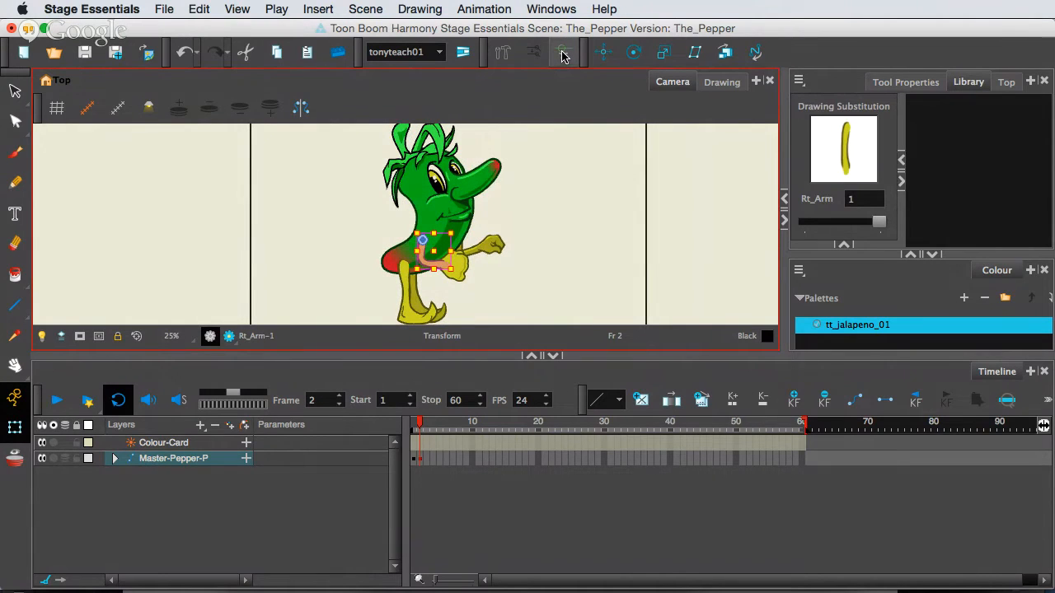
pyautogui.click(563, 54)
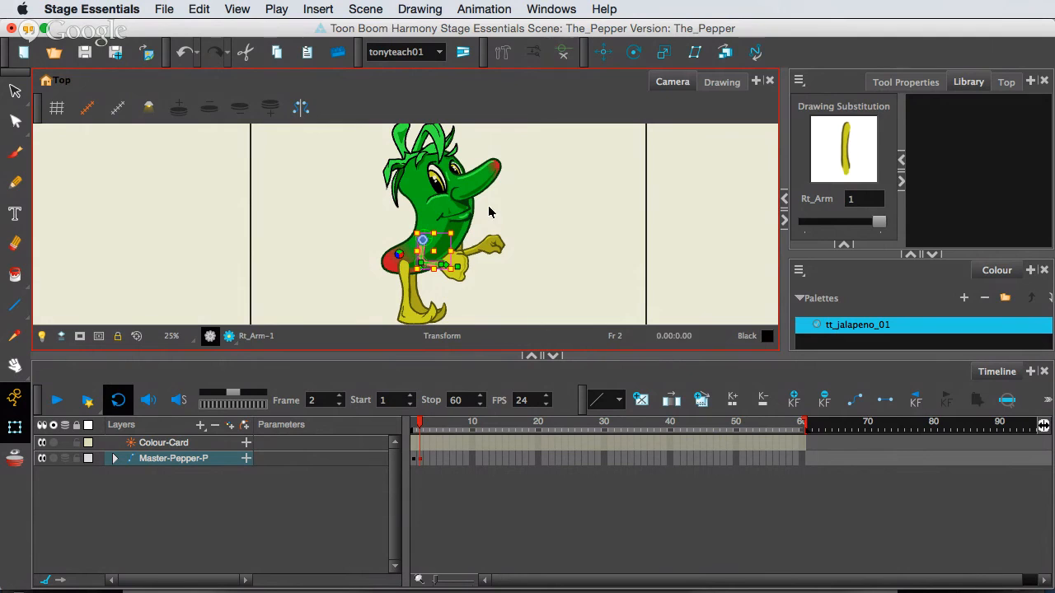
# Pose the right arm at frame 2 by rotating its bones so the arm swings up behind the body with a bent elbow and wrist.
pyautogui.scroll(4, 431, 264)
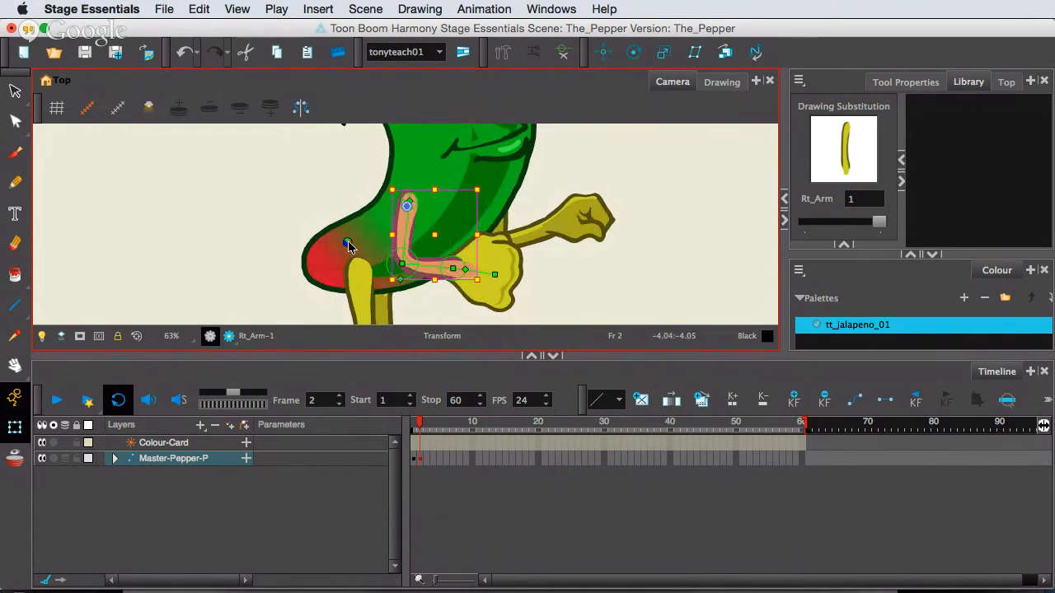
pyautogui.click(431, 268)
pyautogui.moveTo(431, 268); pyautogui.dragTo(404, 284)
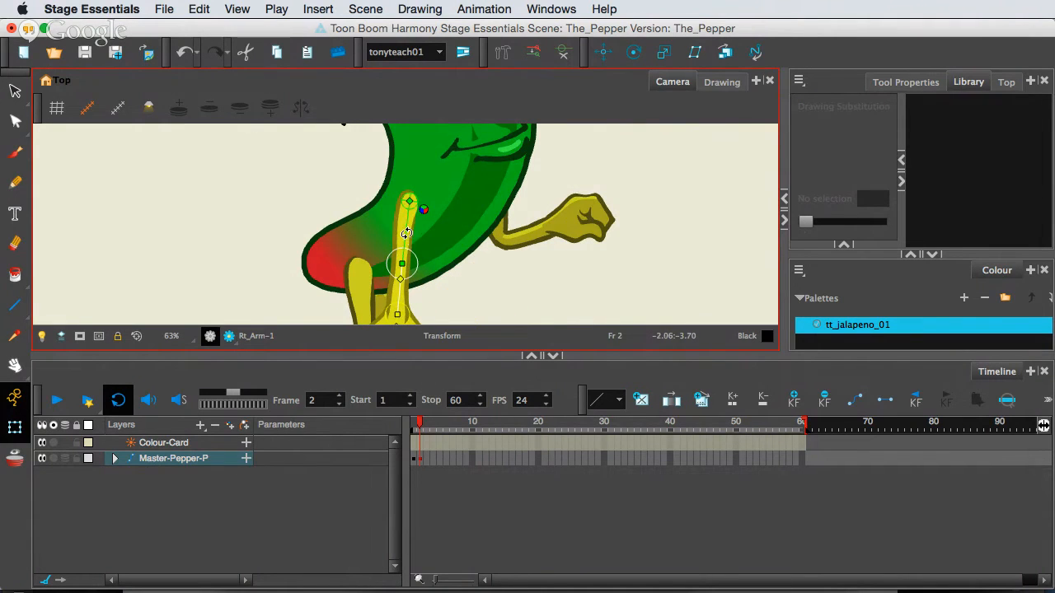
pyautogui.moveTo(406, 234); pyautogui.dragTo(369, 191)
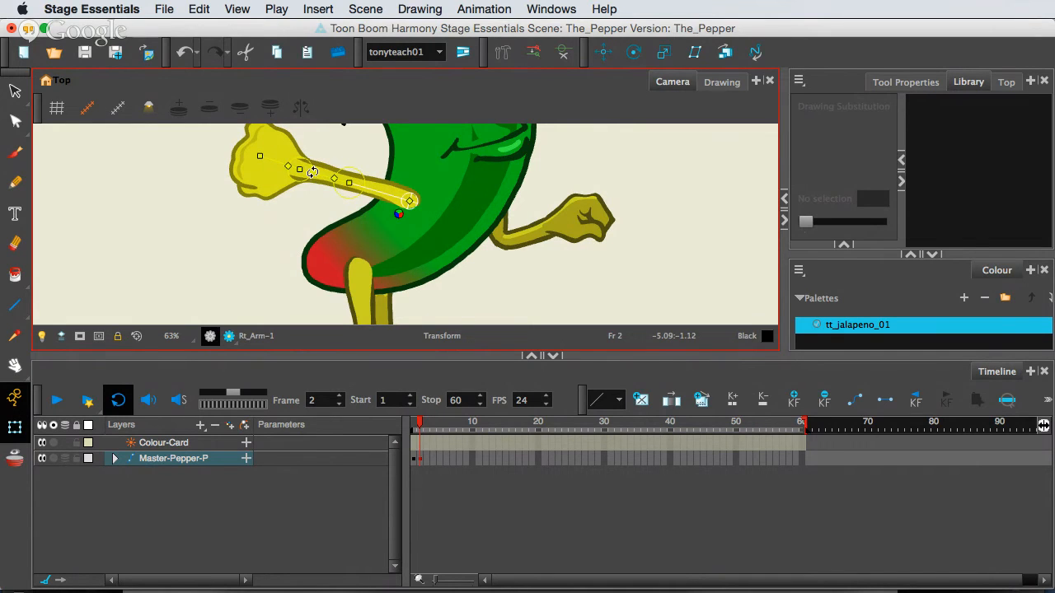
pyautogui.moveTo(313, 170); pyautogui.dragTo(317, 162)
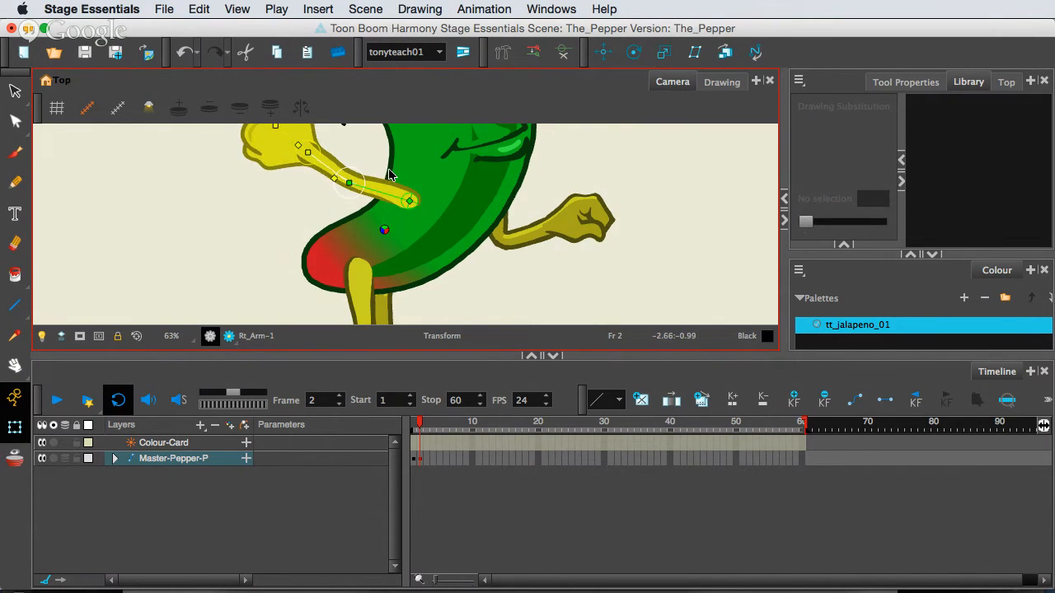
pyautogui.scroll(5, 314, 222)
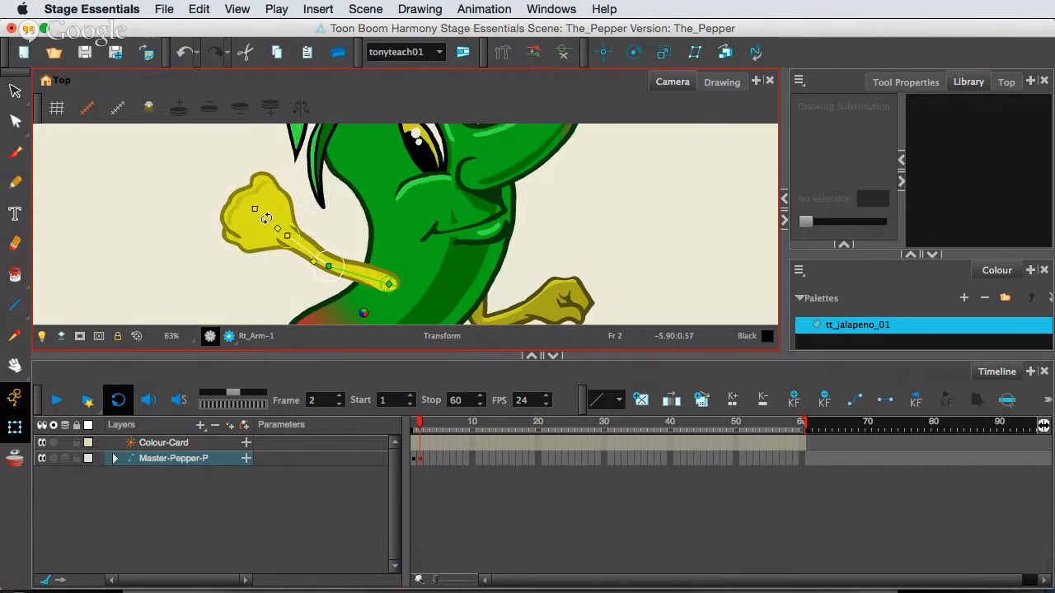
pyautogui.moveTo(265, 217); pyautogui.dragTo(276, 208)
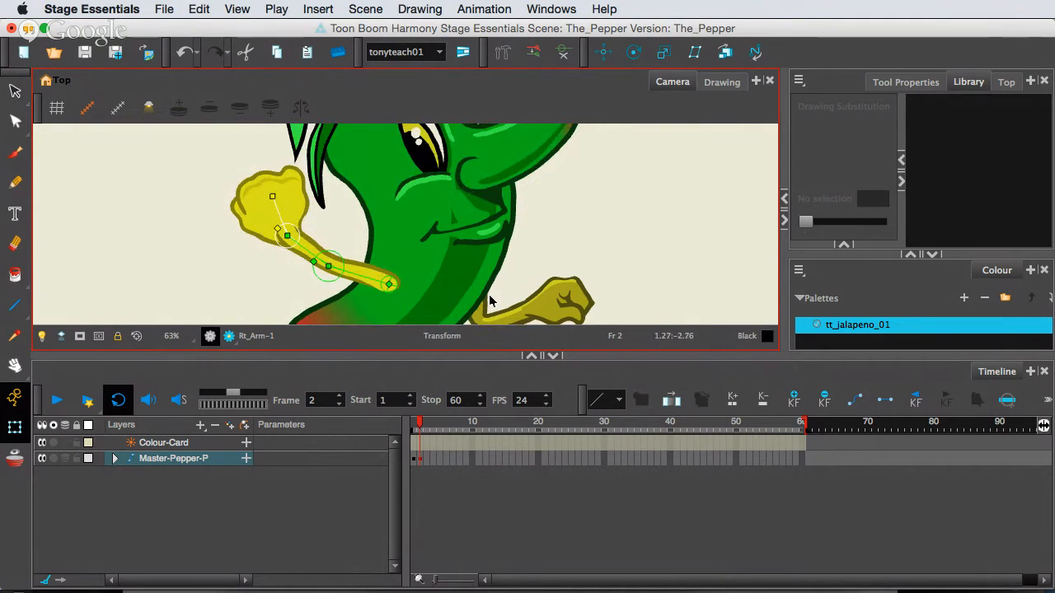
# Show the Left_arm bone controls and pose the arm stretched forward with the forearm and hand raised at frame 2.
pyautogui.click(513, 313)
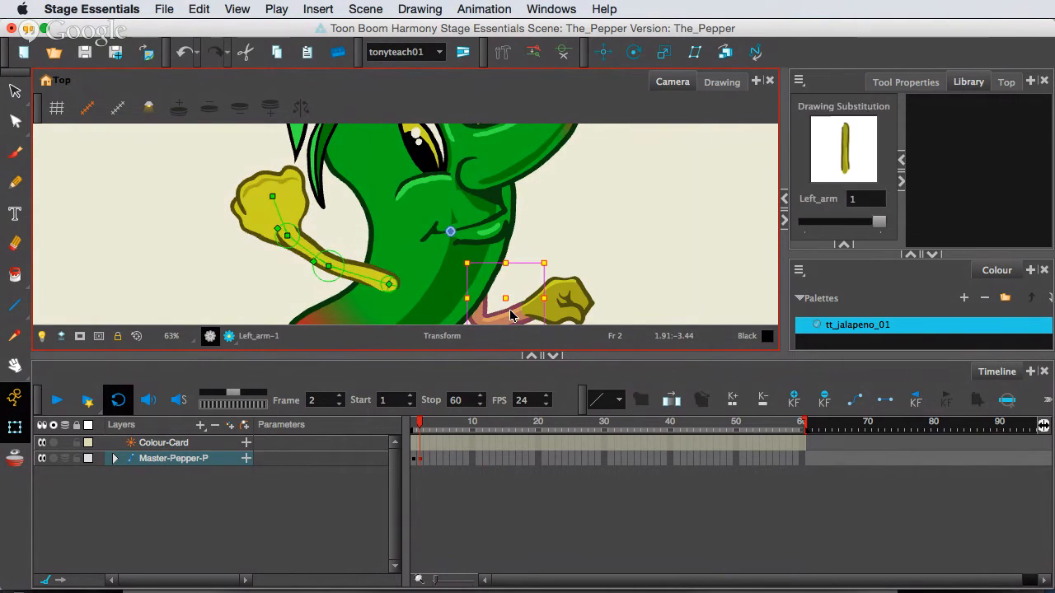
pyautogui.click(563, 52)
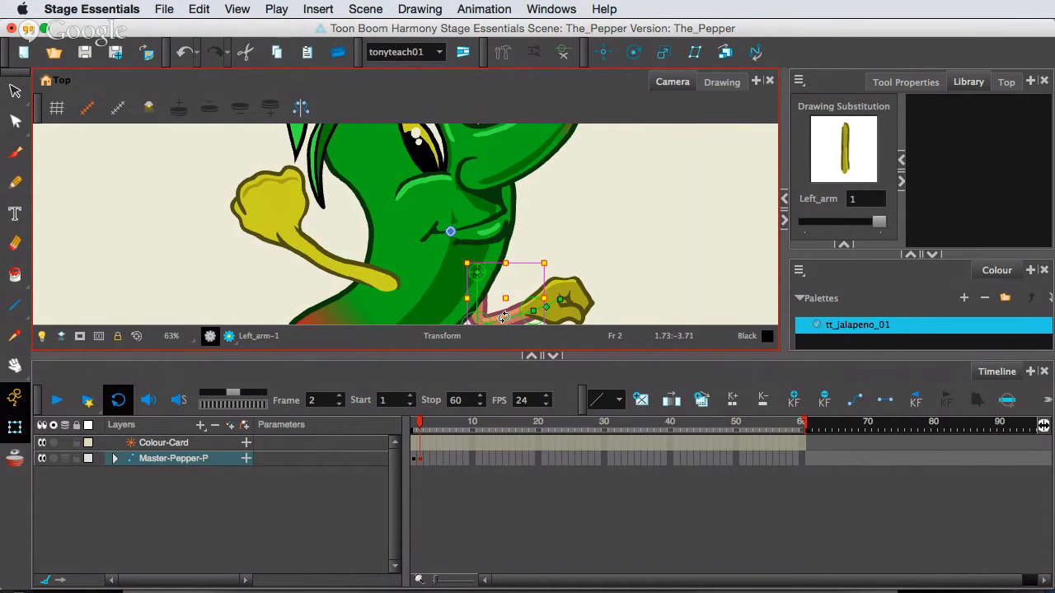
pyautogui.moveTo(504, 306)
pyautogui.mouseDown()
pyautogui.moveTo(558, 283)
pyautogui.moveTo(535, 299)
pyautogui.moveTo(467, 307)
pyautogui.moveTo(537, 237)
pyautogui.moveTo(524, 242)
pyautogui.moveTo(590, 251)
pyautogui.moveTo(582, 264)
pyautogui.moveTo(609, 265)
pyautogui.moveTo(606, 252)
pyautogui.mouseUp()
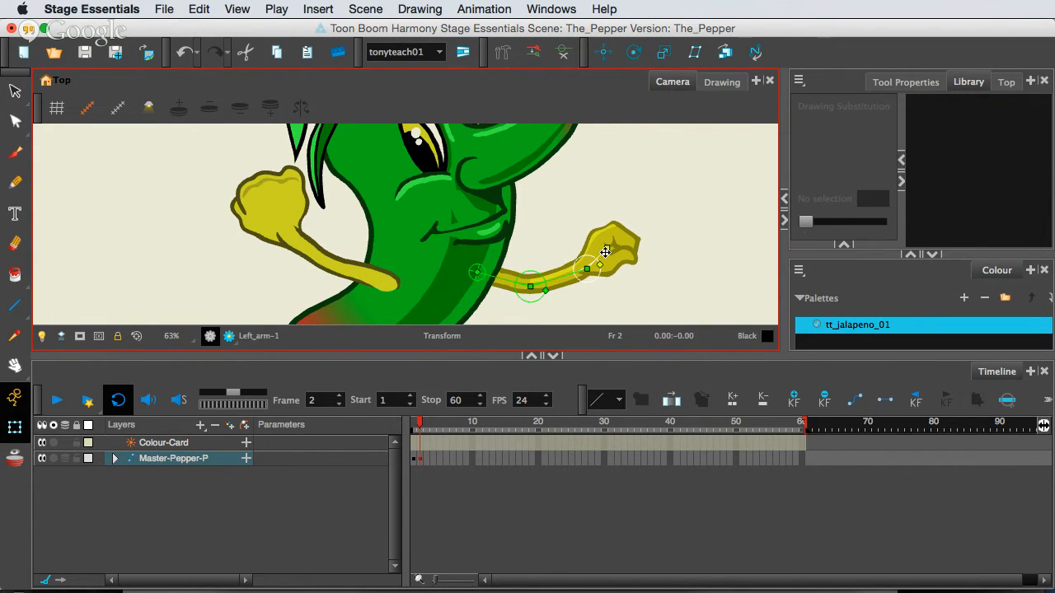
# Swap the Rt_hand and Left_hand drawings at frame 2 to drawing substitution 3, giving both hands an open pose.
pyautogui.click(294, 206)
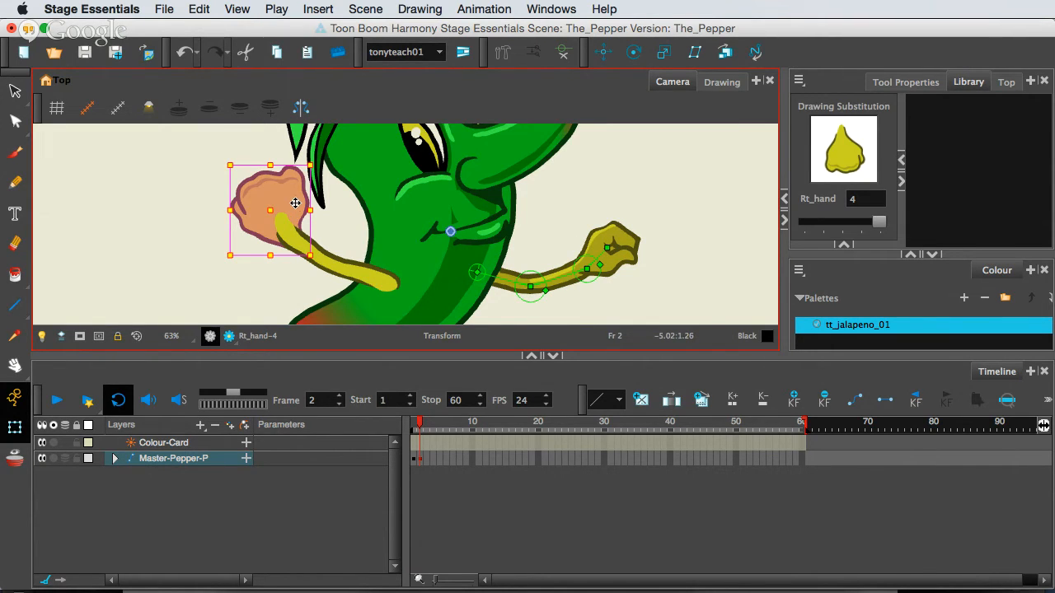
pyautogui.press('[')
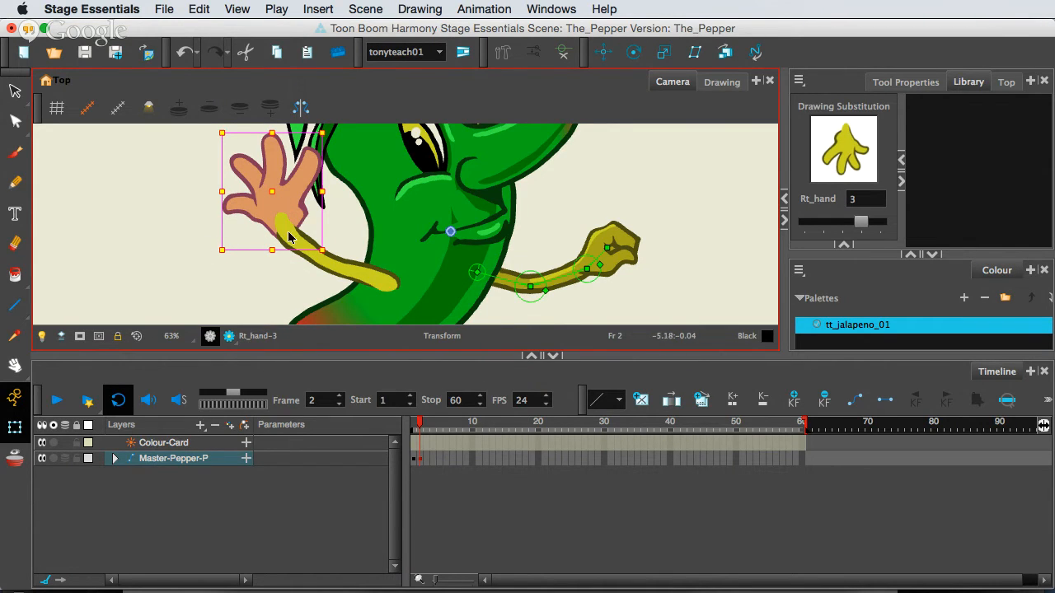
pyautogui.click(621, 243)
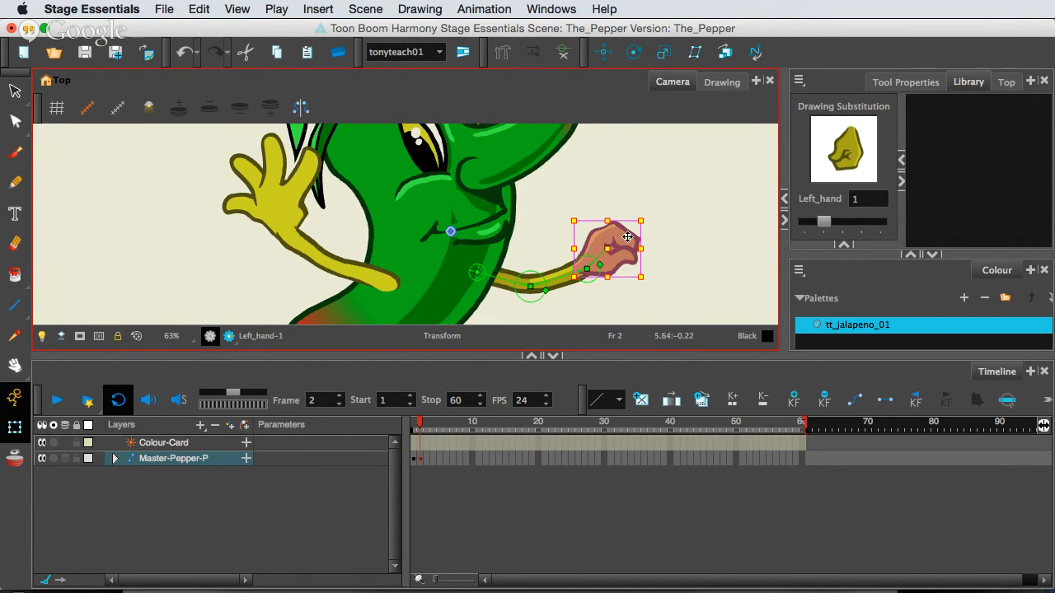
pyautogui.press(']')
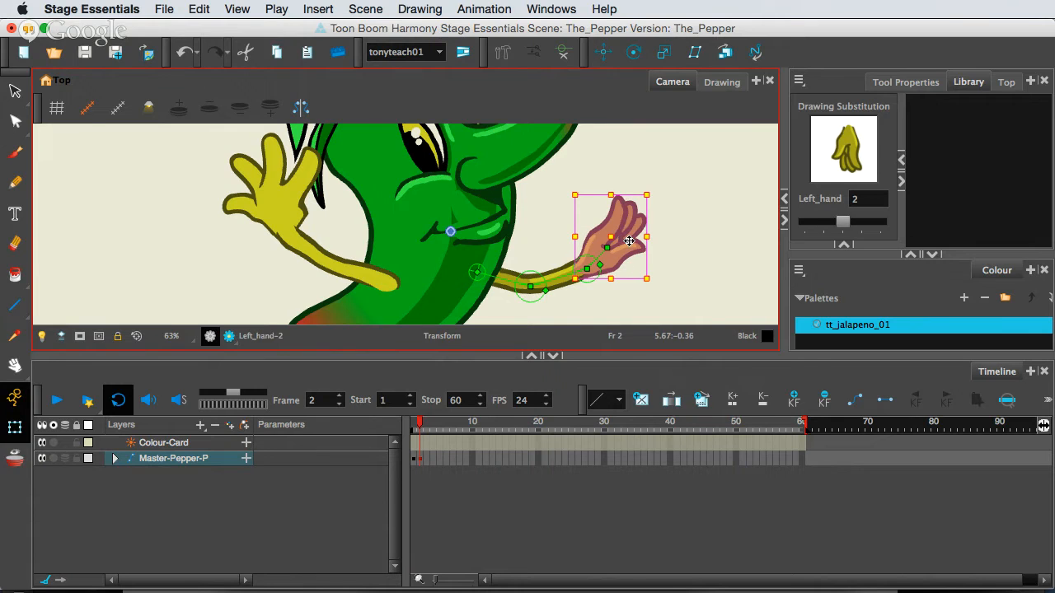
pyautogui.press(']')
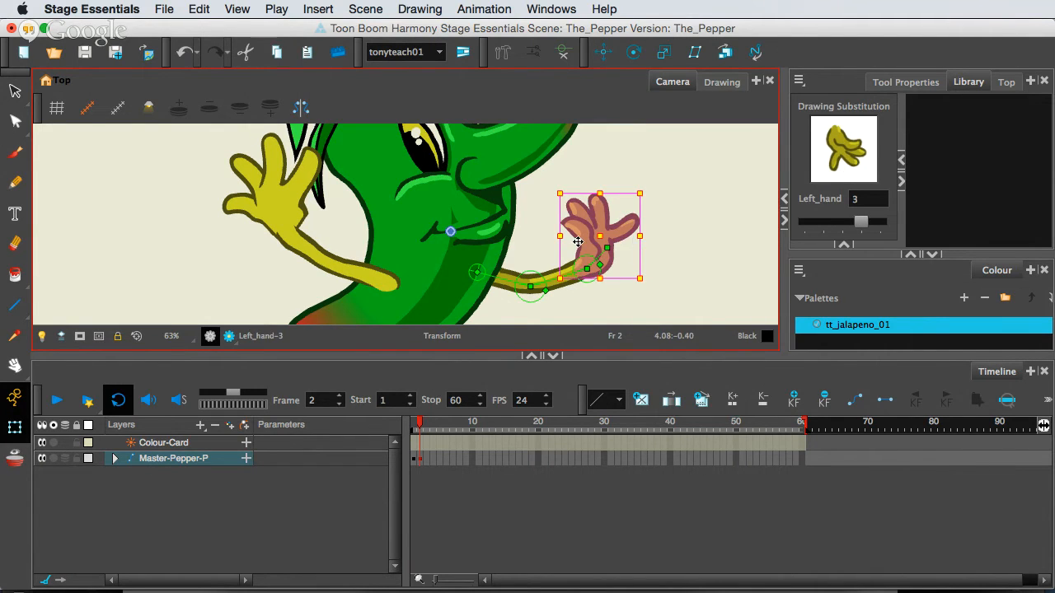
# Pose the Rt_leg at frame 2 by rotating its bones so the bent leg and foot kick up behind the body.
pyautogui.scroll(-4, 568, 245)
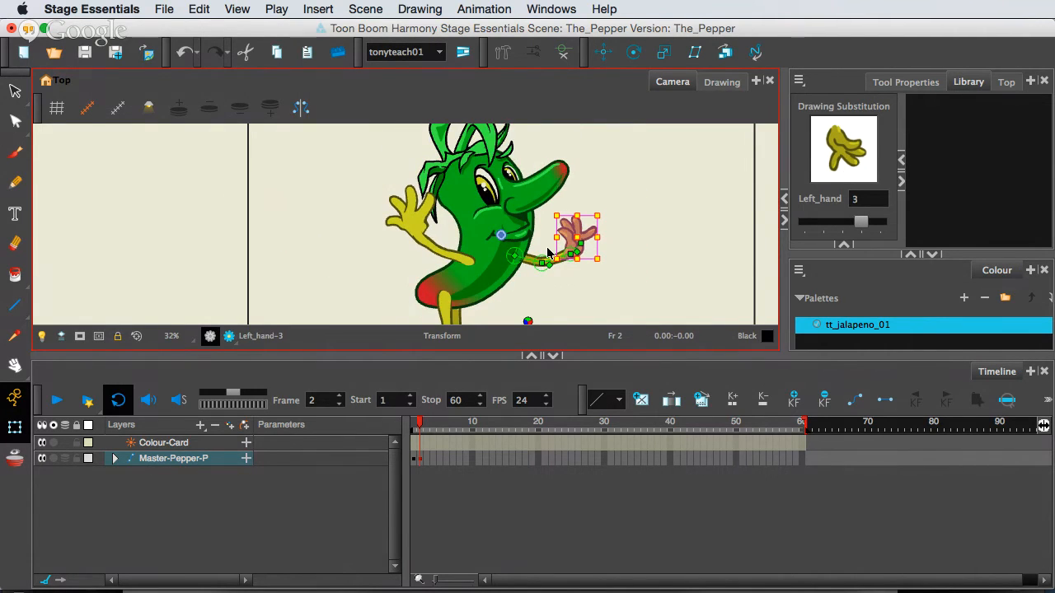
pyautogui.scroll(-4, 548, 251)
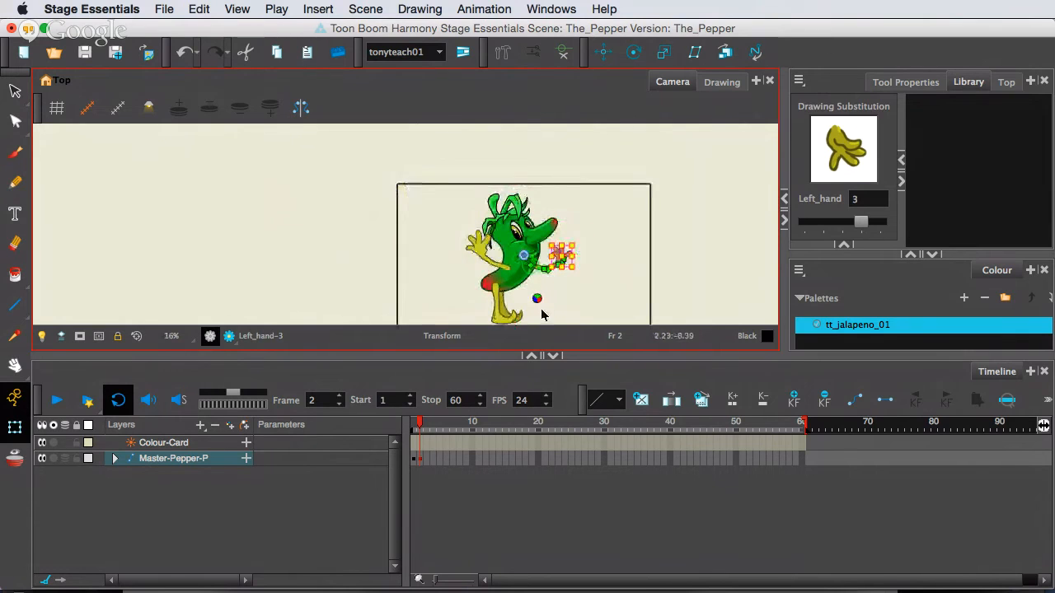
pyautogui.press('space')
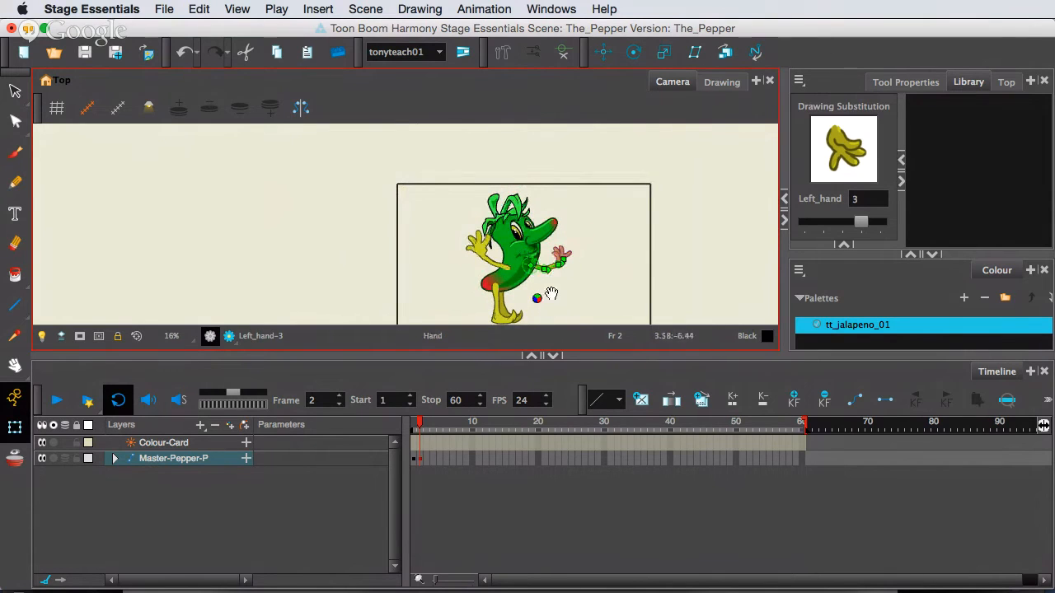
pyautogui.moveTo(551, 297); pyautogui.dragTo(549, 241)
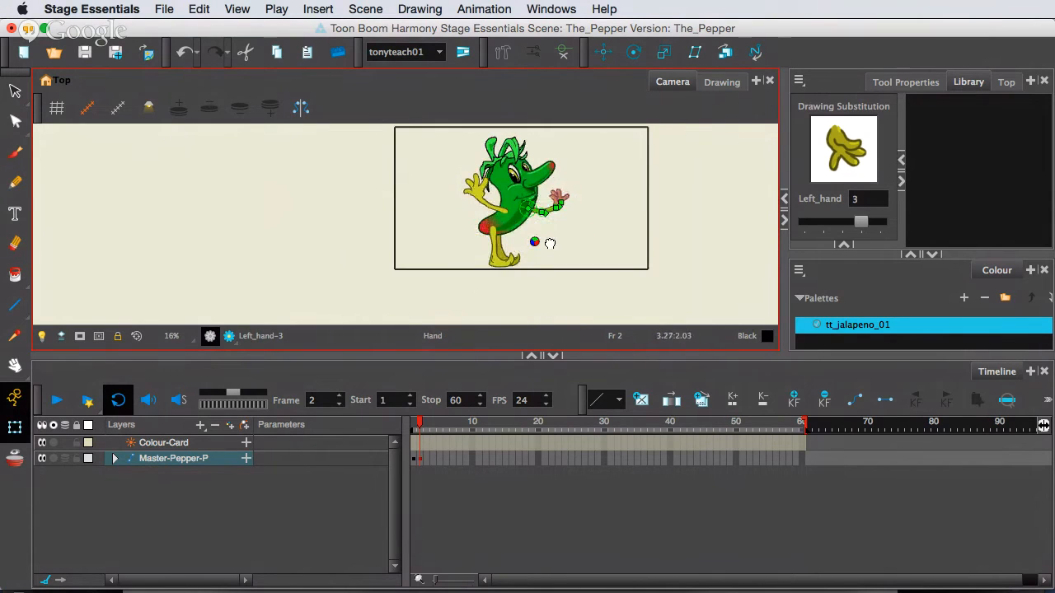
pyautogui.click(494, 238)
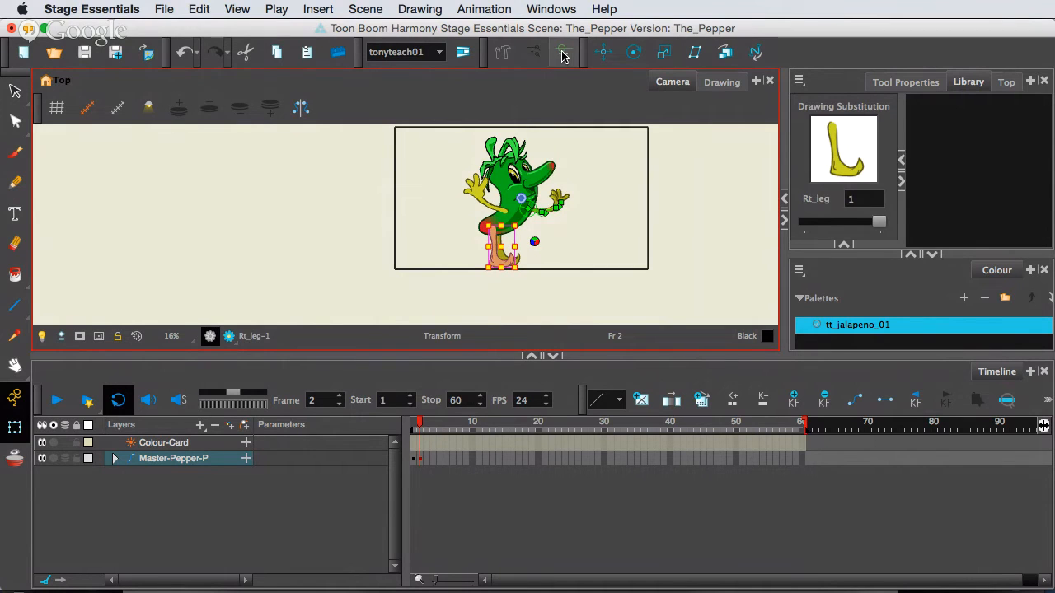
pyautogui.scroll(3, 562, 261)
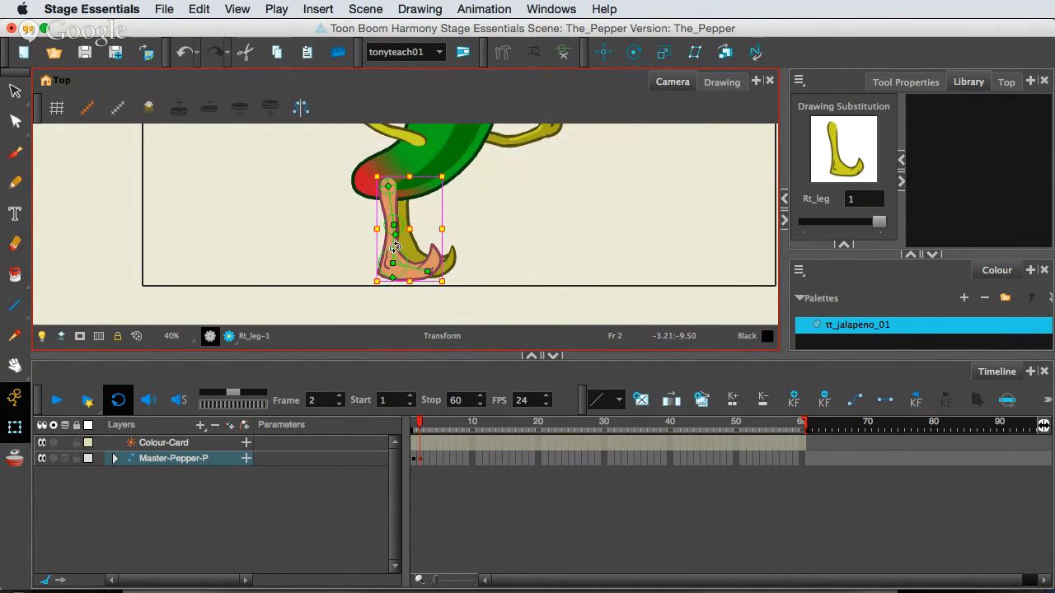
pyautogui.moveTo(393, 246)
pyautogui.mouseDown()
pyautogui.moveTo(369, 230)
pyautogui.moveTo(379, 206)
pyautogui.moveTo(292, 186)
pyautogui.mouseUp()
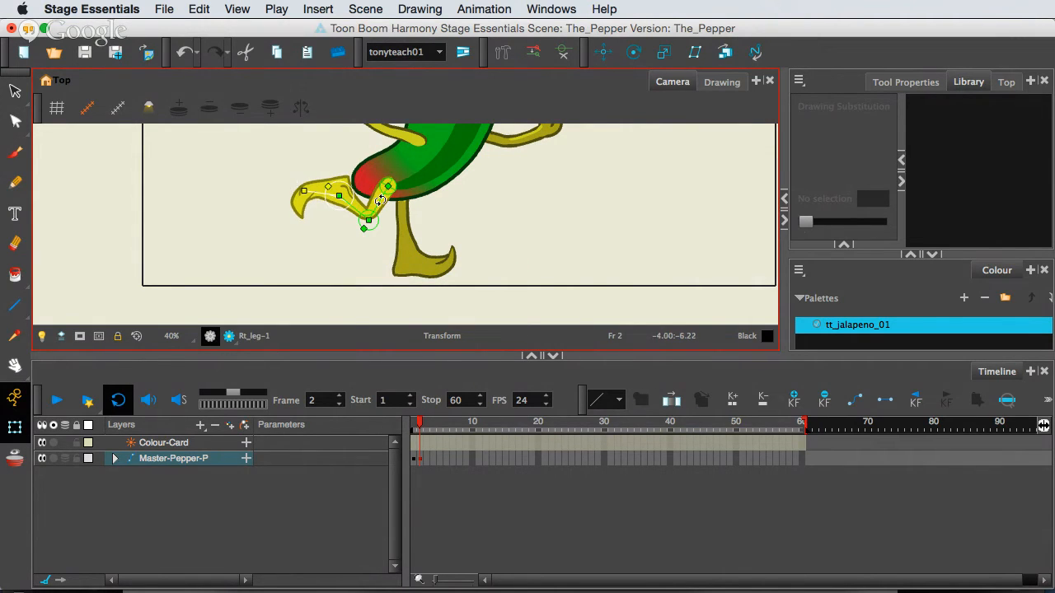
pyautogui.moveTo(372, 207); pyautogui.dragTo(317, 199)
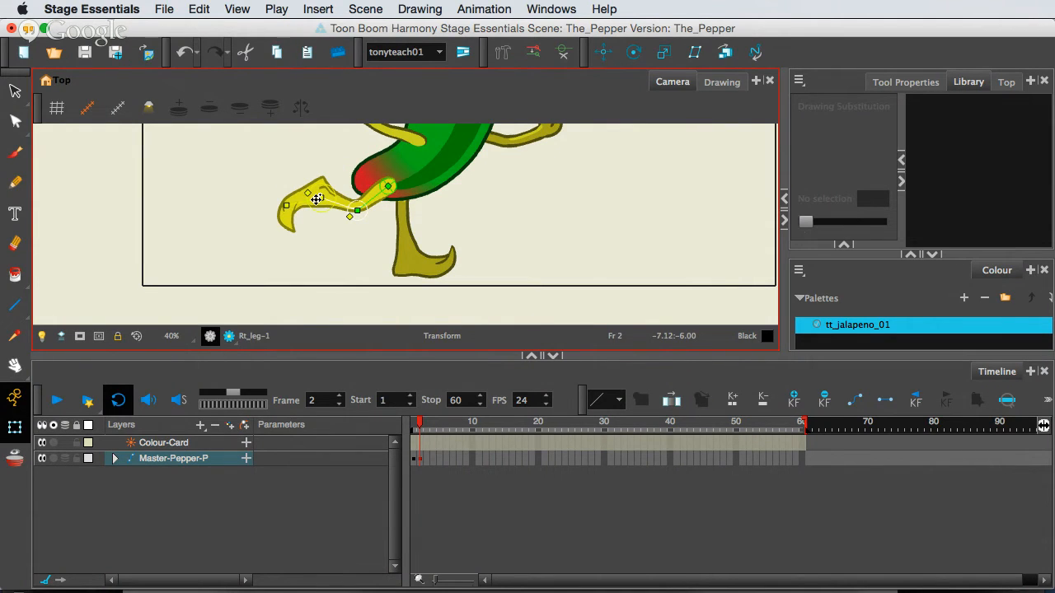
# Show the Left_leg bone controls and rotate the lower leg and foot so the toes point downward at frame 2.
pyautogui.click(406, 233)
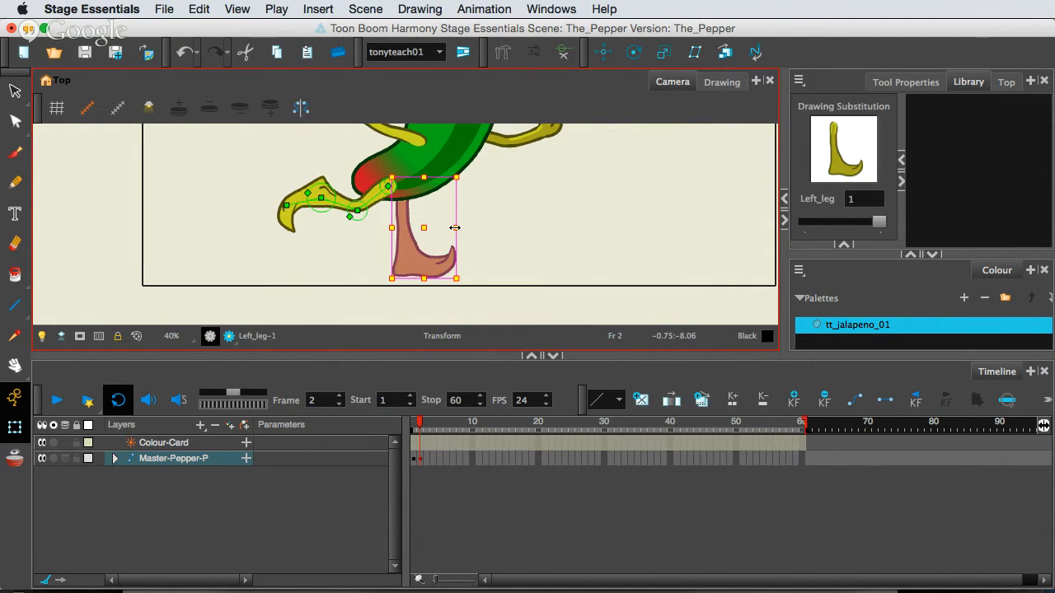
pyautogui.click(561, 54)
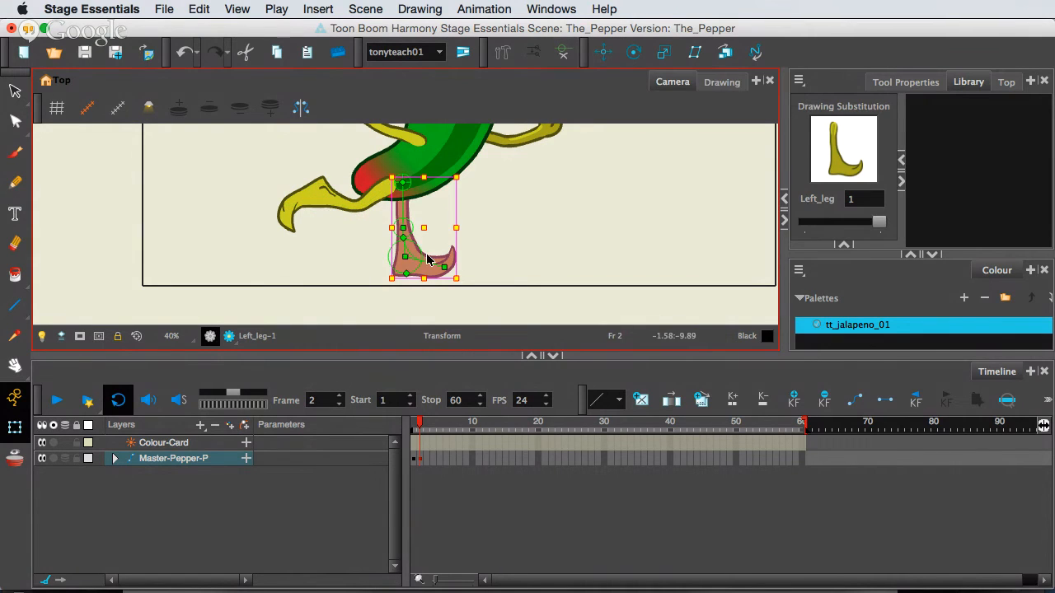
pyautogui.moveTo(429, 262)
pyautogui.mouseDown()
pyautogui.moveTo(429, 282)
pyautogui.moveTo(402, 294)
pyautogui.mouseUp()
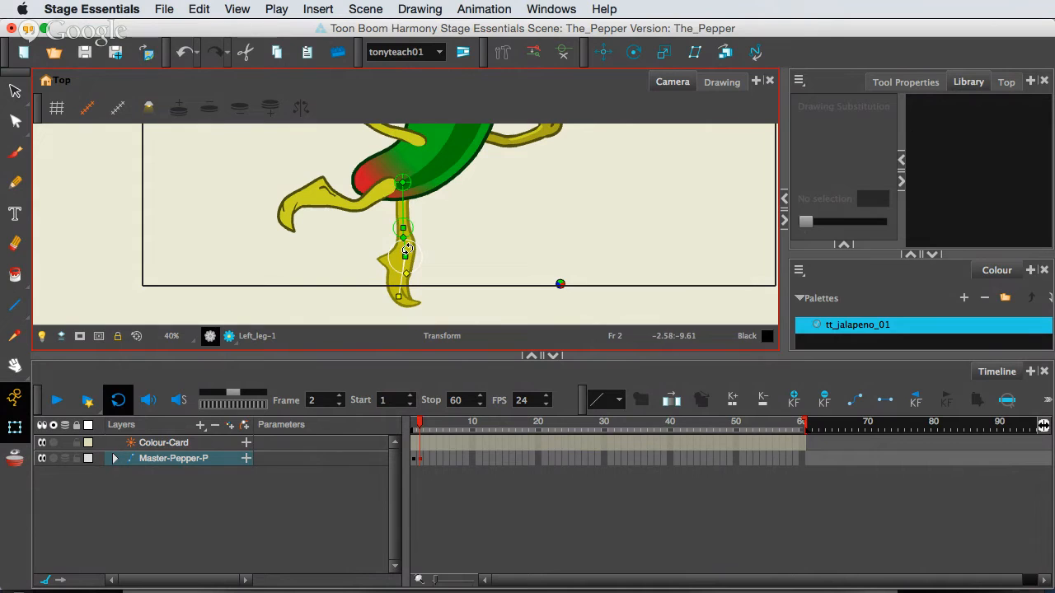
pyautogui.moveTo(407, 249); pyautogui.dragTo(400, 251)
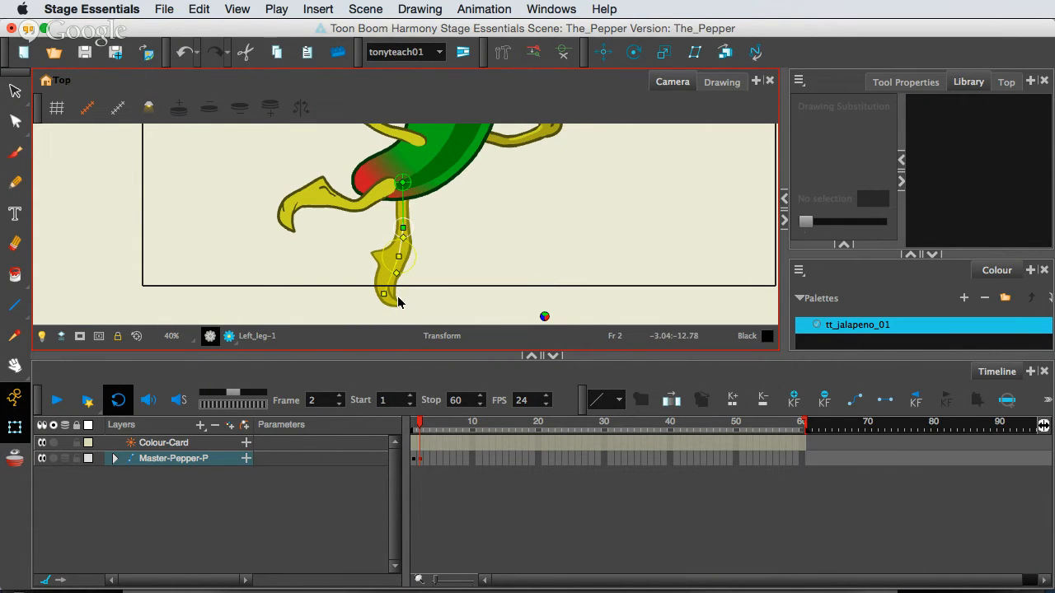
pyautogui.moveTo(544, 317); pyautogui.dragTo(556, 262)
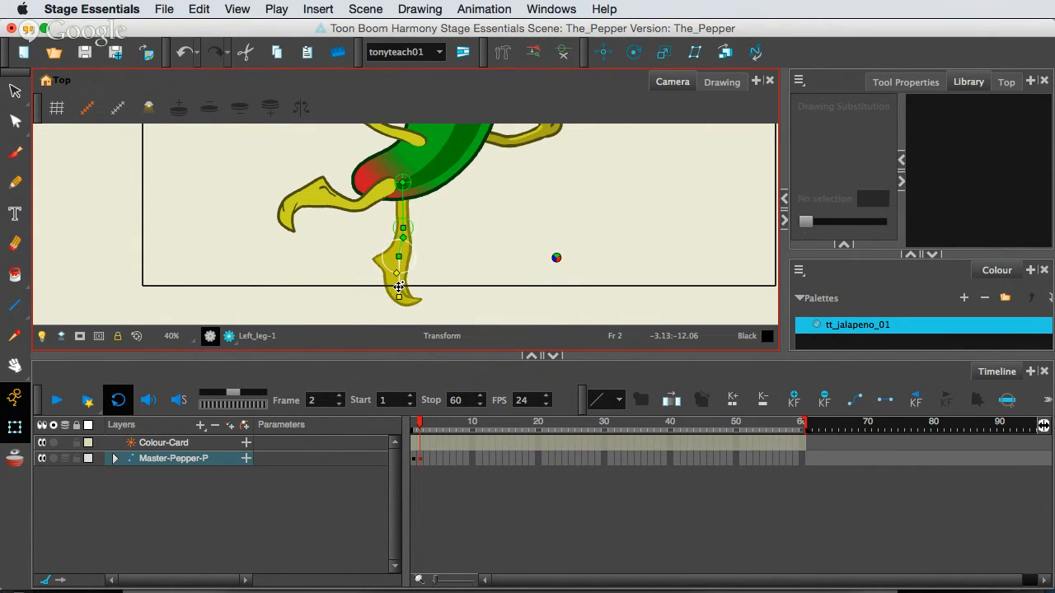
# Show the body's bone controls, bend the upper body slightly backward at frame 2, and compare the pose with frame 1.
pyautogui.scroll(-3, 489, 225)
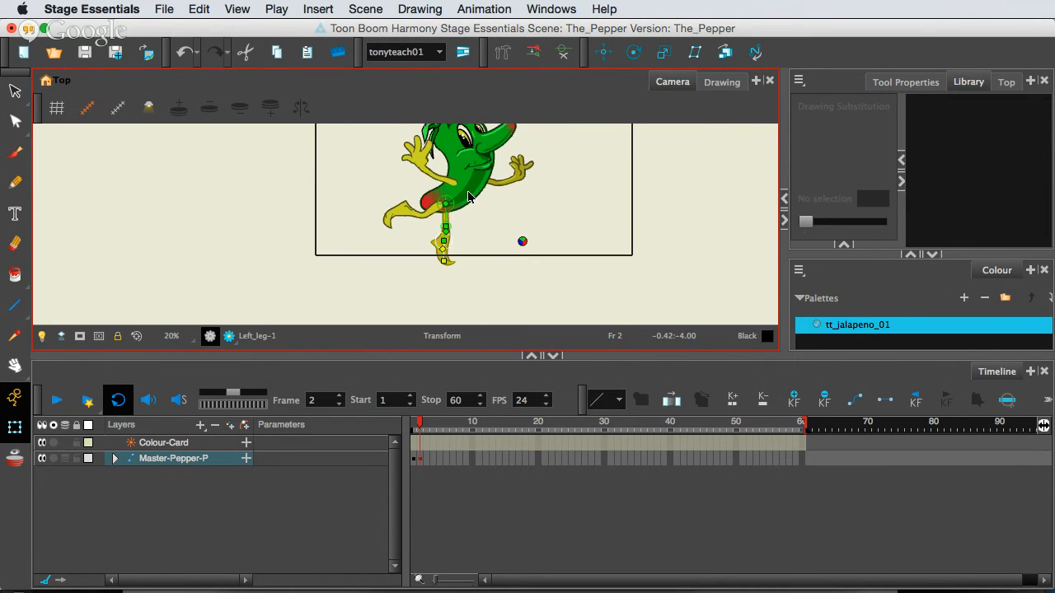
pyautogui.click(469, 185)
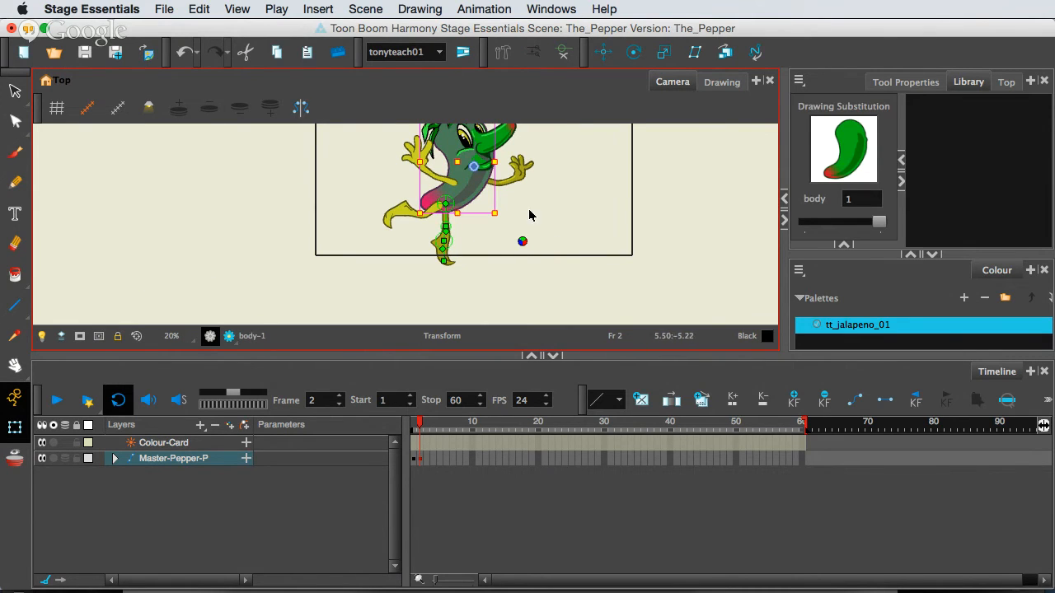
pyautogui.click(563, 51)
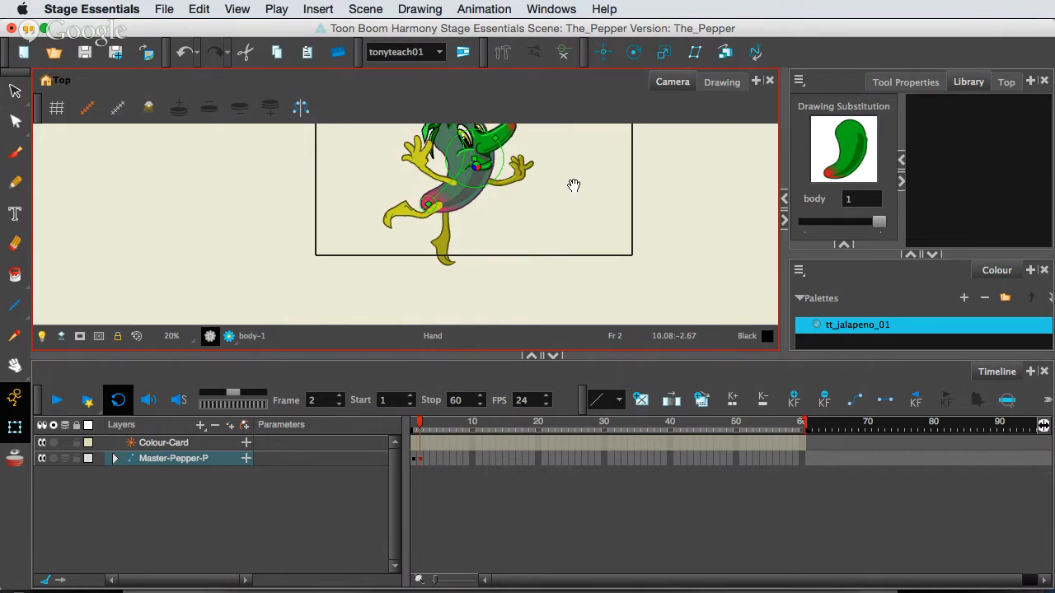
pyautogui.moveTo(572, 179); pyautogui.dragTo(572, 256)
pyautogui.moveTo(464, 211); pyautogui.dragTo(459, 213)
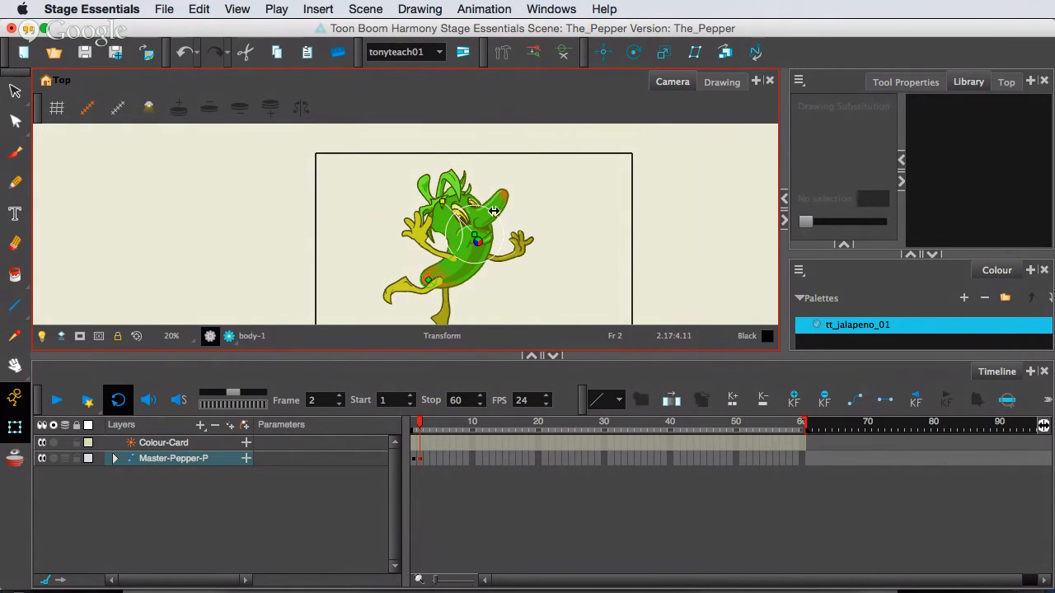
pyautogui.click(415, 424)
pyautogui.click(421, 427)
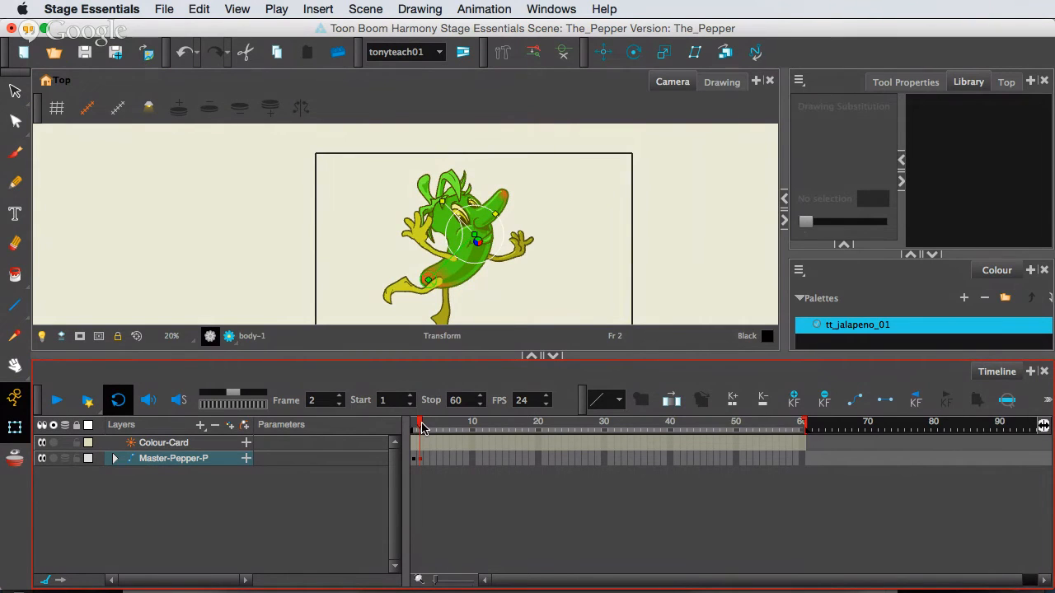
pyautogui.click(414, 425)
pyautogui.click(428, 425)
# Turn on onion skin and move the whole Master-Pepper-P character forward and up at frame 2, checking it against frame 1.
pyautogui.moveTo(477, 283); pyautogui.dragTo(483, 238)
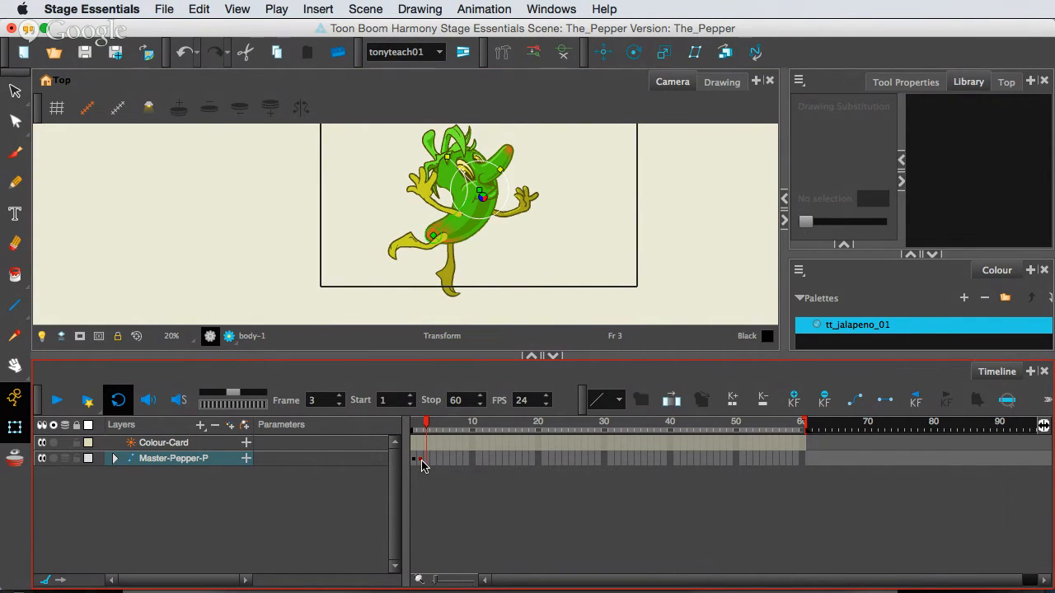
pyautogui.click(421, 461)
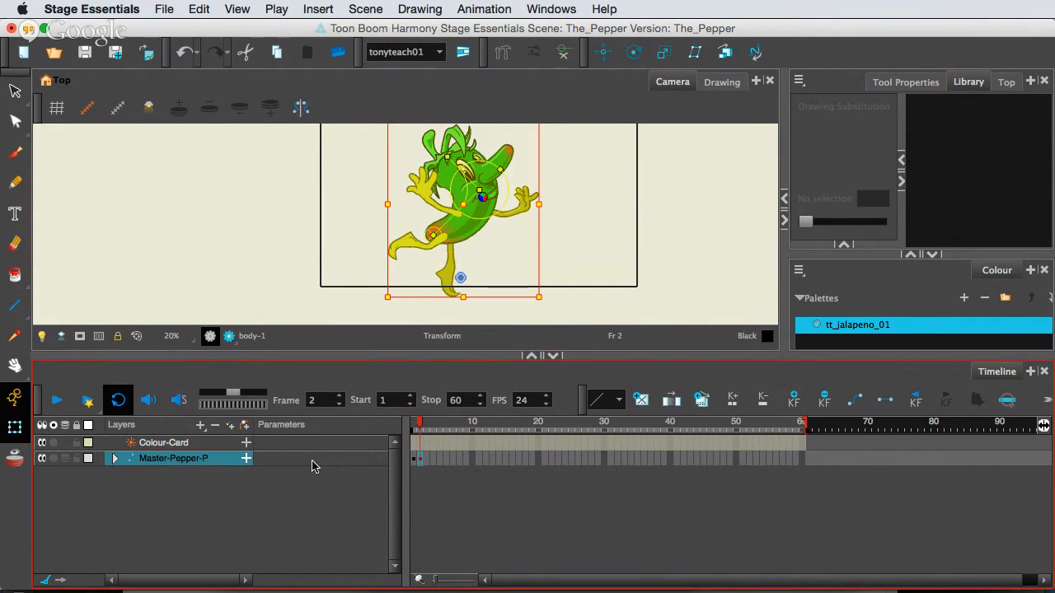
pyautogui.click(17, 461)
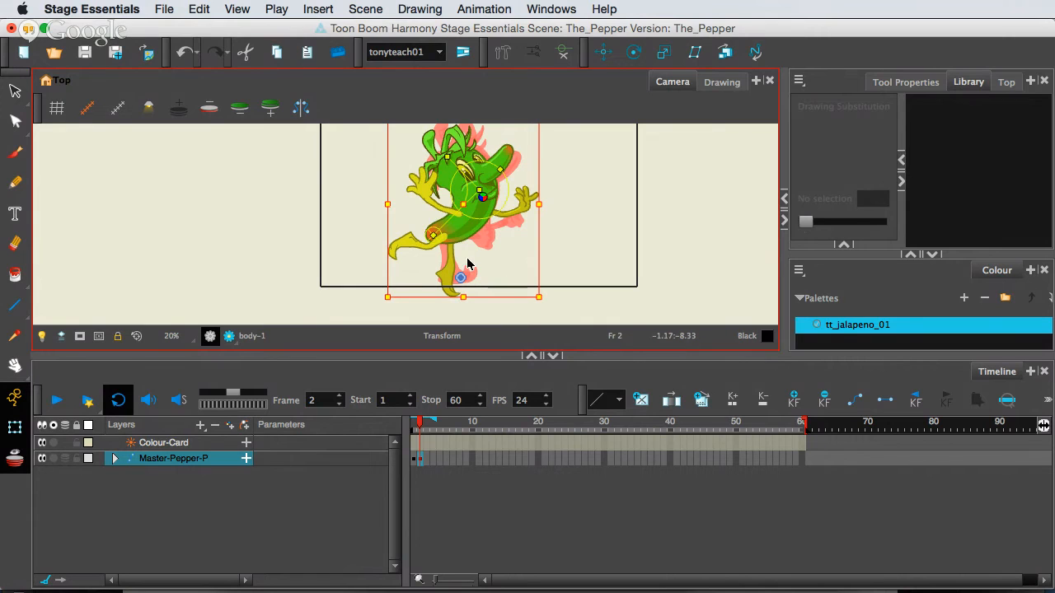
pyautogui.moveTo(458, 235); pyautogui.dragTo(475, 222)
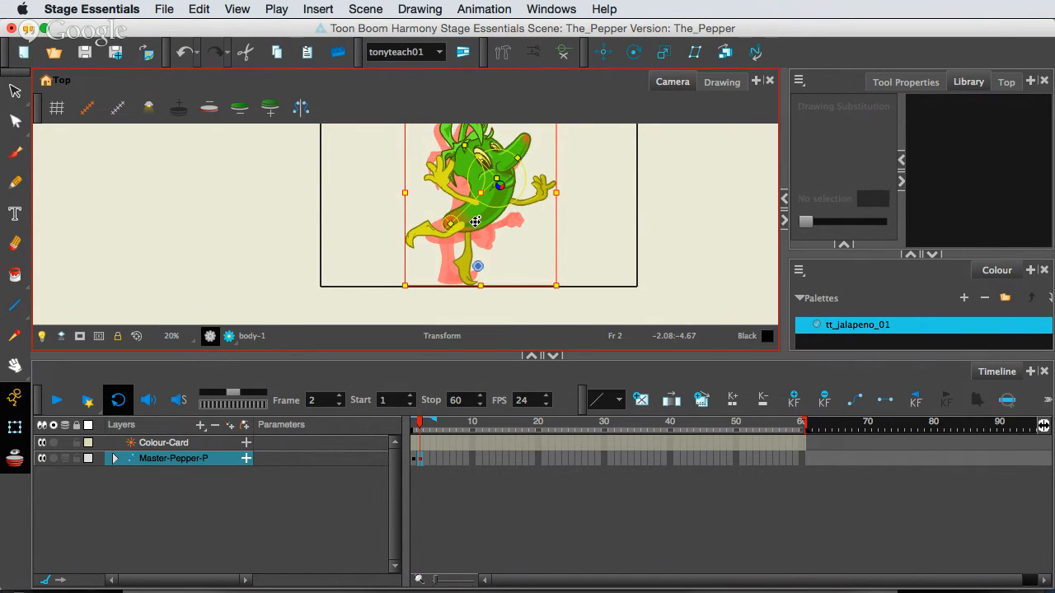
pyautogui.click(423, 456)
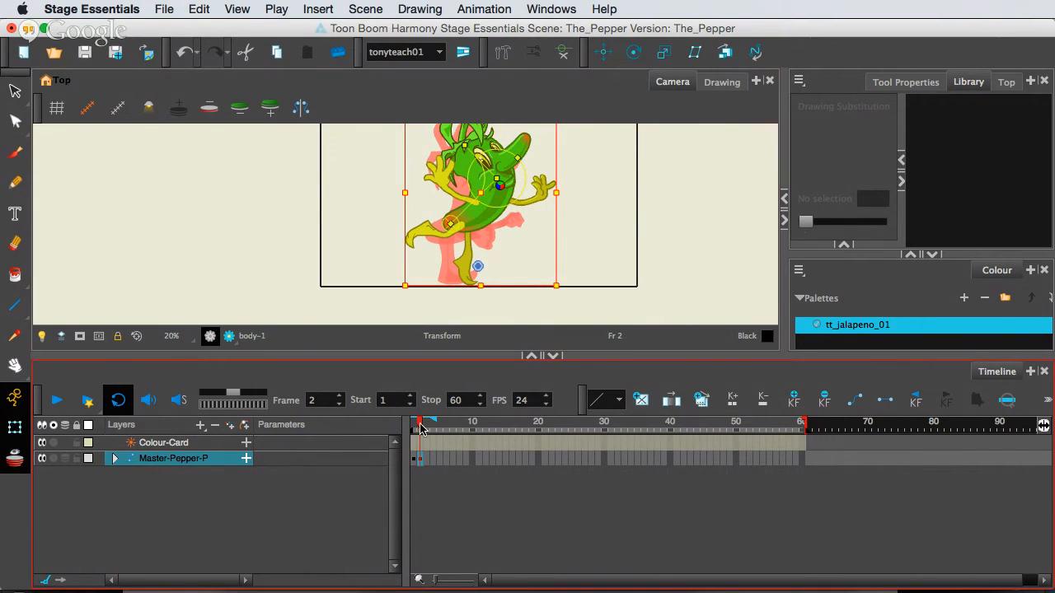
pyautogui.moveTo(417, 426)
pyautogui.mouseDown()
pyautogui.moveTo(430, 430)
pyautogui.moveTo(414, 430)
pyautogui.mouseUp()
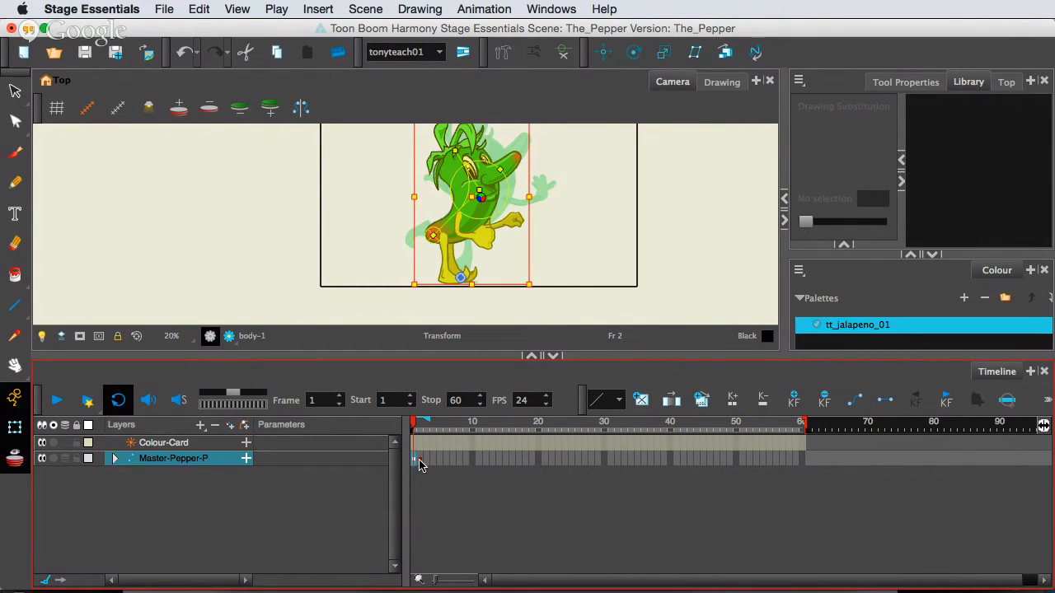
pyautogui.click(419, 464)
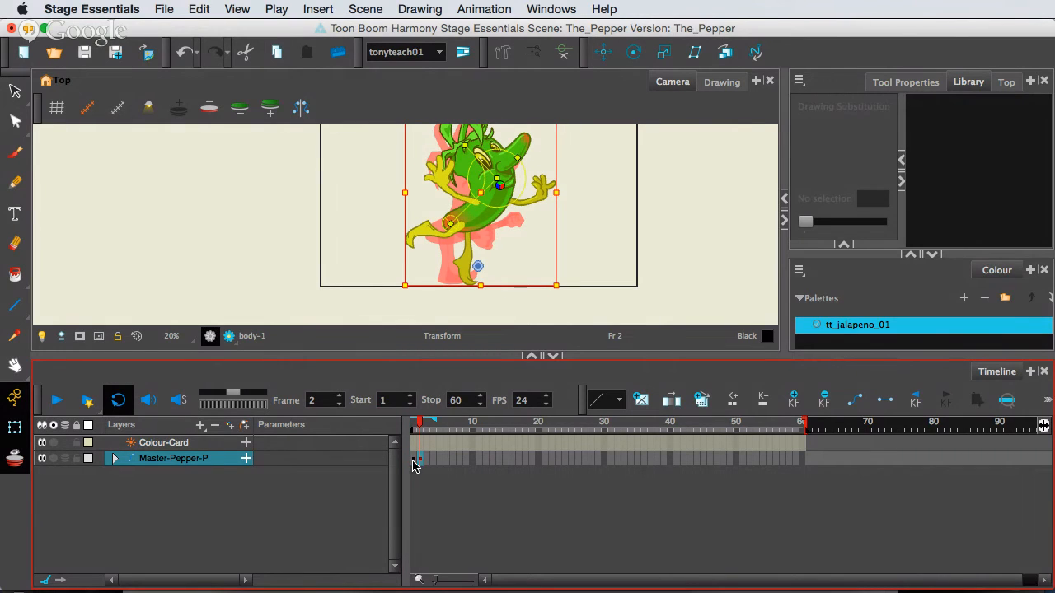
# Copy the neutral Master-Pepper-P keyframe at frame 1 and paste it at frame 3.
pyautogui.click(414, 464)
pyautogui.press('super')
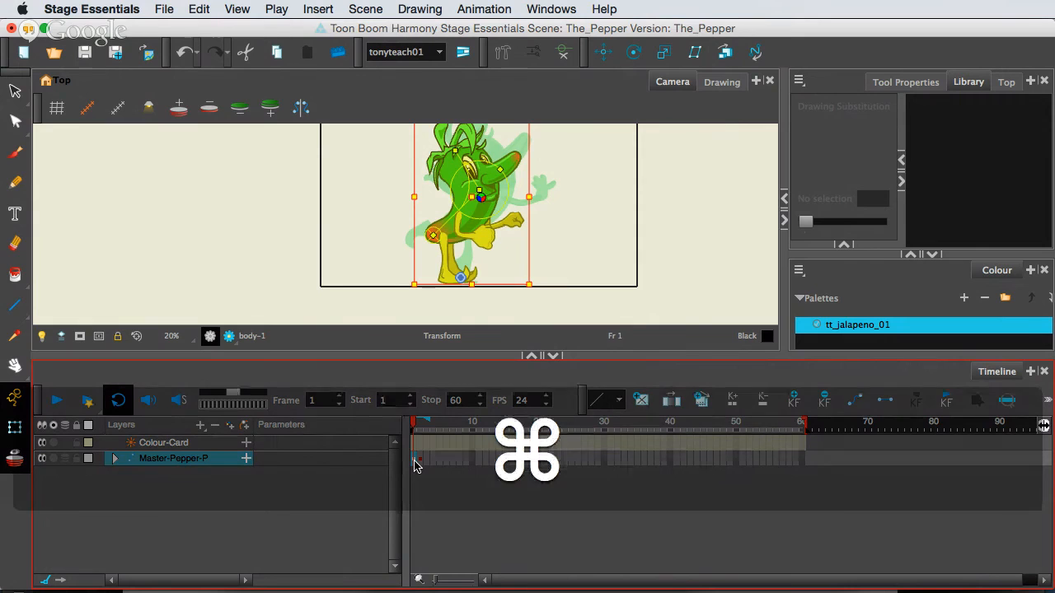
pyautogui.press('super+c')
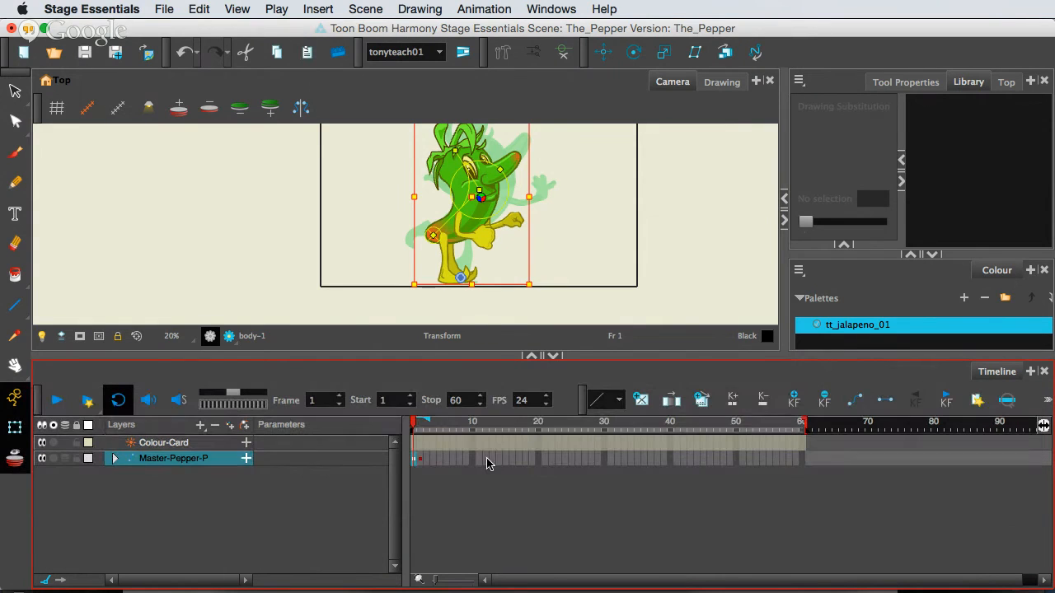
pyautogui.click(428, 464)
pyautogui.press('super')
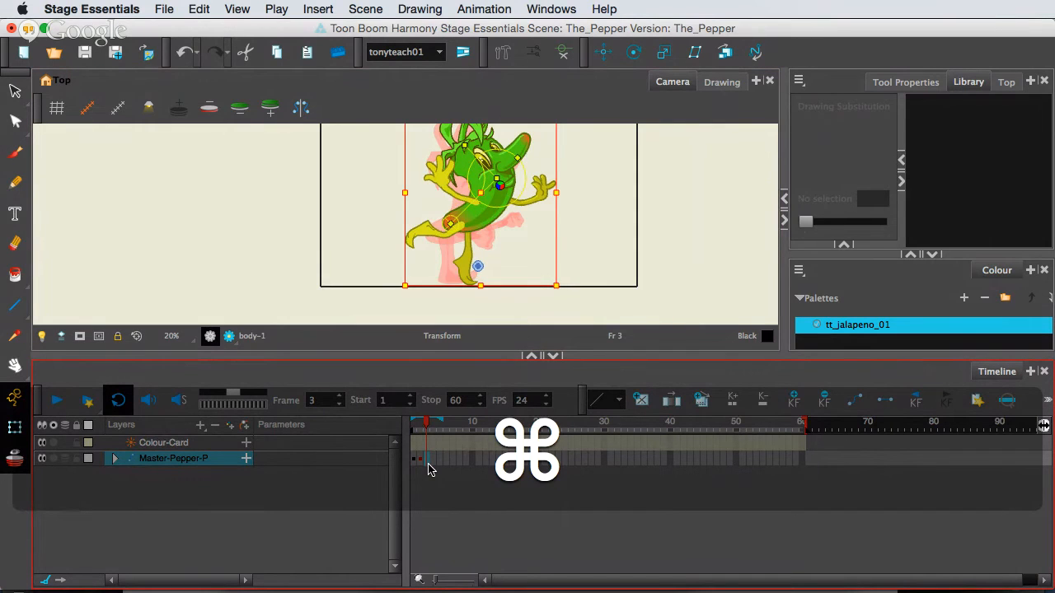
pyautogui.press('super+v')
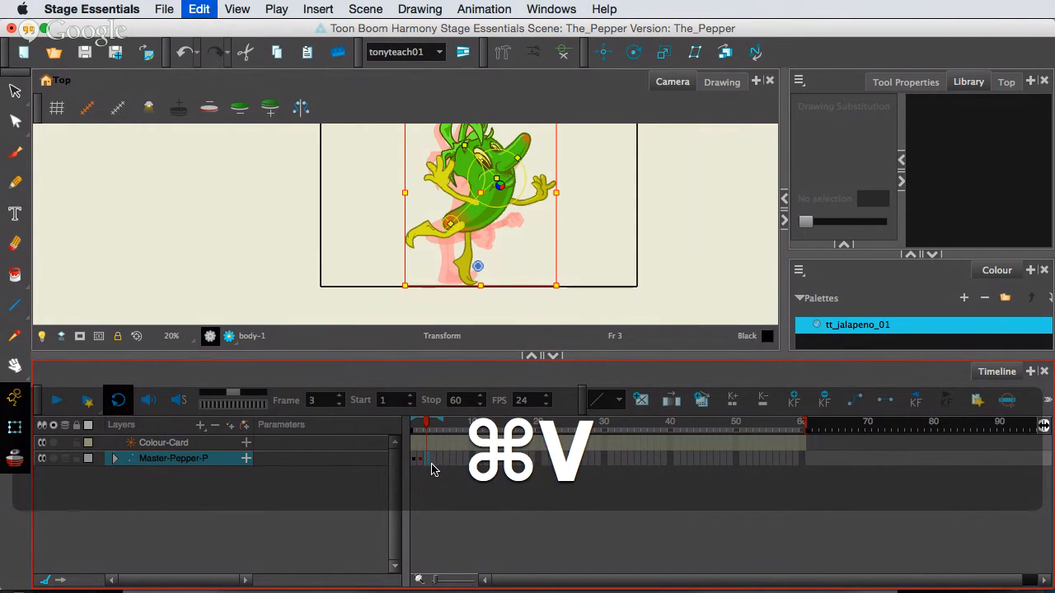
pyautogui.click(444, 522)
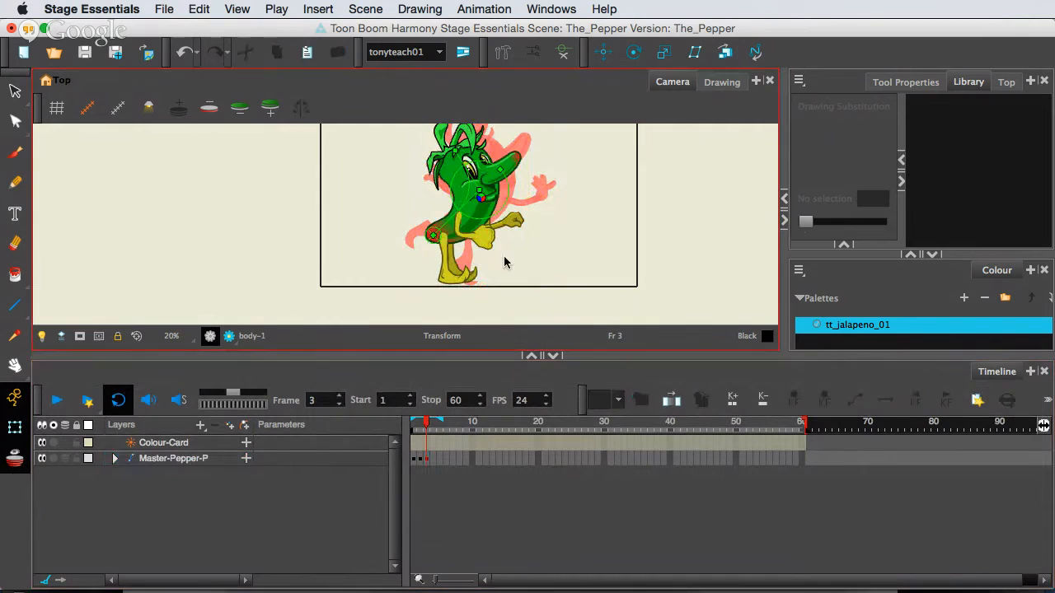
pyautogui.scroll(1, 509, 245)
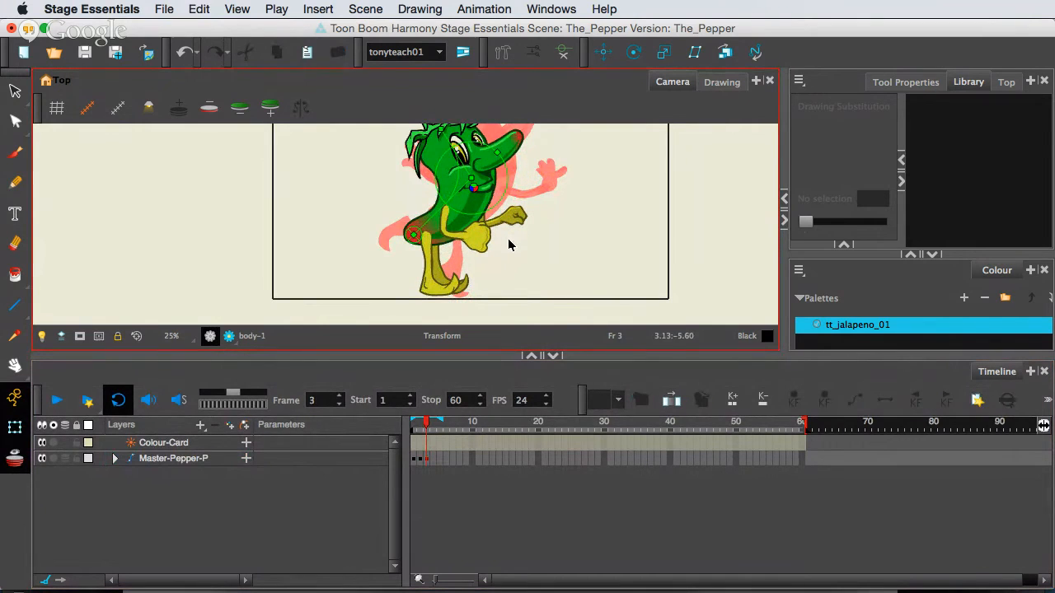
# Show the Rt_Arm and Left_arm bone controls and rotate both forearms down so the arms hang straight at frame 3.
pyautogui.click(466, 241)
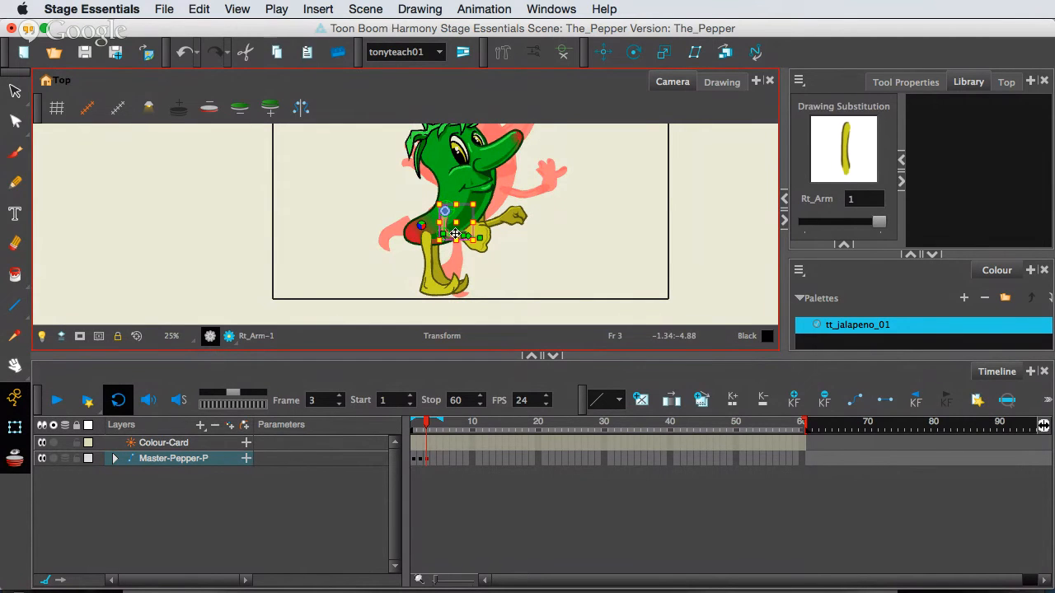
pyautogui.scroll(2, 456, 233)
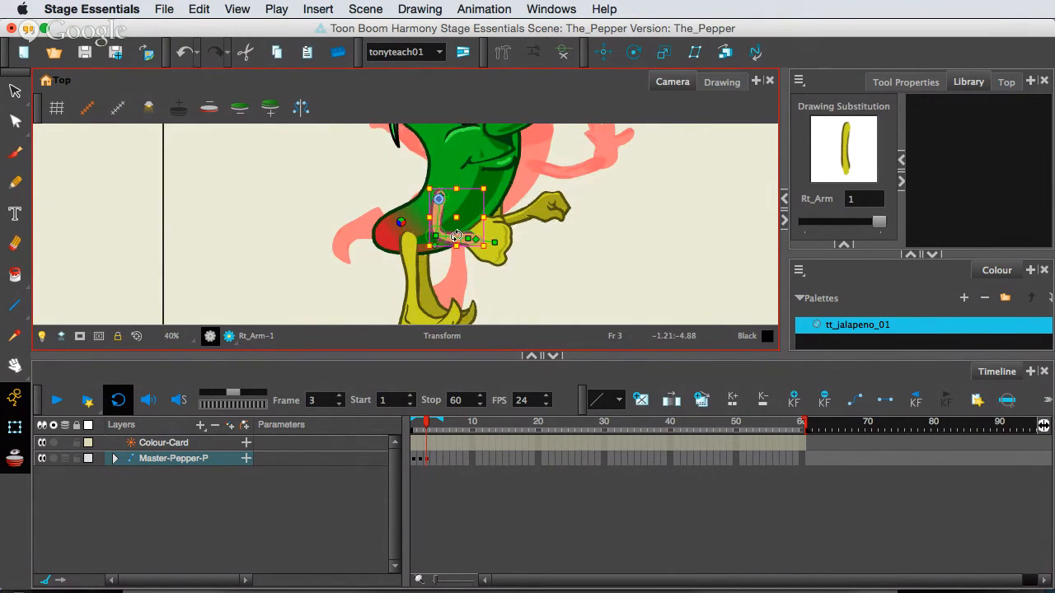
pyautogui.moveTo(457, 236)
pyautogui.mouseDown()
pyautogui.moveTo(467, 250)
pyautogui.moveTo(446, 276)
pyautogui.mouseUp()
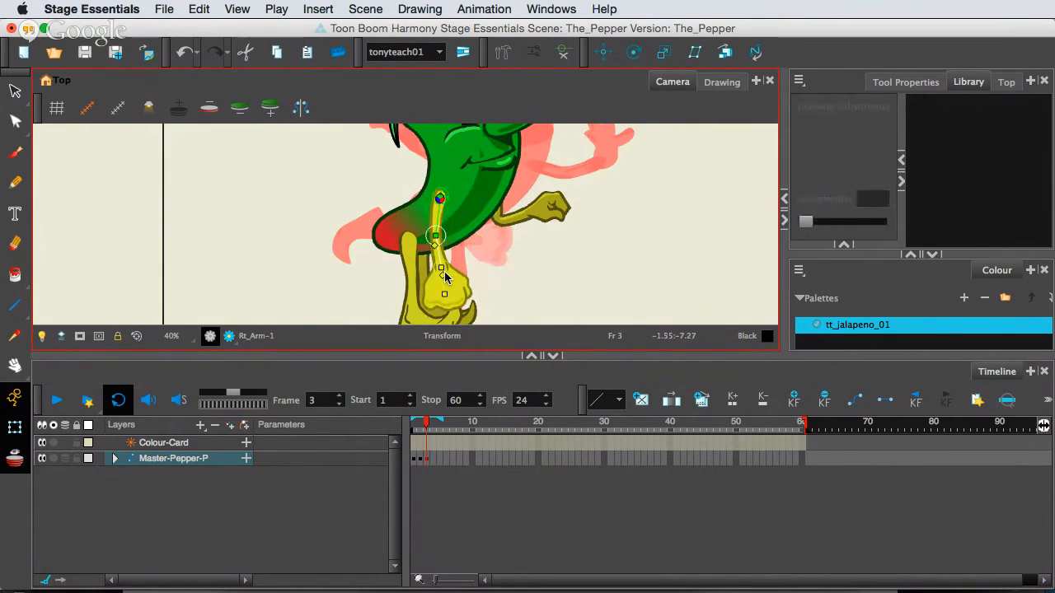
pyautogui.click(522, 218)
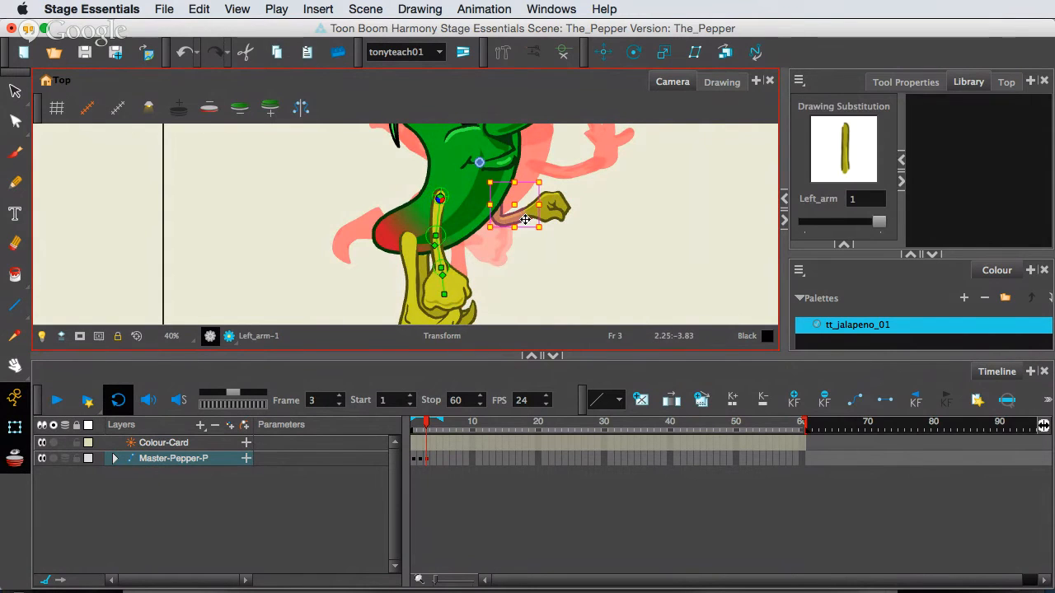
pyautogui.click(526, 202)
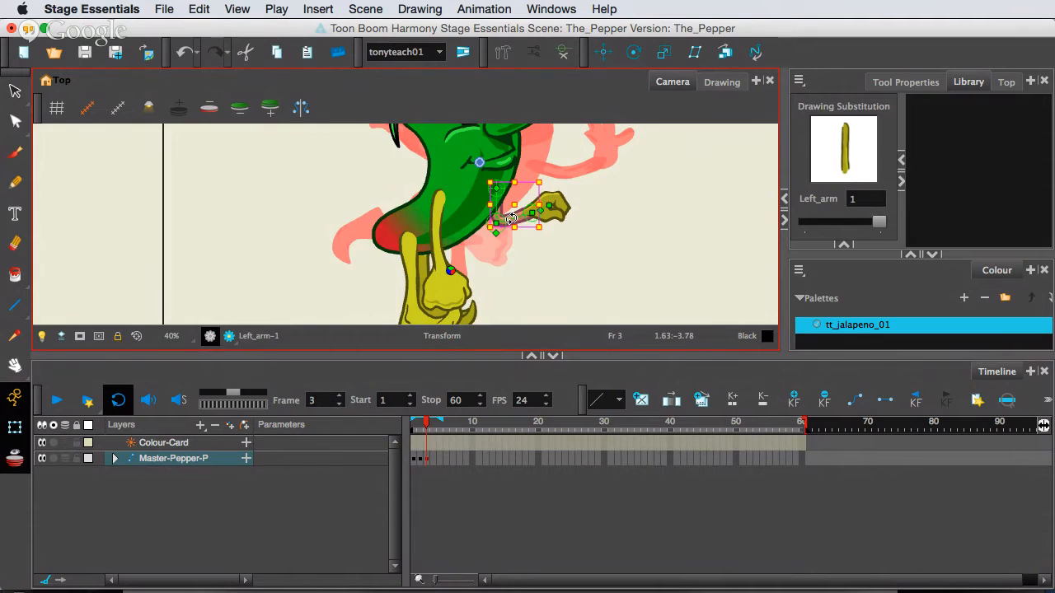
pyautogui.moveTo(512, 216)
pyautogui.mouseDown()
pyautogui.moveTo(501, 273)
pyautogui.moveTo(497, 263)
pyautogui.mouseUp()
pyautogui.click(498, 264)
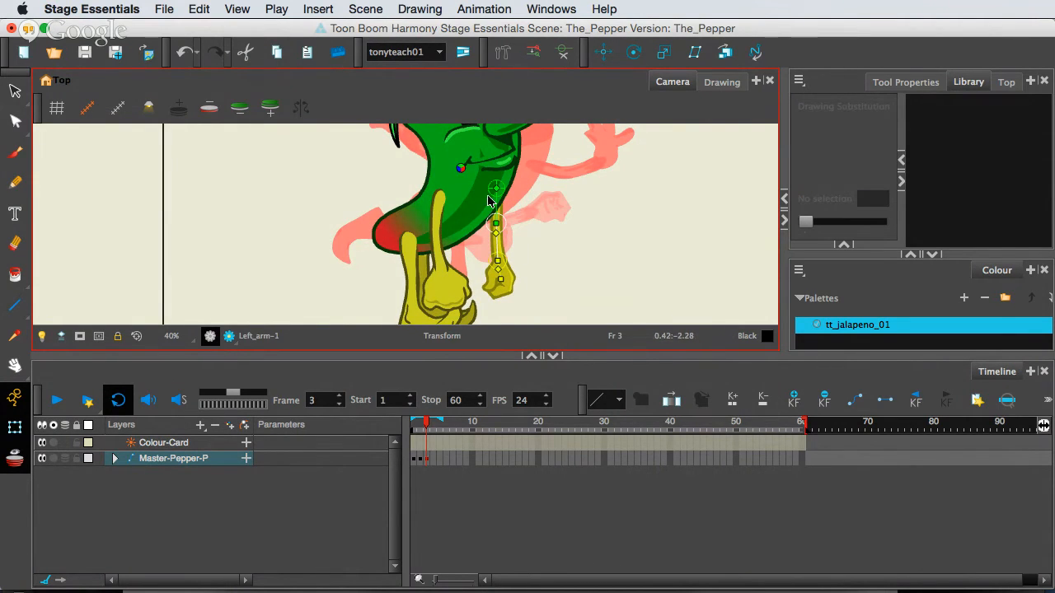
# Swap the mouth to drawing 4, the open smile, at frame 2 and compare the pose with frame 1.
pyautogui.click(419, 463)
pyautogui.moveTo(579, 268); pyautogui.dragTo(583, 403)
pyautogui.click(545, 260)
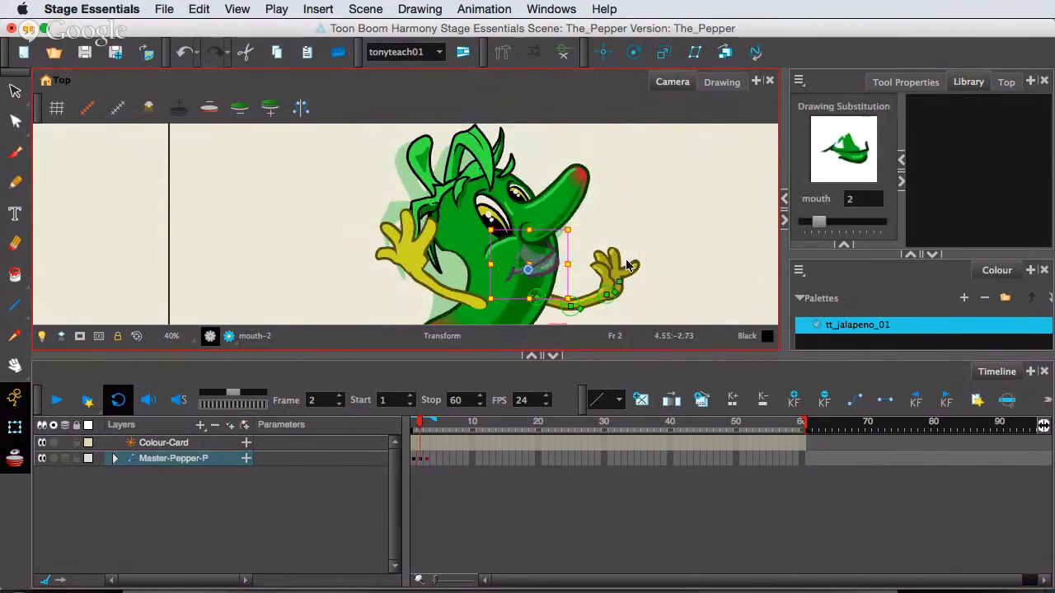
pyautogui.press(']')
pyautogui.press(']')
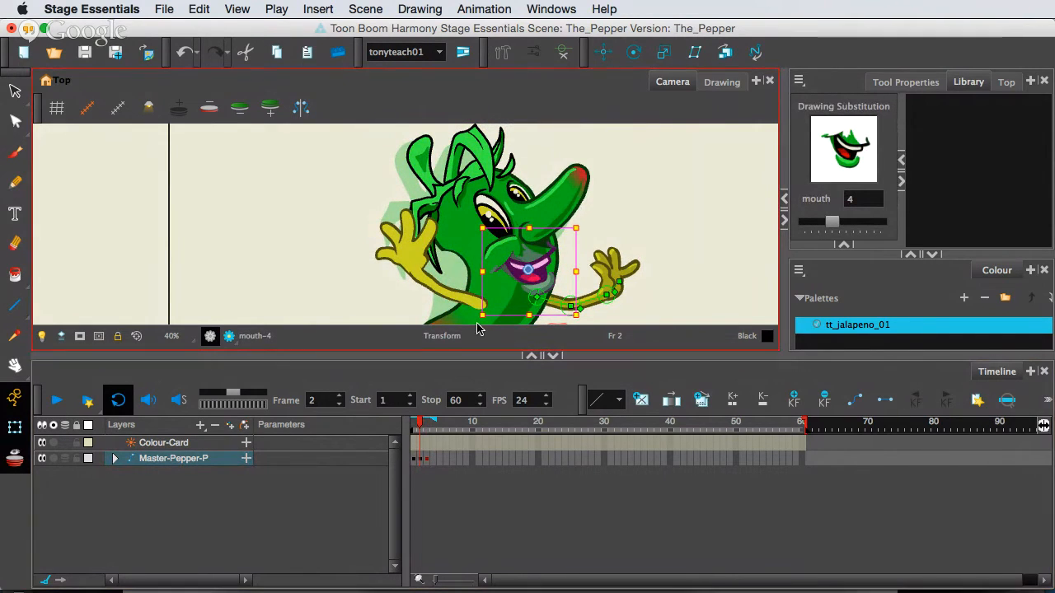
pyautogui.click(415, 463)
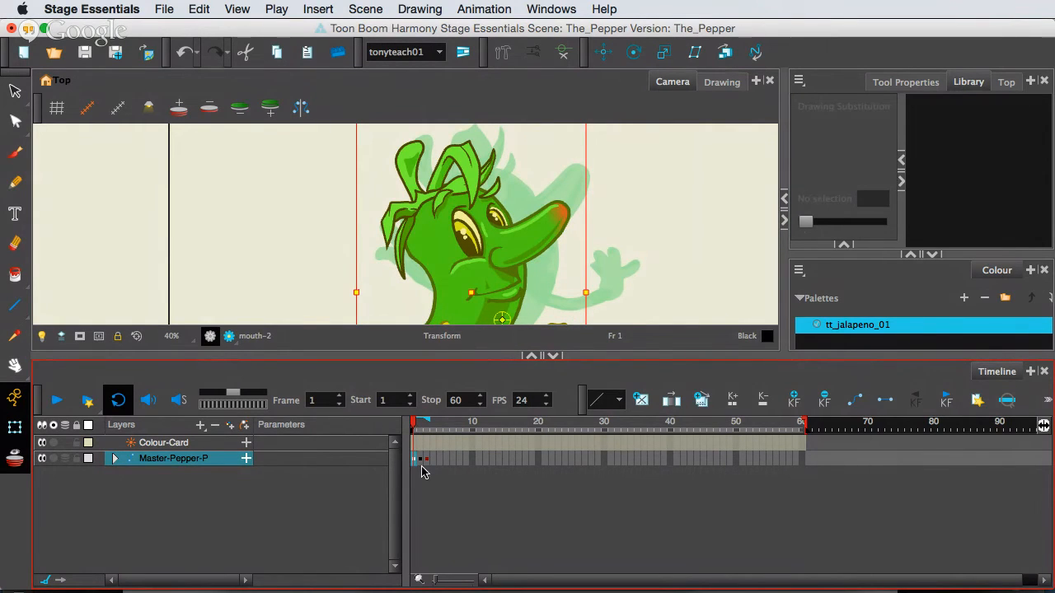
# Retime the Master-Pepper-P keyframes by moving the frame 2 pose to frame 20 and the arms-down pose to frame 27.
pyautogui.click(422, 460)
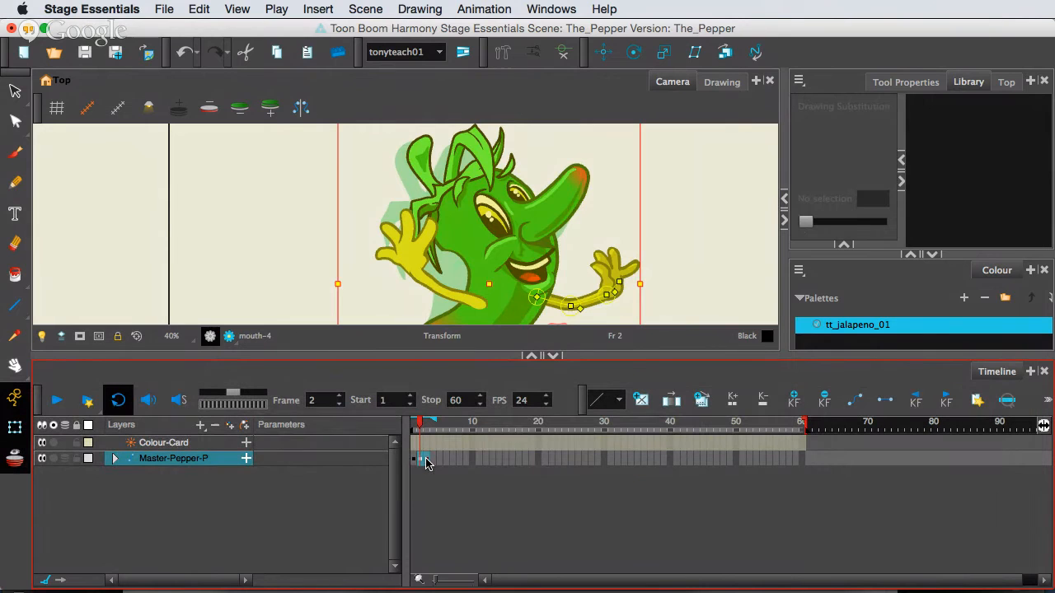
pyautogui.moveTo(445, 459); pyautogui.dragTo(547, 459)
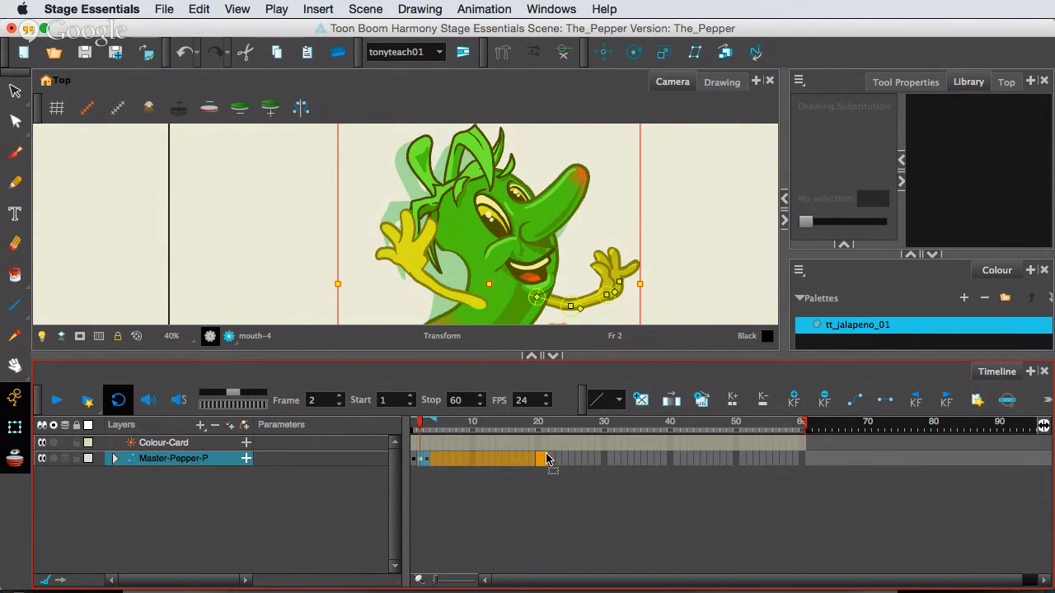
pyautogui.click(544, 459)
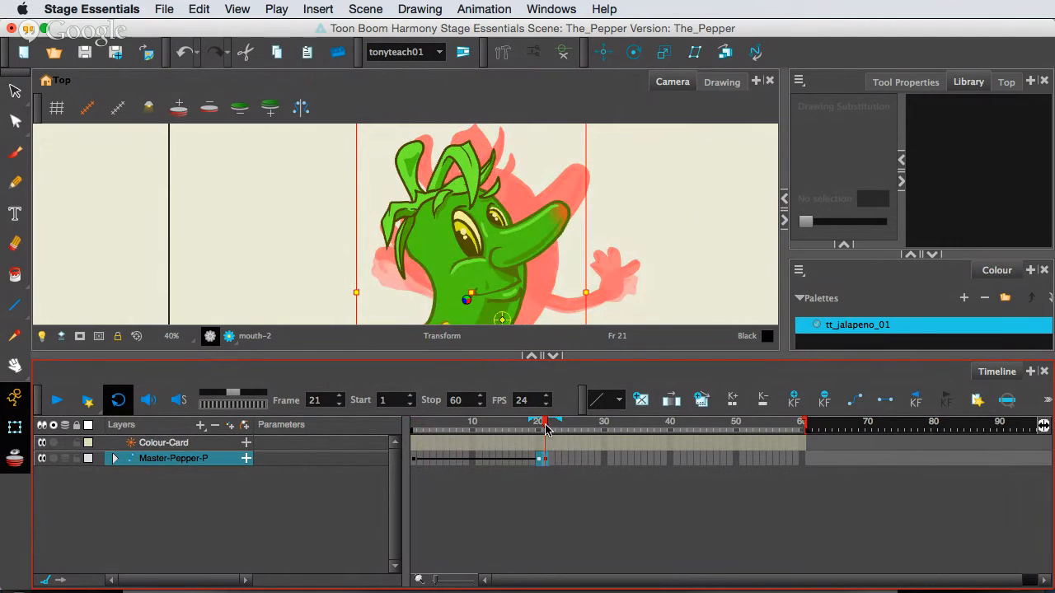
pyautogui.click(549, 483)
pyautogui.moveTo(547, 461); pyautogui.dragTo(585, 459)
# Return to frame 1, turn off onion skin, and play the animation to check the movement between poses.
pyautogui.moveTo(584, 422); pyautogui.dragTo(339, 432)
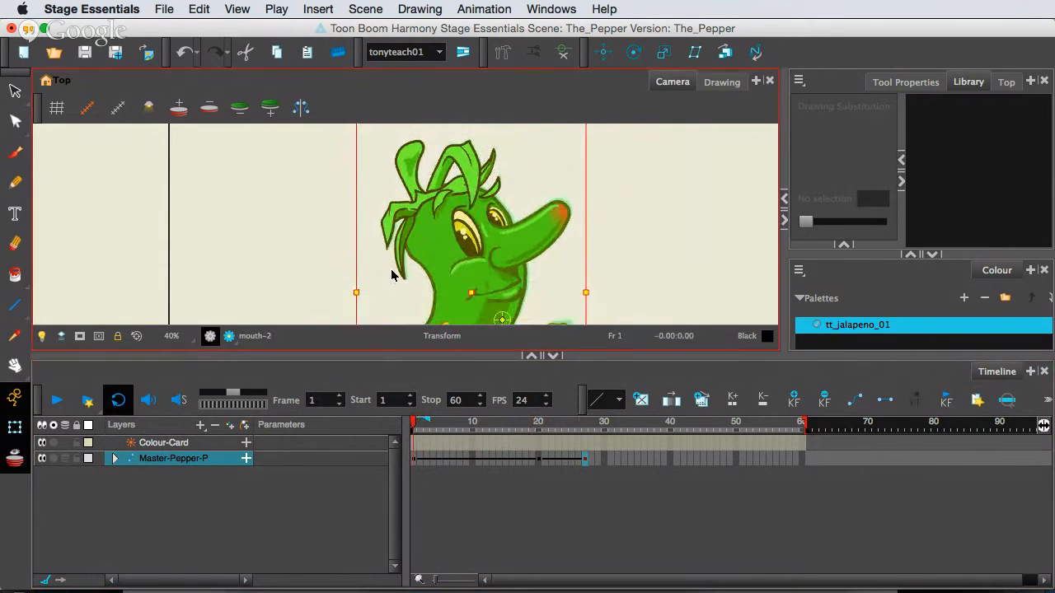
pyautogui.press('1')
pyautogui.press('space')
pyautogui.moveTo(443, 284); pyautogui.dragTo(467, 215)
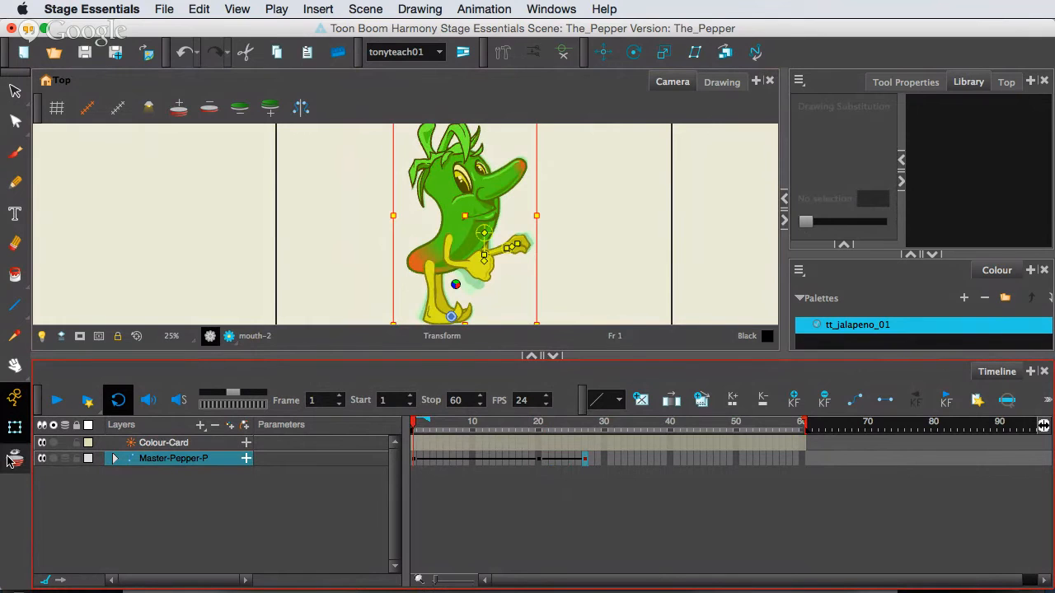
pyautogui.click(56, 399)
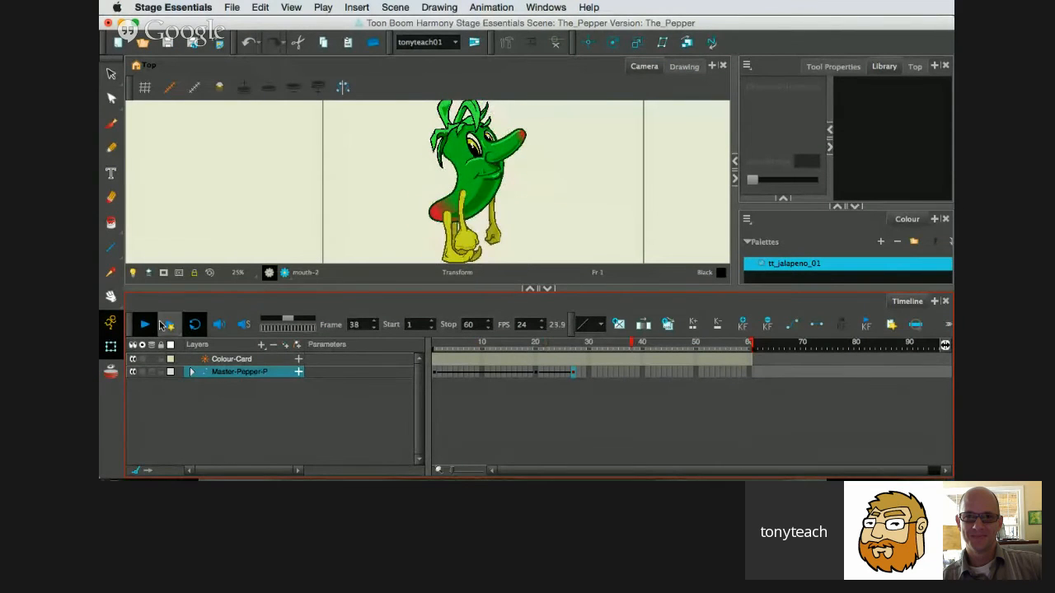
pyautogui.click(147, 325)
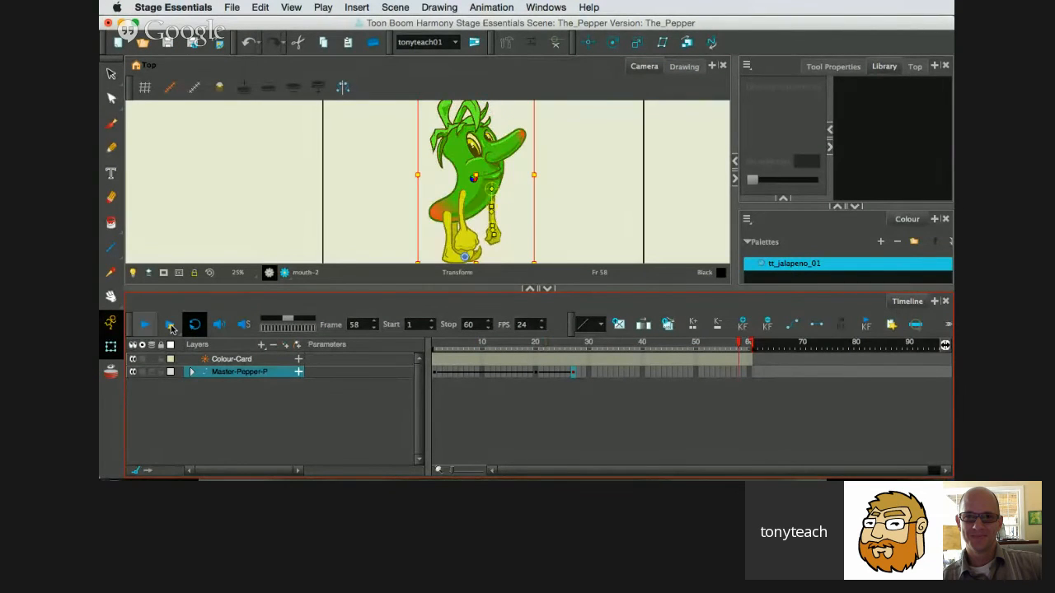
# Copy the neutral Master-Pepper-P keyframe at frame 1 and paste it at frame 13 to hold the pose.
pyautogui.click(534, 344)
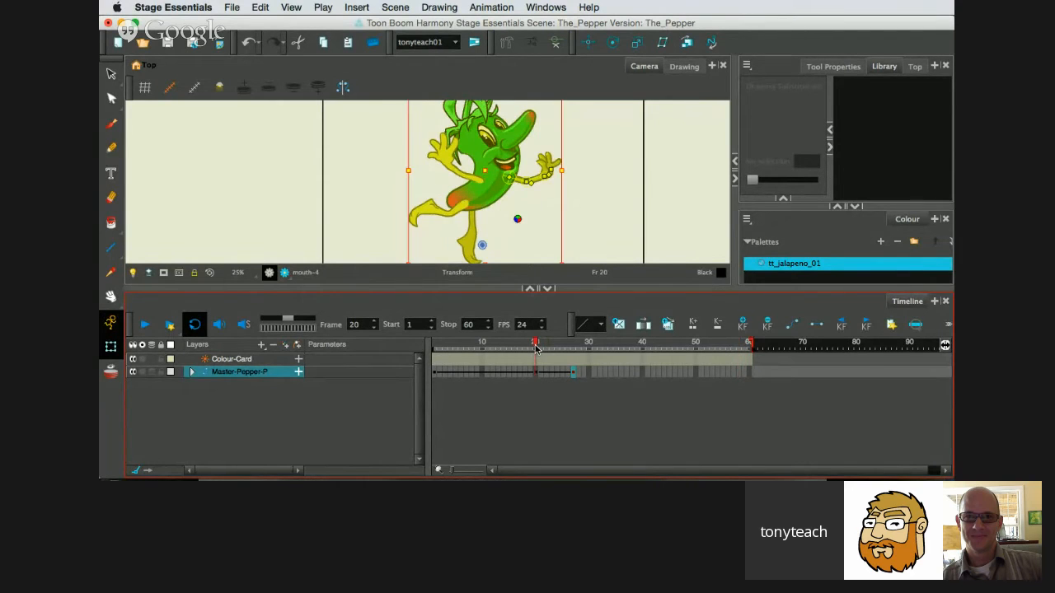
pyautogui.moveTo(535, 344); pyautogui.dragTo(422, 369)
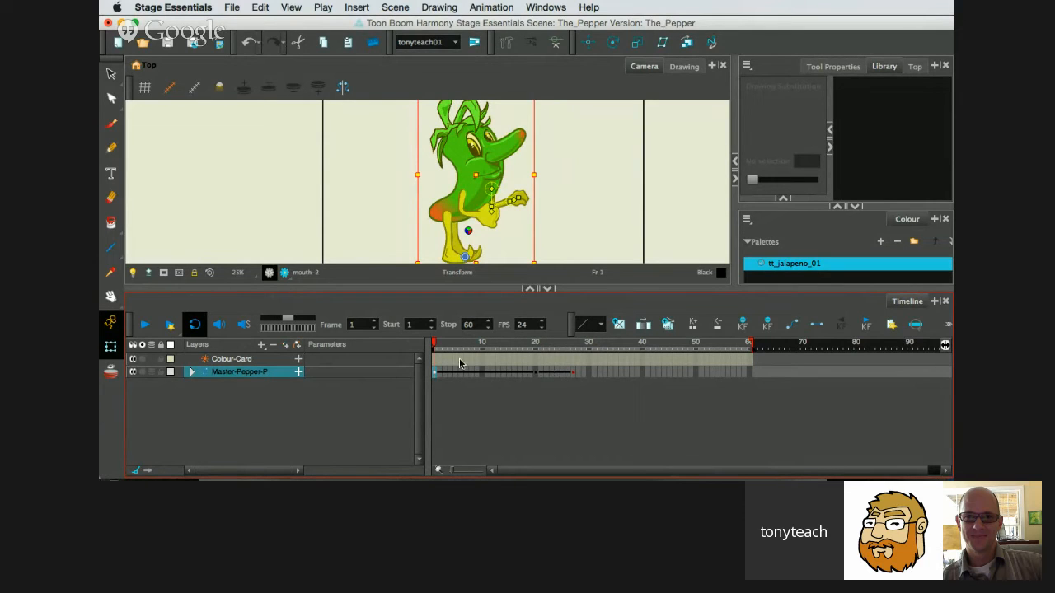
pyautogui.click(510, 374)
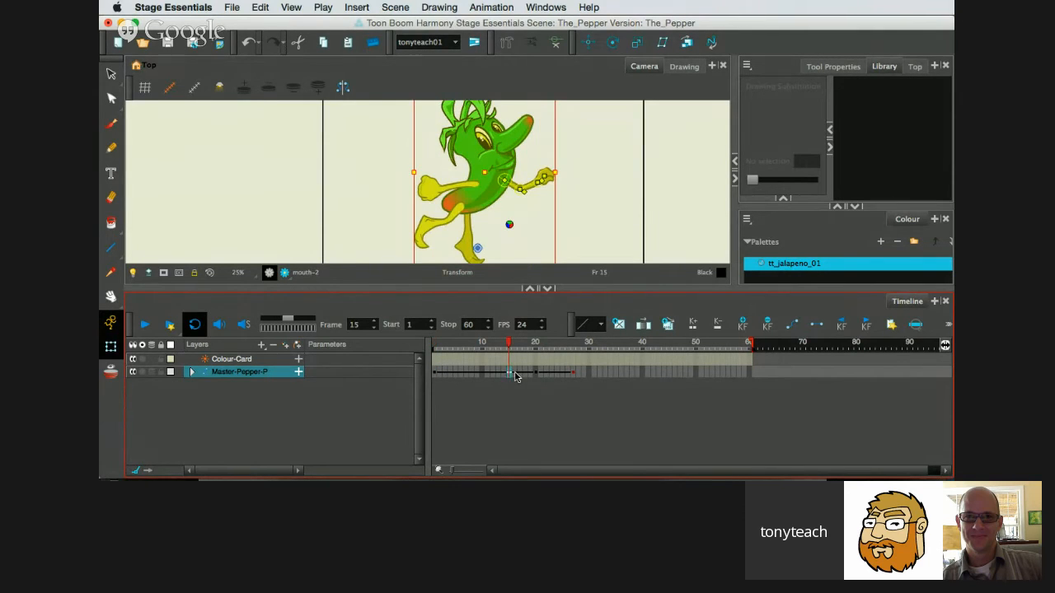
pyautogui.click(502, 375)
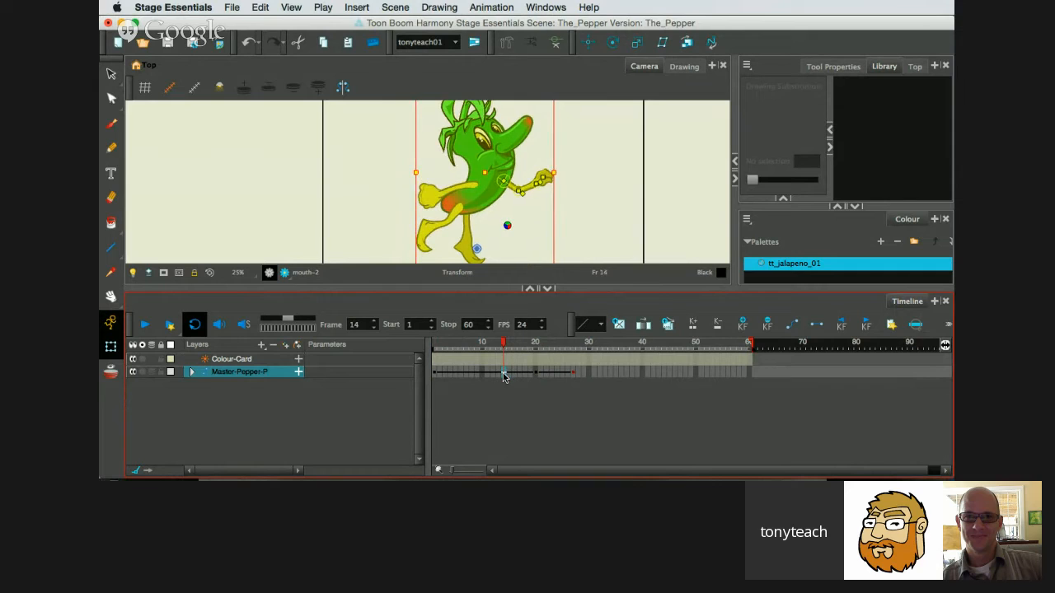
pyautogui.click(497, 375)
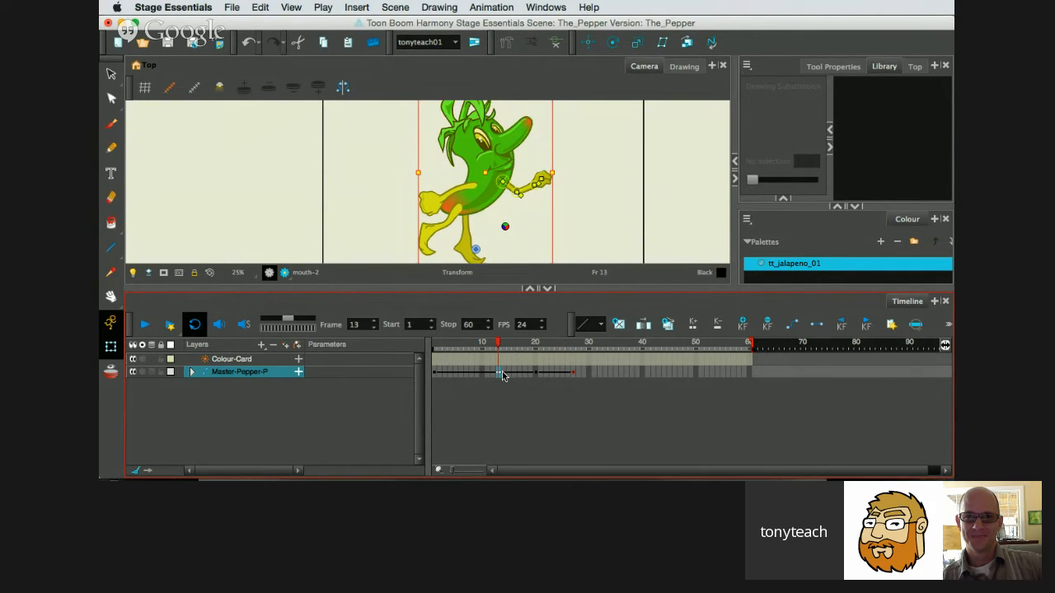
pyautogui.press('super')
pyautogui.press('super+v')
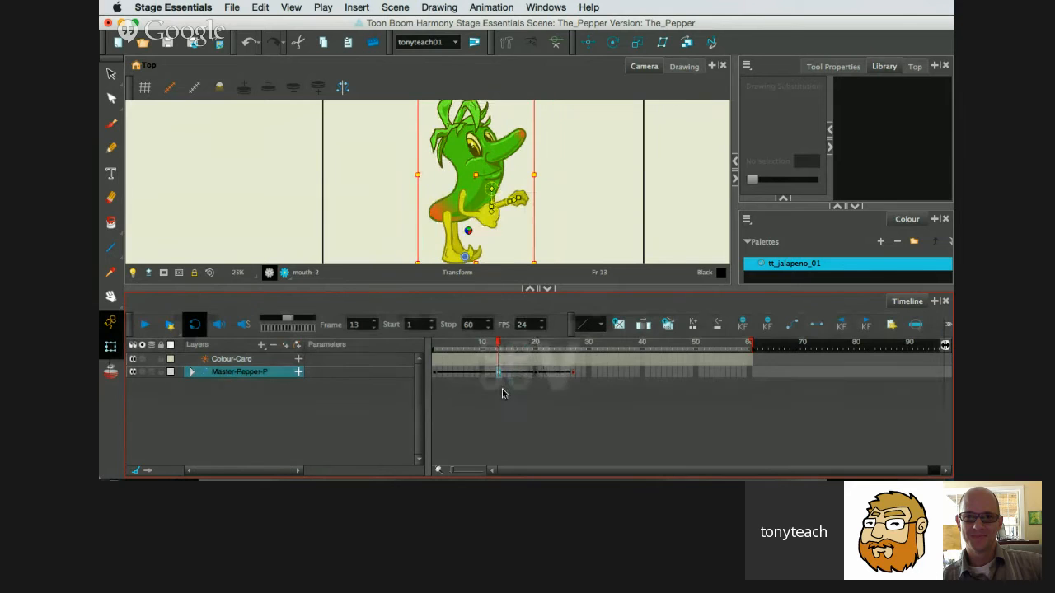
# Review the poses at frames 13, 20 and 27, and move the last Master-Pepper-P keyframe to frame 40.
pyautogui.moveTo(495, 350); pyautogui.dragTo(534, 362)
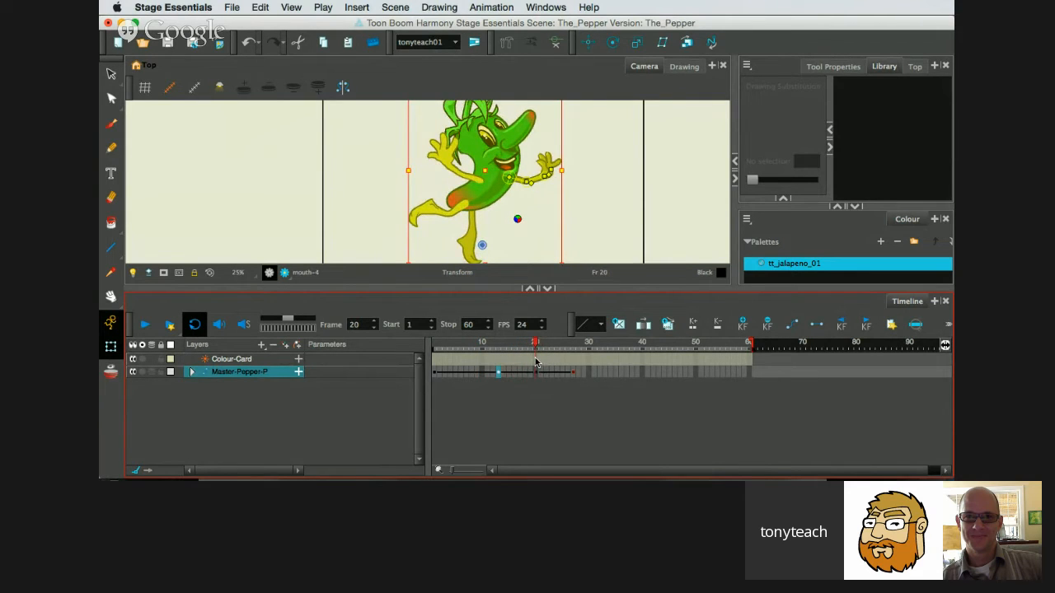
pyautogui.click(575, 377)
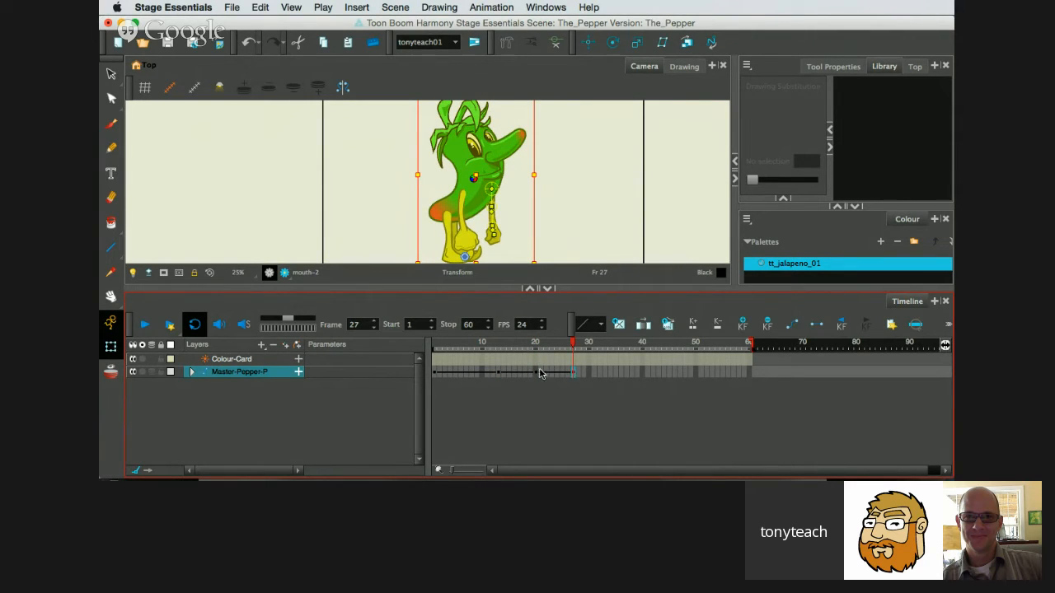
pyautogui.click(501, 375)
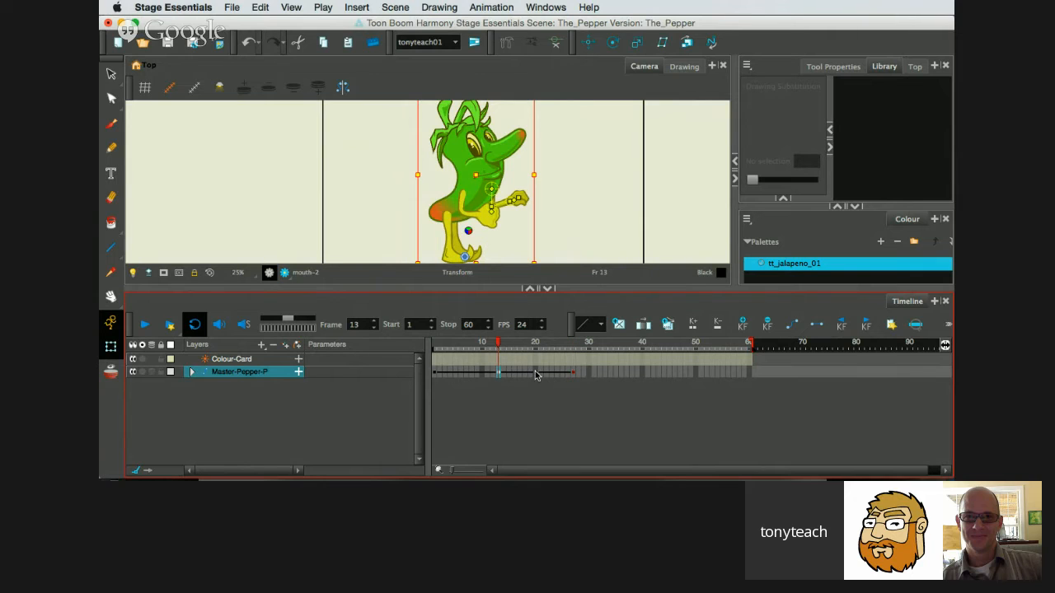
pyautogui.click(536, 375)
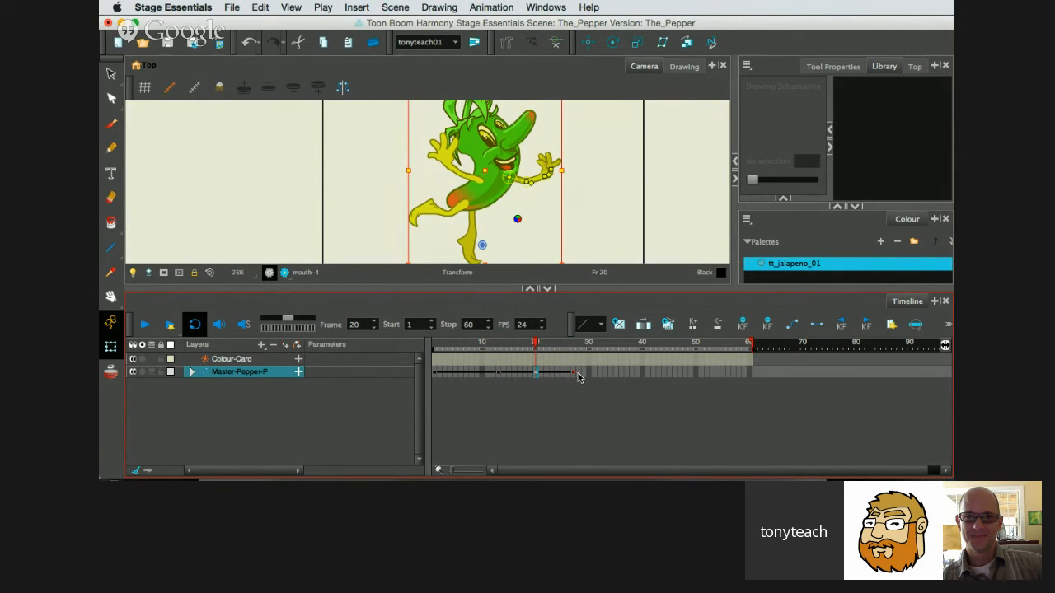
pyautogui.click(574, 374)
pyautogui.moveTo(575, 375); pyautogui.dragTo(643, 375)
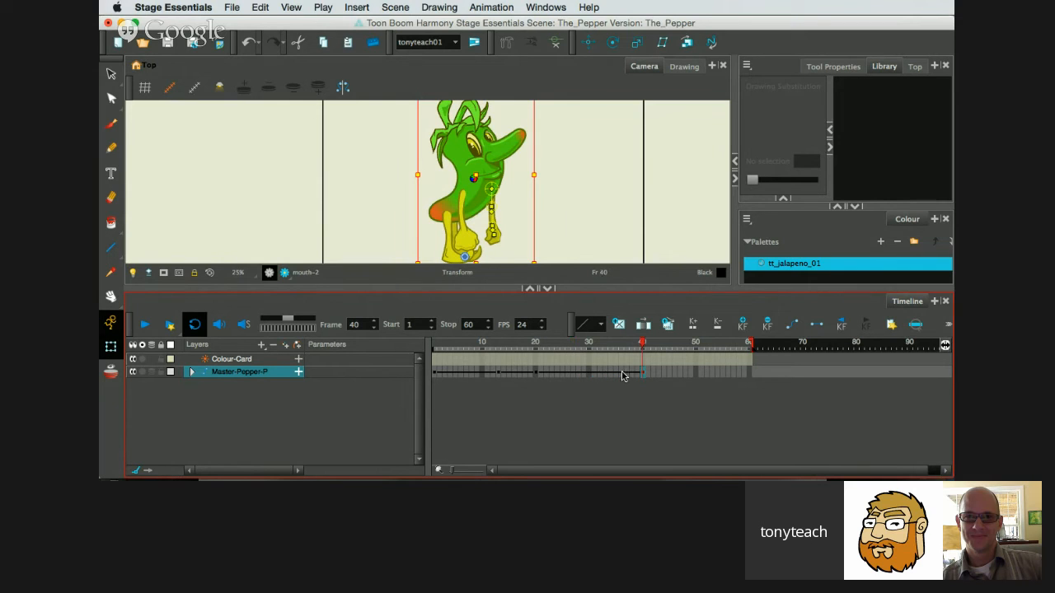
# Enlarge the Camera view to fit the whole character and check the poses from frame 20 back to frame 1.
pyautogui.click(537, 375)
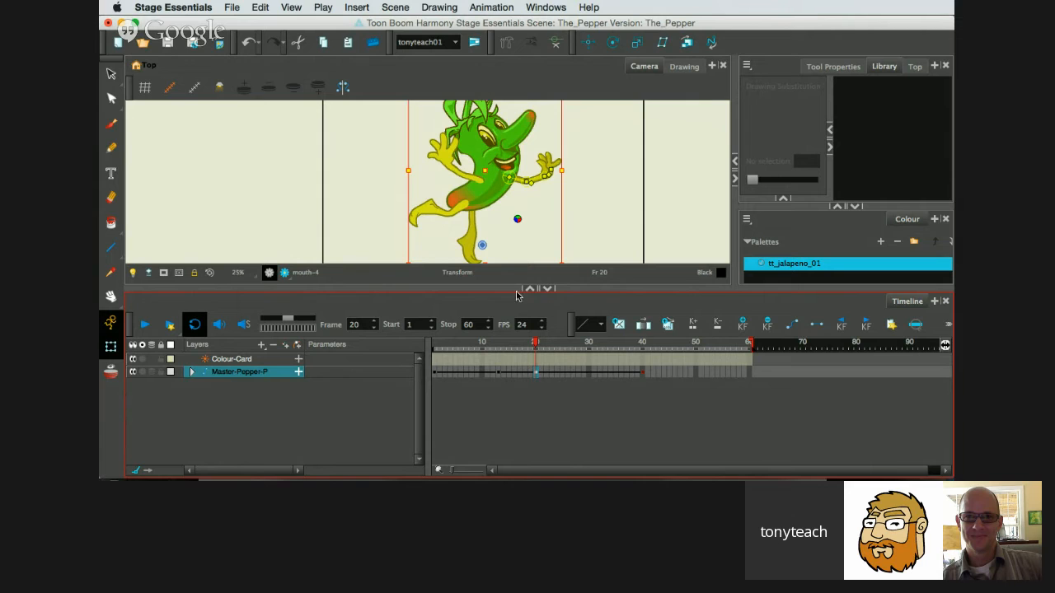
pyautogui.moveTo(485, 286); pyautogui.dragTo(484, 320)
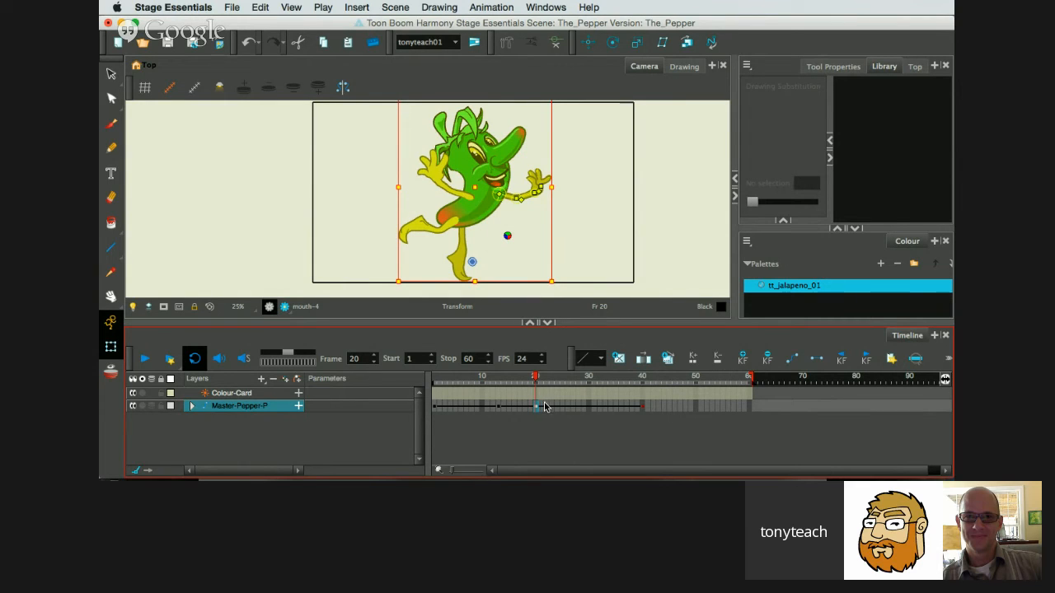
pyautogui.click(499, 408)
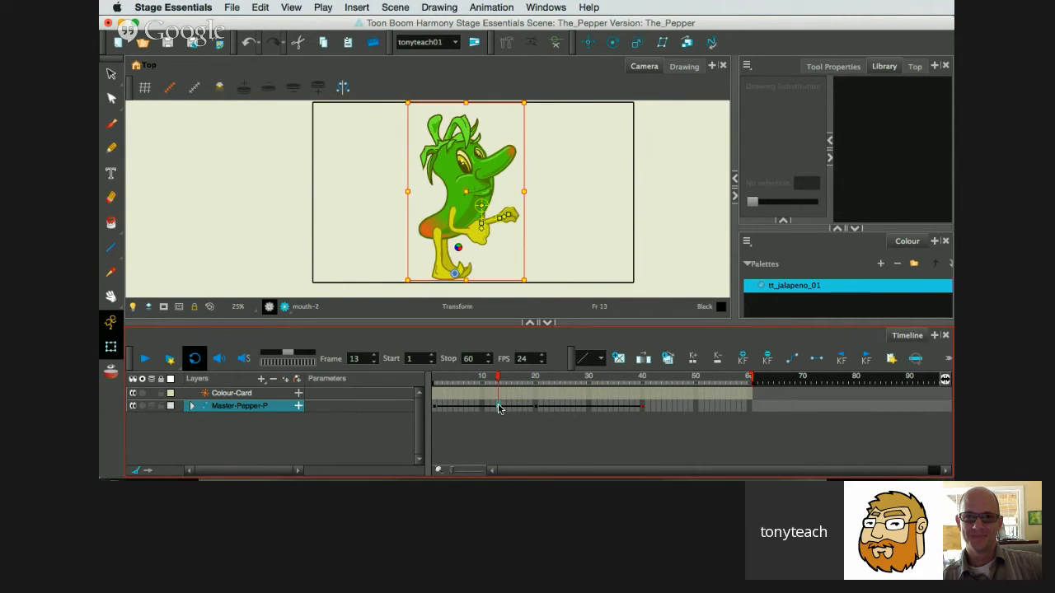
pyautogui.moveTo(499, 381); pyautogui.dragTo(426, 384)
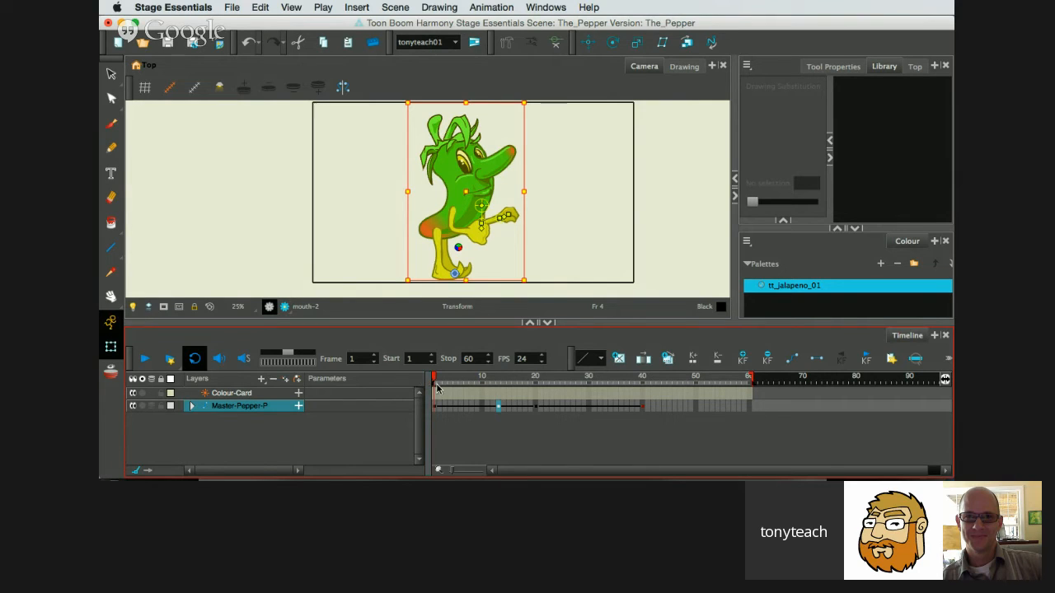
# Copy the leaping-pose Master-Pepper-P keyframe at frame 20 and paste it at frame 30 to hold the pose.
pyautogui.moveTo(437, 376); pyautogui.dragTo(537, 402)
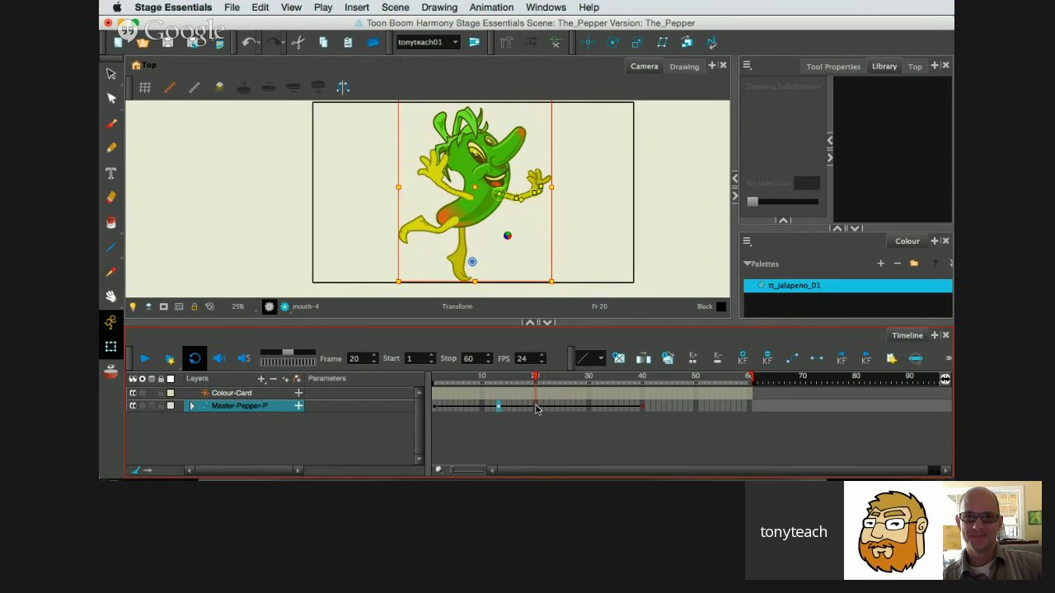
pyautogui.click(537, 407)
pyautogui.press('super+c')
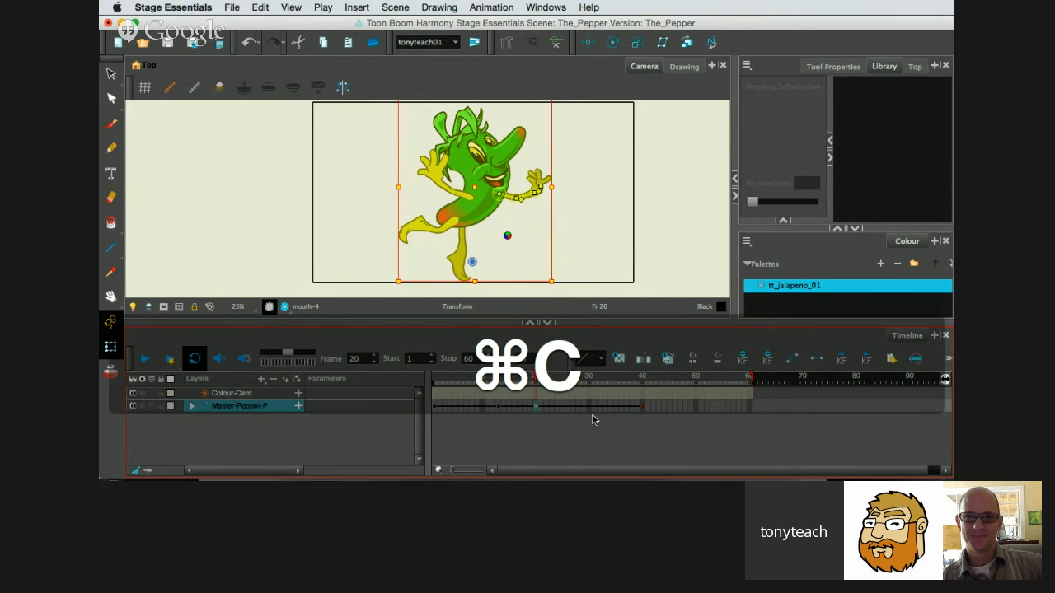
pyautogui.click(588, 408)
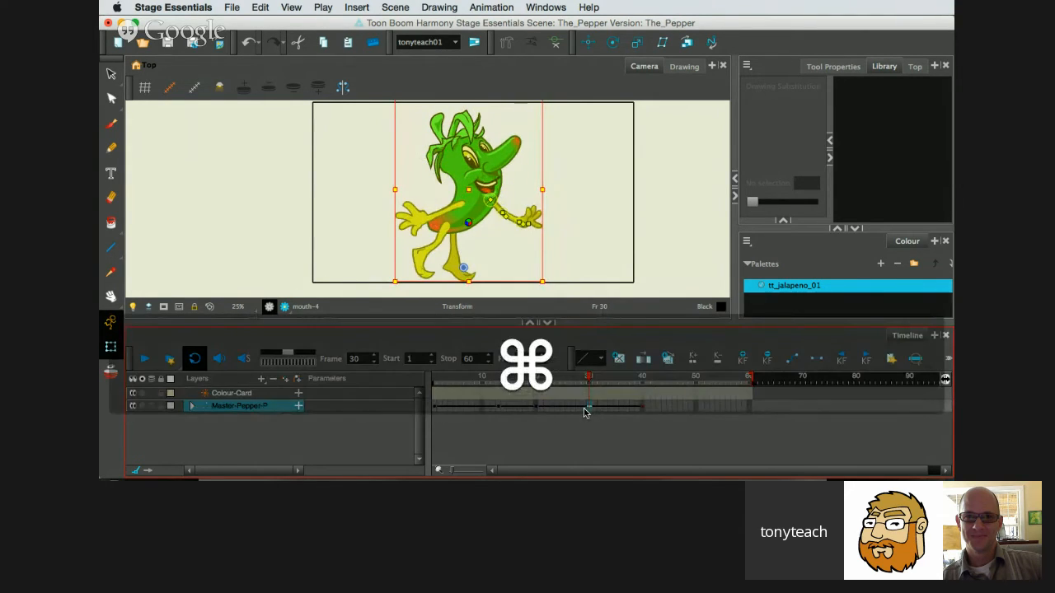
pyautogui.press('super+v')
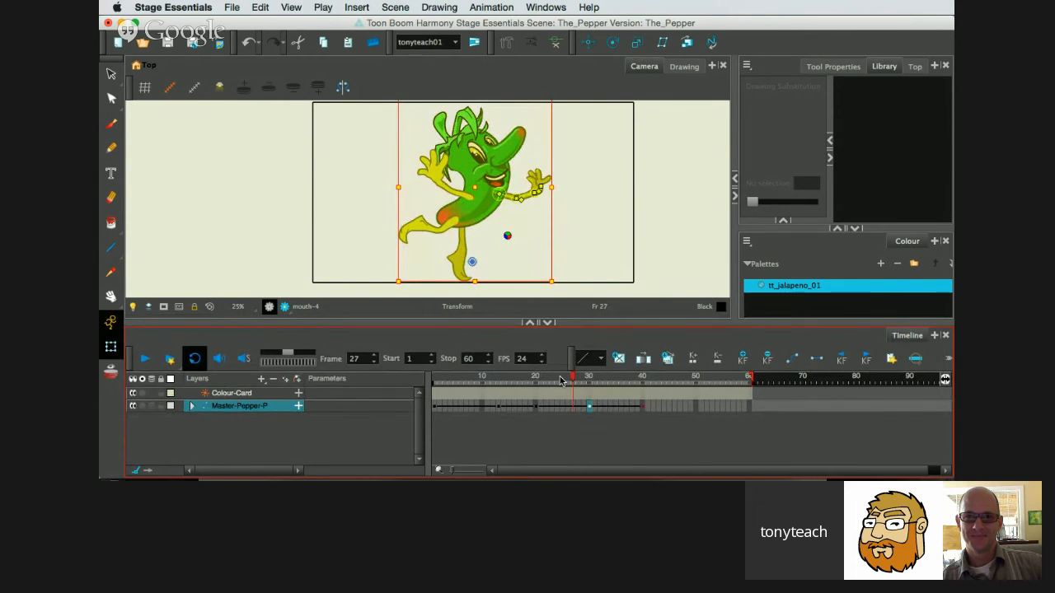
# Copy the neutral Master-Pepper-P keyframe at frame 13 to frame 16 and skew the character slightly backward there.
pyautogui.click(515, 378)
pyautogui.moveTo(515, 378); pyautogui.dragTo(489, 415)
pyautogui.click(496, 407)
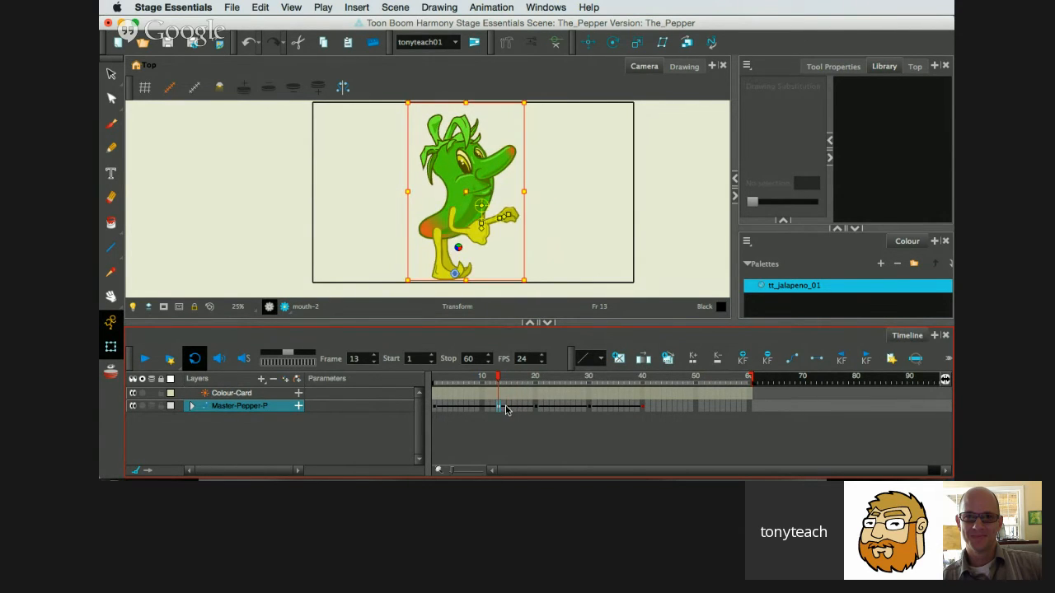
pyautogui.press('super+c')
pyautogui.click(512, 407)
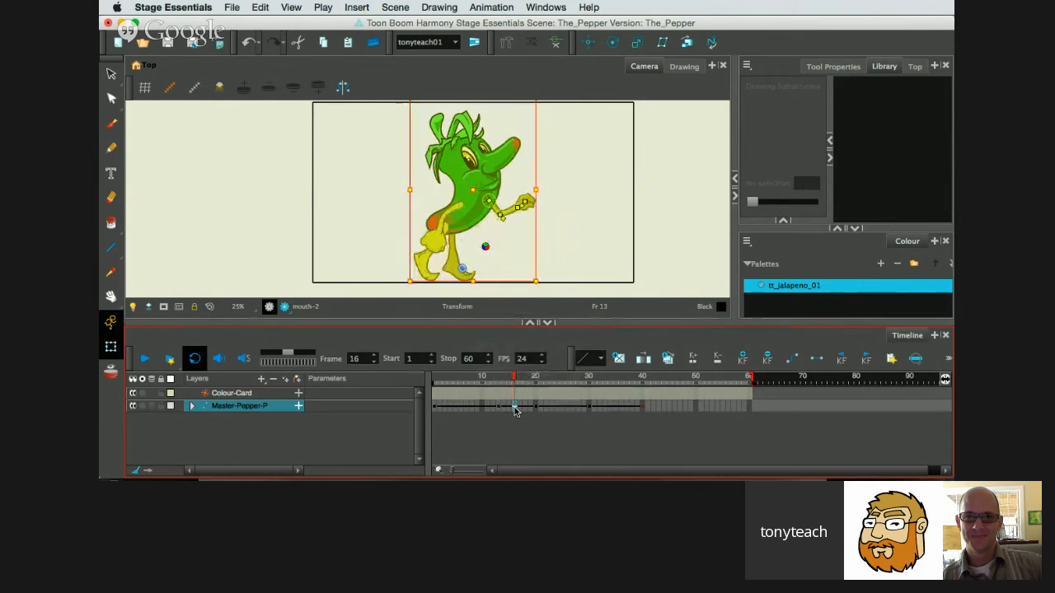
pyautogui.click(497, 407)
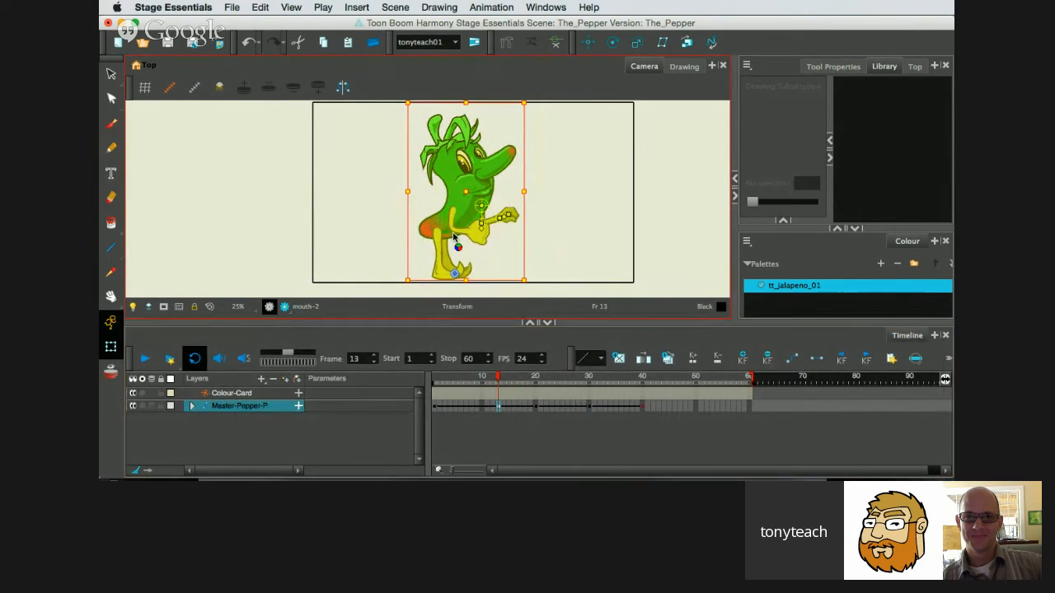
pyautogui.click(435, 407)
pyautogui.click(498, 407)
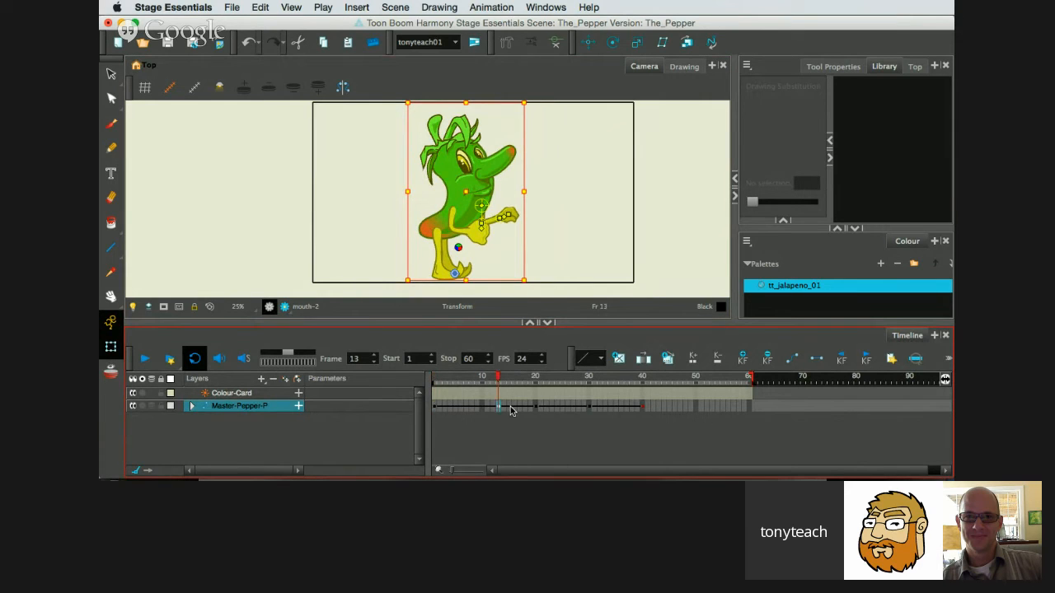
pyautogui.click(509, 409)
pyautogui.click(512, 409)
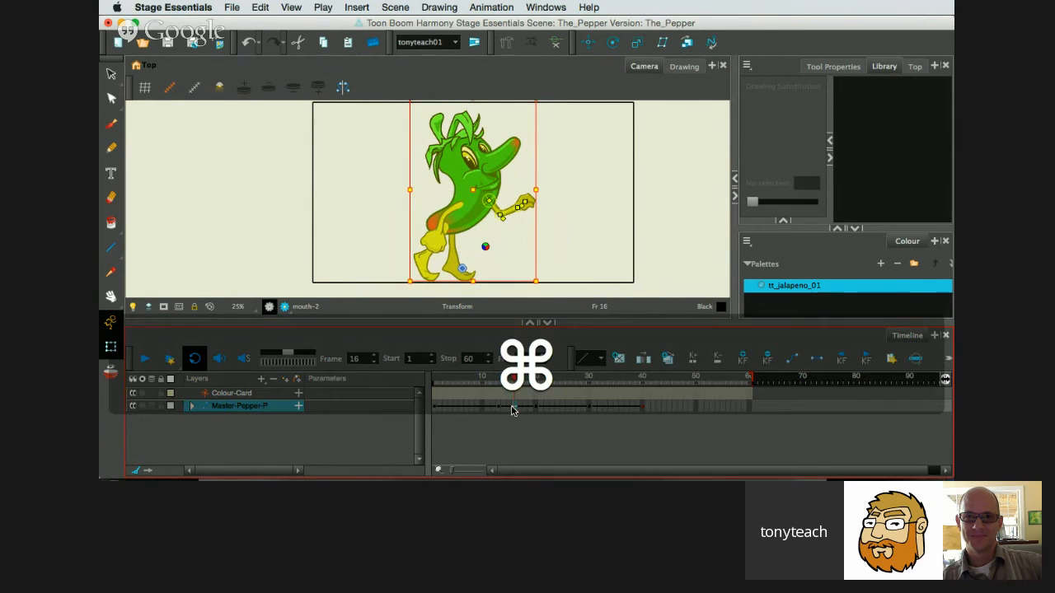
pyautogui.press('super+v')
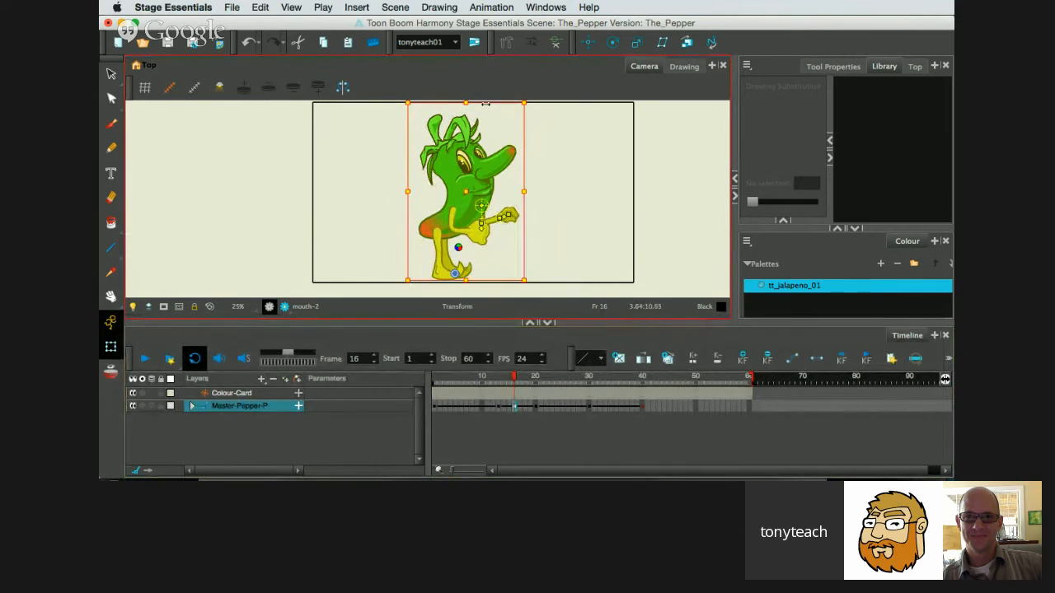
pyautogui.moveTo(487, 104); pyautogui.dragTo(477, 104)
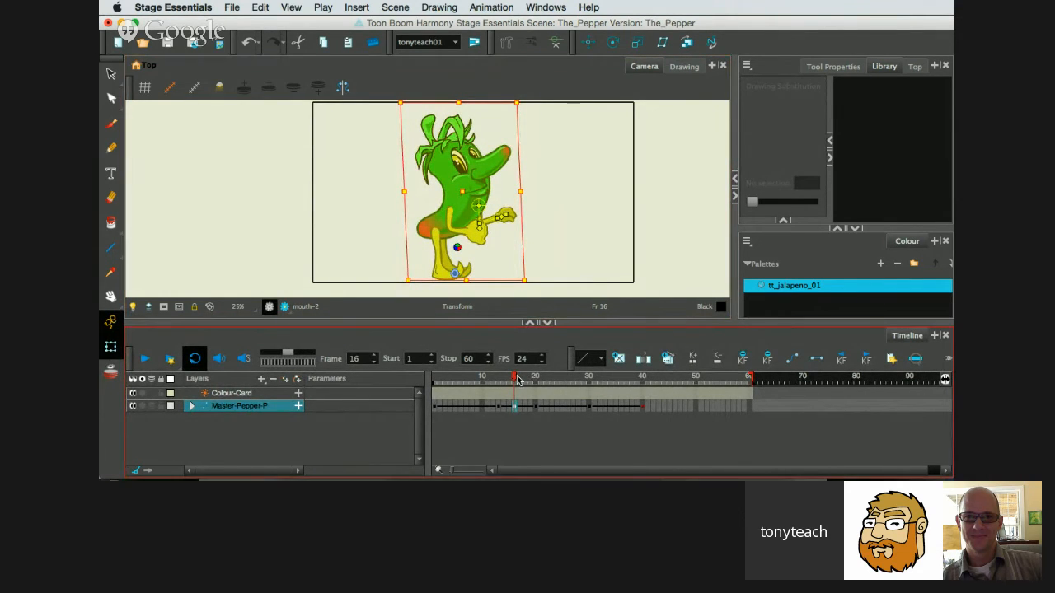
# At frame 23, rotate the whole leaping character slightly clockwise to add a small forward sway.
pyautogui.moveTo(512, 379); pyautogui.dragTo(563, 401)
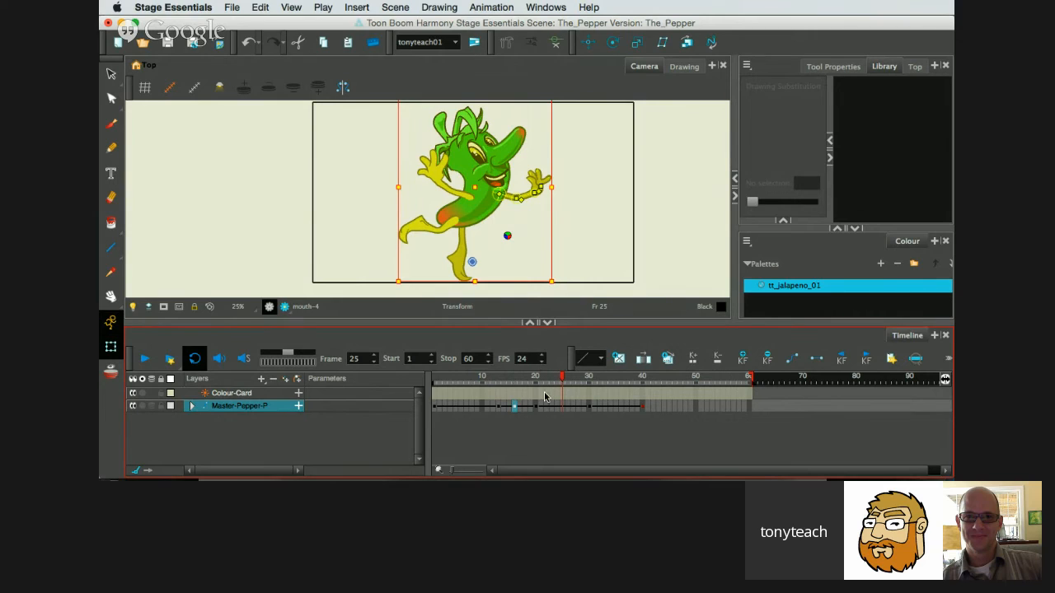
pyautogui.click(551, 406)
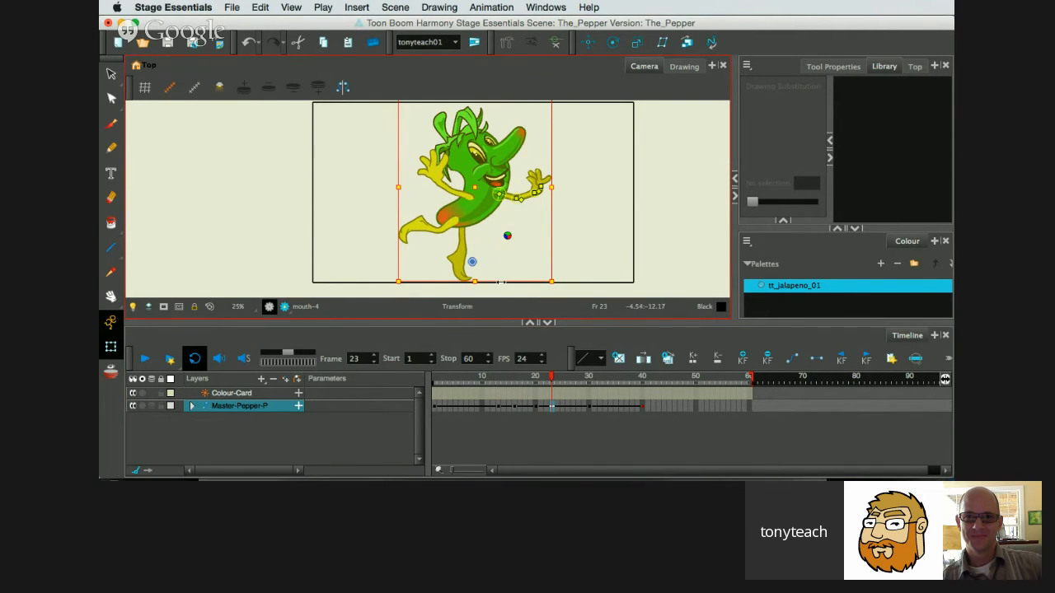
pyautogui.moveTo(551, 380)
pyautogui.mouseDown()
pyautogui.moveTo(528, 384)
pyautogui.moveTo(552, 385)
pyautogui.mouseUp()
pyautogui.scroll(3, 563, 232)
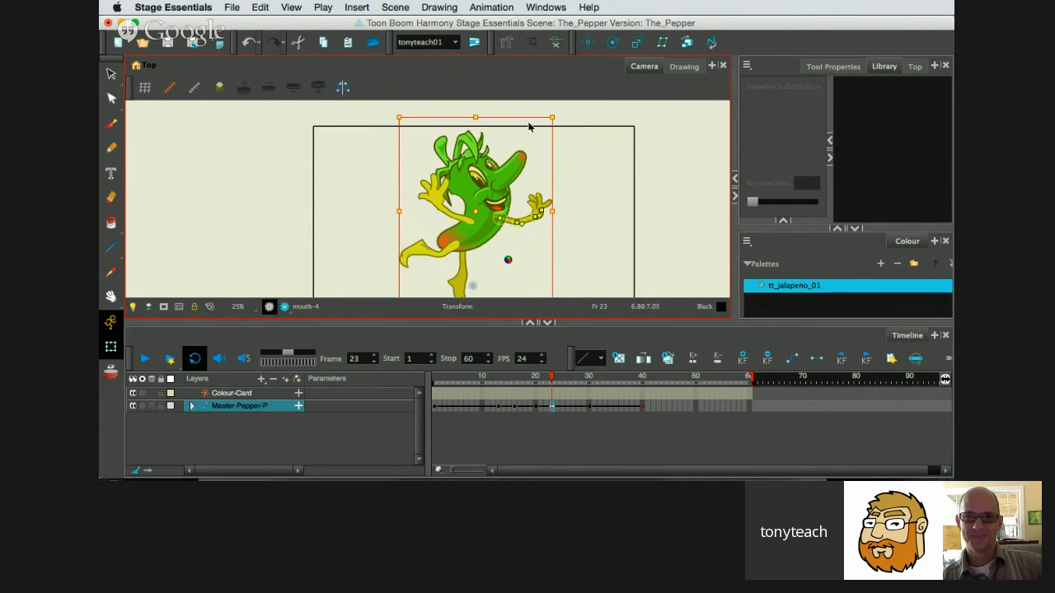
pyautogui.moveTo(564, 109); pyautogui.dragTo(568, 111)
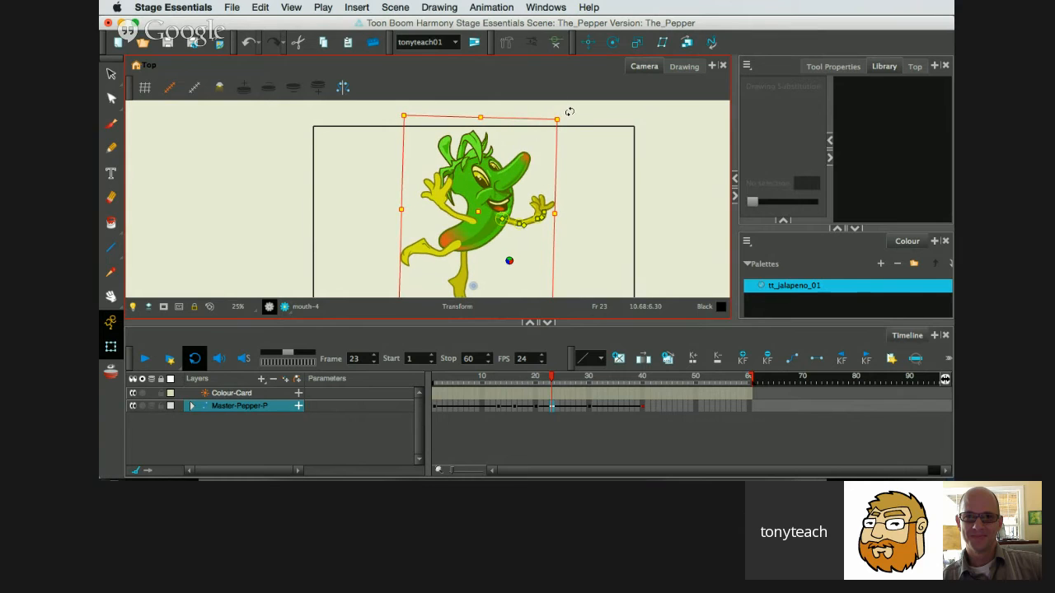
# Continue the sway by rotating the whole character slightly counter-clockwise at frame 26 and clockwise at frame 28.
pyautogui.click(568, 407)
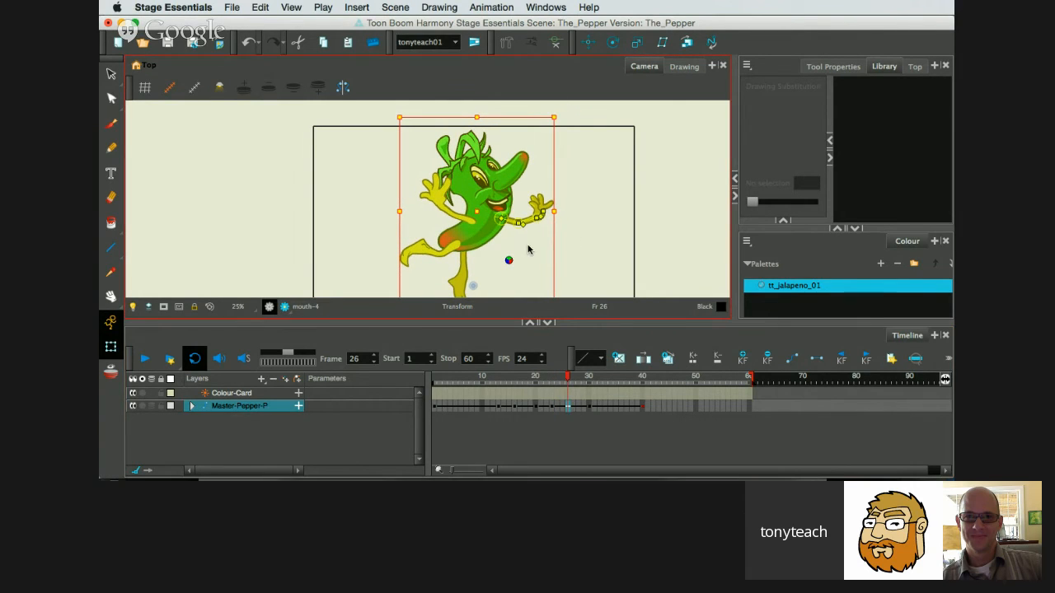
pyautogui.moveTo(392, 113); pyautogui.dragTo(381, 122)
pyautogui.click(568, 389)
pyautogui.moveTo(569, 377); pyautogui.dragTo(579, 387)
pyautogui.click(532, 242)
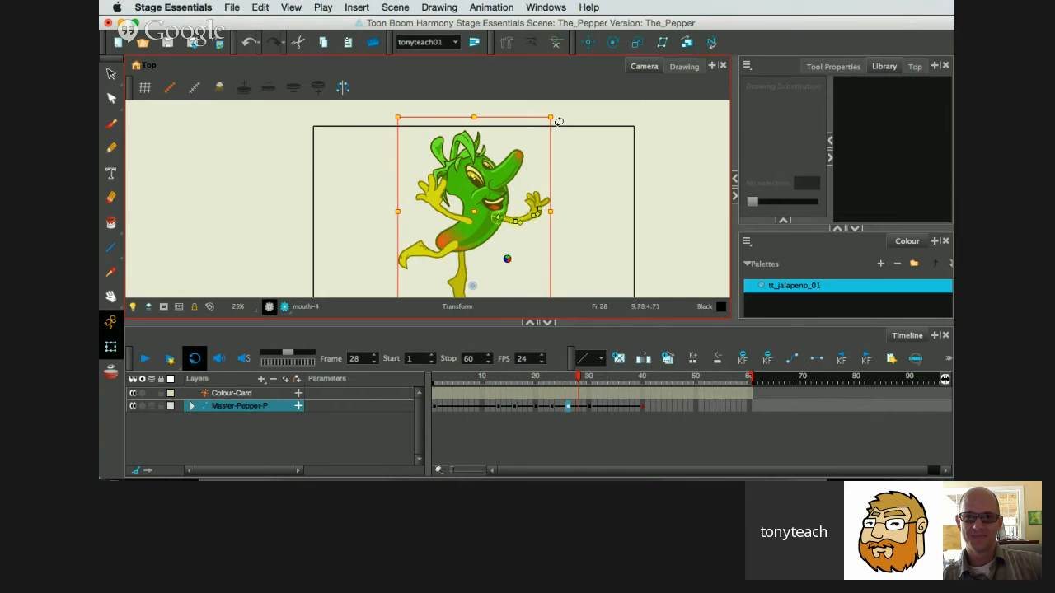
pyautogui.moveTo(564, 120); pyautogui.dragTo(572, 132)
pyautogui.click(577, 380)
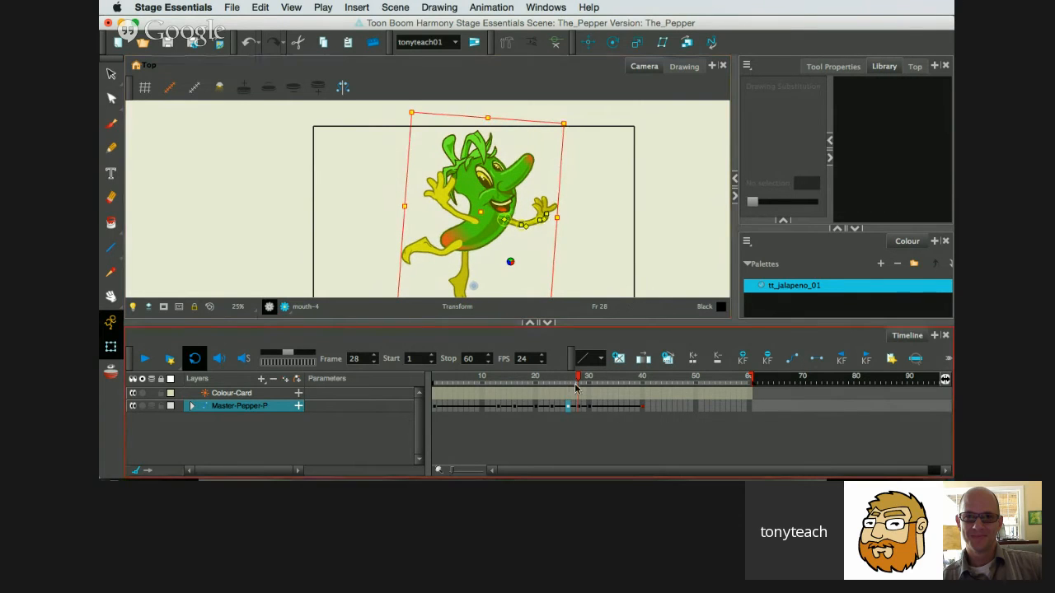
# At frame 23, bend the right arm's upper bone so that the raised arm and hand swing slightly outward and down.
pyautogui.moveTo(577, 380); pyautogui.dragTo(552, 392)
pyautogui.click(516, 238)
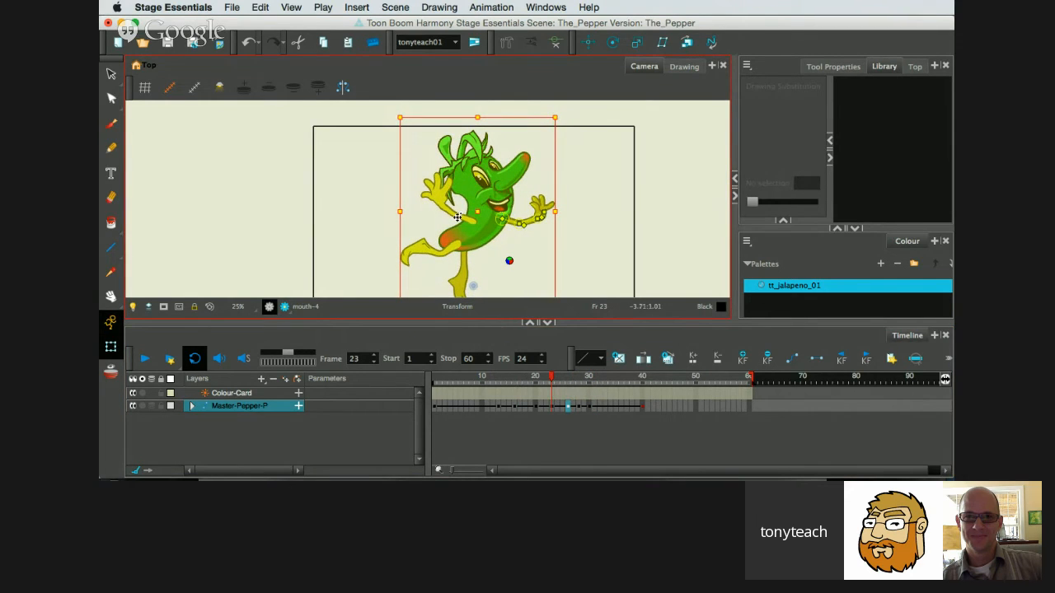
pyautogui.click(457, 217)
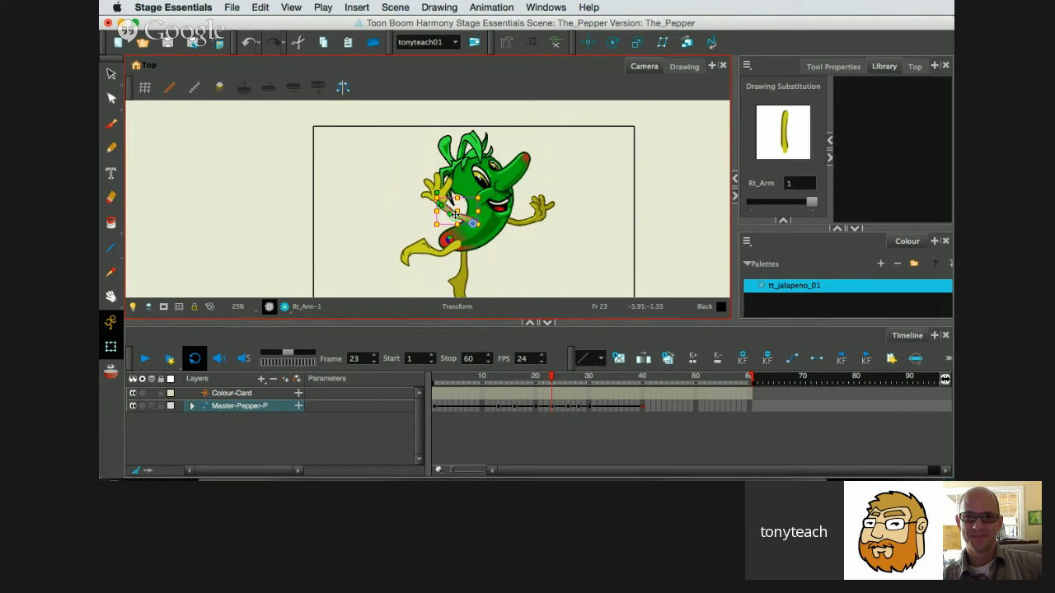
pyautogui.scroll(2, 464, 218)
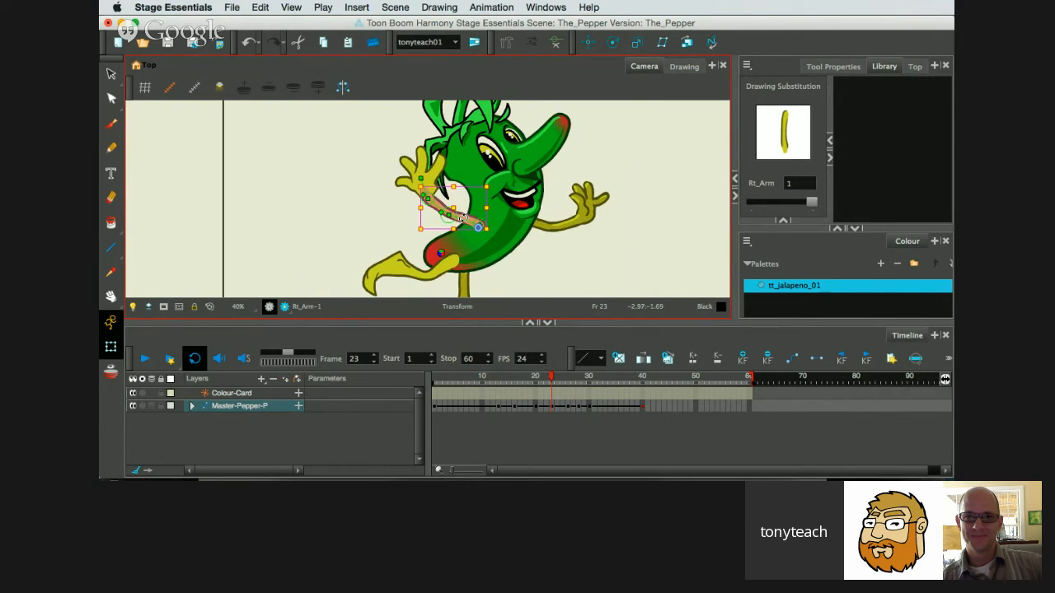
pyautogui.moveTo(463, 218); pyautogui.dragTo(461, 223)
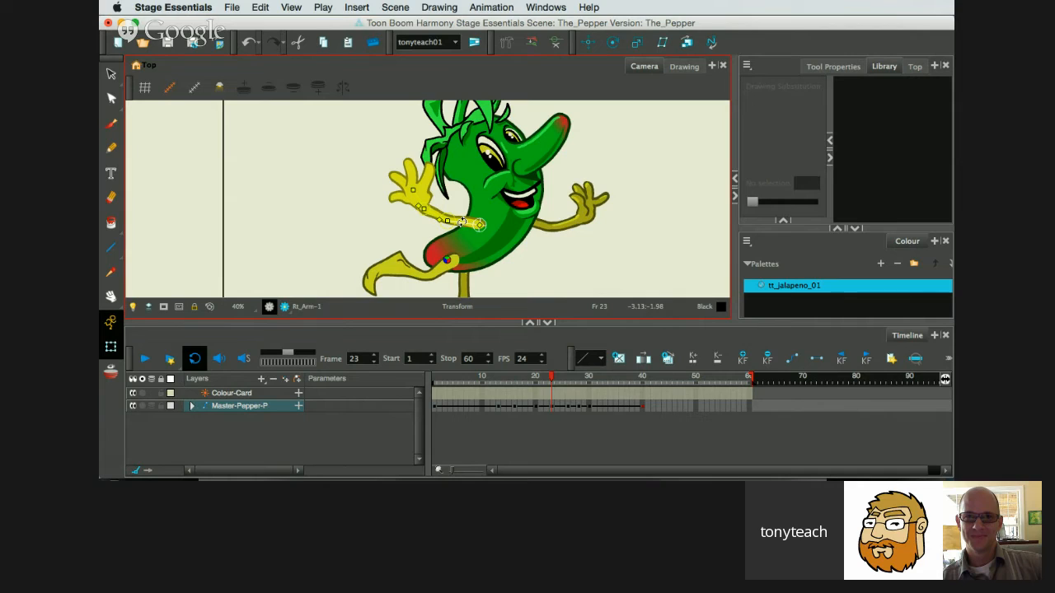
# Show only the left arm's deformation bones at frame 23 and rotate the arm slightly downward.
pyautogui.click(546, 224)
pyautogui.hotkey('alt', '3')
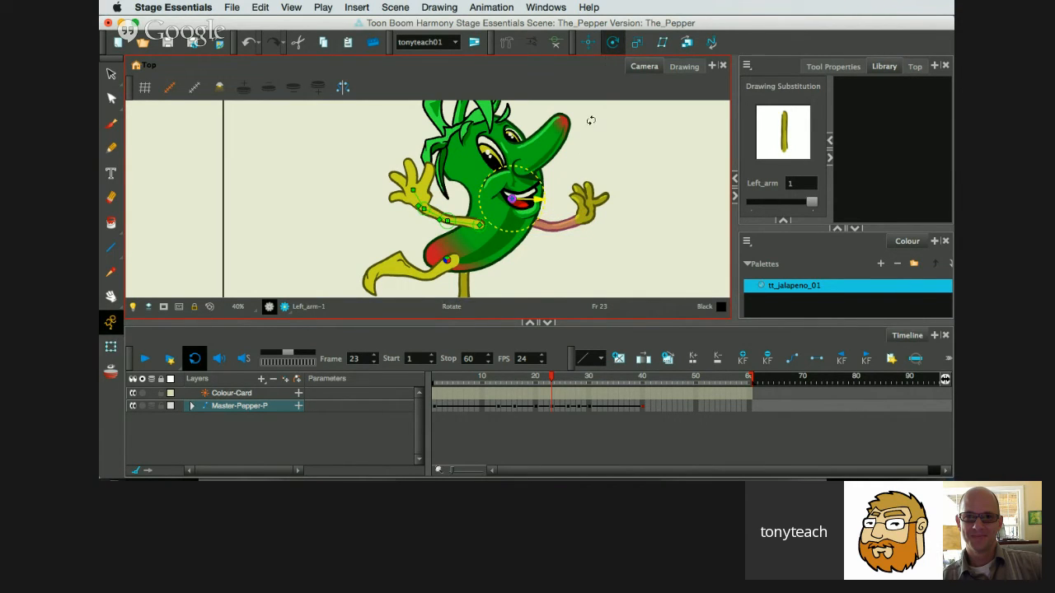
pyautogui.click(553, 45)
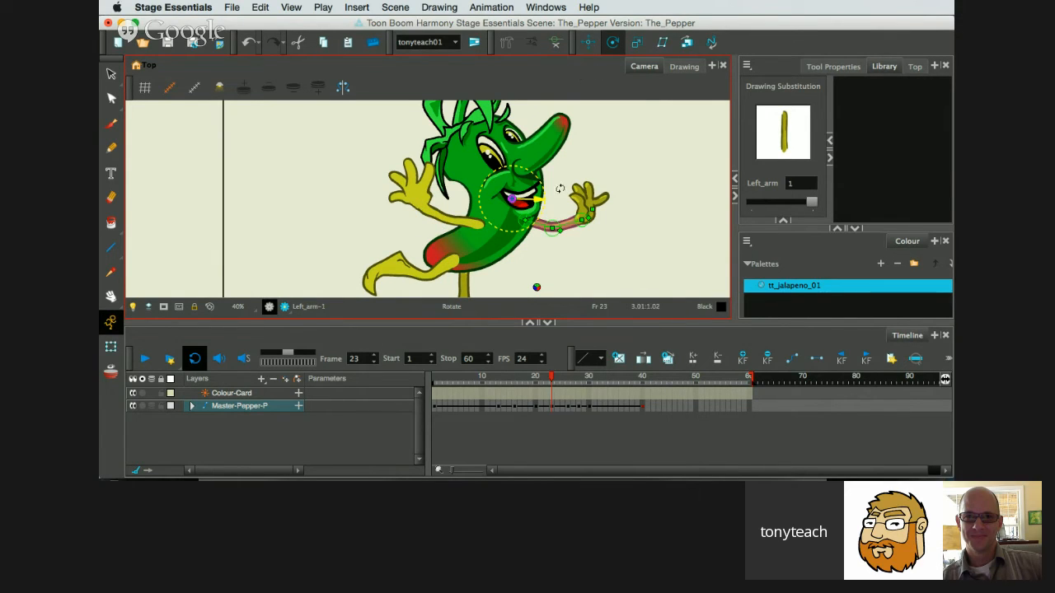
pyautogui.click(110, 346)
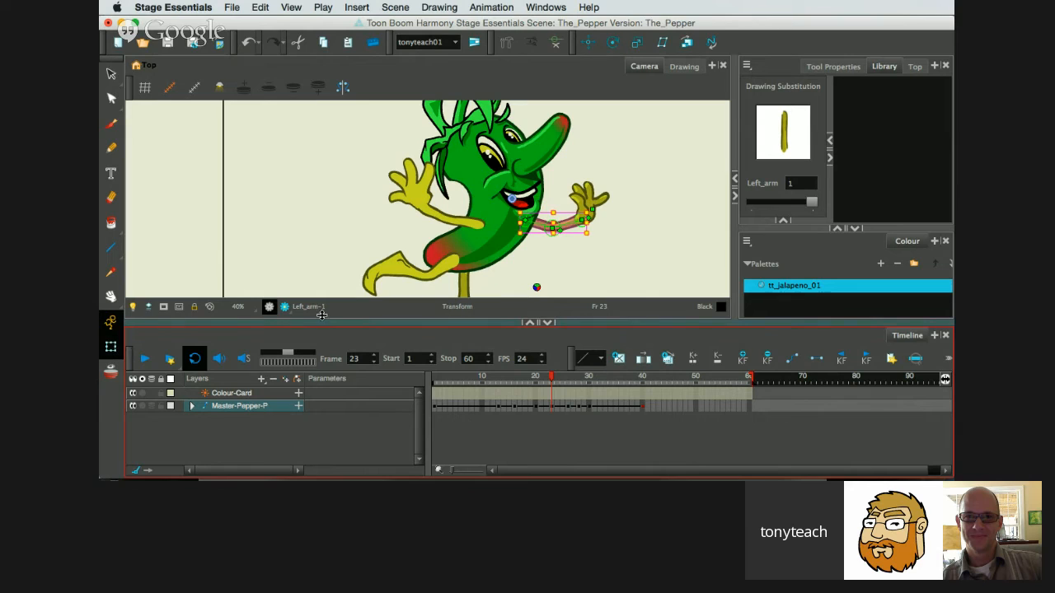
pyautogui.click(536, 230)
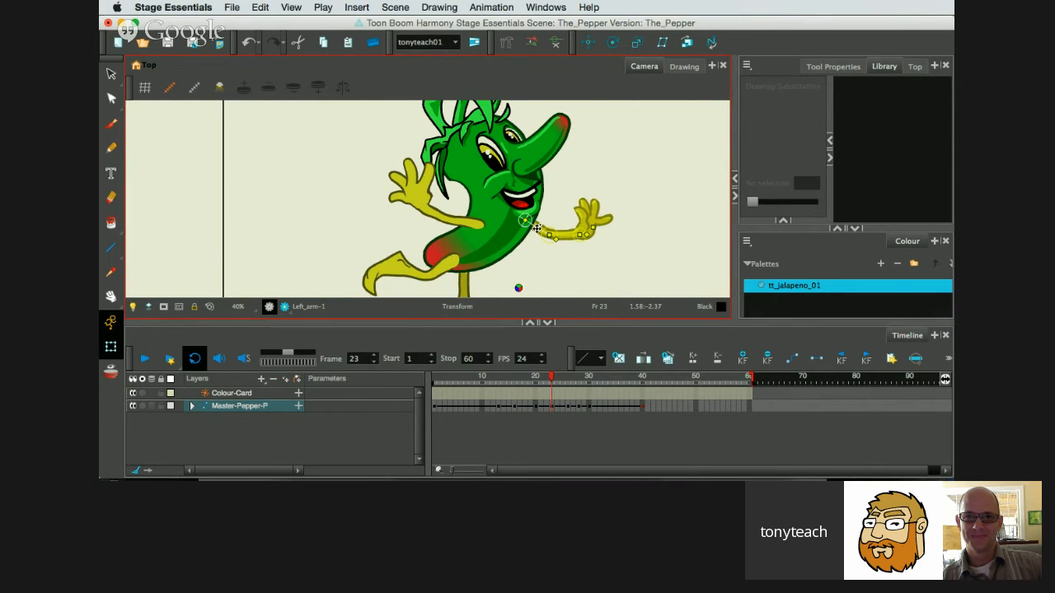
# At frame 28, rotate the left arm's upper bone slightly upward.
pyautogui.click(568, 408)
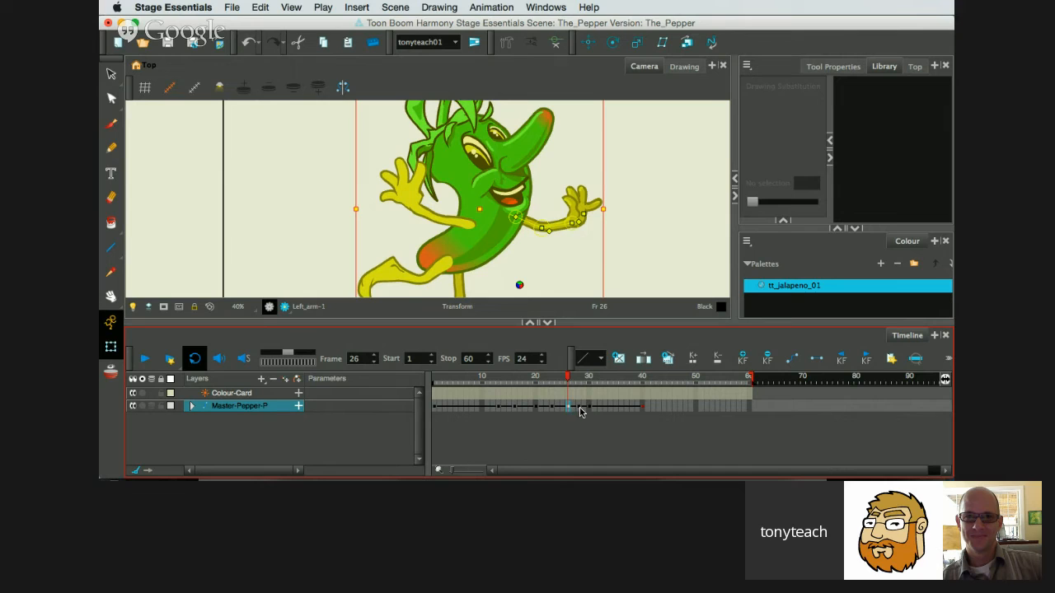
pyautogui.click(579, 408)
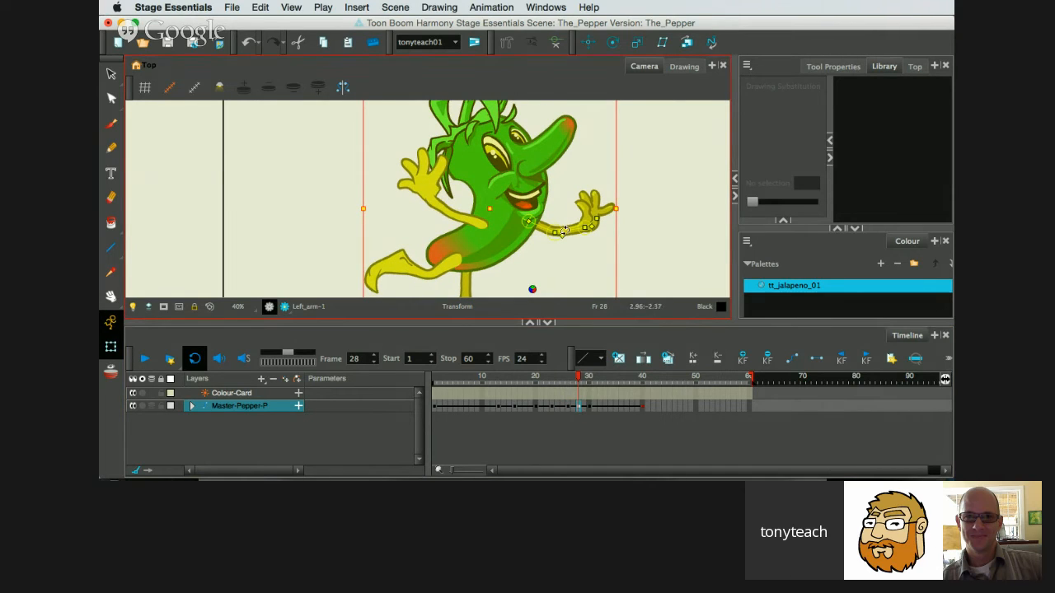
pyautogui.moveTo(541, 227); pyautogui.dragTo(543, 223)
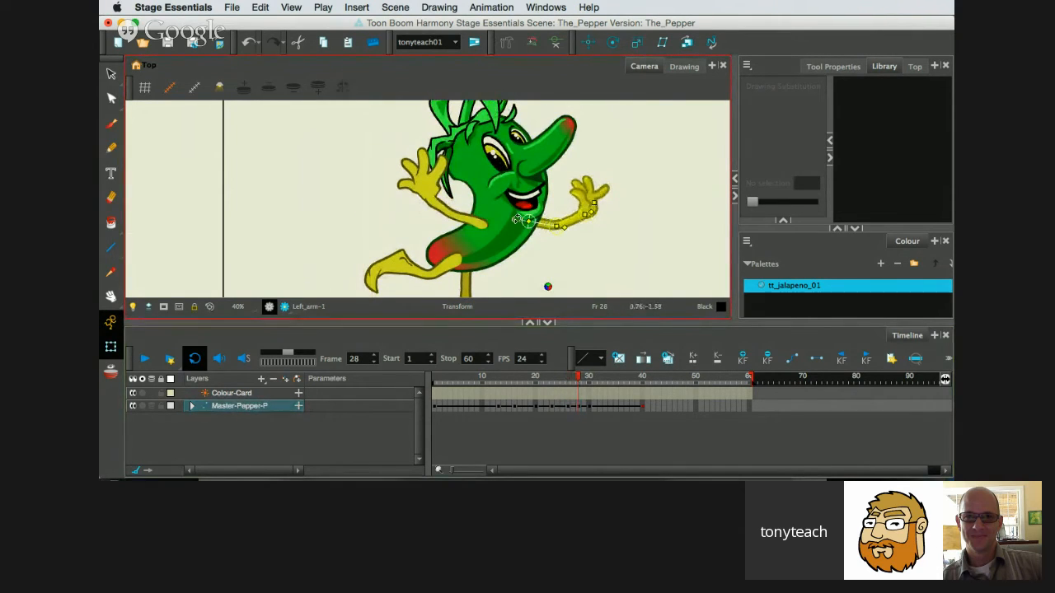
# Show the right arm's deformation bones at frame 28 and swing the forearm and hand outward and down.
pyautogui.click(466, 219)
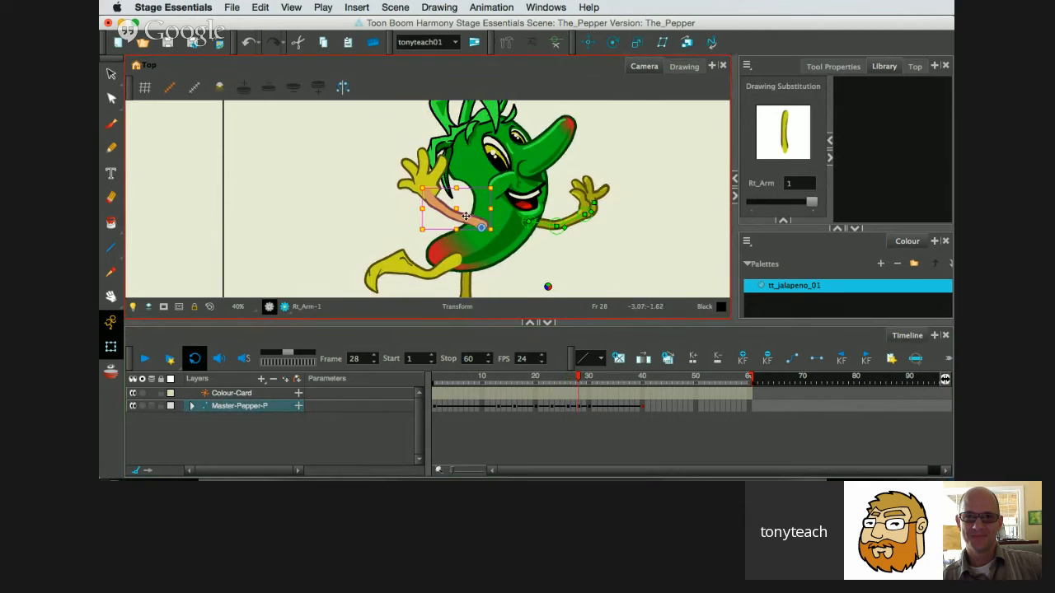
pyautogui.click(558, 42)
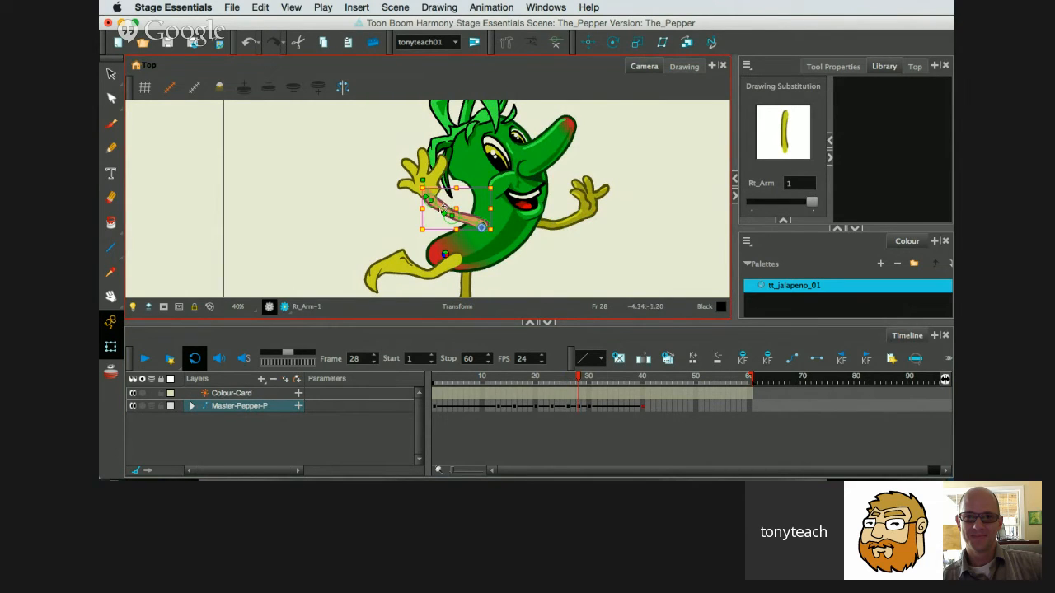
pyautogui.moveTo(445, 210); pyautogui.dragTo(414, 206)
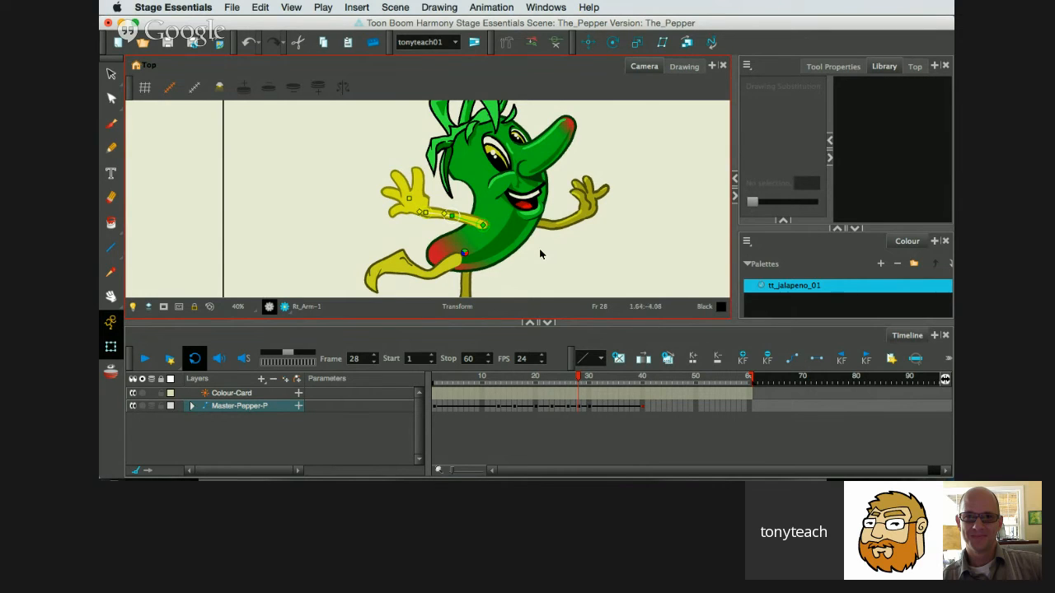
# Show only the body's deformation bones and, at frame 28, rotate the upper body so the head leans forward.
pyautogui.click(589, 407)
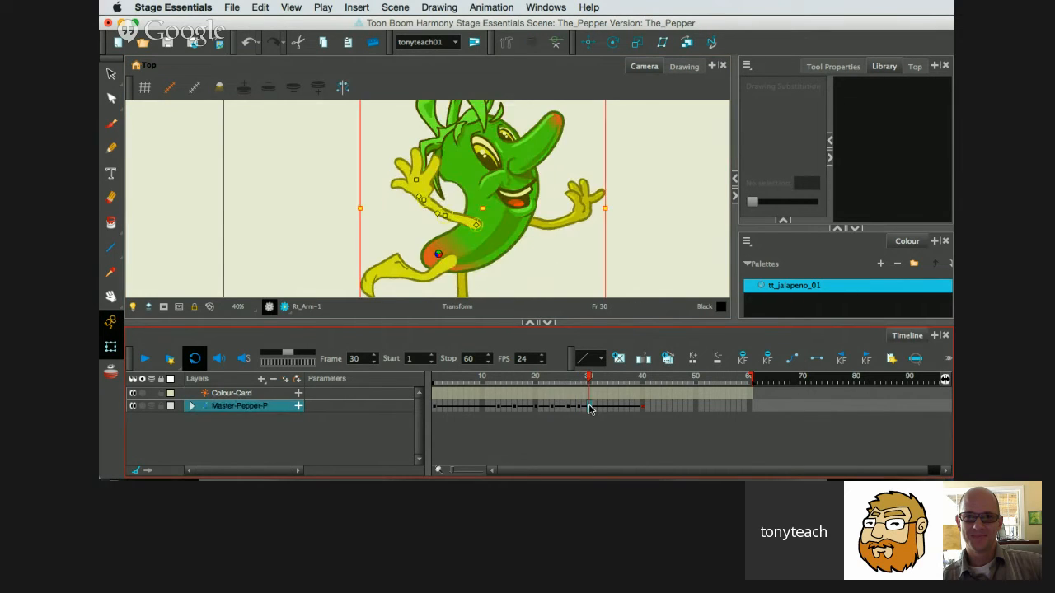
pyautogui.moveTo(589, 381)
pyautogui.mouseDown()
pyautogui.moveTo(519, 382)
pyautogui.moveTo(569, 390)
pyautogui.moveTo(534, 387)
pyautogui.moveTo(553, 389)
pyautogui.mouseUp()
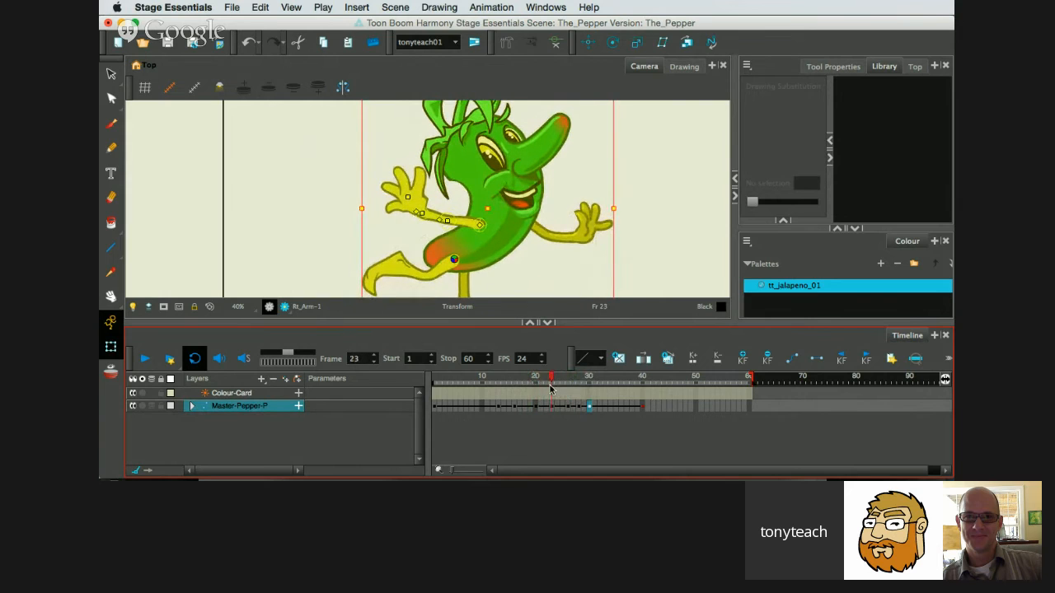
pyautogui.click(516, 214)
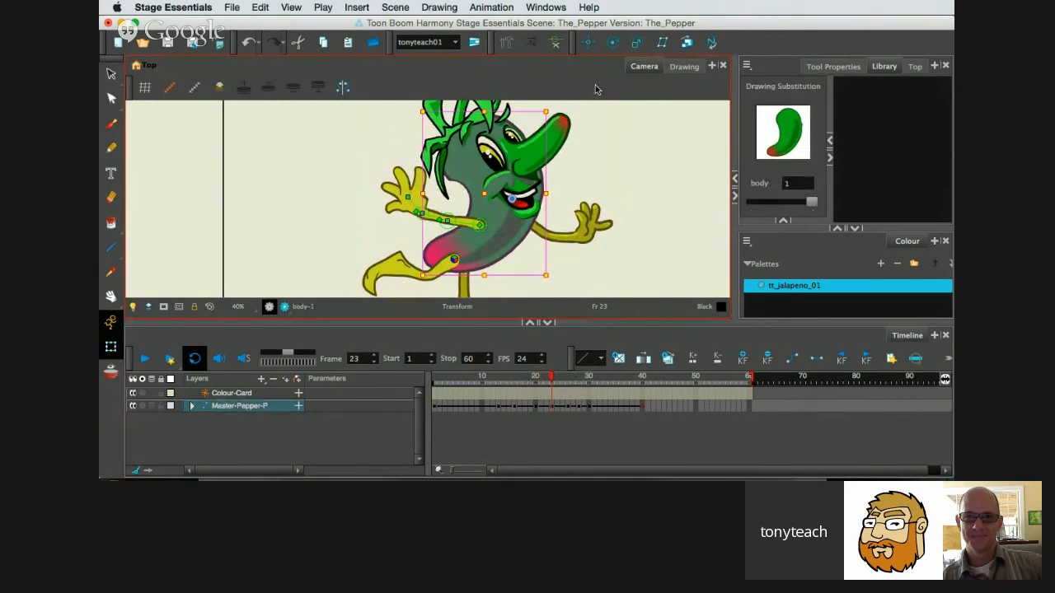
pyautogui.click(559, 45)
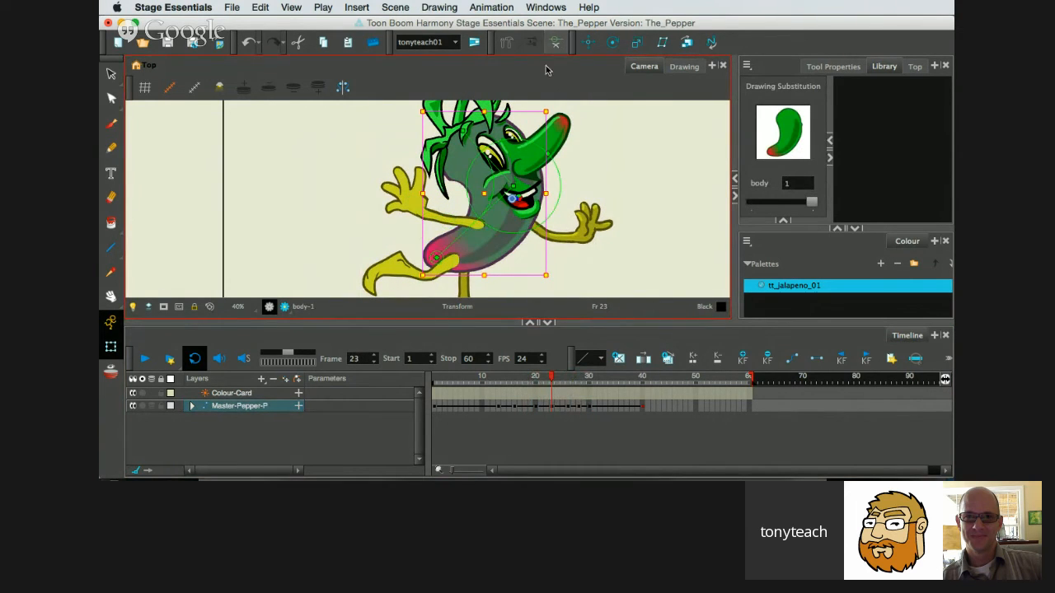
pyautogui.click(492, 150)
pyautogui.click(578, 405)
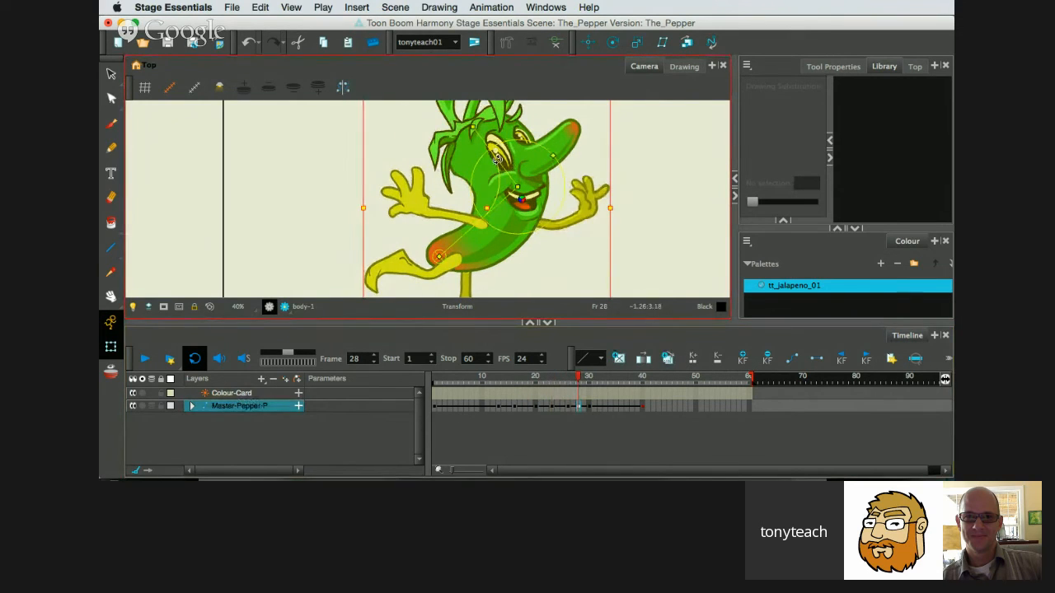
pyautogui.moveTo(497, 162); pyautogui.dragTo(508, 156)
# Play the animation from frame 1 with the whole character in view to check the arm and body sway.
pyautogui.click(585, 409)
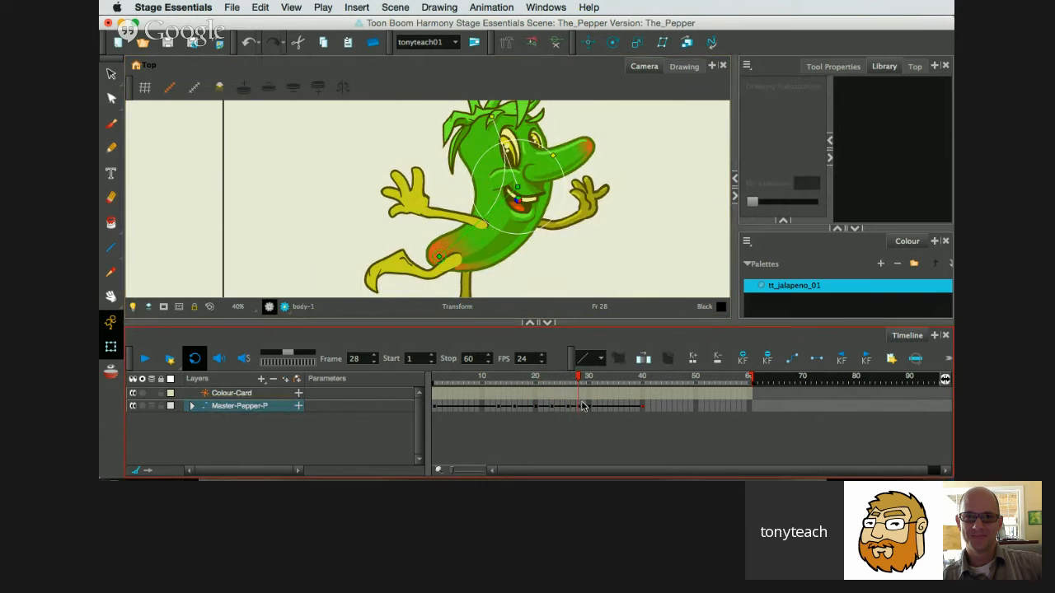
pyautogui.click(590, 407)
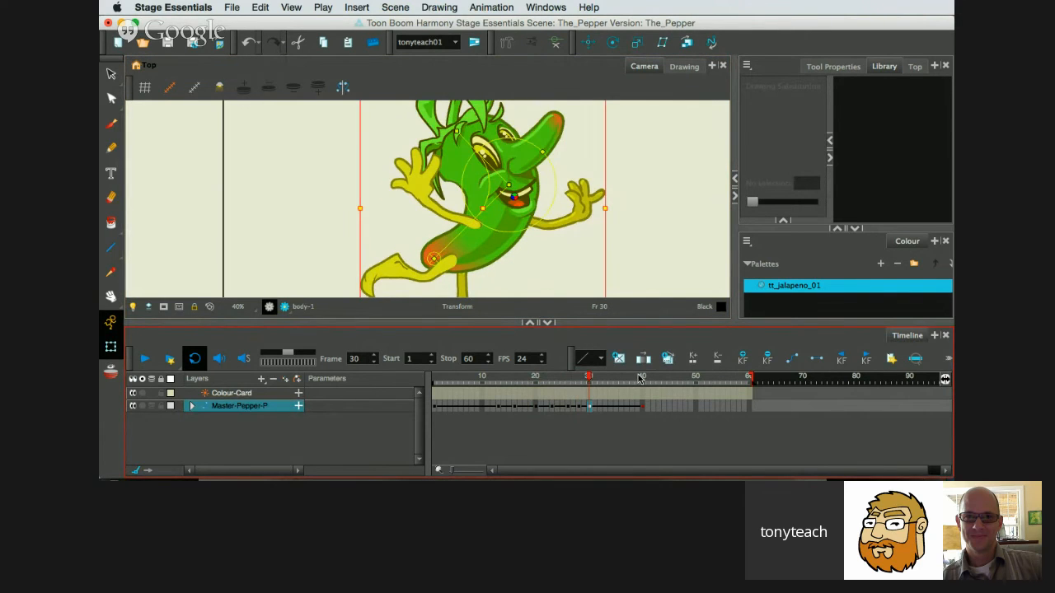
pyautogui.moveTo(588, 380); pyautogui.dragTo(432, 387)
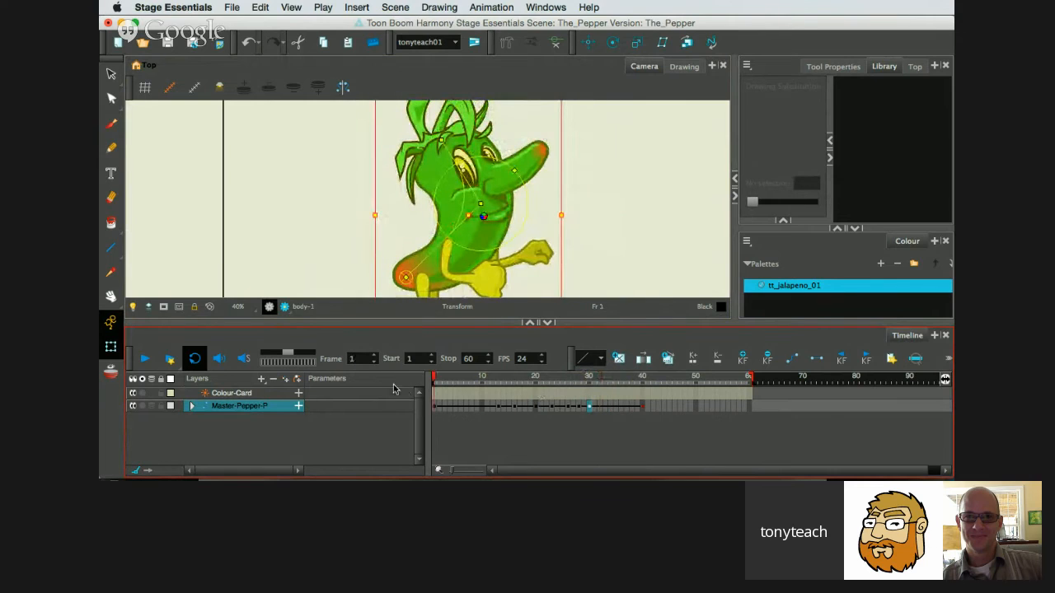
pyautogui.click(372, 309)
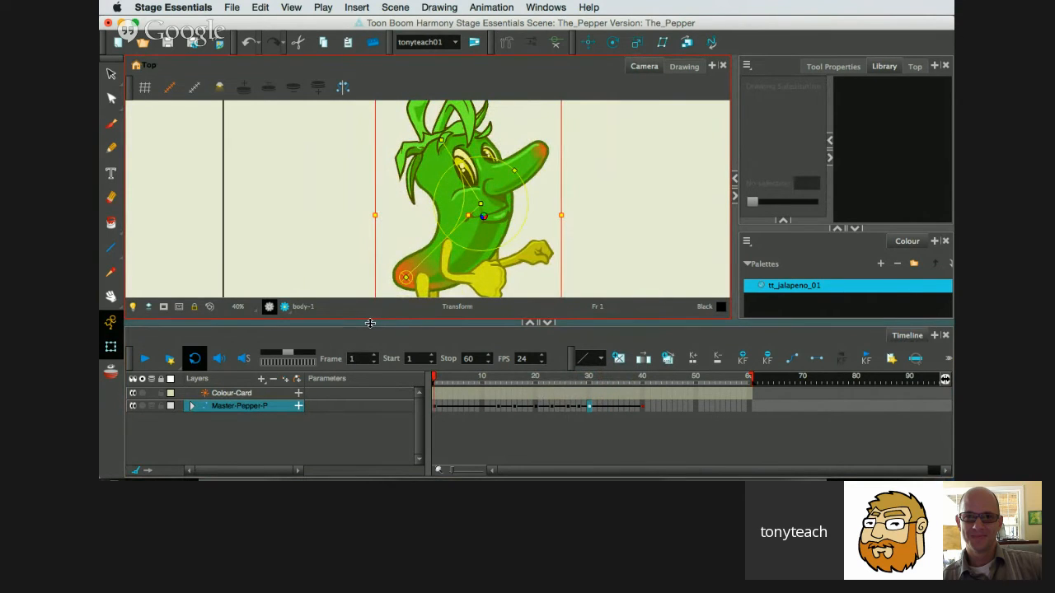
pyautogui.moveTo(370, 323); pyautogui.dragTo(370, 384)
pyautogui.scroll(-2, 403, 290)
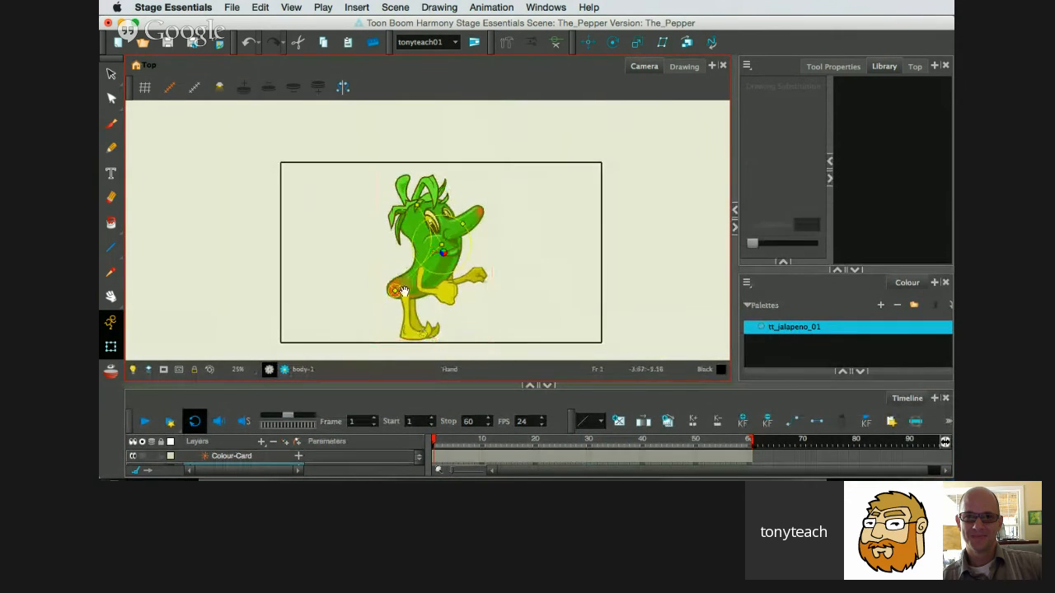
pyautogui.scroll(2, 412, 280)
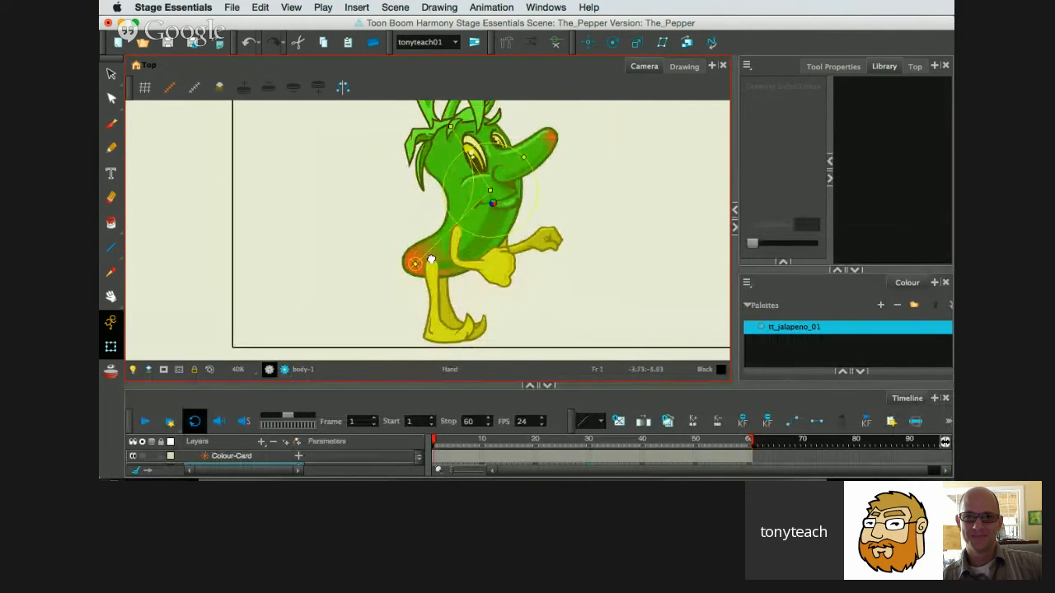
pyautogui.moveTo(431, 260); pyautogui.dragTo(426, 274)
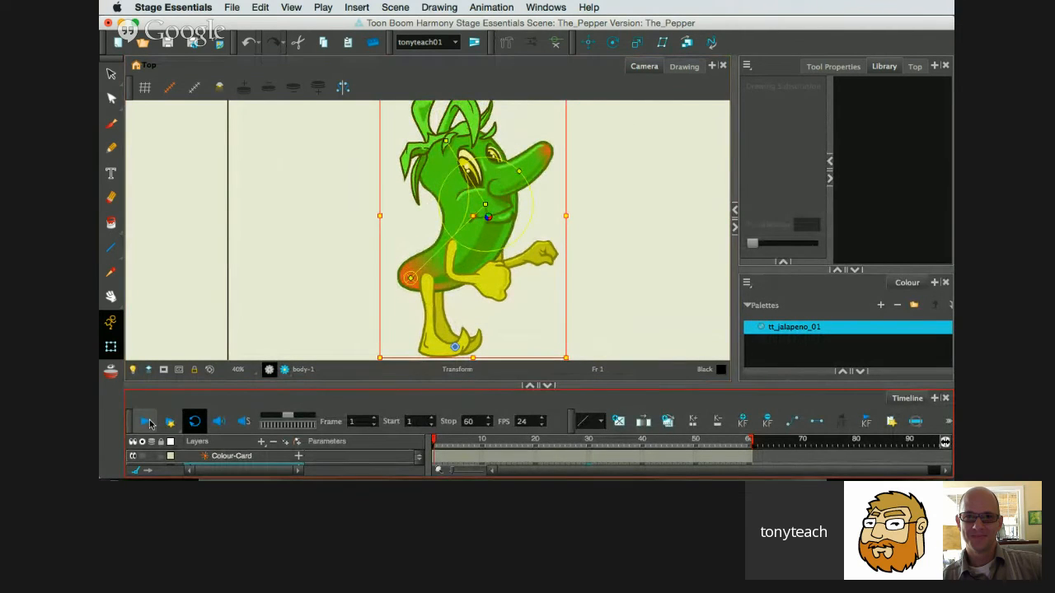
pyautogui.click(149, 423)
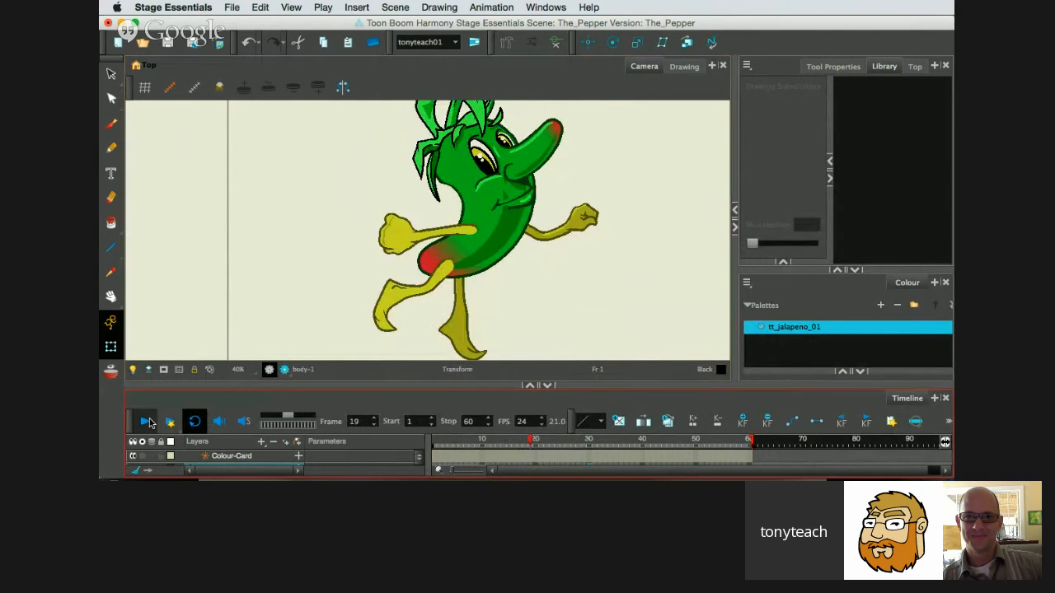
pyautogui.click(148, 422)
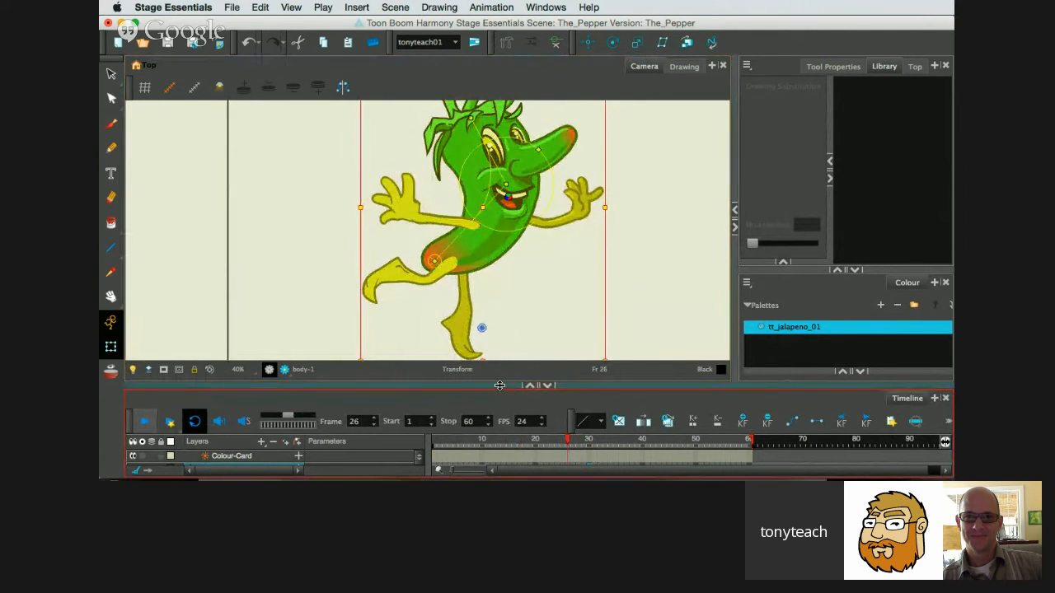
# Move the keyframes at frames 30 and 40 to frames 50 and 60, and the frame 28 keyframe to frame 43.
pyautogui.moveTo(499, 386); pyautogui.dragTo(499, 269)
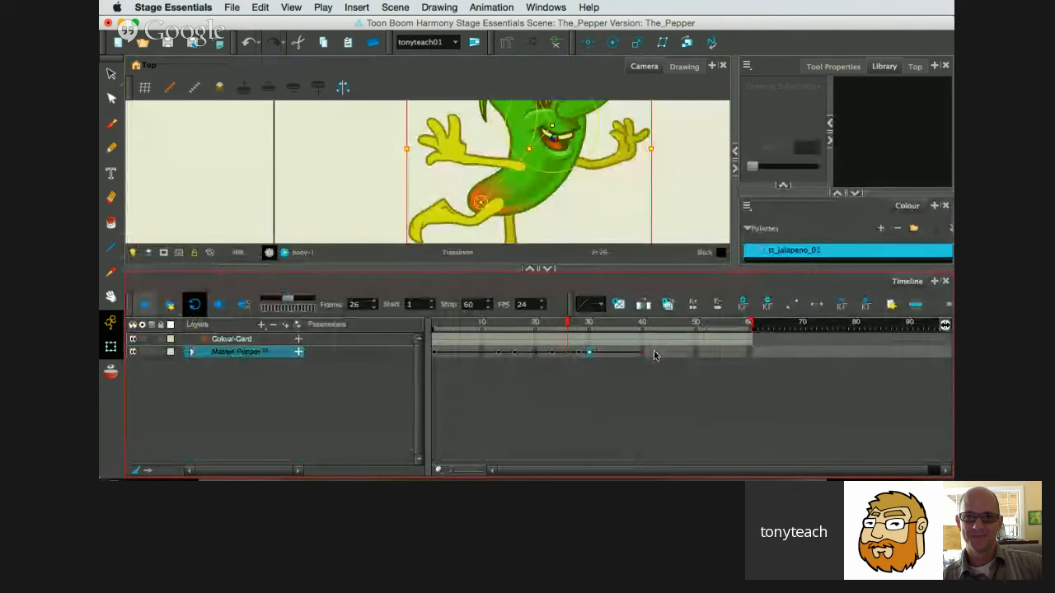
pyautogui.click(551, 354)
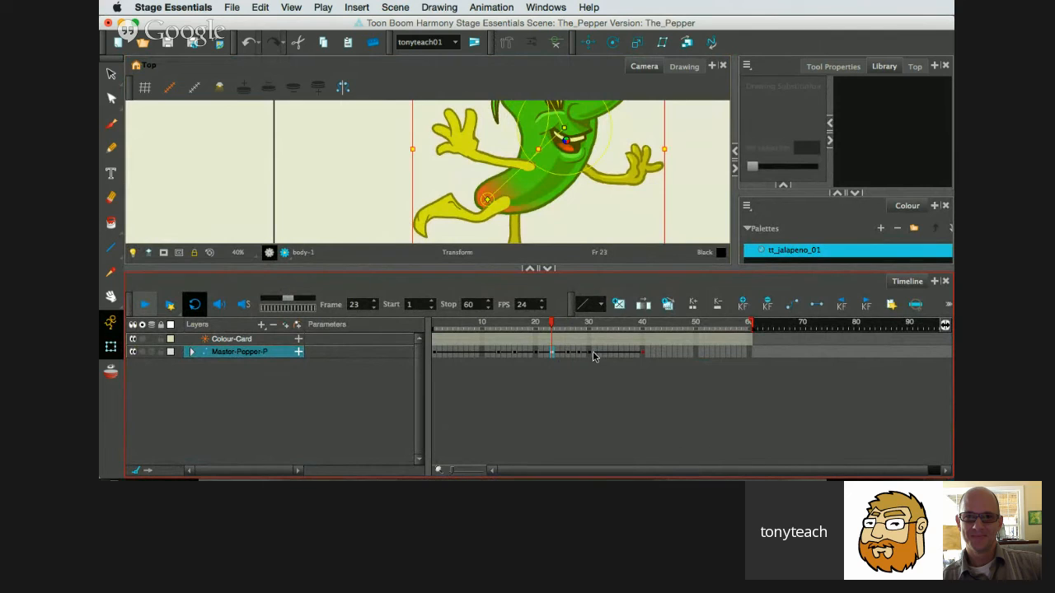
pyautogui.moveTo(590, 354); pyautogui.dragTo(746, 355)
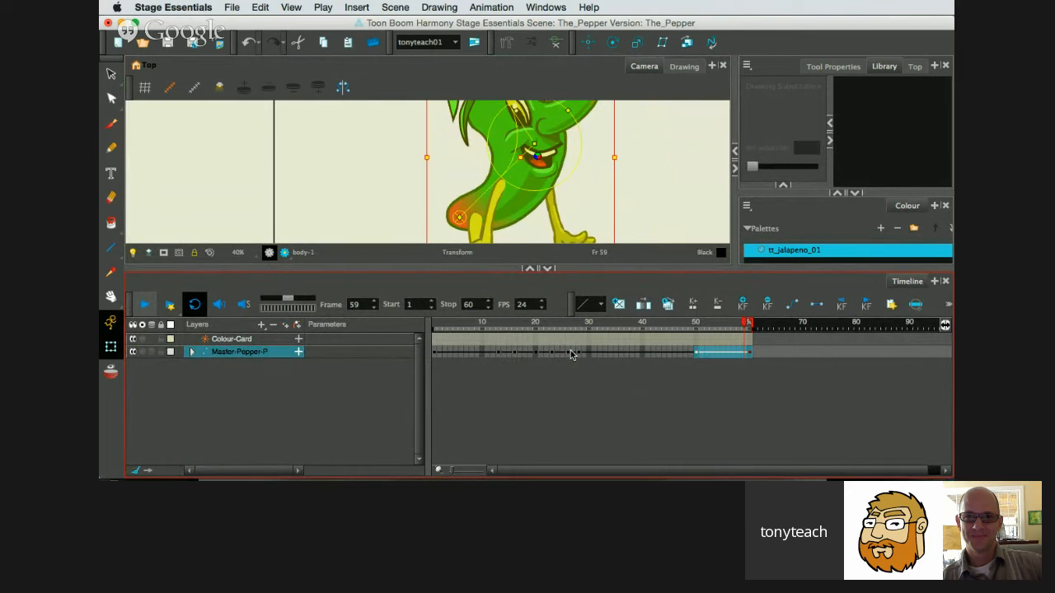
pyautogui.moveTo(580, 353); pyautogui.dragTo(659, 352)
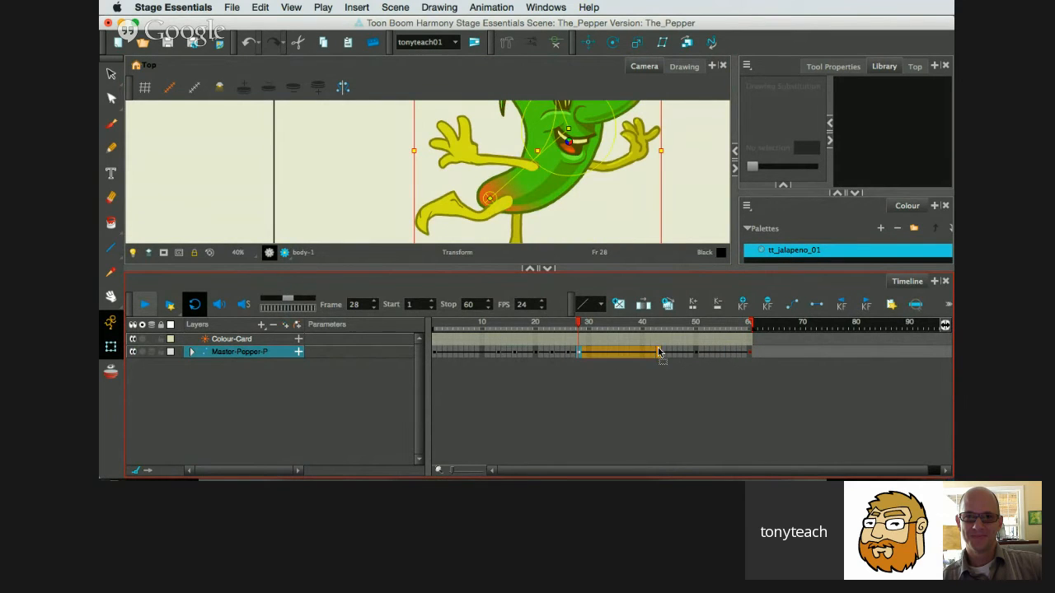
# Move the frame 26 keyframe to frame 38 and the frame 23 keyframe to frame 32.
pyautogui.click(567, 354)
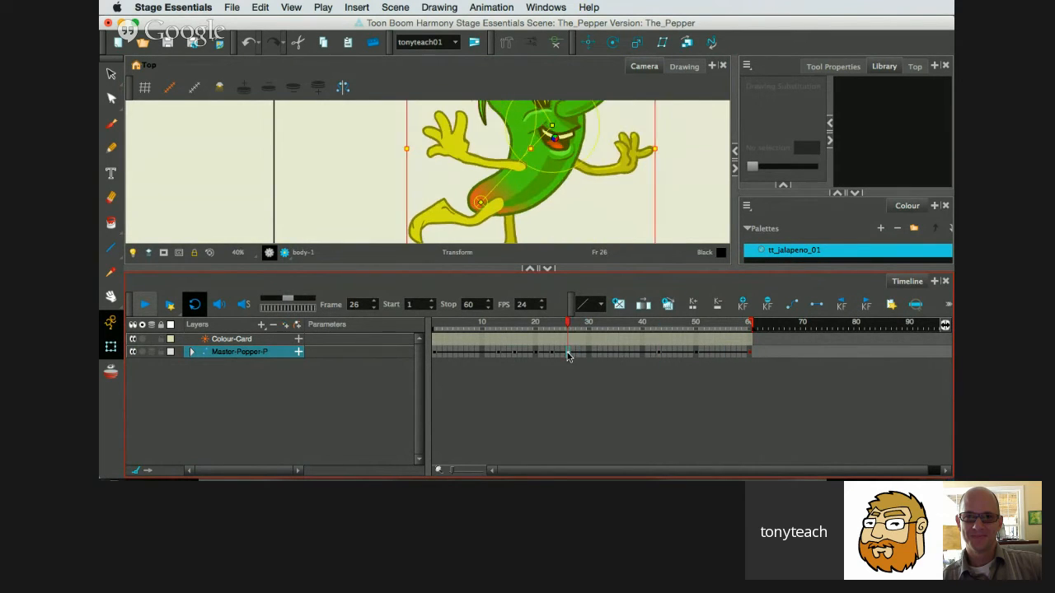
pyautogui.moveTo(567, 354); pyautogui.dragTo(633, 355)
pyautogui.click(632, 354)
pyautogui.click(552, 356)
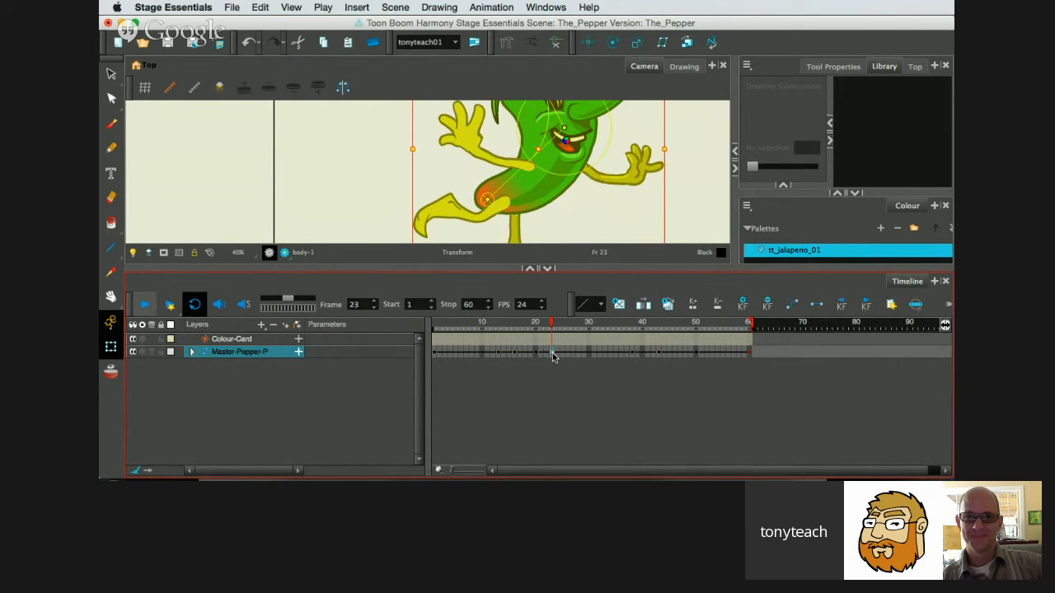
pyautogui.moveTo(553, 355); pyautogui.dragTo(599, 354)
pyautogui.click(600, 354)
# Move the frame 20 keyframe to frame 27, the frame 16 keyframe to about frame 22, and the frame 13 keyframe to frame 18.
pyautogui.click(536, 354)
pyautogui.keyDown('shift'); pyautogui.click(586, 354); pyautogui.keyUp('shift')
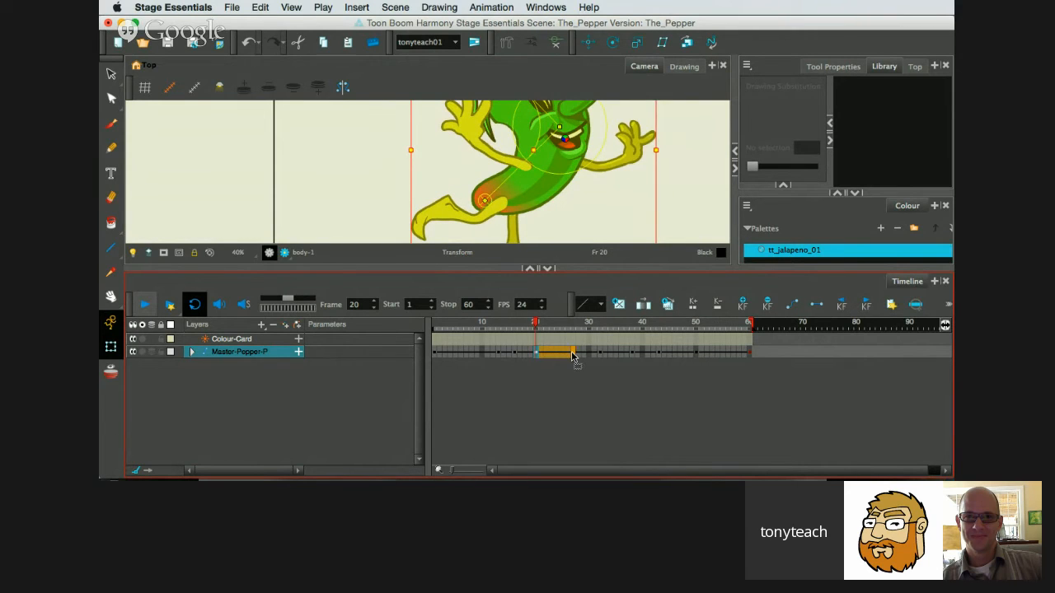
pyautogui.click(572, 354)
pyautogui.click(515, 354)
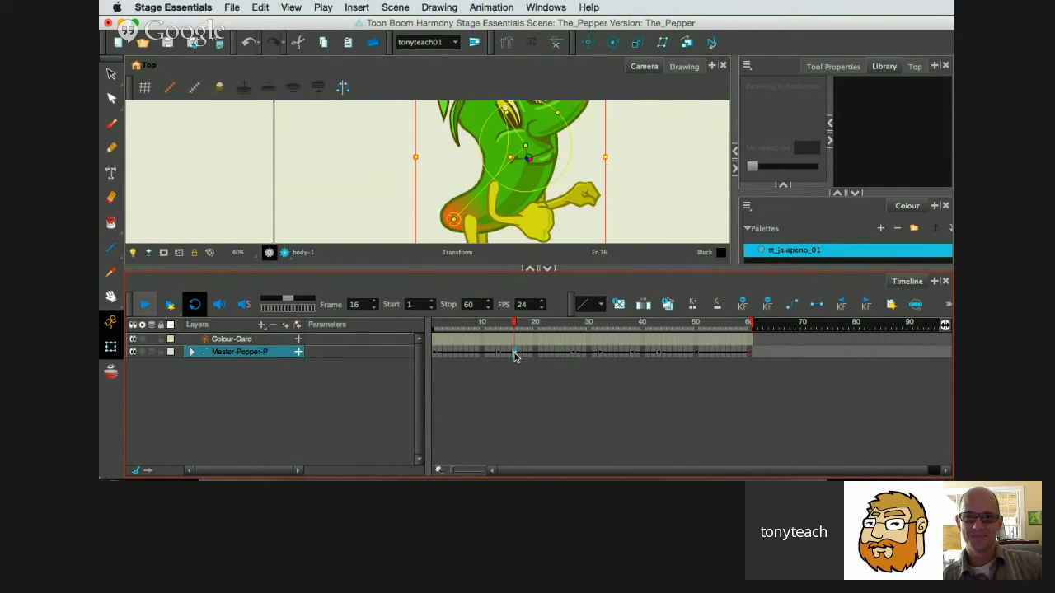
pyautogui.moveTo(515, 355); pyautogui.dragTo(418, 336)
pyautogui.click(498, 356)
pyautogui.click(525, 354)
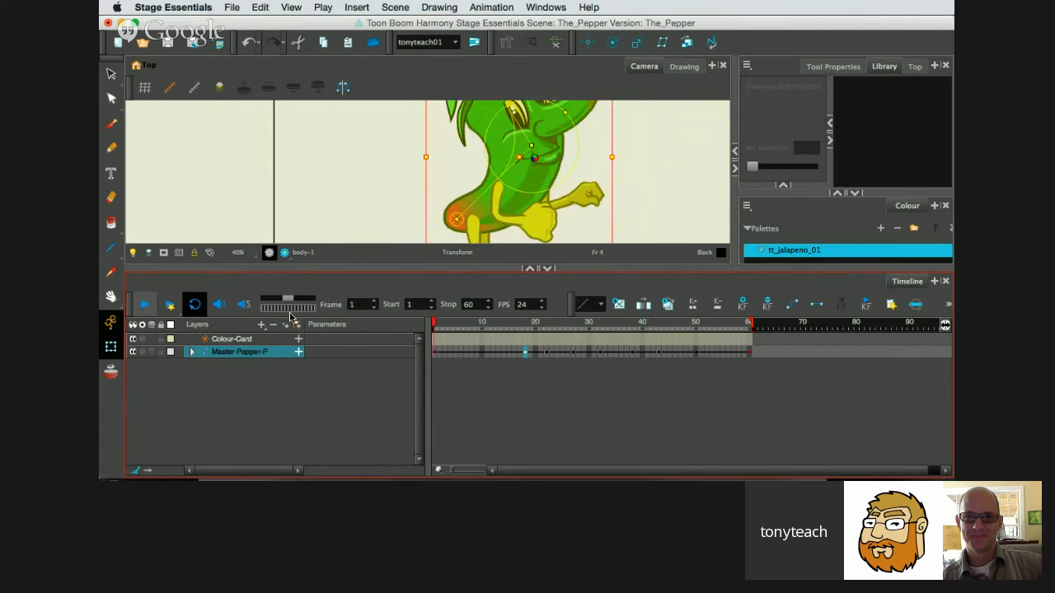
# Play back the retimed animation with the full camera frame in view, and scrub through the poses to frame 60.
pyautogui.moveTo(377, 268); pyautogui.dragTo(371, 367)
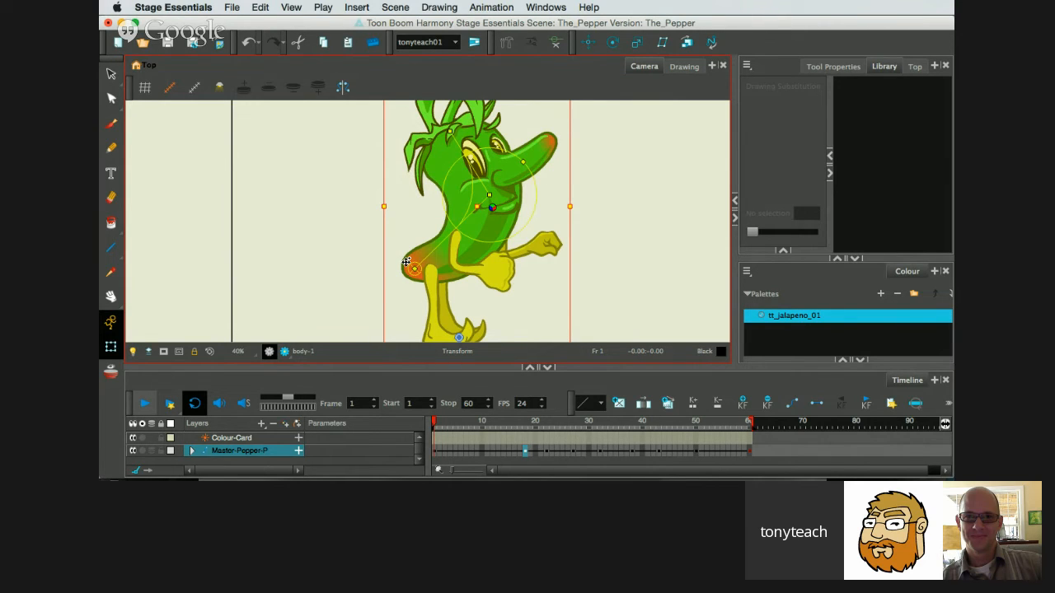
pyautogui.click(582, 422)
pyautogui.moveTo(582, 423); pyautogui.dragTo(392, 435)
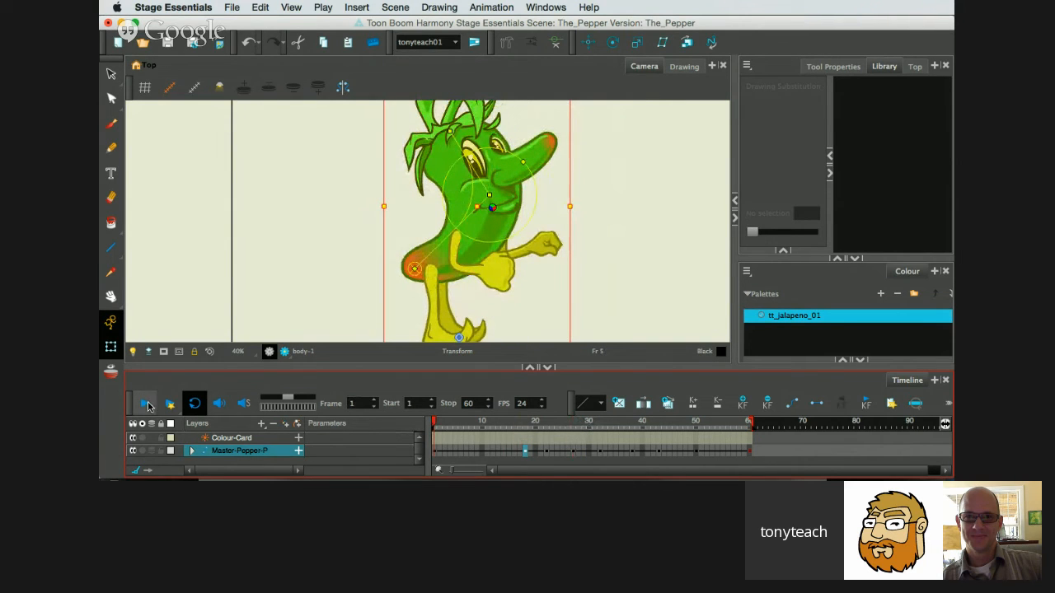
pyautogui.click(147, 404)
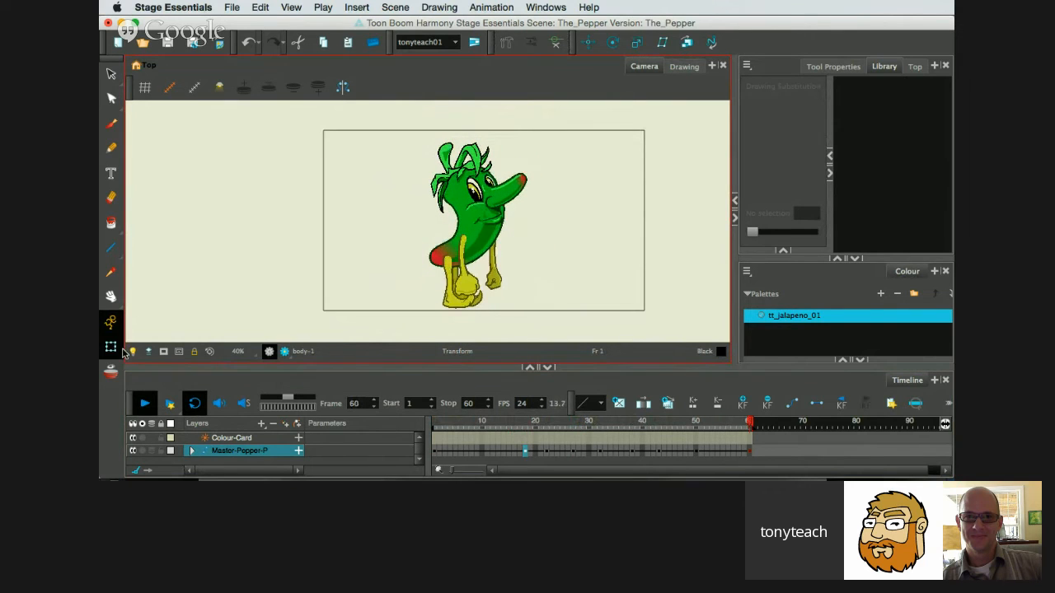
pyautogui.click(144, 403)
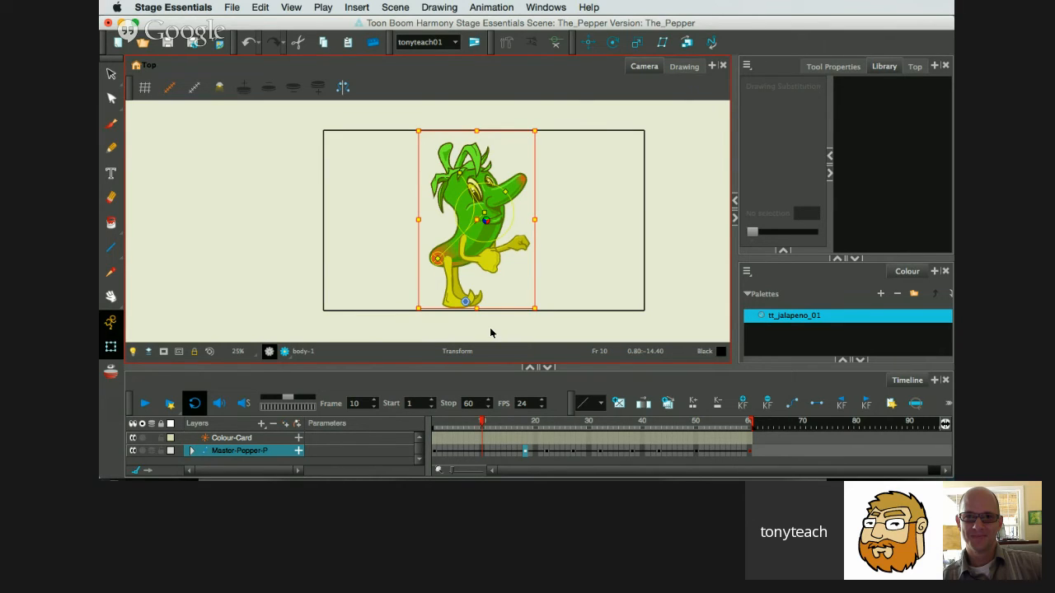
pyautogui.moveTo(485, 425); pyautogui.dragTo(657, 433)
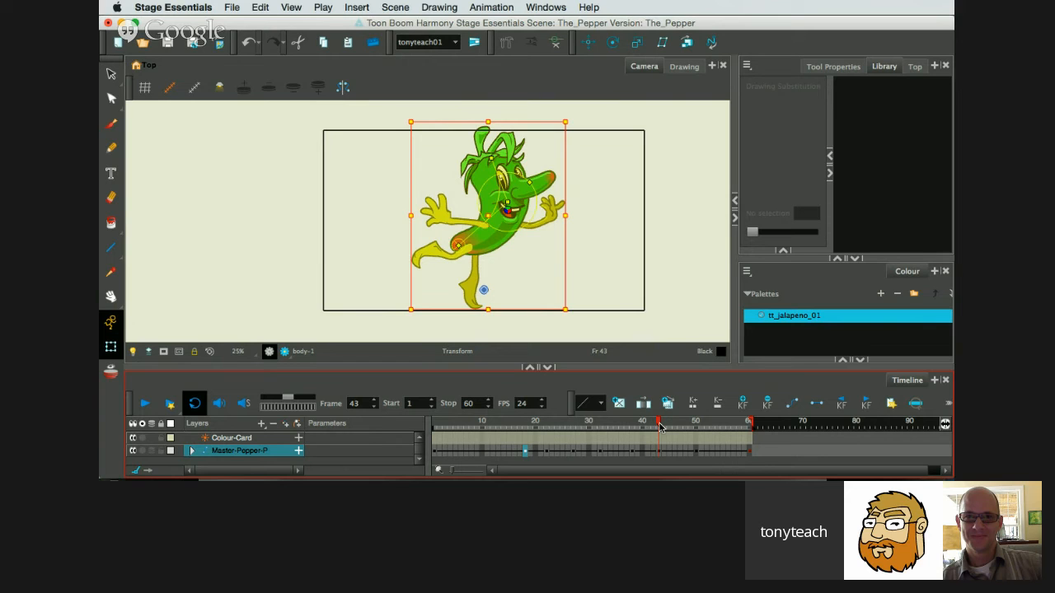
pyautogui.moveTo(659, 426); pyautogui.dragTo(748, 427)
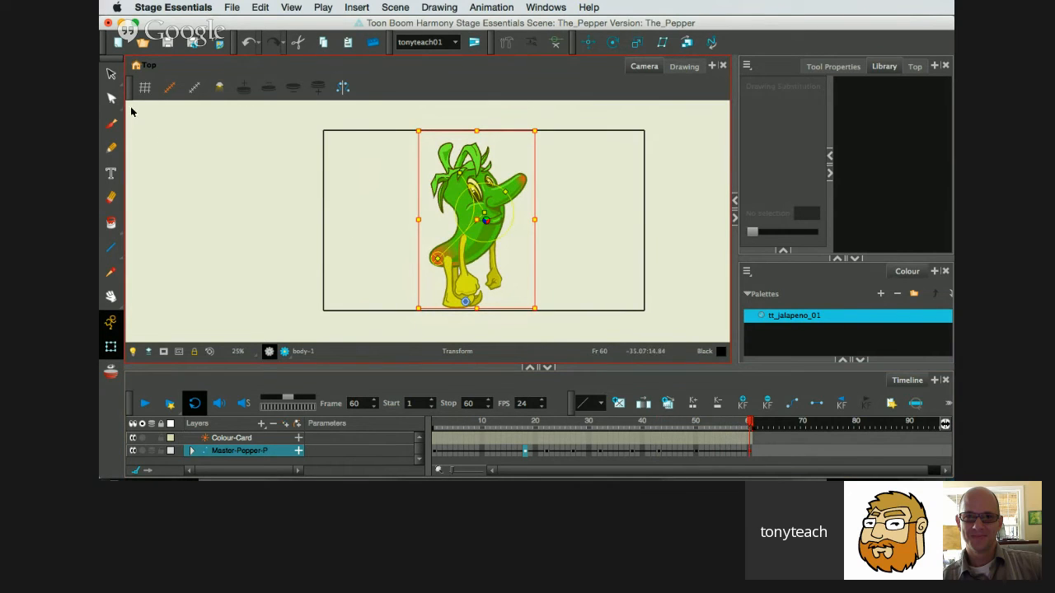
# Switch to the Select tool, deselect the pepper character and hide all its deformation controls.
pyautogui.click(111, 73)
pyautogui.click(181, 111)
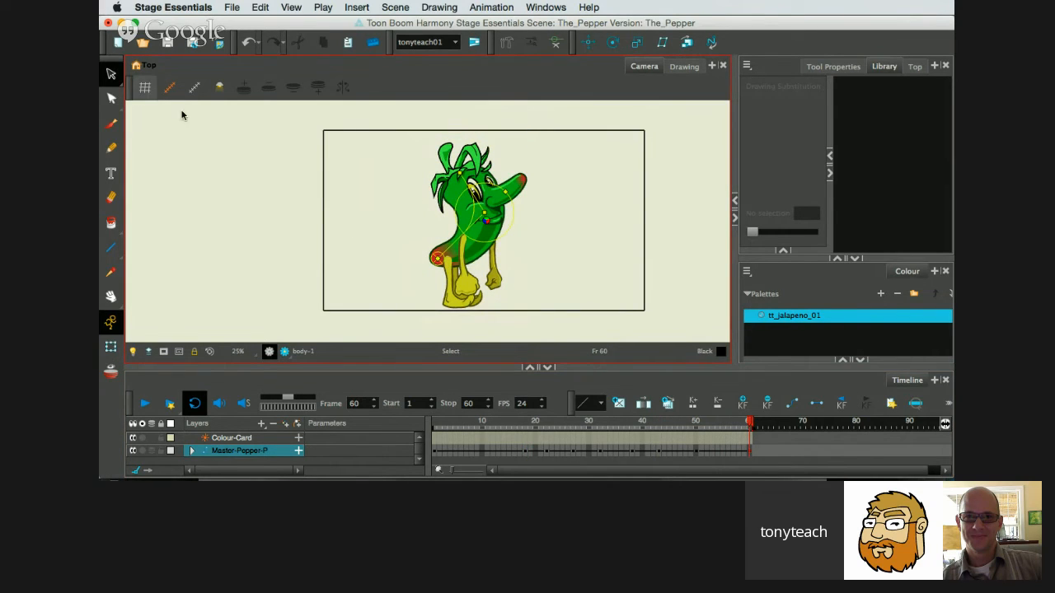
pyautogui.click(289, 162)
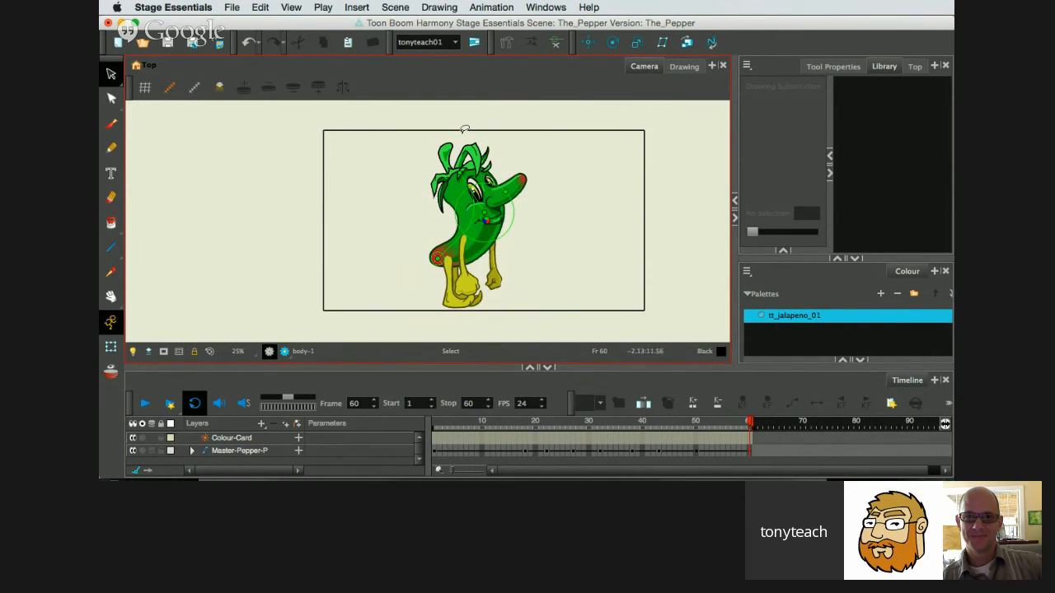
pyautogui.click(556, 44)
pyautogui.click(208, 403)
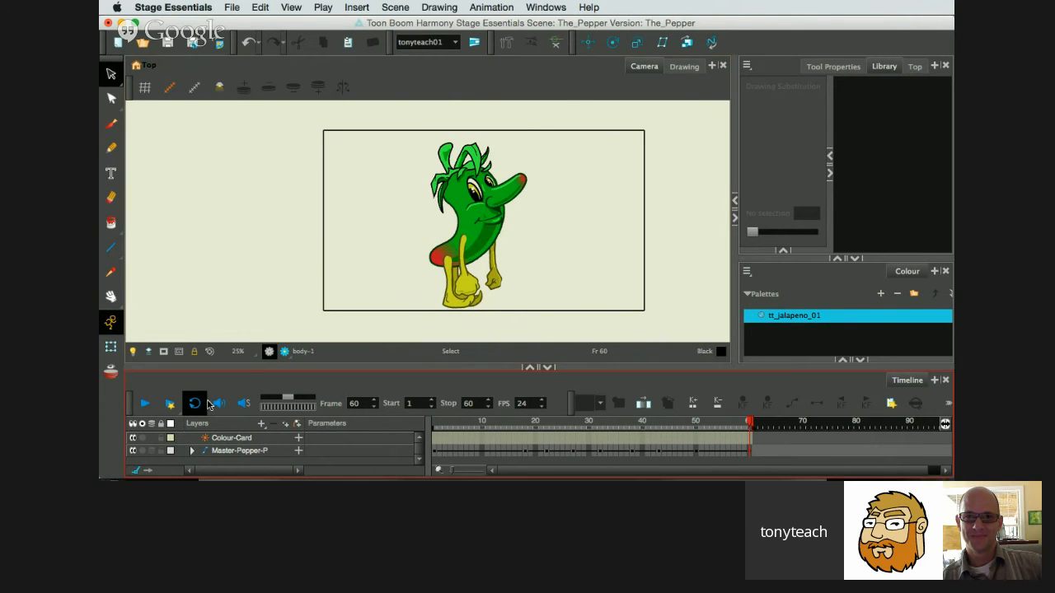
# Play the animation without selection or deformation controls to review the new timing, and stop the playback.
pyautogui.click(143, 404)
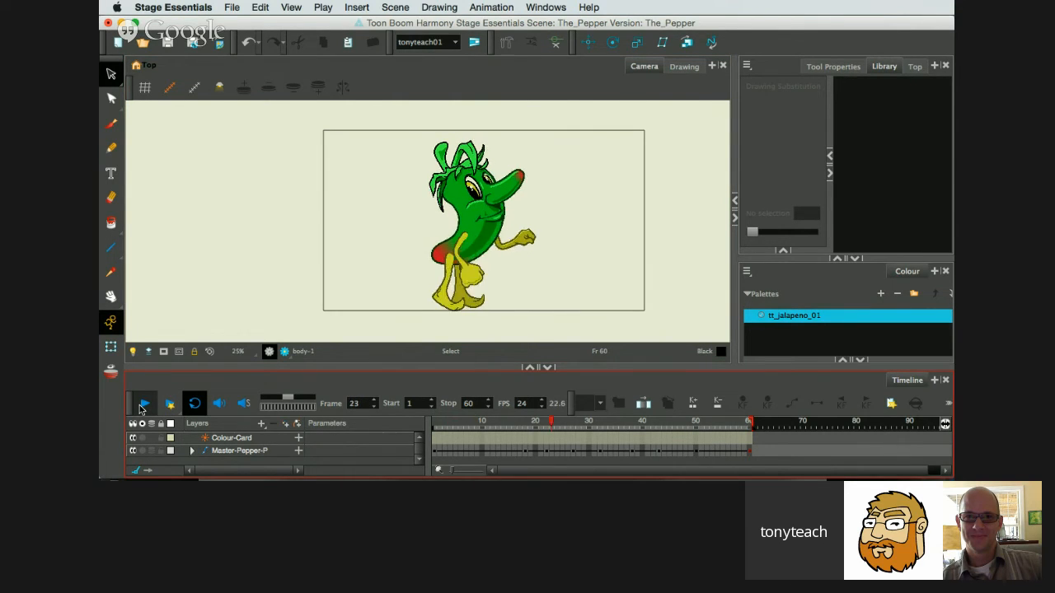
pyautogui.click(134, 331)
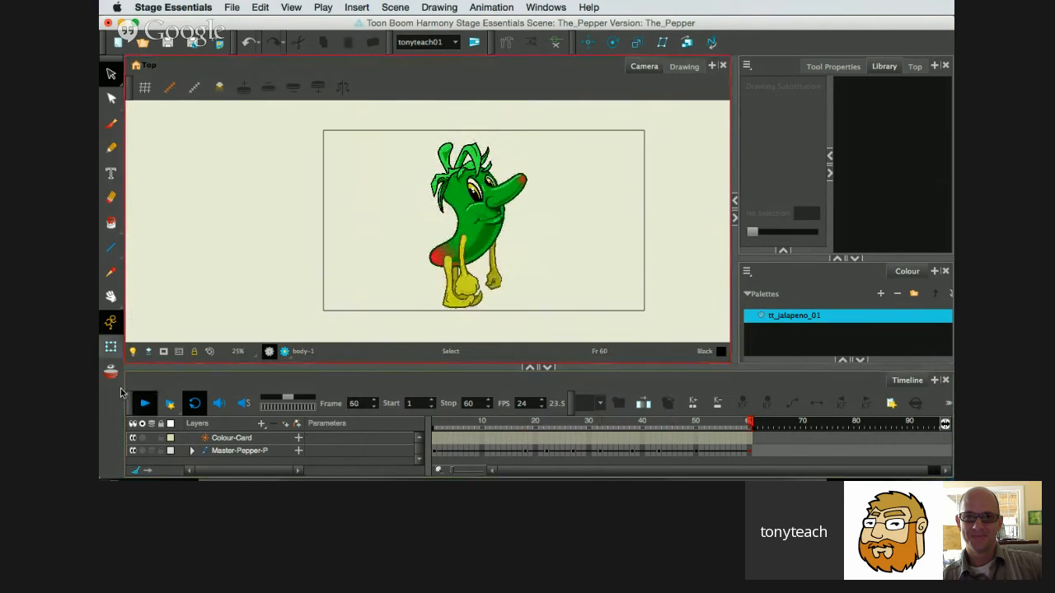
pyautogui.click(144, 402)
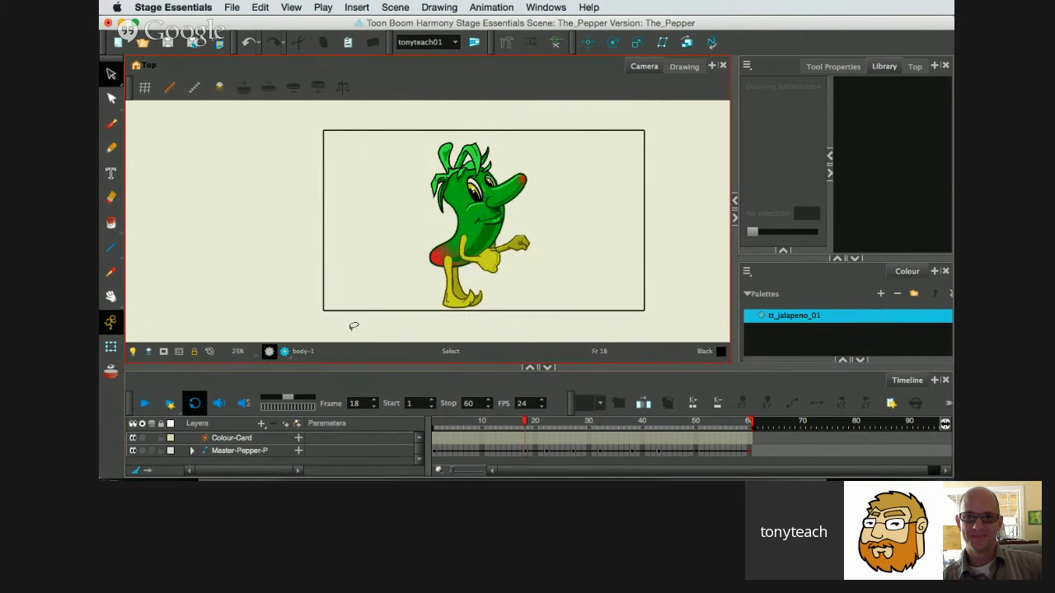
pyautogui.click(400, 387)
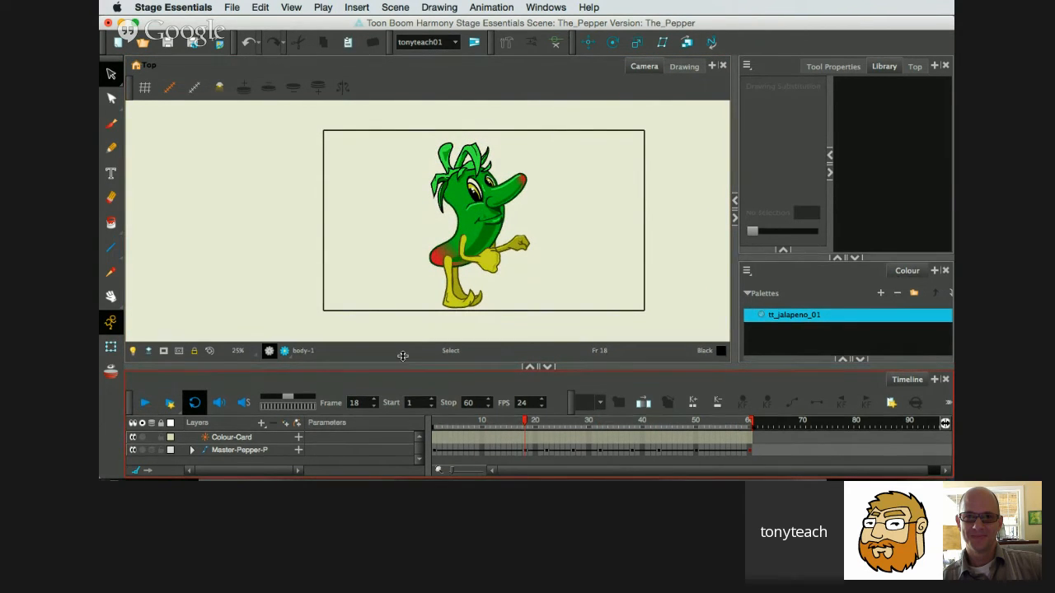
# Hide the Colour-Card background layer in the enlarged timeline and scrub to the leap pose at frame 30.
pyautogui.moveTo(401, 366); pyautogui.dragTo(403, 319)
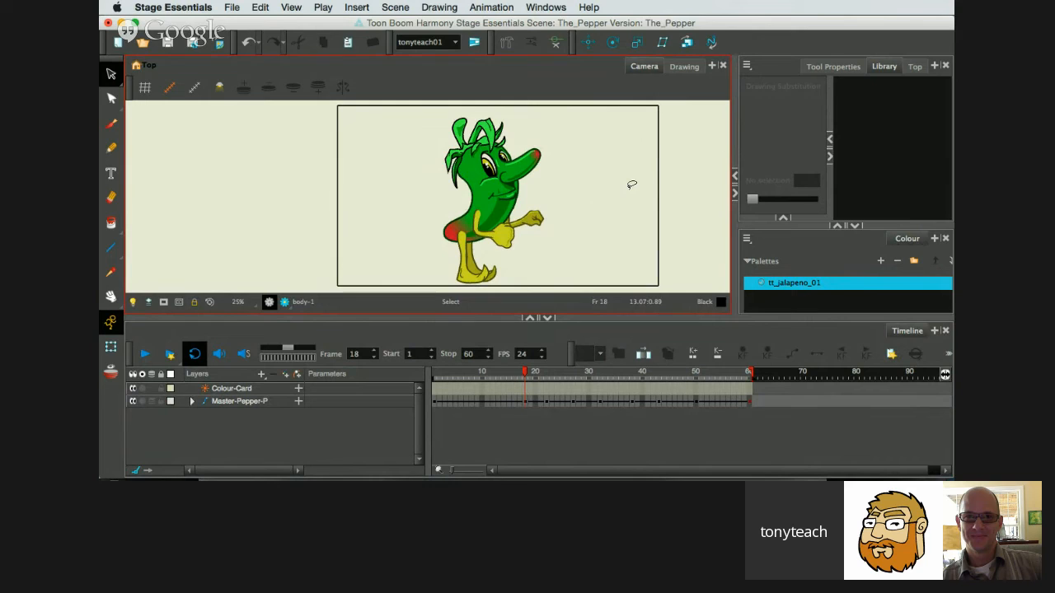
pyautogui.click(136, 392)
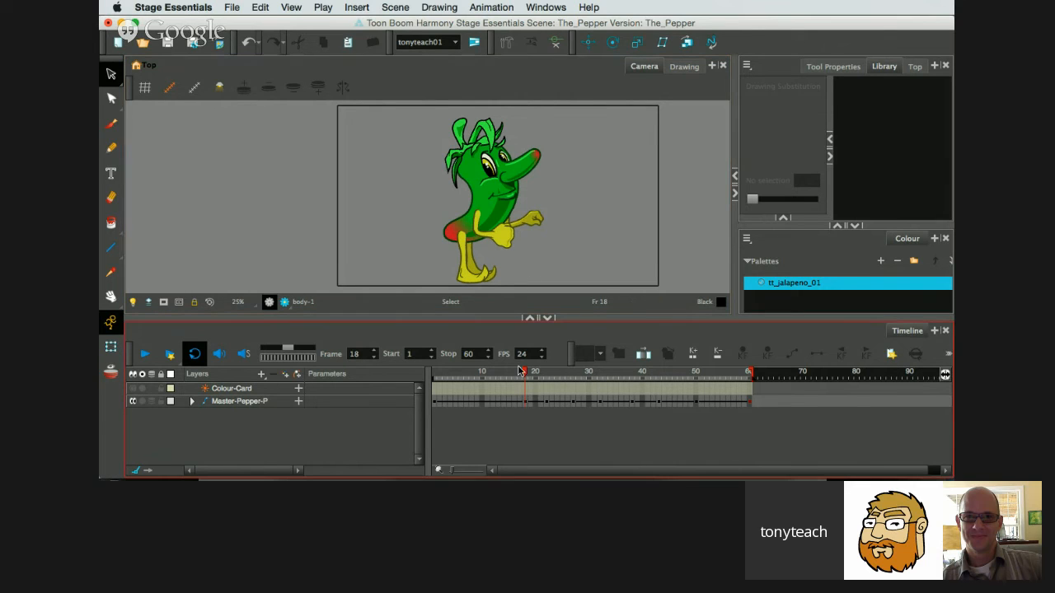
pyautogui.moveTo(522, 375); pyautogui.dragTo(590, 399)
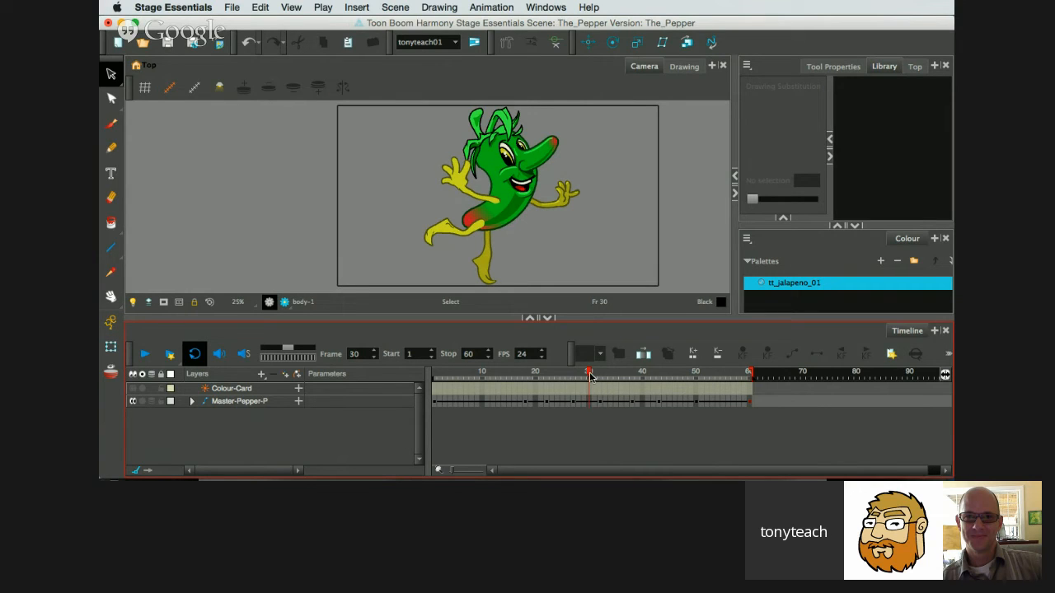
# Select the Eyes_nose part with the Transform tool, and swap it to drawing 2 at frame 31 and drawing 3 at frame 33.
pyautogui.click(111, 347)
pyautogui.click(276, 288)
pyautogui.click(514, 154)
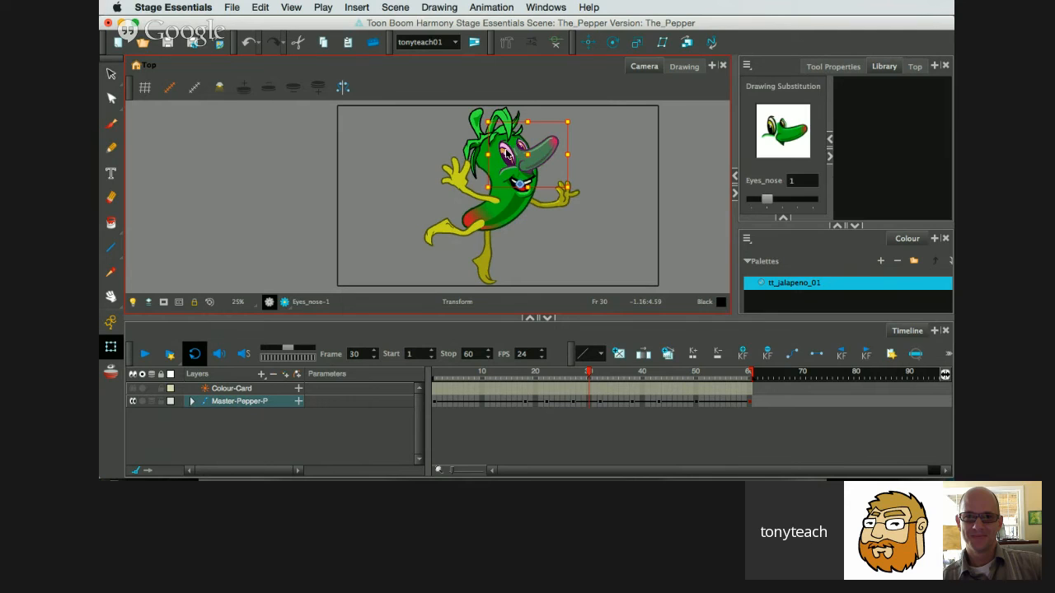
pyautogui.click(588, 375)
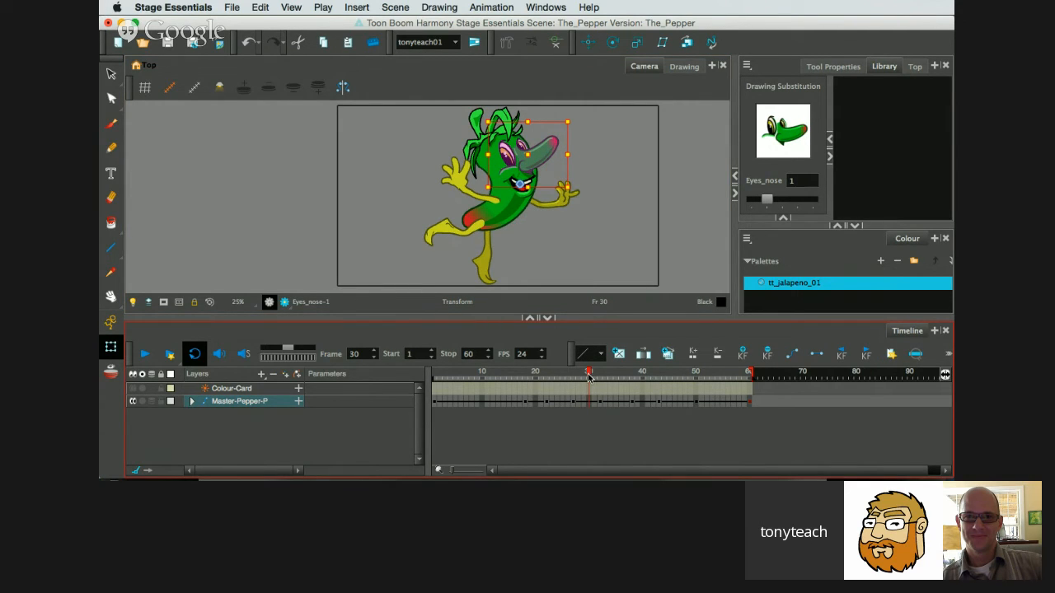
pyautogui.moveTo(588, 376); pyautogui.dragTo(593, 377)
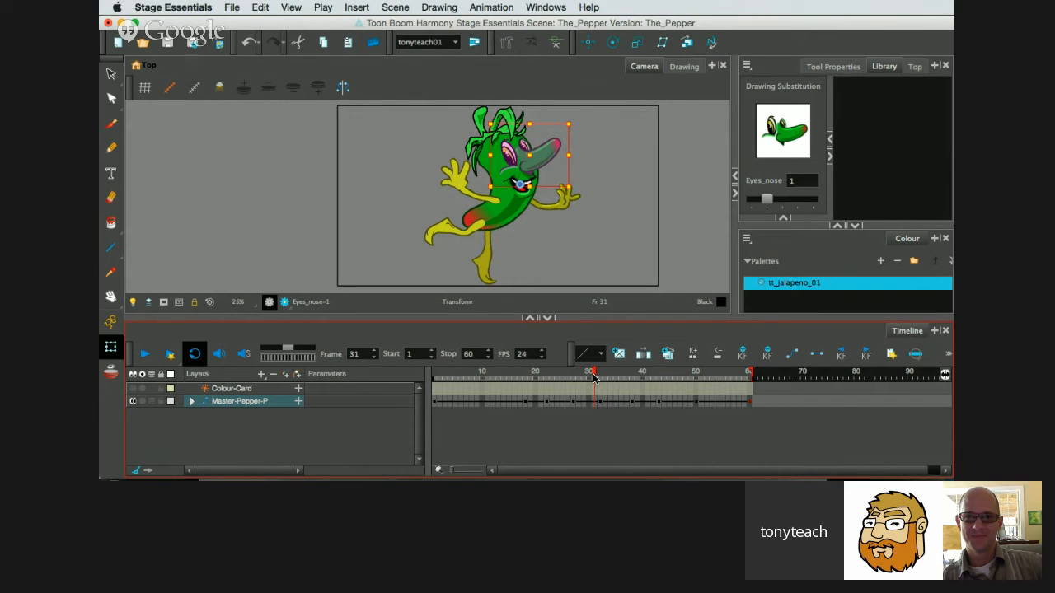
pyautogui.press('=')
pyautogui.moveTo(594, 377); pyautogui.dragTo(604, 376)
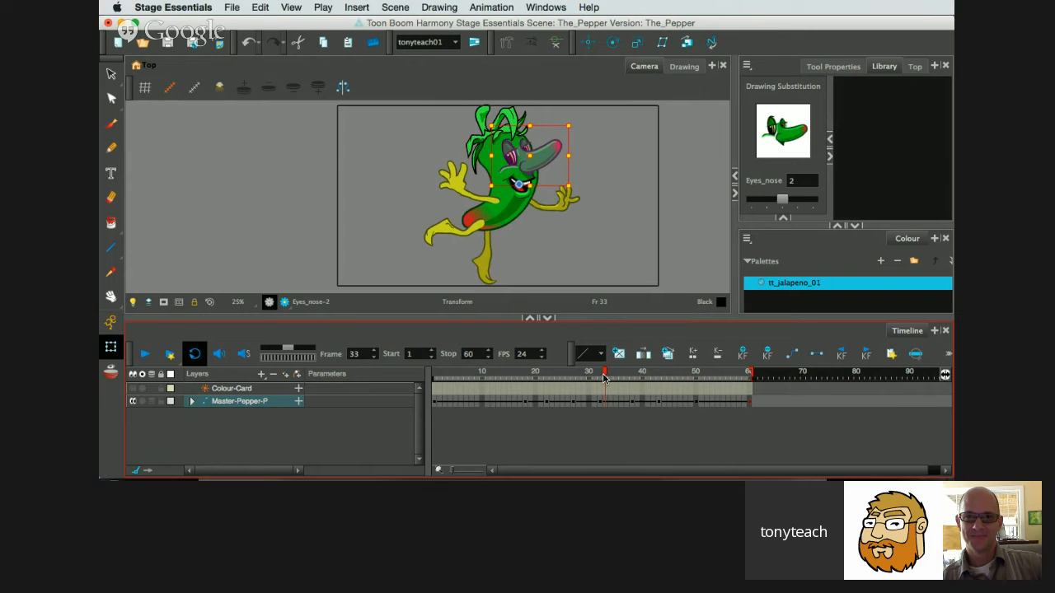
pyautogui.press('=')
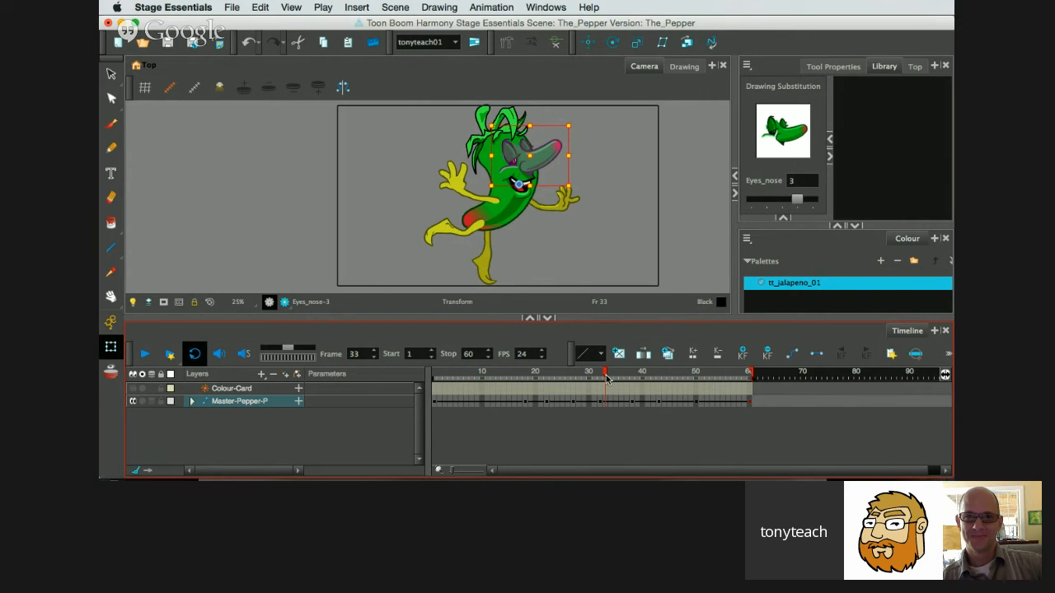
# Complete the blink by setting Eyes_nose to drawing 4 after frame 33, drawing 3 at frame 37 and drawing 1 at frame 39.
pyautogui.moveTo(607, 377); pyautogui.dragTo(627, 380)
pyautogui.press('=')
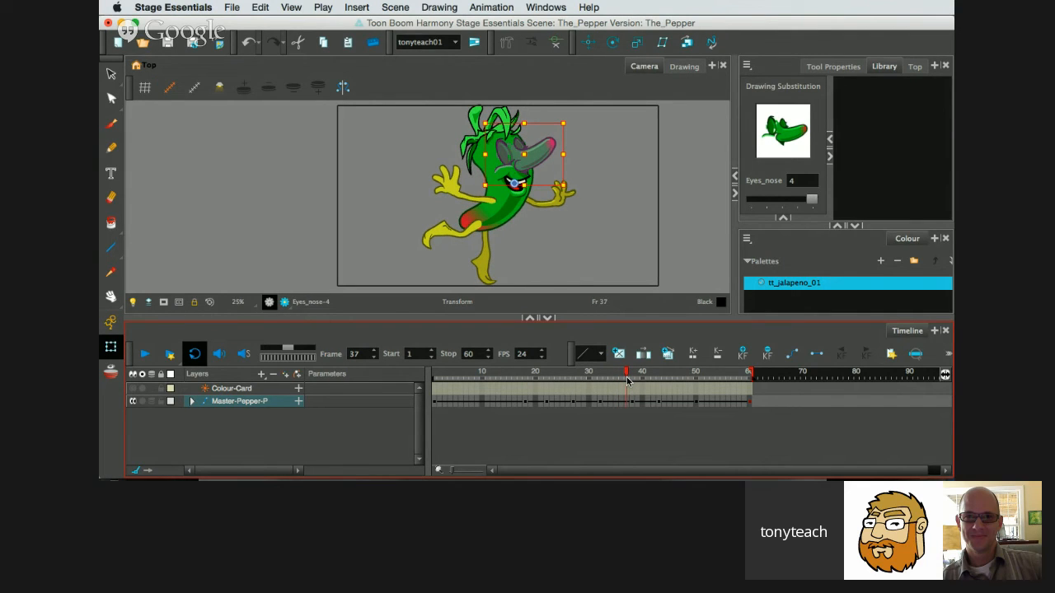
pyautogui.press('-')
pyautogui.moveTo(627, 379); pyautogui.dragTo(636, 380)
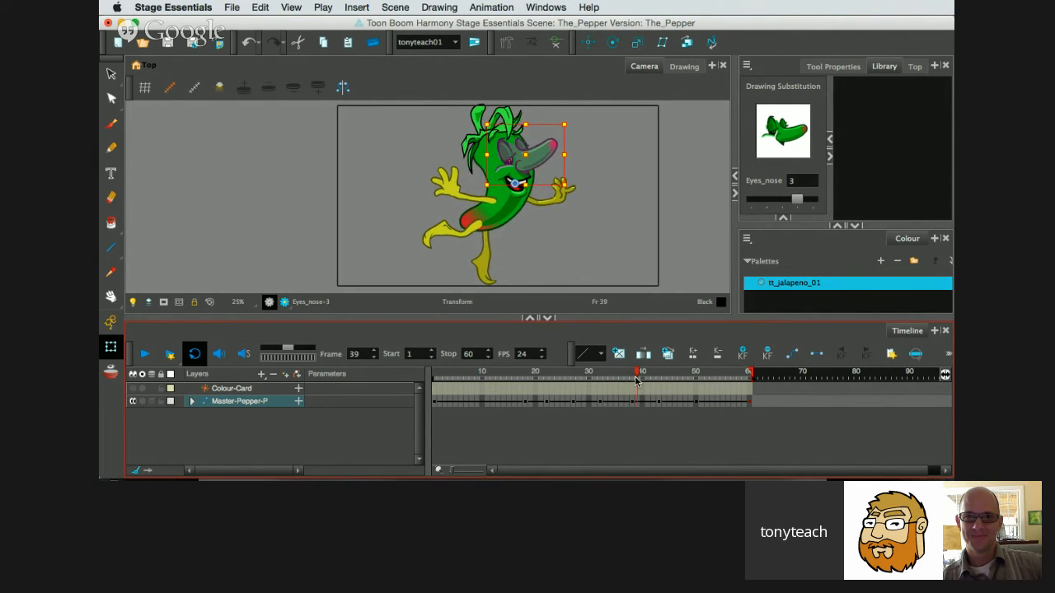
pyautogui.press('-')
pyautogui.press('-')
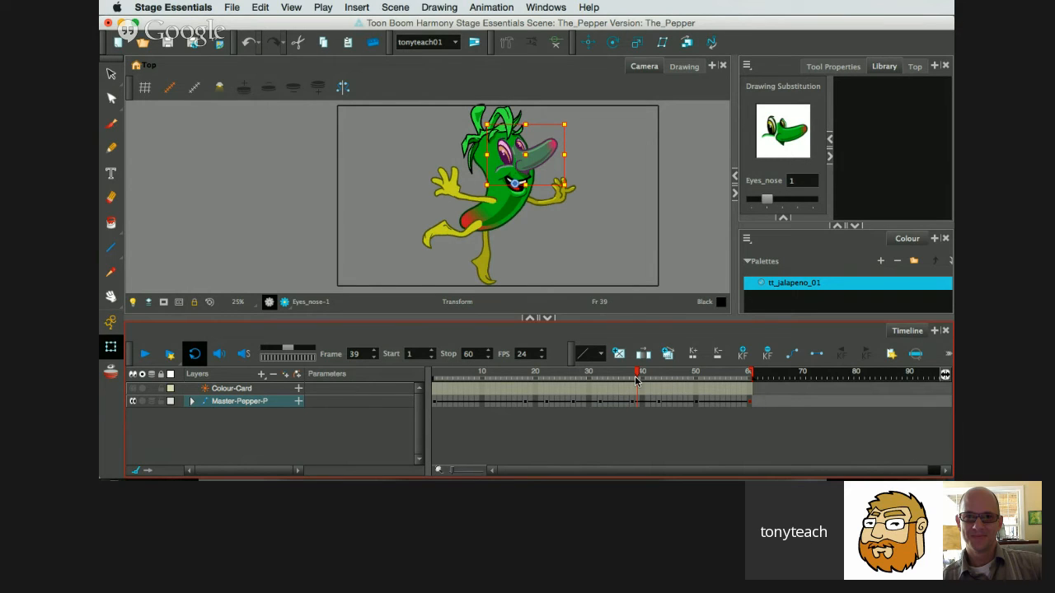
# Return to frame 30, expand the Master-Pepper-P hierarchy through Body-B and Face_KO, and select the Eyes_nose layer.
pyautogui.moveTo(636, 379); pyautogui.dragTo(589, 387)
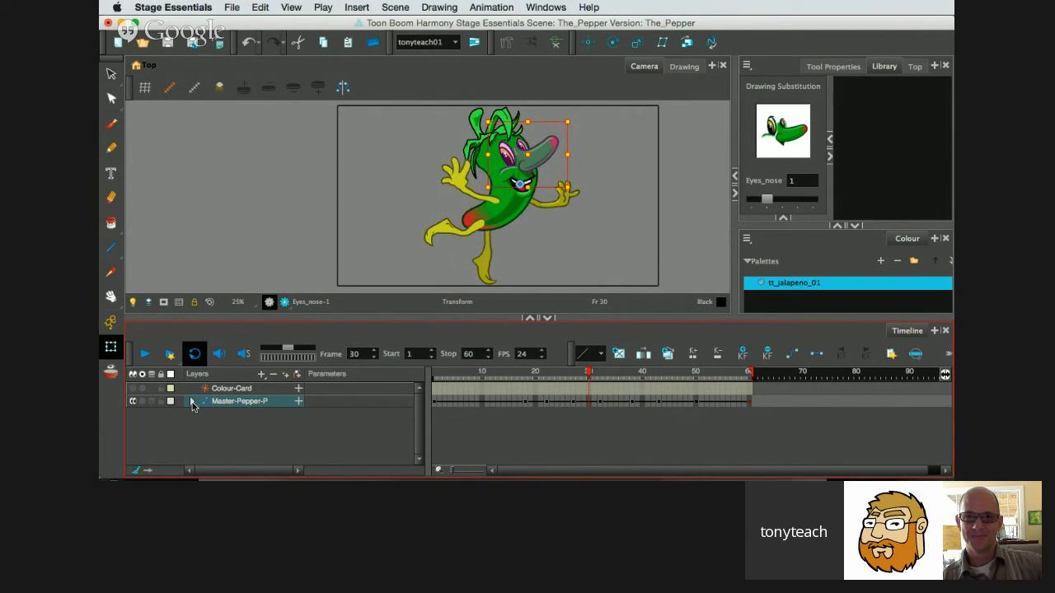
pyautogui.click(192, 403)
pyautogui.scroll(-1, 324, 421)
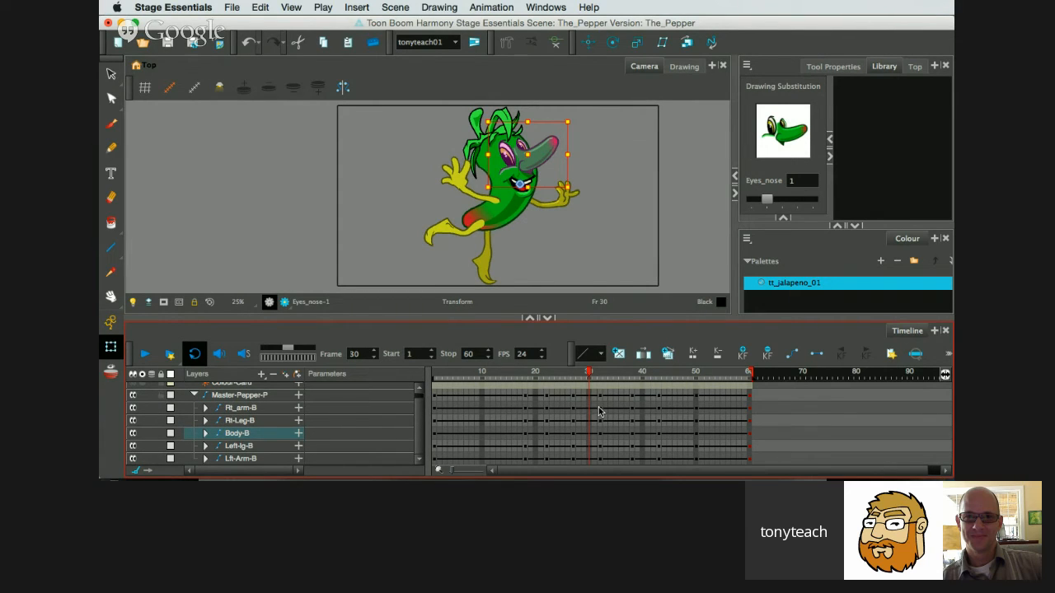
pyautogui.scroll(1, 603, 409)
pyautogui.scroll(-1, 604, 409)
pyautogui.click(207, 434)
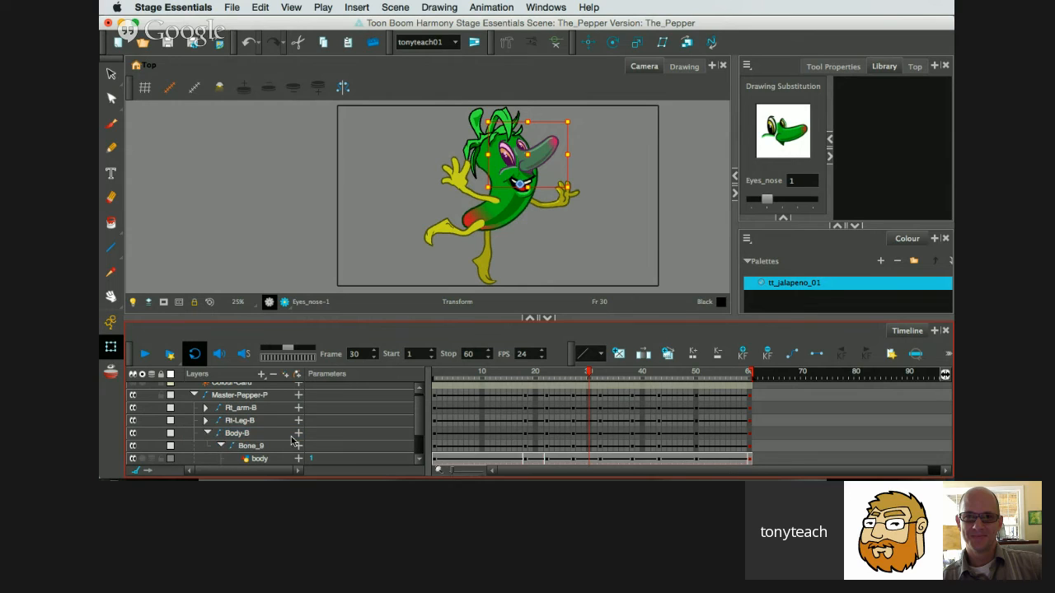
pyautogui.scroll(-2, 297, 442)
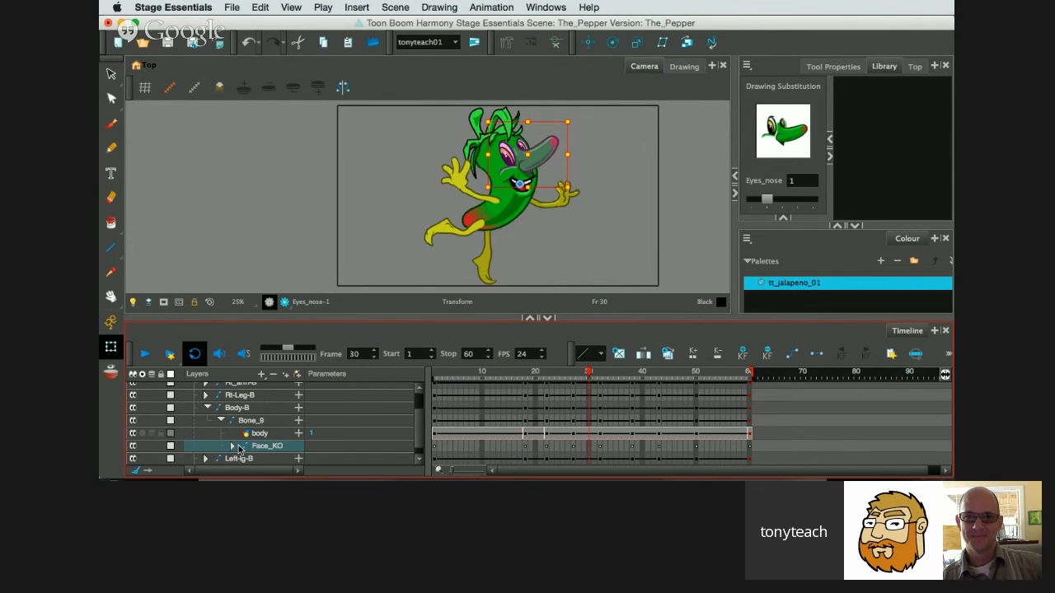
pyautogui.click(231, 446)
pyautogui.click(234, 445)
pyautogui.scroll(-3, 291, 445)
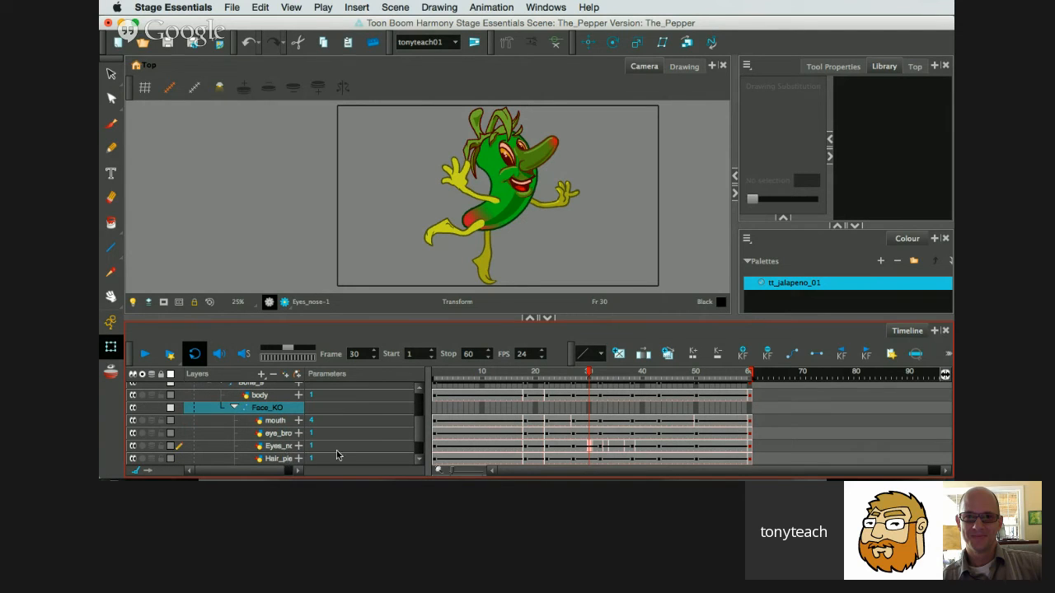
pyautogui.click(278, 446)
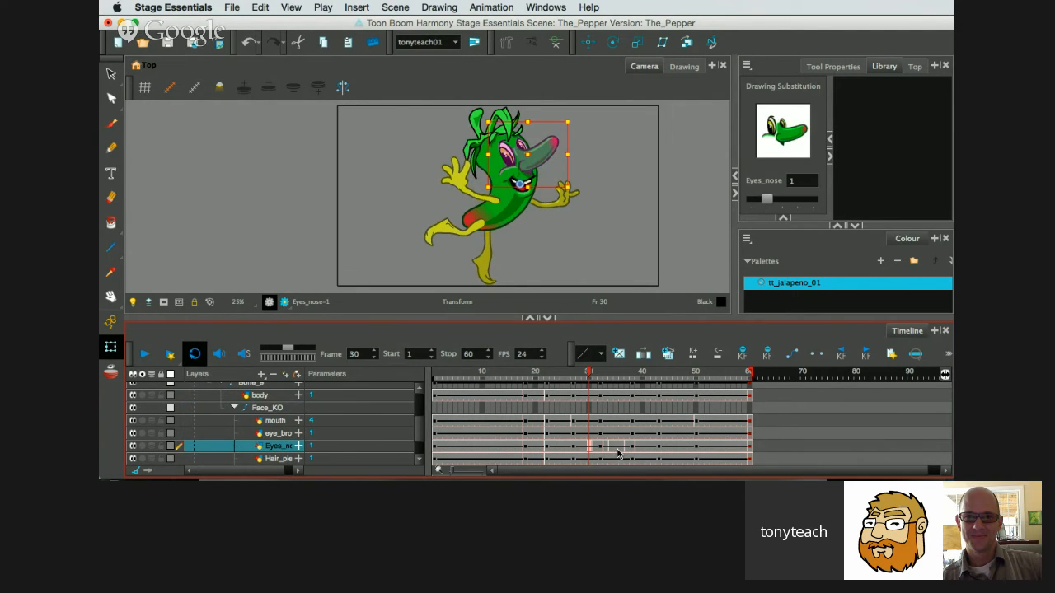
# Examine the blink's Eyes_nose drawing exposures up close in the timeline and scrub through them to frame 46.
pyautogui.scroll(1, 614, 453)
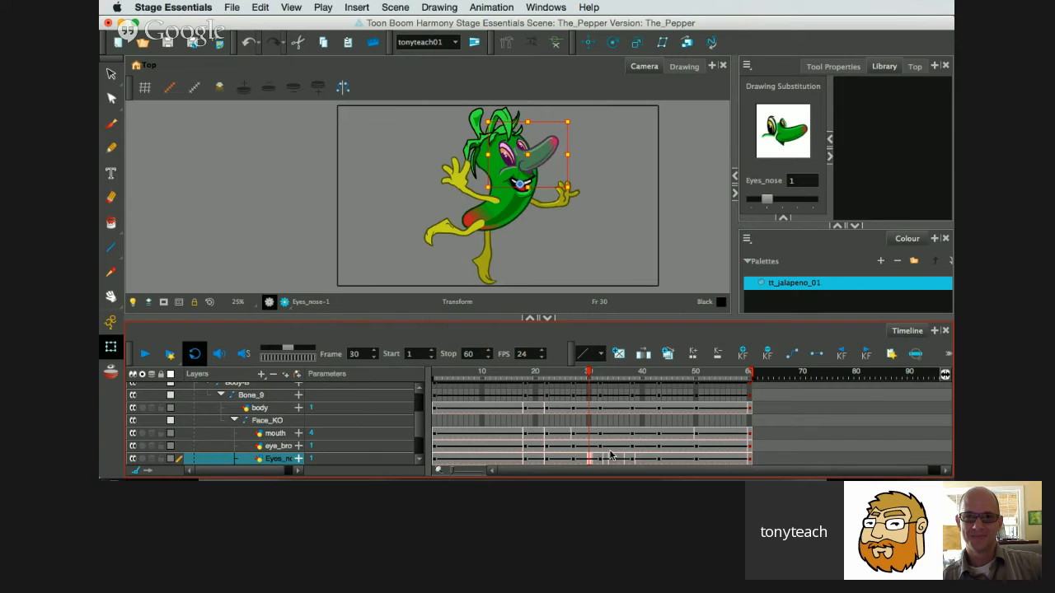
pyautogui.scroll(-2, 610, 454)
pyautogui.click(453, 472)
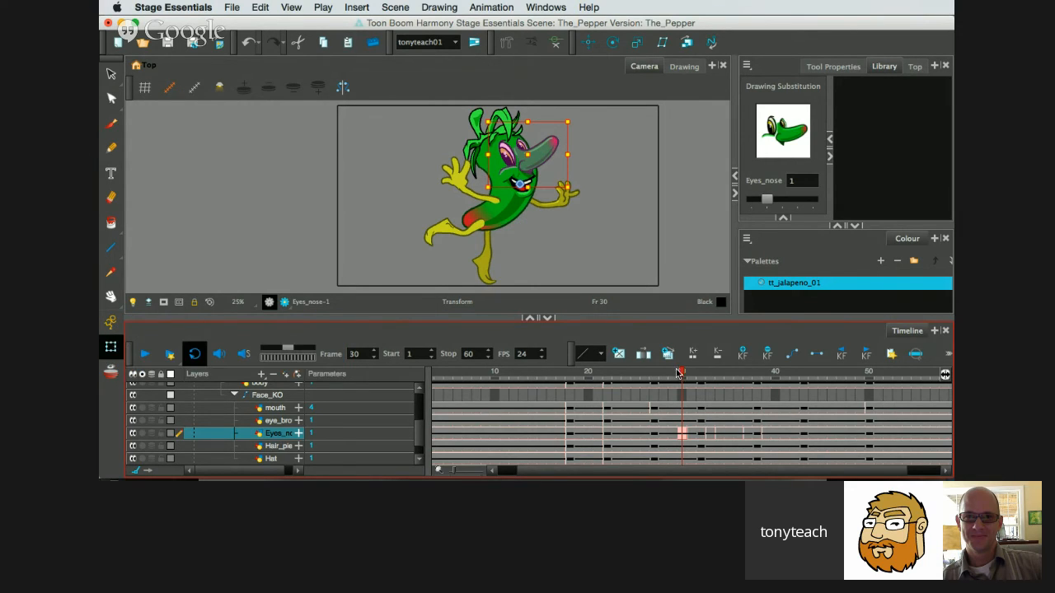
pyautogui.moveTo(677, 373); pyautogui.dragTo(857, 409)
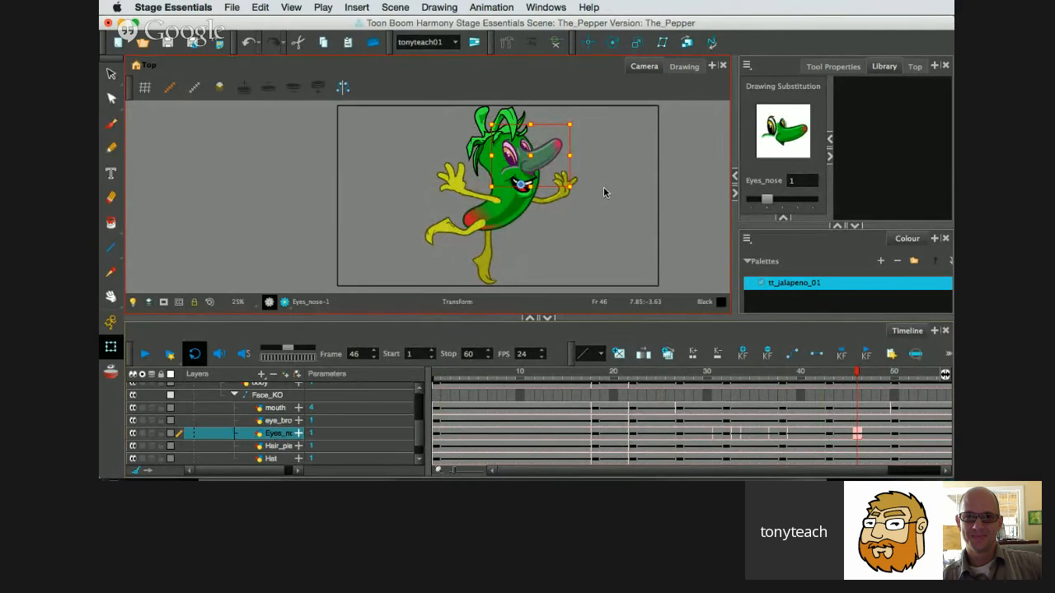
pyautogui.scroll(-1, 603, 192)
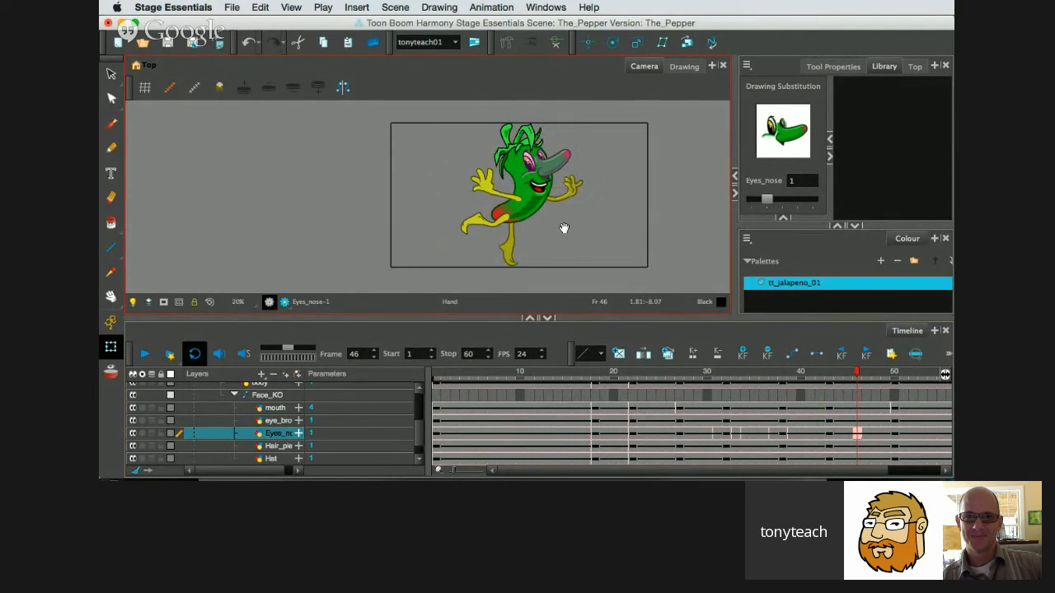
pyautogui.moveTo(564, 230); pyautogui.dragTo(508, 238)
pyautogui.scroll(-1, 511, 229)
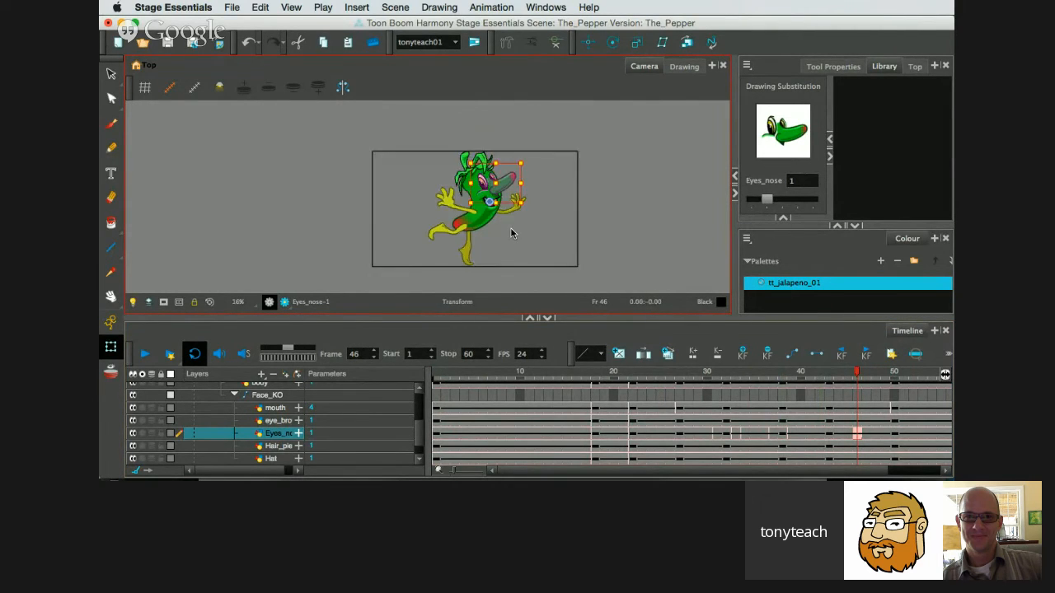
pyautogui.scroll(2, 510, 226)
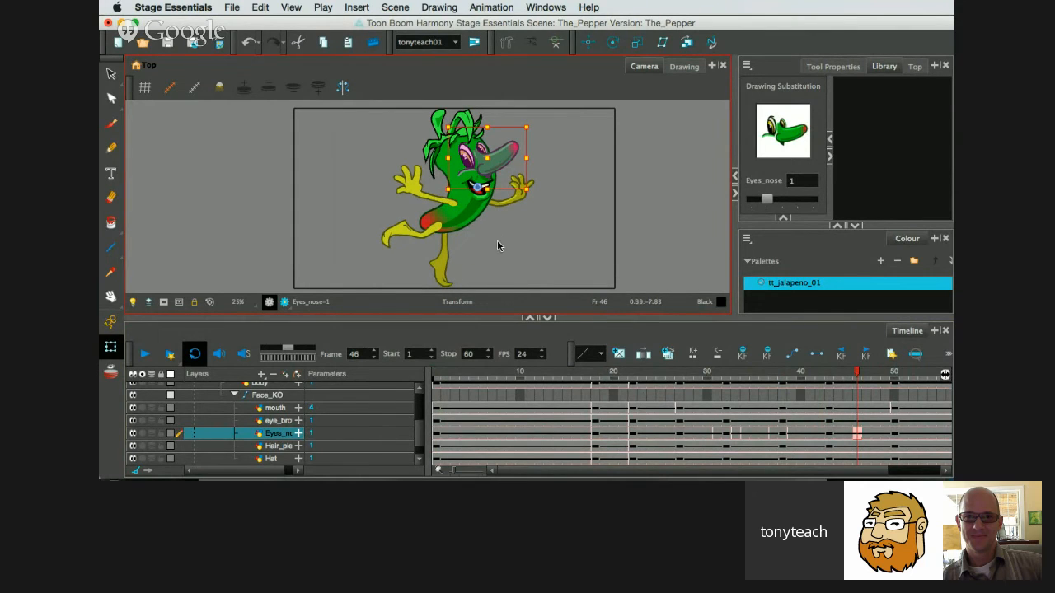
# Switch to Google Chrome, move the Hangouts window aside and open the Google+ page for the Toon Boom Harmony rigging event.
pyautogui.moveTo(341, 476)
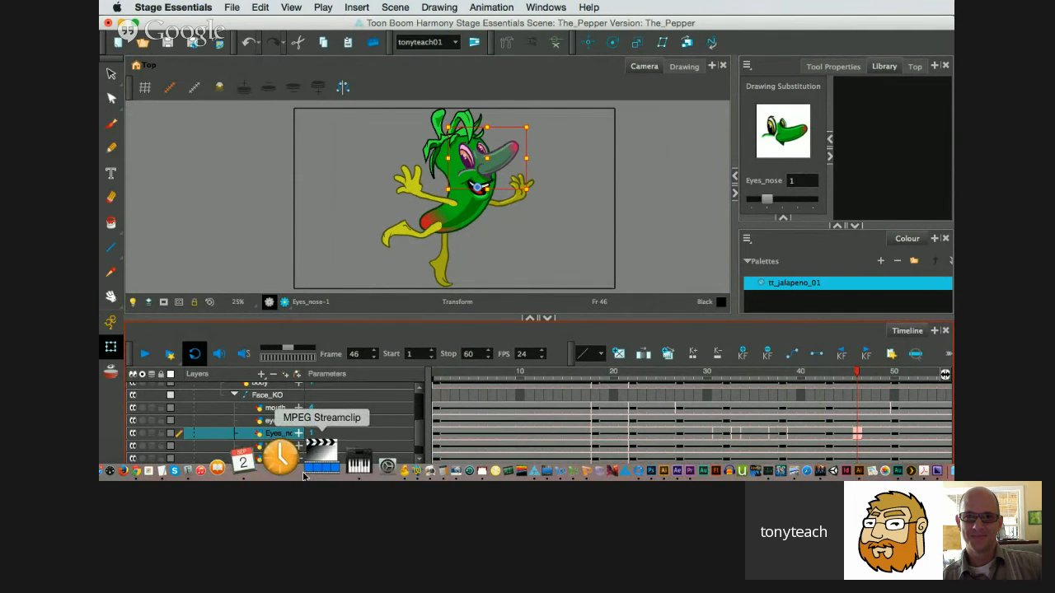
pyautogui.press('F16')
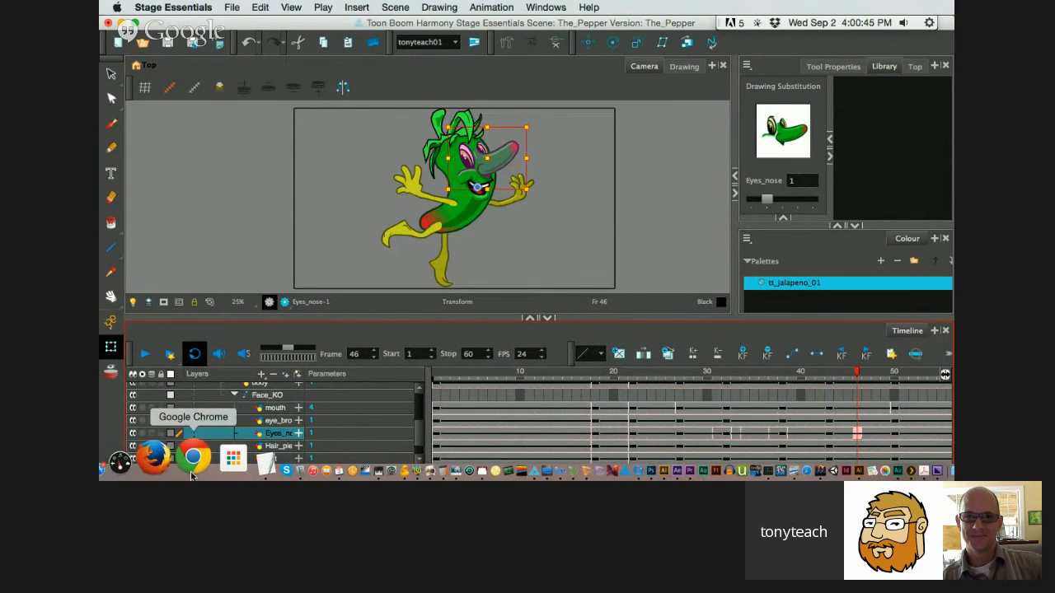
pyautogui.click(191, 474)
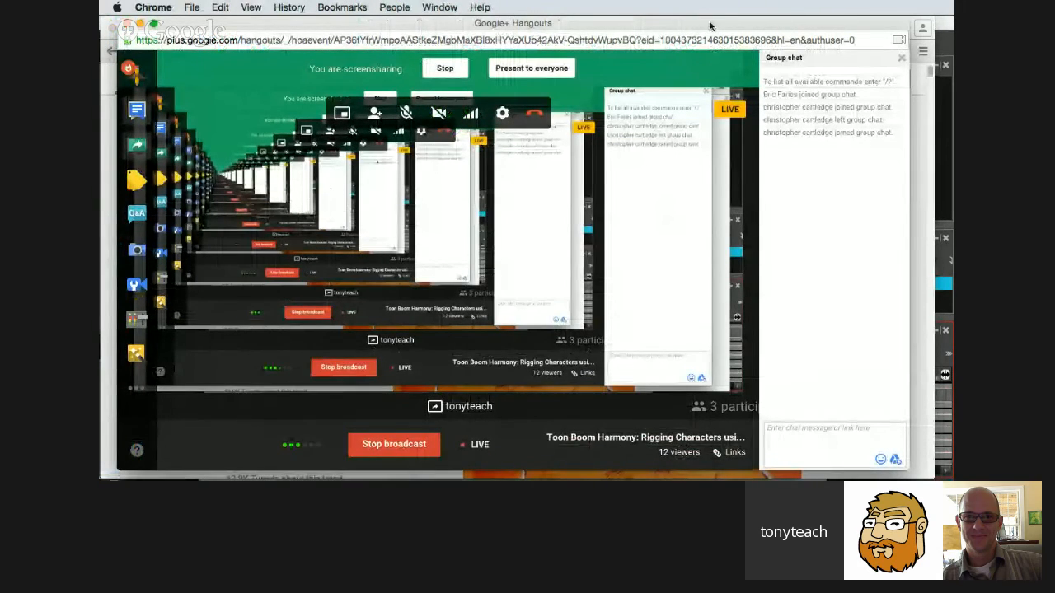
pyautogui.moveTo(708, 24); pyautogui.dragTo(777, 39)
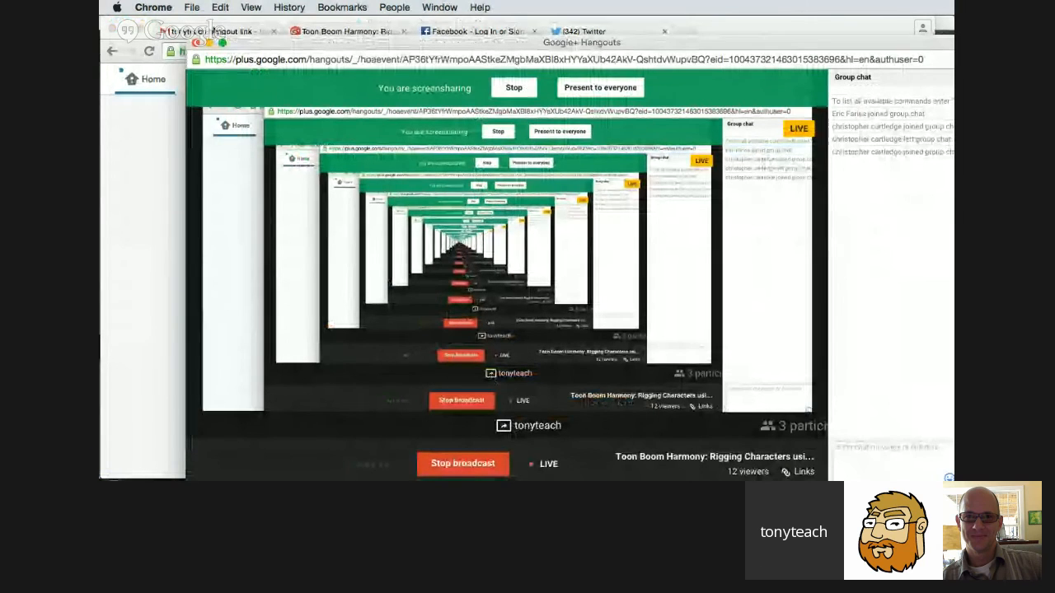
pyautogui.click(213, 31)
pyautogui.click(214, 31)
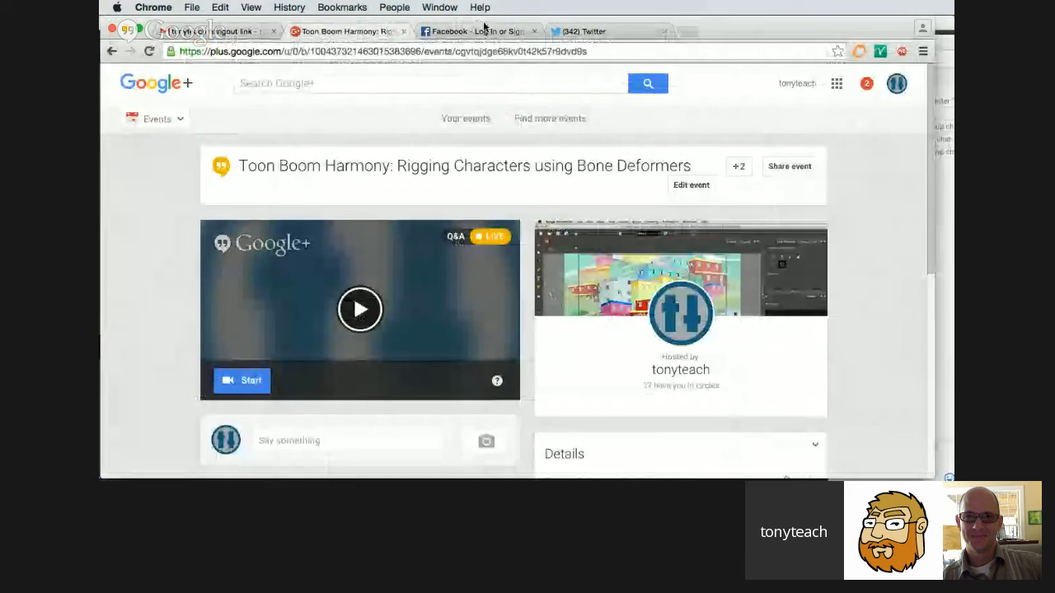
pyautogui.click(346, 31)
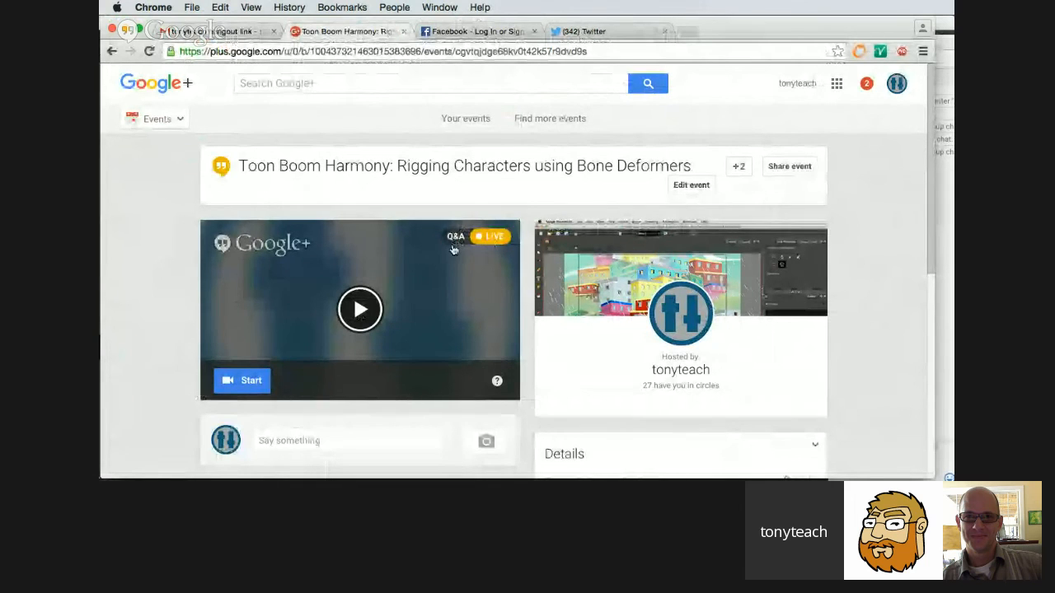
# Check the event's details and its Q&A view, and close the event page.
pyautogui.scroll(-1, 436, 325)
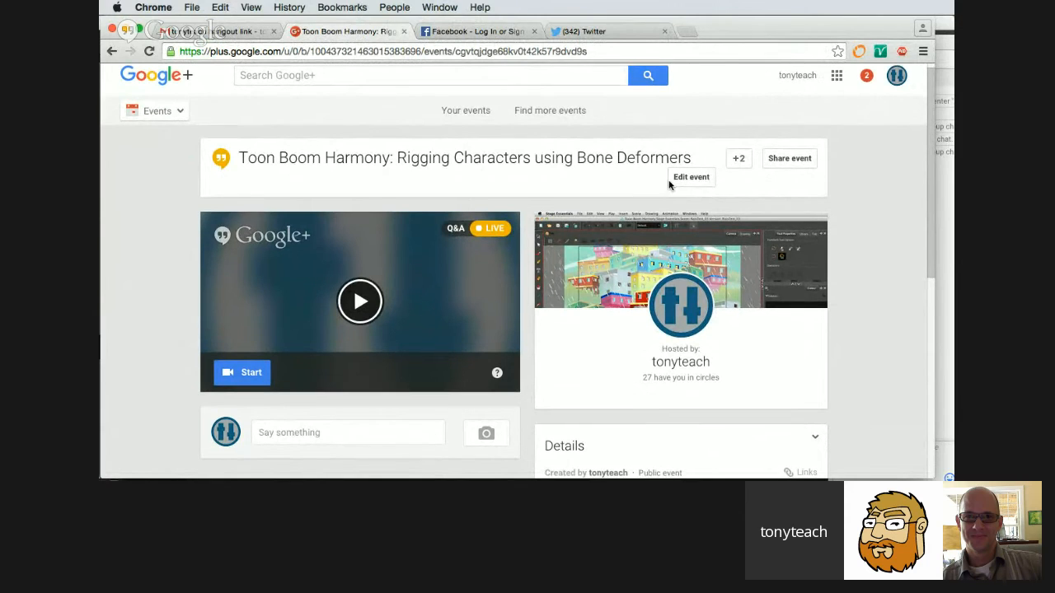
pyautogui.scroll(-3, 664, 189)
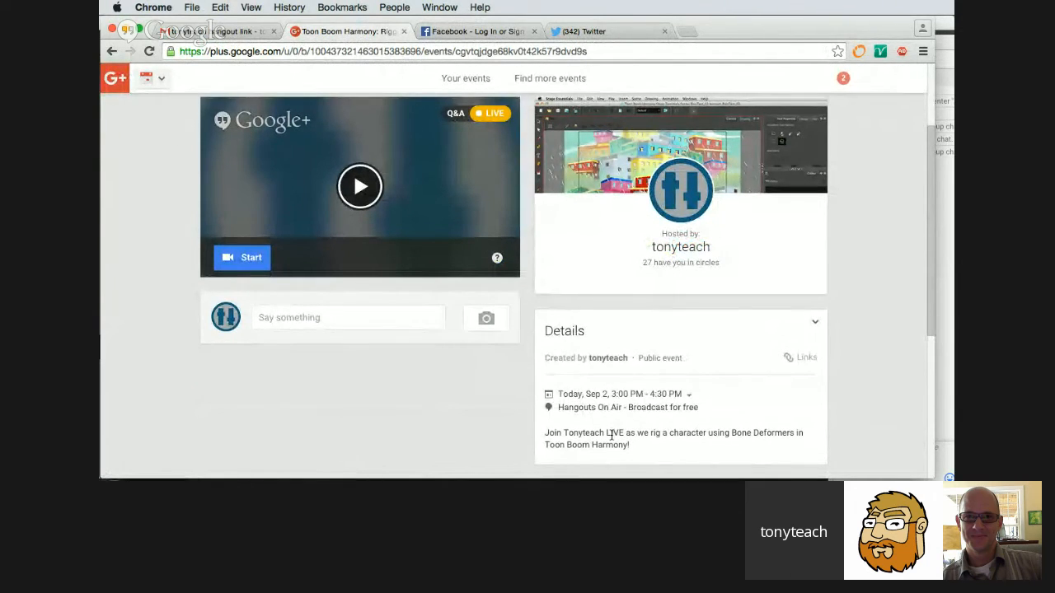
pyautogui.scroll(1, 427, 386)
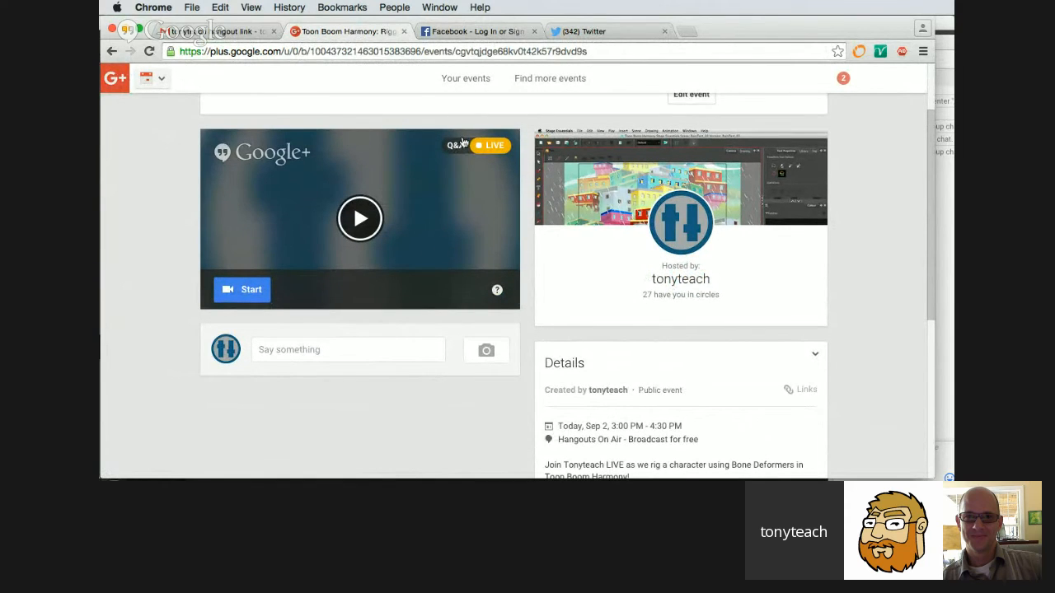
pyautogui.click(459, 146)
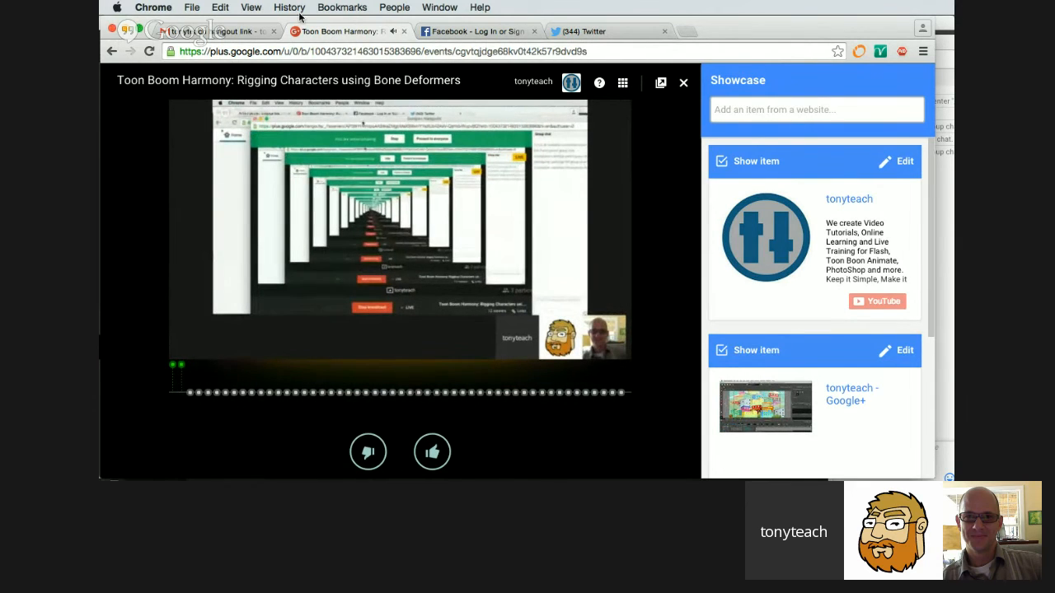
pyautogui.moveTo(289, 23); pyautogui.dragTo(559, 59)
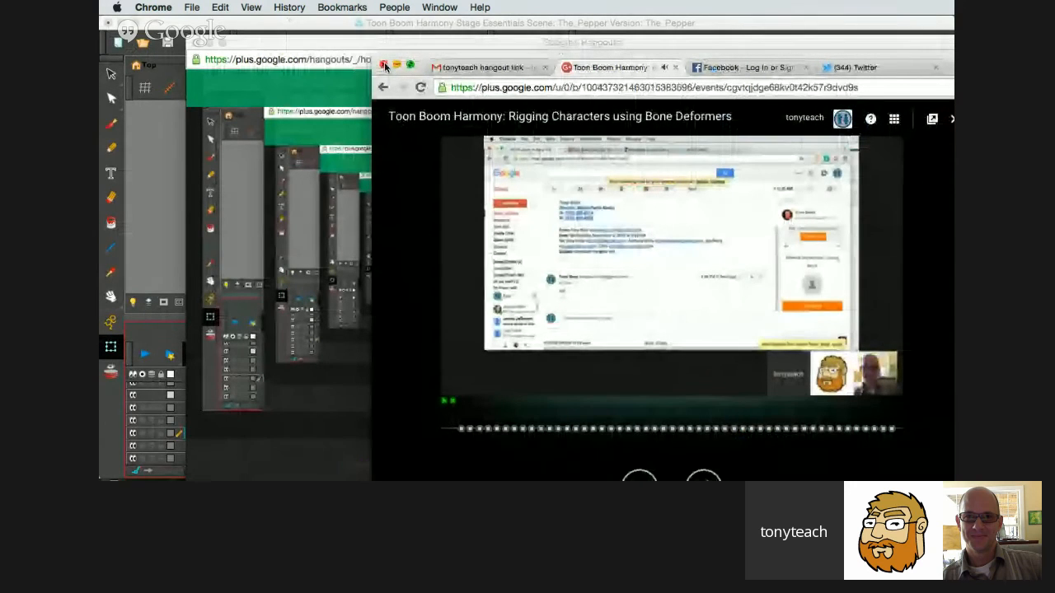
pyautogui.click(674, 68)
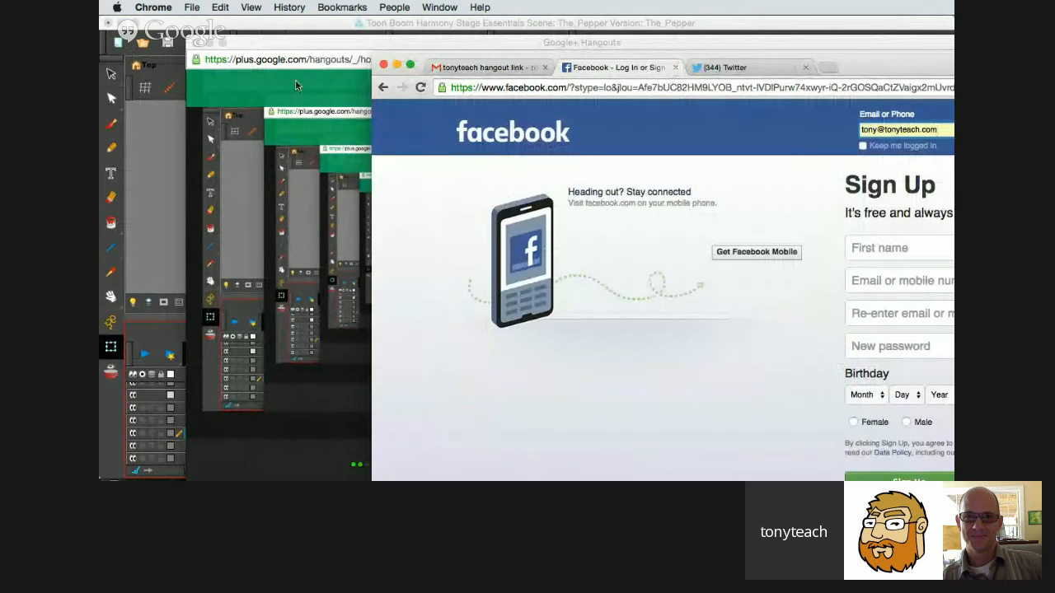
# Switch back to Harmony, collapse the Master-Pepper-P hierarchy and fit the whole 60-frame range in the timeline.
pyautogui.click(363, 58)
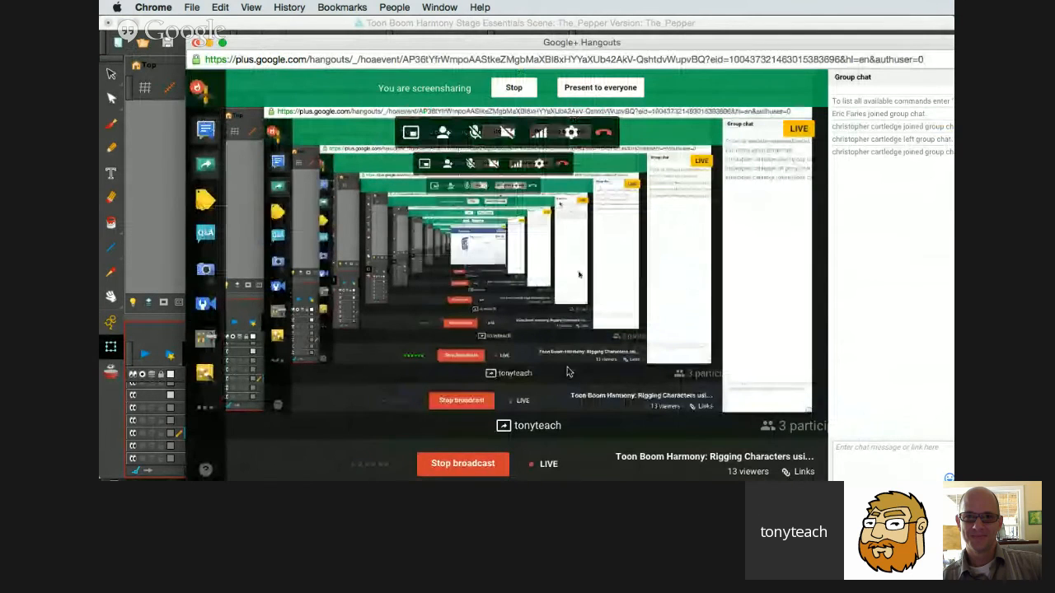
pyautogui.click(137, 254)
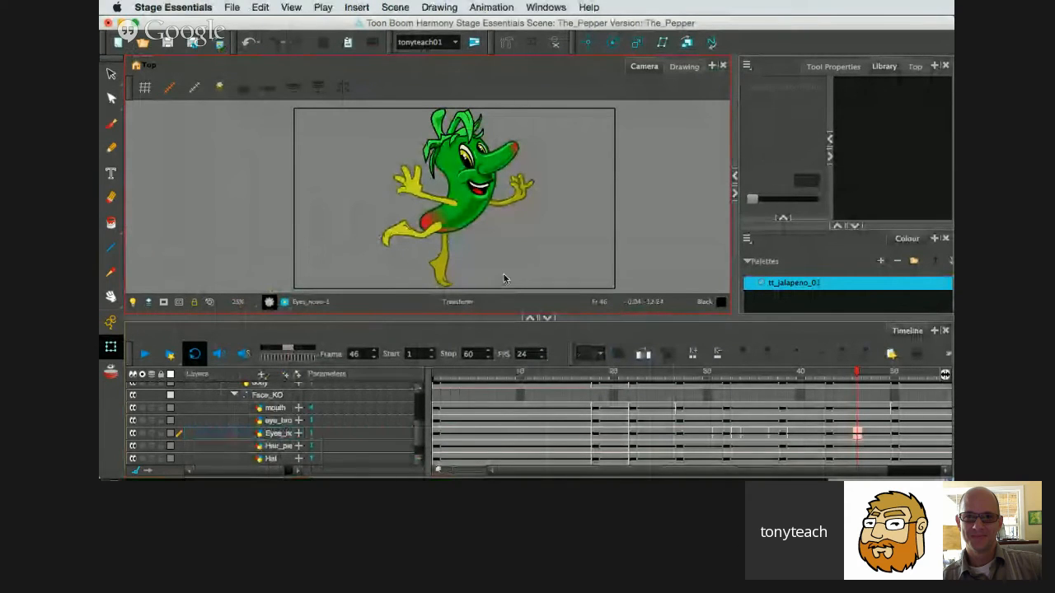
pyautogui.click(626, 329)
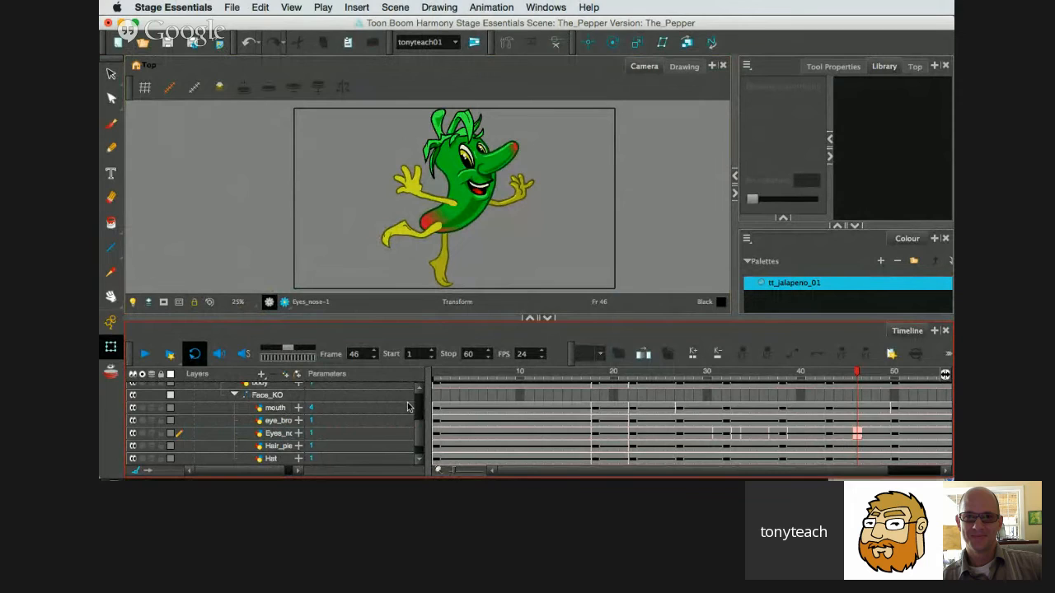
pyautogui.scroll(10, 407, 402)
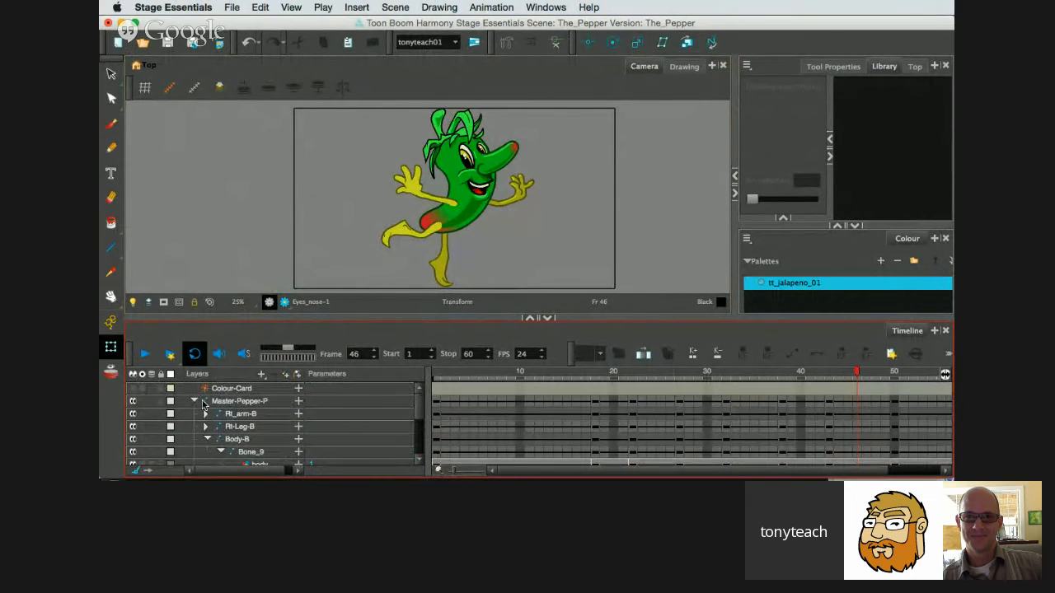
pyautogui.click(192, 401)
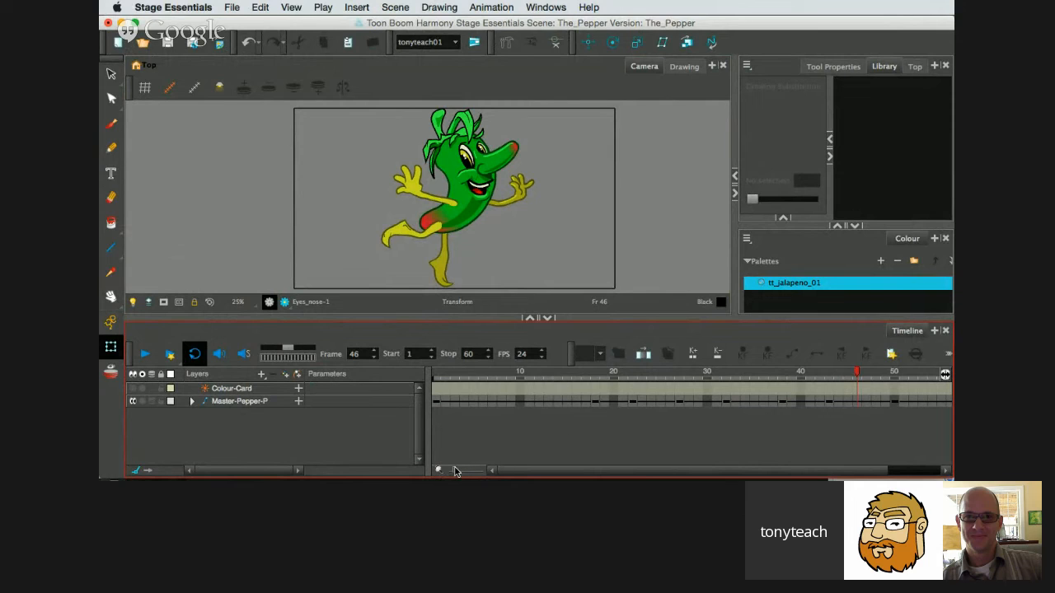
pyautogui.moveTo(456, 471); pyautogui.dragTo(452, 471)
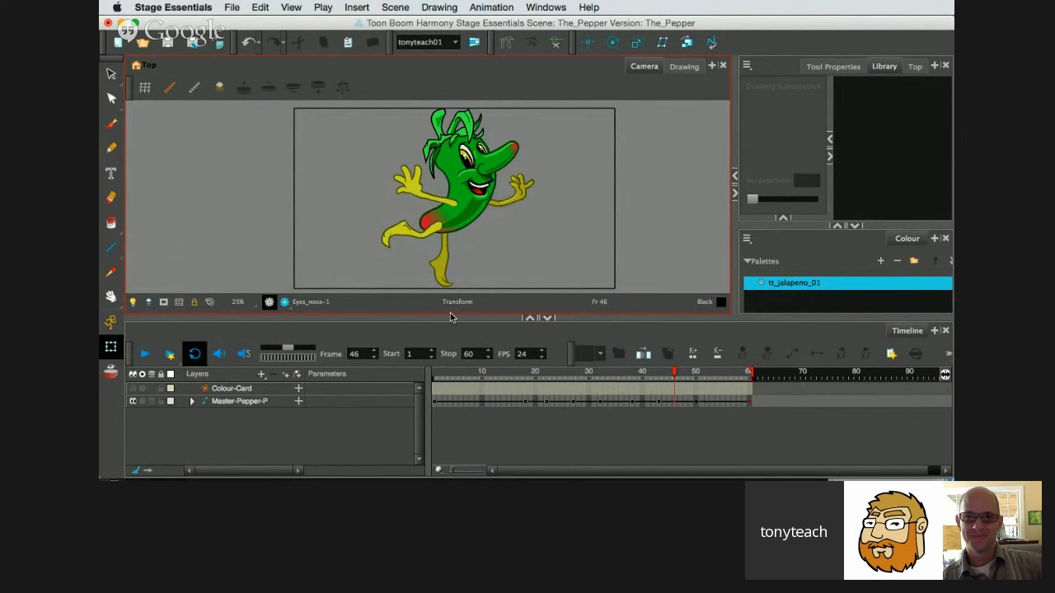
# Enlarge the Camera view above the timeline, frame the pepper at 32% zoom and show the Tool Properties.
pyautogui.moveTo(450, 318); pyautogui.dragTo(447, 331)
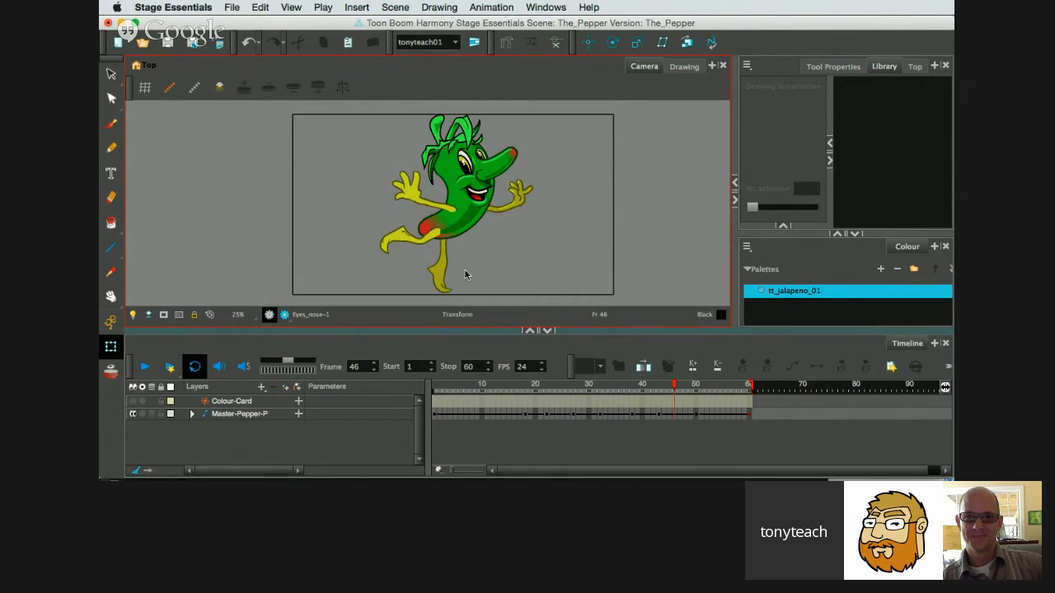
pyautogui.scroll(2, 466, 259)
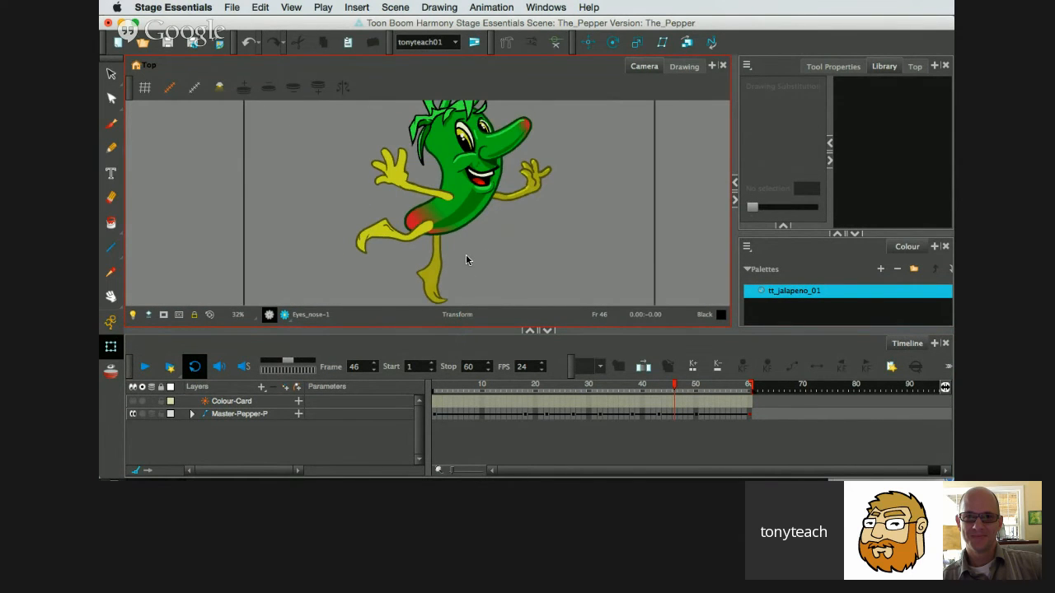
pyautogui.click(840, 154)
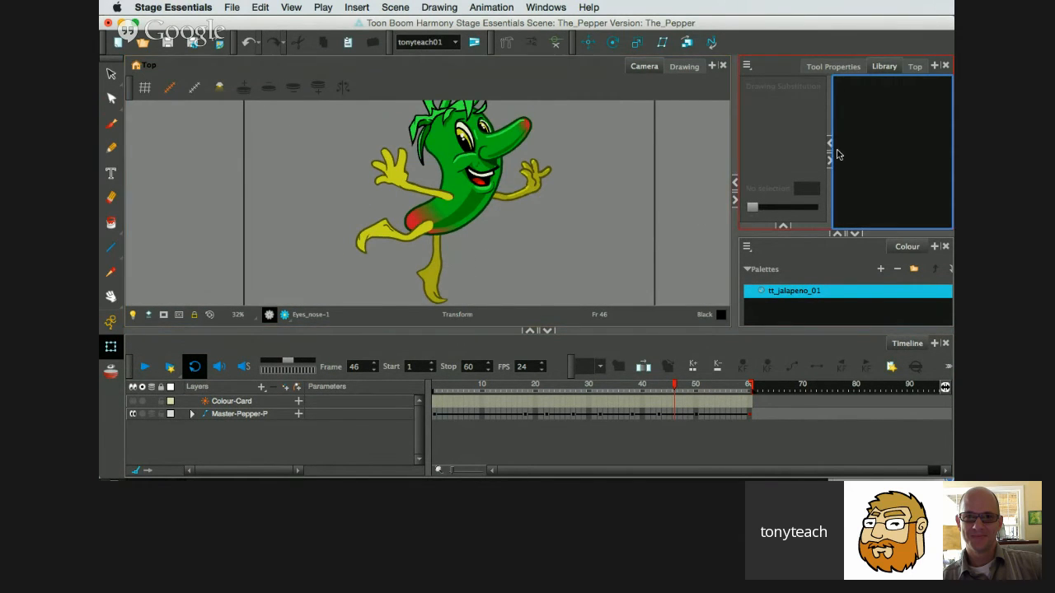
pyautogui.click(830, 67)
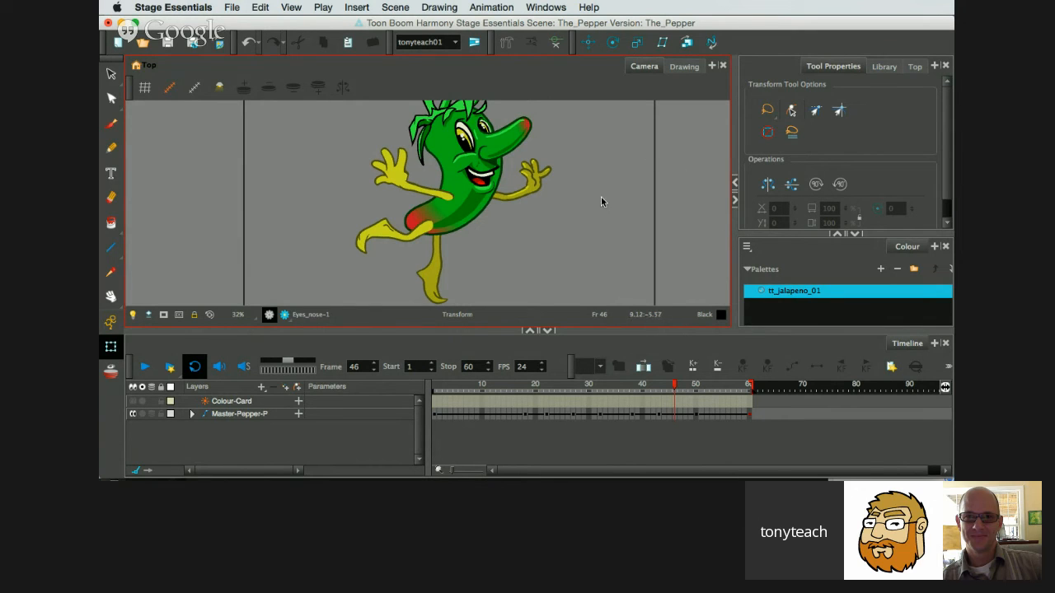
pyautogui.press('space')
pyautogui.moveTo(537, 225); pyautogui.dragTo(531, 243)
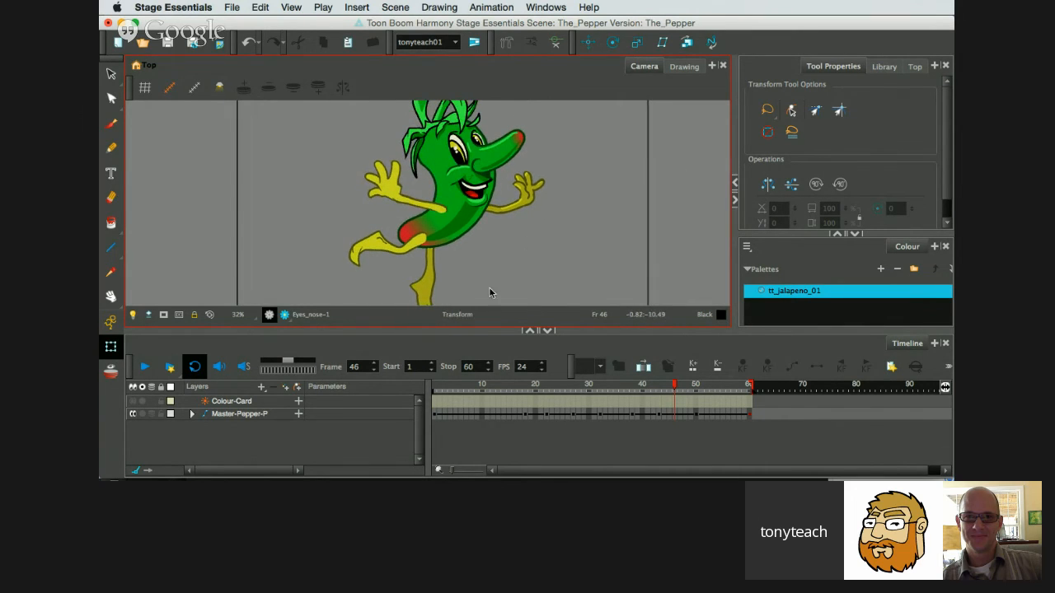
pyautogui.moveTo(459, 329); pyautogui.dragTo(459, 344)
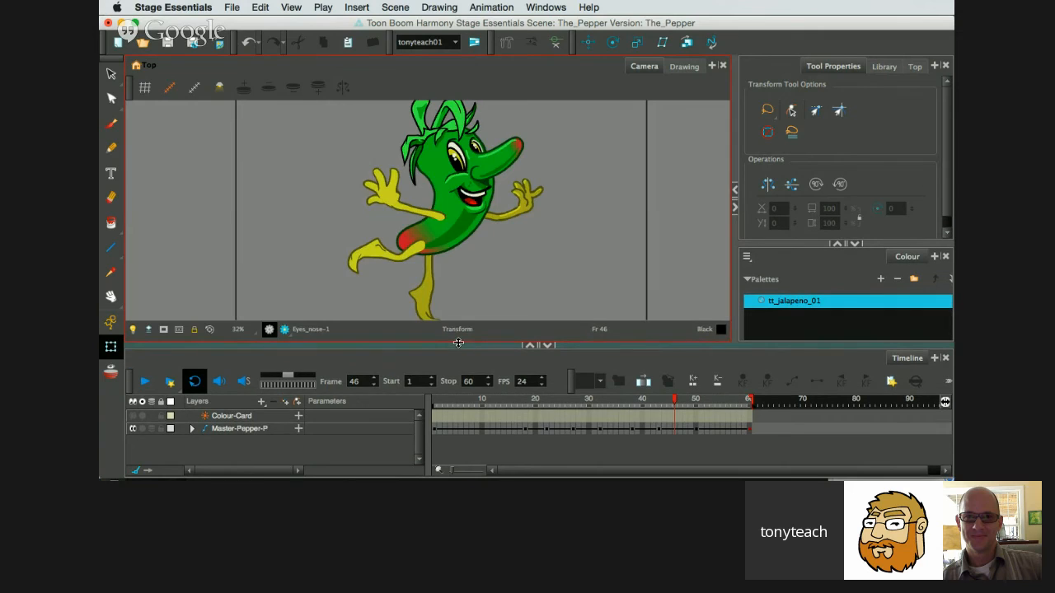
pyautogui.scroll(-1, 467, 238)
pyautogui.press('space')
pyautogui.moveTo(466, 236); pyautogui.dragTo(467, 239)
pyautogui.scroll(1, 468, 233)
pyautogui.press('space')
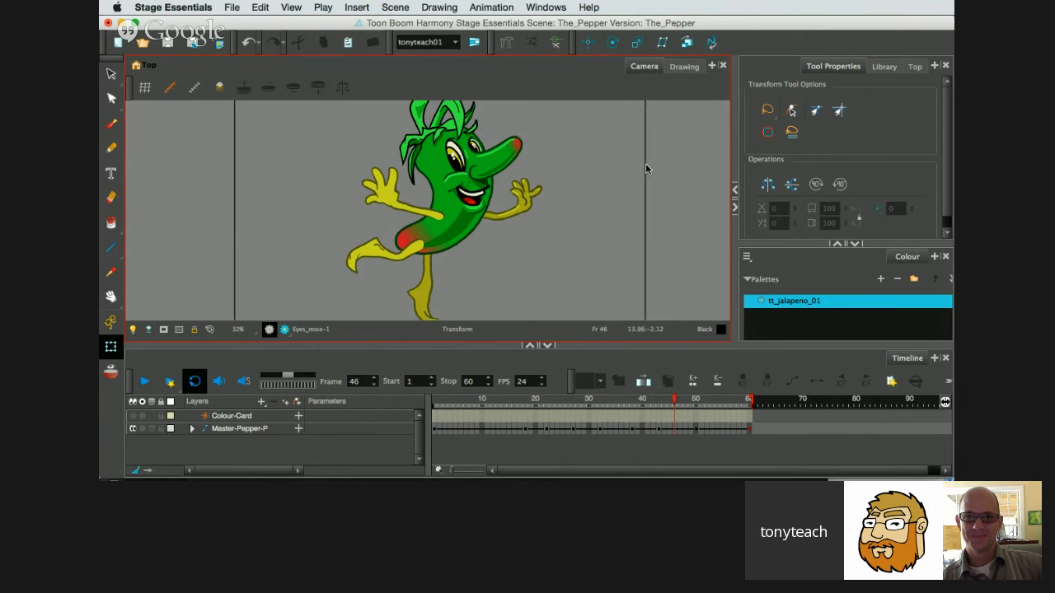
# Return to frame 1 of the animation and reframe the standing pepper in the Camera view.
pyautogui.moveTo(674, 408); pyautogui.dragTo(434, 421)
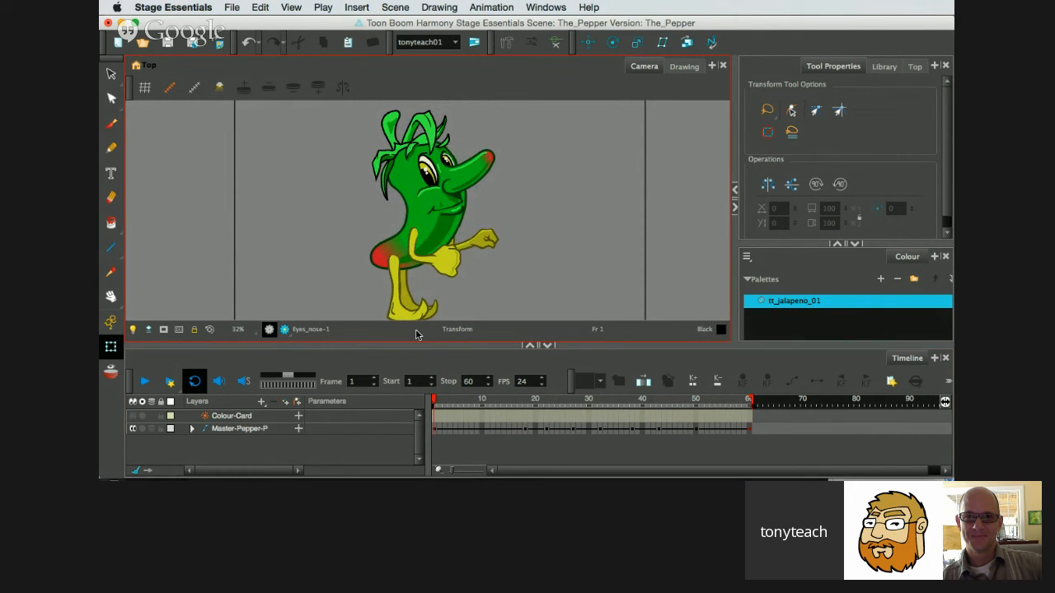
pyautogui.press('space')
pyautogui.moveTo(454, 265); pyautogui.dragTo(454, 259)
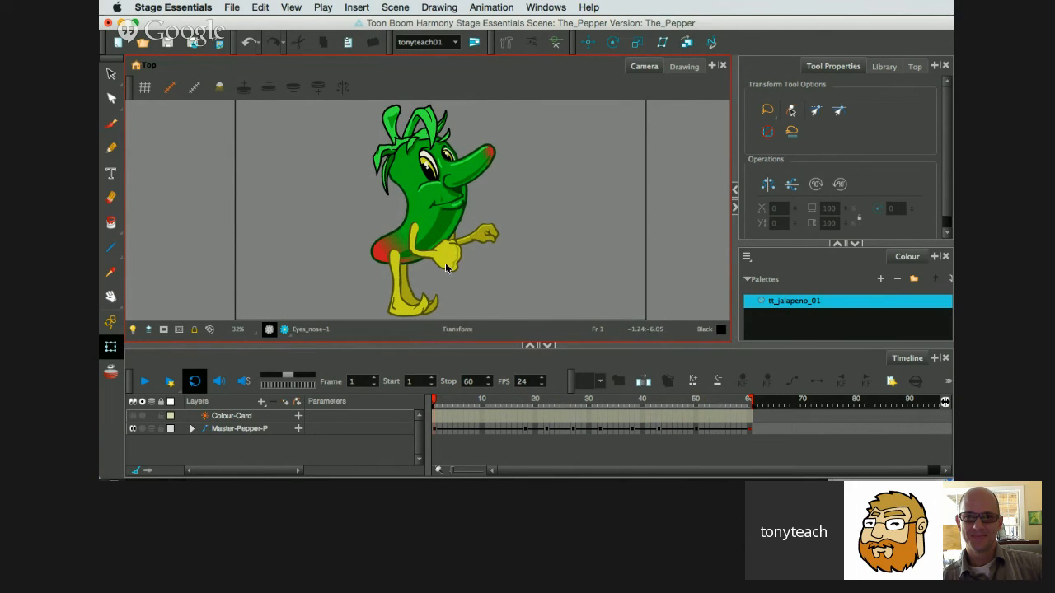
# Review the scene's file commands and the list of recently opened scenes, with the Select tool active.
pyautogui.click(242, 7)
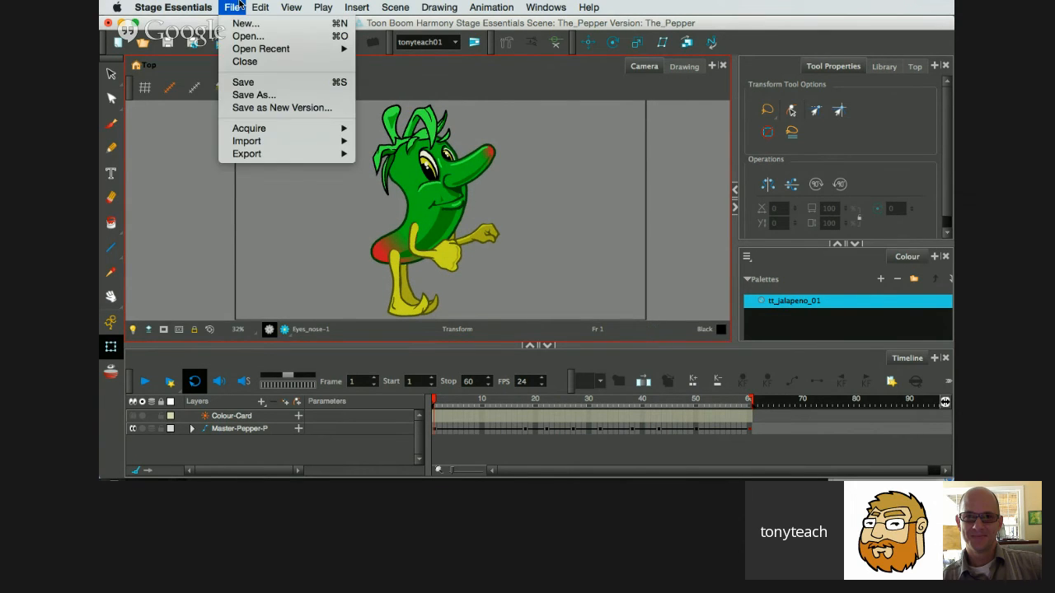
pyautogui.click(239, 7)
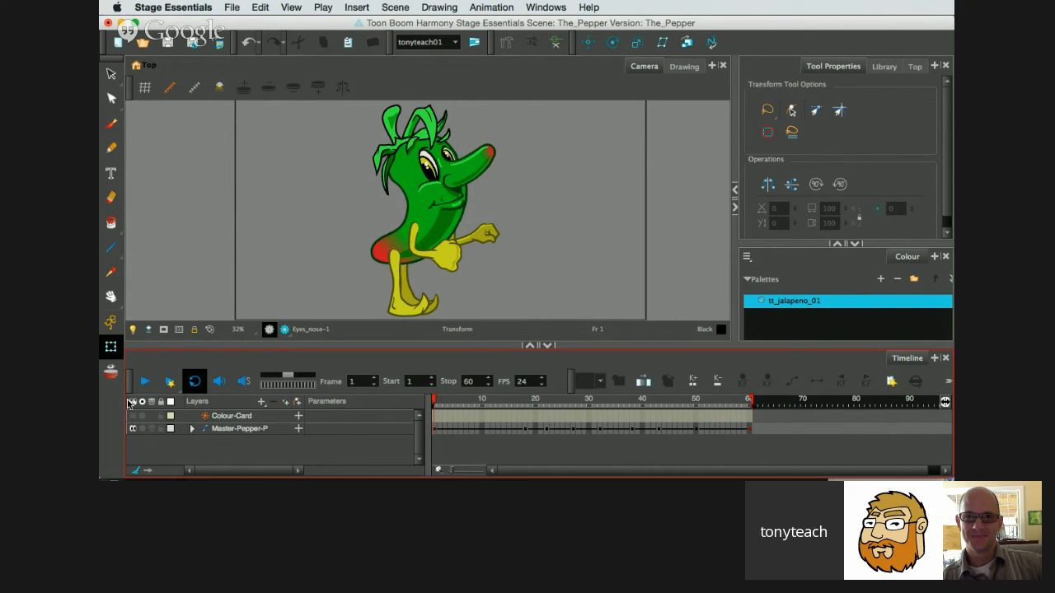
pyautogui.click(112, 74)
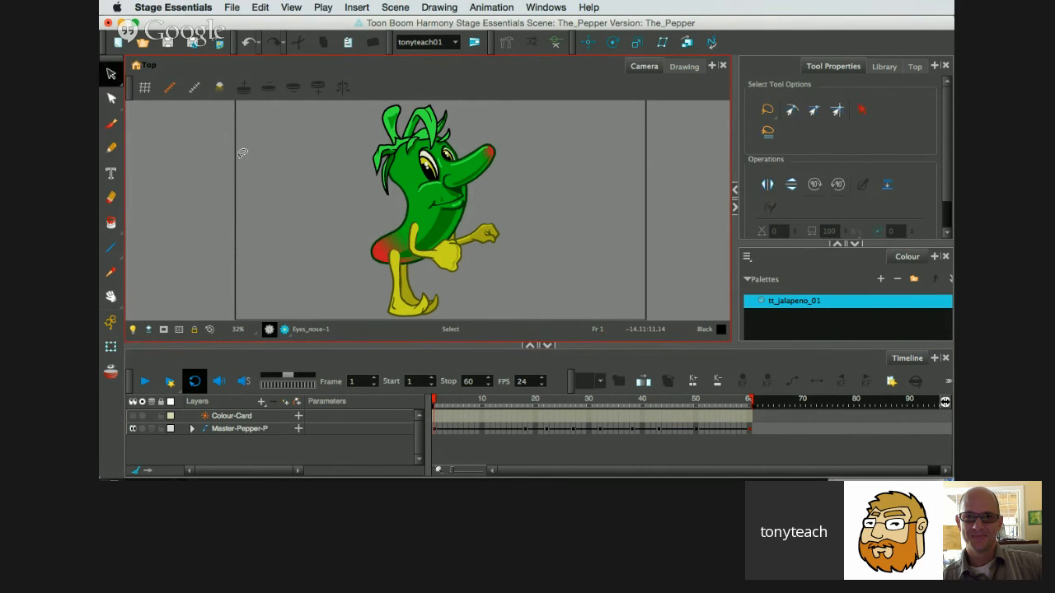
pyautogui.click(236, 7)
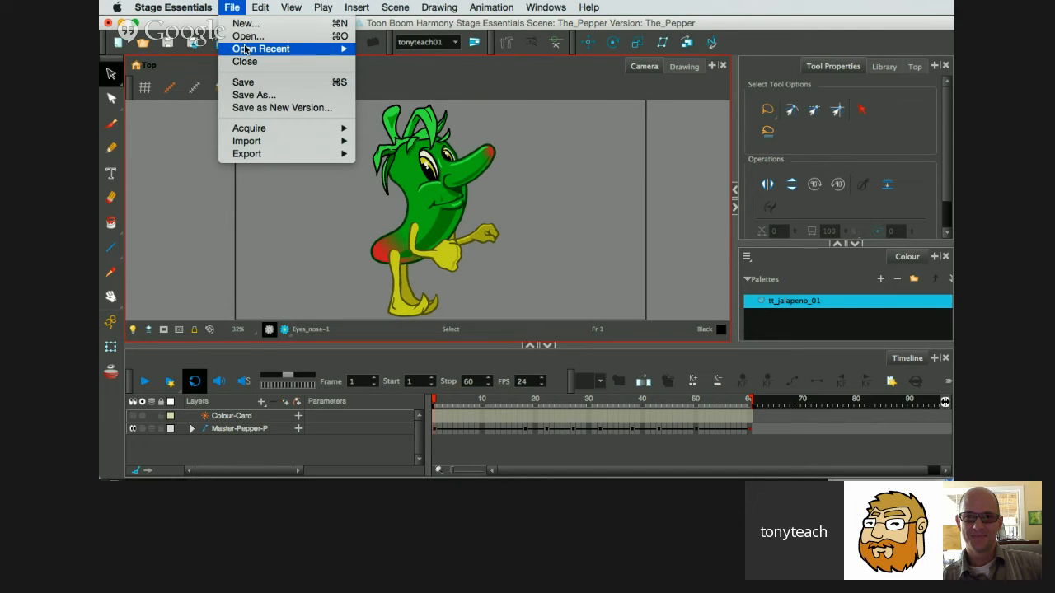
pyautogui.moveTo(313, 52)
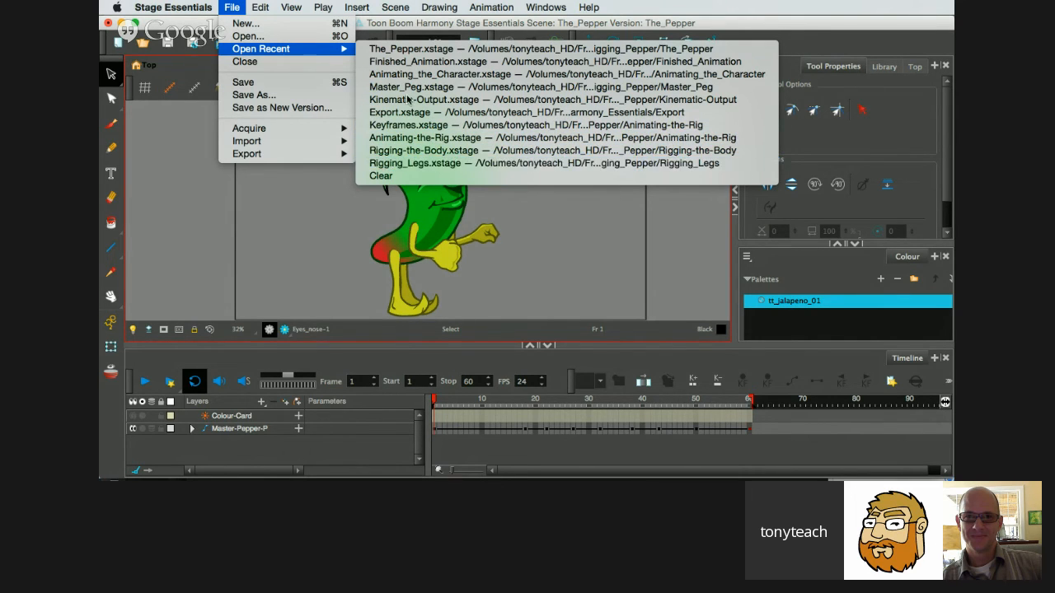
pyautogui.click(322, 7)
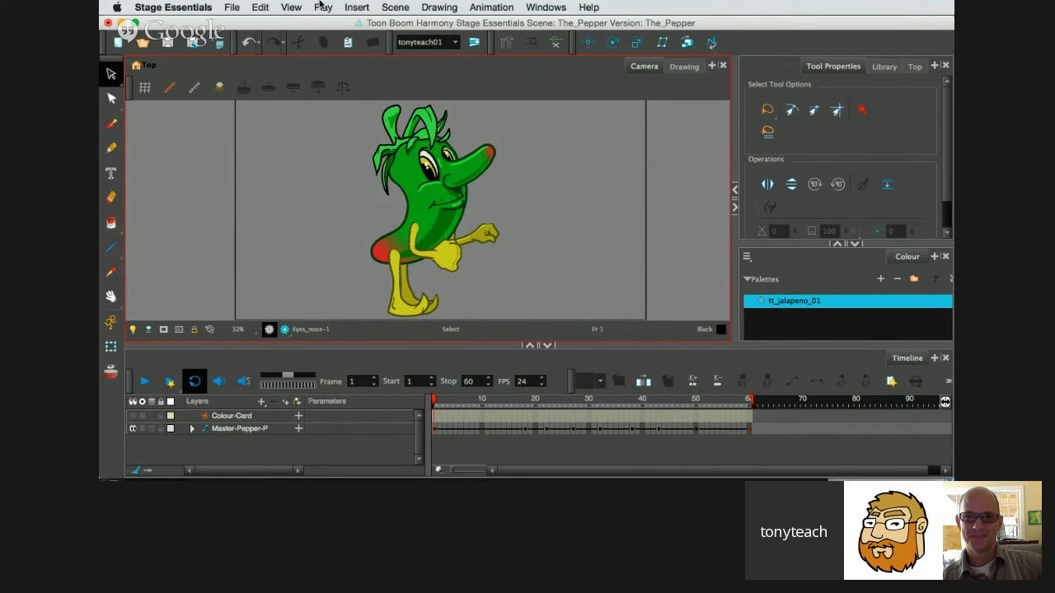
pyautogui.click(190, 7)
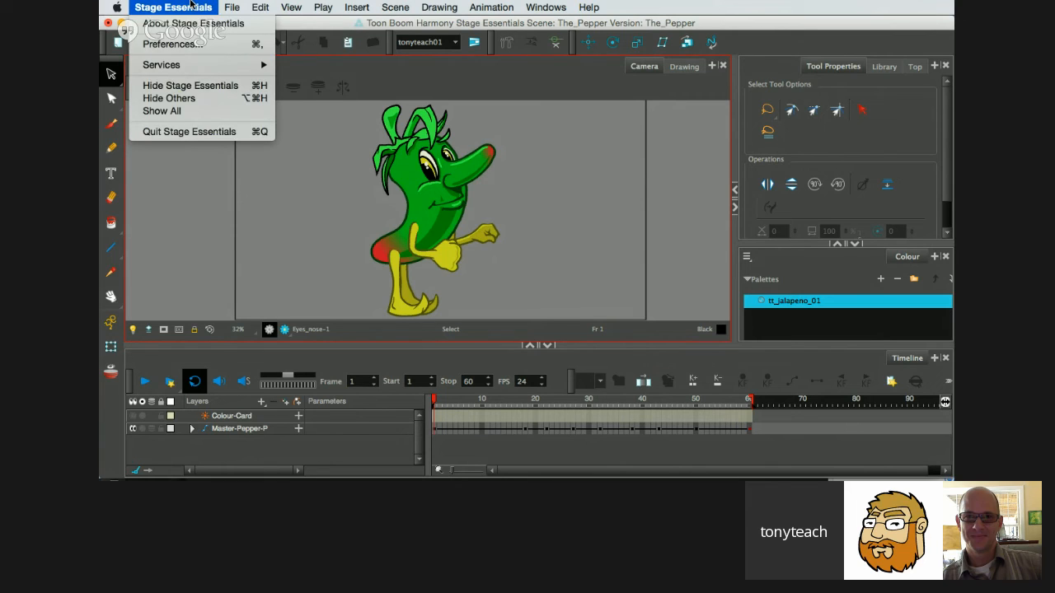
pyautogui.click(241, 5)
pyautogui.click(241, 5)
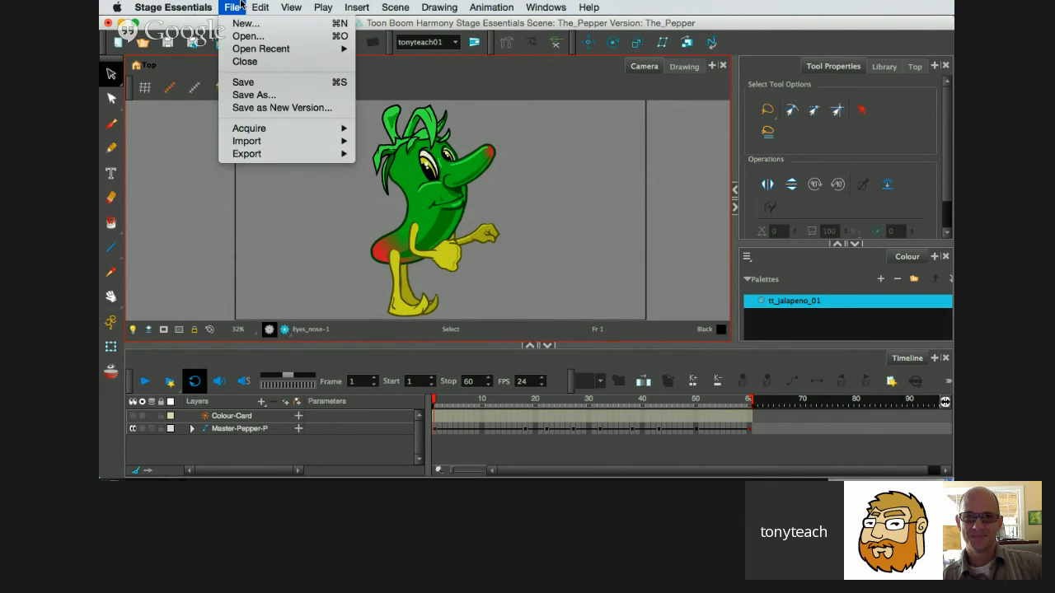
pyautogui.click(241, 5)
pyautogui.click(240, 5)
pyautogui.click(241, 5)
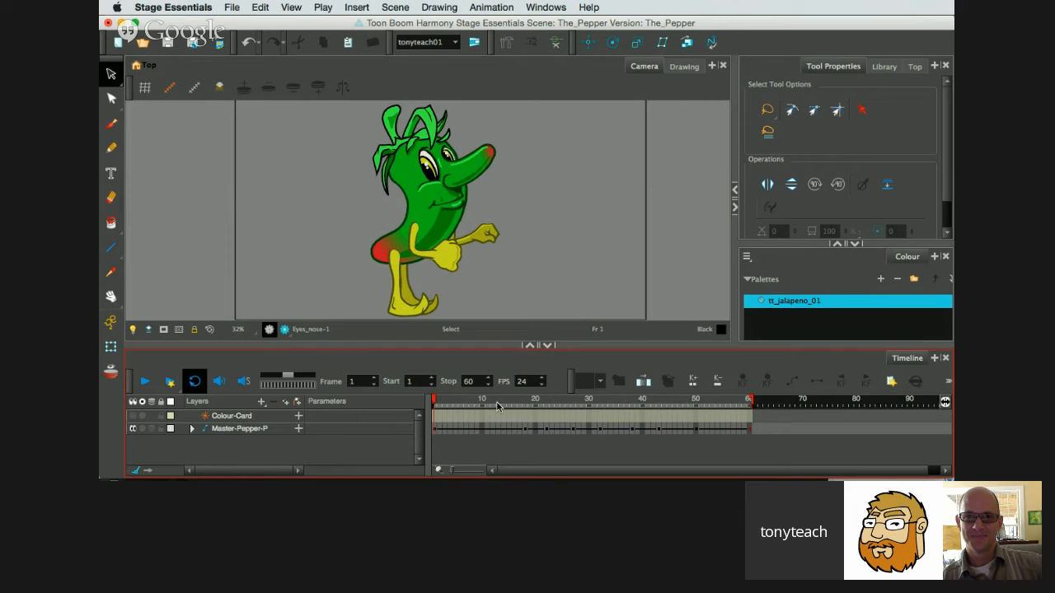
# Activate the Pencil tool, add a drawing layer named Drawing and set the pencil's maximum size to 2.
pyautogui.moveTo(435, 401)
pyautogui.mouseDown()
pyautogui.moveTo(693, 437)
pyautogui.moveTo(428, 409)
pyautogui.mouseUp()
pyautogui.click(112, 149)
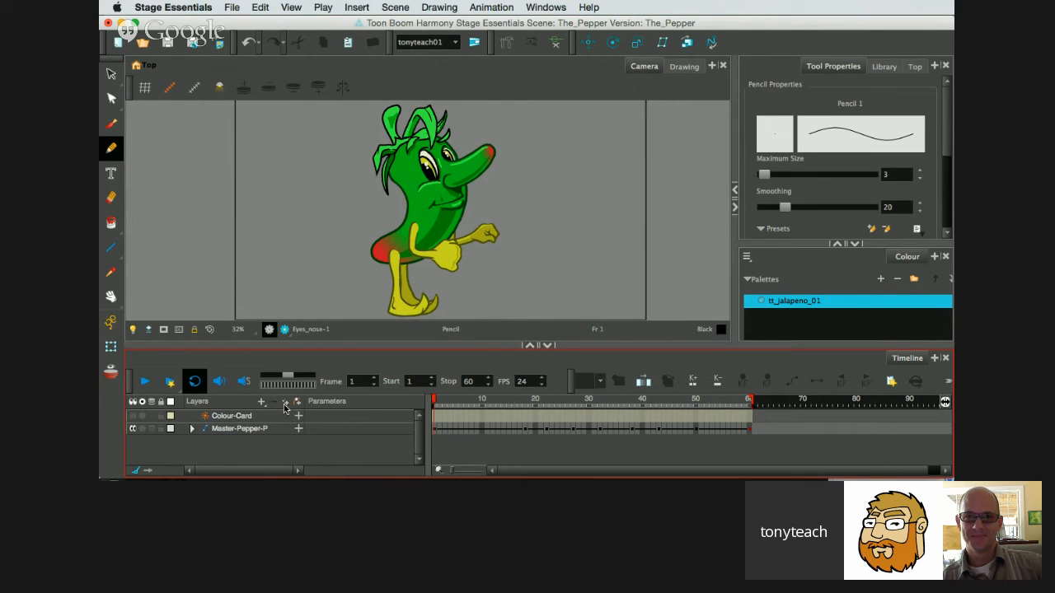
pyautogui.click(284, 403)
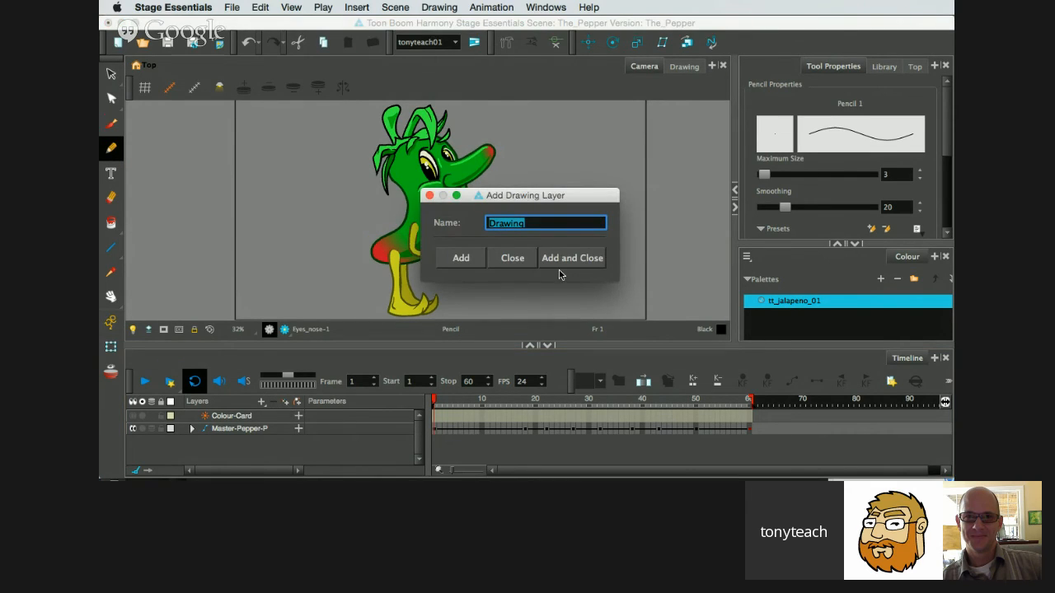
pyautogui.click(572, 258)
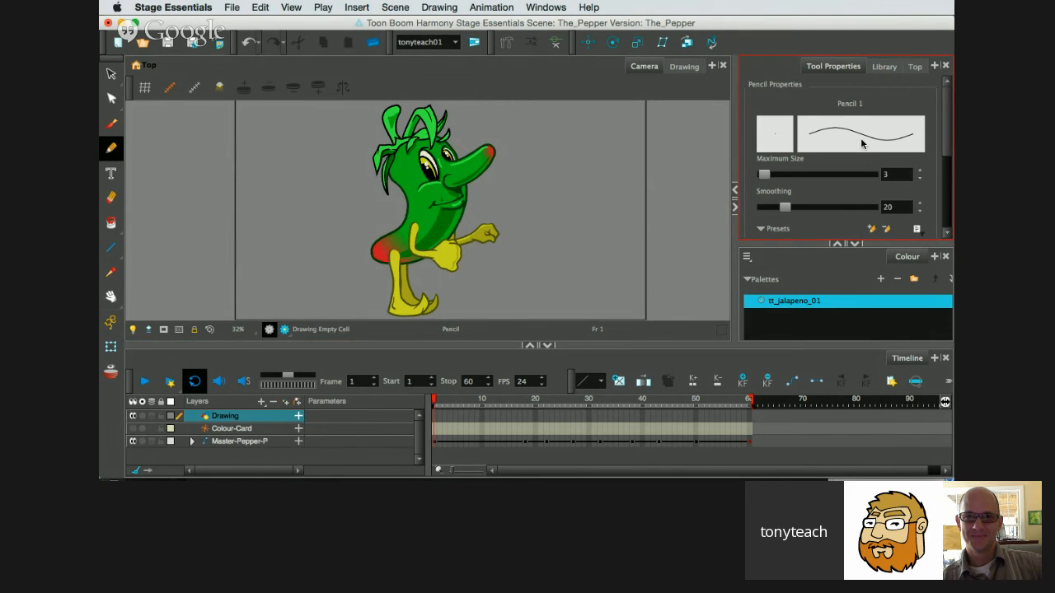
pyautogui.doubleClick(884, 174)
pyautogui.write('2')
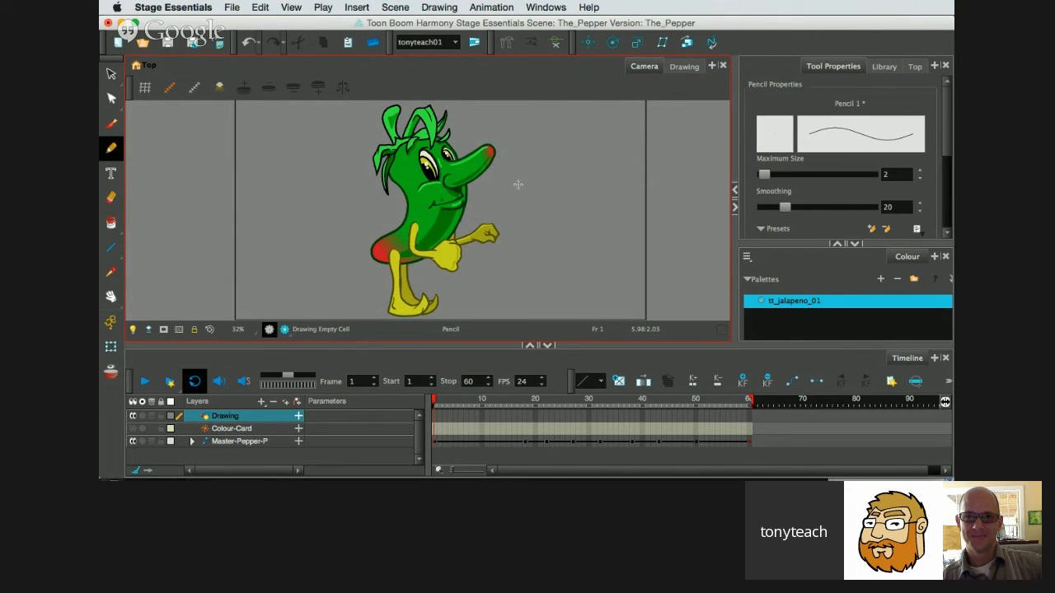
# Draw a thin test squiggle beside the pepper's nose and examine its line at 100% zoom.
pyautogui.moveTo(403, 161)
pyautogui.mouseDown()
pyautogui.moveTo(533, 164)
pyautogui.moveTo(529, 190)
pyautogui.moveTo(541, 165)
pyautogui.mouseUp()
pyautogui.press('super+z')
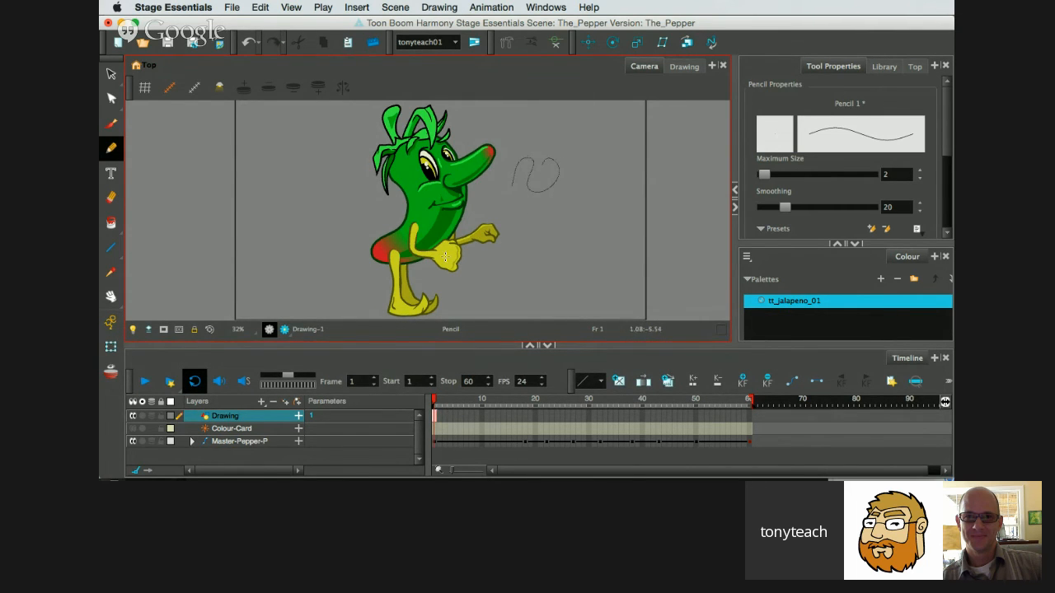
pyautogui.click(241, 330)
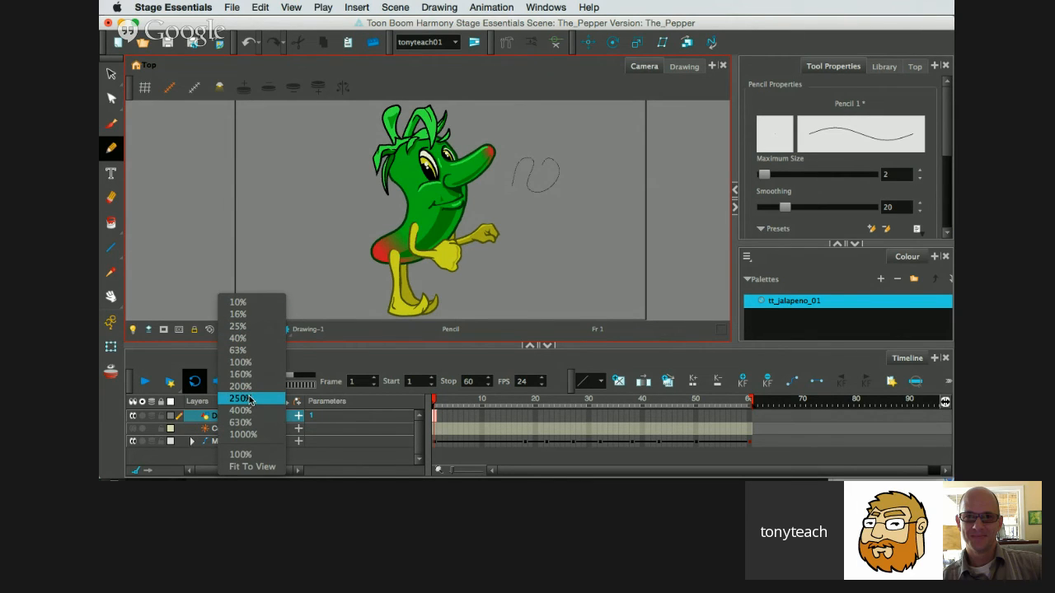
pyautogui.click(250, 363)
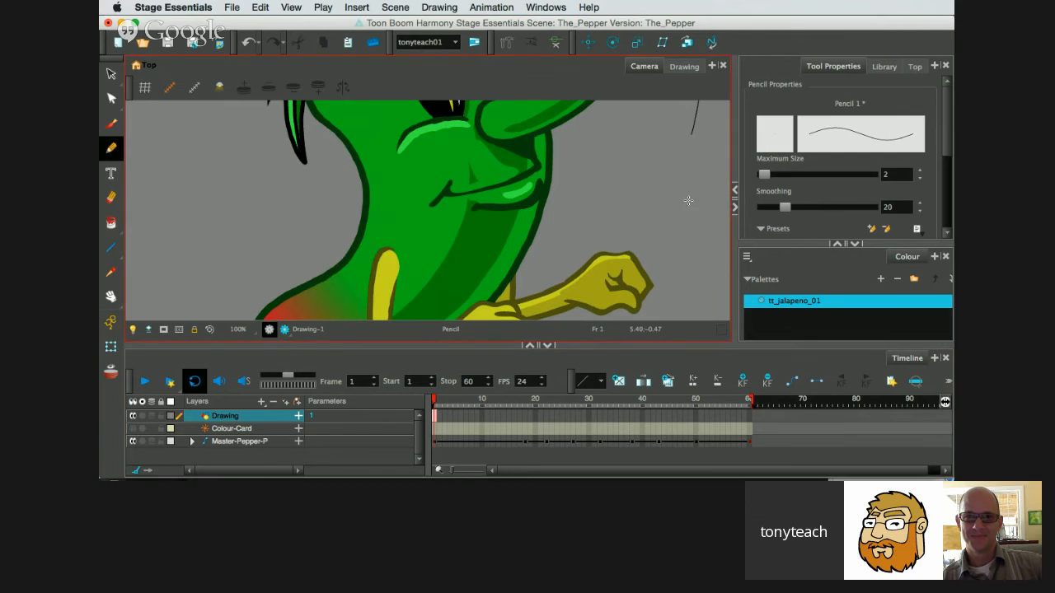
pyautogui.moveTo(689, 151); pyautogui.dragTo(412, 248)
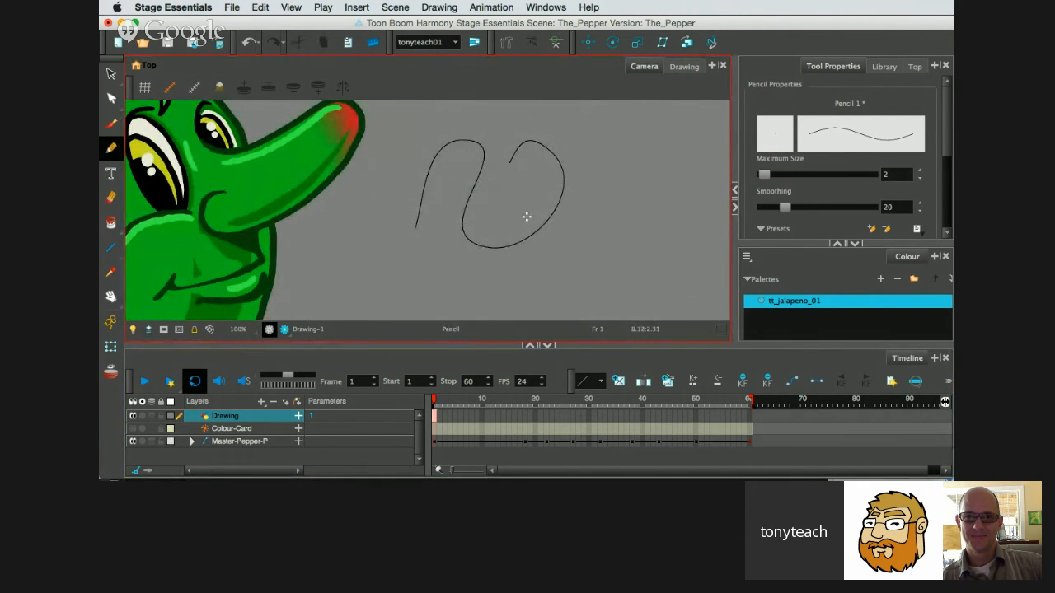
# Draw two small test loops near the squiggle, and clear all test strokes from the Drawing layer.
pyautogui.moveTo(525, 216)
pyautogui.mouseDown()
pyautogui.moveTo(502, 205)
pyautogui.moveTo(527, 198)
pyautogui.mouseUp()
pyautogui.moveTo(606, 210)
pyautogui.mouseDown()
pyautogui.moveTo(576, 232)
pyautogui.moveTo(605, 212)
pyautogui.mouseUp()
pyautogui.press('super')
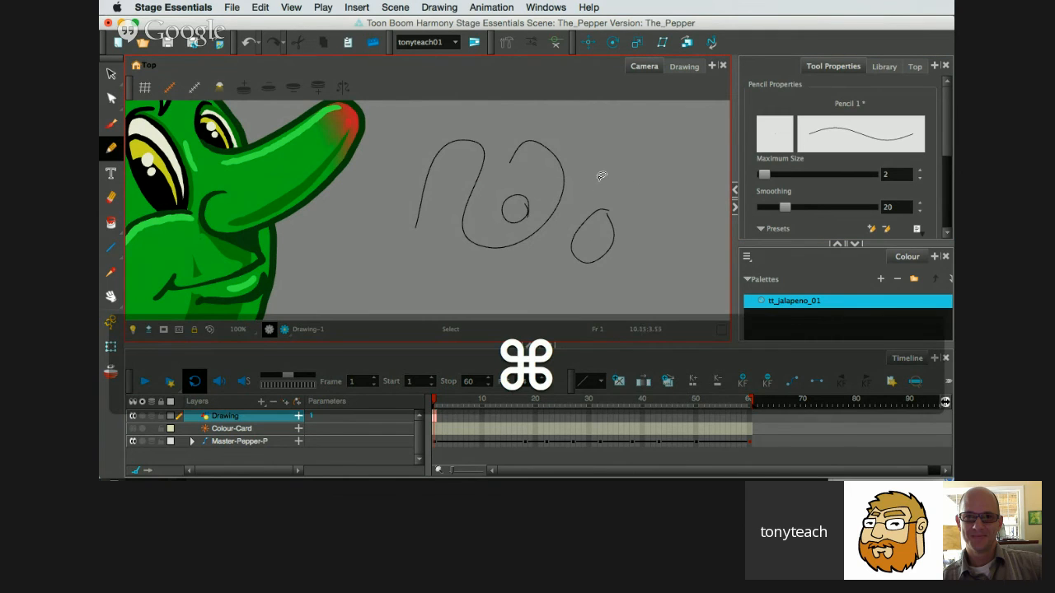
pyautogui.moveTo(604, 164)
pyautogui.mouseDown()
pyautogui.moveTo(465, 226)
pyautogui.moveTo(627, 224)
pyautogui.moveTo(646, 202)
pyautogui.mouseUp()
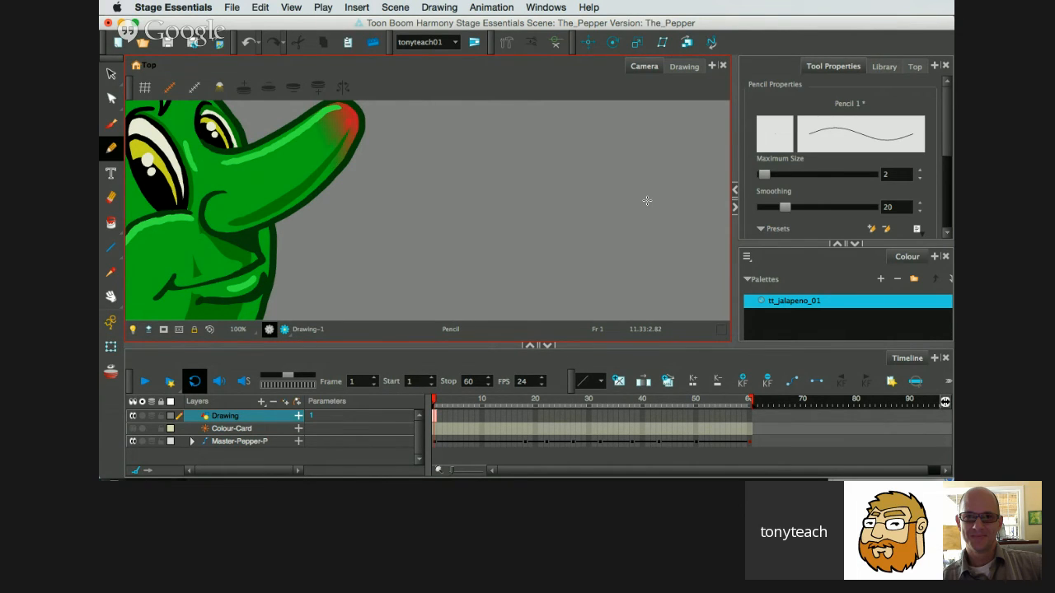
pyautogui.scroll(-4, 545, 207)
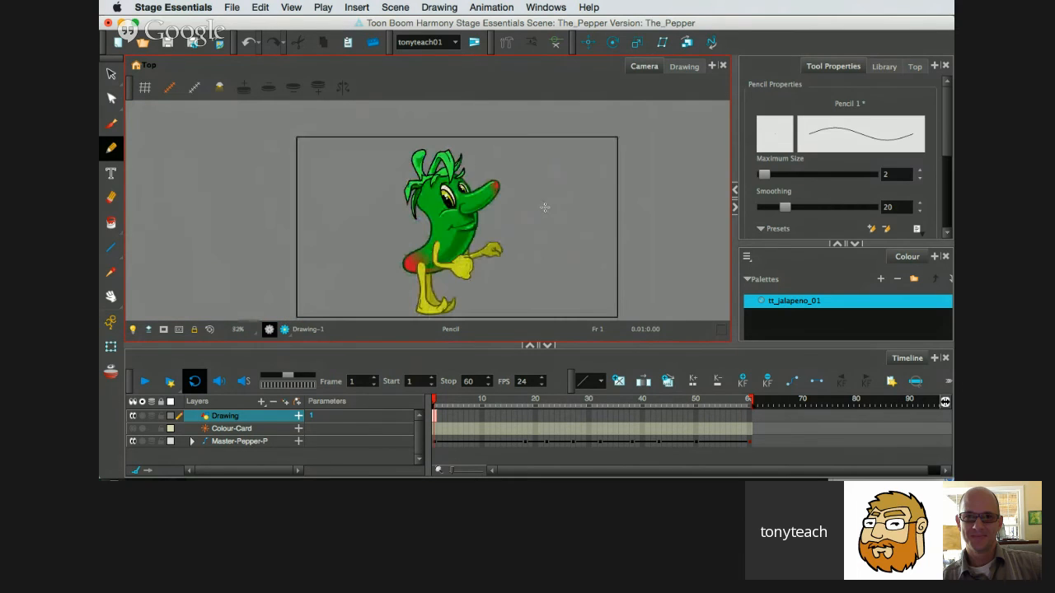
pyautogui.moveTo(498, 261); pyautogui.dragTo(508, 246)
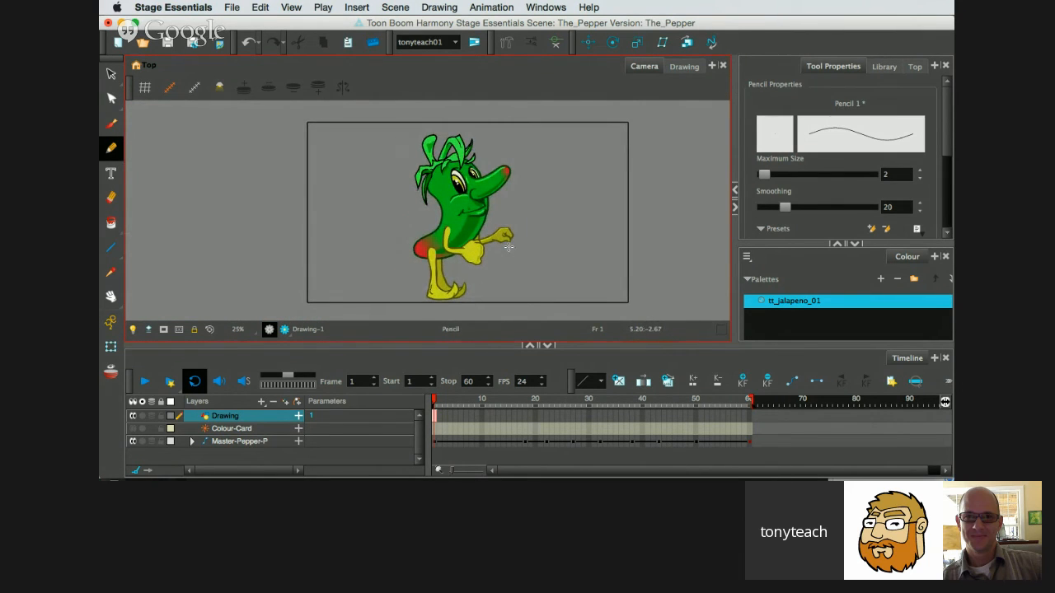
pyautogui.scroll(1, 509, 247)
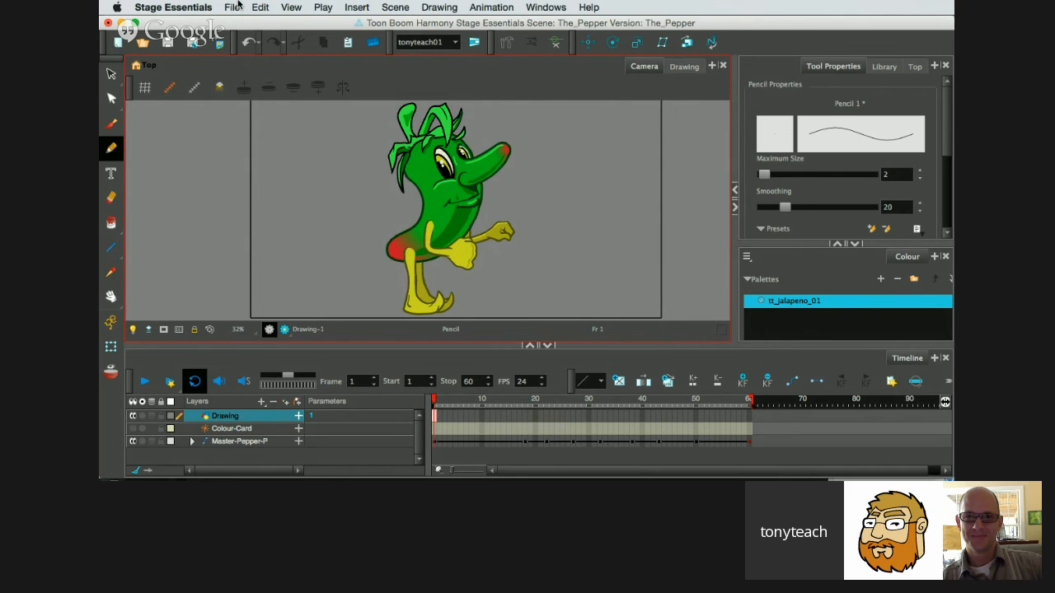
pyautogui.click(235, 7)
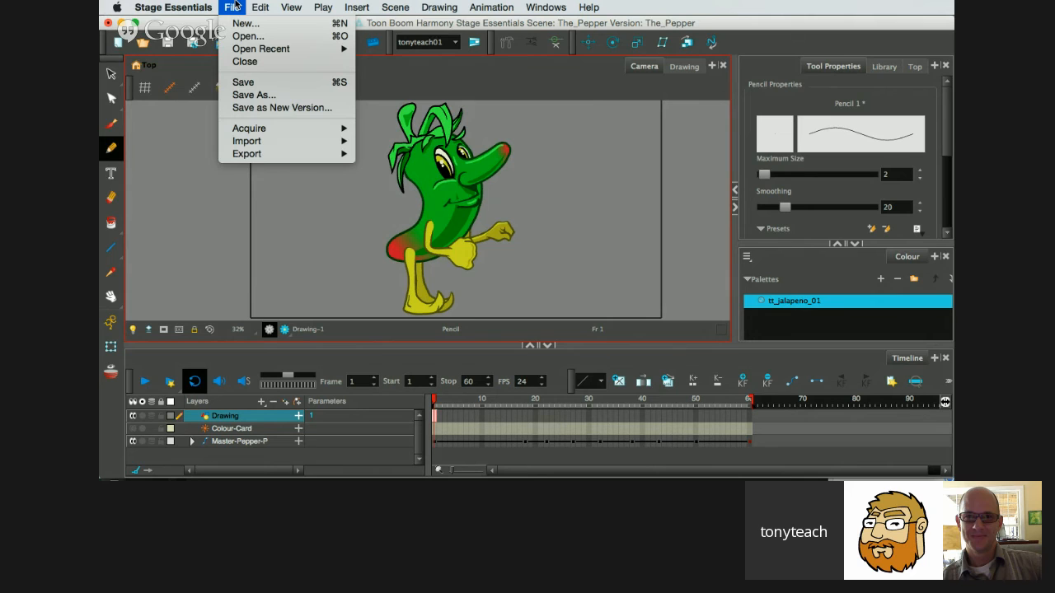
pyautogui.click(235, 7)
# Switch to Chrome and bring the browser window with the Twitter tab forward, positioned fully on screen.
pyautogui.moveTo(759, 472)
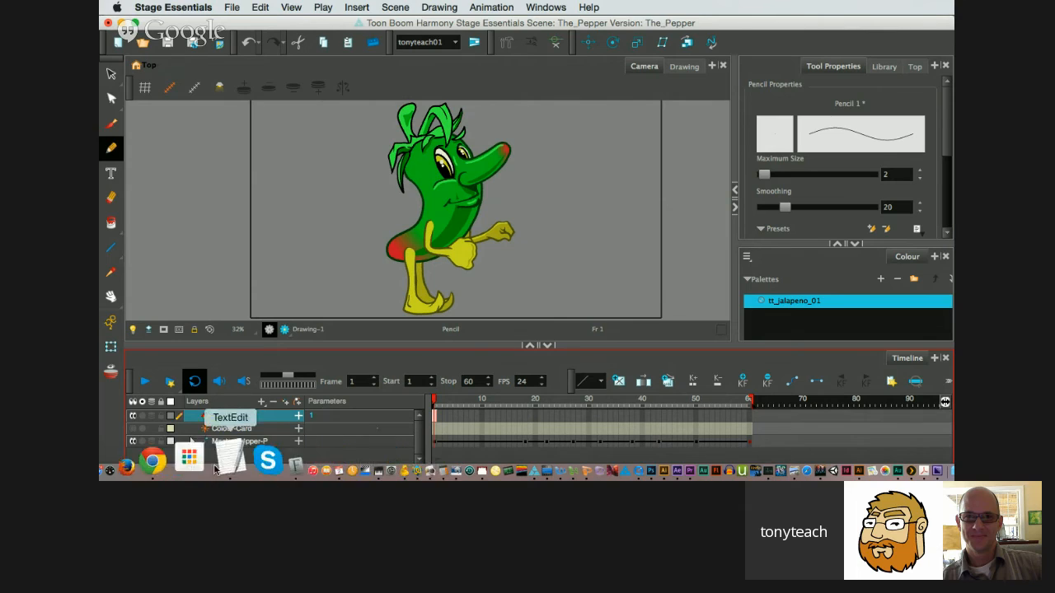
pyautogui.click(194, 467)
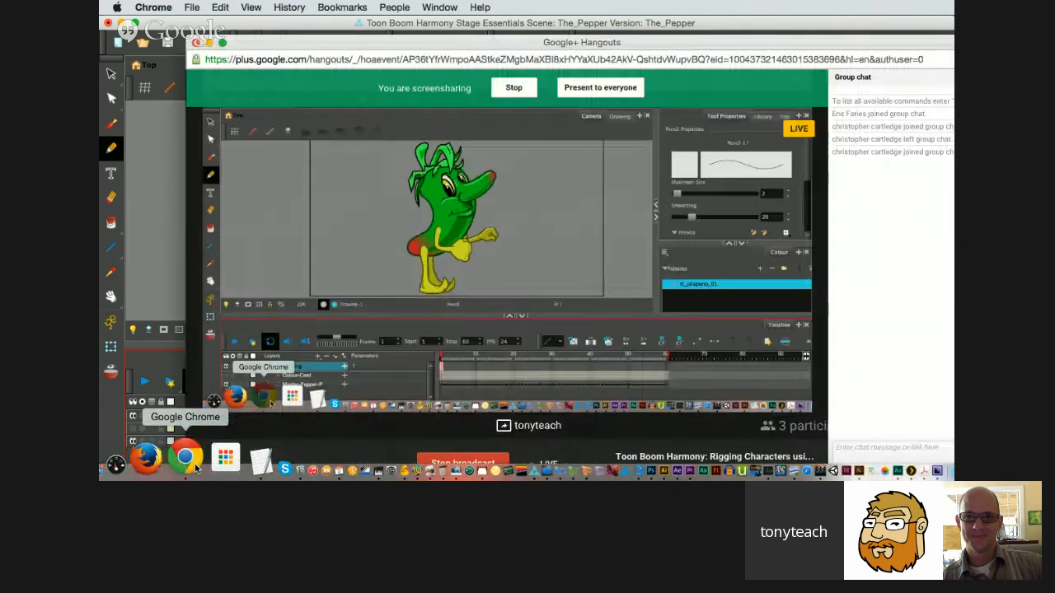
pyautogui.moveTo(630, 41); pyautogui.dragTo(564, 82)
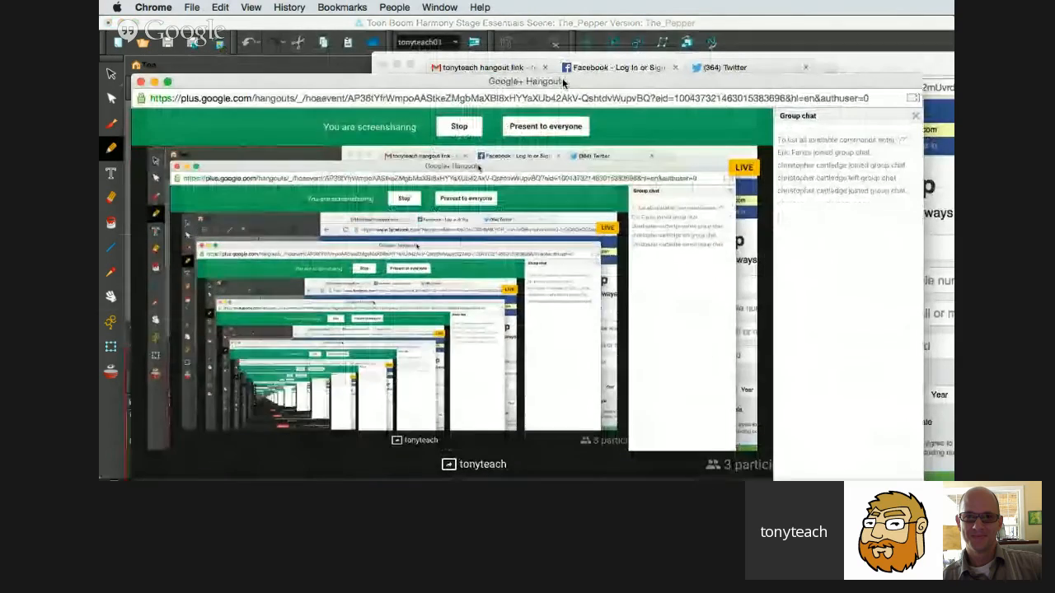
pyautogui.click(730, 68)
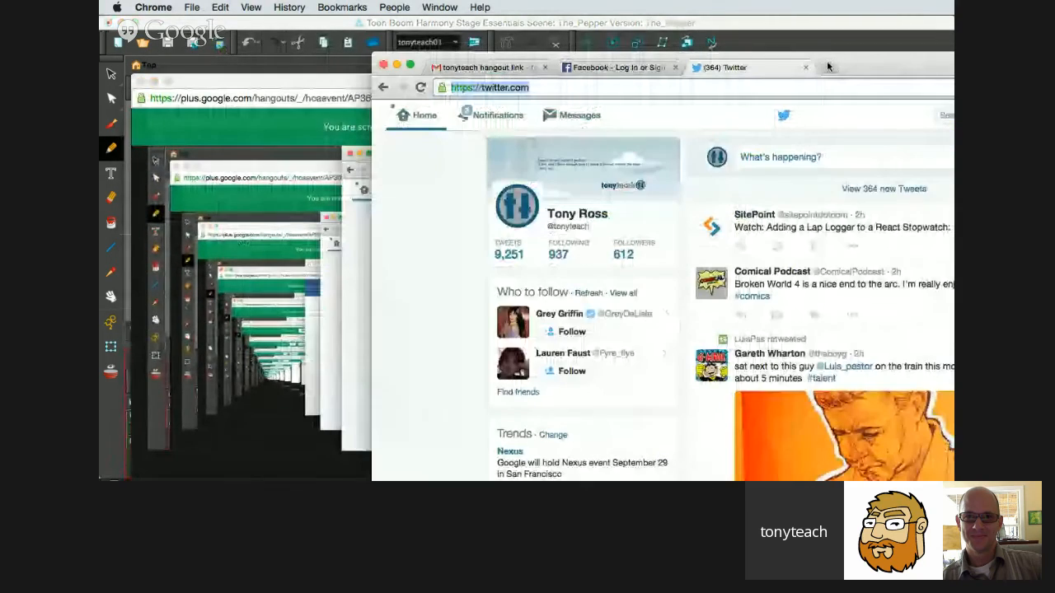
pyautogui.moveTo(855, 65); pyautogui.dragTo(601, 68)
# Load sellfy.com in the Twitter tab and go to the account's My products page at sellfy.com/user/products.
pyautogui.click(417, 78)
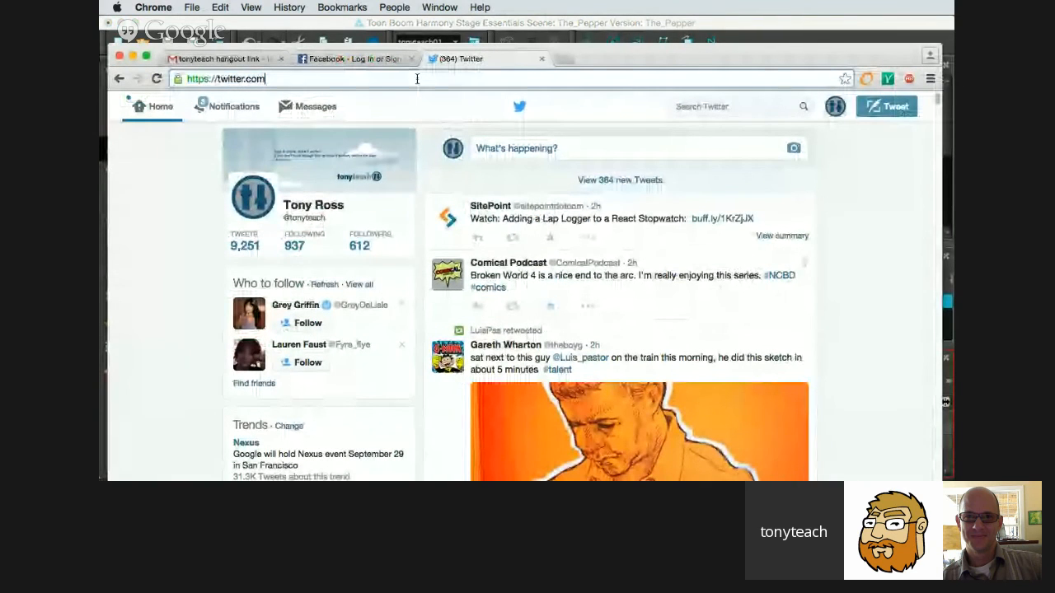
pyautogui.tripleClick(417, 78)
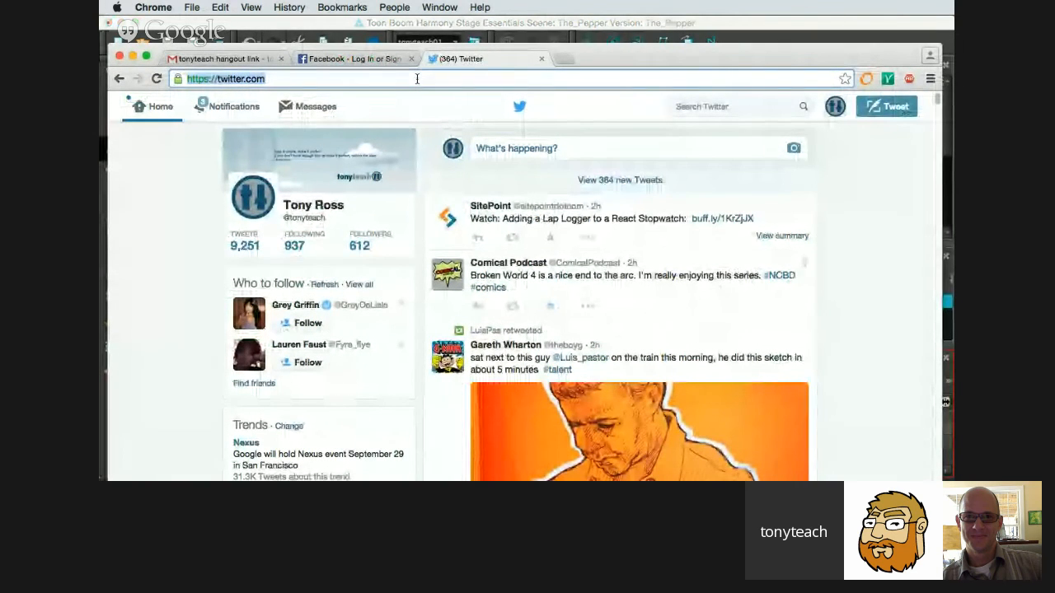
pyautogui.write('sellfy')
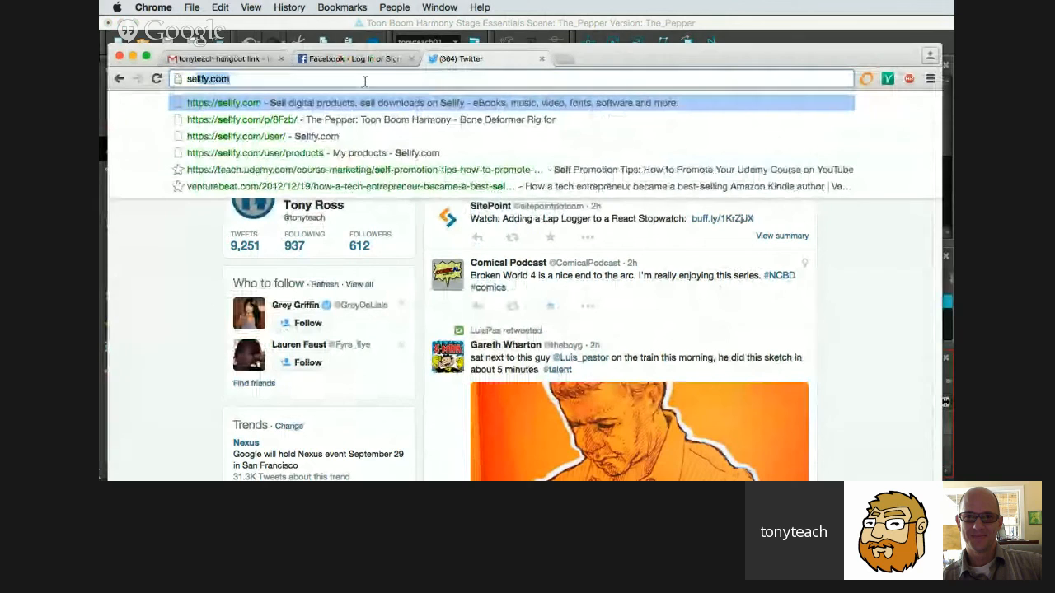
pyautogui.press('Return')
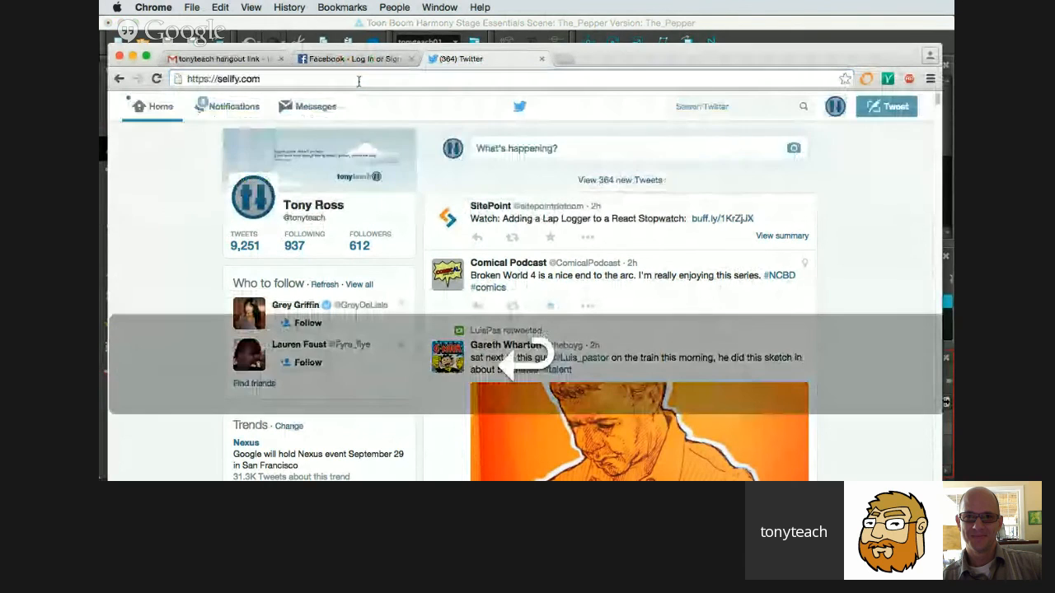
pyautogui.click(346, 79)
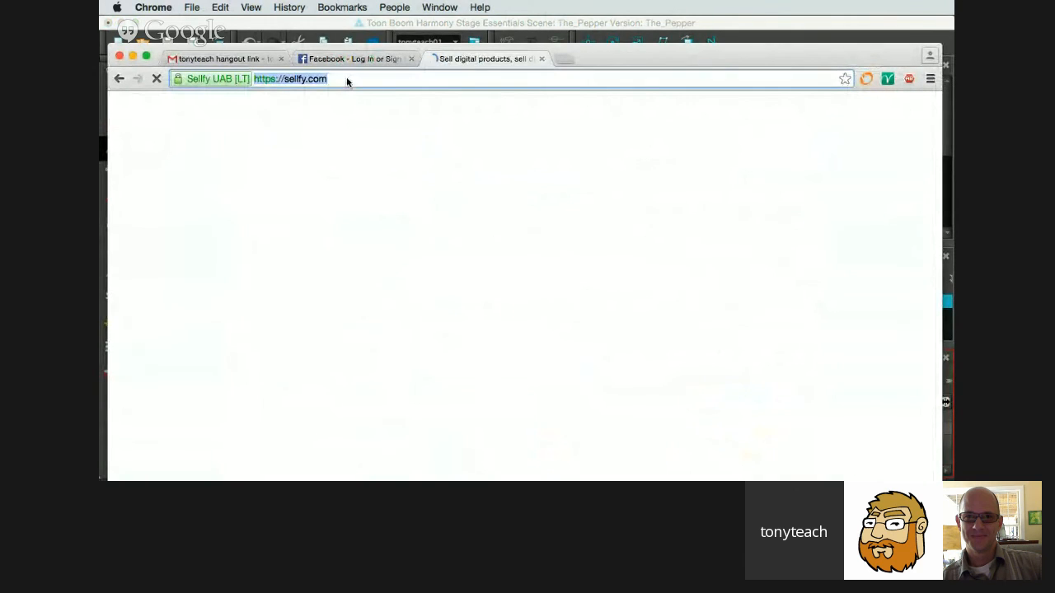
pyautogui.click(347, 78)
pyautogui.write('/')
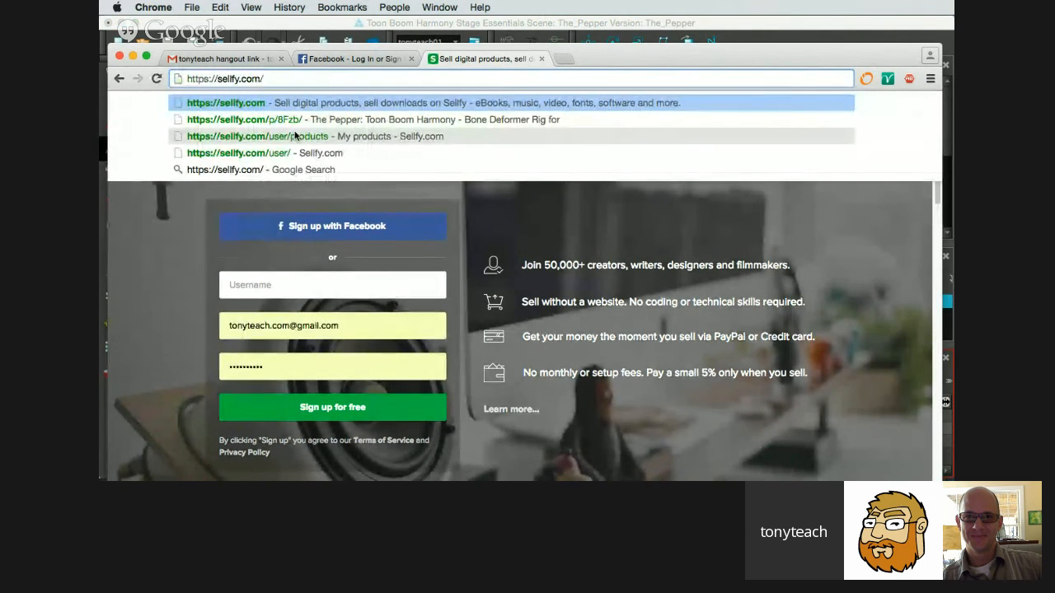
pyautogui.click(295, 136)
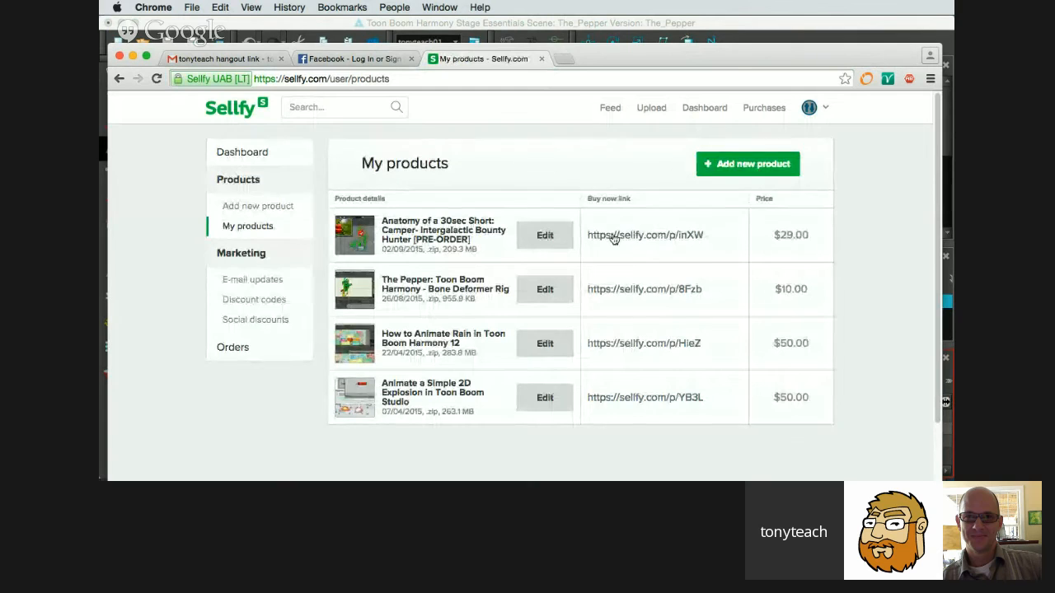
# Open the product page of The Pepper bone deformer rig and review its download options, description and the seller's other products.
pyautogui.click(630, 290)
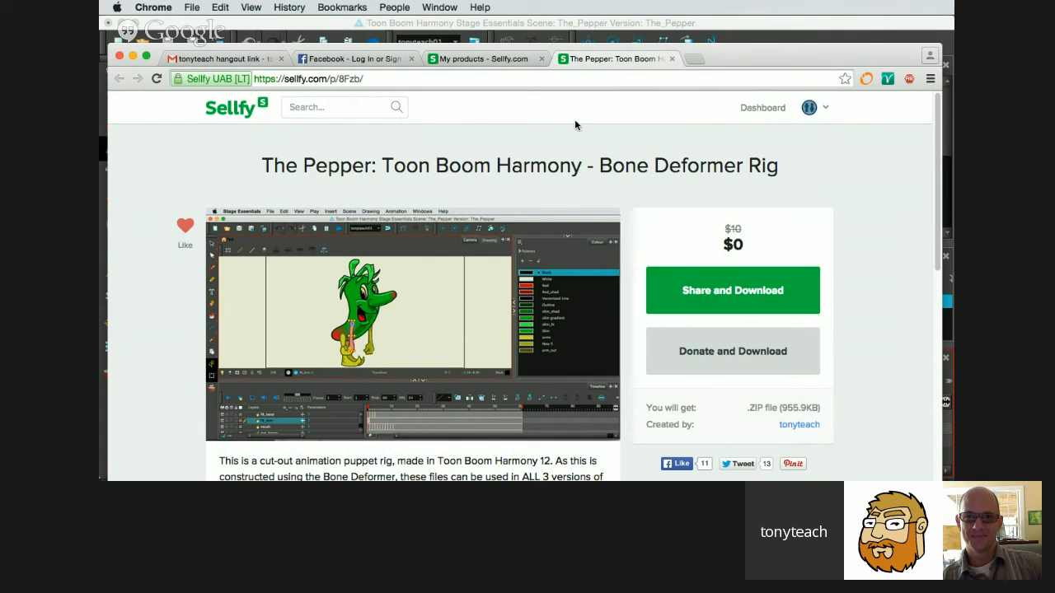
pyautogui.moveTo(716, 50); pyautogui.dragTo(711, 21)
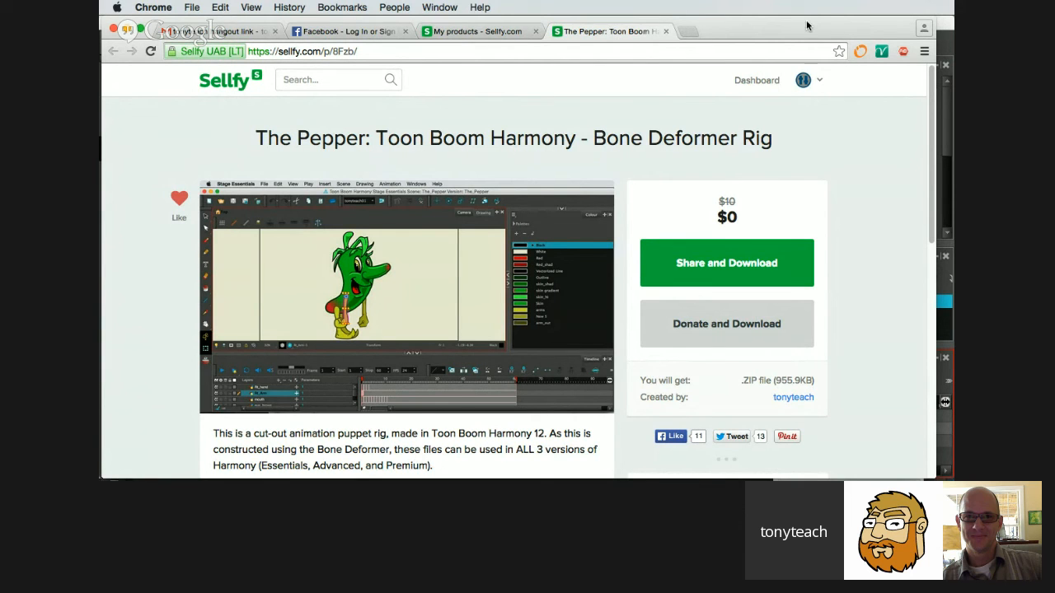
pyautogui.moveTo(806, 19)
pyautogui.mouseDown()
pyautogui.moveTo(784, 33)
pyautogui.moveTo(806, 164)
pyautogui.moveTo(772, 281)
pyautogui.moveTo(843, 239)
pyautogui.moveTo(818, 14)
pyautogui.moveTo(805, 13)
pyautogui.mouseUp()
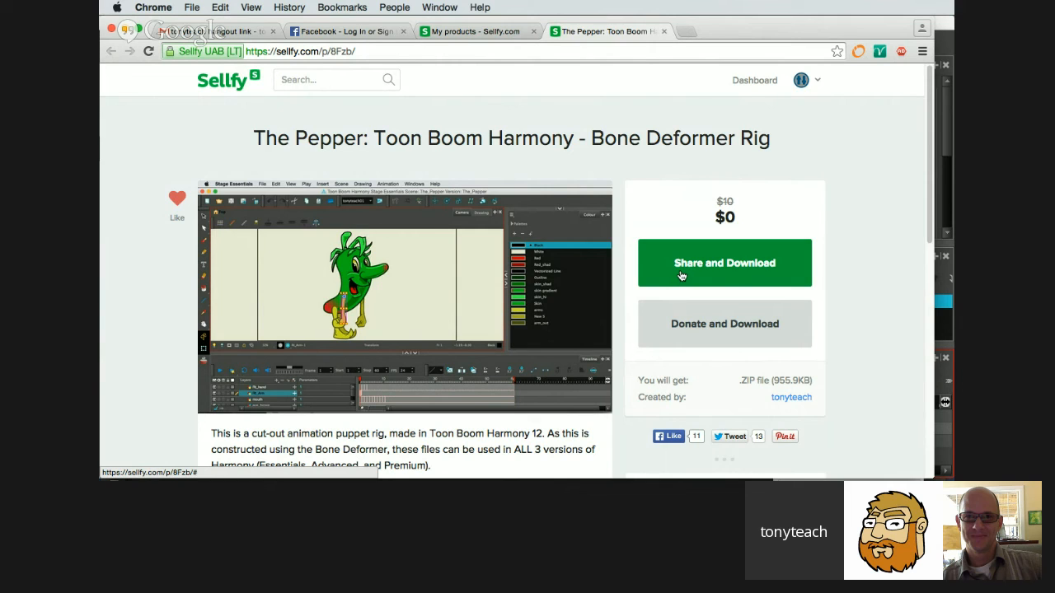
pyautogui.scroll(-5, 483, 138)
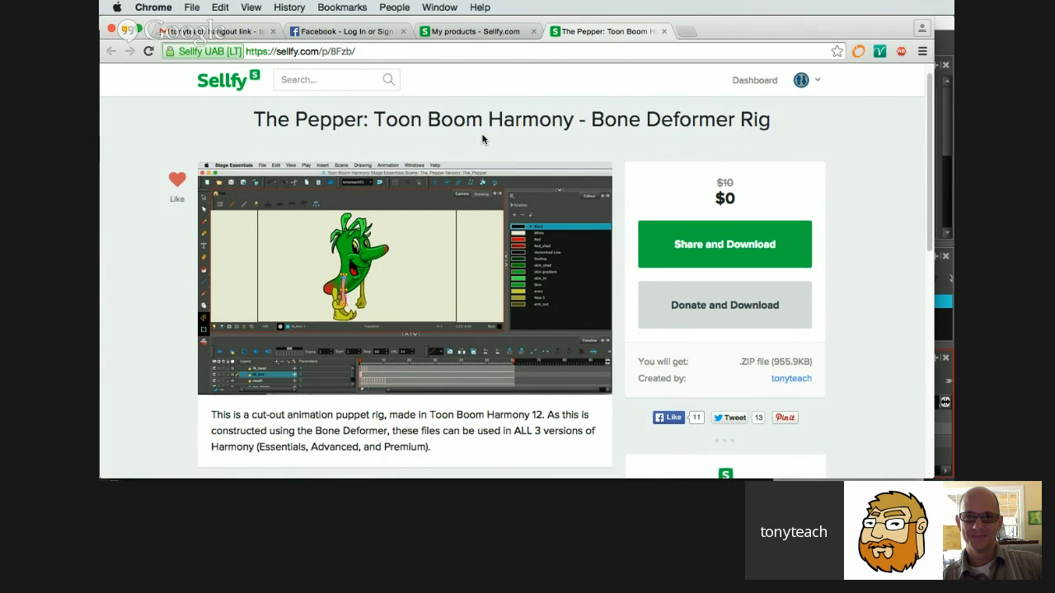
pyautogui.scroll(-4, 504, 172)
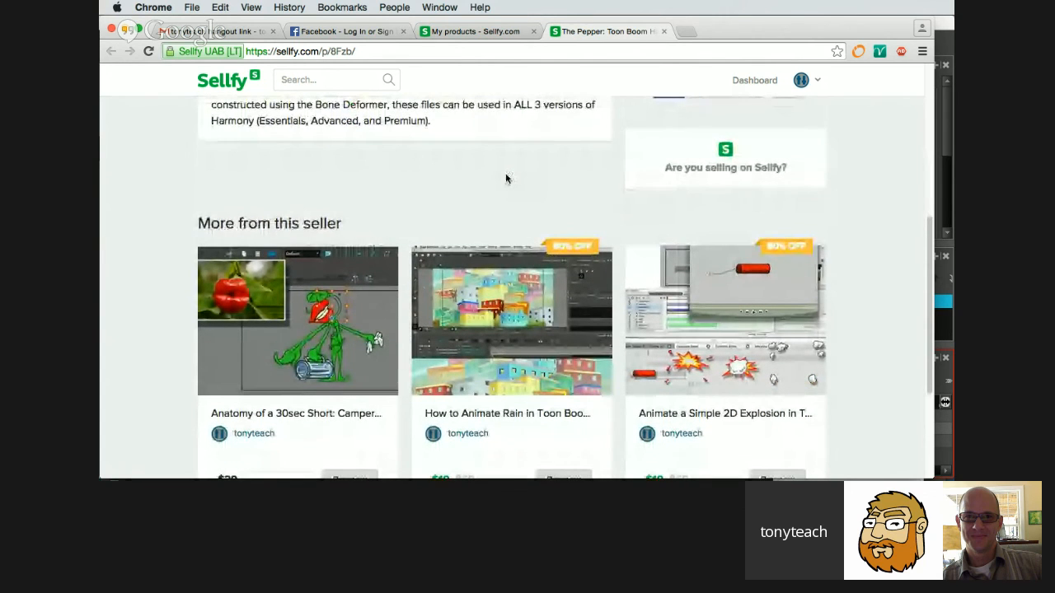
pyautogui.scroll(1, 420, 124)
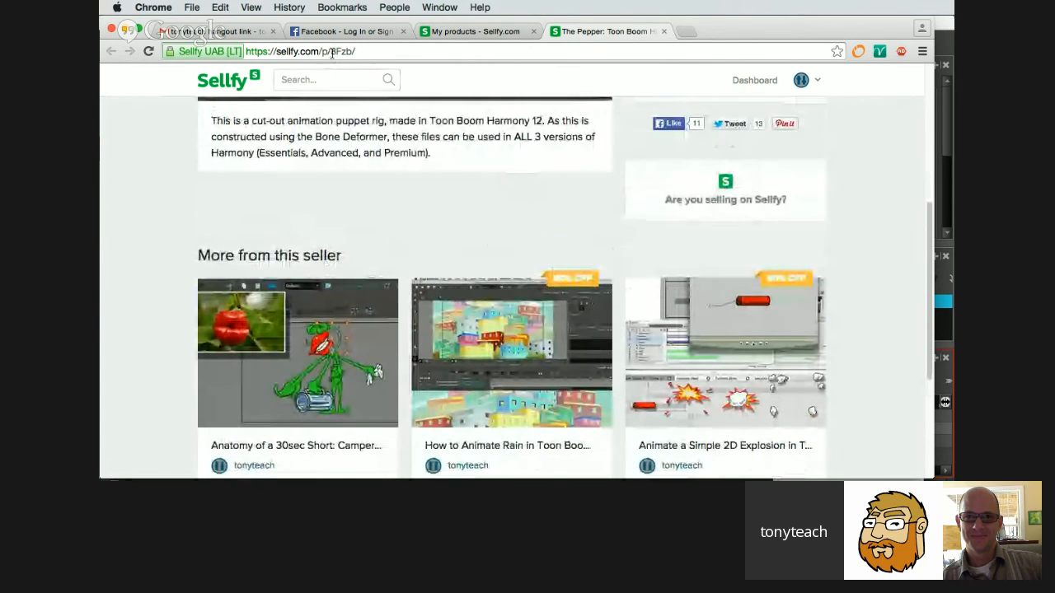
pyautogui.scroll(-1, 235, 204)
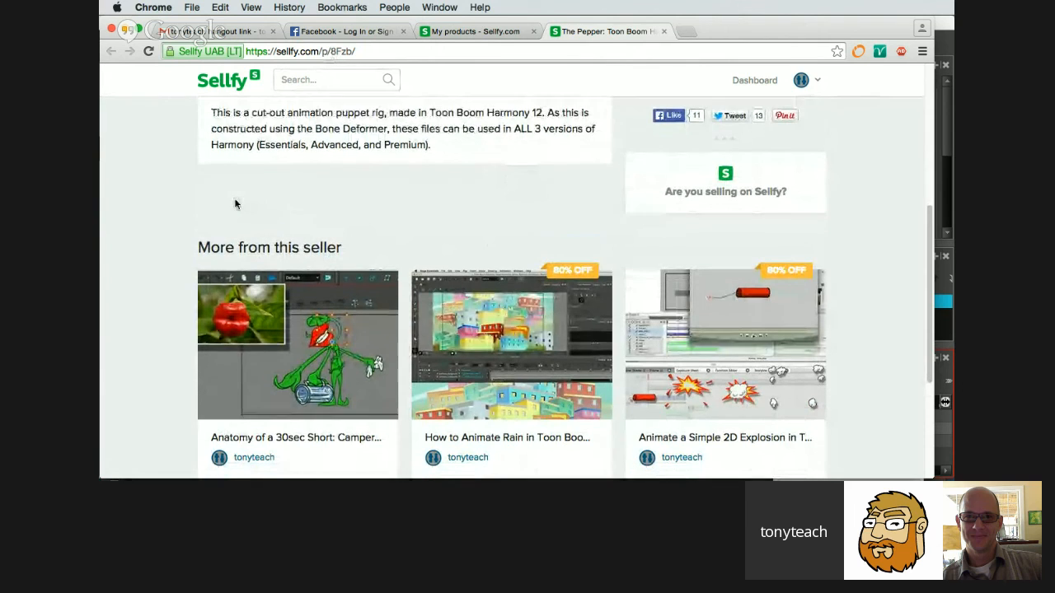
pyautogui.scroll(-1, 222, 203)
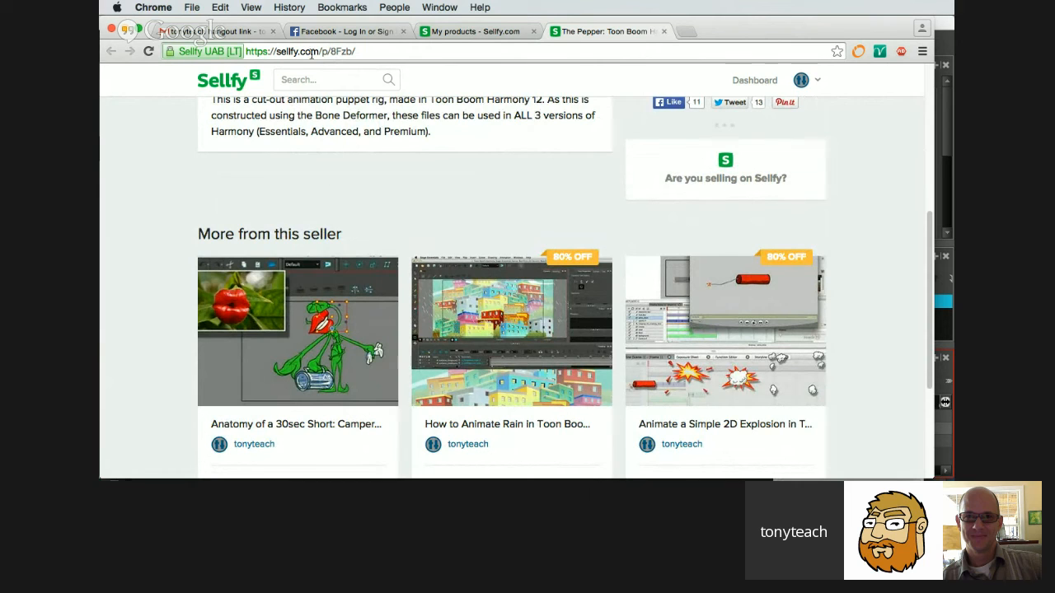
# Open the pre-order page for Anatomy of a 30sec Short: Camper- Intergalactic Bounty Hunter and look over its offer.
pyautogui.scroll(-3, 337, 189)
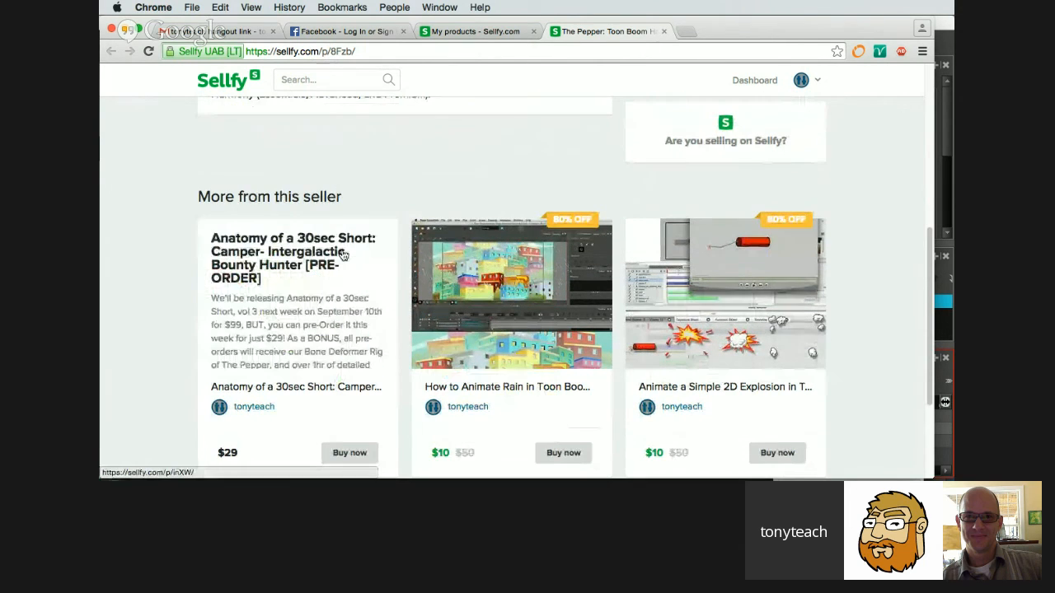
pyautogui.click(343, 251)
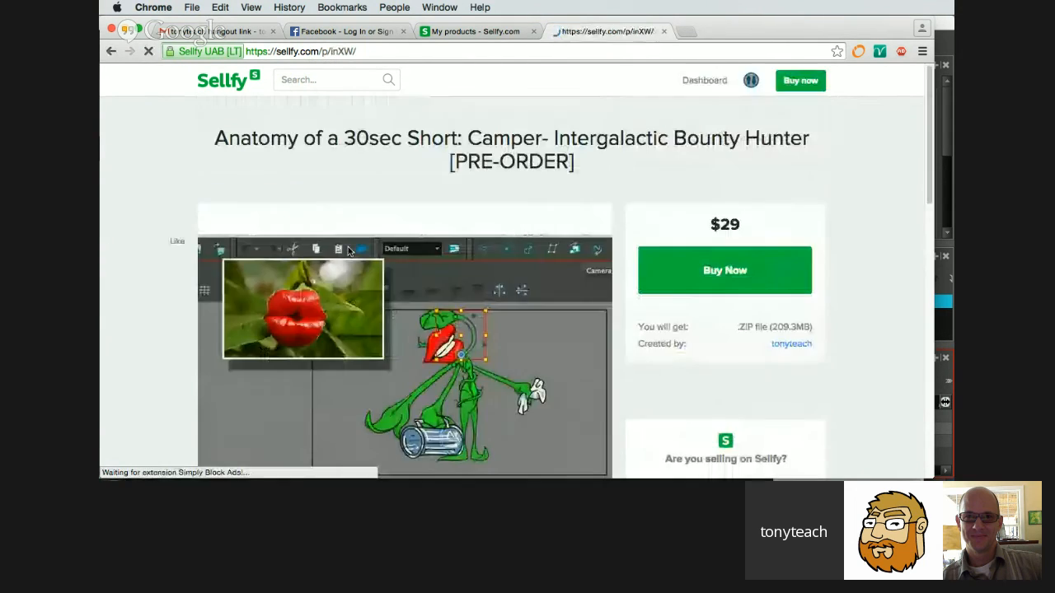
pyautogui.scroll(-3, 499, 209)
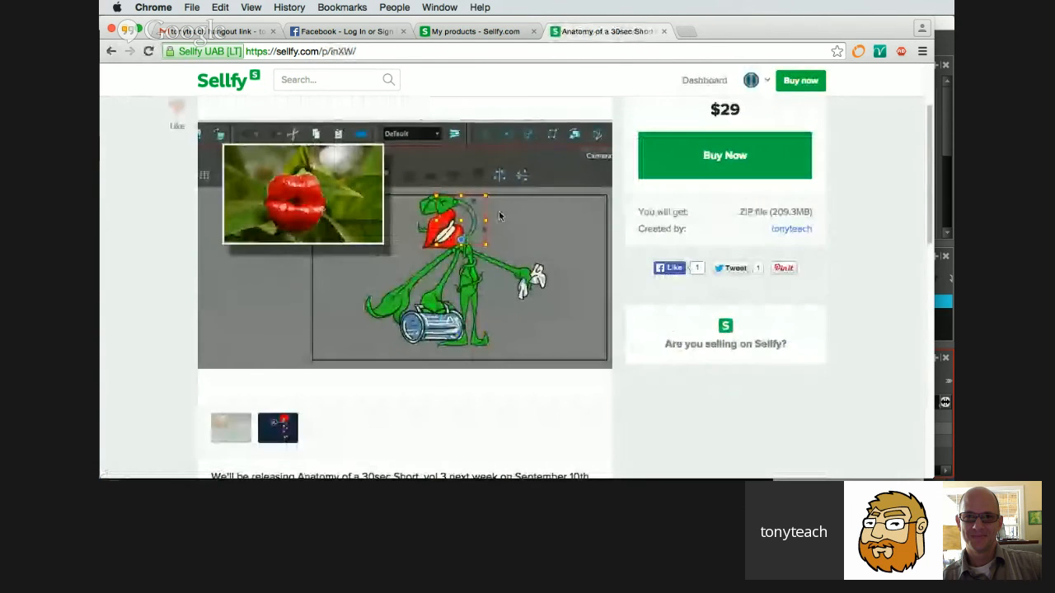
pyautogui.scroll(1, 499, 211)
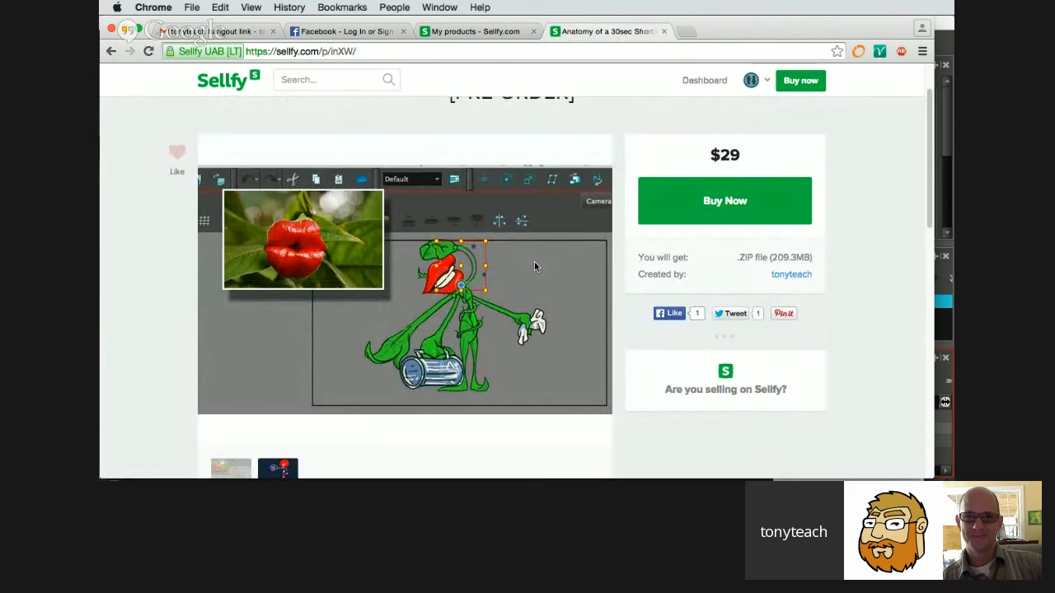
pyautogui.scroll(-1, 436, 373)
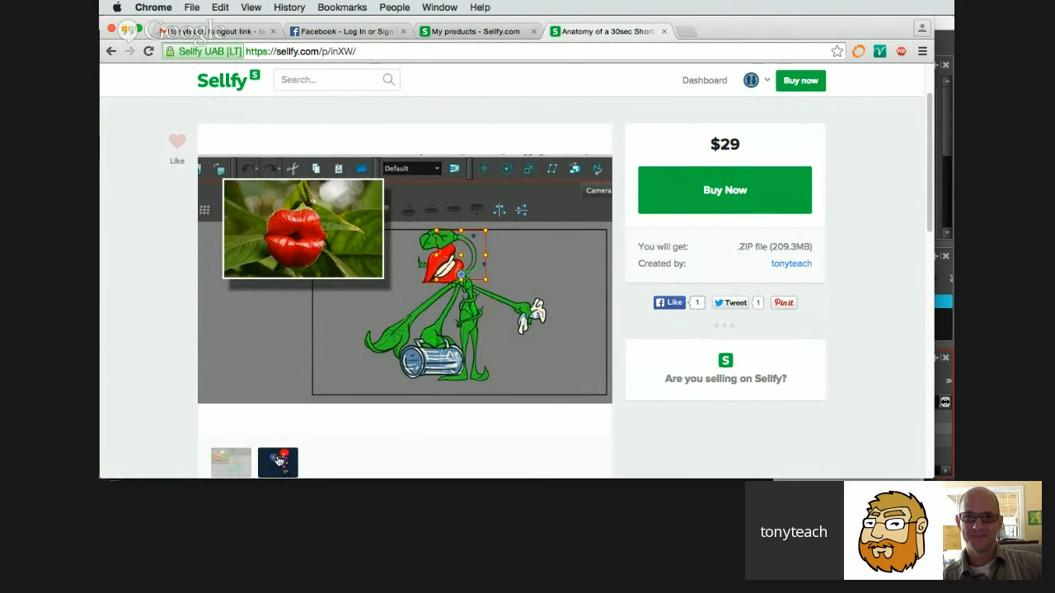
# Alternate between the course's two preview images, the bounty hunter and the plant character, and read the pre-order description.
pyautogui.click(278, 461)
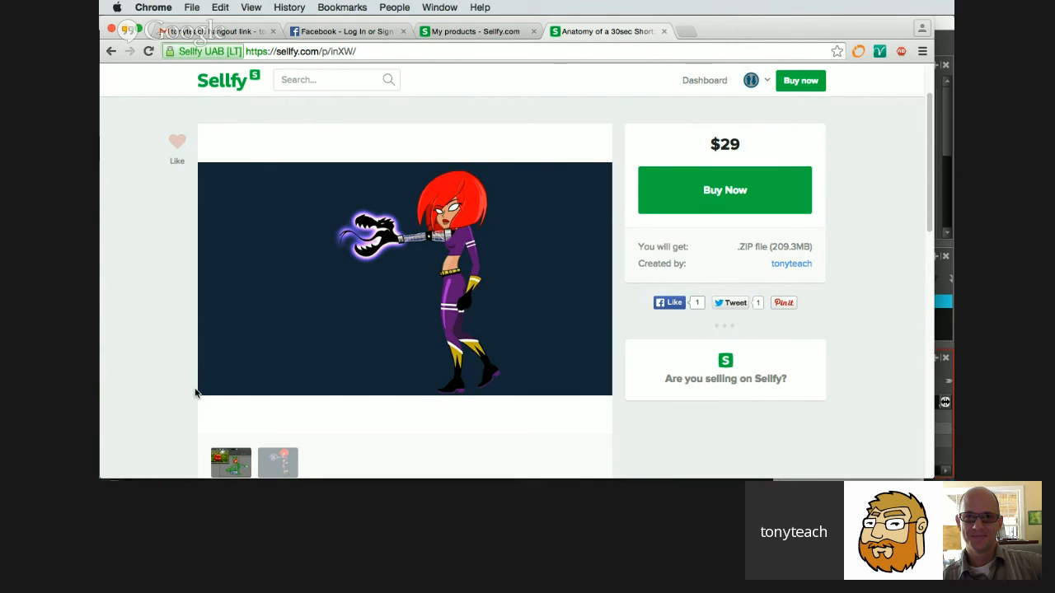
pyautogui.scroll(-1, 263, 437)
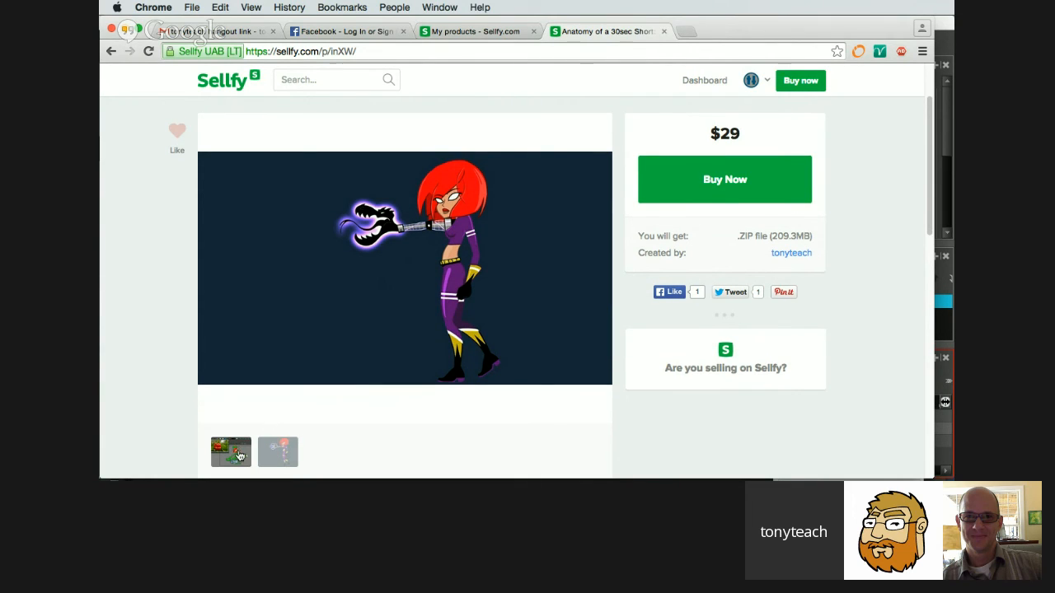
pyautogui.click(235, 454)
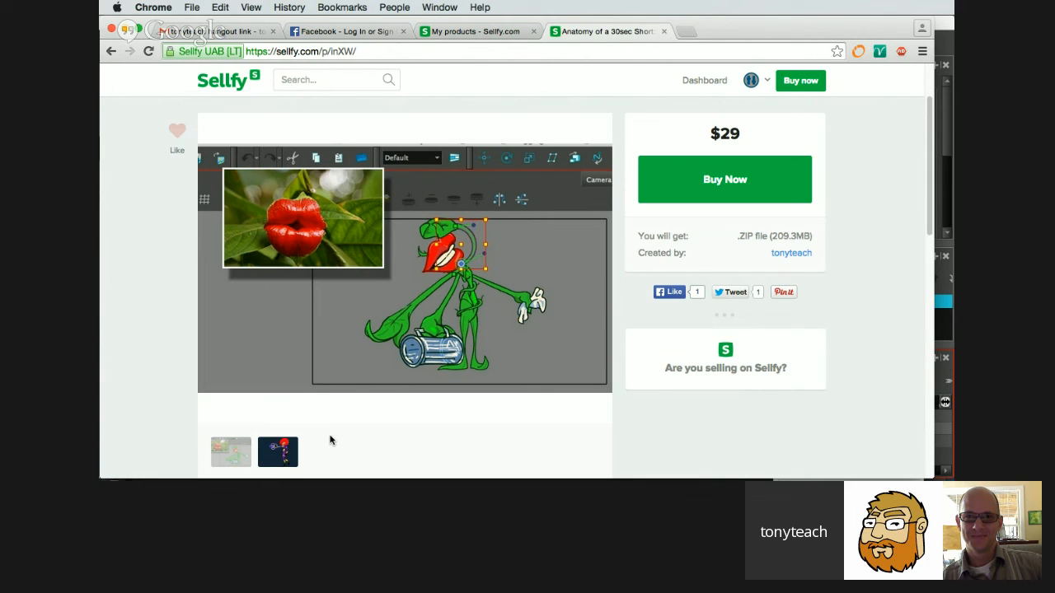
pyautogui.click(277, 451)
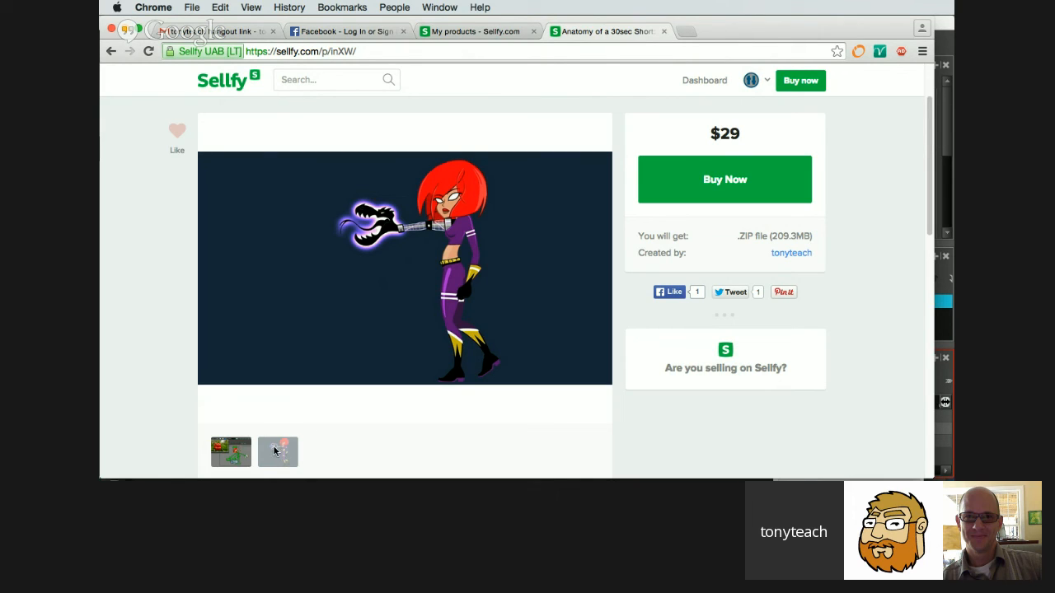
pyautogui.click(229, 453)
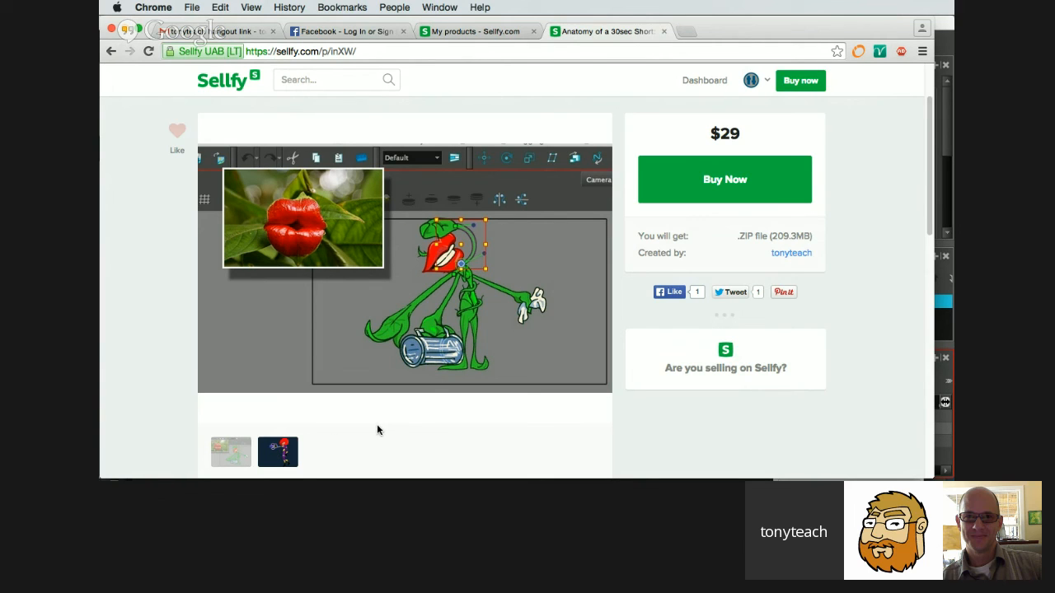
pyautogui.scroll(-1, 377, 427)
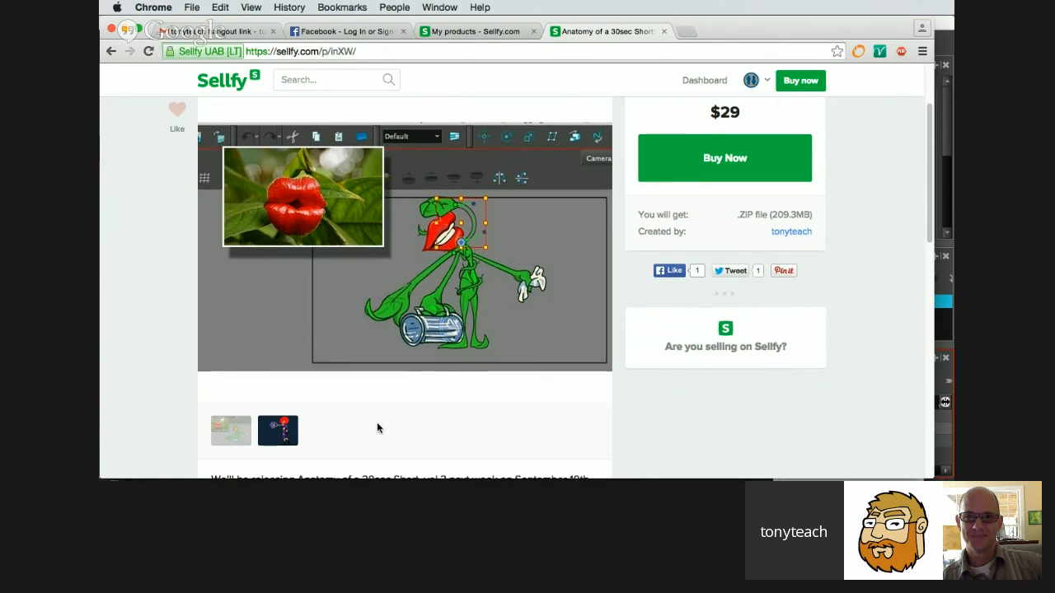
pyautogui.scroll(-1, 377, 422)
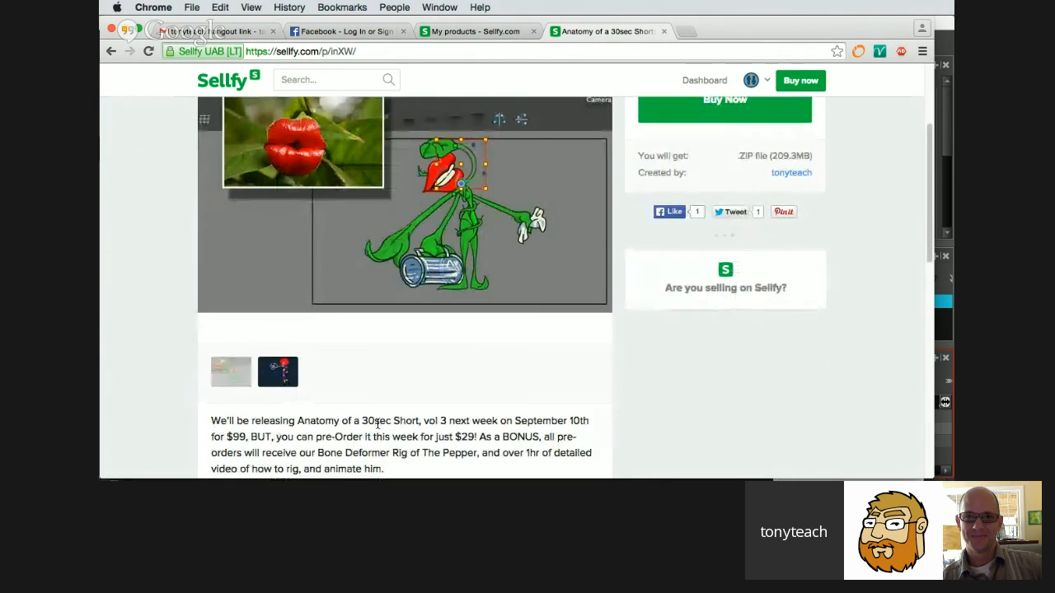
pyautogui.scroll(3, 376, 422)
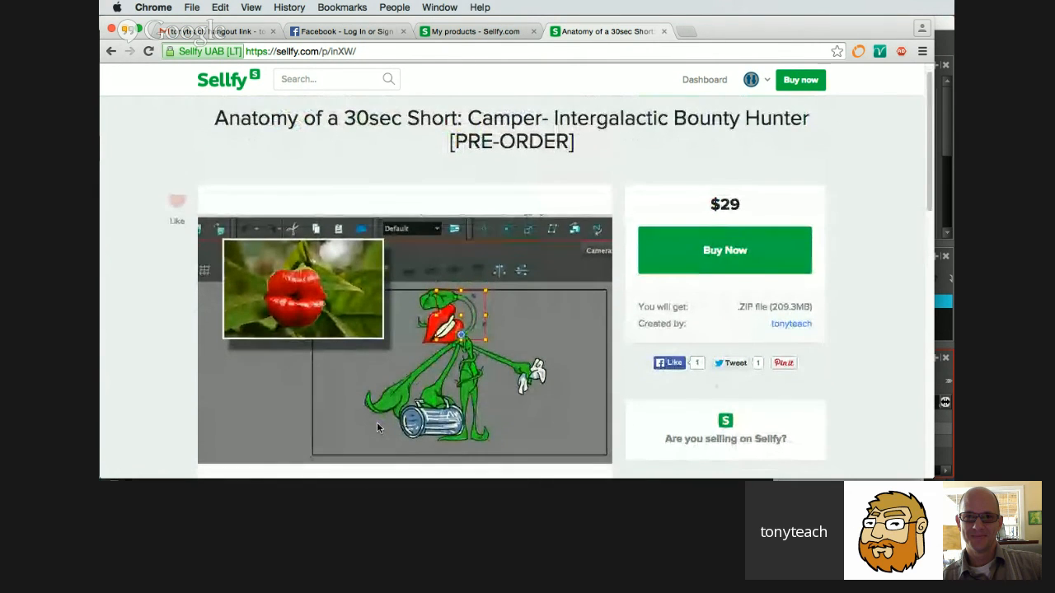
pyautogui.scroll(-1, 377, 421)
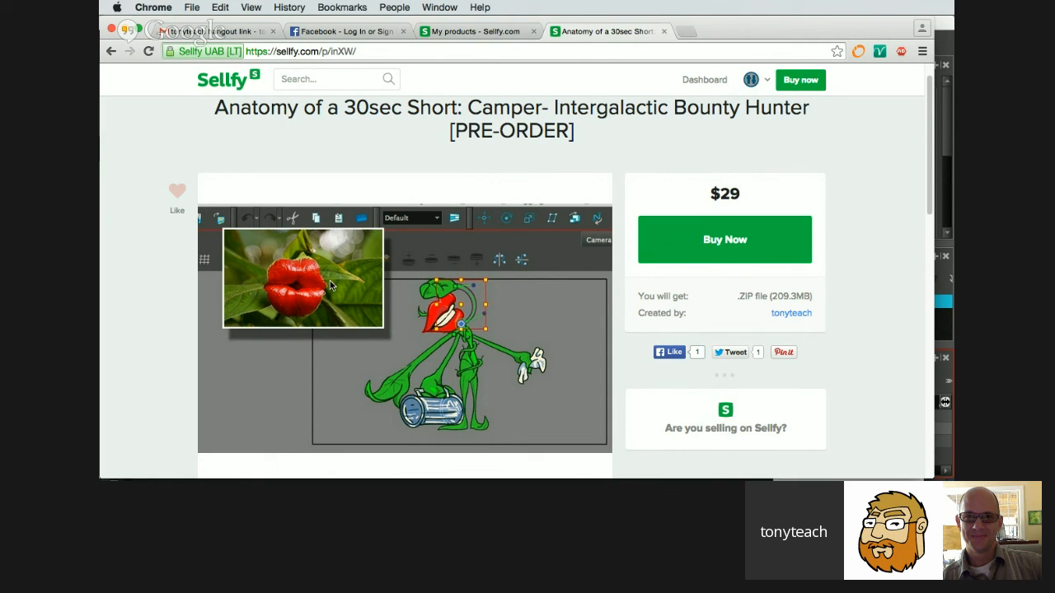
# Review the pre-order description under the plant character preview and return to the course title and price.
pyautogui.scroll(-3, 587, 291)
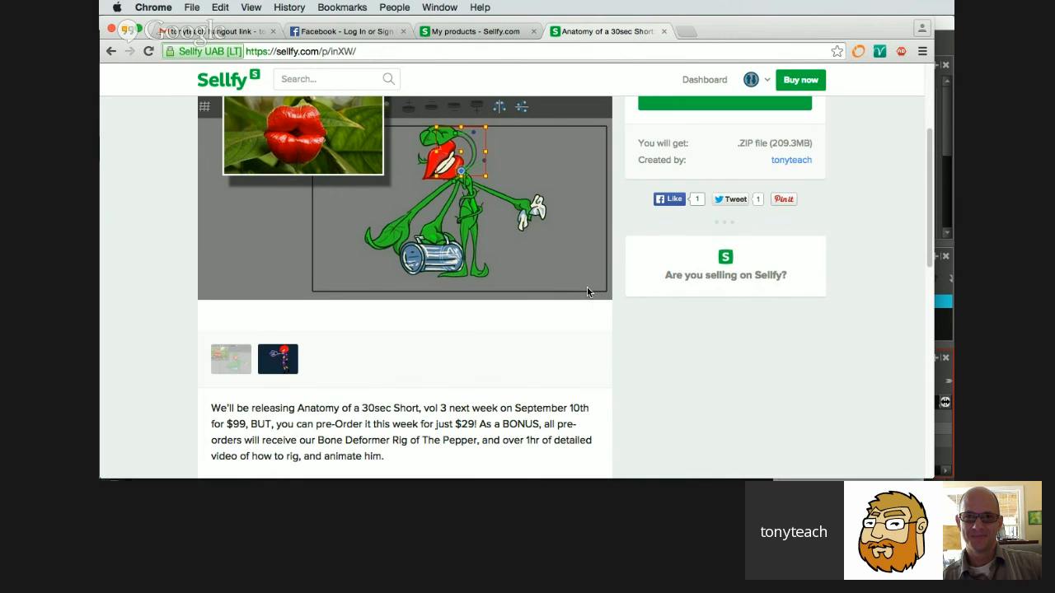
pyautogui.scroll(-3, 586, 291)
pyautogui.scroll(3, 587, 291)
pyautogui.scroll(3, 587, 290)
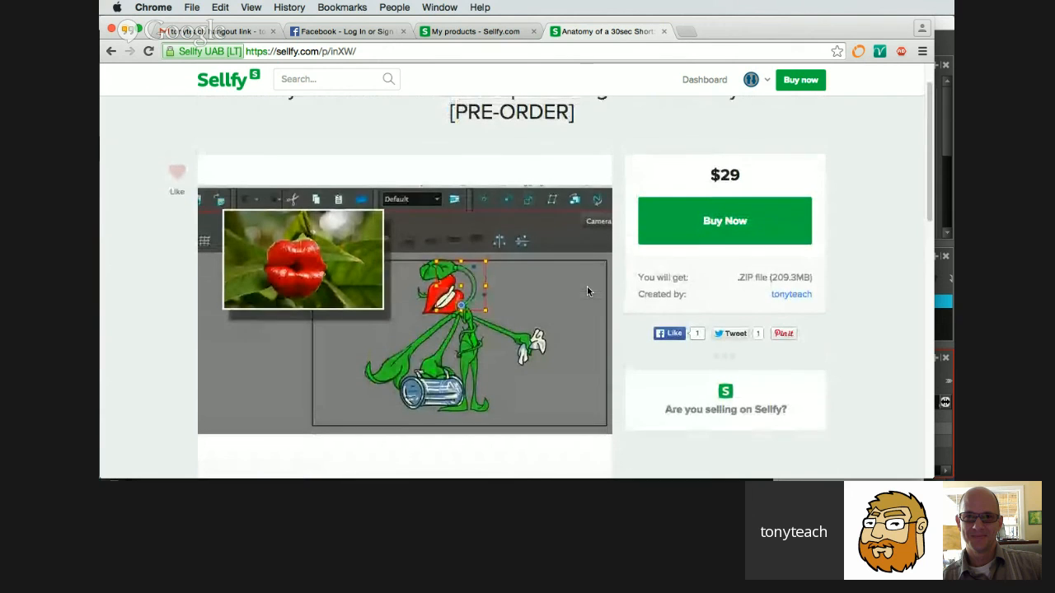
pyautogui.scroll(1, 588, 290)
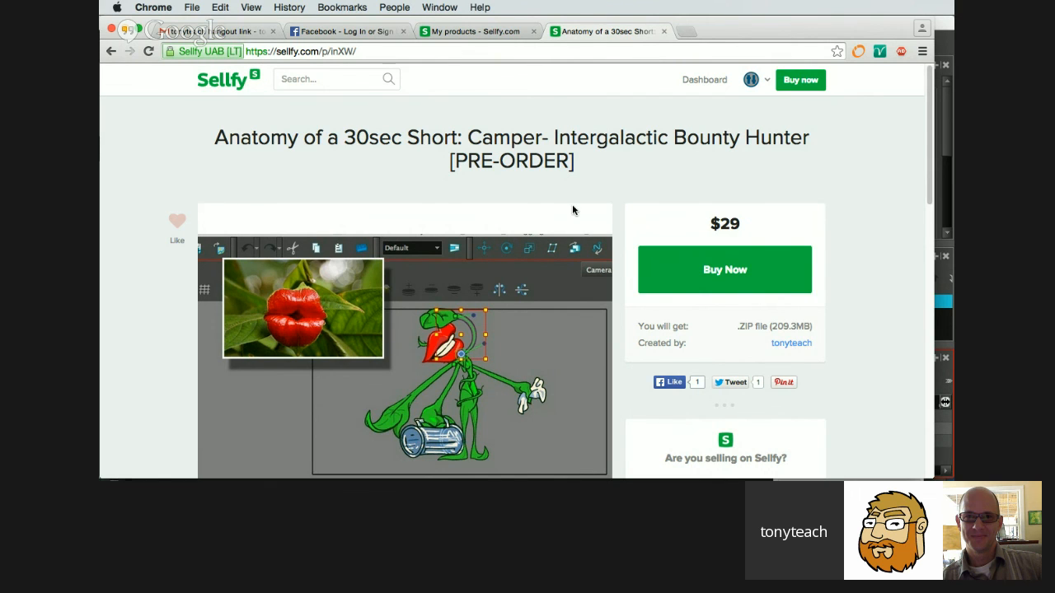
# Switch the course preview to the bounty hunter image and examine it together with the pre-order title and offer.
pyautogui.scroll(-3, 573, 209)
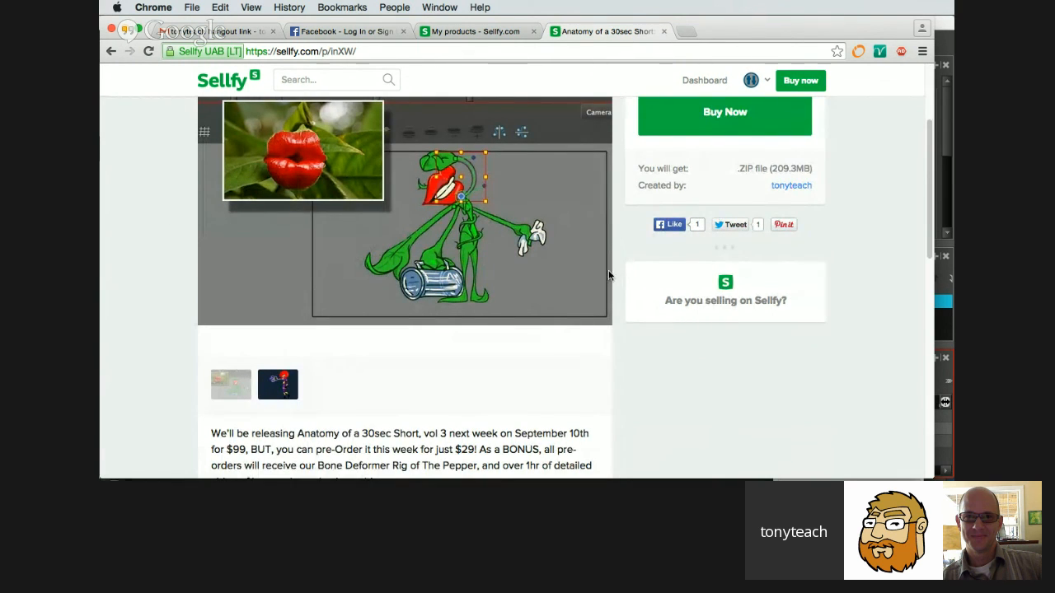
pyautogui.click(270, 381)
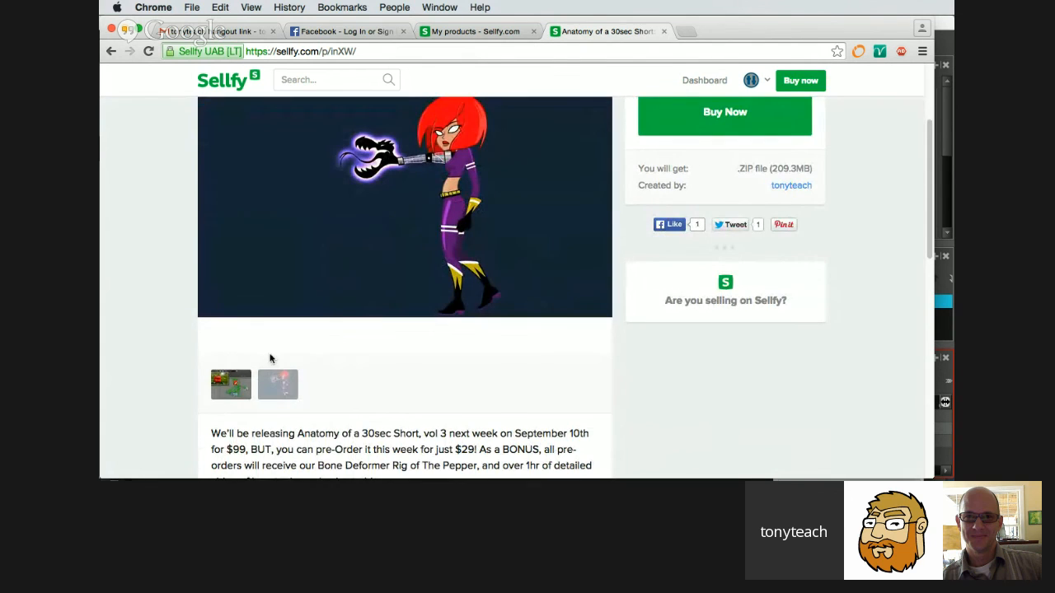
pyautogui.scroll(1, 270, 359)
pyautogui.scroll(3, 220, 332)
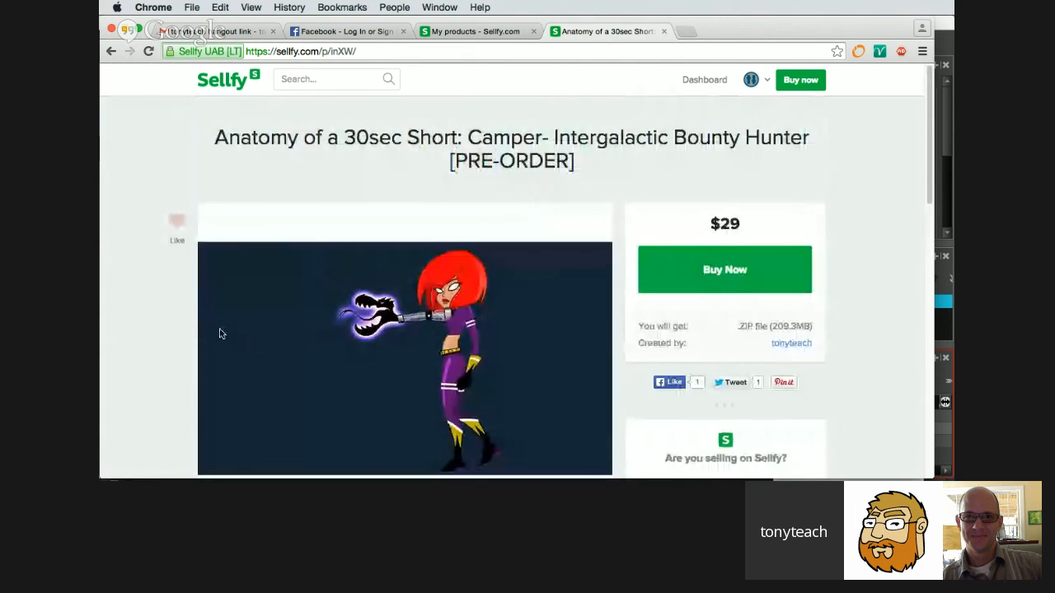
pyautogui.scroll(-1, 219, 333)
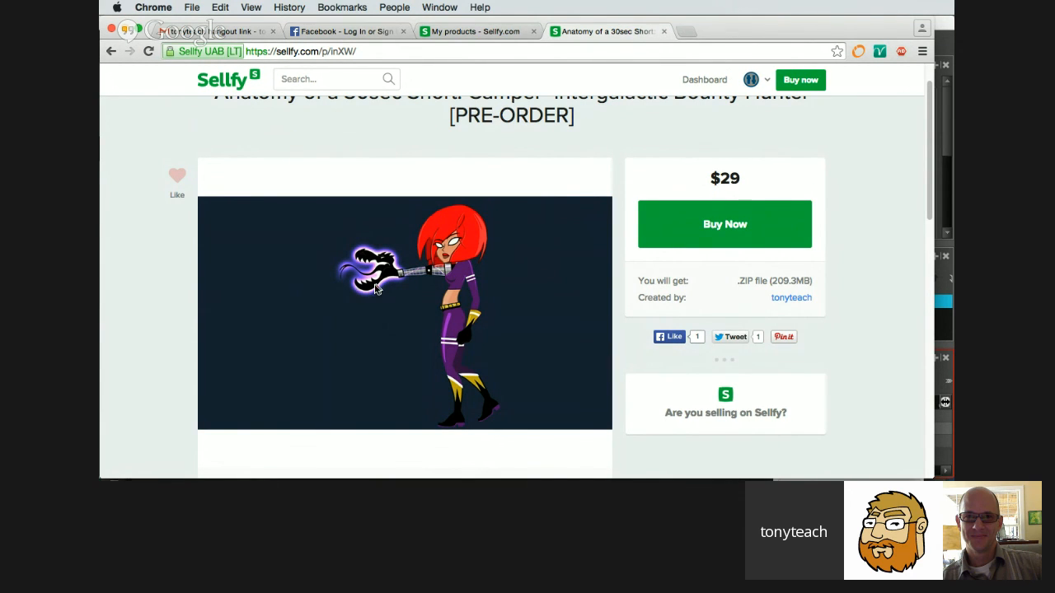
pyautogui.scroll(-1, 378, 287)
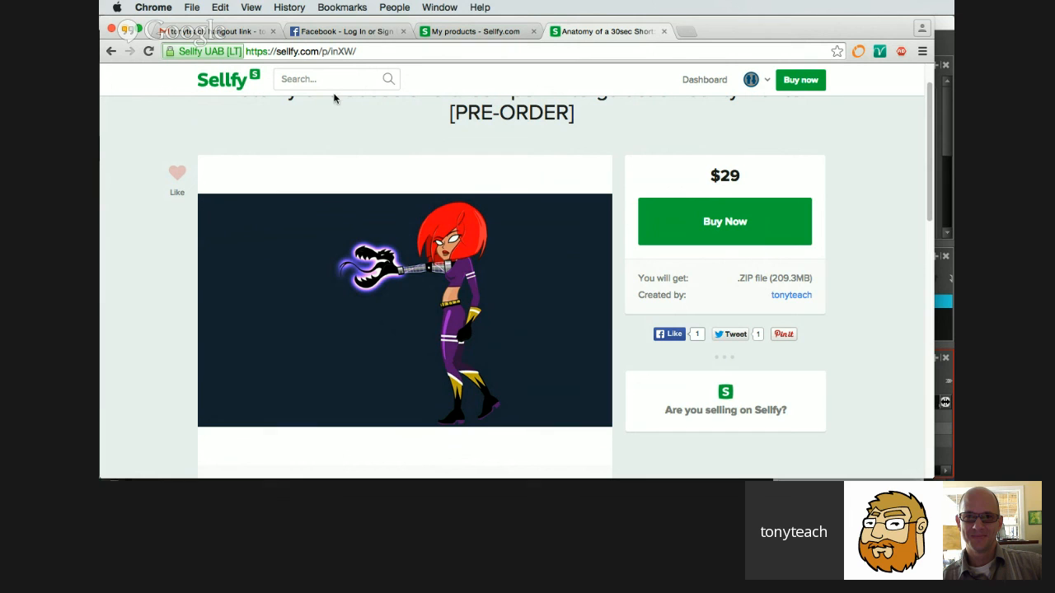
pyautogui.scroll(1, 583, 171)
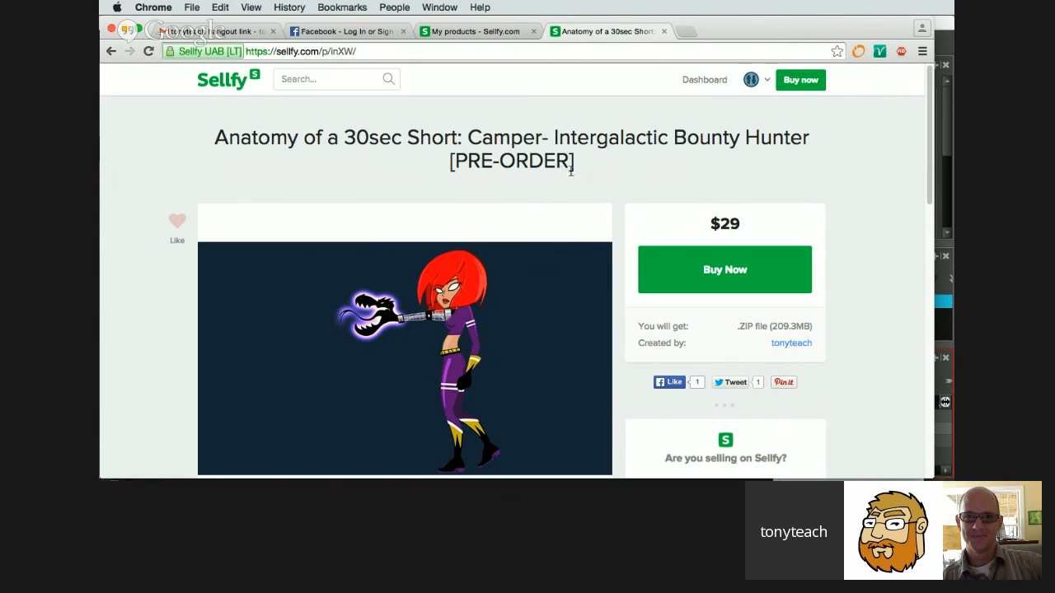
# Look through the seller's other products and the course's pre-order description, ending back at the course title.
pyautogui.scroll(-15, 577, 173)
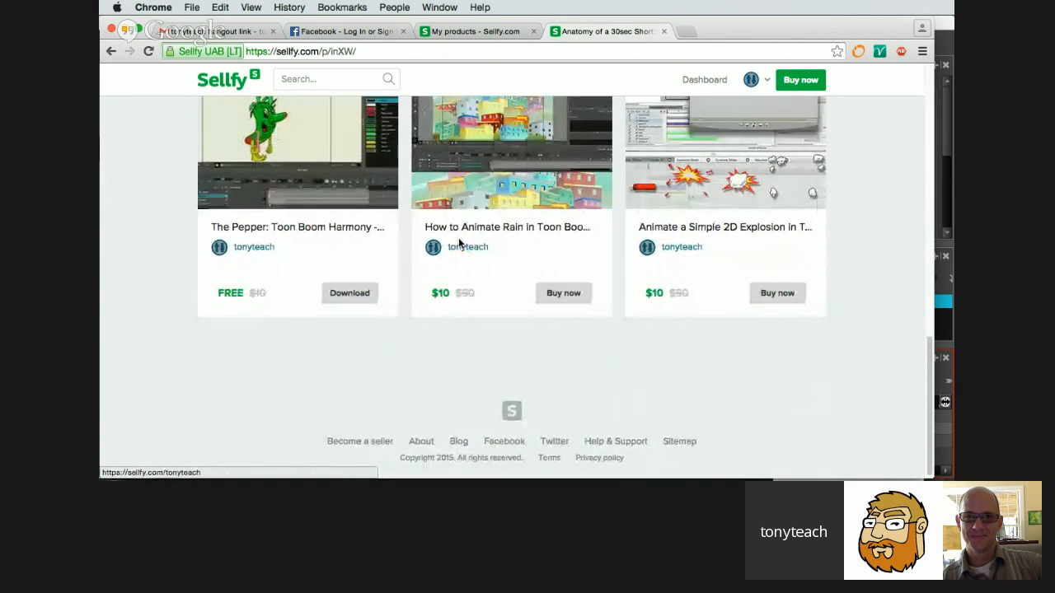
pyautogui.scroll(2, 437, 241)
pyautogui.scroll(3, 427, 240)
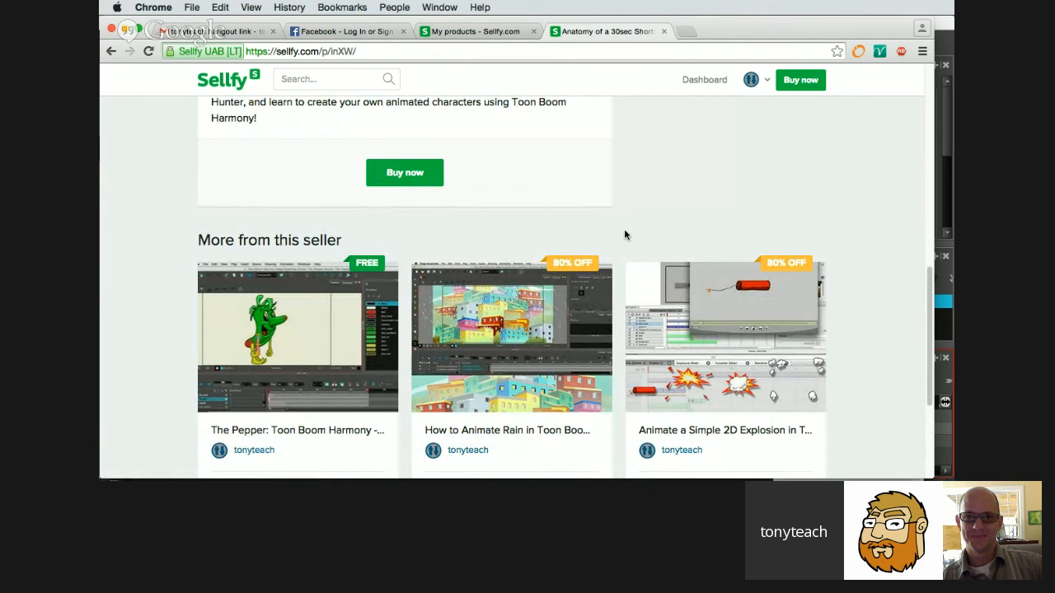
pyautogui.scroll(5, 623, 234)
pyautogui.scroll(-3, 624, 235)
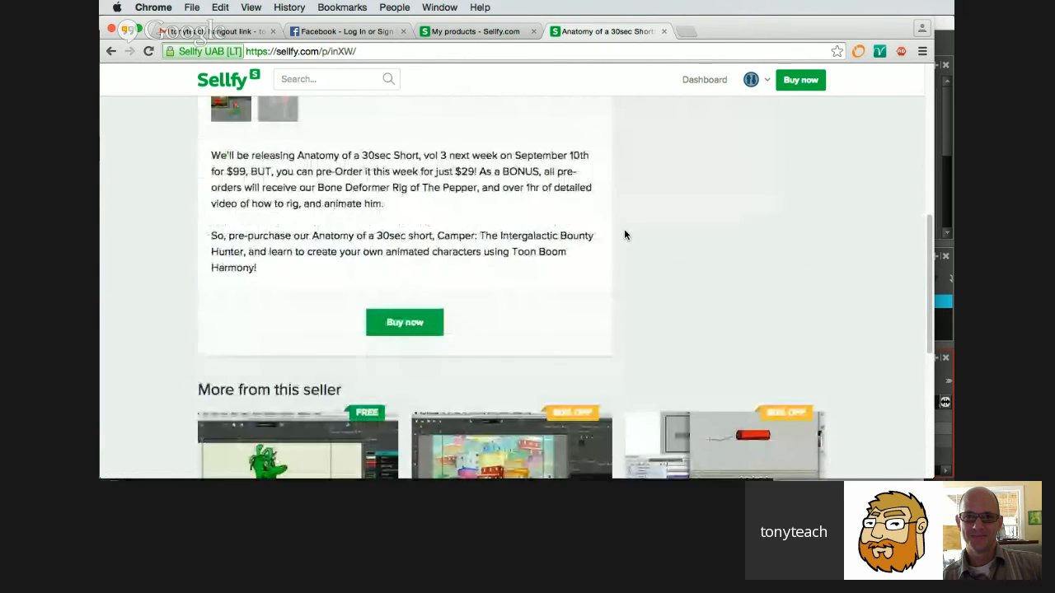
pyautogui.scroll(-3, 624, 235)
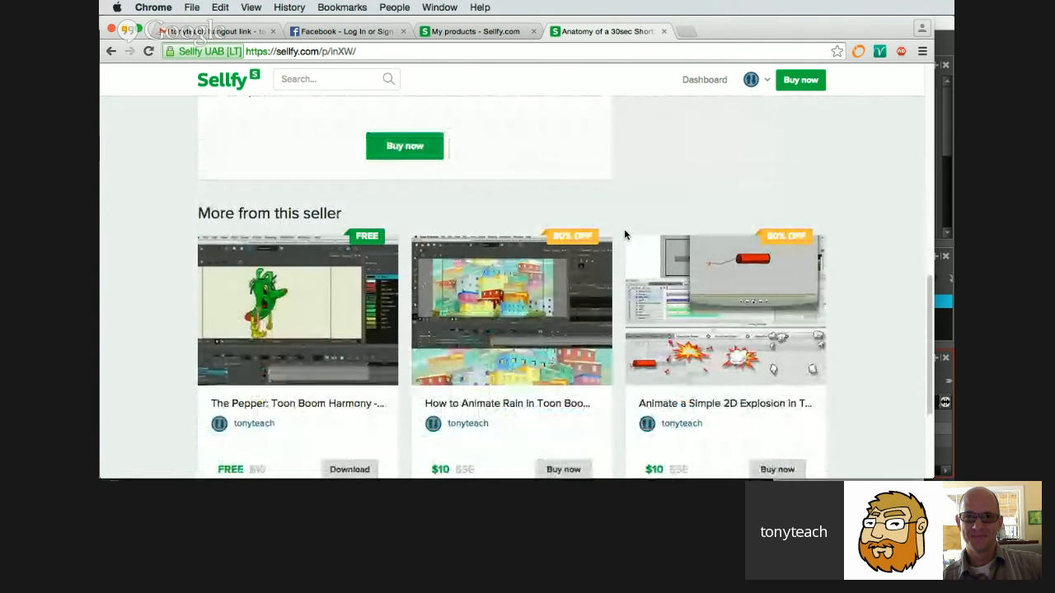
pyautogui.scroll(10, 624, 235)
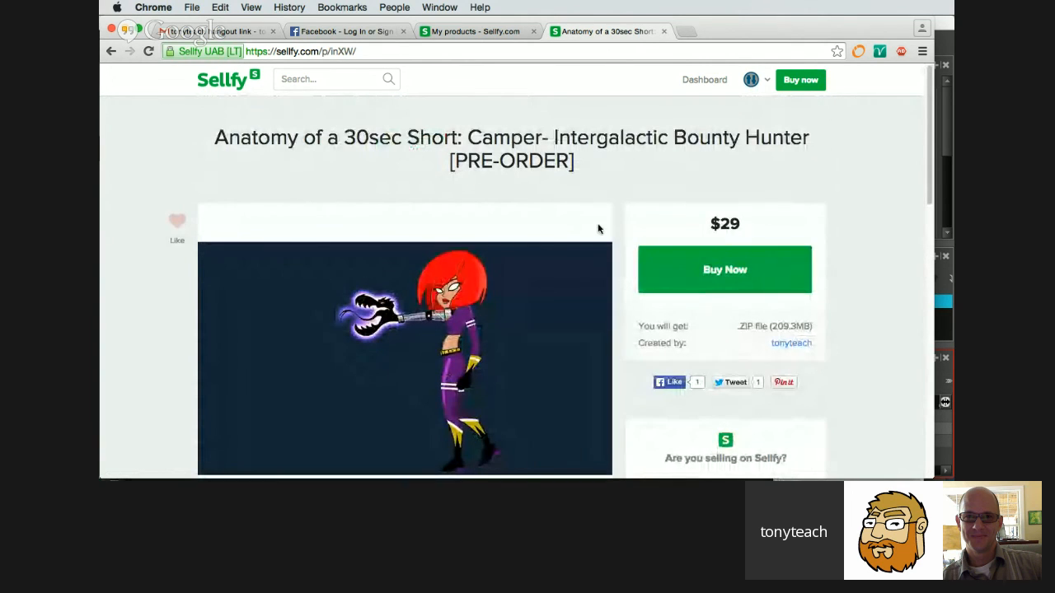
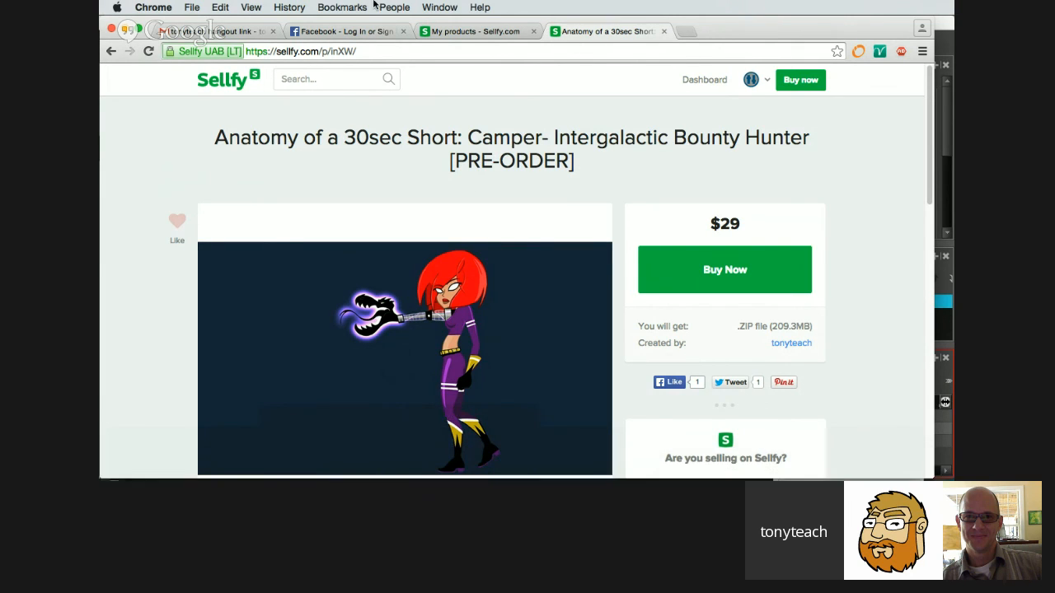
# Switch from the Sellfy pre-order page to the Google+ Hangouts window.
pyautogui.click(438, 7)
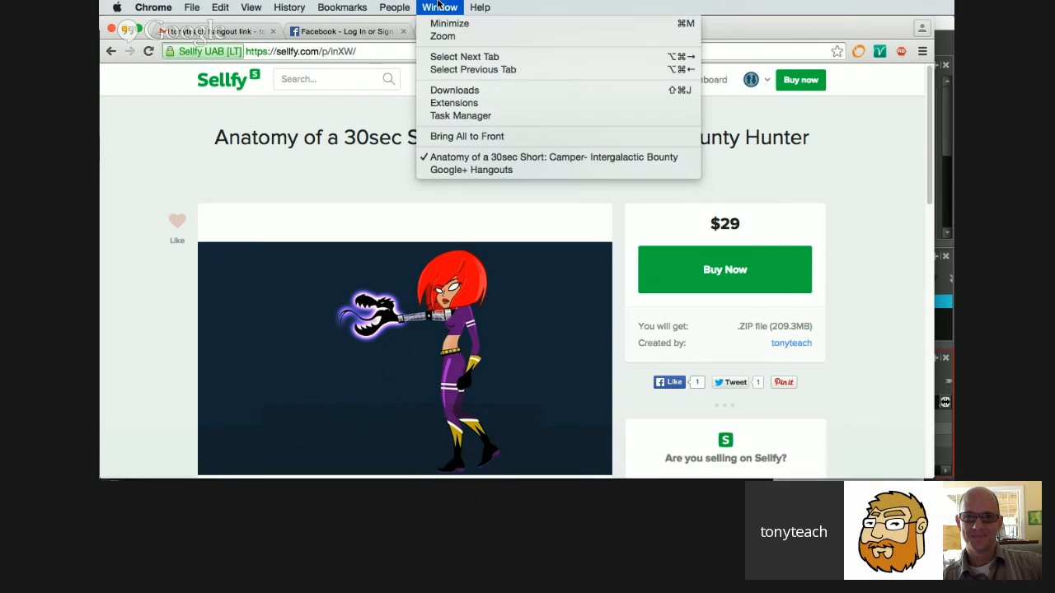
pyautogui.click(462, 170)
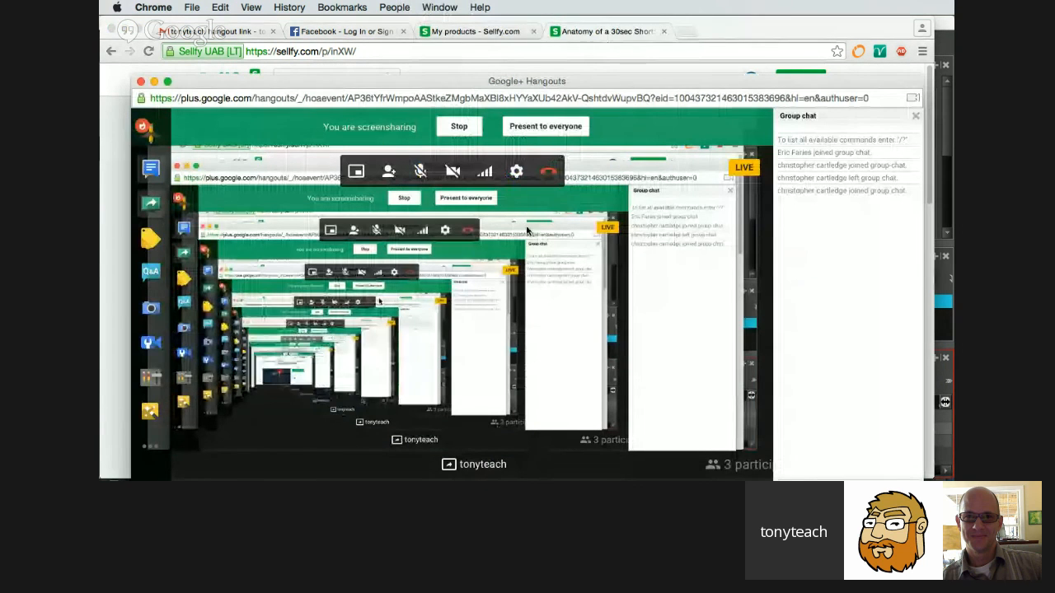